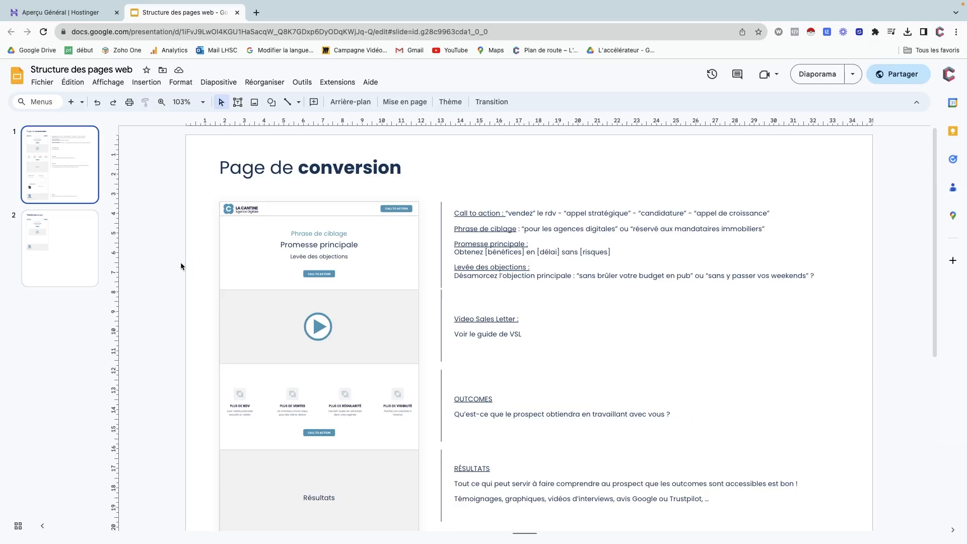
# Zoom the 'Page de conversion' slide view to 125%.
pyautogui.click(206, 104)
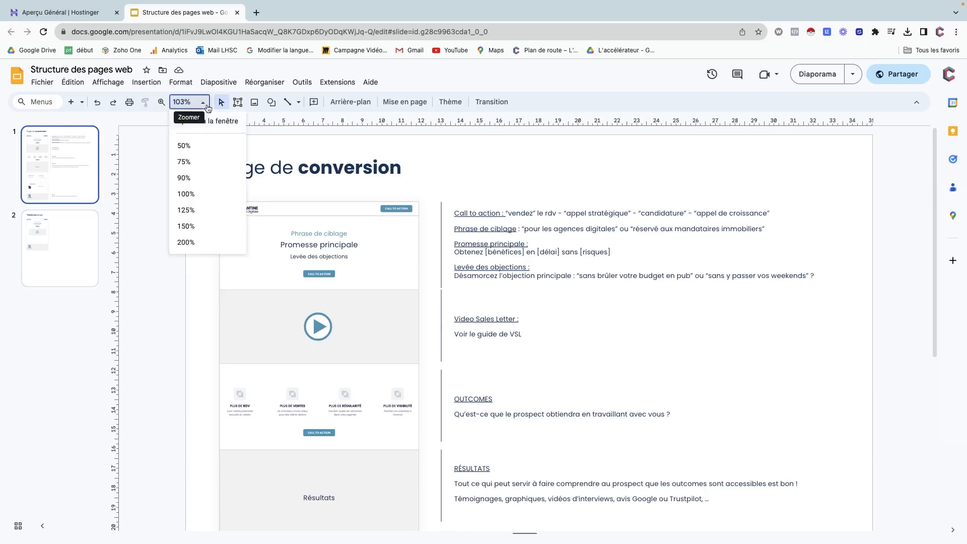
pyautogui.click(186, 210)
pyautogui.scroll(1, 186, 230)
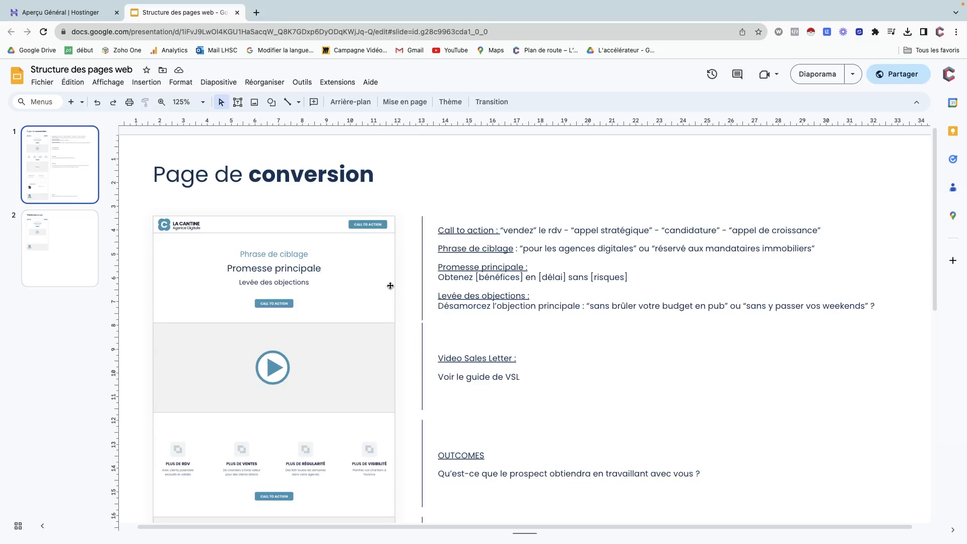
pyautogui.scroll(-3, 382, 304)
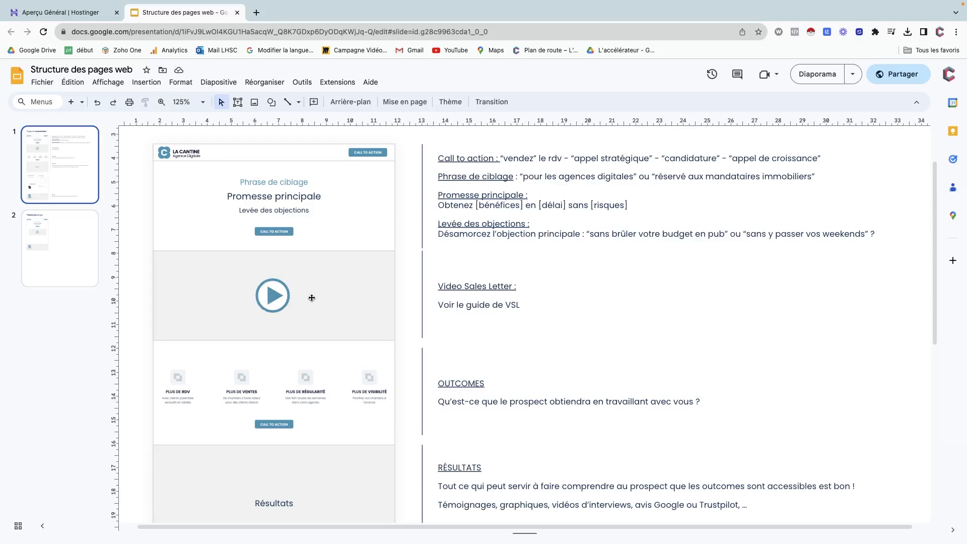
pyautogui.scroll(-3, 312, 298)
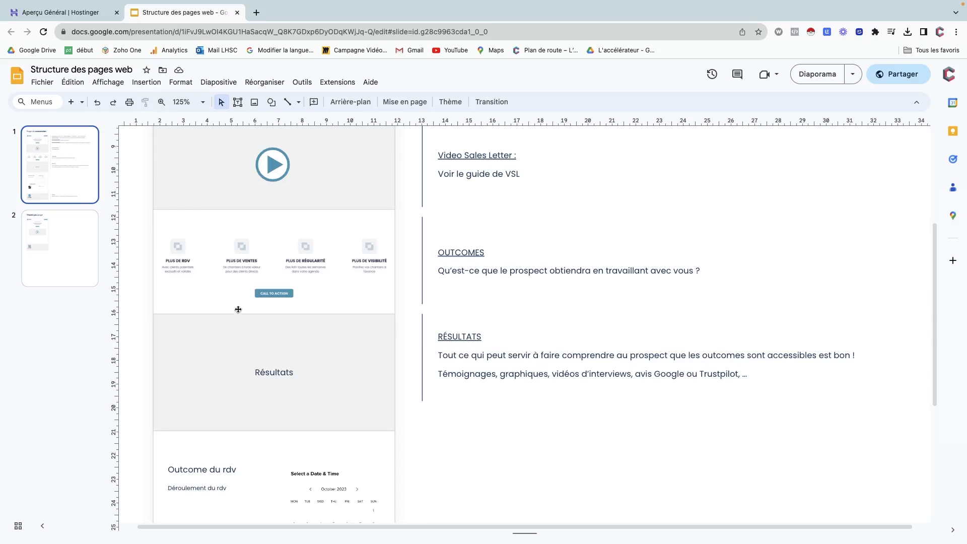
pyautogui.scroll(-5, 241, 359)
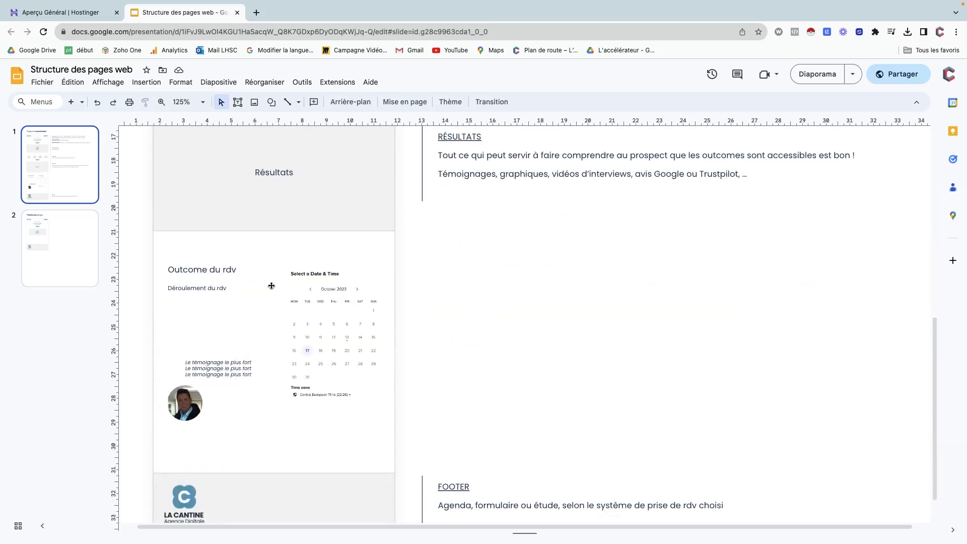
pyautogui.scroll(10, 269, 281)
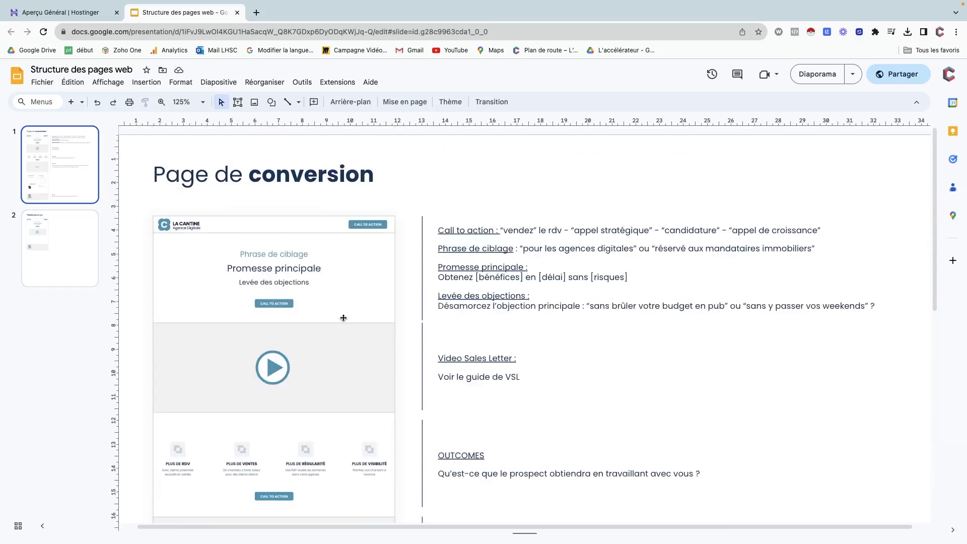
# Scroll down and back up through the conversion page slide.
pyautogui.scroll(-10, 316, 450)
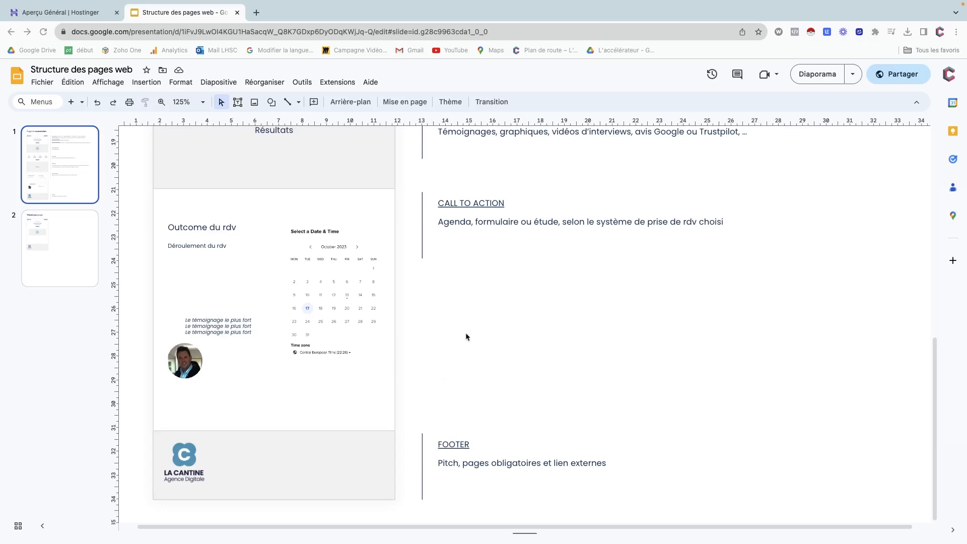
pyautogui.scroll(10, 470, 304)
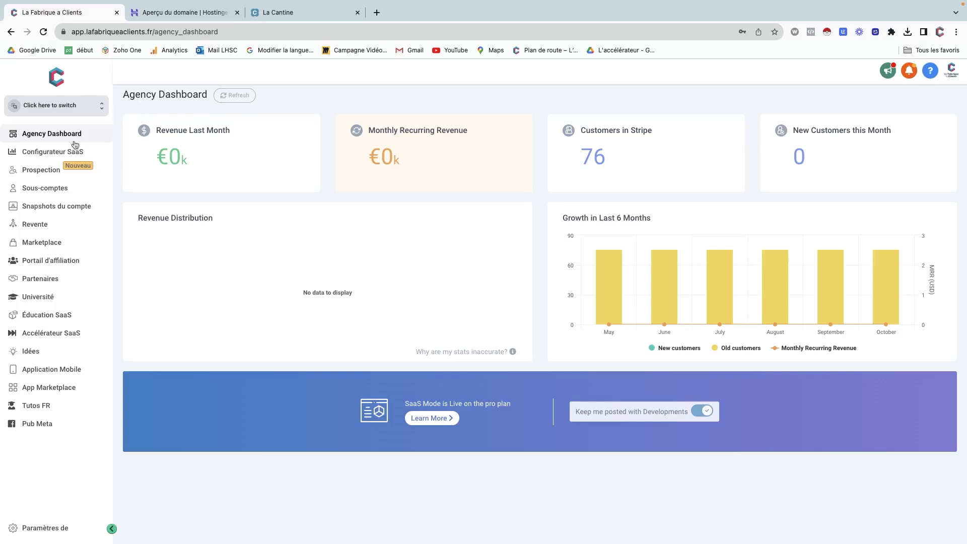
# From the Sous-comptes page, start a new sub-account and browse the snapshot templates.
pyautogui.click(47, 191)
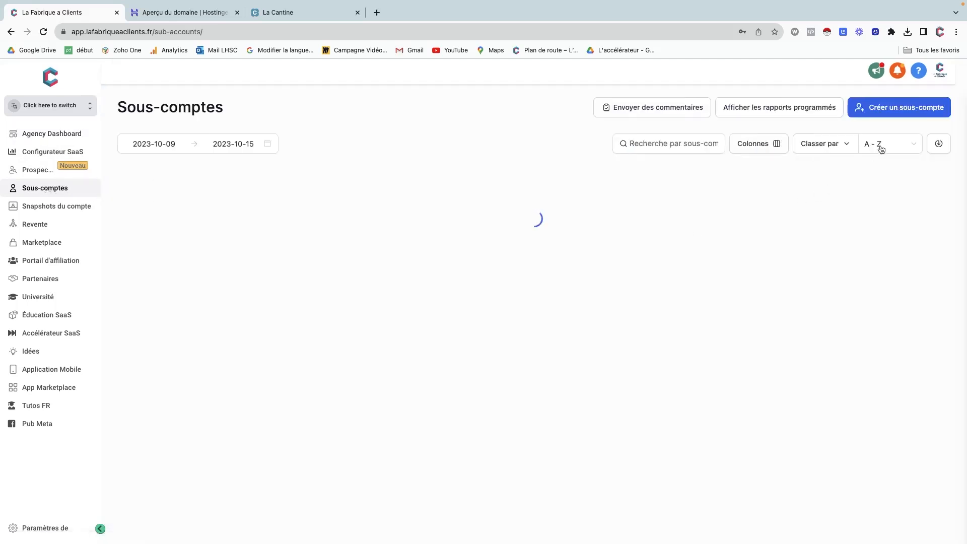
pyautogui.click(897, 113)
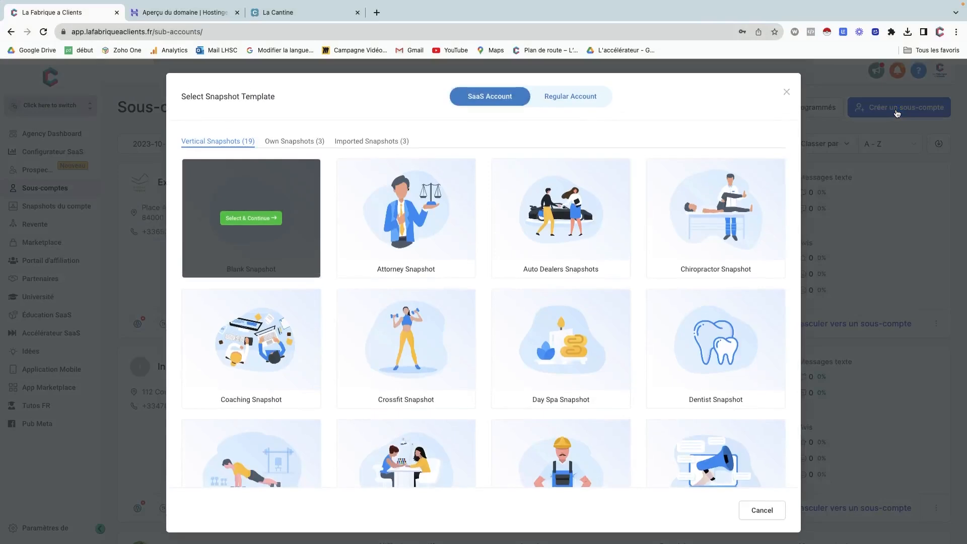
pyautogui.moveTo(495, 169)
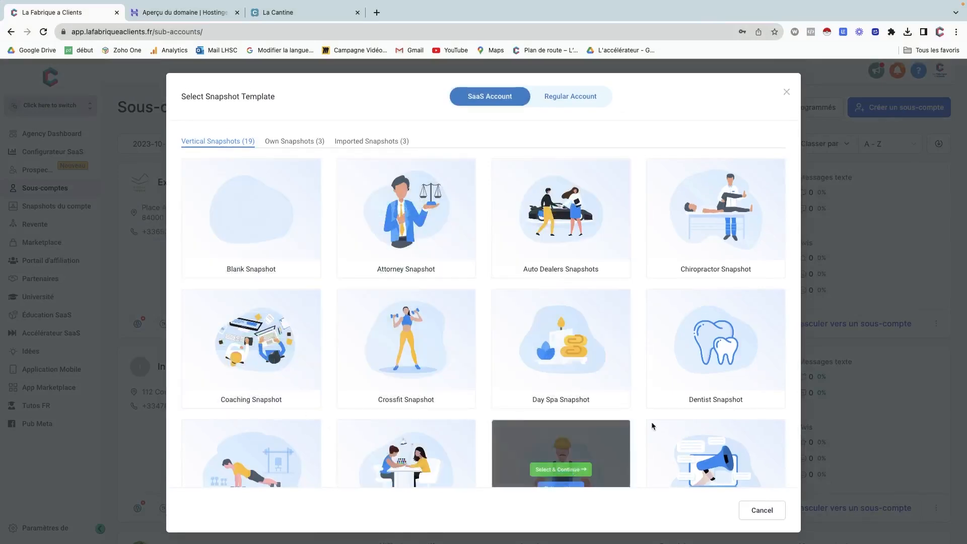
pyautogui.moveTo(411, 207)
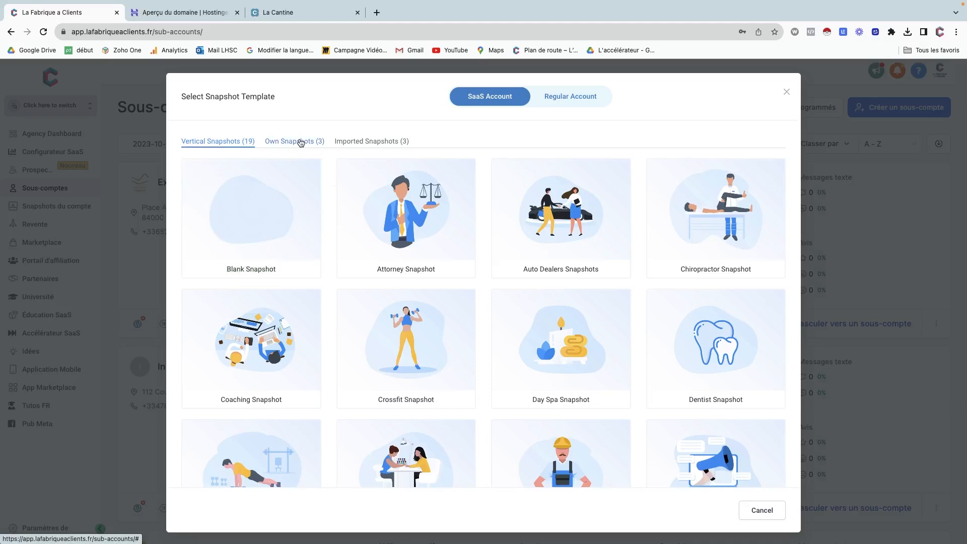
pyautogui.moveTo(254, 210)
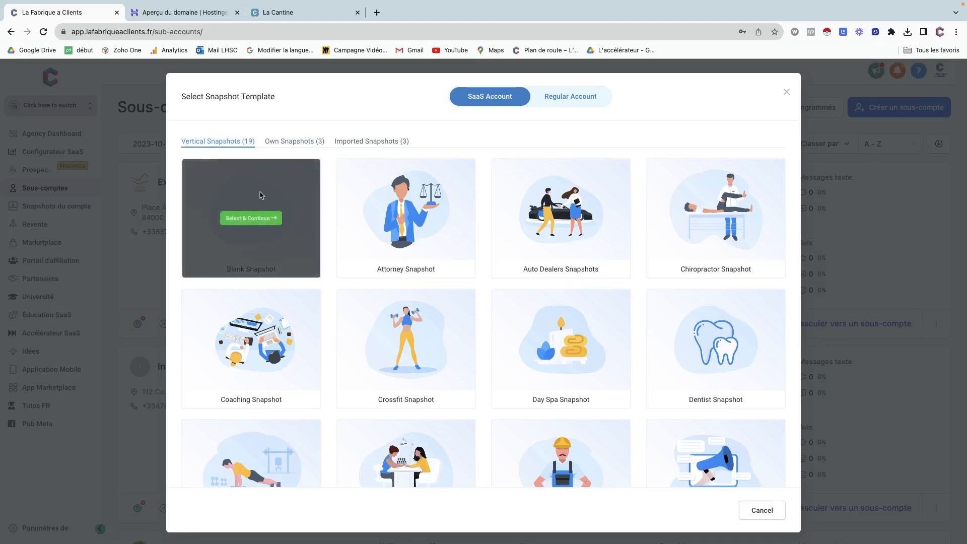
# Continue with the Blank Snapshot and choose to add the account manually.
pyautogui.click(257, 219)
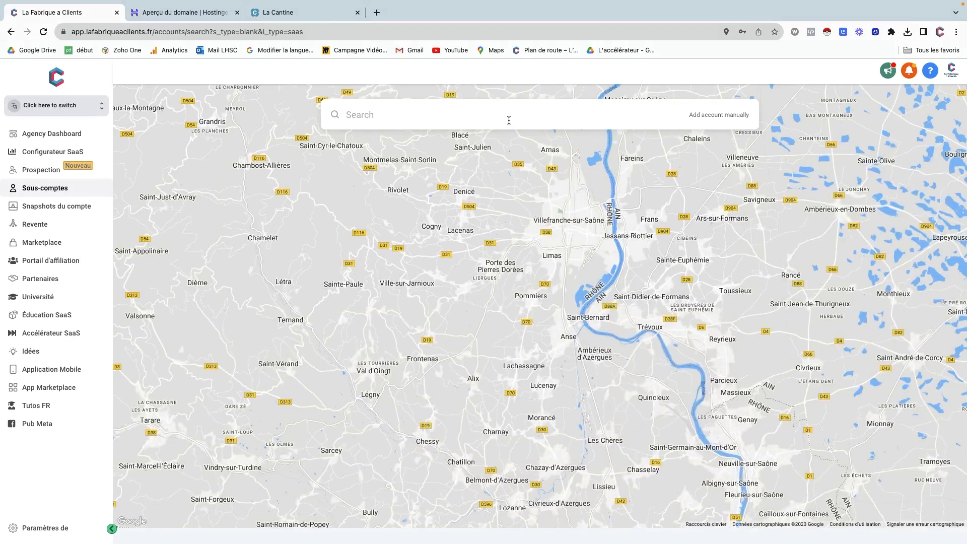
pyautogui.scroll(1, 586, 324)
pyautogui.scroll(3, 586, 324)
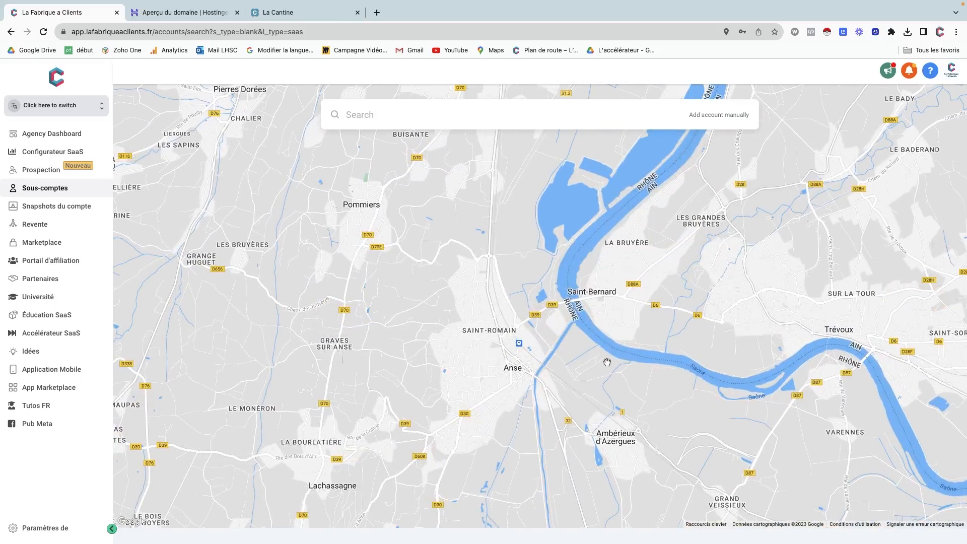
pyautogui.moveTo(674, 278); pyautogui.dragTo(570, 363)
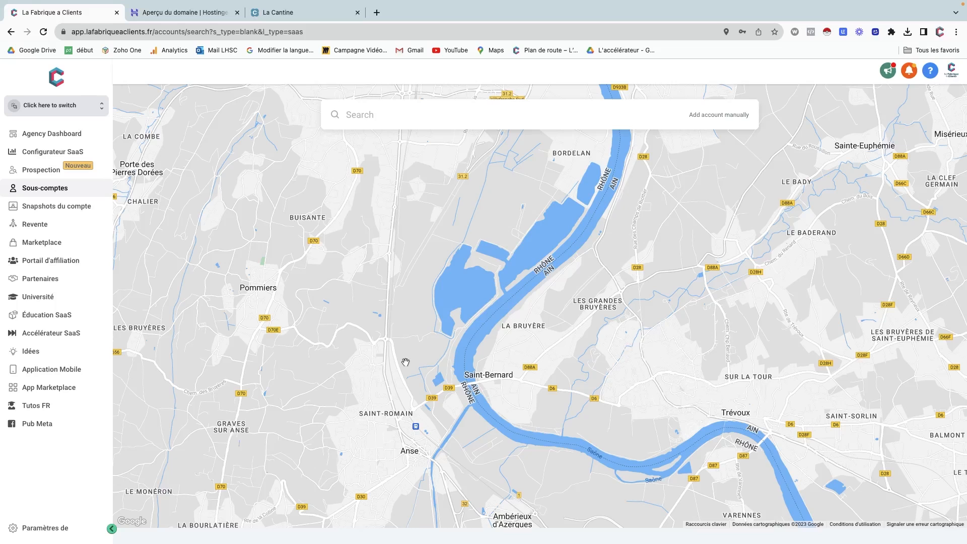
pyautogui.click(715, 117)
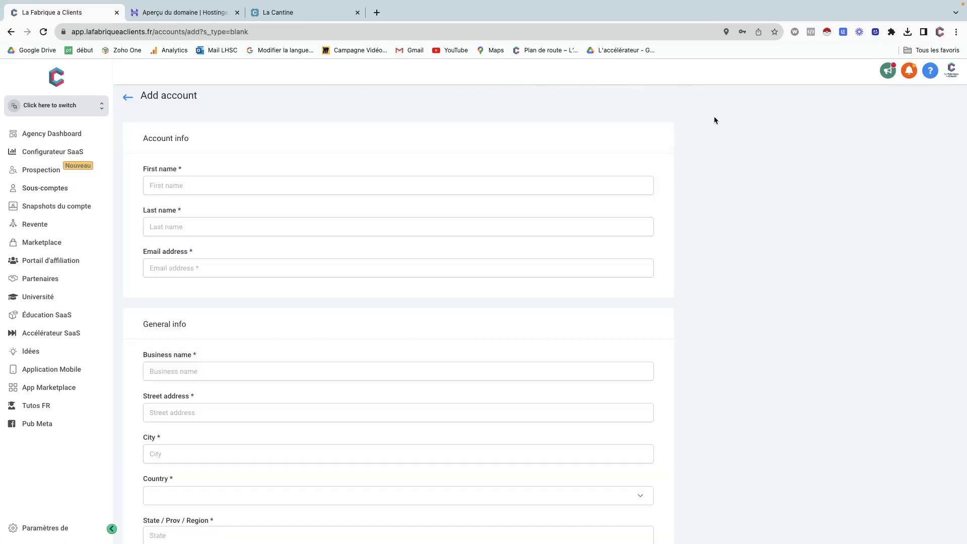
# Scroll through the La Cantine landing page, then return to the Add account form.
pyautogui.click(310, 15)
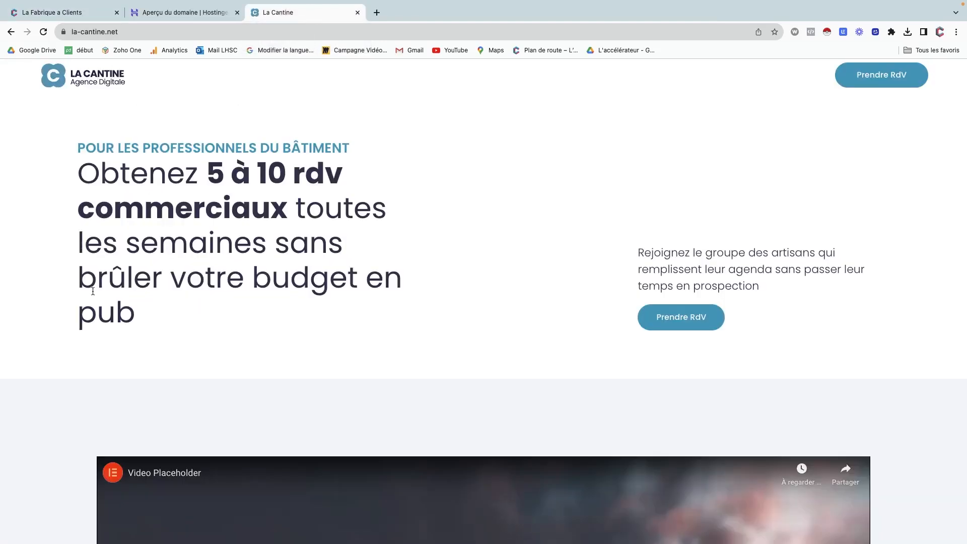
pyautogui.scroll(-5, 92, 290)
pyautogui.scroll(5, 93, 290)
pyautogui.click(88, 13)
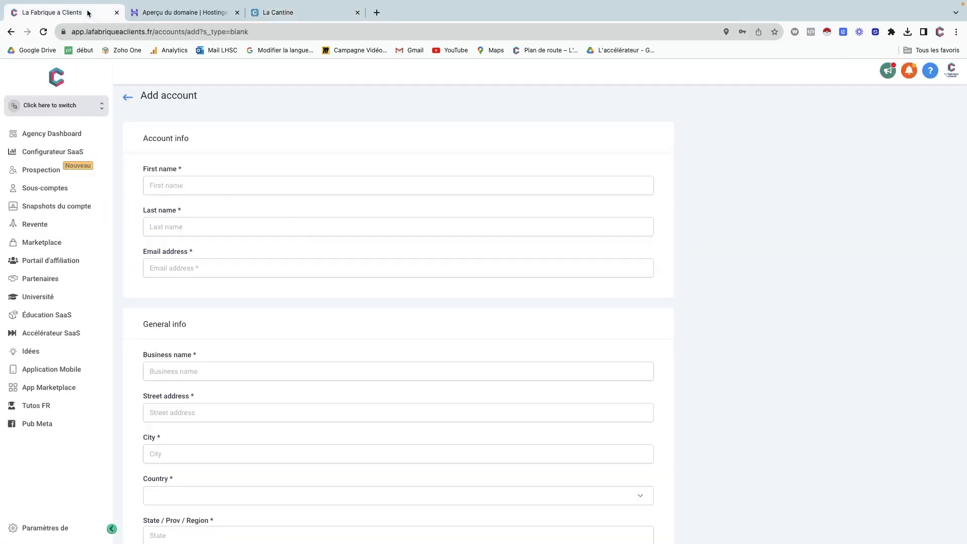
# Enter the contact's first name, last name and e-mail address.
pyautogui.click(184, 190)
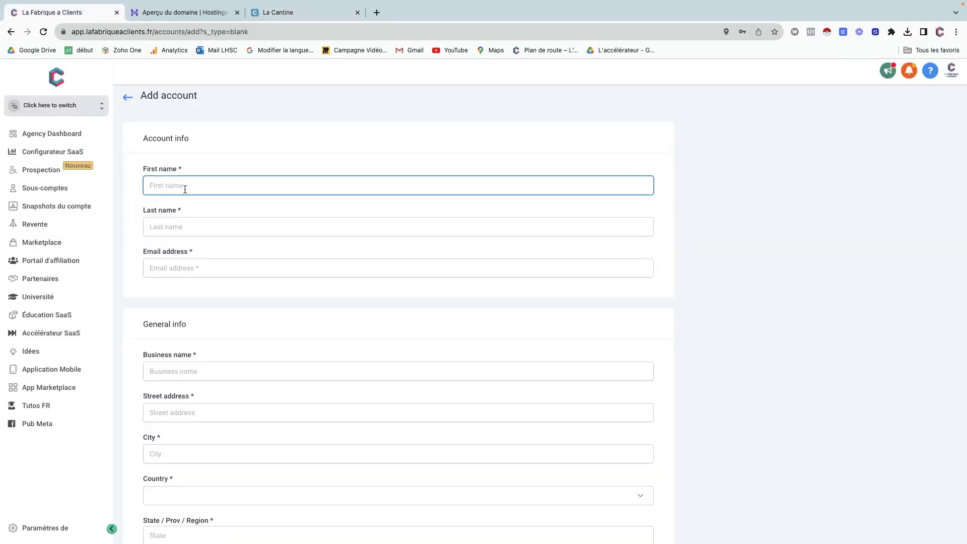
pyautogui.press('Tab')
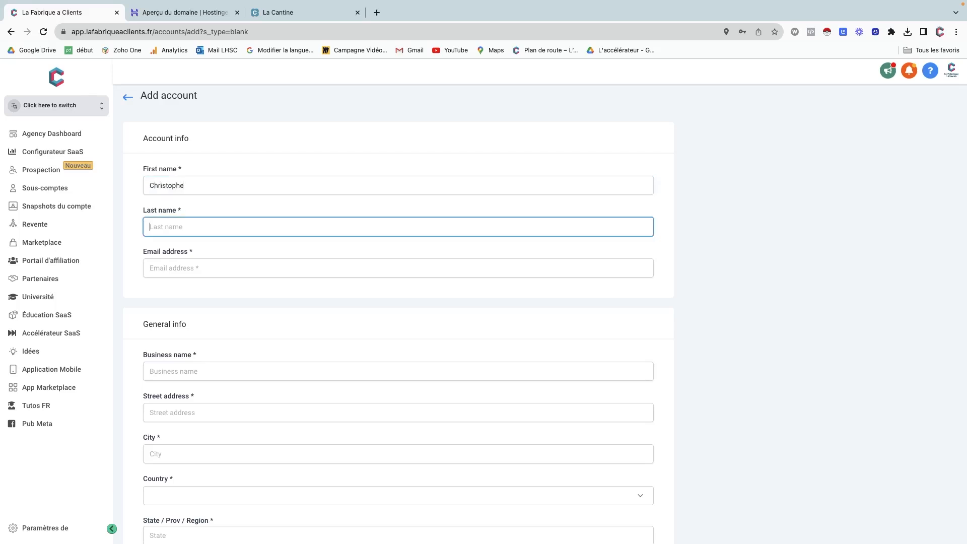
pyautogui.press('Tab')
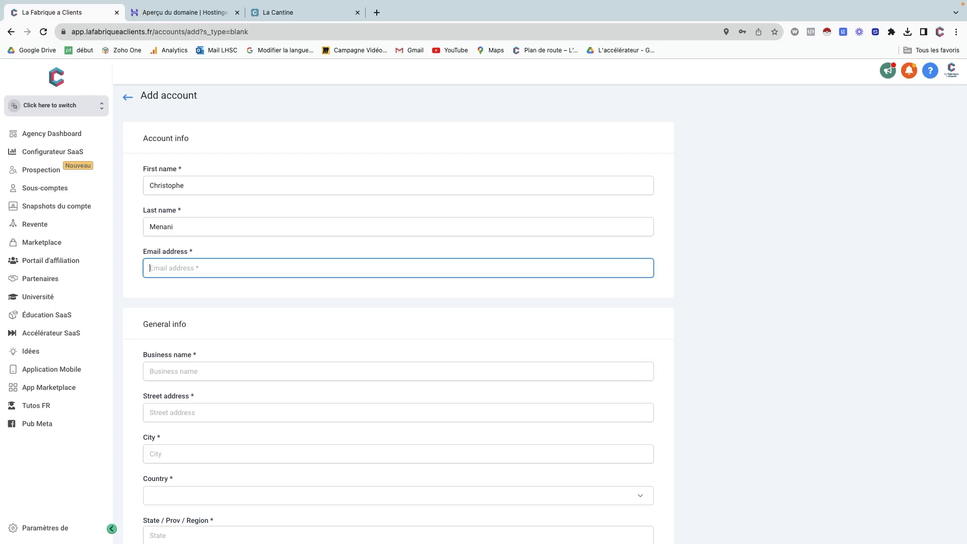
pyautogui.write('cme')
pyautogui.write('nan')
pyautogui.press('BackSpace')
pyautogui.press('BackSpace')
pyautogui.press('BackSpace')
pyautogui.press('BackSpace')
pyautogui.press('BackSpace')
# Enter business name 'La Cantine - Agence Digitale', then the street address and city.
pyautogui.click(198, 373)
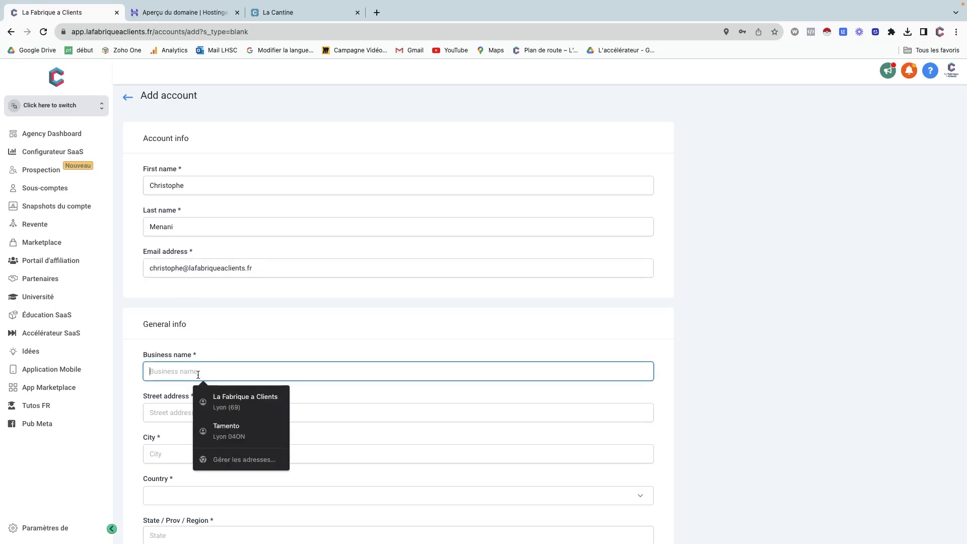
pyautogui.write('La Cantine')
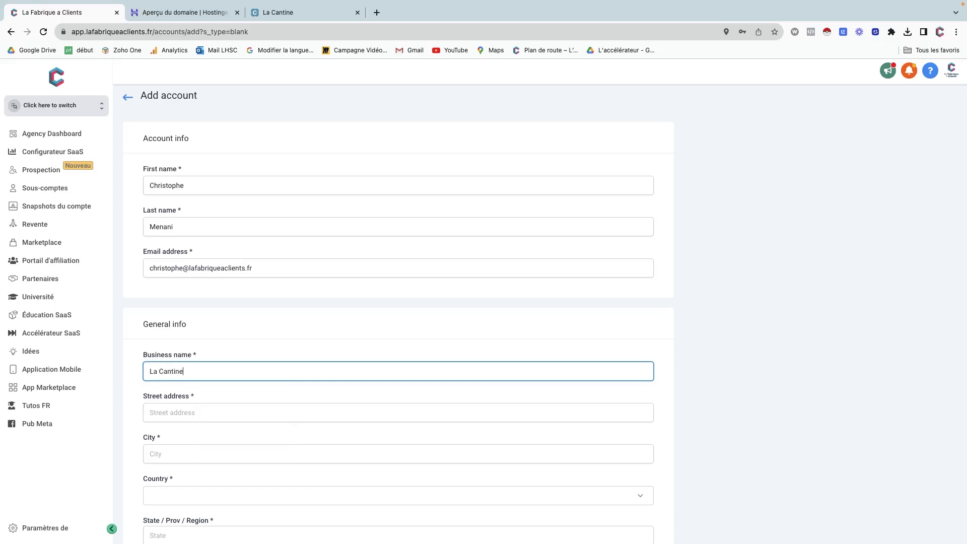
pyautogui.write(' - Agence Digitale')
pyautogui.press('Tab')
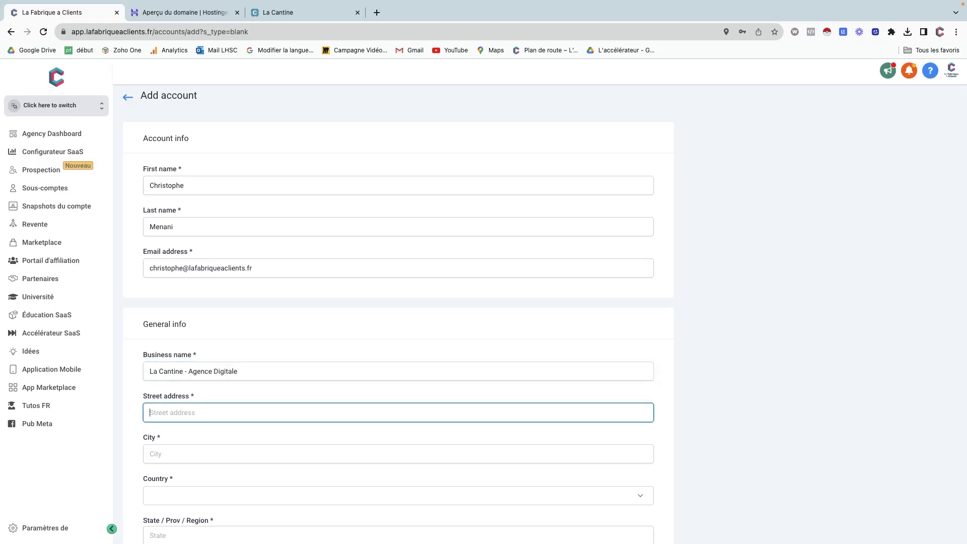
pyautogui.press('Tab')
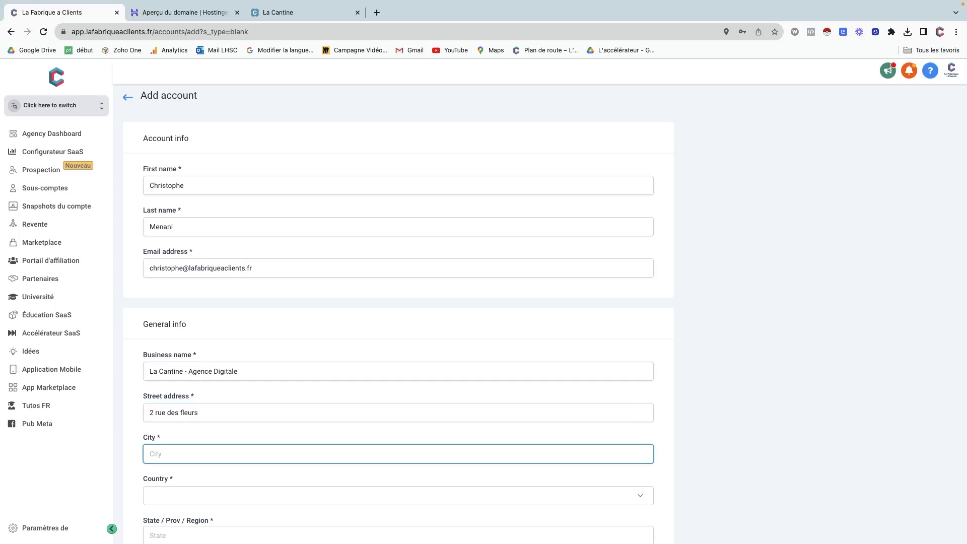
pyautogui.write('Strasbourg')
pyautogui.press('Tab')
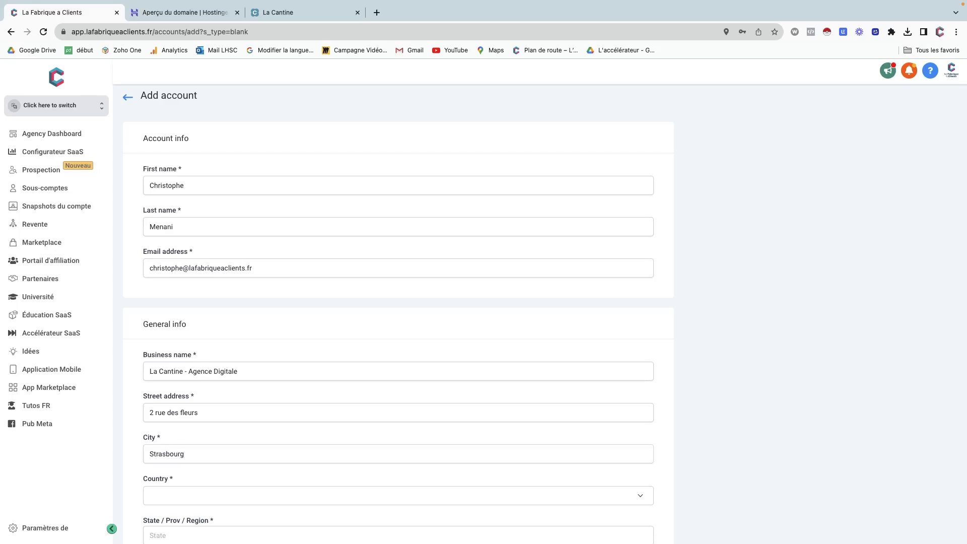
pyautogui.press('Tab')
# Set the account's country to France and its region to Alsace.
pyautogui.click(167, 496)
pyautogui.scroll(-1, 167, 496)
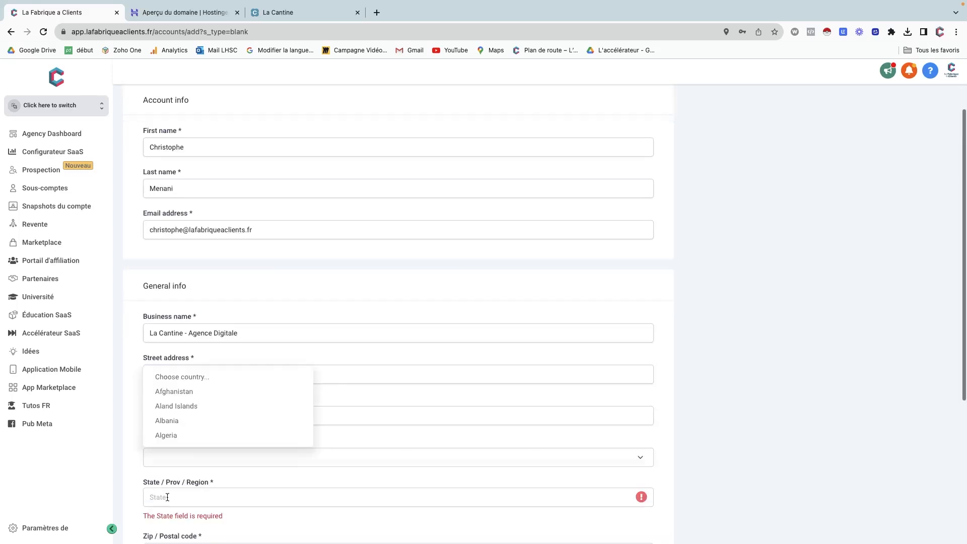
pyautogui.scroll(-20, 188, 428)
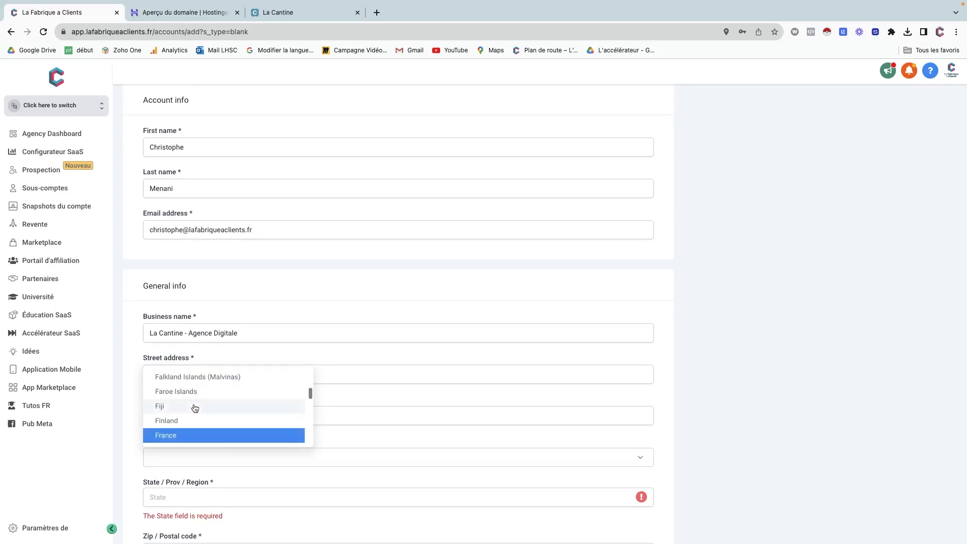
pyautogui.click(177, 436)
pyautogui.scroll(-3, 140, 439)
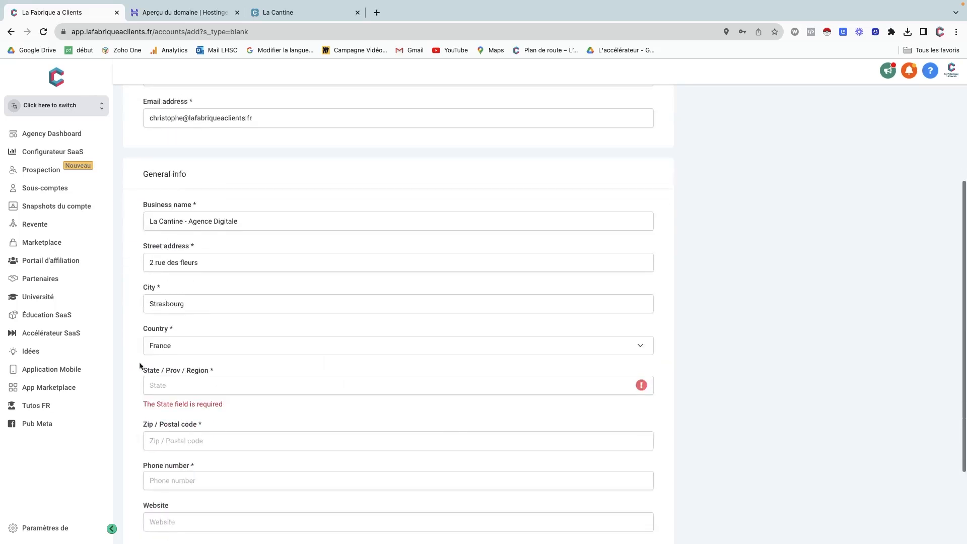
pyautogui.click(161, 386)
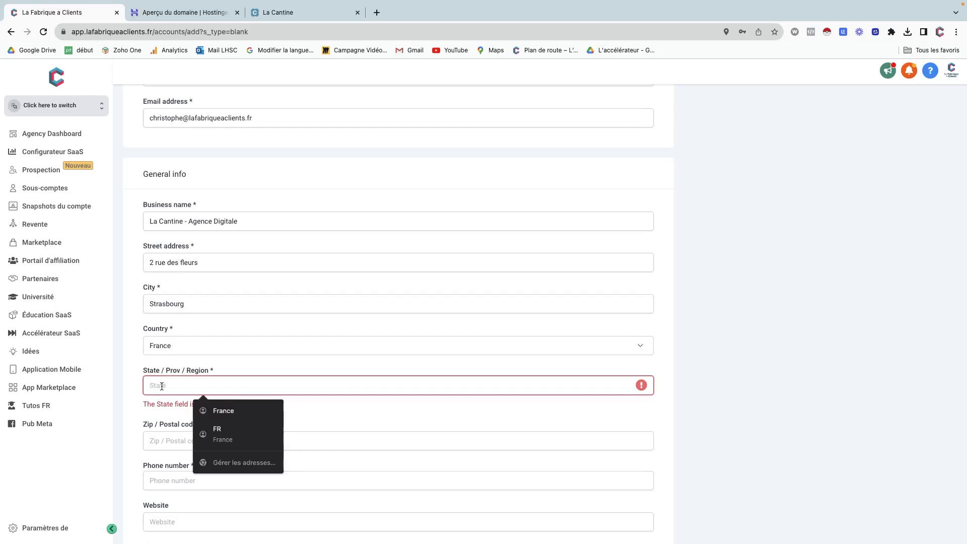
pyautogui.write('Alsace')
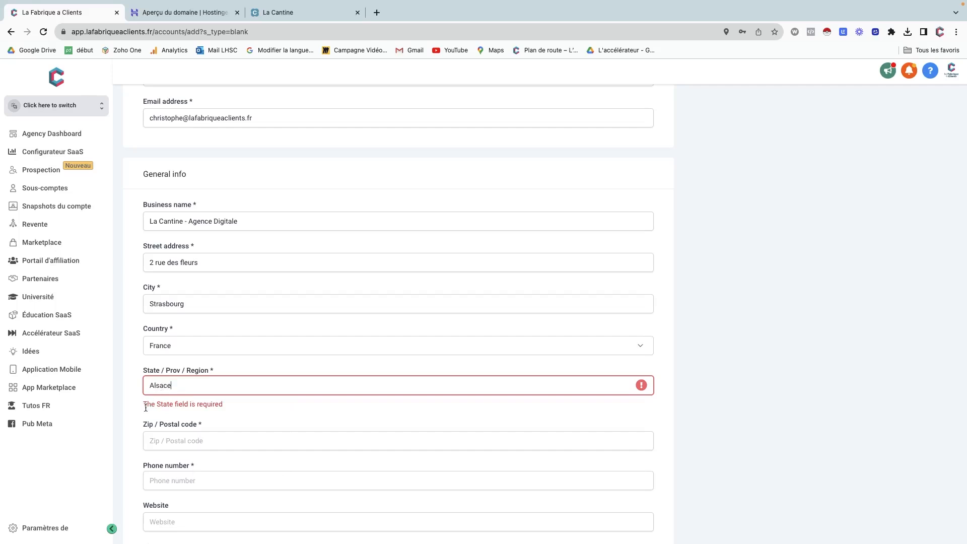
pyautogui.press('Tab')
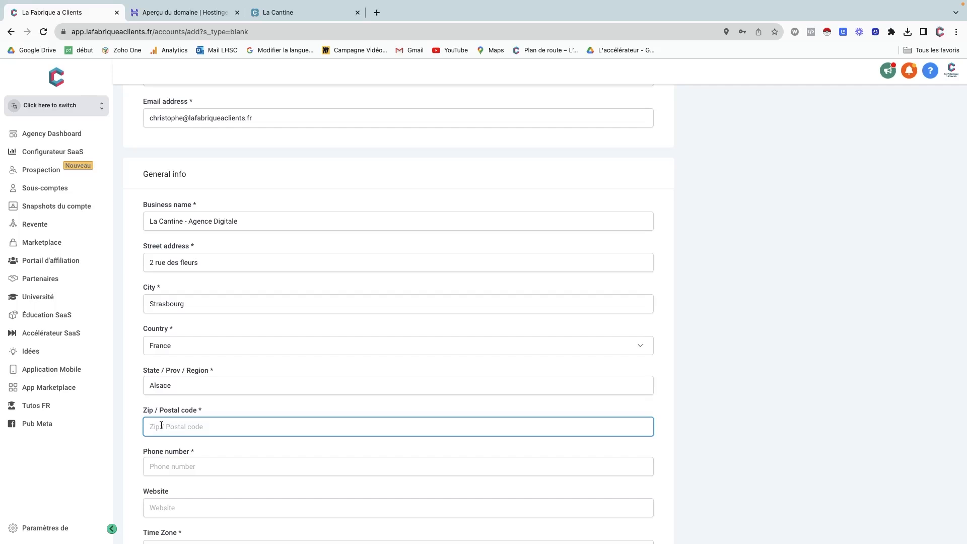
# Search Google for 'code postal strasbourg' in a new tab.
pyautogui.click(377, 12)
pyautogui.write('code ')
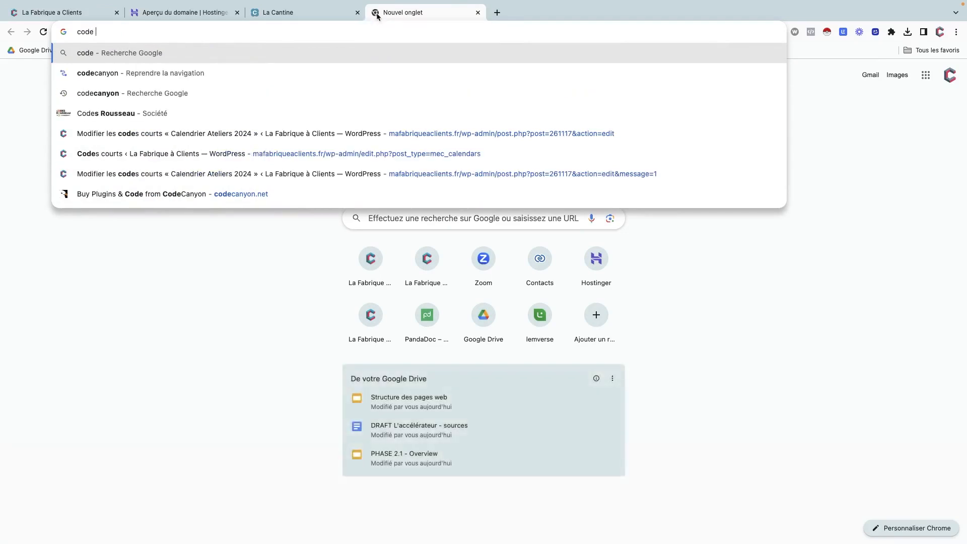
pyautogui.write('oista')
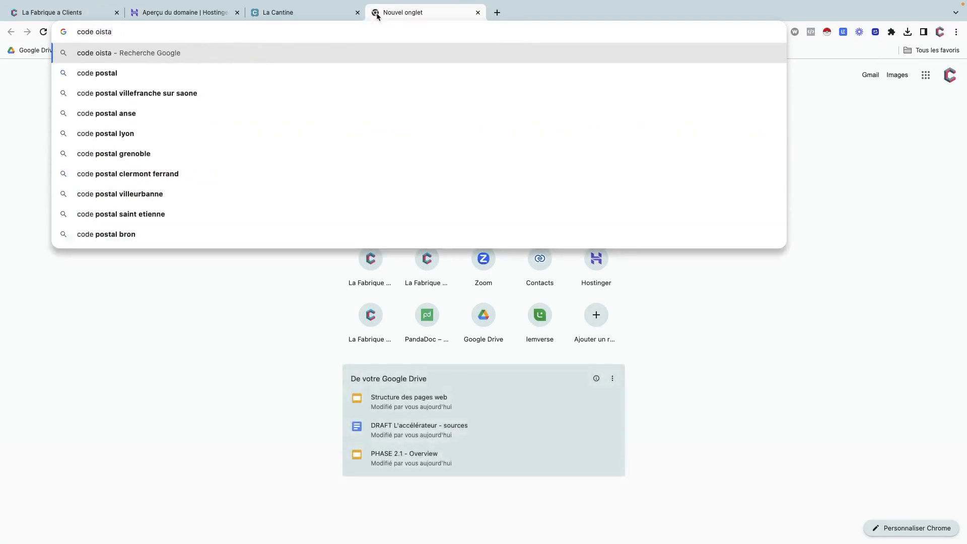
pyautogui.press('Down')
pyautogui.press('Down')
pyautogui.press('Up')
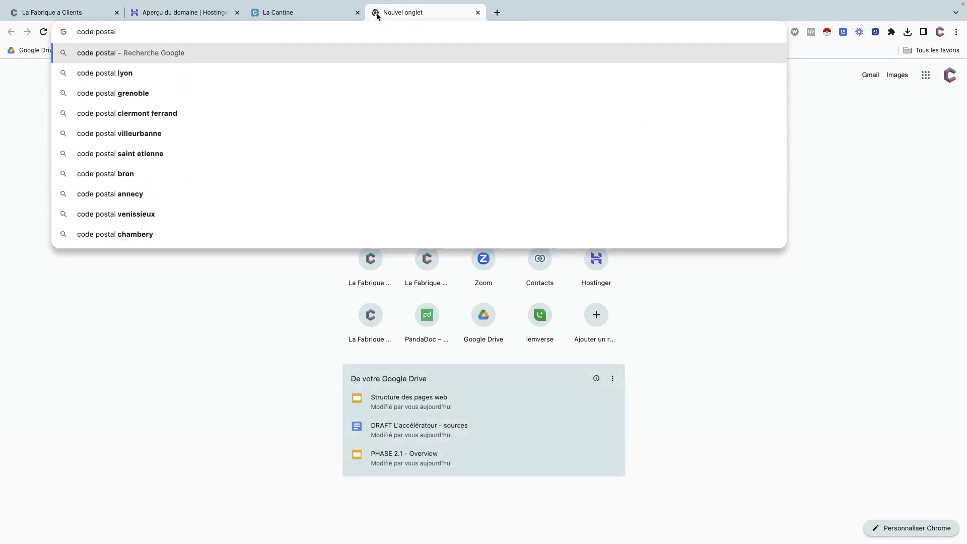
pyautogui.write('strasbourg')
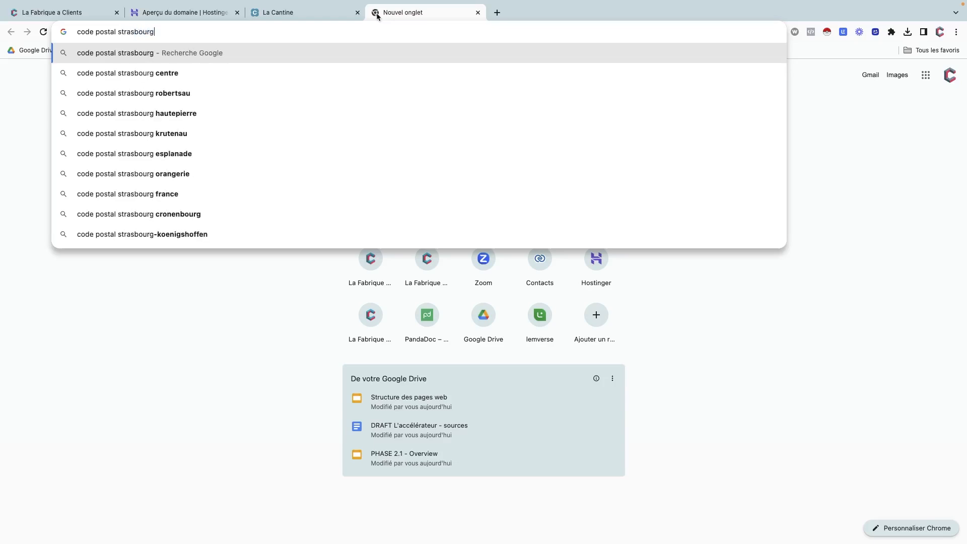
pyautogui.press('Return')
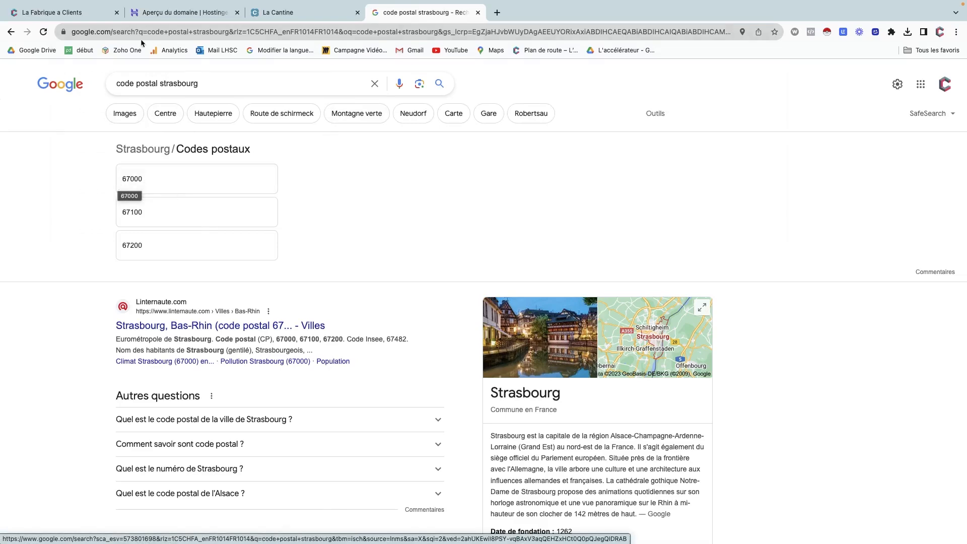
# Enter postal code 67000 and the contact's phone number in the account form.
pyautogui.click(86, 10)
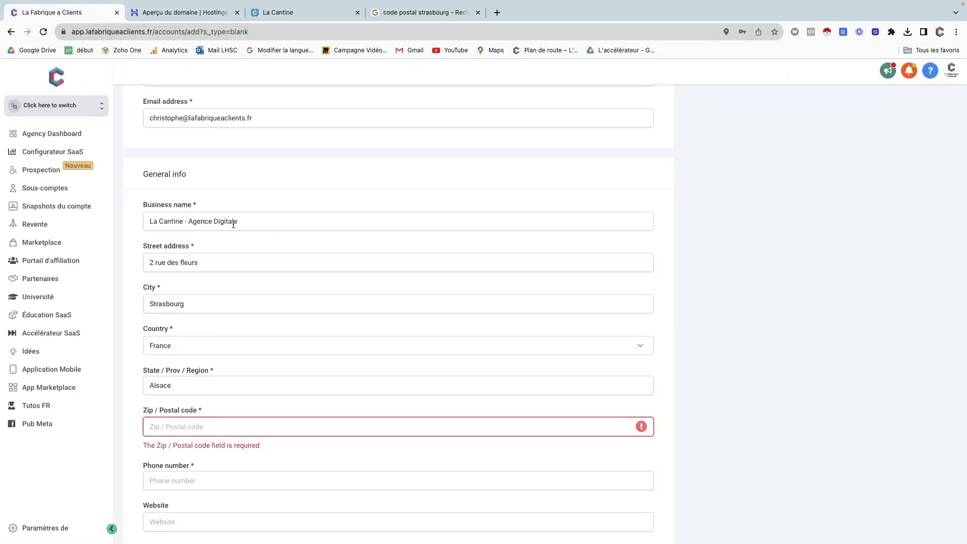
pyautogui.click(195, 428)
pyautogui.write('67000')
pyautogui.press('Tab')
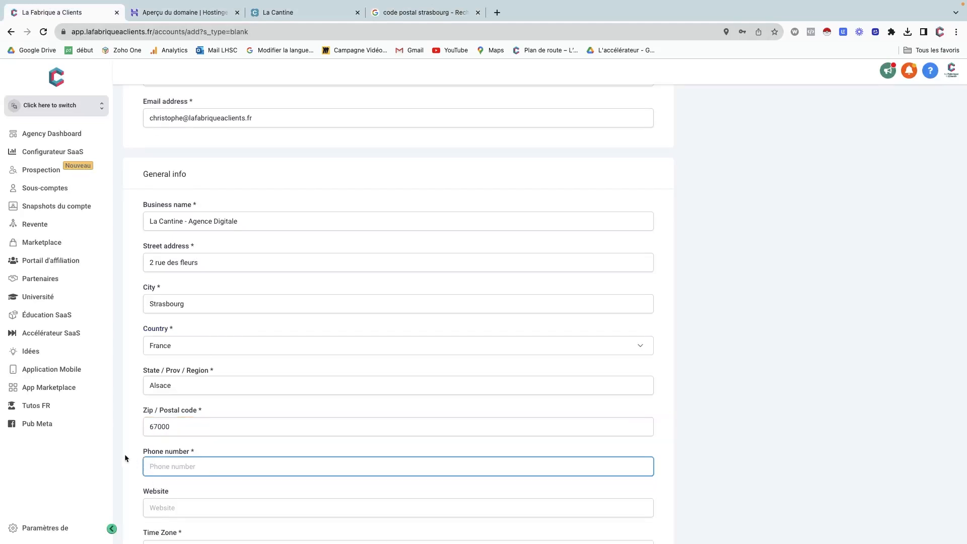
pyautogui.scroll(-2, 126, 457)
pyautogui.write('01 01 01 01 01')
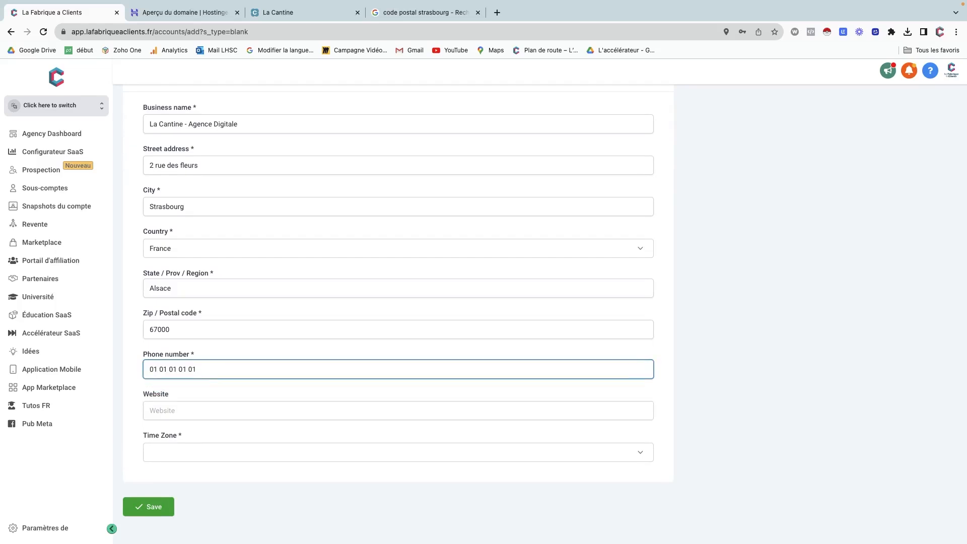
pyautogui.press('Tab')
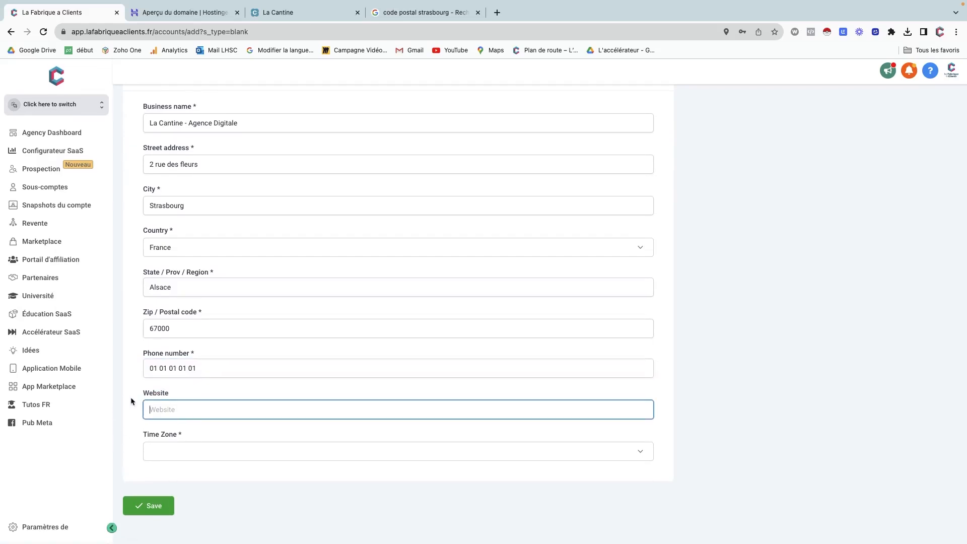
# Set the account's time zone to GMT+02:00 Europe/Brussels.
pyautogui.click(159, 454)
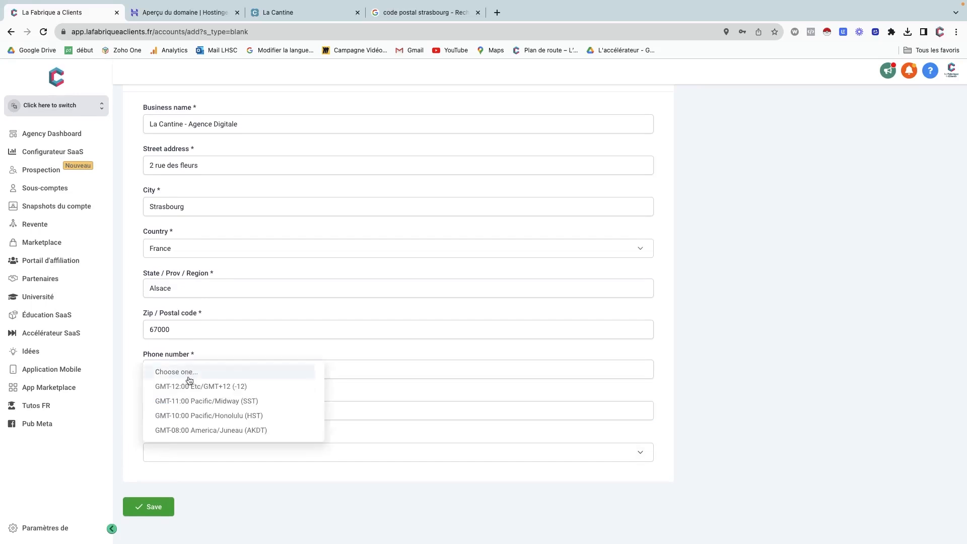
pyautogui.scroll(-15, 191, 413)
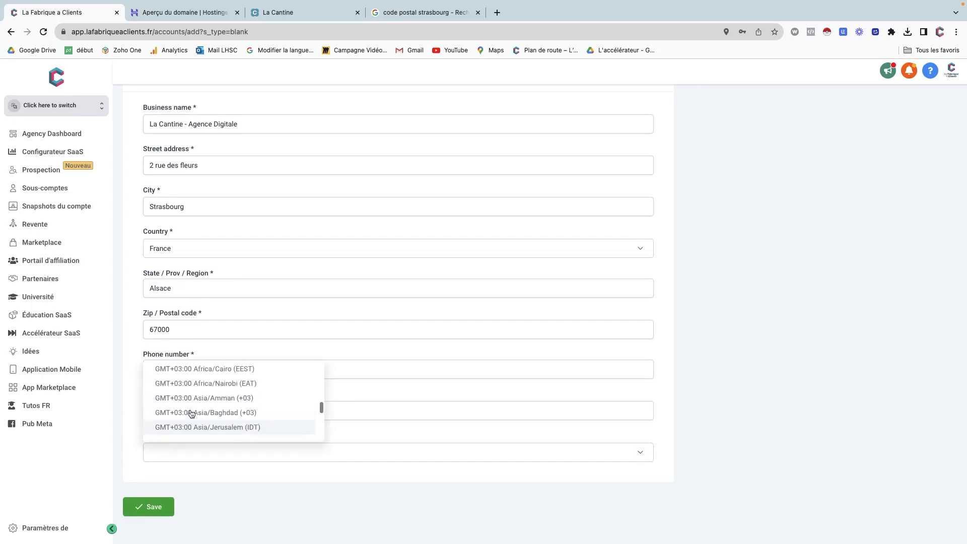
pyautogui.scroll(2, 191, 414)
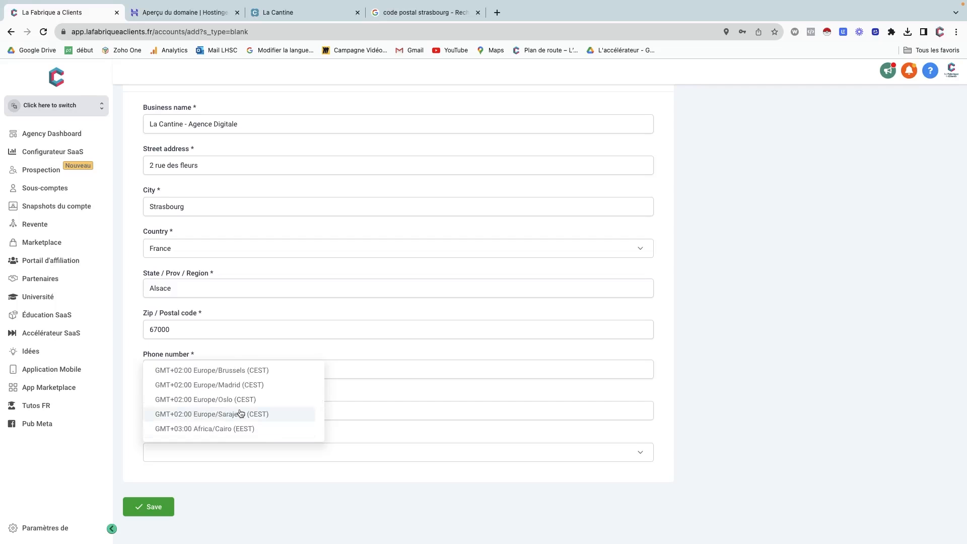
pyautogui.scroll(2, 200, 387)
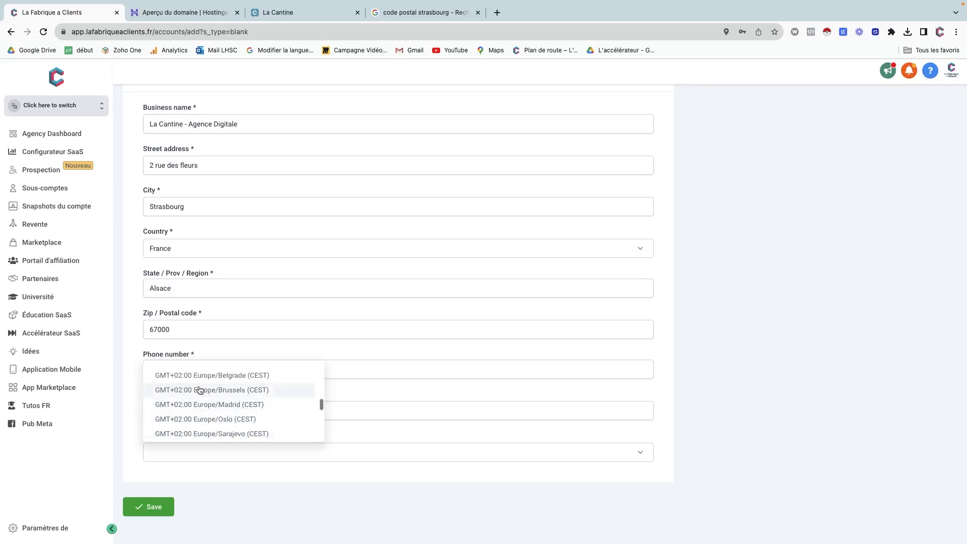
pyautogui.click(201, 389)
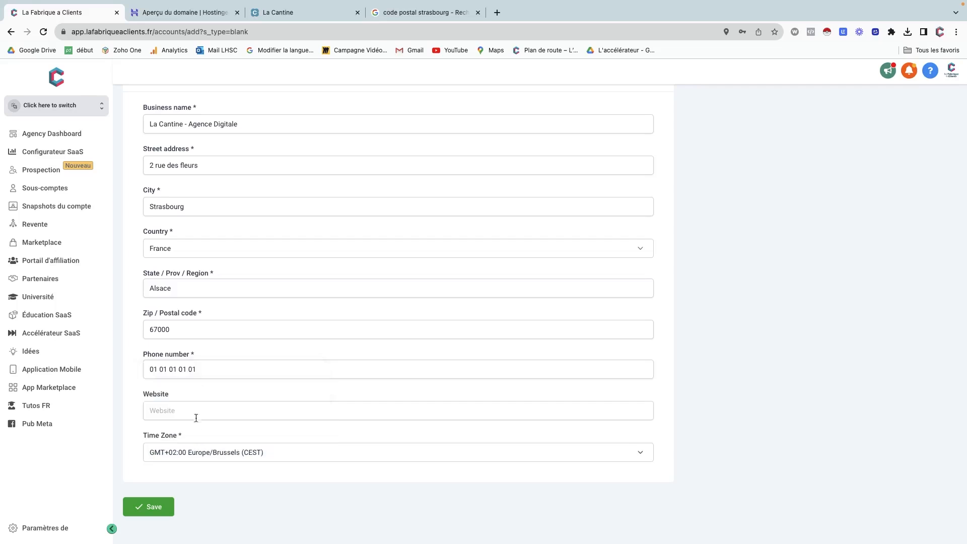
# Save the La Cantine - Agence Digitale account and switch into its sub-account.
pyautogui.click(152, 507)
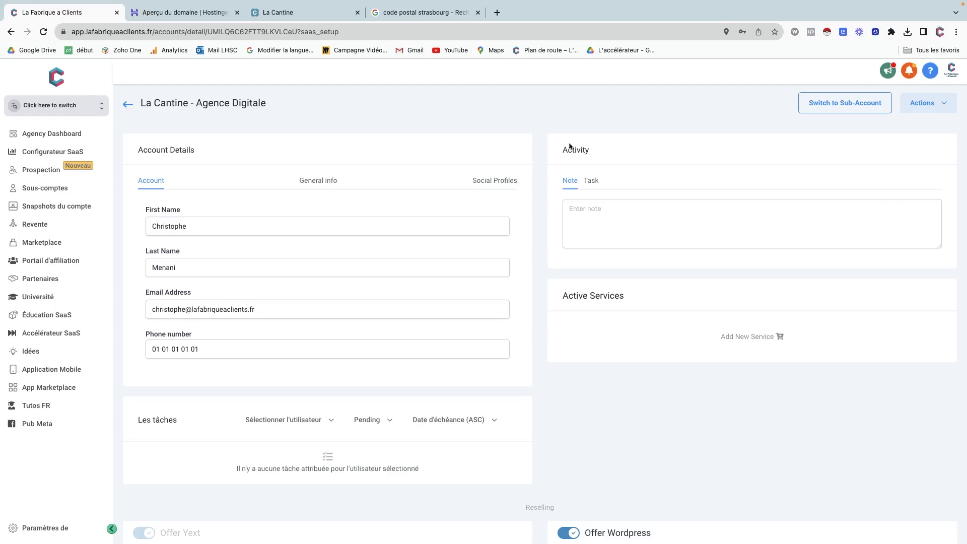
pyautogui.click(839, 105)
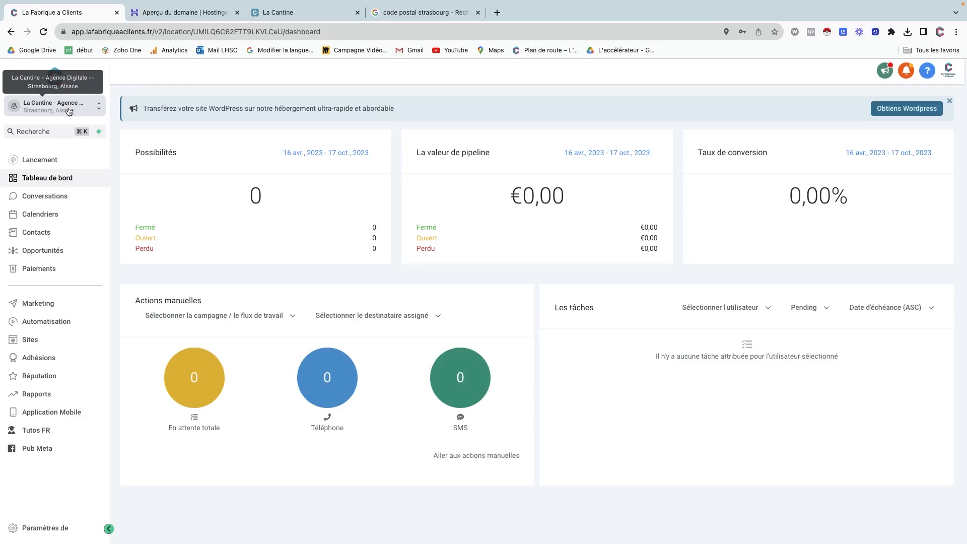
# Open the Labs beta features page from the sub-account's Paramètres settings.
pyautogui.click(37, 529)
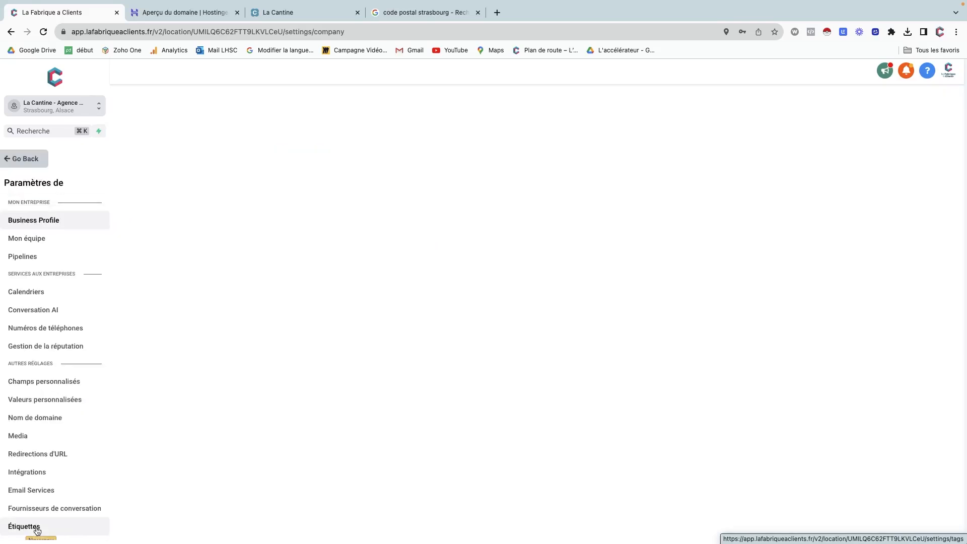
pyautogui.scroll(-2, 44, 383)
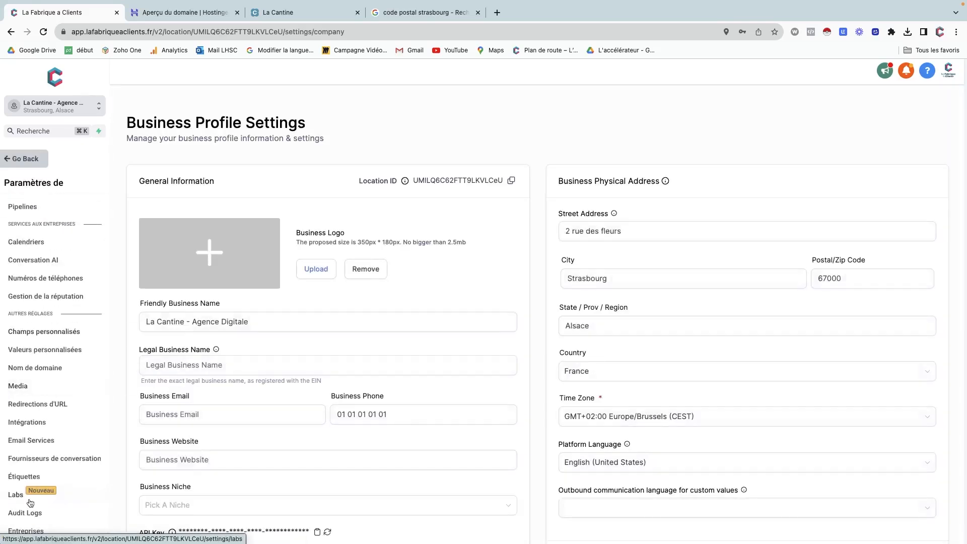
pyautogui.click(36, 160)
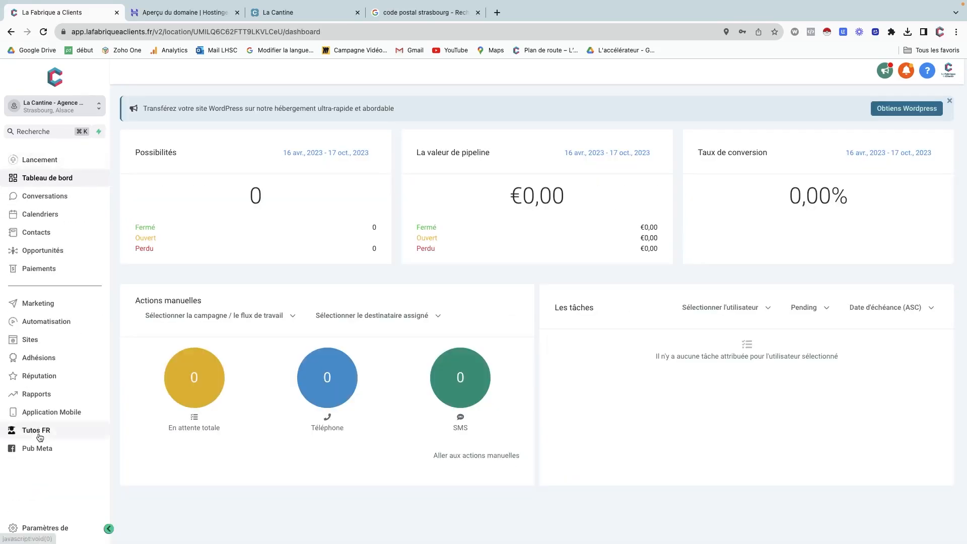
pyautogui.click(42, 529)
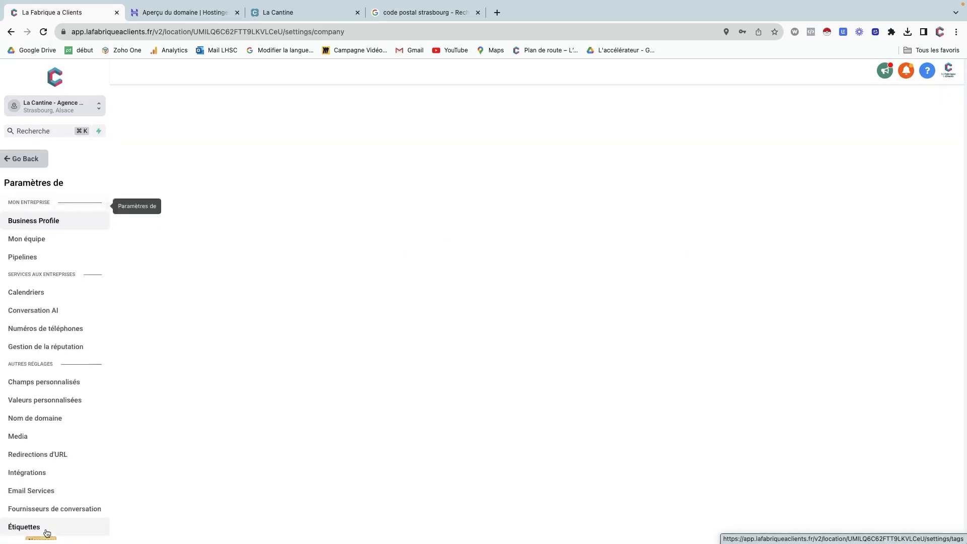
pyautogui.scroll(-2, 36, 454)
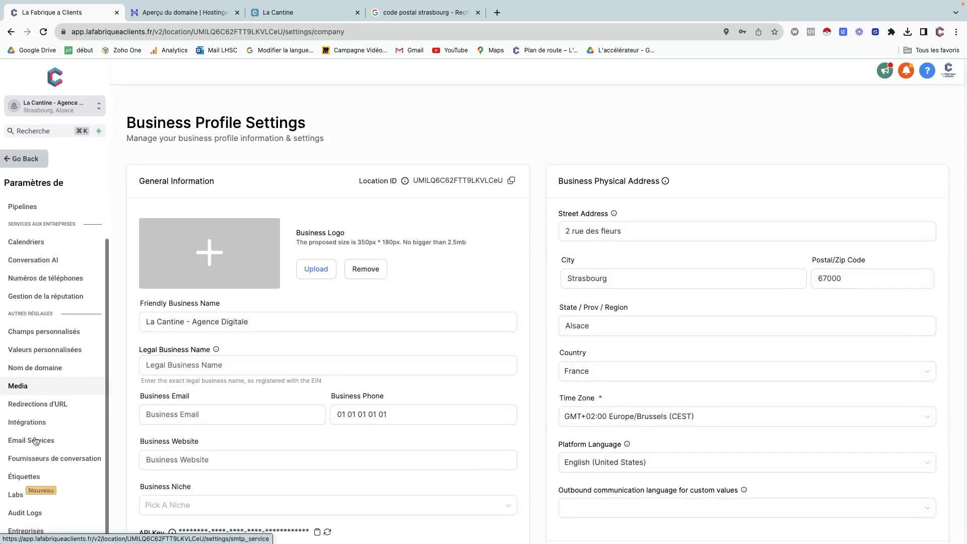
pyautogui.click(19, 496)
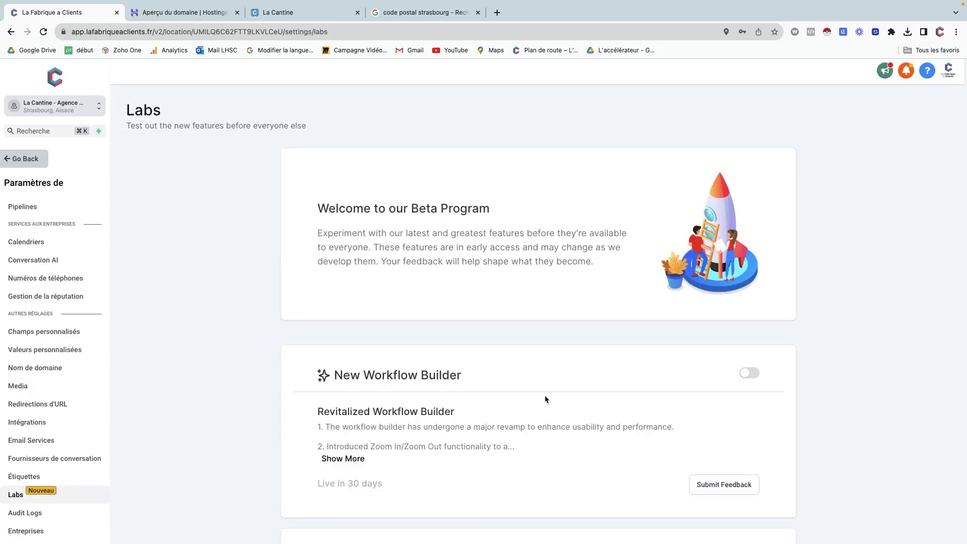
# Enable New Workflow Builder, Enhanced Dashboard for Sub-Accounts and Second Tier for Affiliate Manager.
pyautogui.click(750, 374)
pyautogui.scroll(-3, 750, 377)
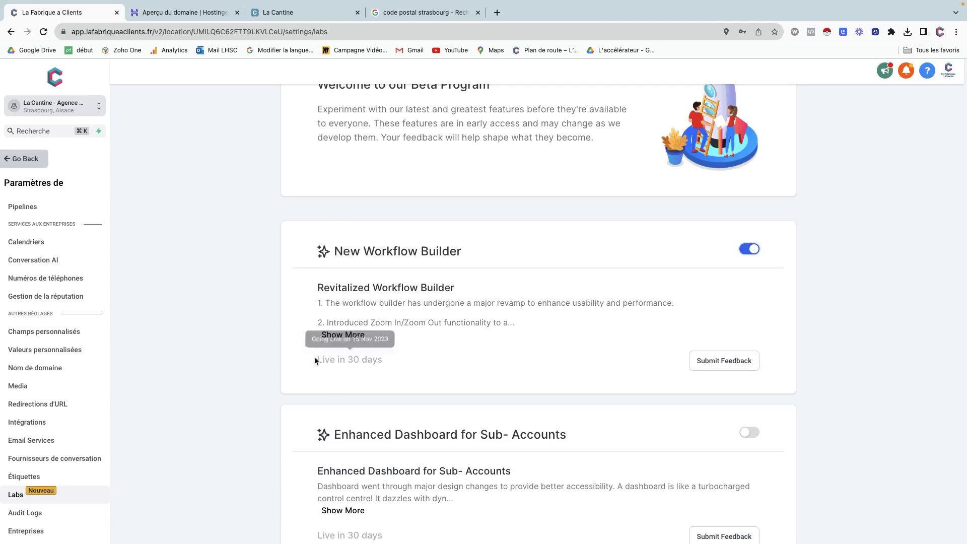
pyautogui.moveTo(368, 361)
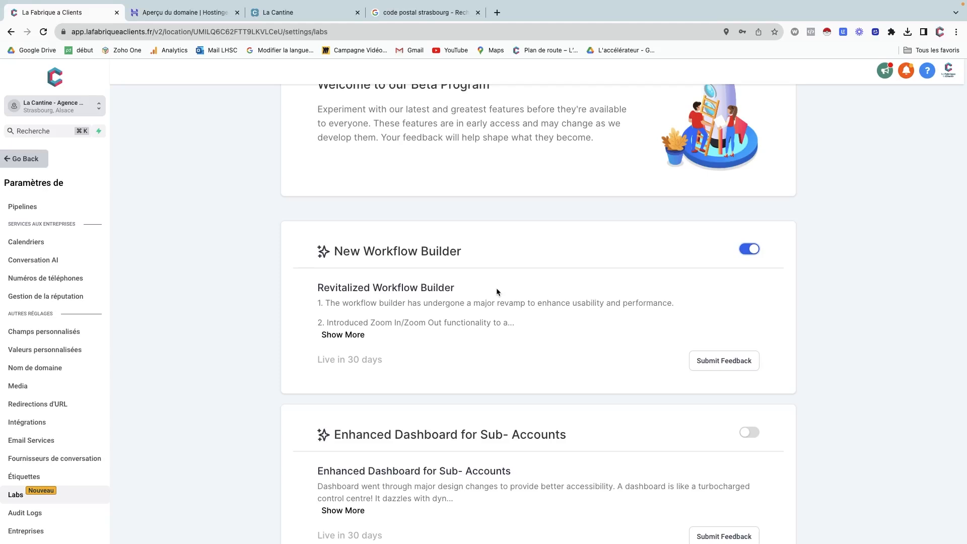
pyautogui.scroll(-3, 497, 291)
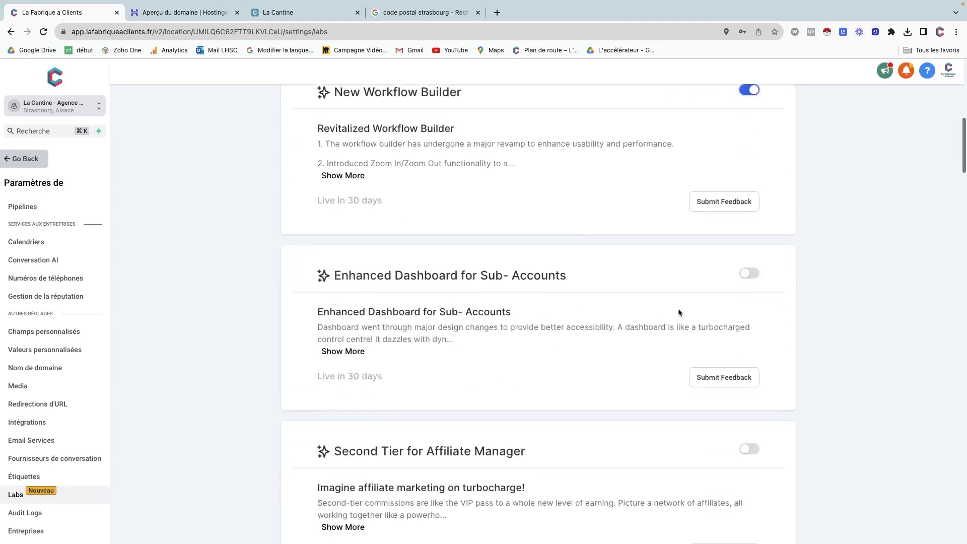
pyautogui.click(755, 273)
pyautogui.scroll(1, 554, 253)
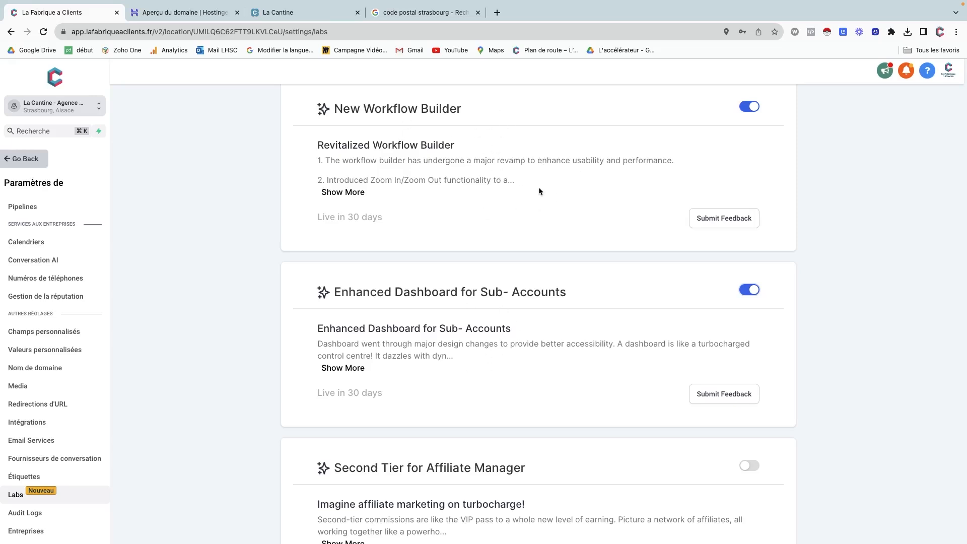
pyautogui.scroll(-2, 539, 189)
pyautogui.scroll(2, 540, 190)
pyautogui.scroll(-5, 543, 207)
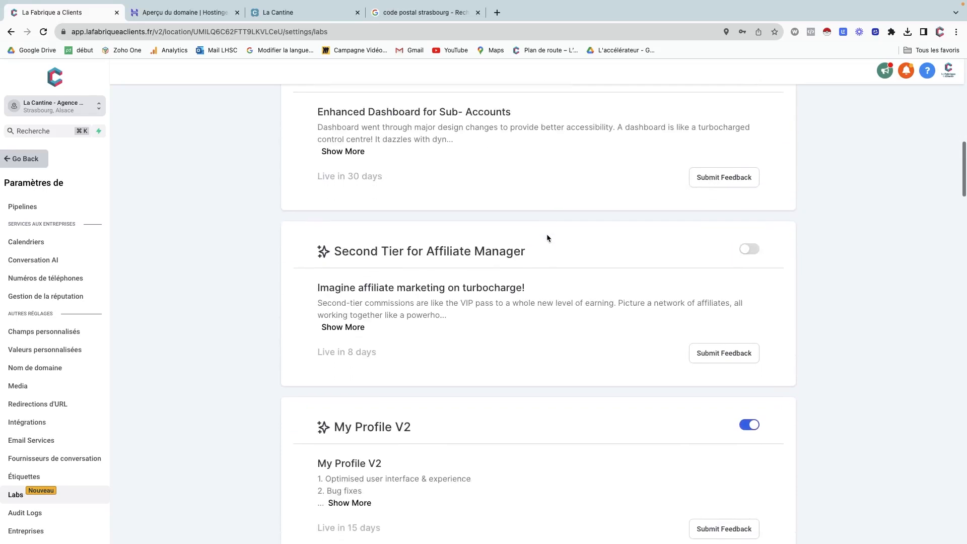
pyautogui.click(753, 251)
# Enable My Staff Page V2, Brand New Funnel/Website Builder, CRM Document Management, Membership Coupons and Apps Marketplace.
pyautogui.scroll(-5, 565, 316)
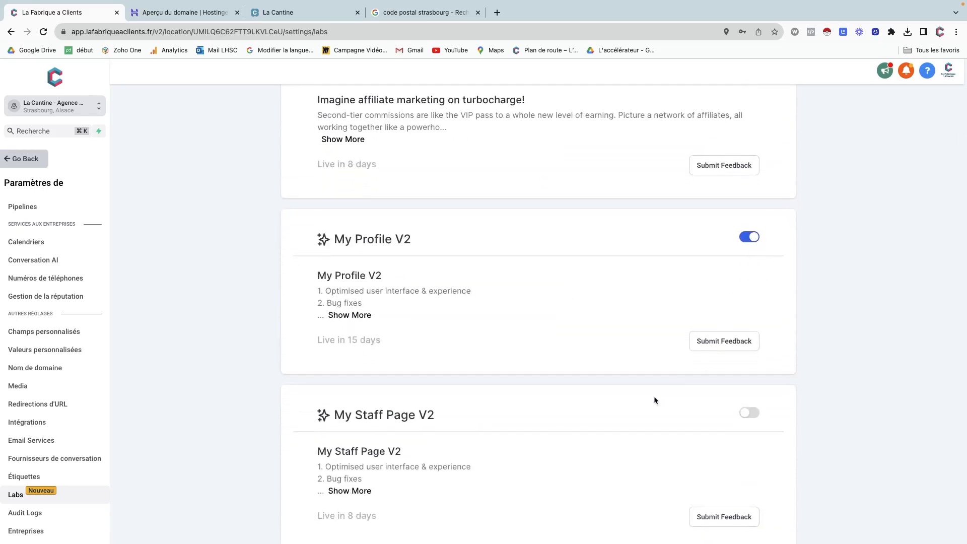
pyautogui.scroll(-5, 654, 398)
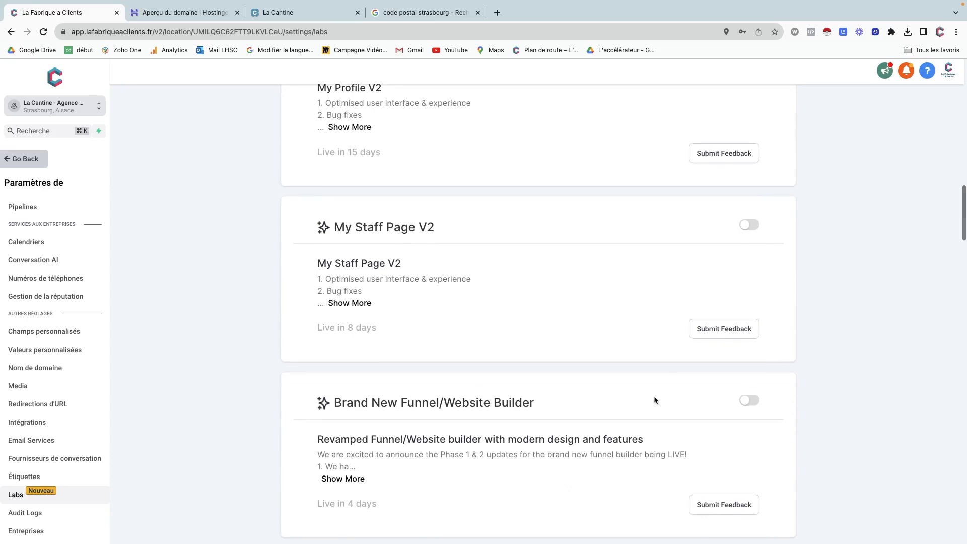
pyautogui.click(753, 226)
pyautogui.click(749, 400)
pyautogui.scroll(-10, 644, 413)
pyautogui.scroll(-9, 643, 410)
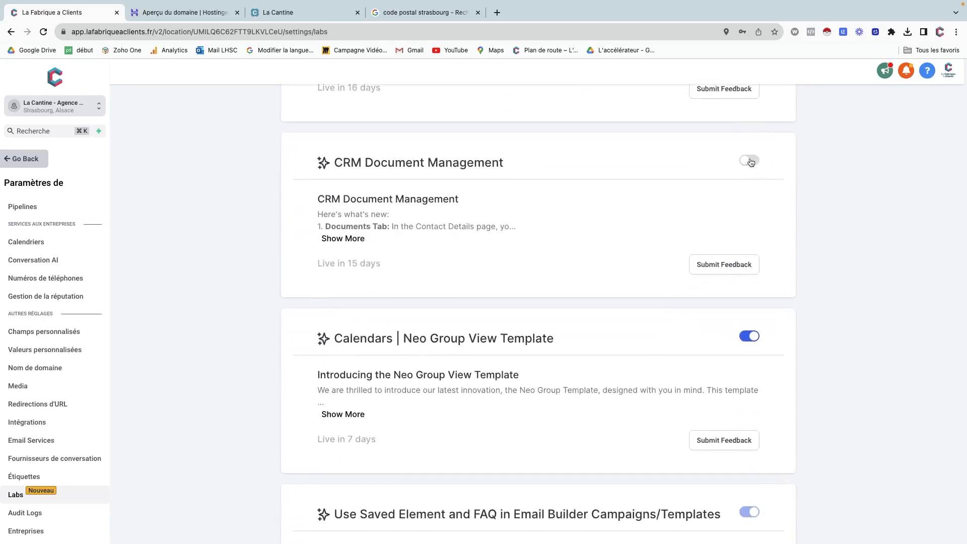
pyautogui.click(749, 160)
pyautogui.scroll(-1, 613, 231)
pyautogui.scroll(-8, 612, 226)
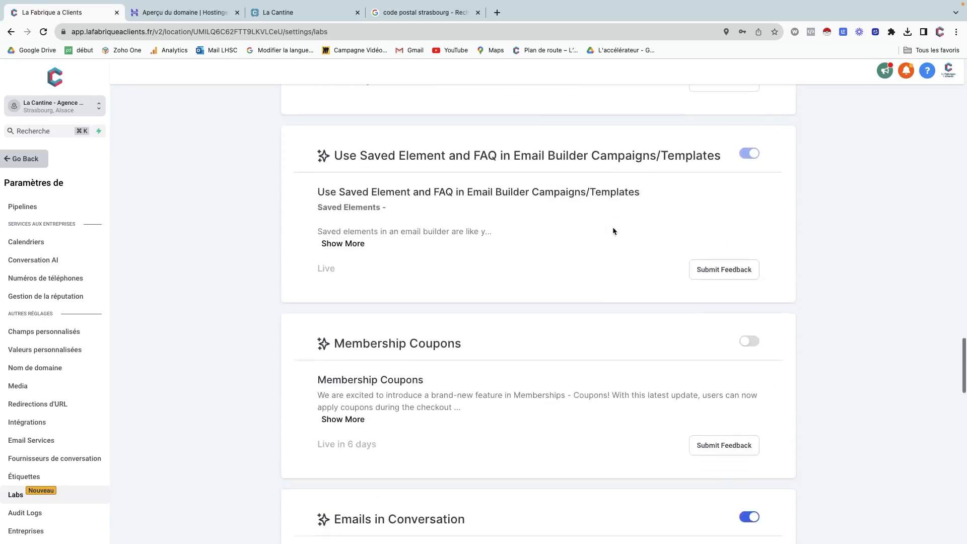
pyautogui.click(751, 287)
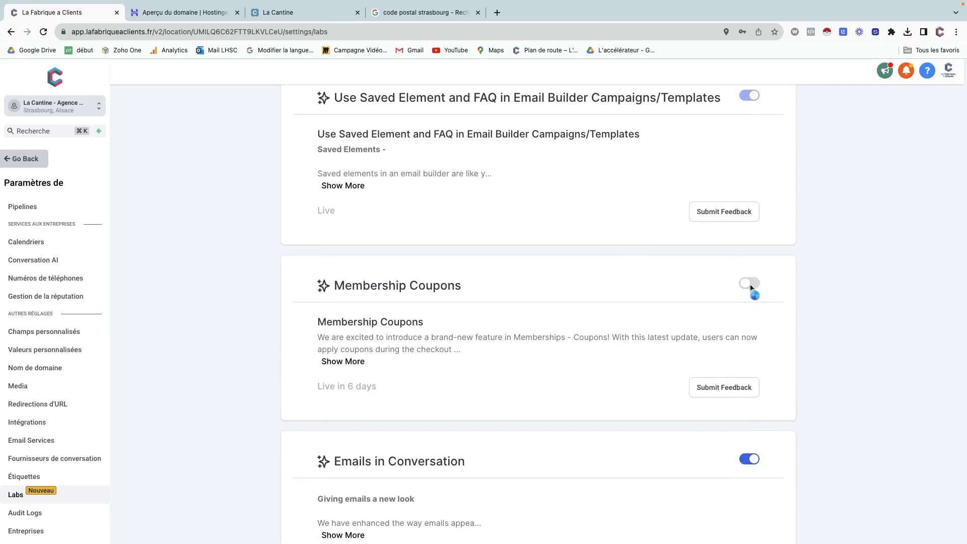
pyautogui.scroll(-8, 656, 302)
pyautogui.scroll(5, 656, 302)
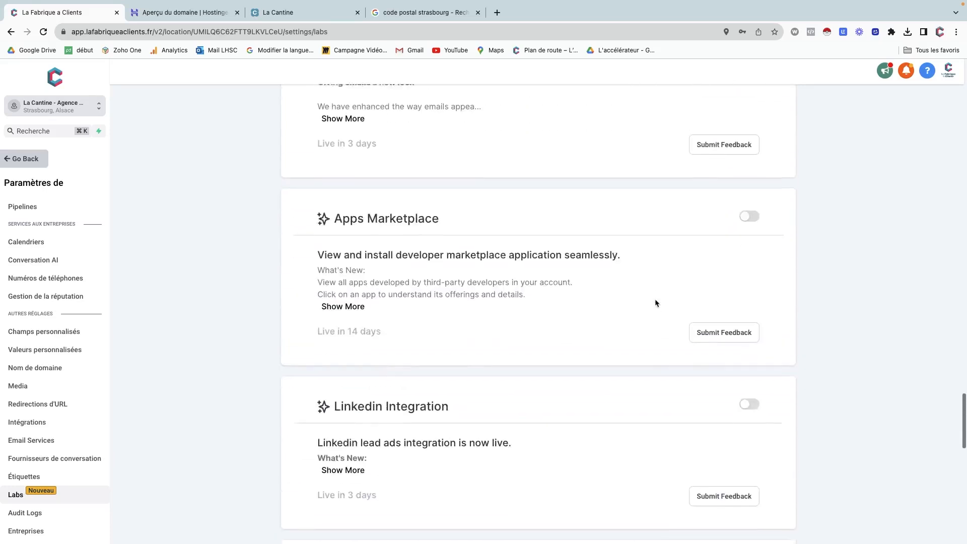
pyautogui.click(734, 341)
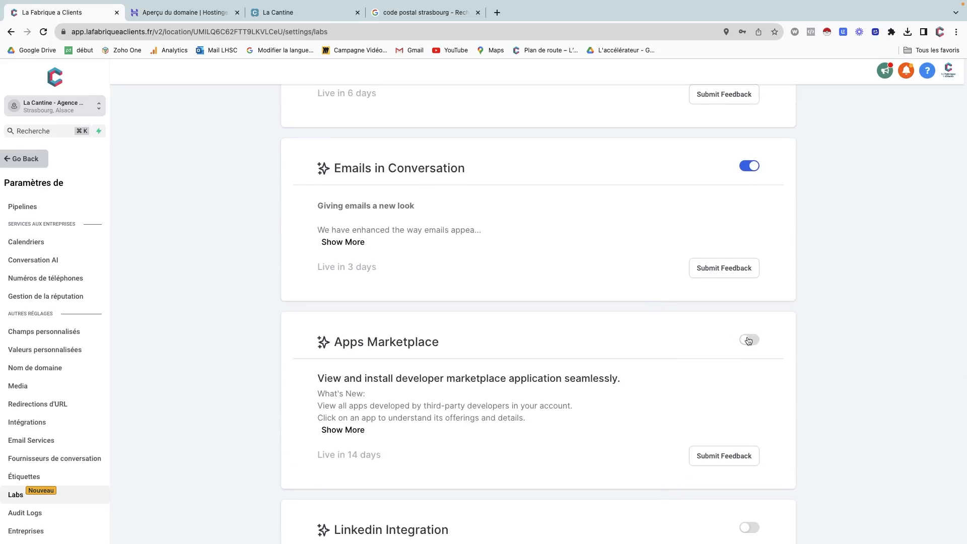
# Enable LinkedIn Integration, Custom Field Filters in Opportunities, Invoice Templates and Conversation attachments.
pyautogui.scroll(-3, 647, 403)
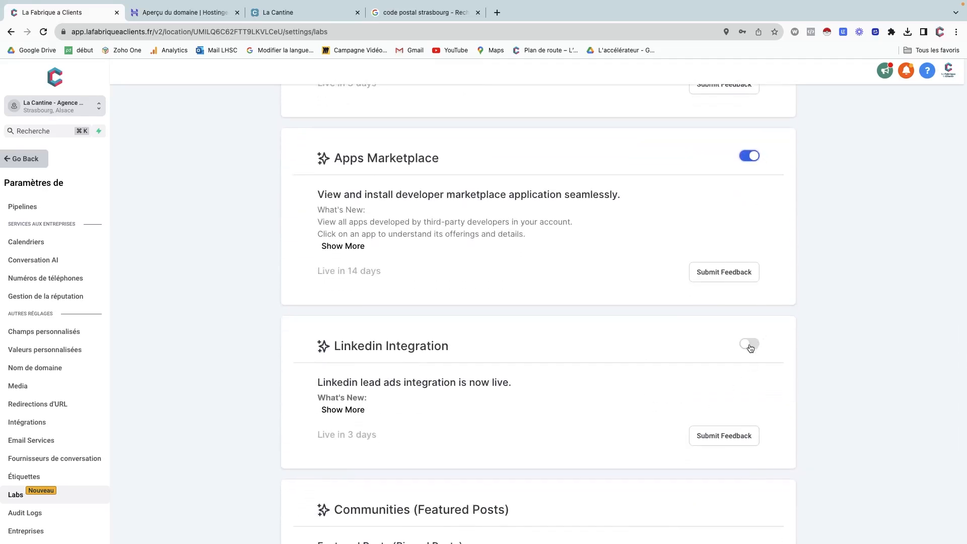
pyautogui.click(749, 345)
pyautogui.scroll(-3, 521, 397)
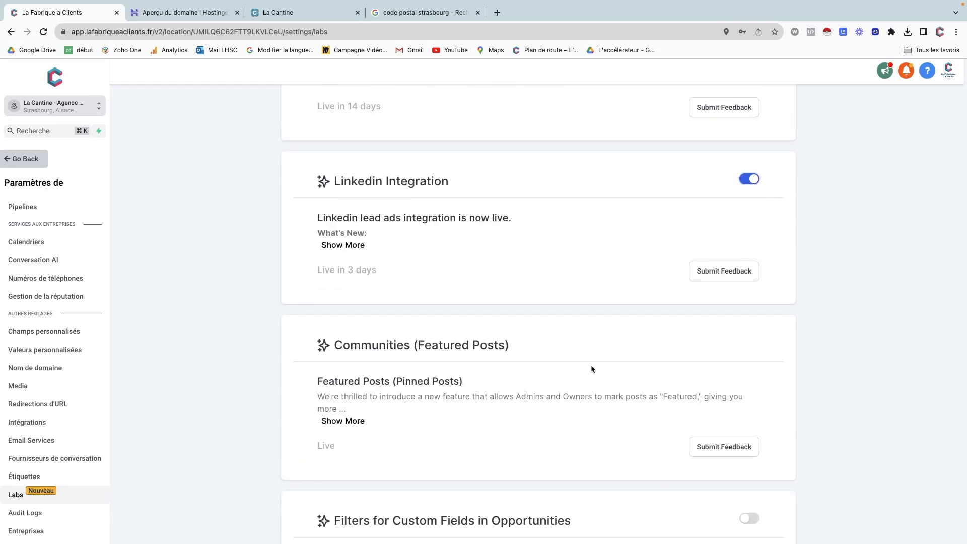
pyautogui.scroll(-3, 591, 369)
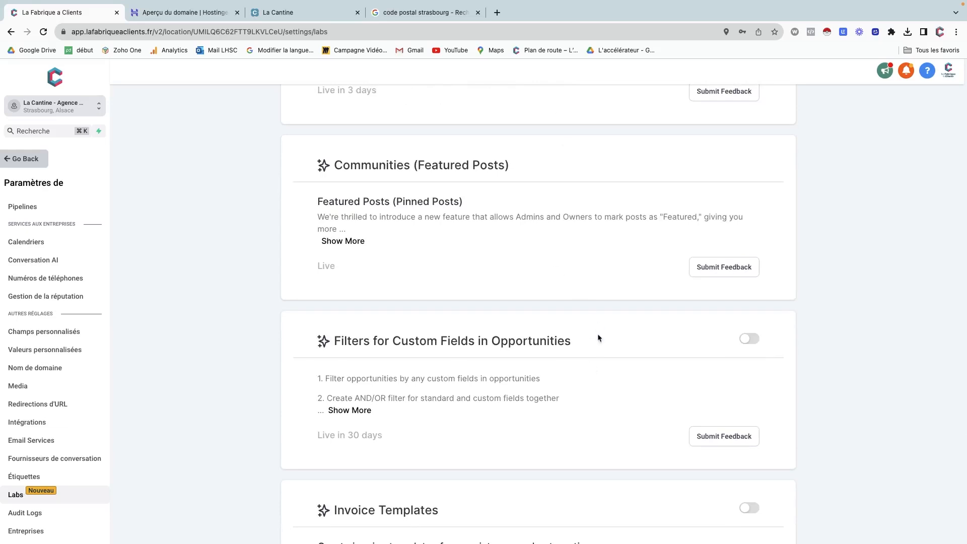
pyautogui.click(749, 339)
pyautogui.scroll(-3, 628, 360)
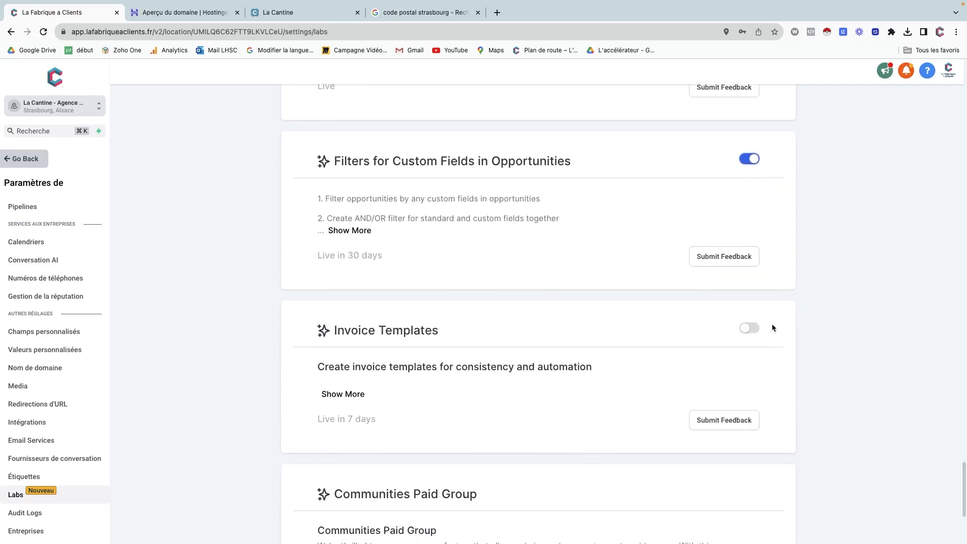
pyautogui.click(751, 328)
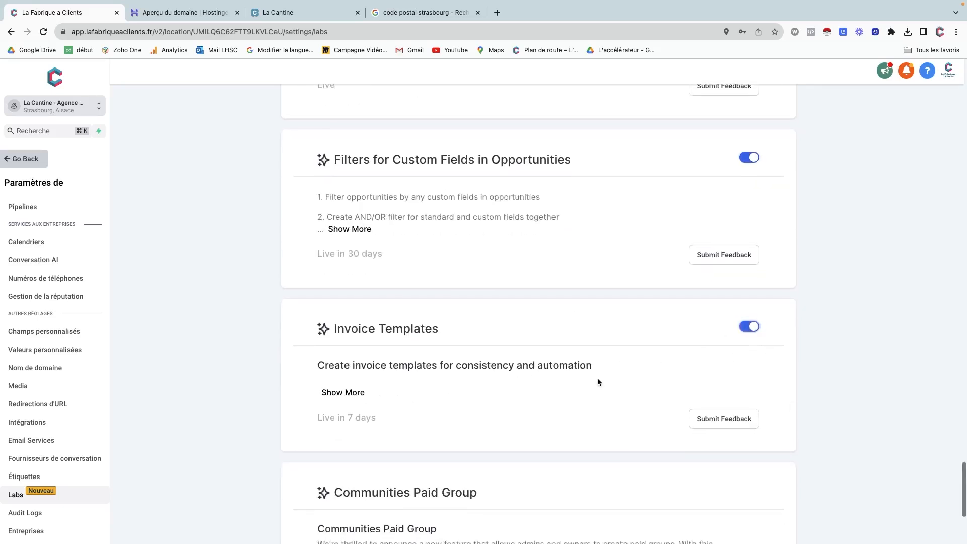
pyautogui.scroll(-5, 599, 382)
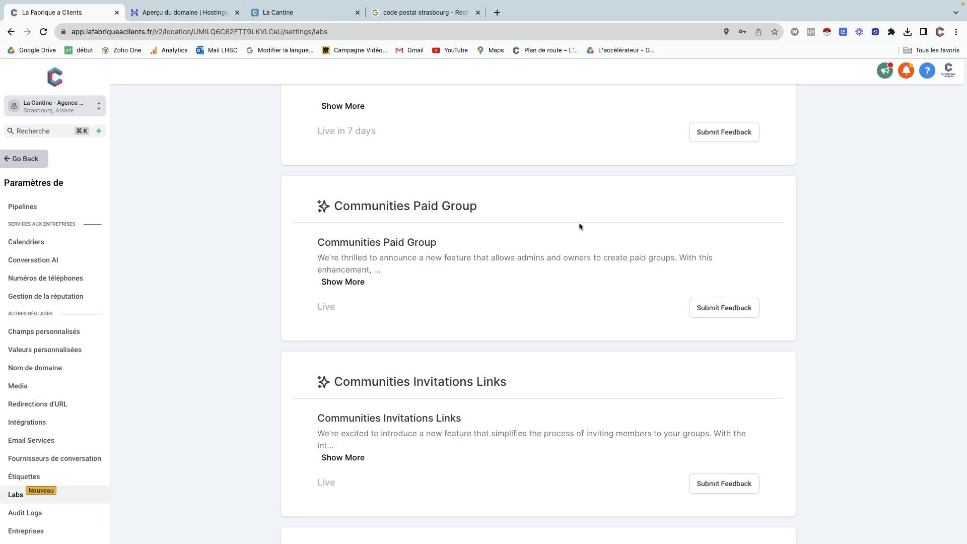
pyautogui.scroll(-3, 590, 382)
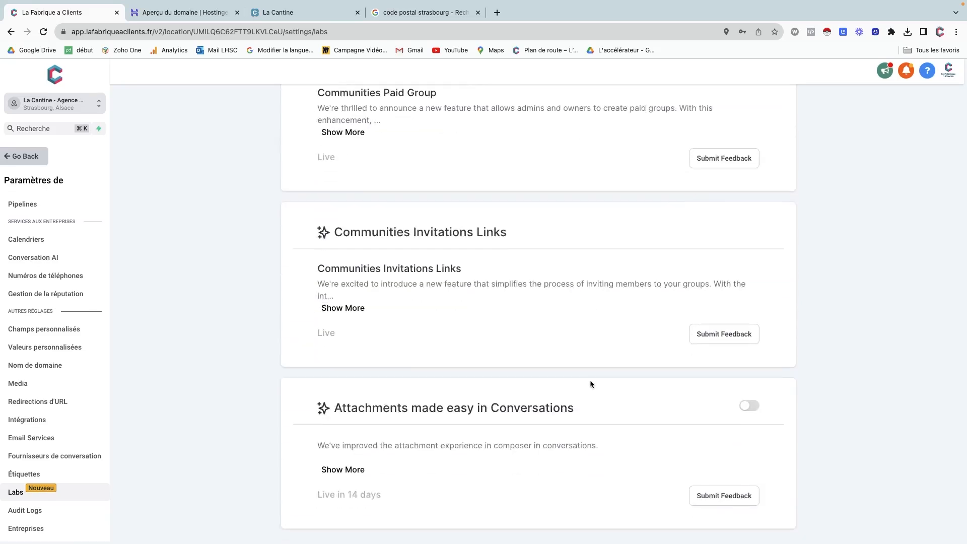
pyautogui.click(747, 407)
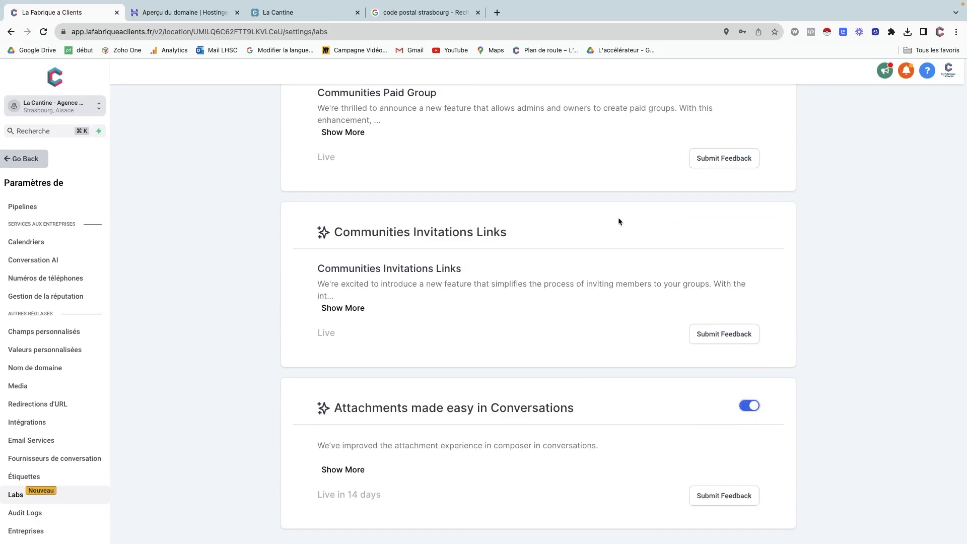
pyautogui.scroll(-10, 598, 302)
pyautogui.scroll(15, 598, 301)
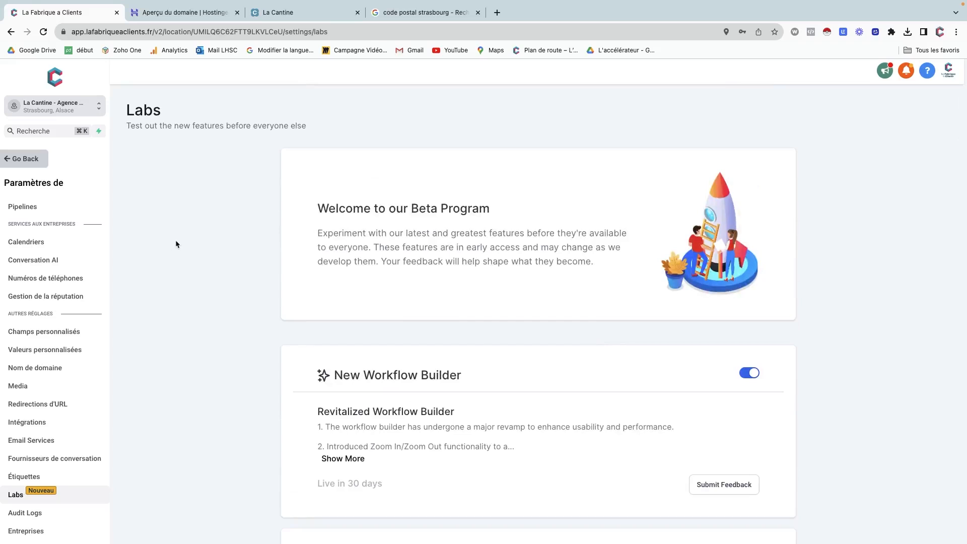
# Go back from Labs to the Dashboard, then open Paramètres to reach the Business Profile.
pyautogui.click(13, 164)
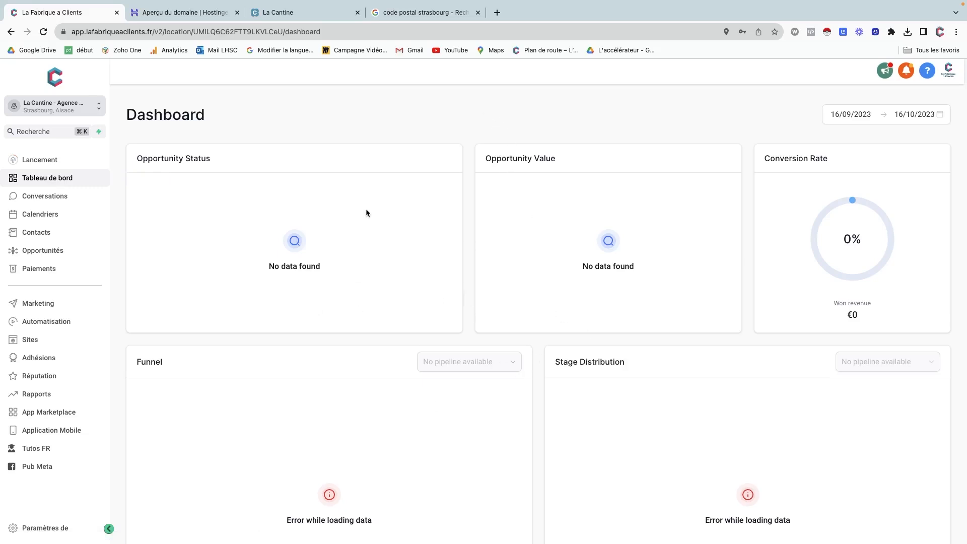
pyautogui.click(47, 527)
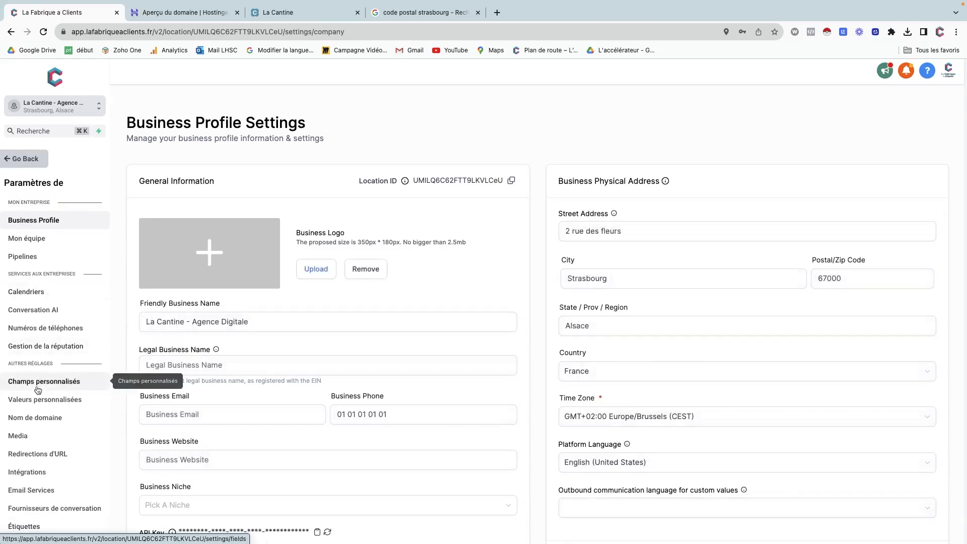
# Open the Nom de domaine settings, checking the Hostinger domain overview tab along the way.
pyautogui.click(39, 421)
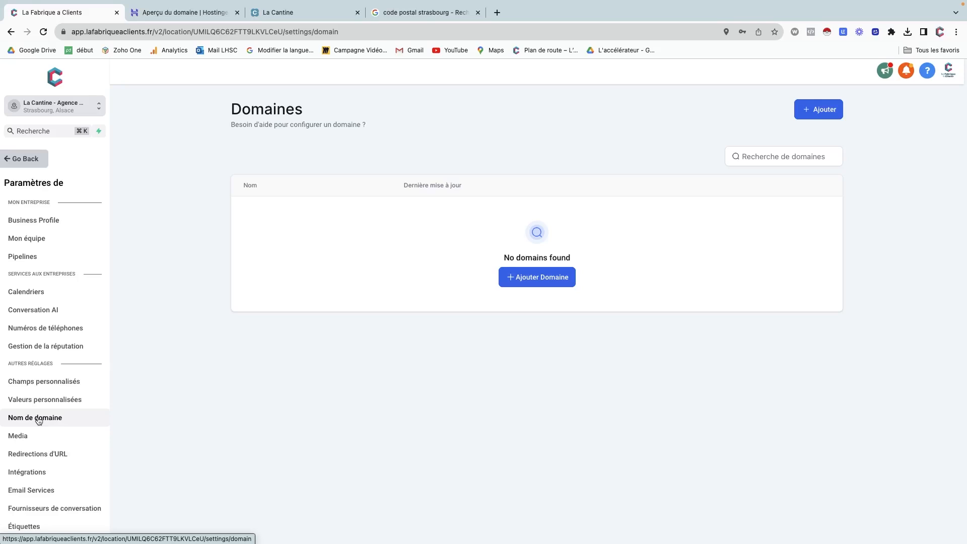
pyautogui.moveTo(188, 542)
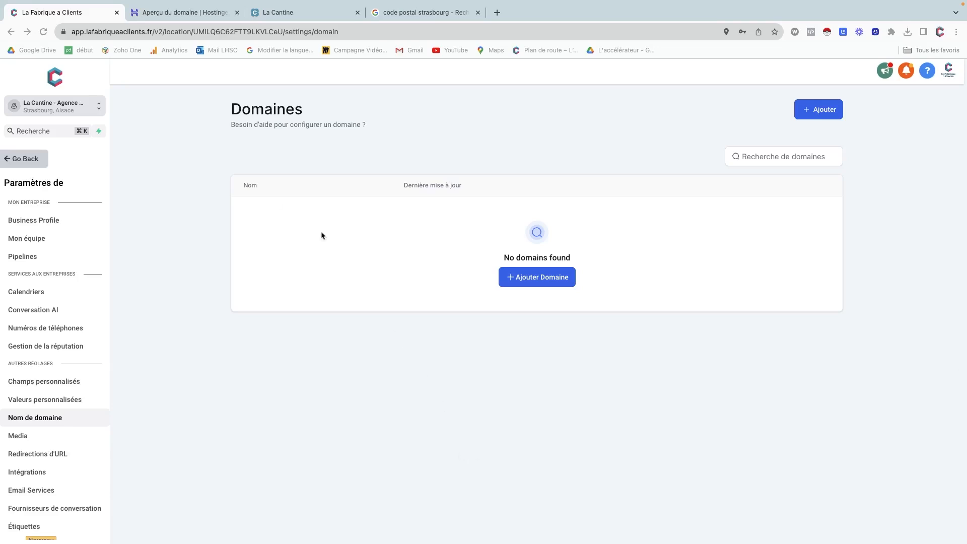
pyautogui.click(183, 15)
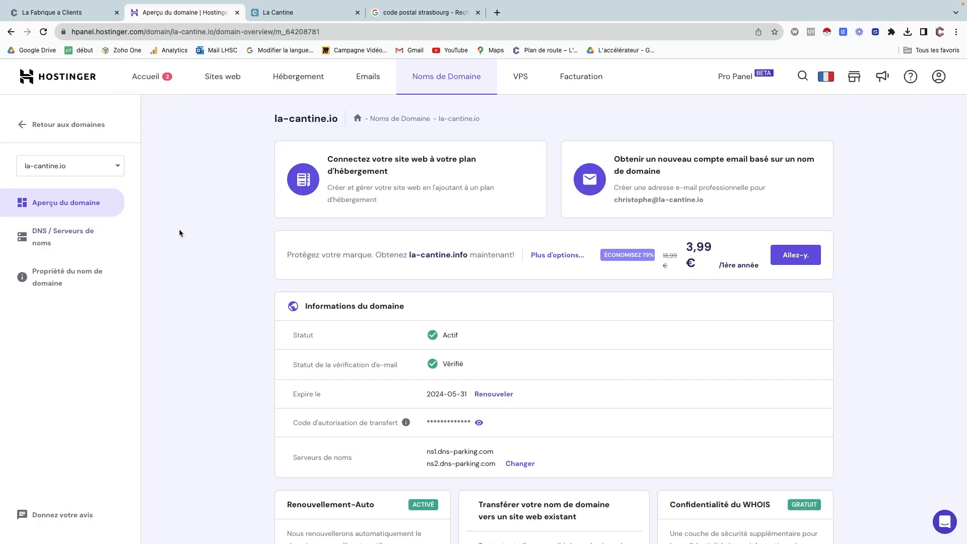
pyautogui.hotkey('ctrl', 'shift', 'Tab')
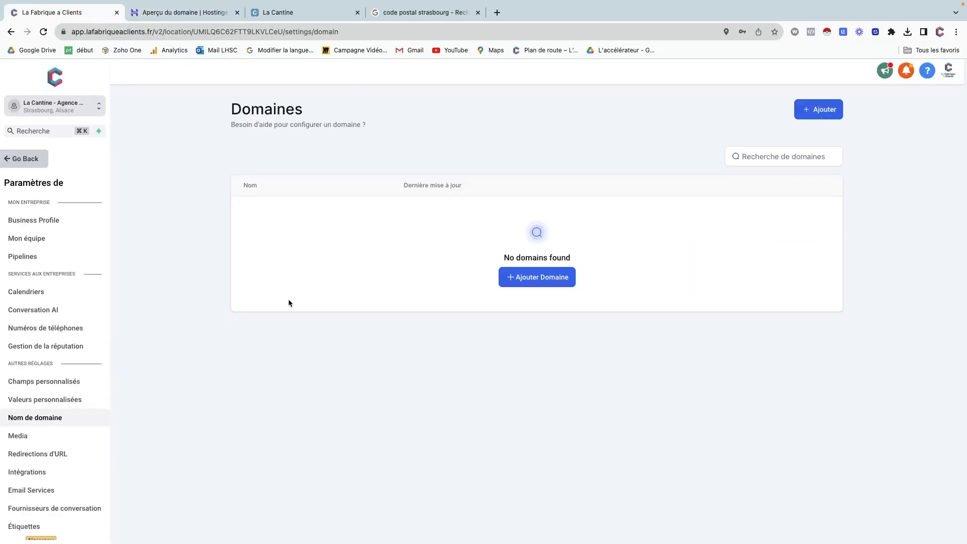
# Add la-cantine.io, copied from Hostinger, as the domain URL with www kept on, and continue.
pyautogui.click(532, 278)
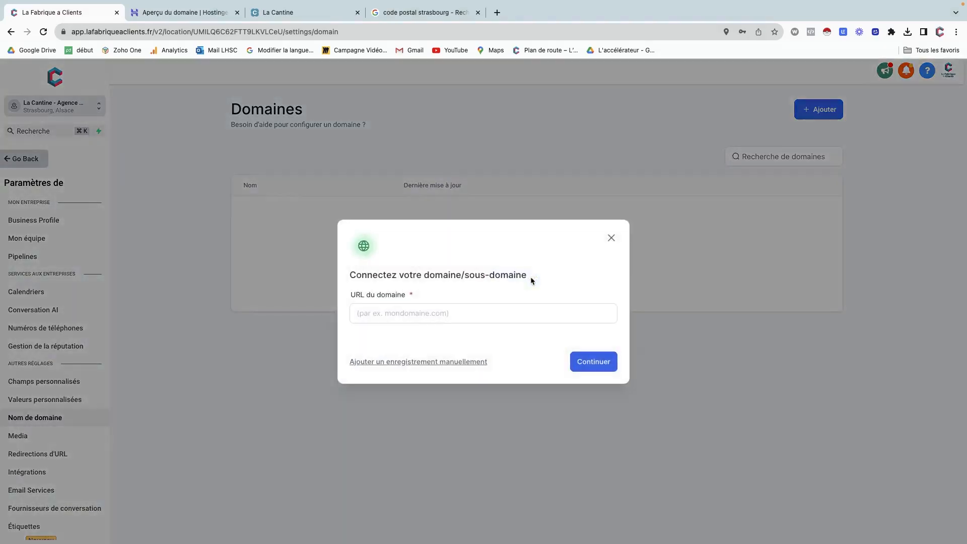
pyautogui.click(481, 315)
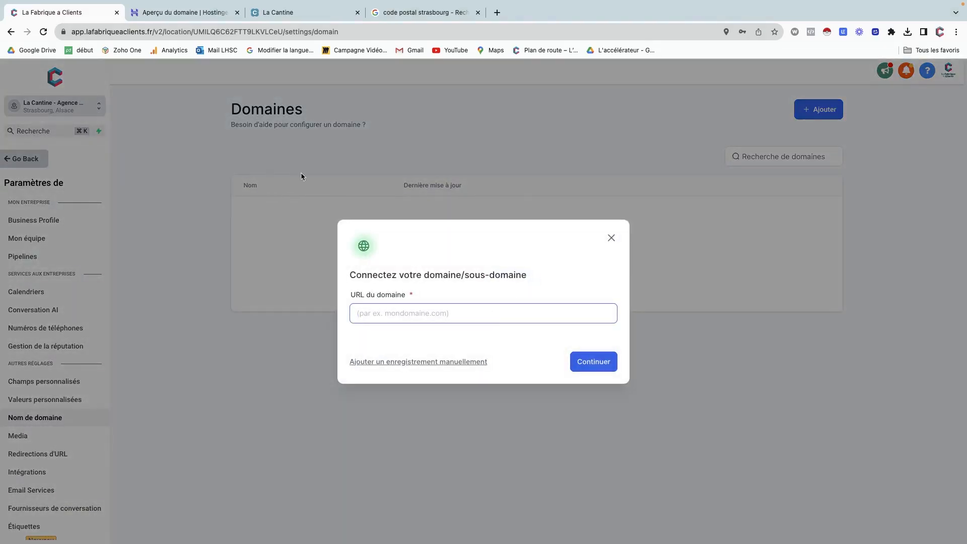
pyautogui.click(266, 11)
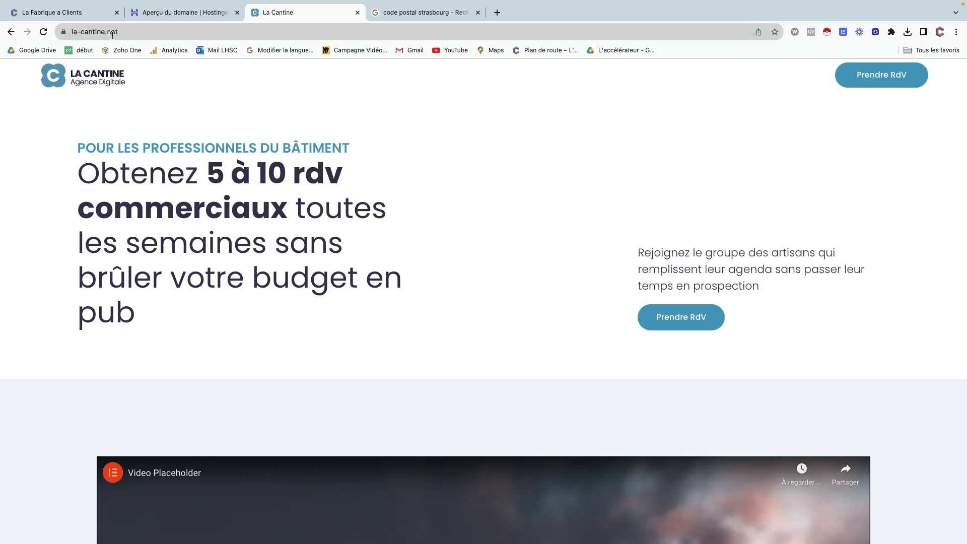
pyautogui.click(160, 14)
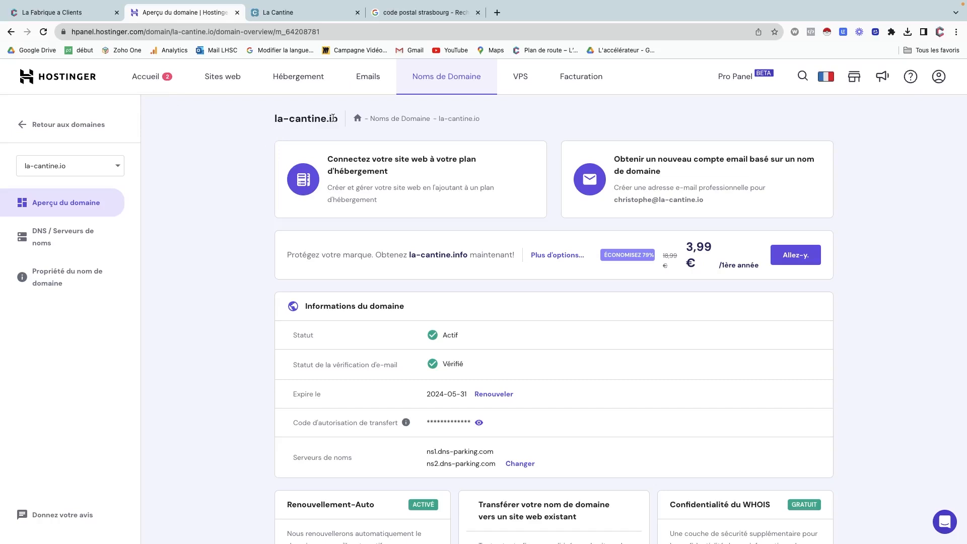
pyautogui.moveTo(332, 118); pyautogui.dragTo(273, 119)
pyautogui.press('super+c')
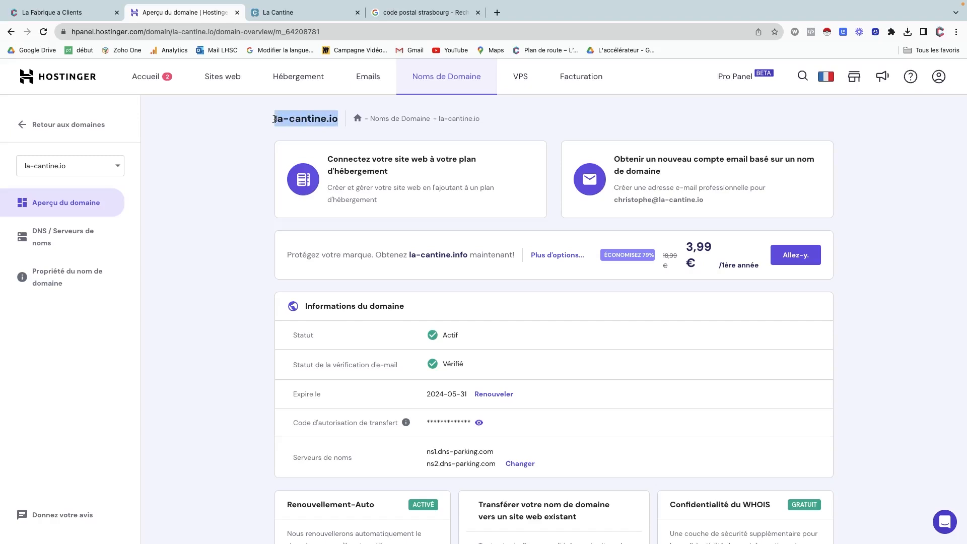
pyautogui.click(80, 14)
pyautogui.press('super+v')
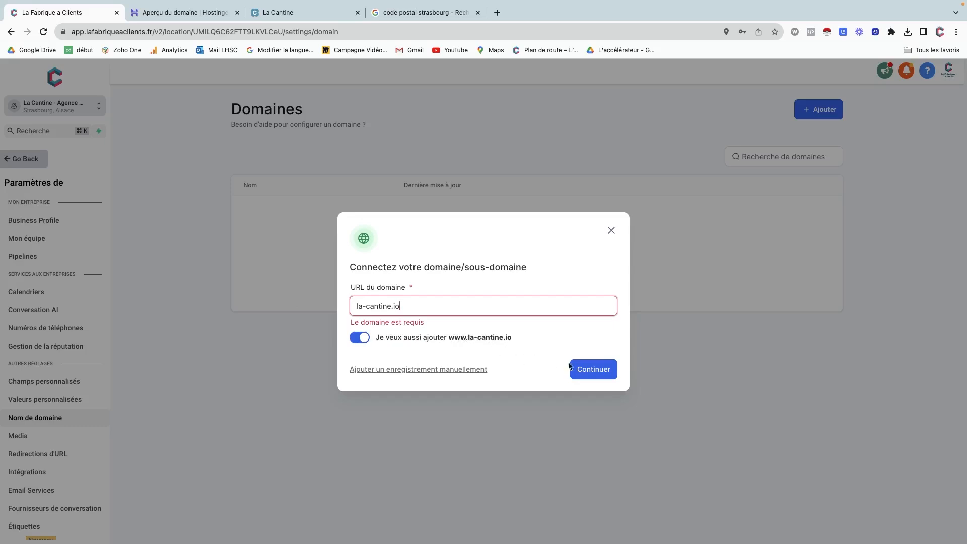
pyautogui.click(582, 371)
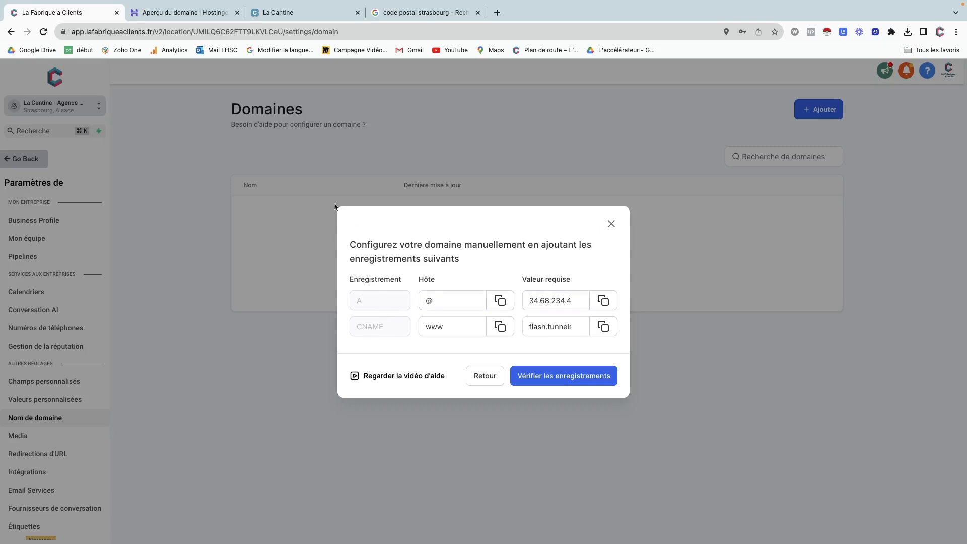
# Copy the A record value 34.68.234.4 from the manual DNS configuration records.
pyautogui.click(603, 301)
# Create a Hostinger A record for @ pointing to 34.68.234.4 (TTL 14400) and confirm it.
pyautogui.click(193, 12)
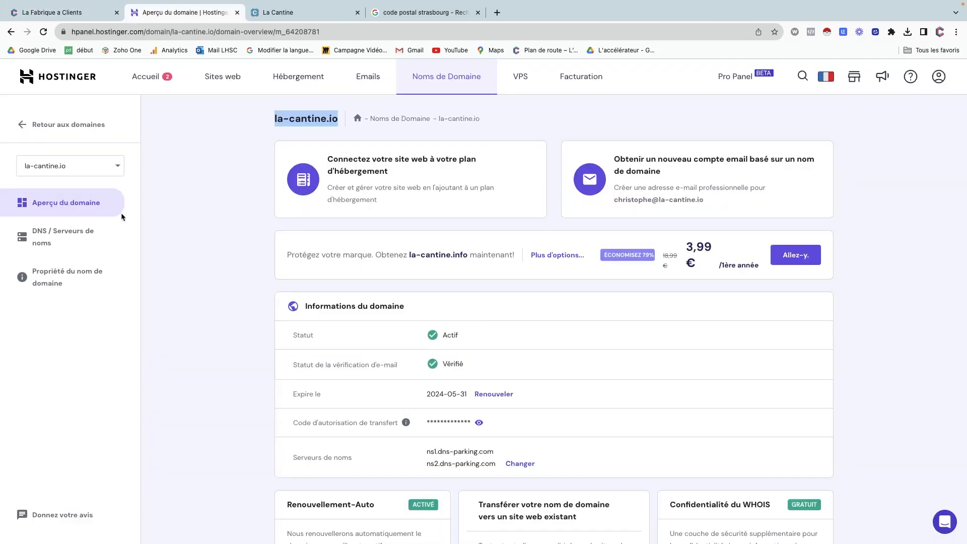
pyautogui.click(82, 237)
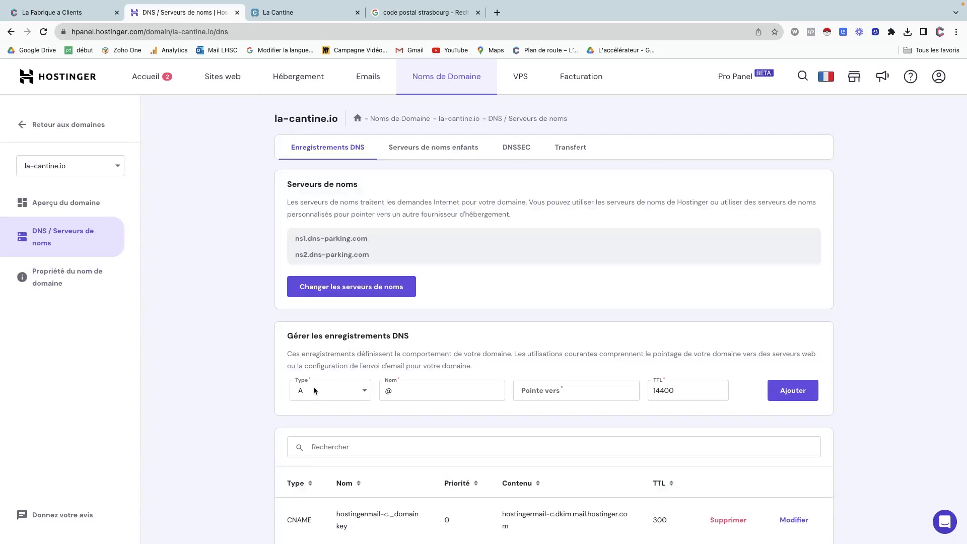
pyautogui.click(545, 394)
pyautogui.press('super+v')
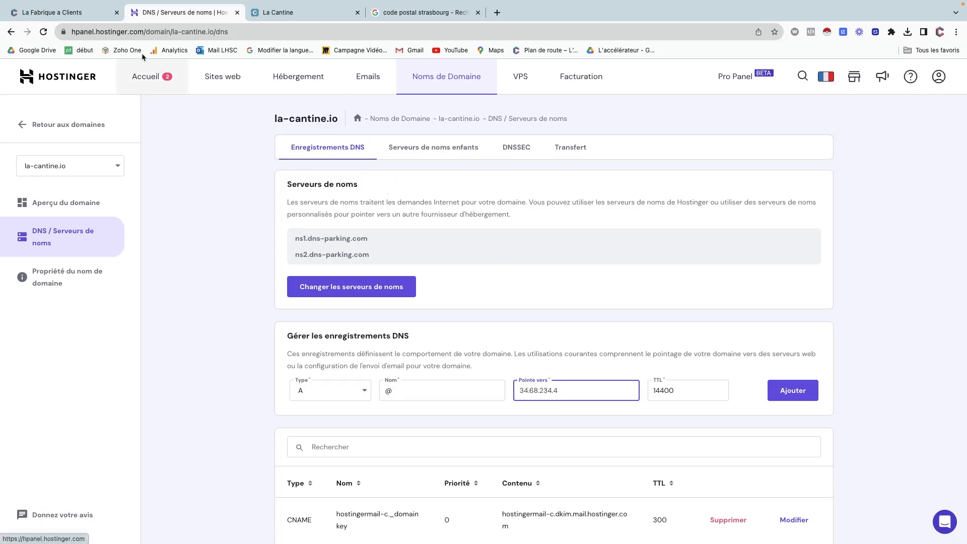
pyautogui.click(87, 15)
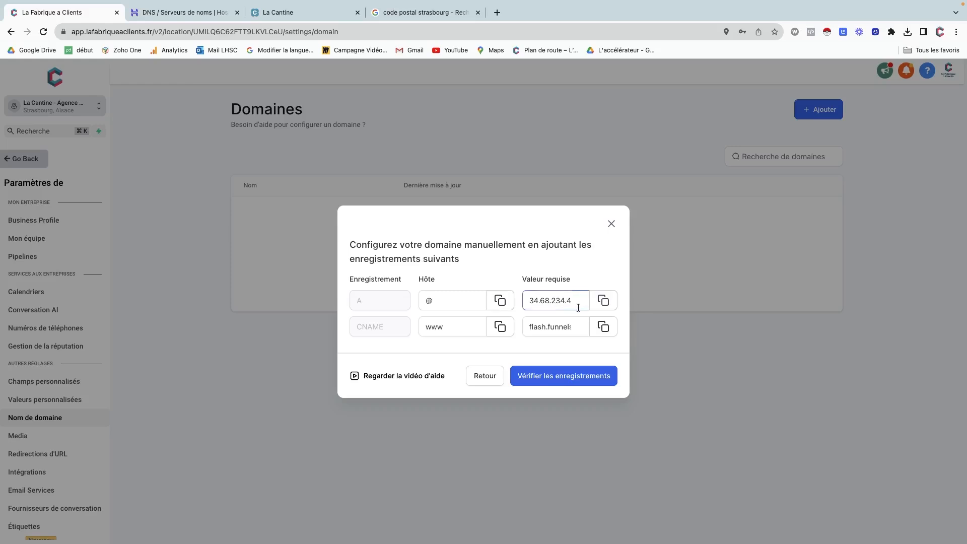
pyautogui.click(158, 16)
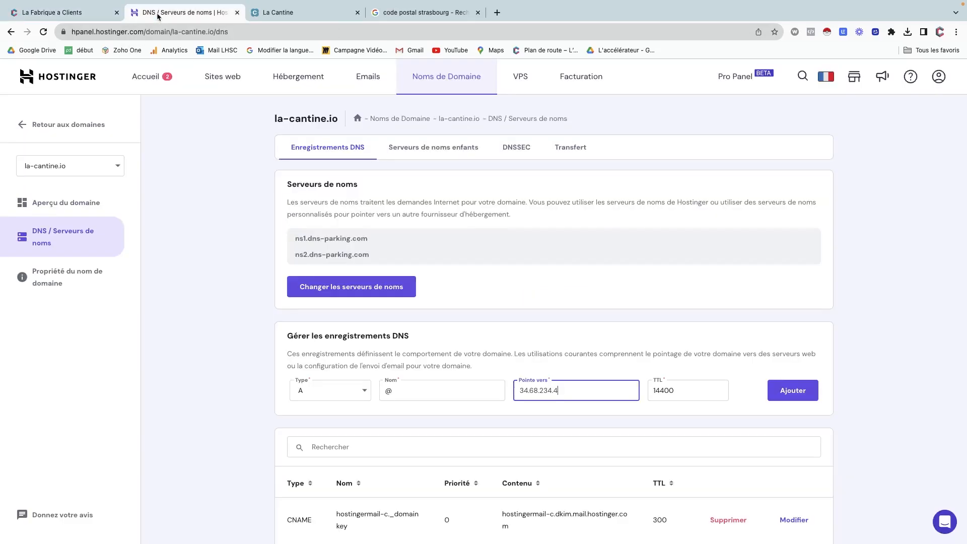
pyautogui.click(789, 390)
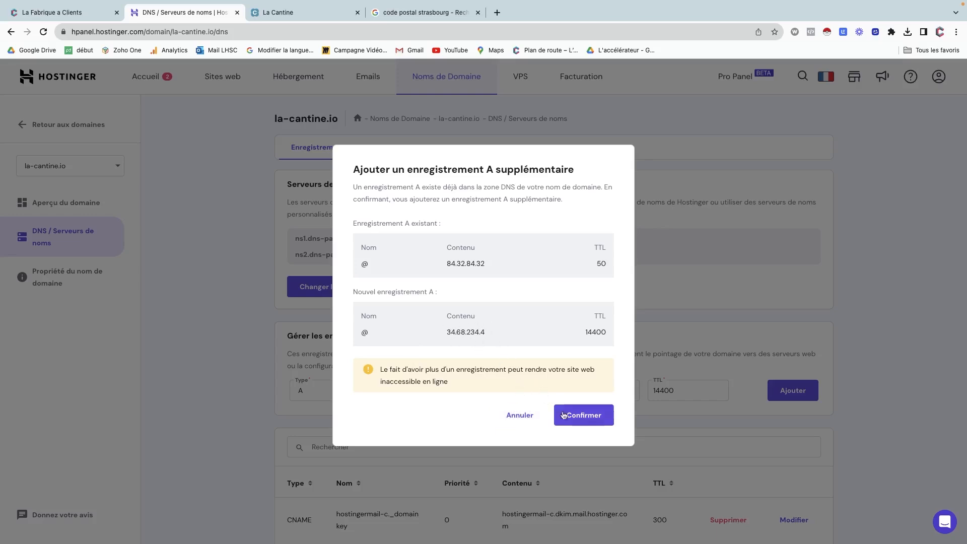
pyautogui.click(583, 420)
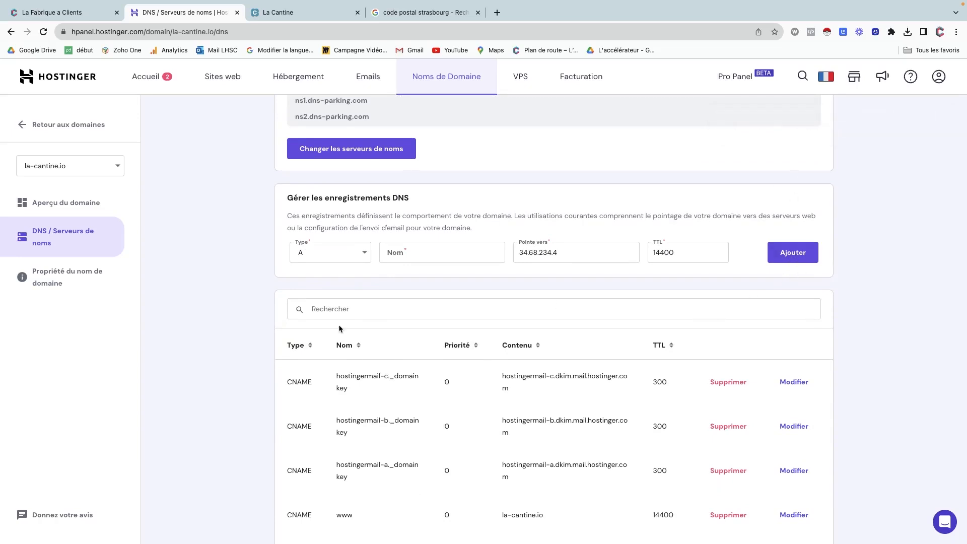
# Delete the old @ A record pointing to 84.32.84.32 in Hostinger's DNS zone.
pyautogui.scroll(-5, 264, 407)
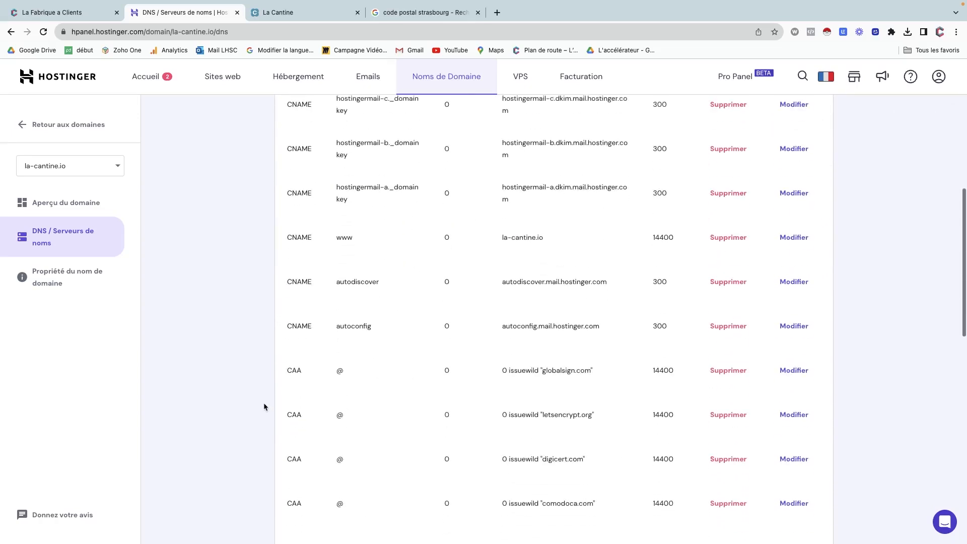
pyautogui.scroll(-10, 264, 407)
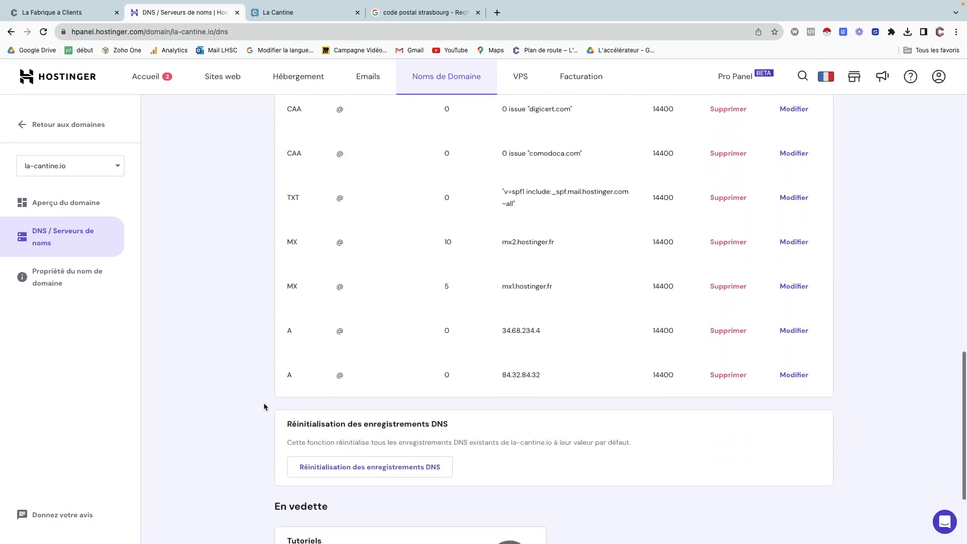
pyautogui.scroll(-1, 264, 406)
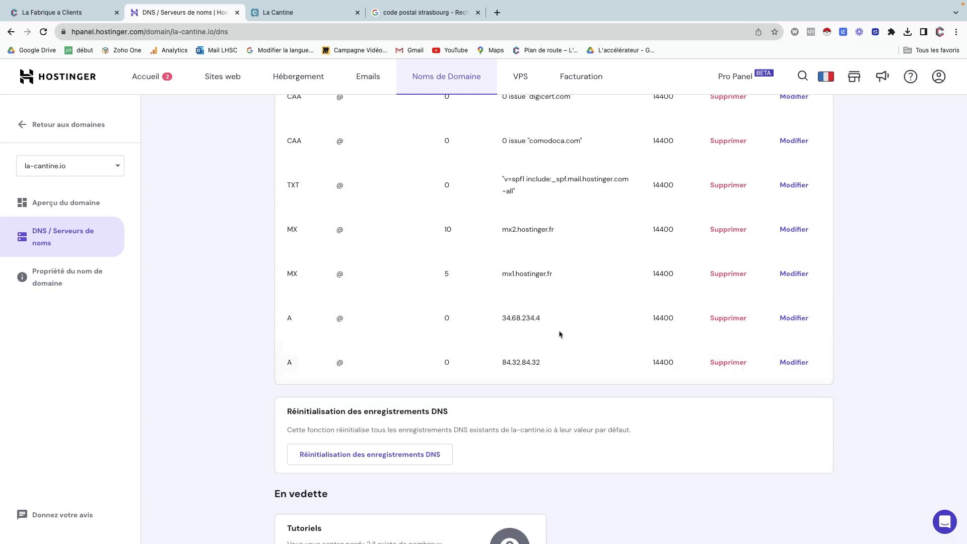
pyautogui.click(70, 14)
pyautogui.click(539, 299)
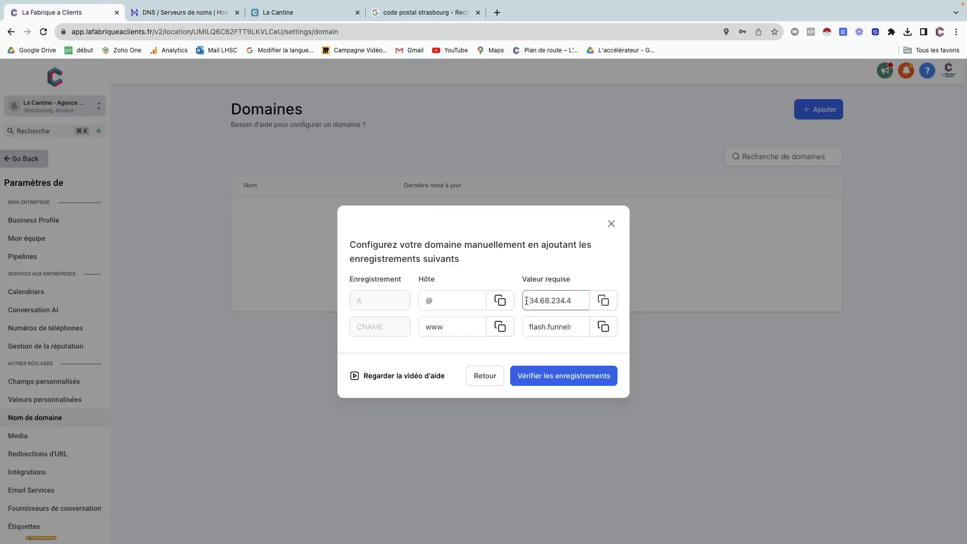
pyautogui.click(181, 14)
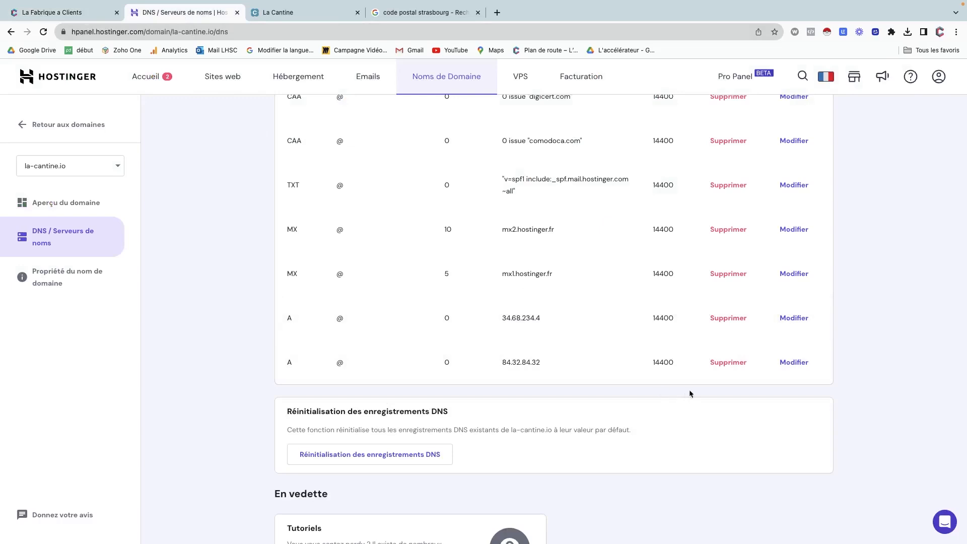
pyautogui.click(727, 364)
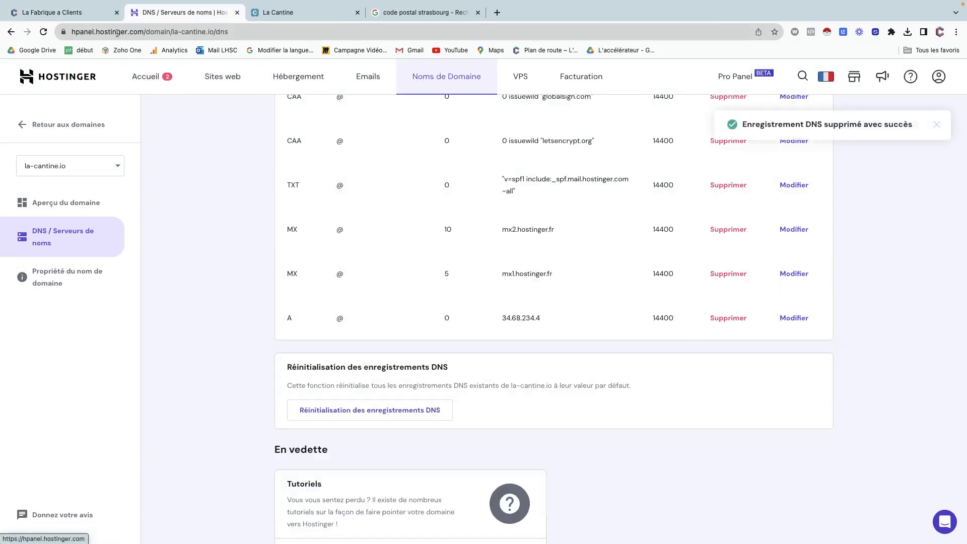
# Copy the required www CNAME target value from La Fabrique à Clients.
pyautogui.click(87, 15)
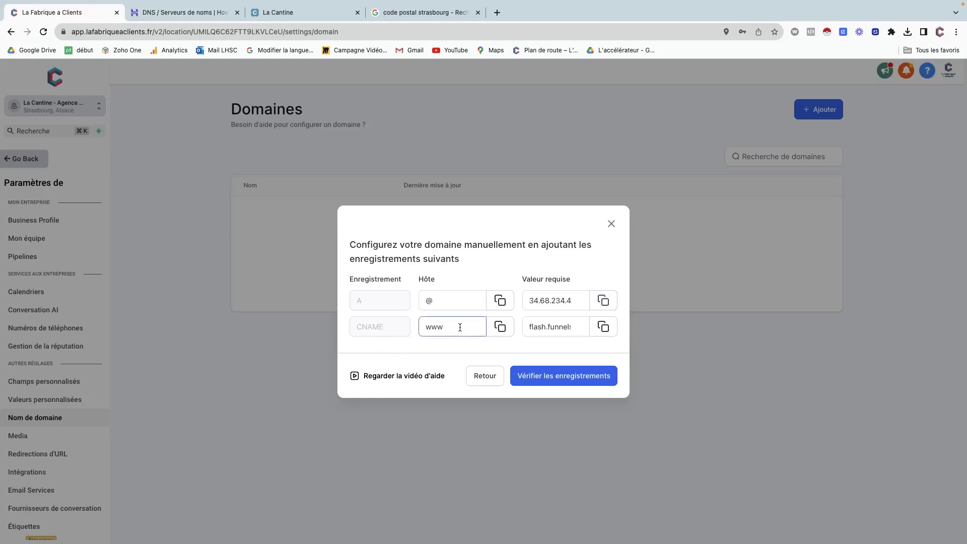
pyautogui.click(603, 328)
pyautogui.click(184, 15)
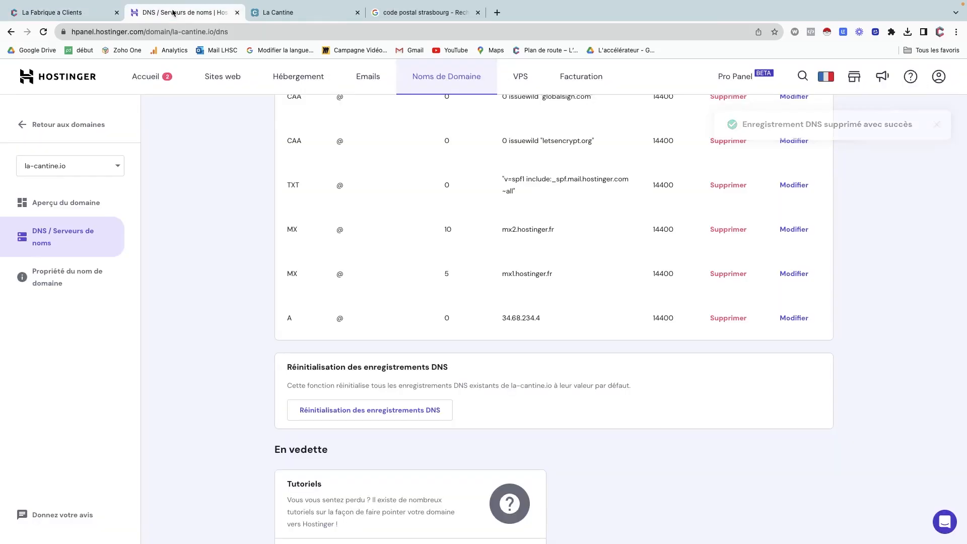
# Fill in a new CNAME record named www targeting flash.funnels.msgsndr.com and try adding it.
pyautogui.scroll(15, 339, 302)
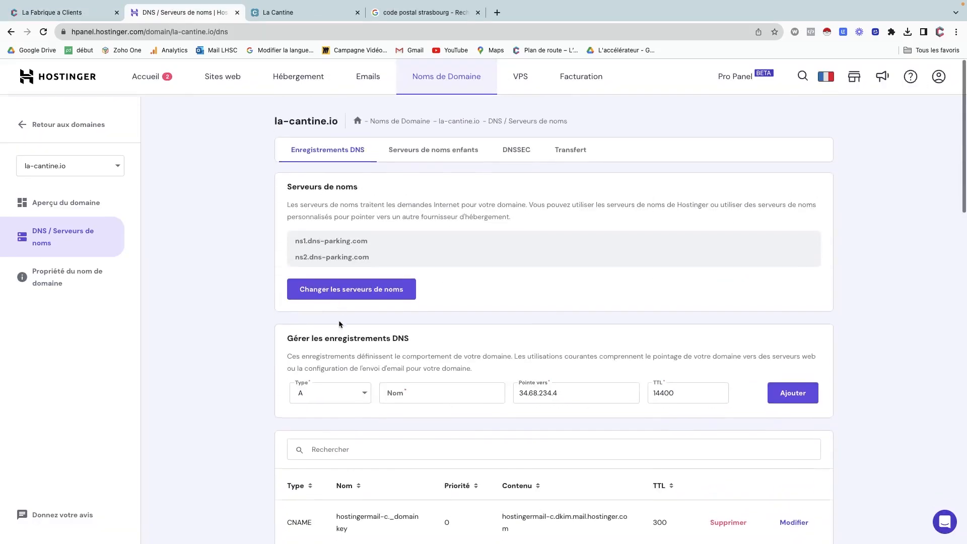
pyautogui.scroll(-4, 328, 399)
pyautogui.click(319, 203)
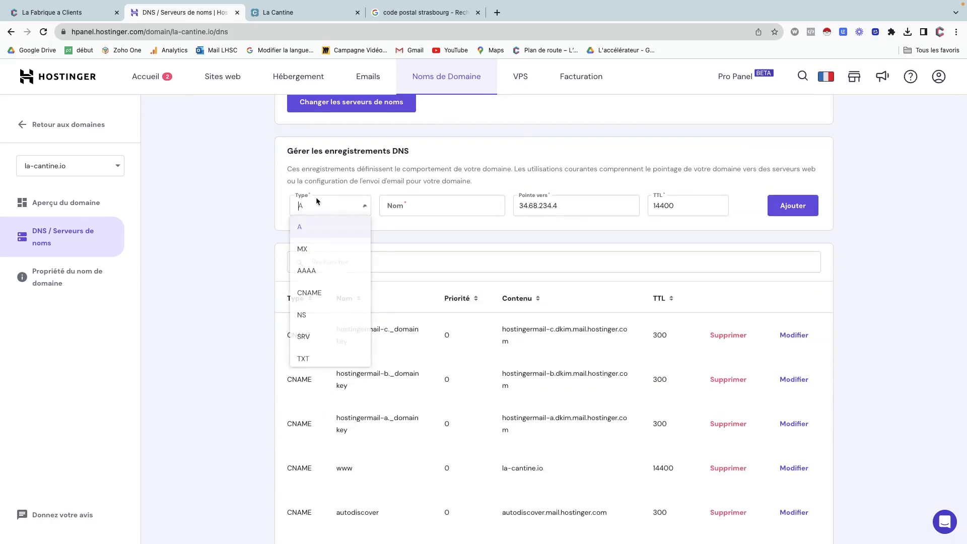
pyautogui.click(312, 293)
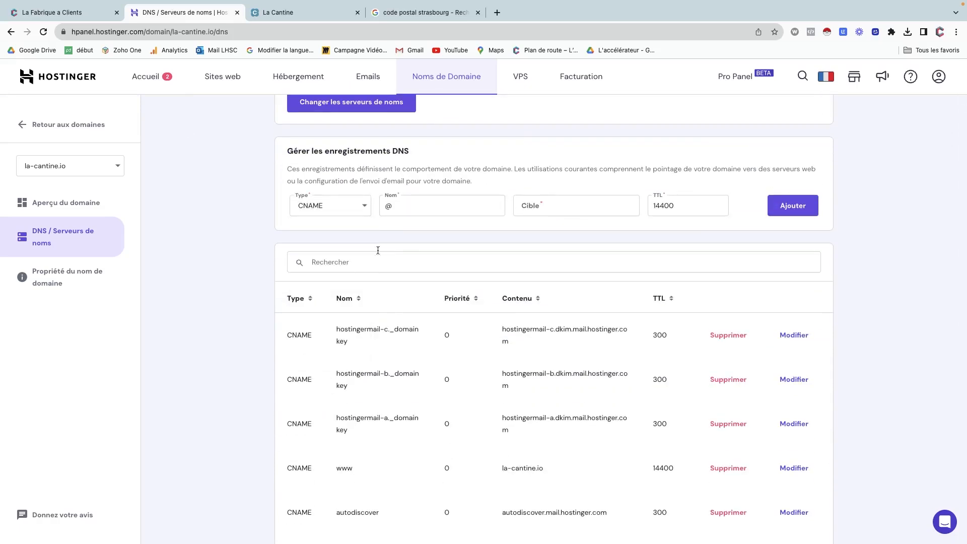
pyautogui.click(407, 208)
pyautogui.write('@')
pyautogui.press('BackSpace')
pyautogui.write('www')
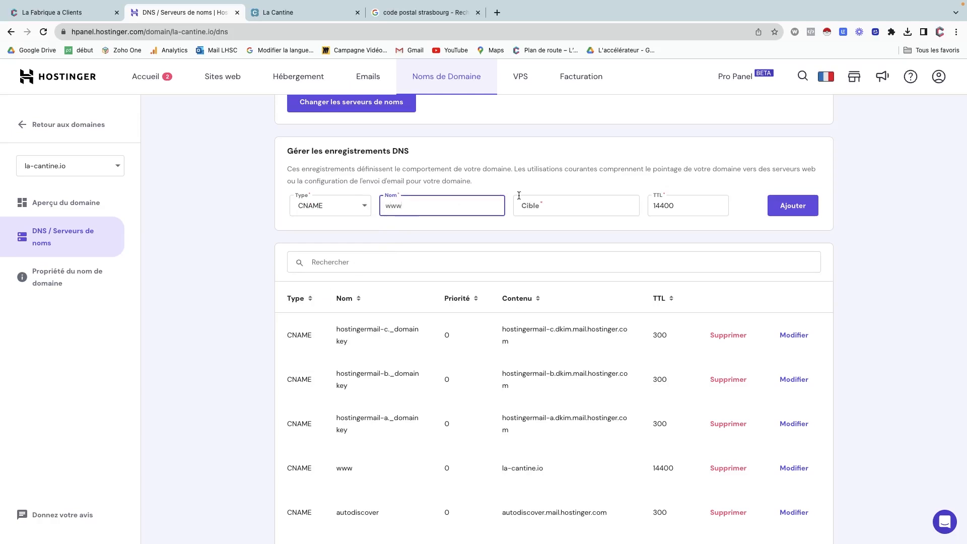
pyautogui.click(533, 202)
pyautogui.press('super+v')
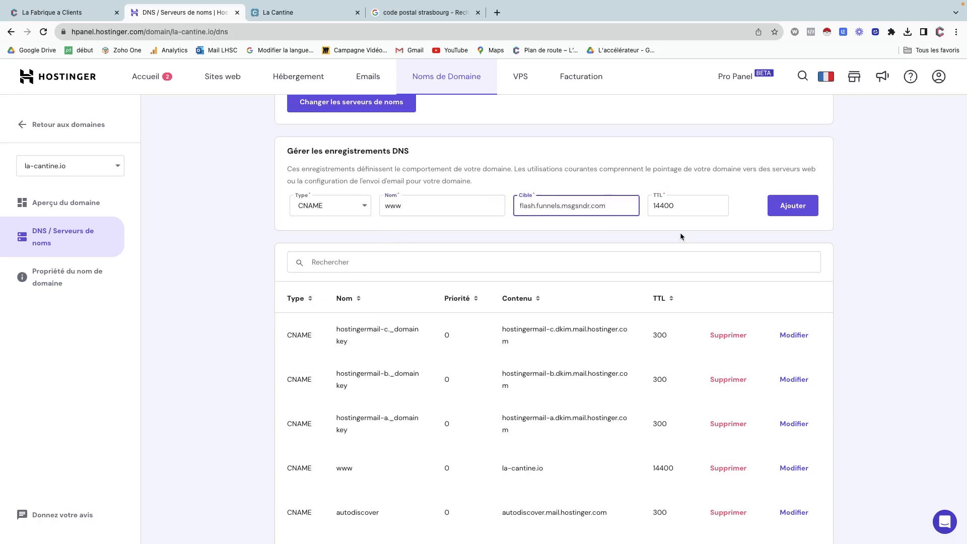
pyautogui.click(78, 13)
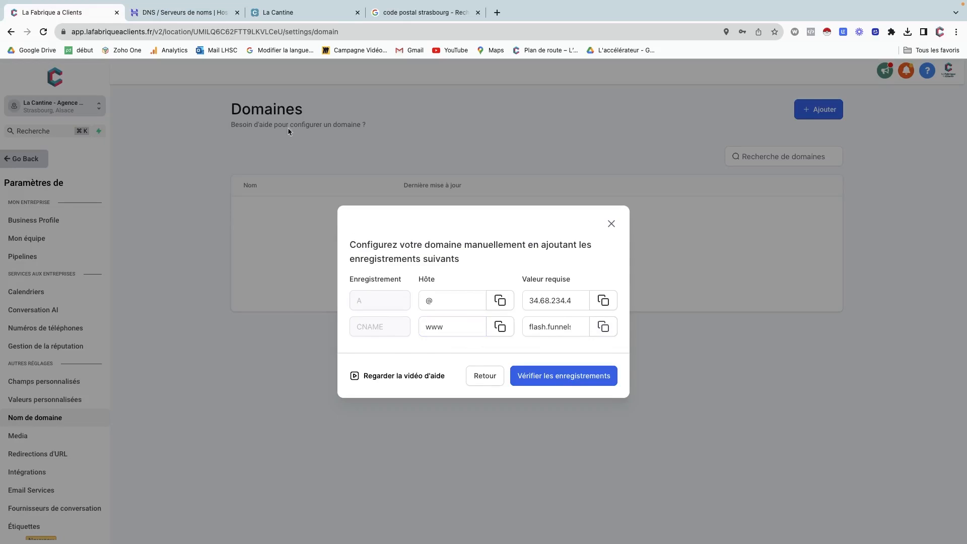
pyautogui.click(189, 13)
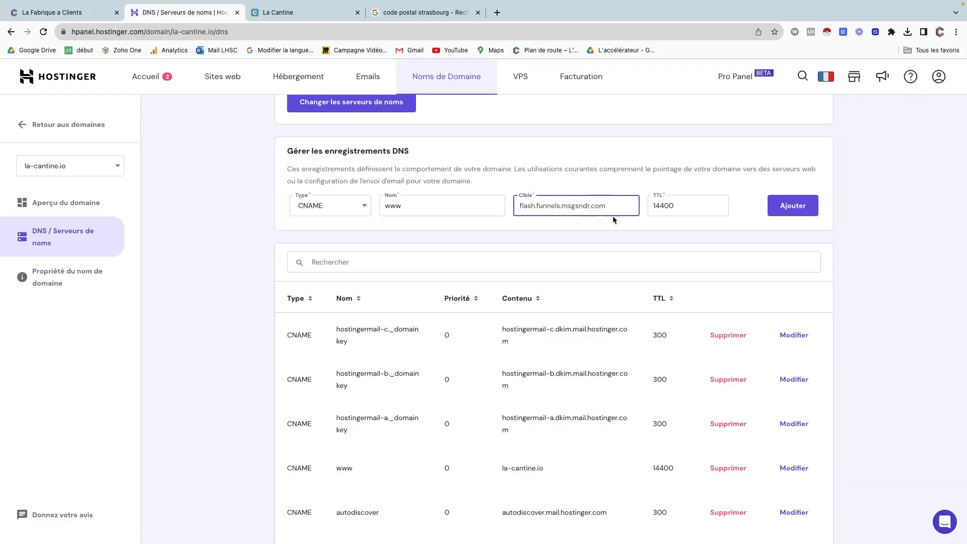
pyautogui.click(798, 211)
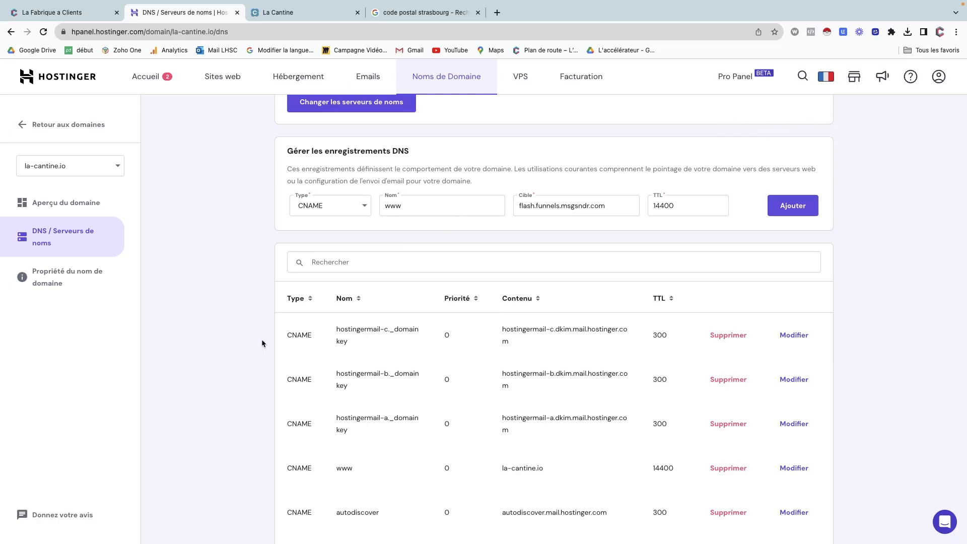
# Delete the old www CNAME pointing to la-cantine.io, then add the new www CNAME again.
pyautogui.scroll(-4, 370, 470)
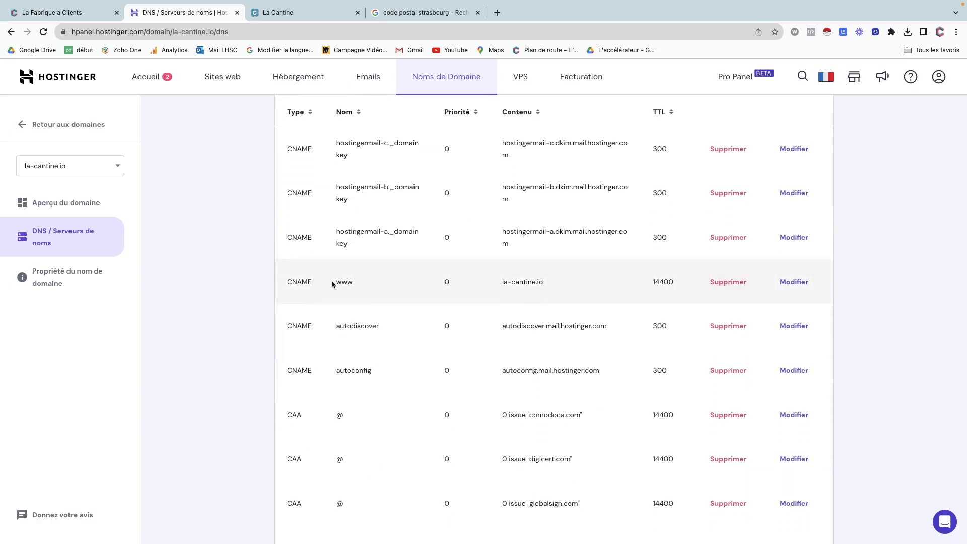
pyautogui.click(736, 287)
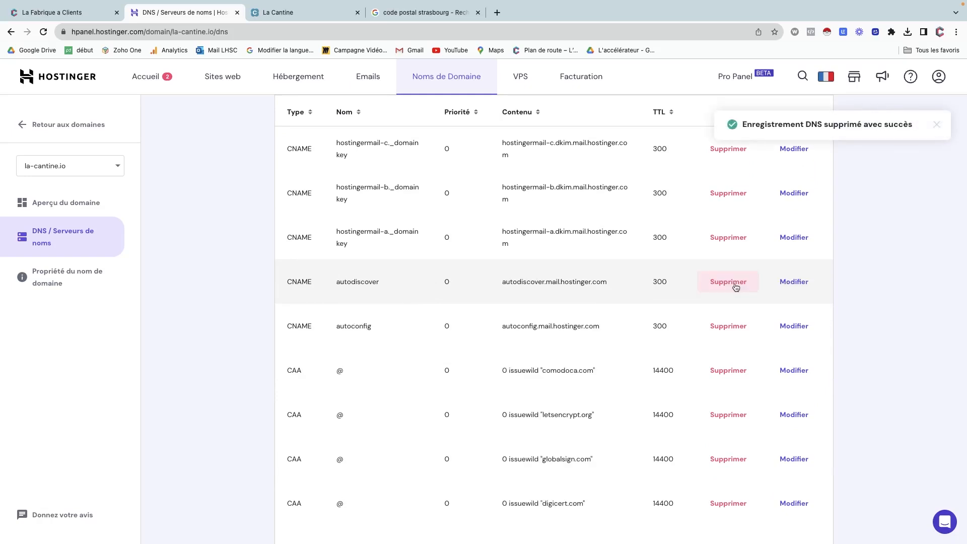
pyautogui.scroll(5, 734, 286)
pyautogui.click(789, 229)
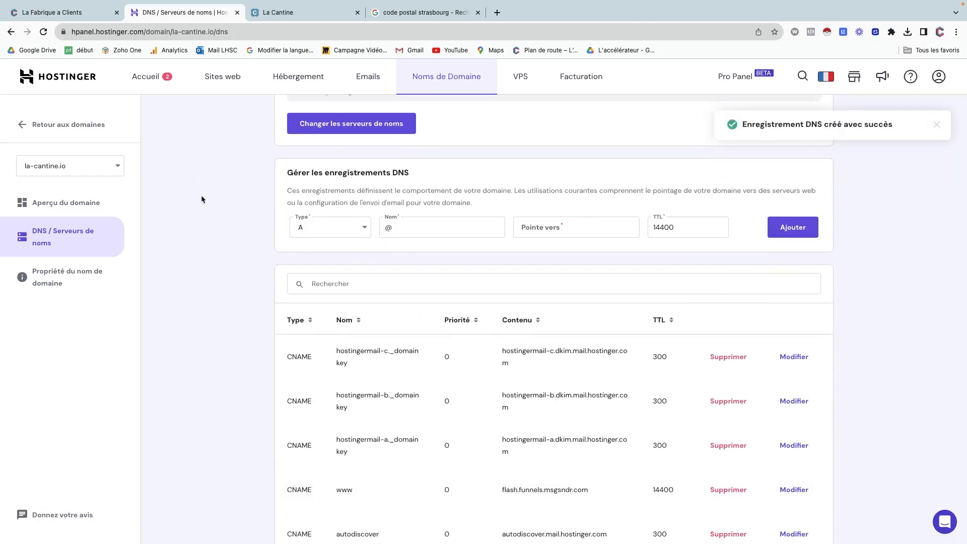
pyautogui.click(52, 12)
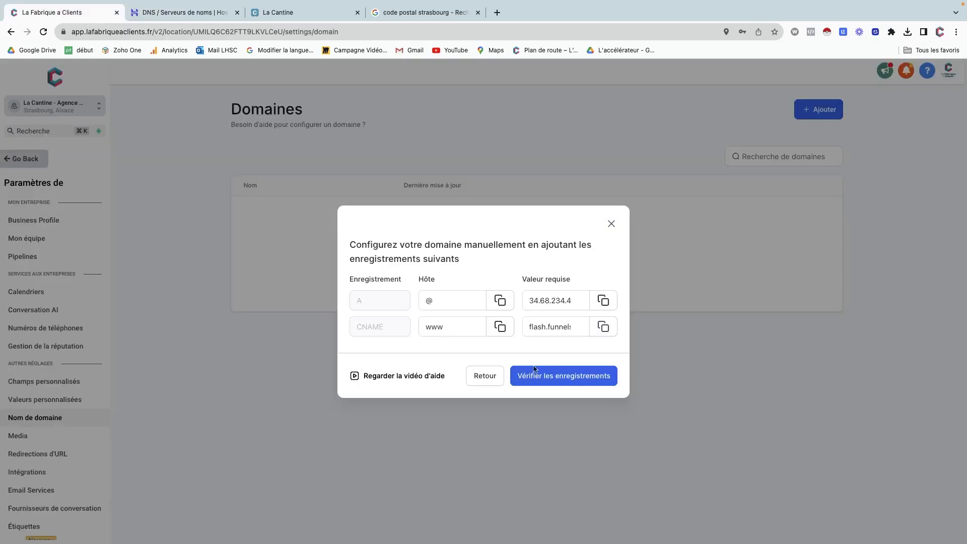
# Run Vérifier les enregistrements to check la-cantine.io's A and CNAME records.
pyautogui.click(557, 378)
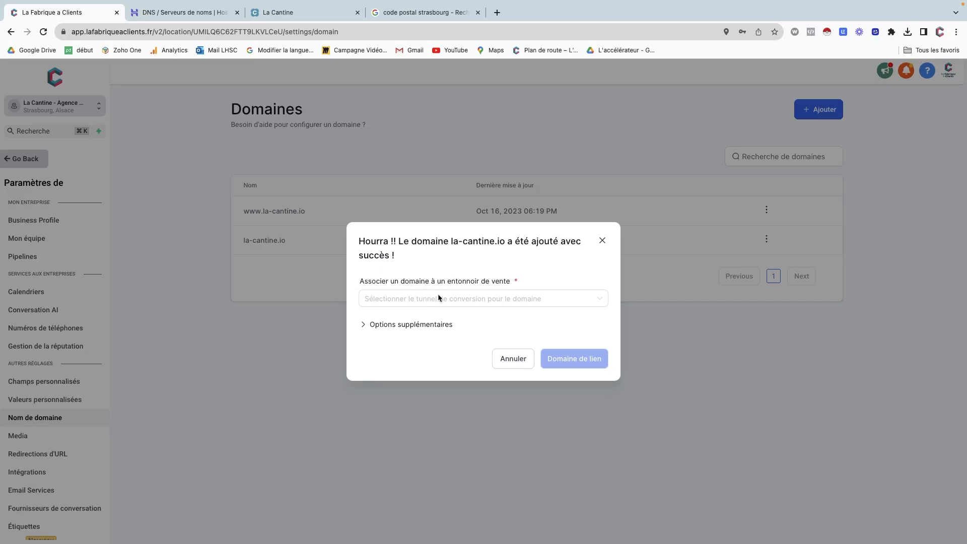
# Dismiss the funnel-association dialog without linking la-cantine.io to any funnel.
pyautogui.click(492, 299)
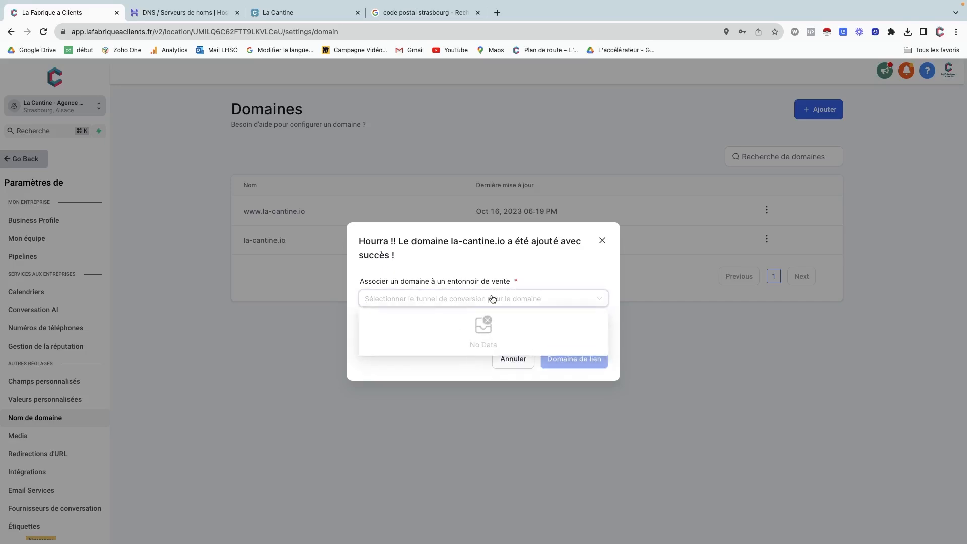
pyautogui.click(496, 265)
pyautogui.click(387, 325)
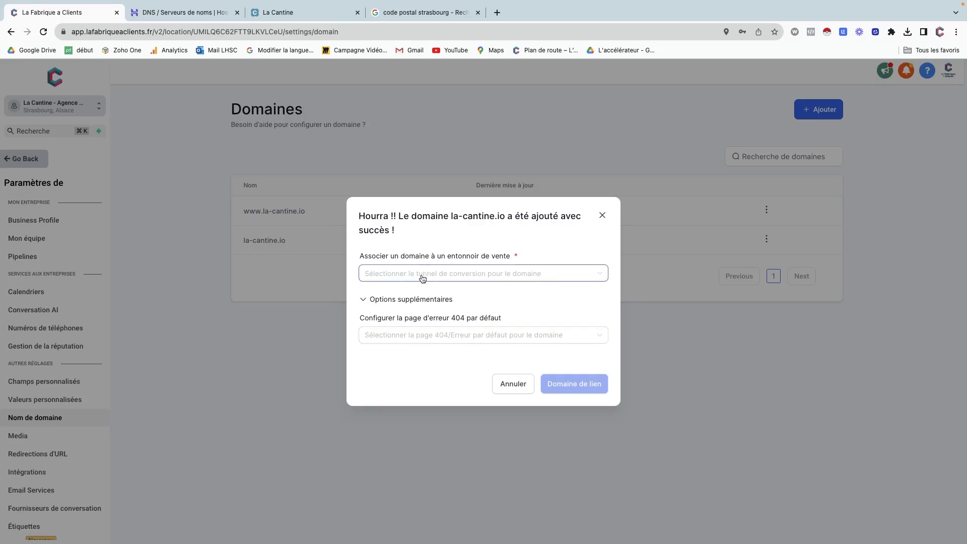
pyautogui.click(522, 388)
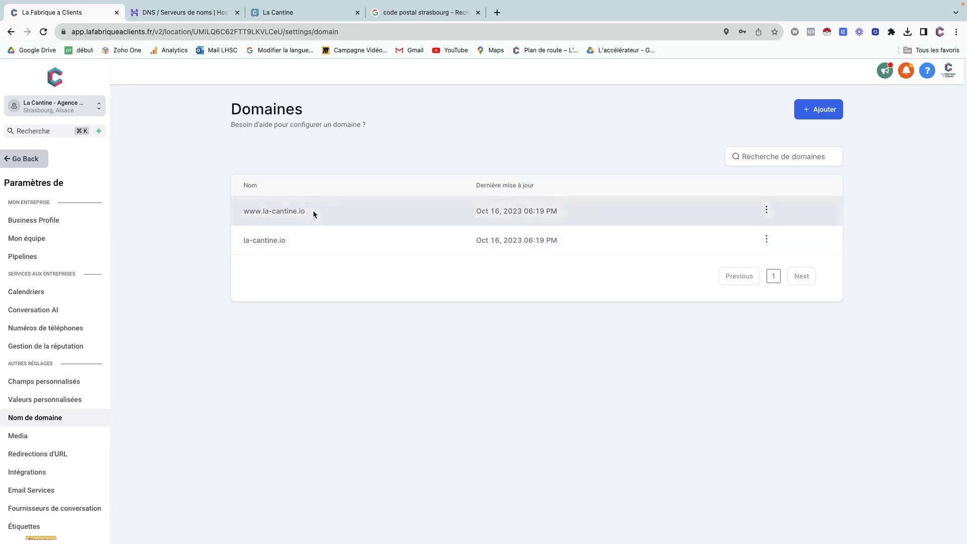
# Select the domain name la-cantine.io on Hostinger's DNS page to copy it.
pyautogui.click(201, 12)
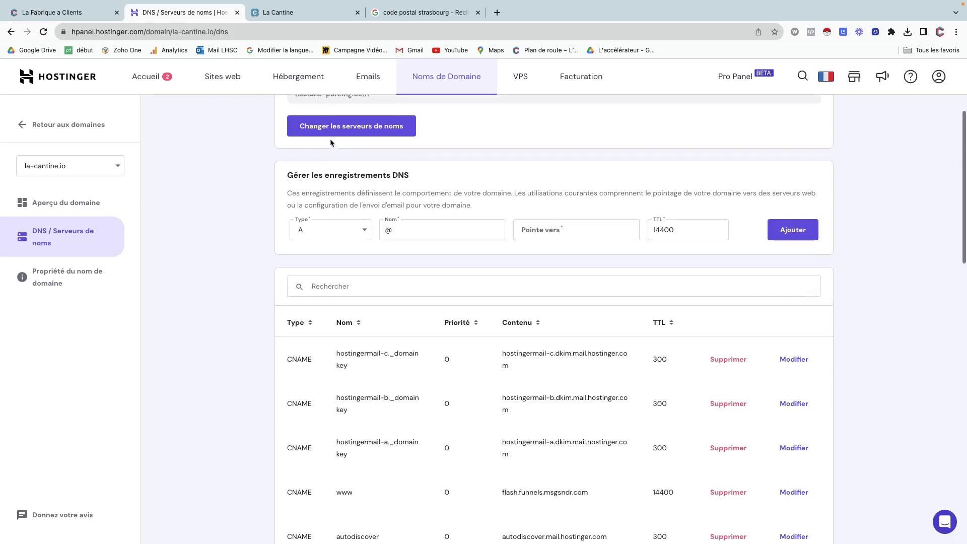
pyautogui.scroll(3, 331, 143)
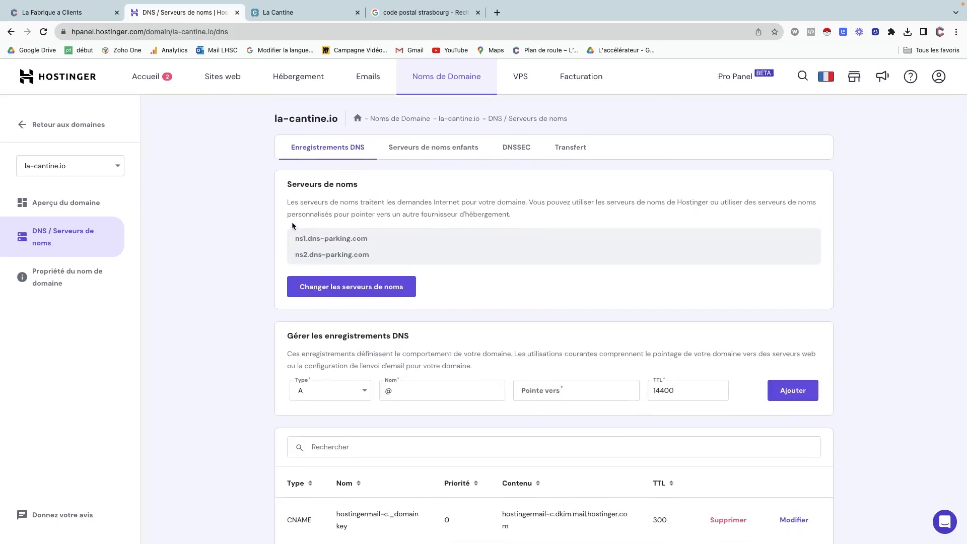
pyautogui.moveTo(338, 119); pyautogui.dragTo(268, 119)
pyautogui.press('super+c')
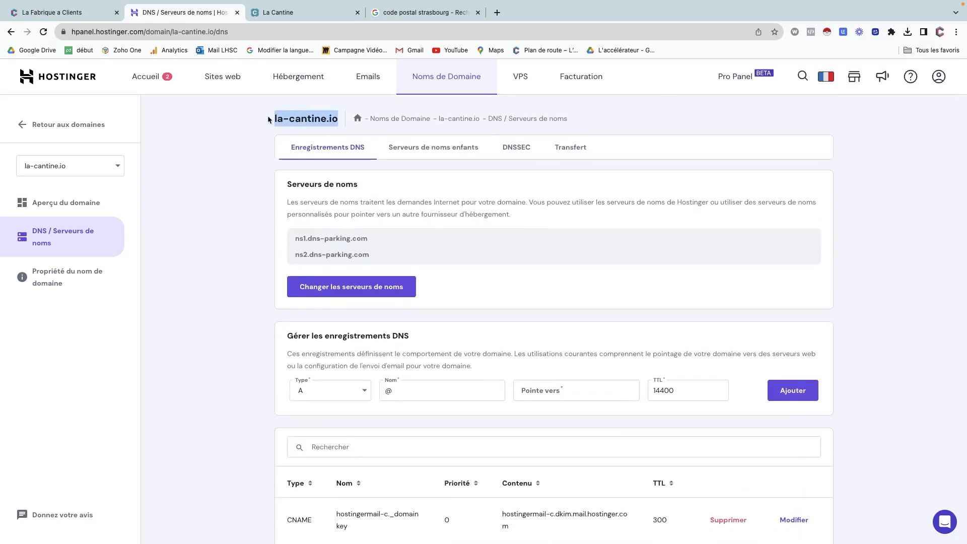
# Load la-cantine.io in the spare Chrome tab, see 404 Not Found, then return to Domains.
pyautogui.click(446, 14)
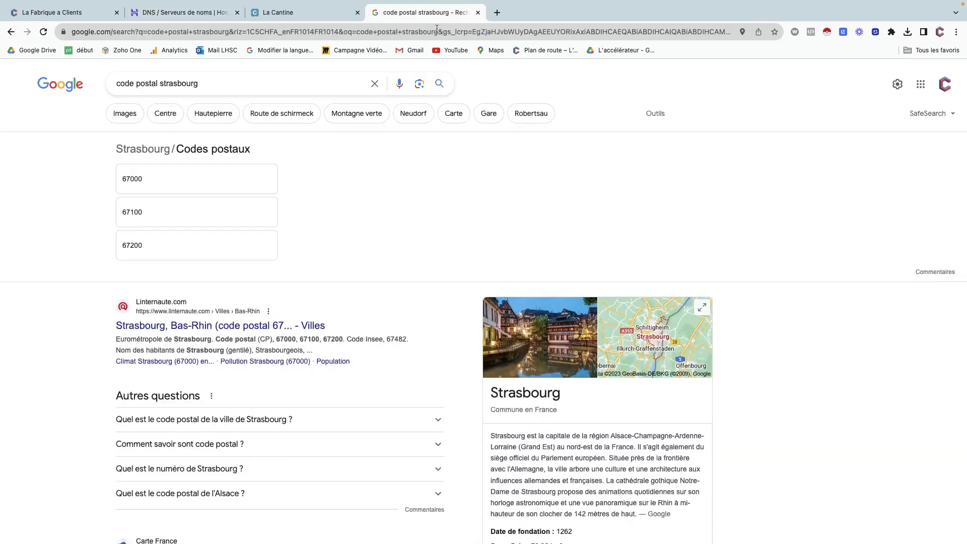
pyautogui.click(437, 28)
pyautogui.press('super+v')
pyautogui.press('Return')
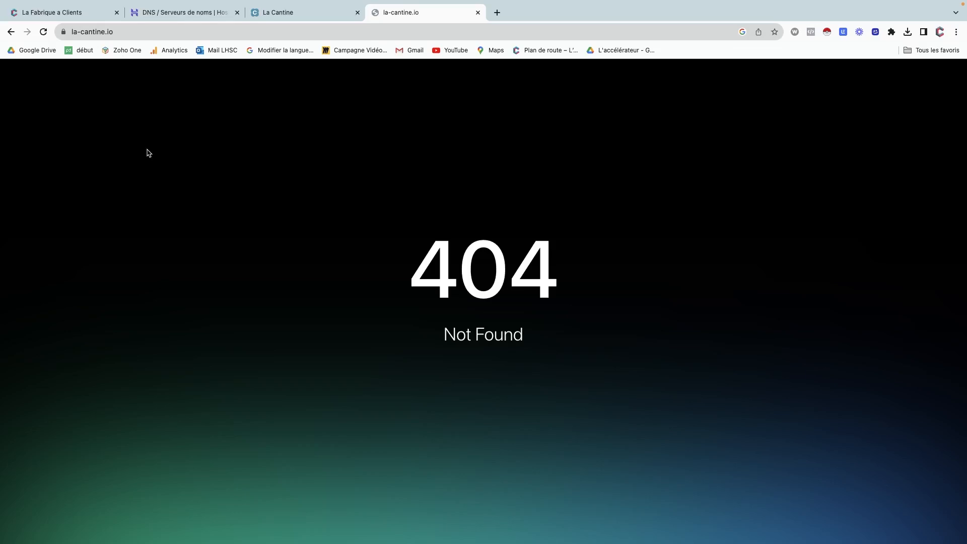
pyautogui.click(78, 15)
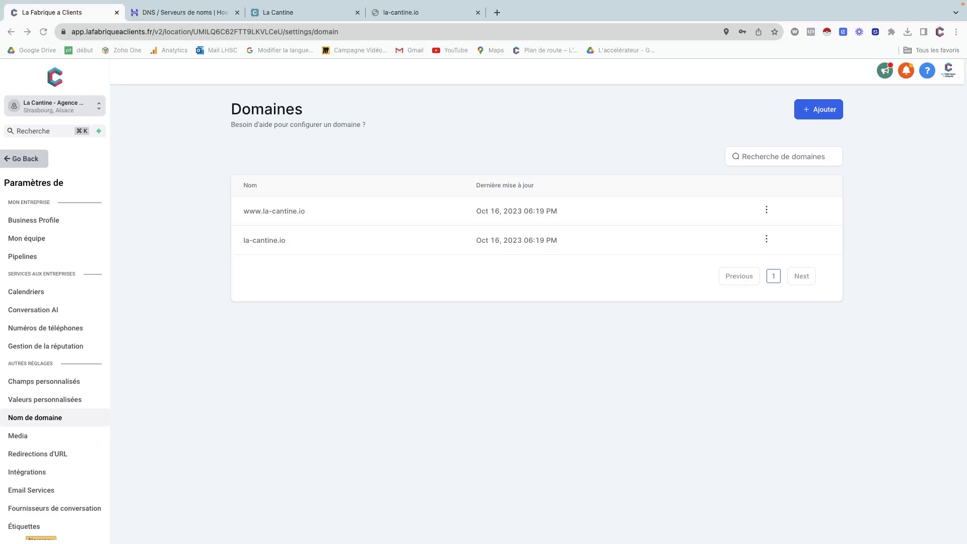
# Create a blank funnel named 'Funnel de base La Cantine' from the Sites funnel list.
pyautogui.click(28, 160)
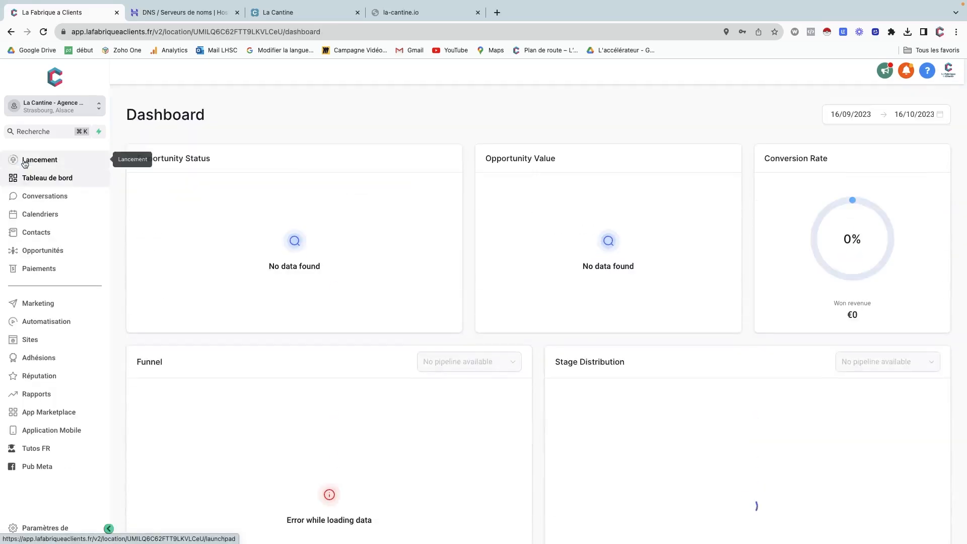
pyautogui.click(30, 340)
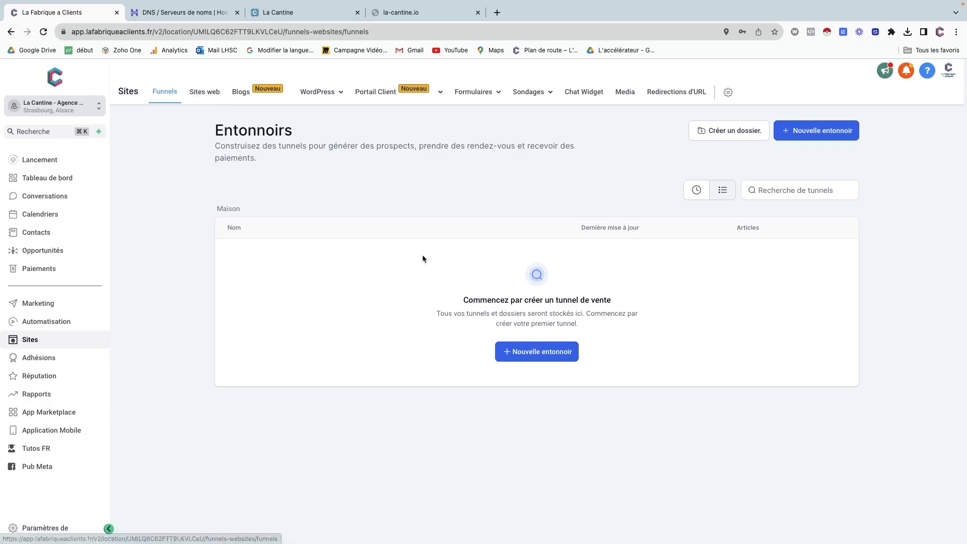
pyautogui.click(543, 360)
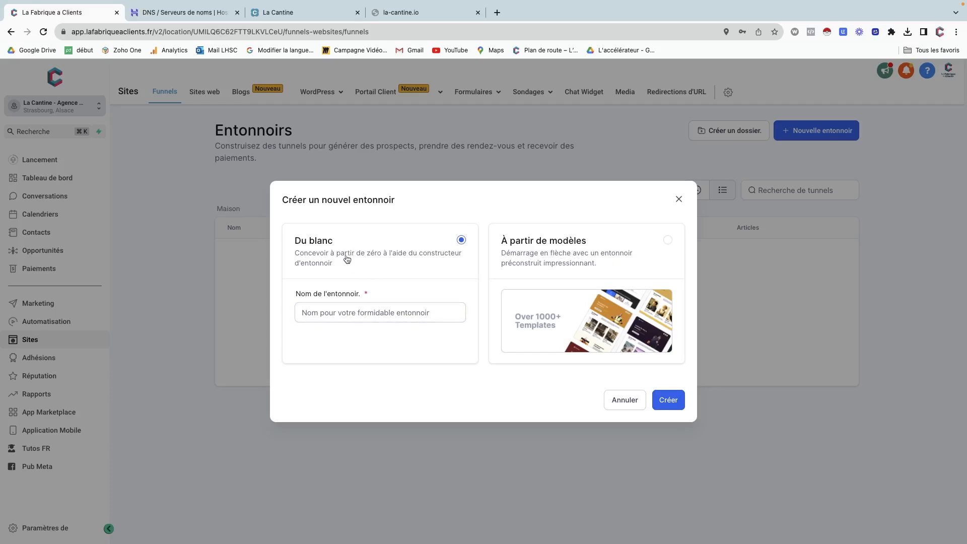
pyautogui.click(341, 314)
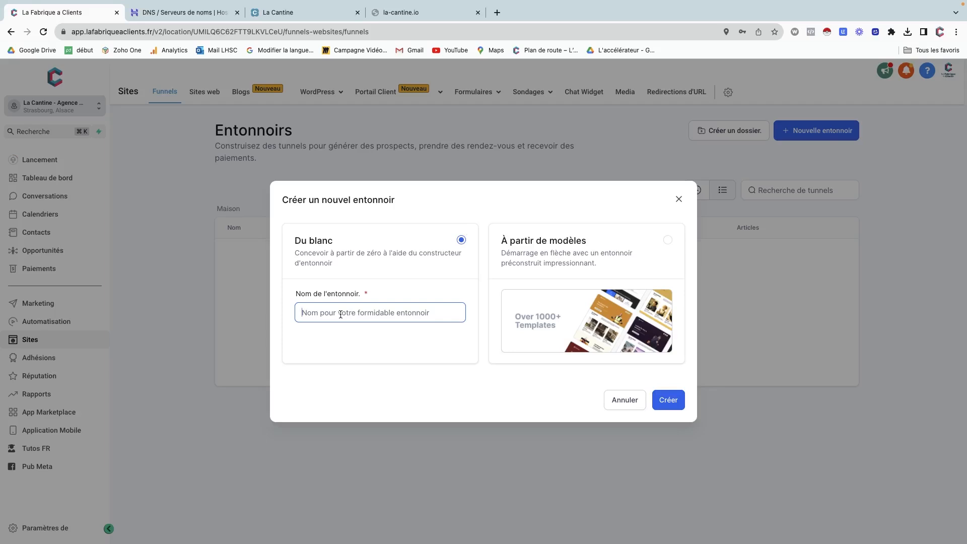
pyautogui.write('Funnel de base')
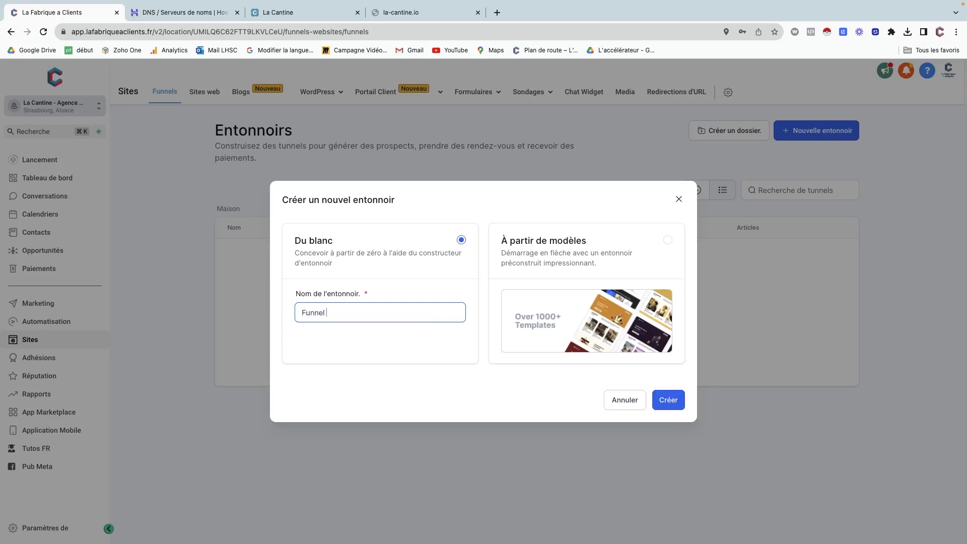
pyautogui.write(' La Cantine')
pyautogui.click(669, 400)
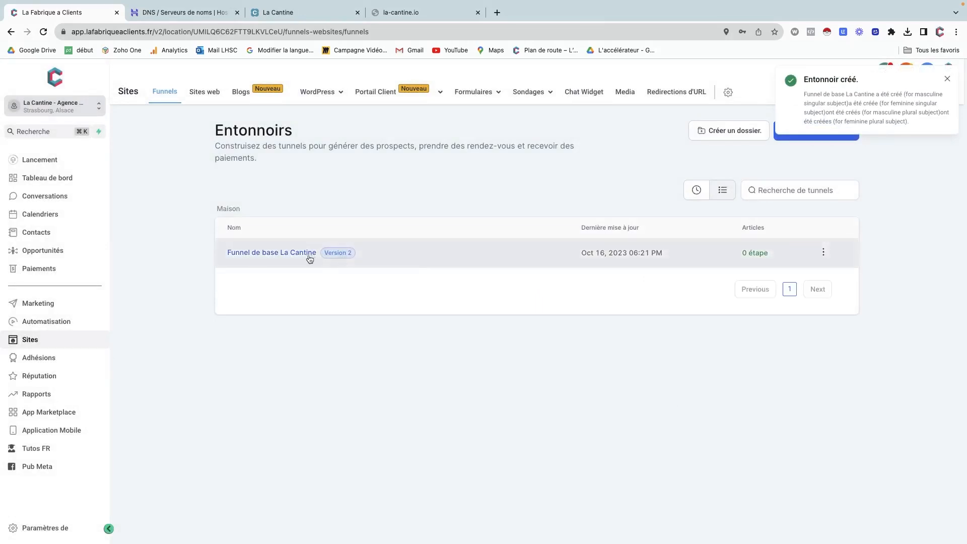
# Set la-cantine.io as the domain in Funnel de base La Cantine's settings and save.
pyautogui.click(267, 254)
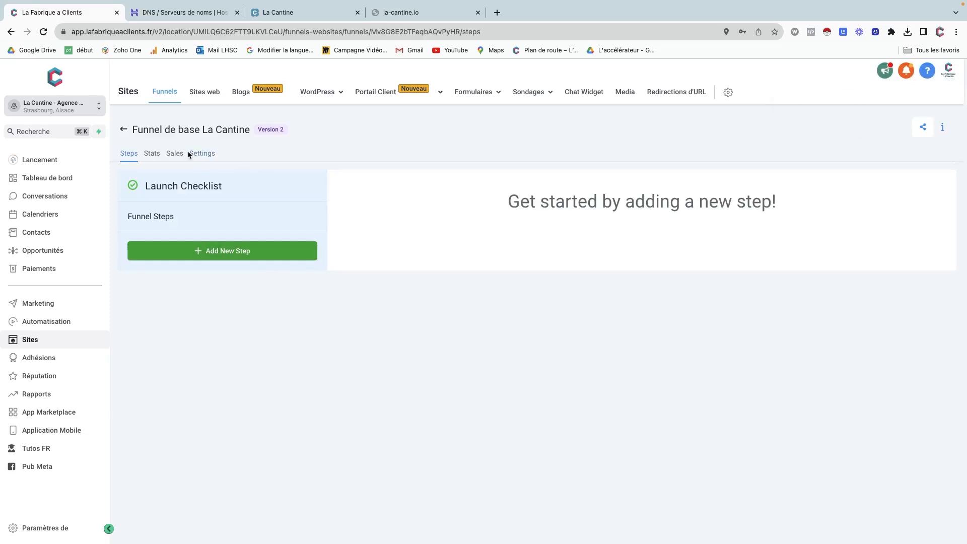
pyautogui.click(200, 155)
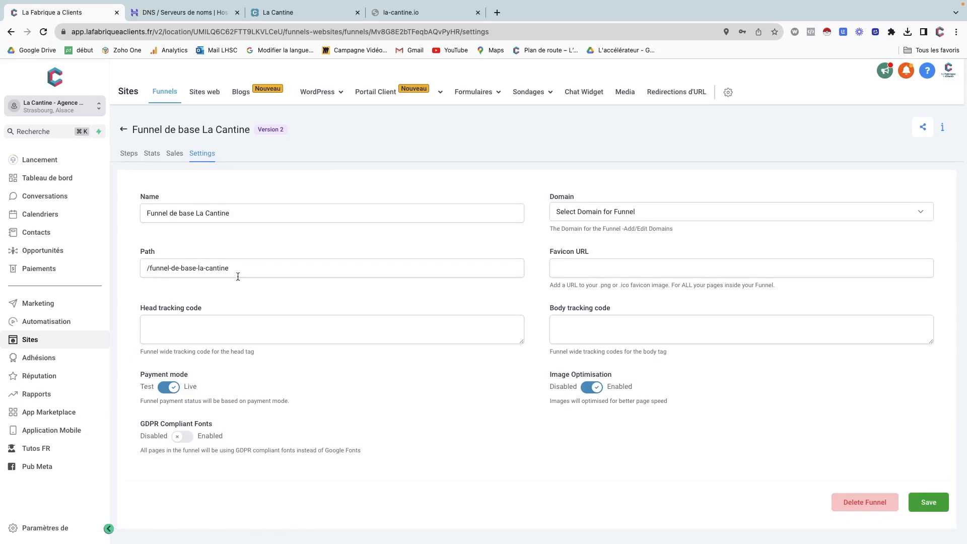
pyautogui.click(577, 212)
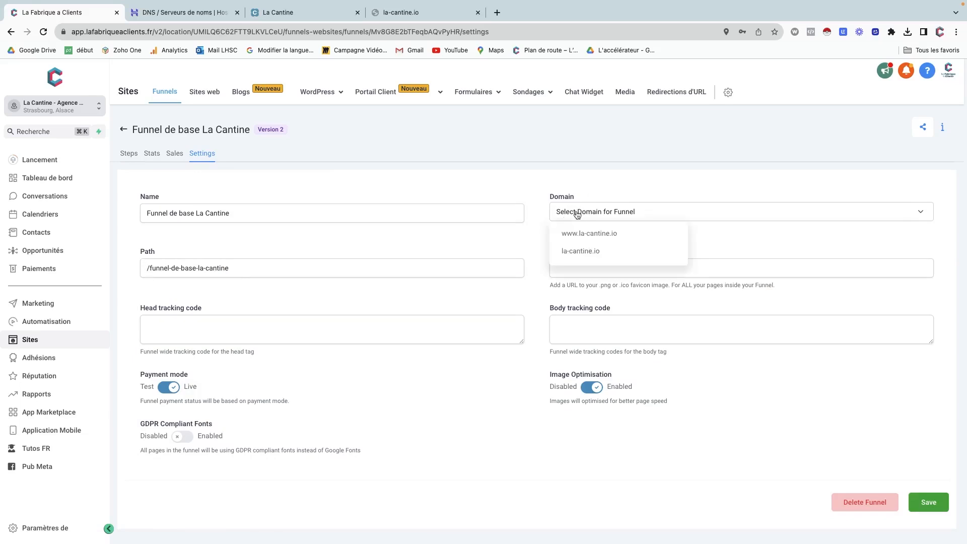
pyautogui.click(579, 252)
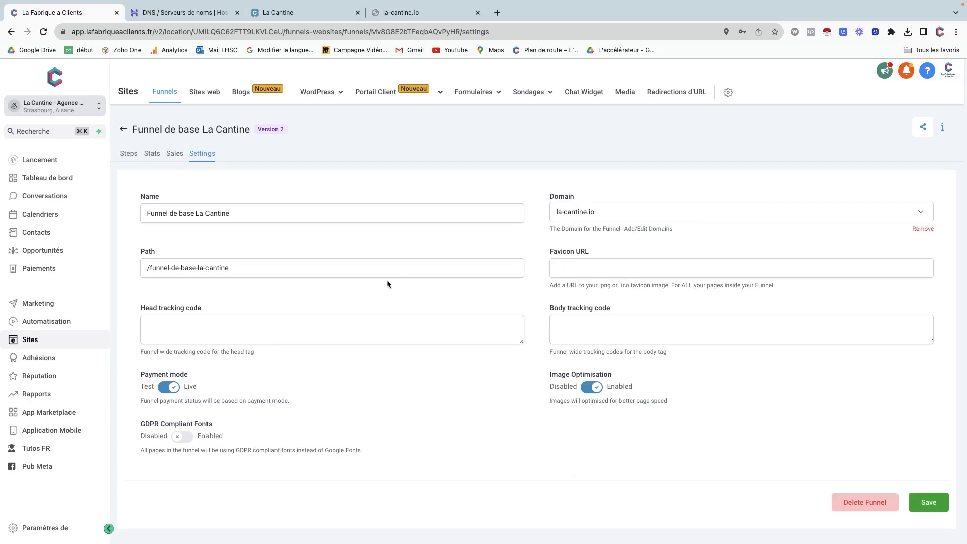
pyautogui.click(924, 502)
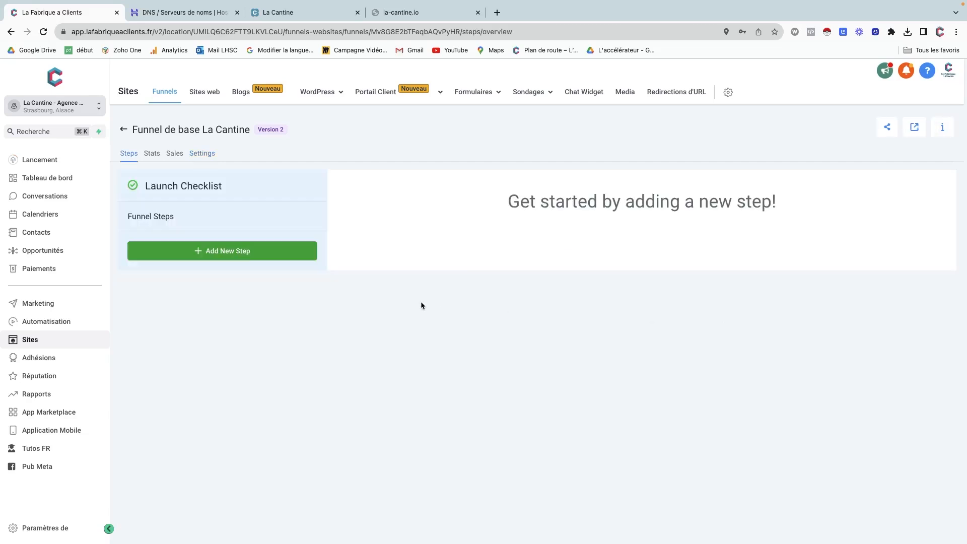
# Reload la-cantine.io (still 404), check the Hostinger DNS tab, then return to the funnel's steps.
pyautogui.click(400, 13)
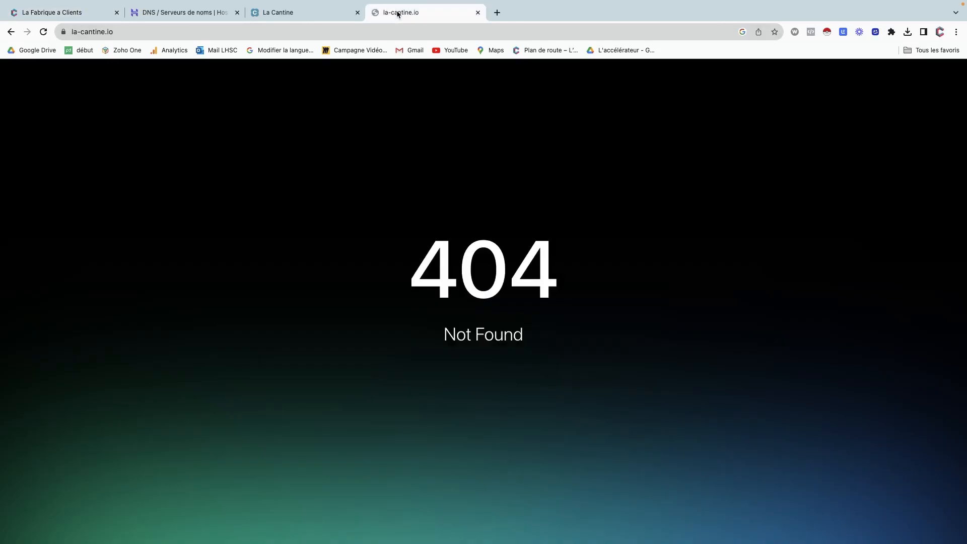
pyautogui.click(43, 32)
pyautogui.click(288, 11)
pyautogui.click(194, 12)
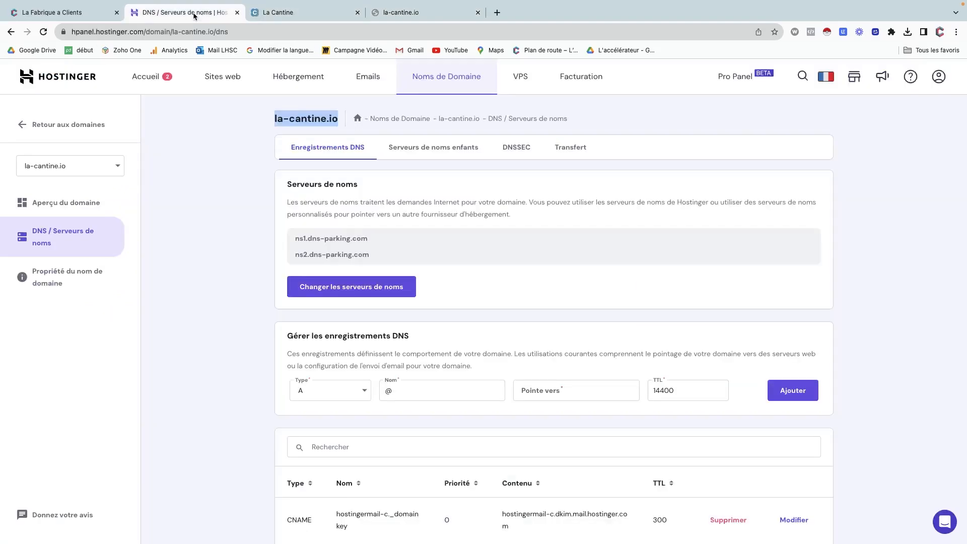
pyautogui.click(89, 15)
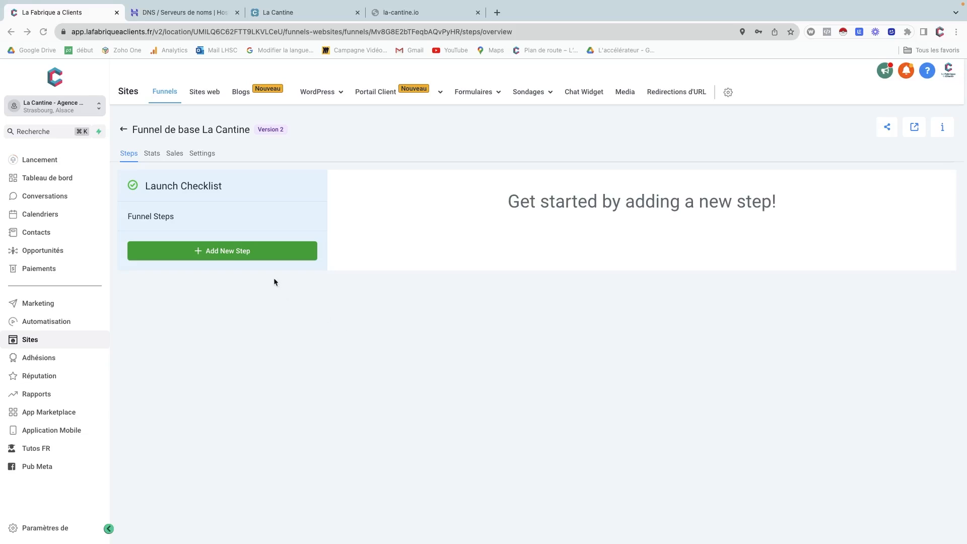
# Add a funnel step named 'La Cantine - Agence Digitale' at path /la-cantine----agence-digitale.
pyautogui.click(212, 253)
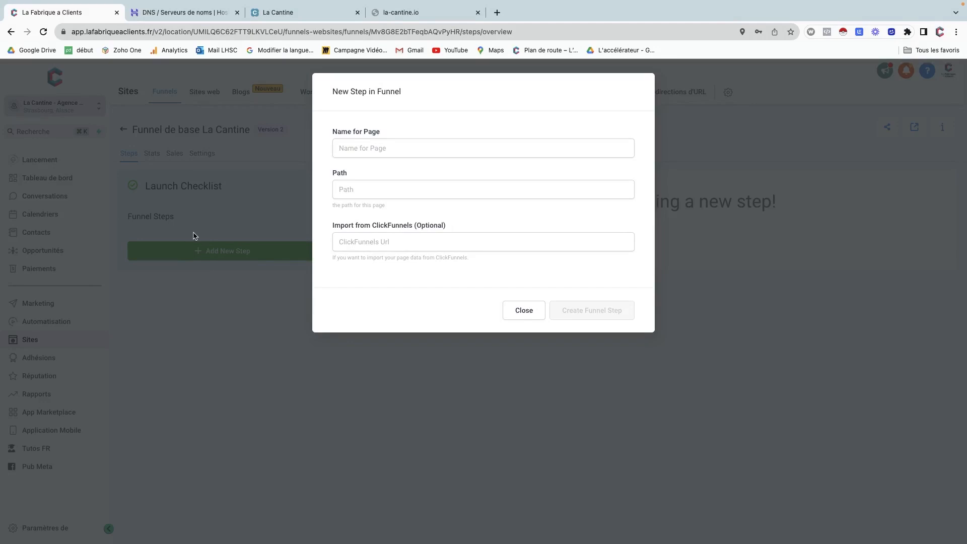
pyautogui.click(354, 149)
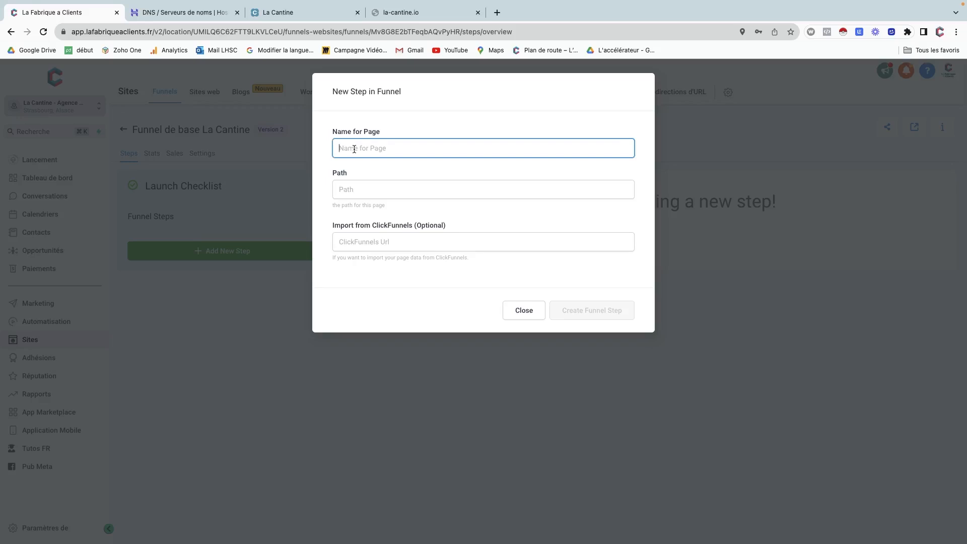
pyautogui.write('La ')
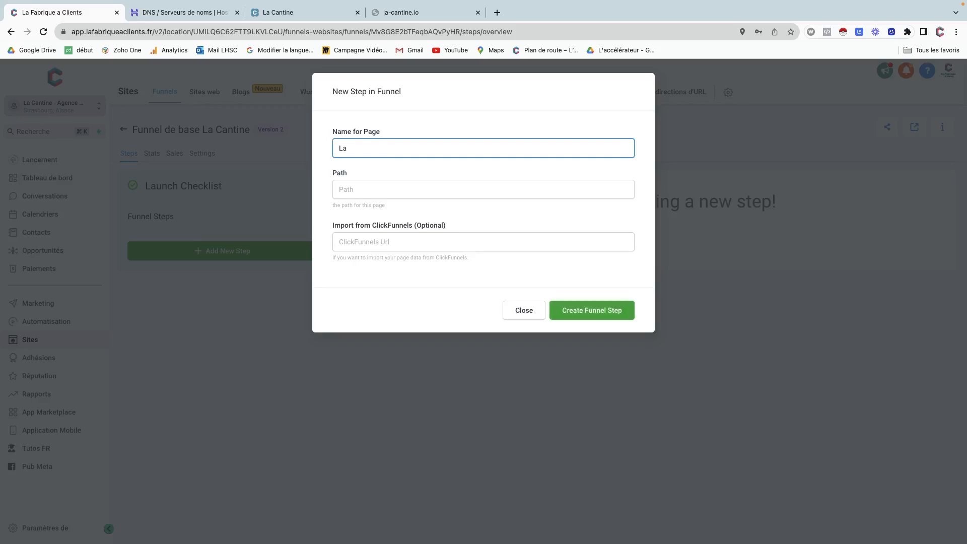
pyautogui.write('Cantine  - Agence Digitale')
pyautogui.click(354, 188)
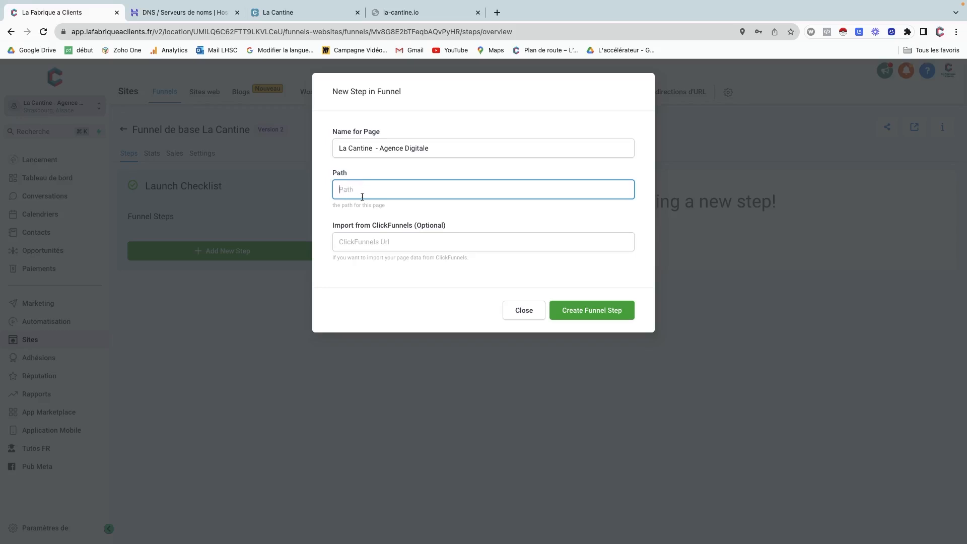
pyautogui.click(573, 317)
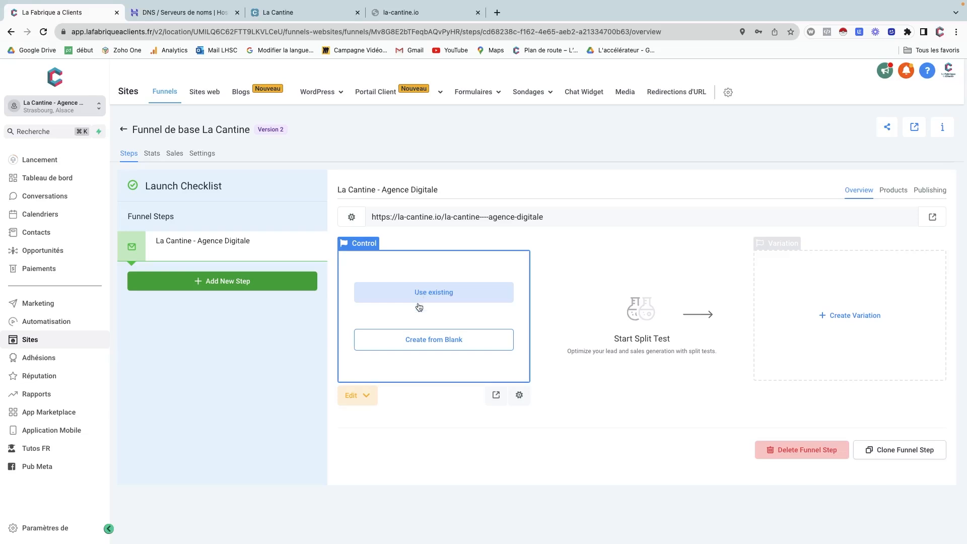
# Add a full-width section with a two-column row to the blank step page.
pyautogui.click(426, 341)
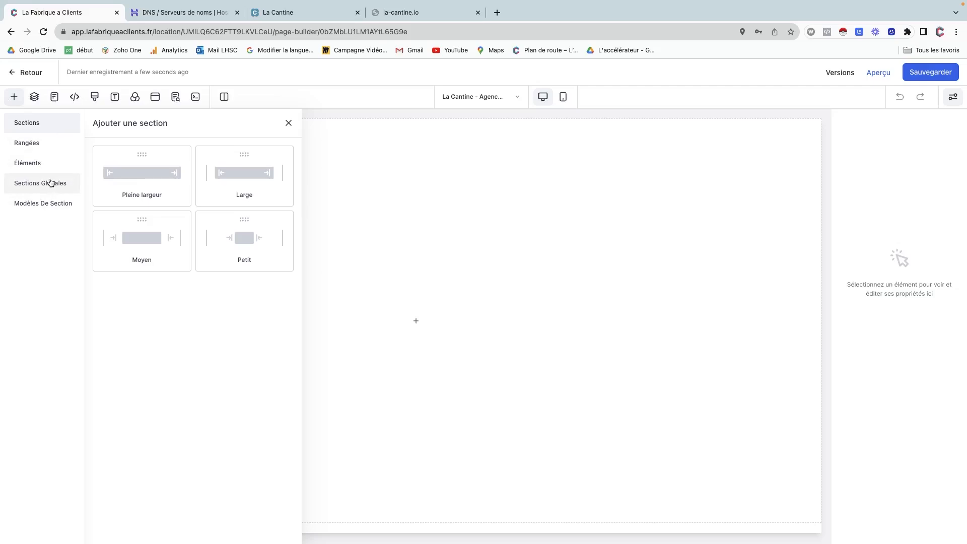
pyautogui.click(41, 206)
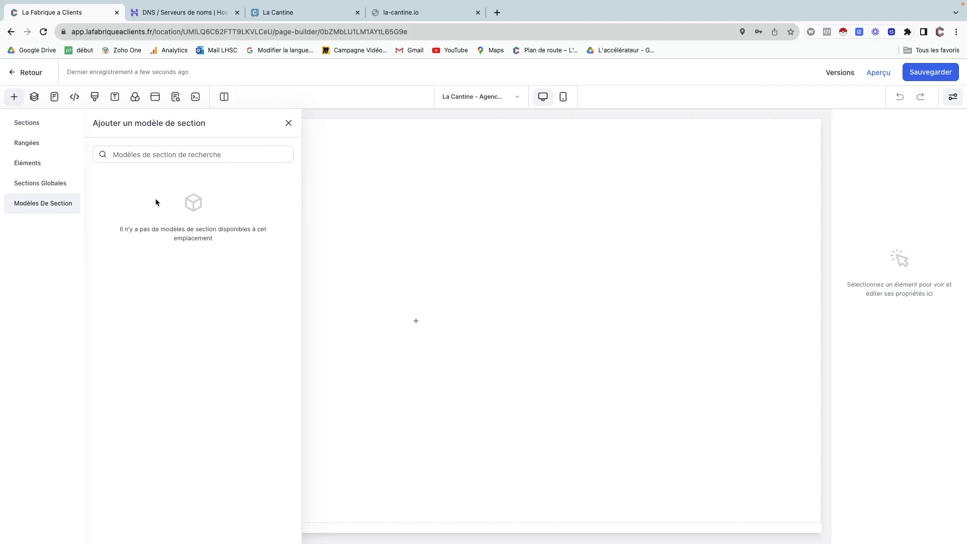
pyautogui.click(31, 130)
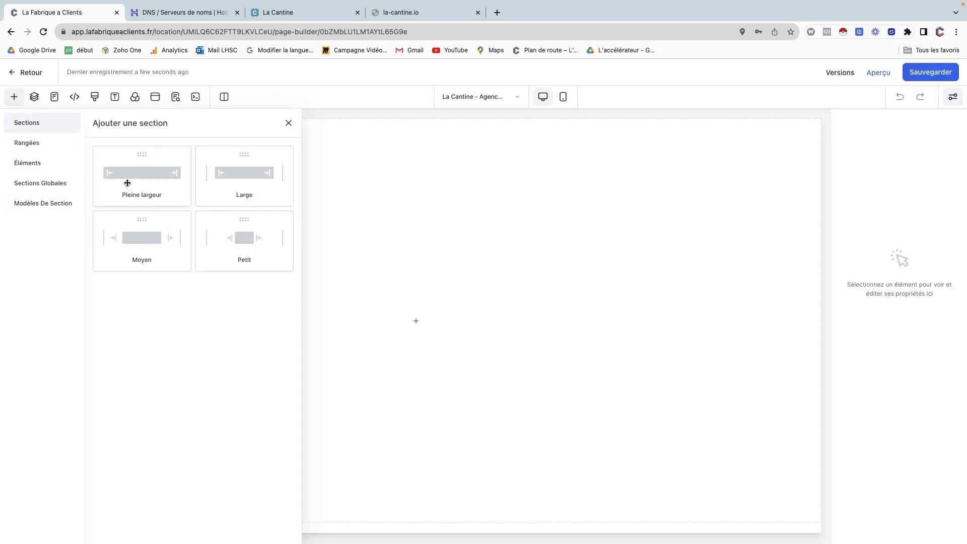
pyautogui.moveTo(130, 177); pyautogui.dragTo(411, 166)
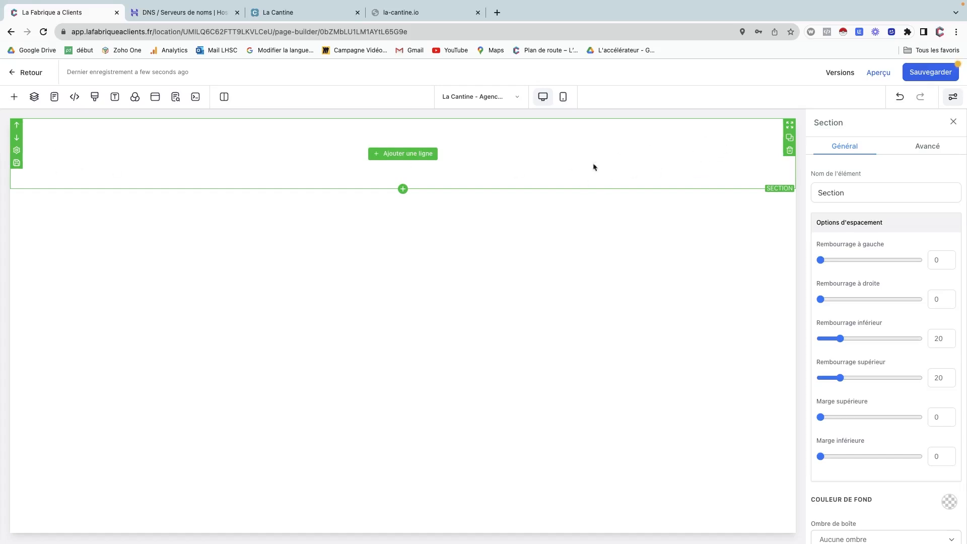
pyautogui.click(417, 159)
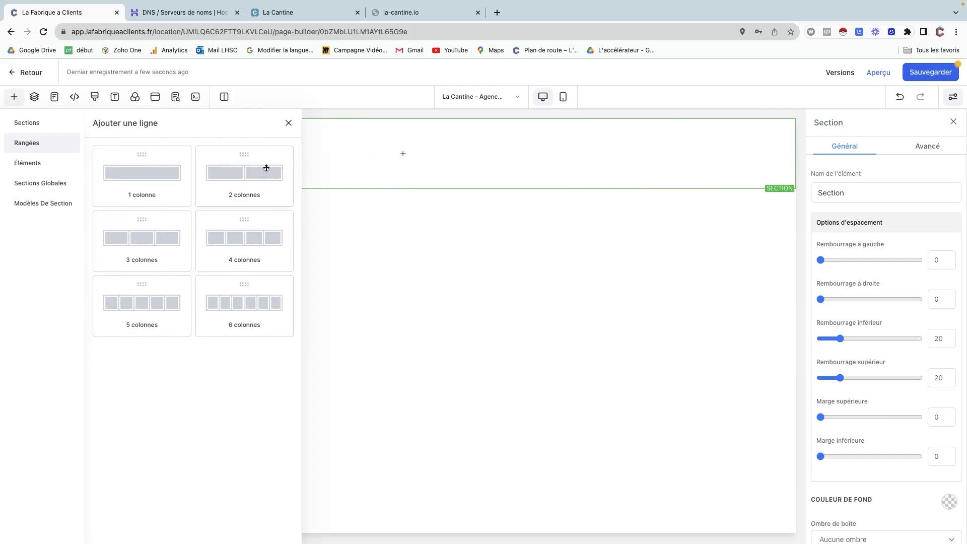
pyautogui.click(240, 175)
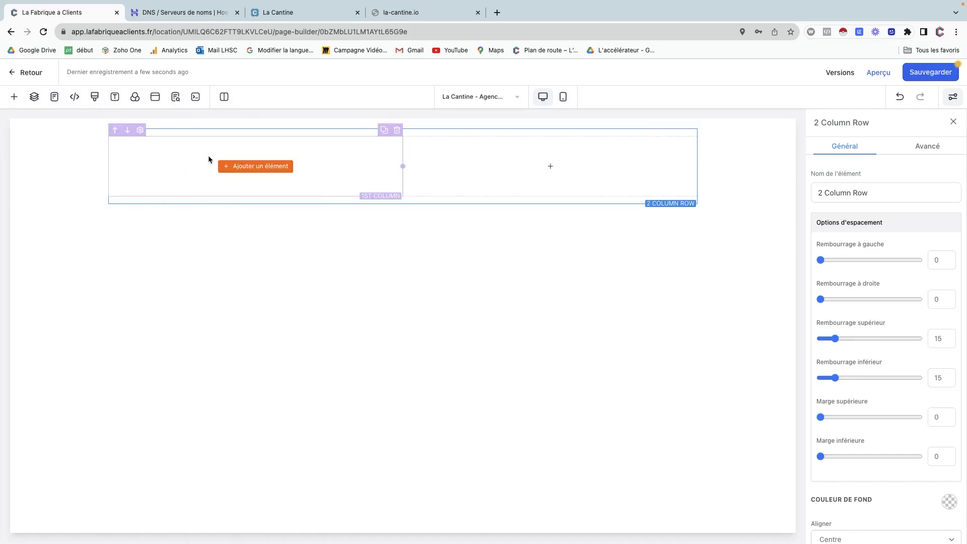
# Place an Image element in the first column and a sign-up Button in the second.
pyautogui.click(250, 167)
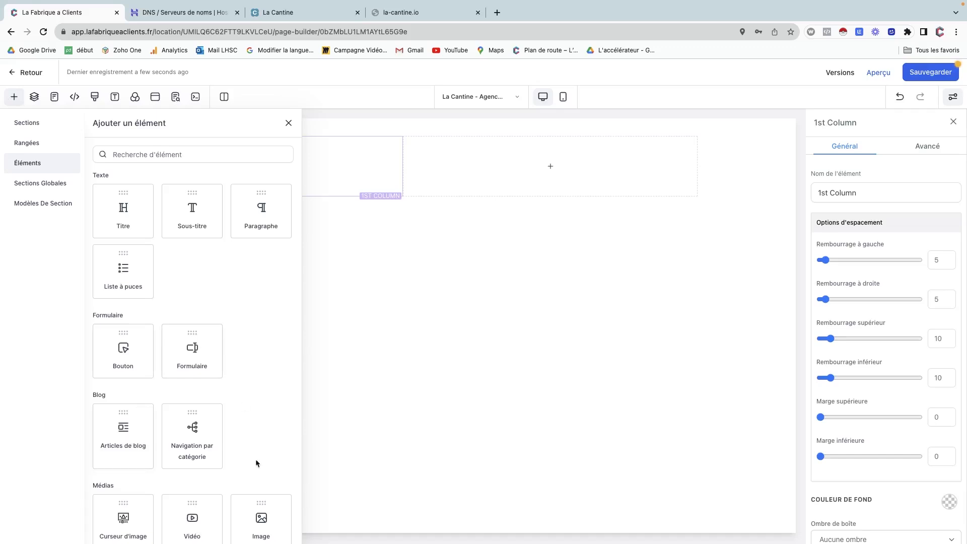
pyautogui.click(263, 512)
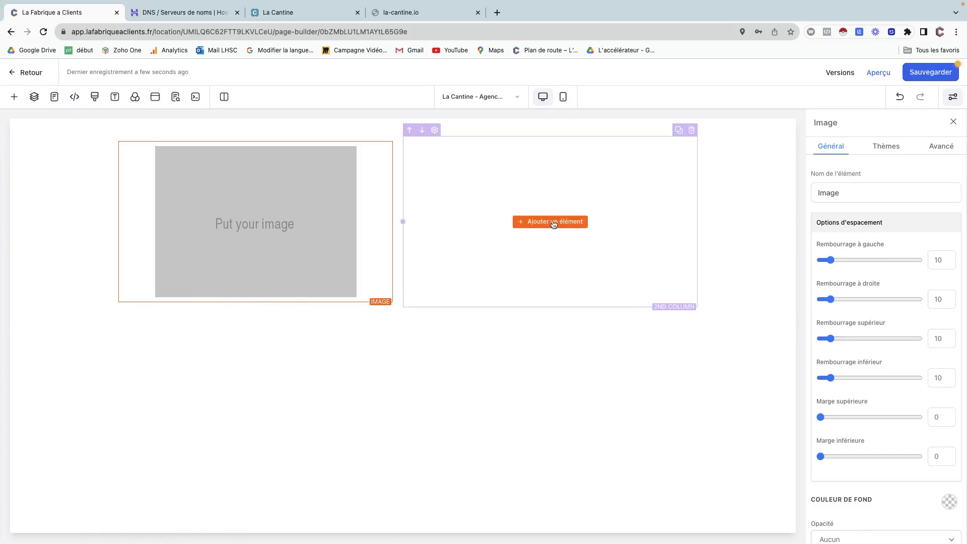
pyautogui.click(554, 223)
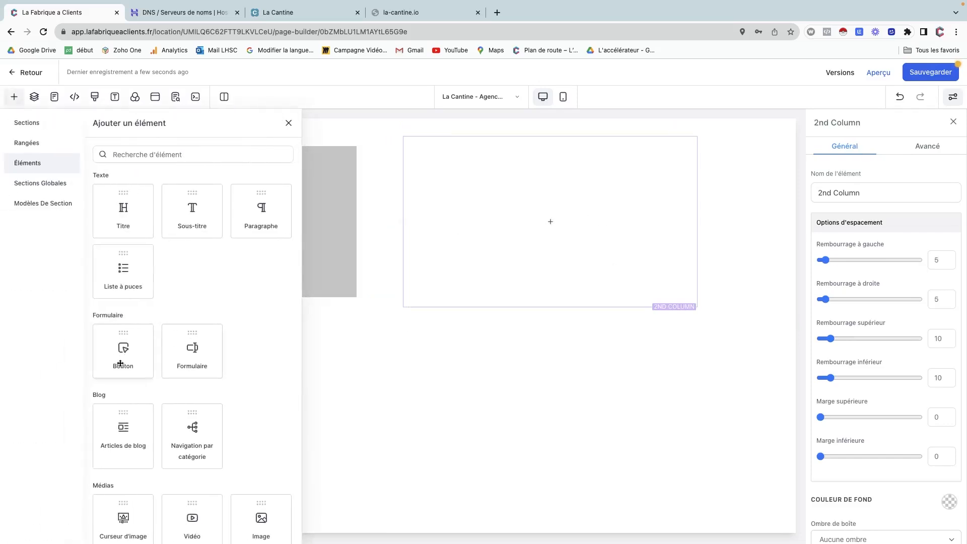
pyautogui.click(120, 363)
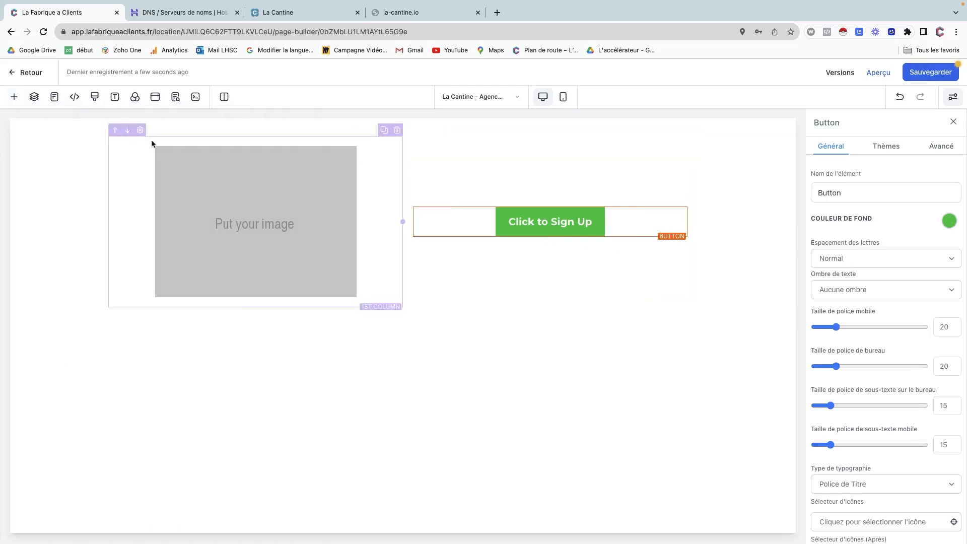
# Expand the page, section and row in Couches and select the section to view its settings.
pyautogui.click(34, 101)
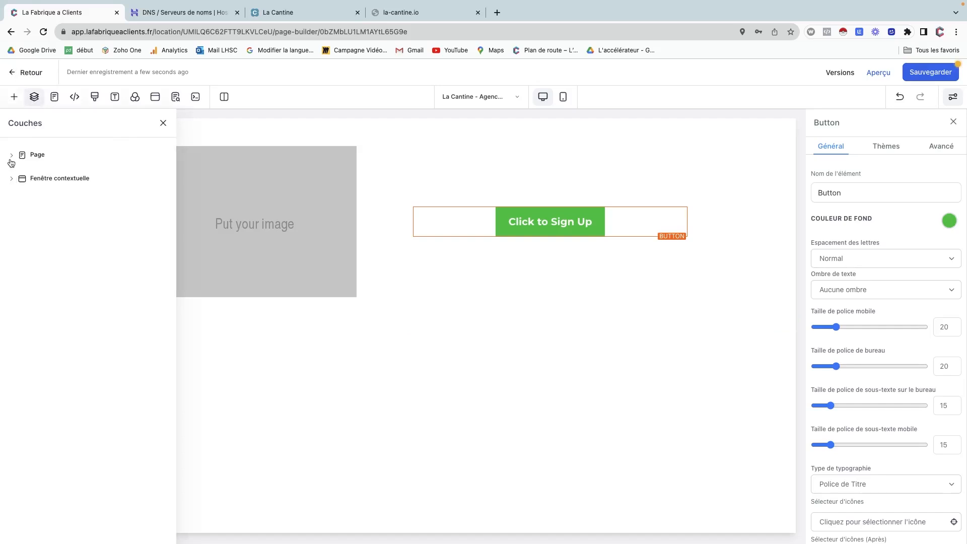
pyautogui.click(11, 158)
pyautogui.click(17, 175)
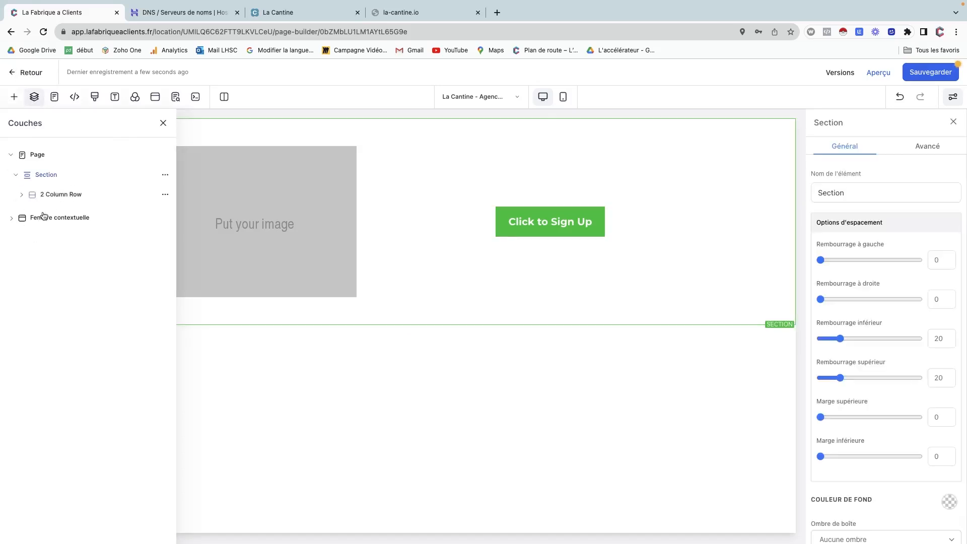
pyautogui.click(22, 195)
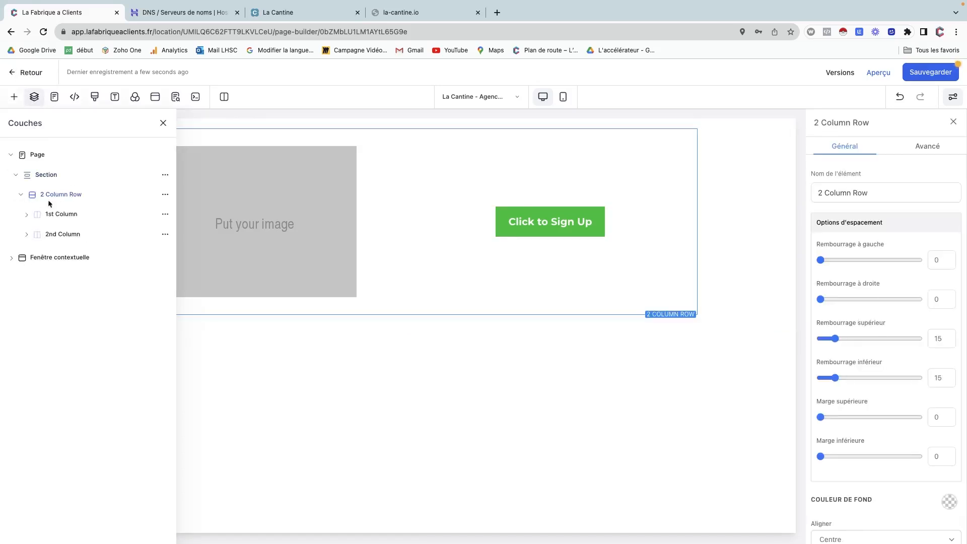
pyautogui.click(39, 176)
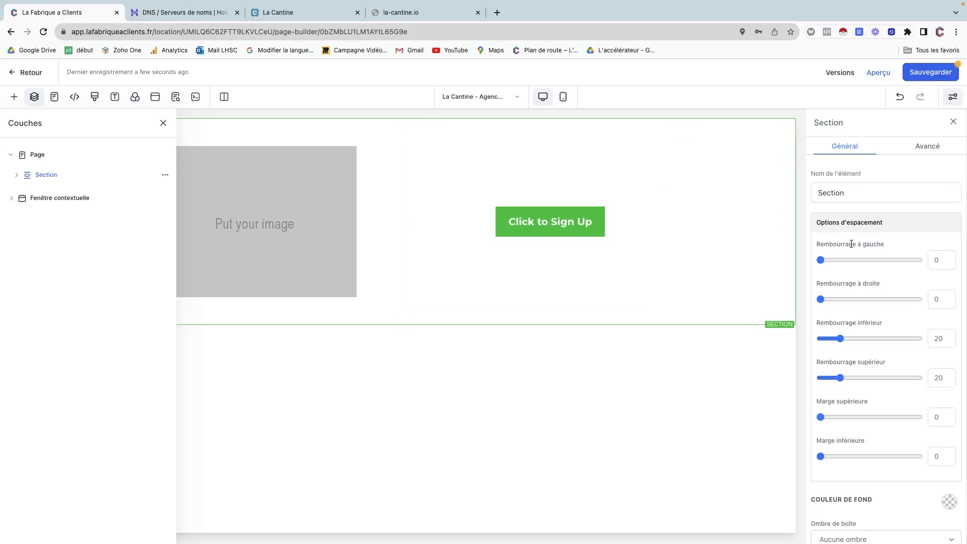
pyautogui.scroll(-3, 864, 378)
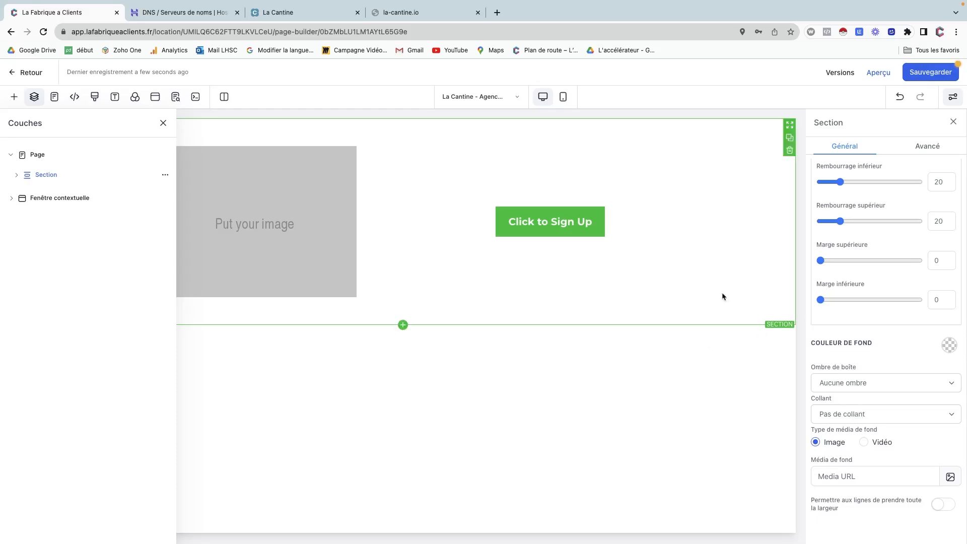
pyautogui.moveTo(695, 131)
pyautogui.scroll(3, 872, 267)
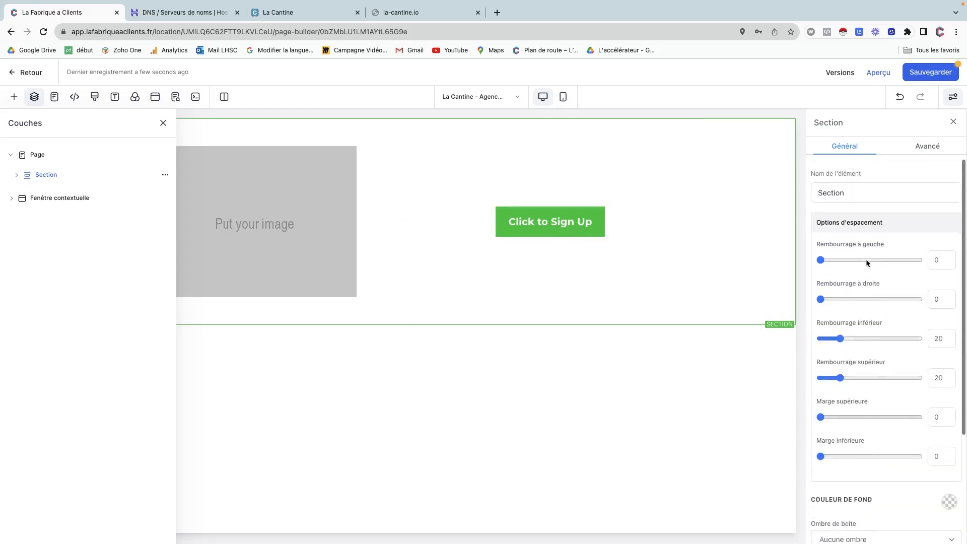
pyautogui.click(917, 147)
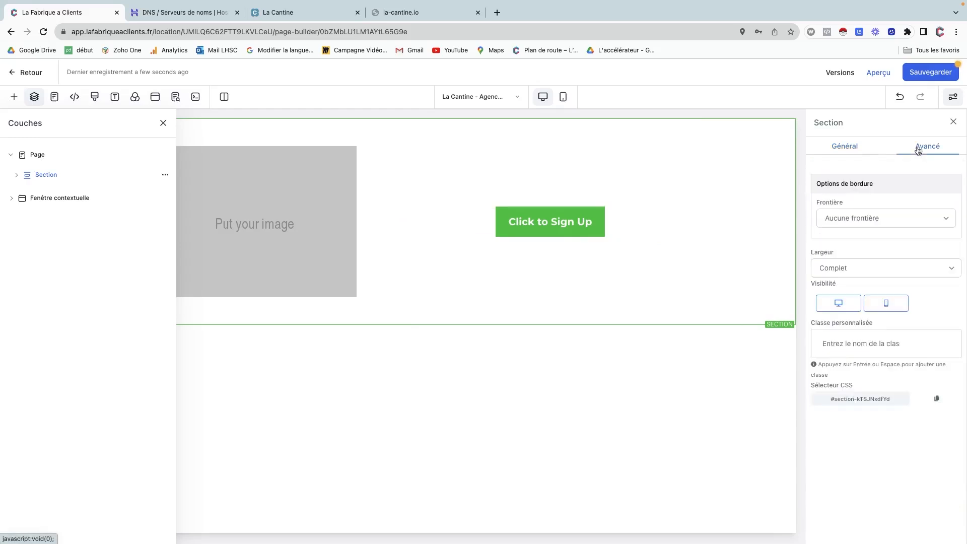
pyautogui.click(850, 221)
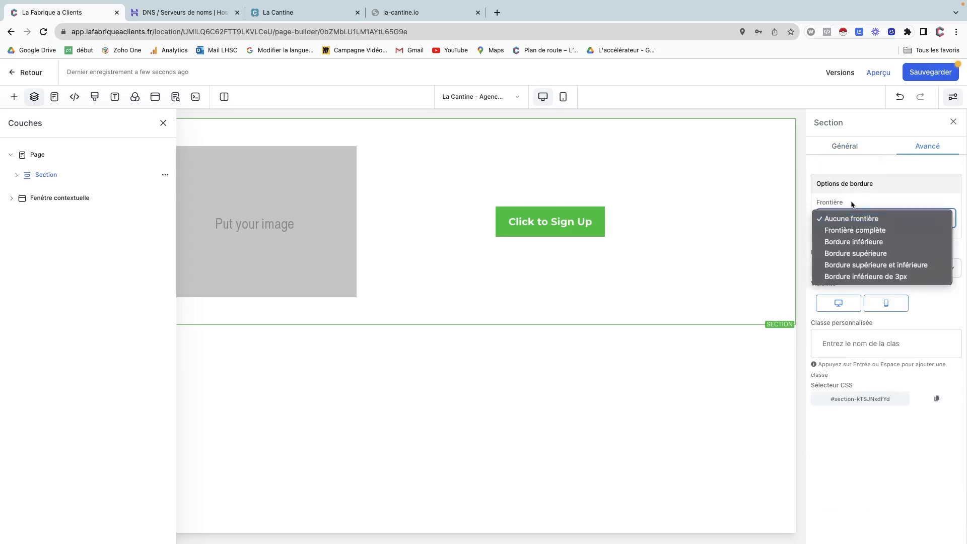
pyautogui.click(854, 203)
pyautogui.click(848, 268)
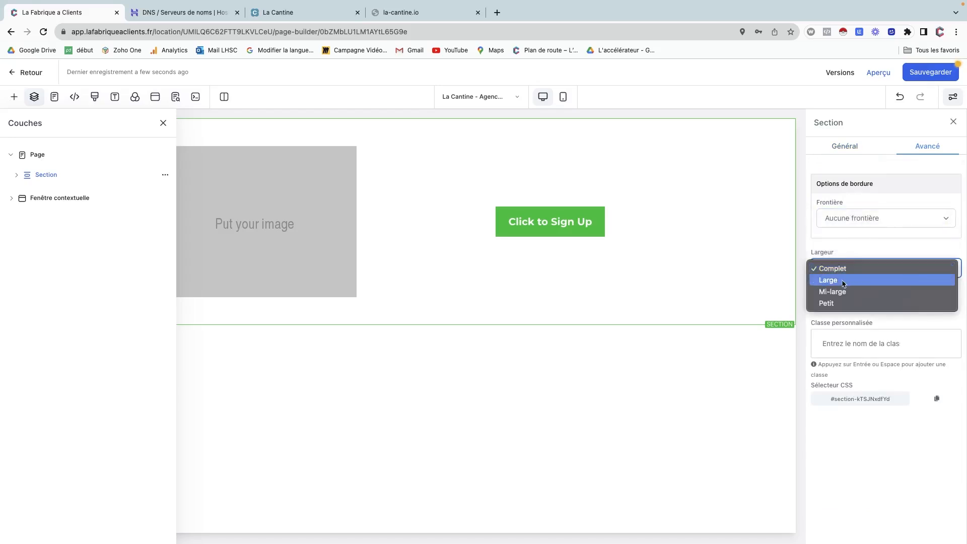
pyautogui.click(840, 272)
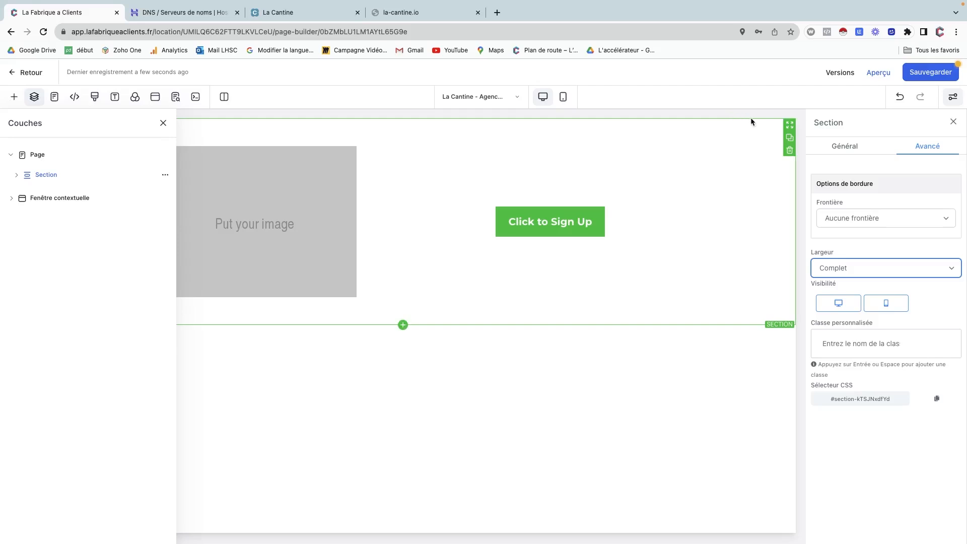
pyautogui.click(16, 175)
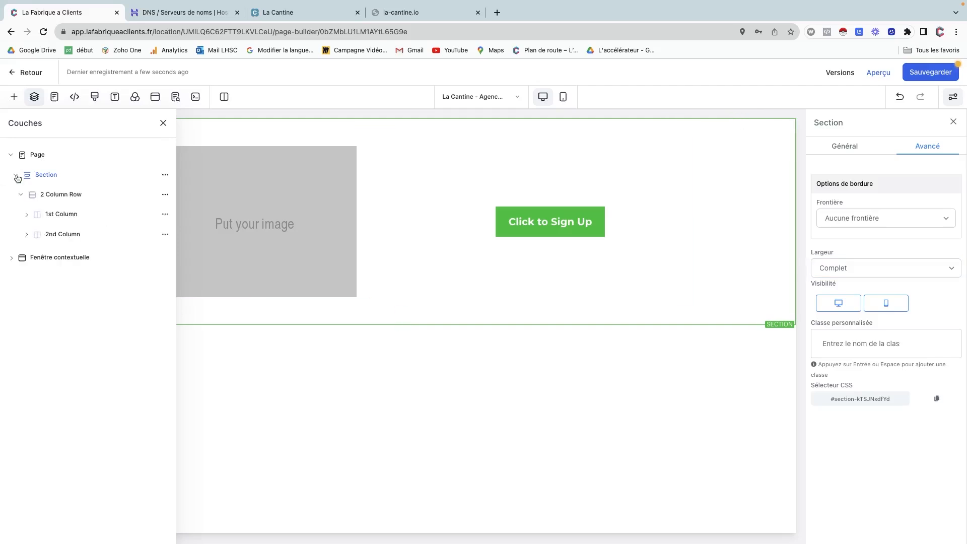
pyautogui.click(55, 197)
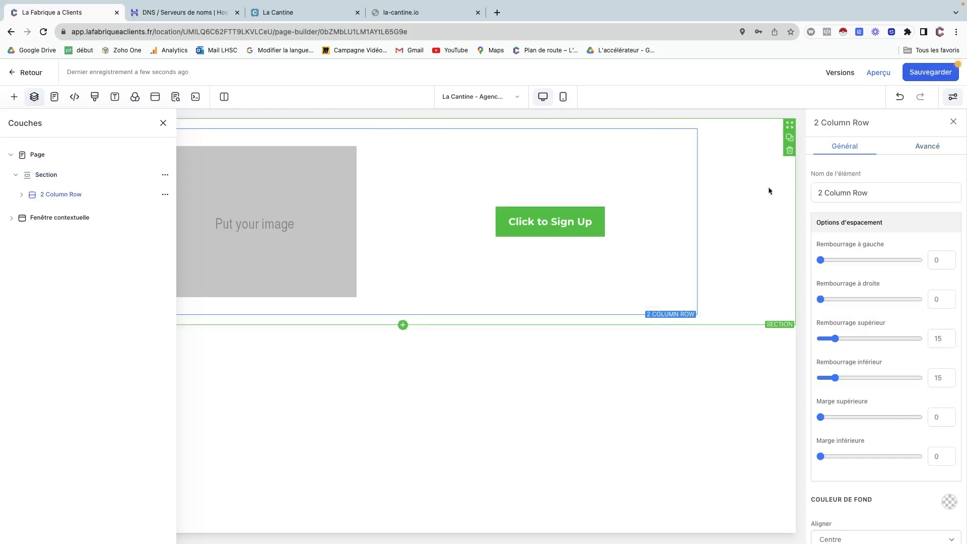
pyautogui.click(933, 154)
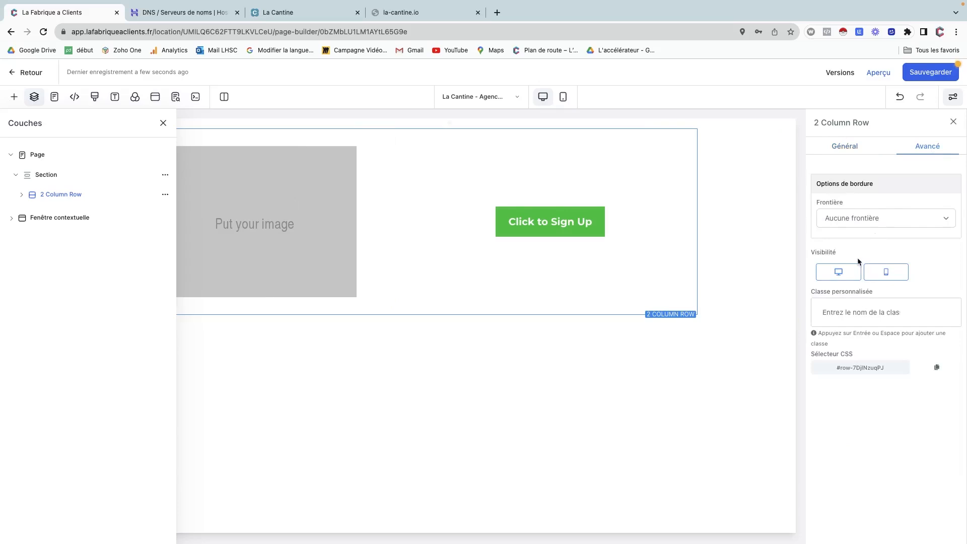
pyautogui.click(860, 220)
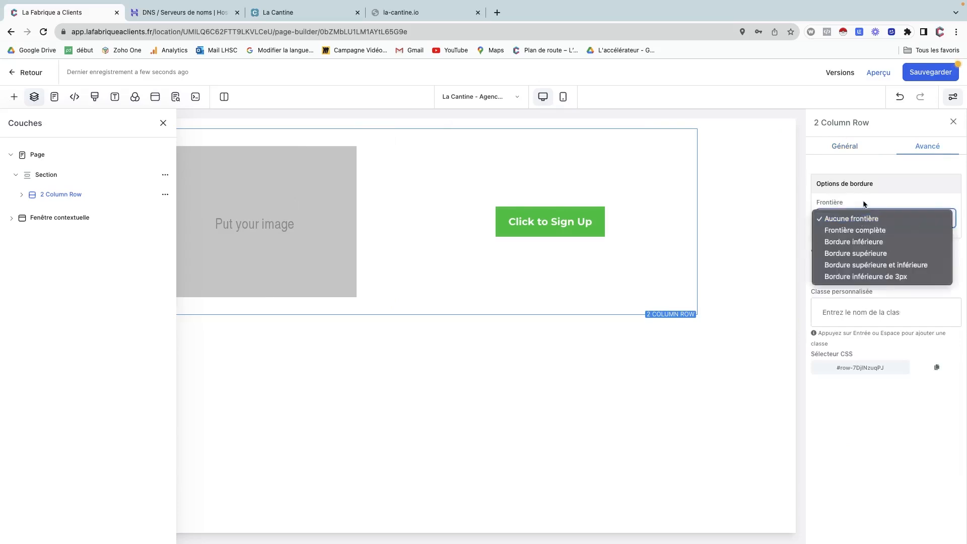
pyautogui.click(861, 219)
pyautogui.click(845, 146)
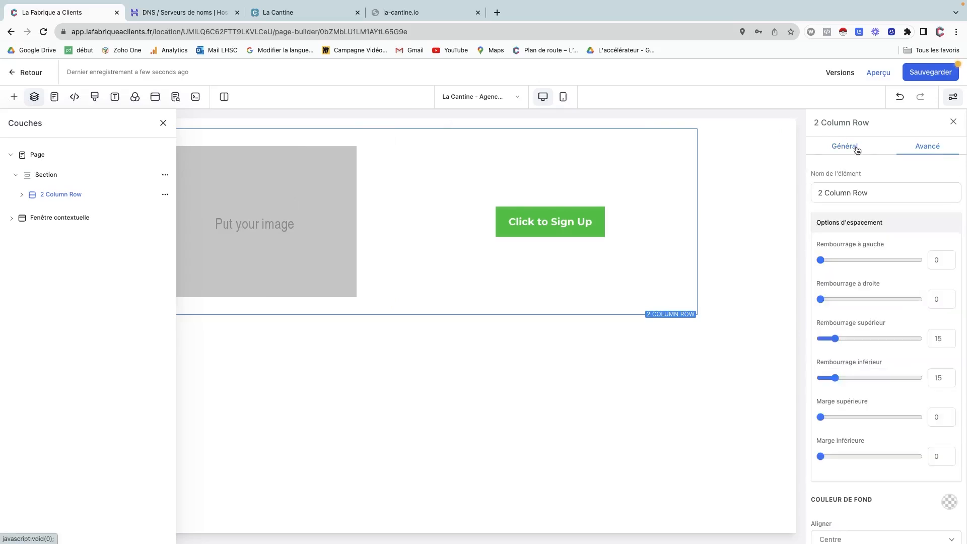
pyautogui.scroll(-3, 888, 401)
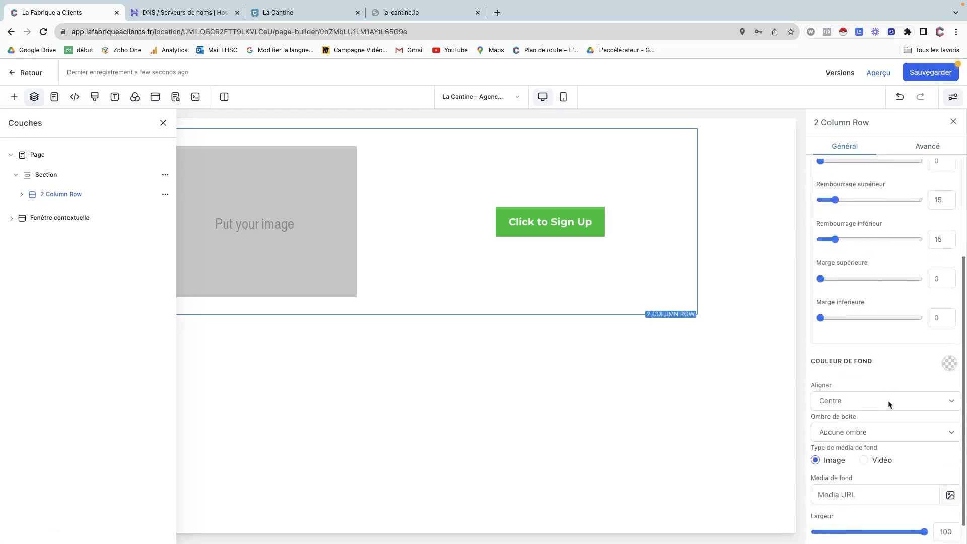
pyautogui.scroll(-1, 868, 428)
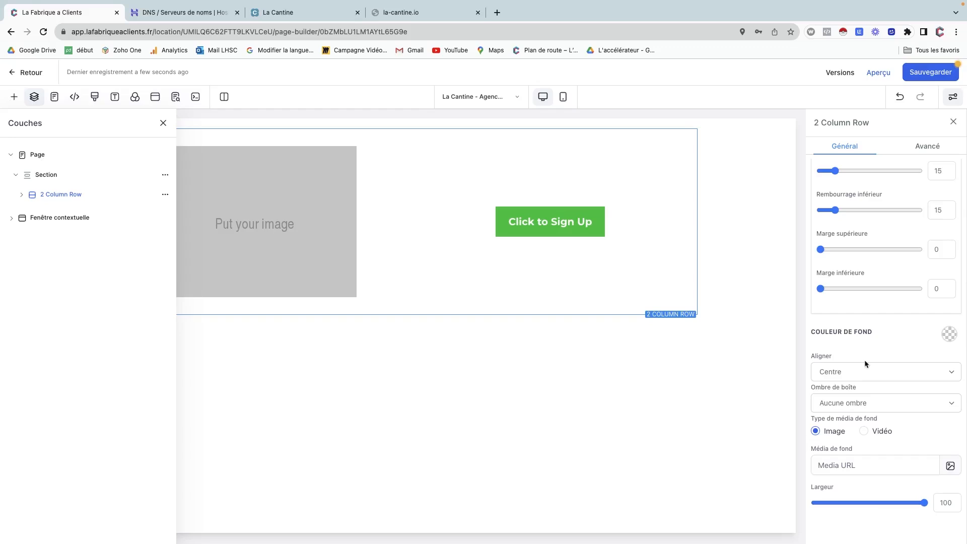
pyautogui.scroll(3, 865, 359)
pyautogui.scroll(3, 864, 363)
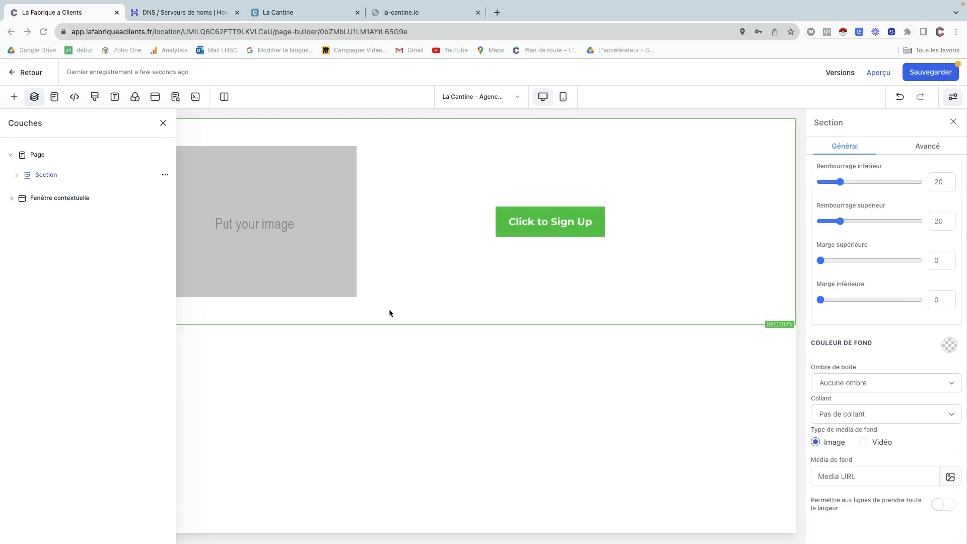
pyautogui.click(17, 176)
pyautogui.click(17, 176)
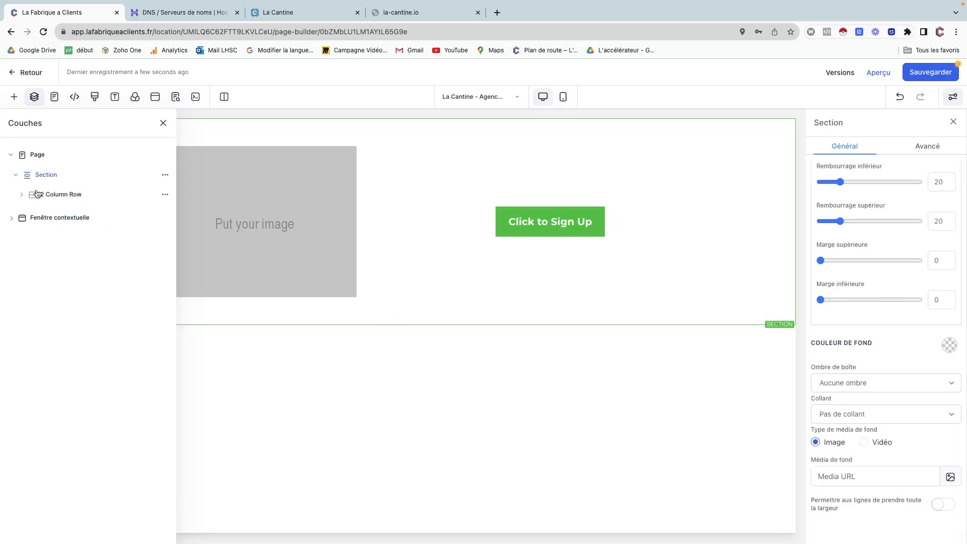
pyautogui.click(49, 193)
pyautogui.click(49, 175)
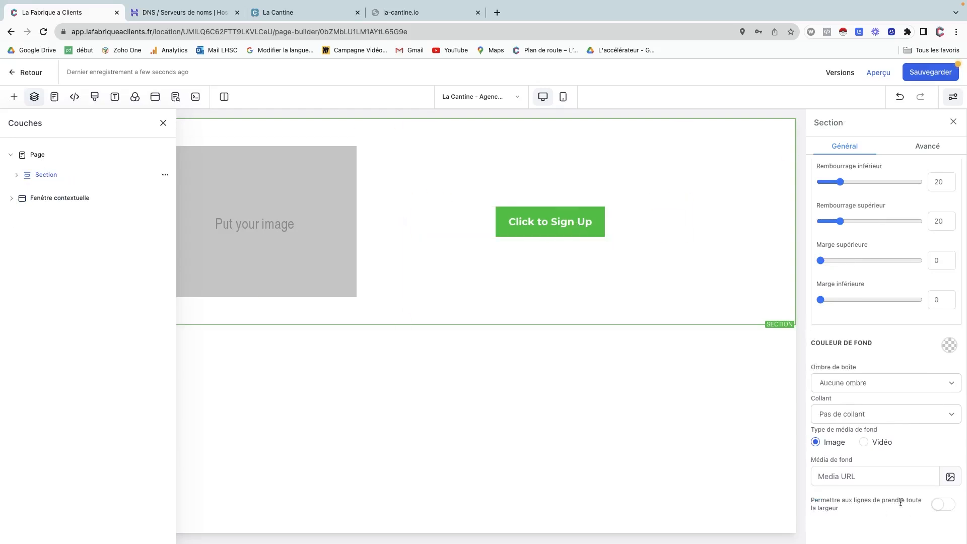
# Make the section's rows span full width and right-align the Click to Sign Up button.
pyautogui.click(939, 504)
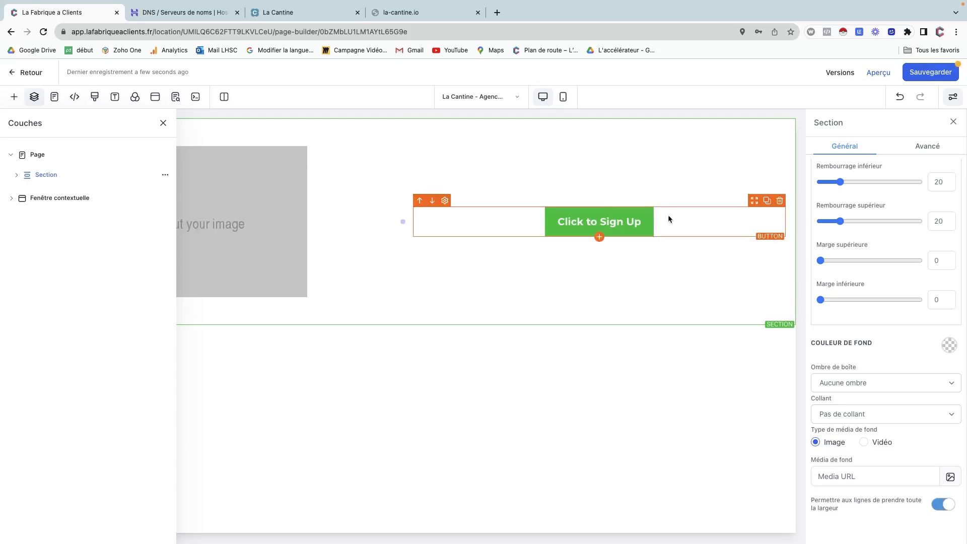
pyautogui.click(721, 221)
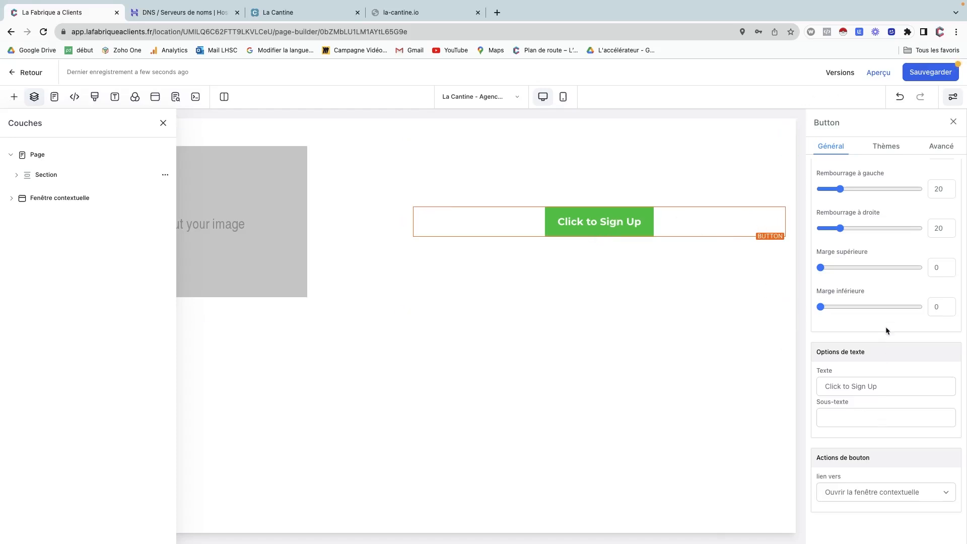
pyautogui.scroll(8, 887, 441)
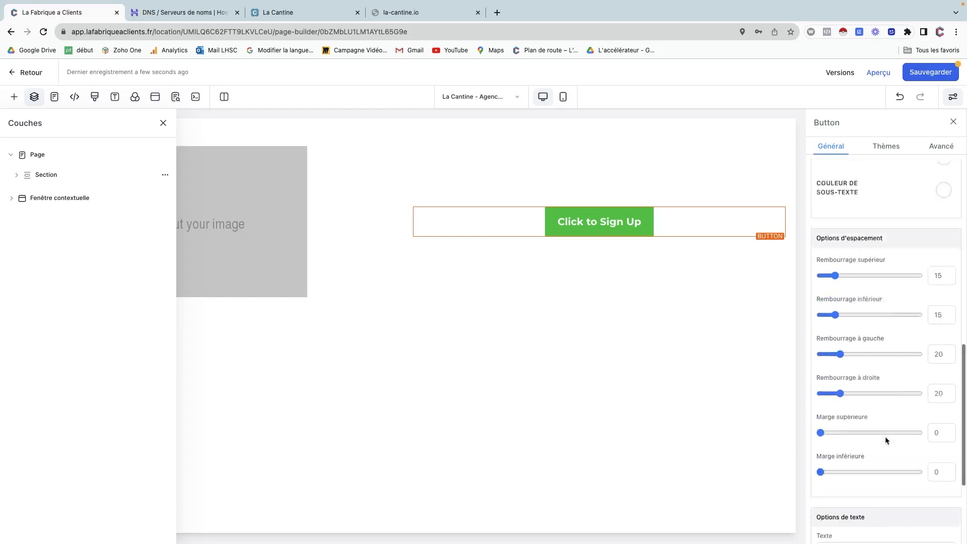
pyautogui.click(912, 363)
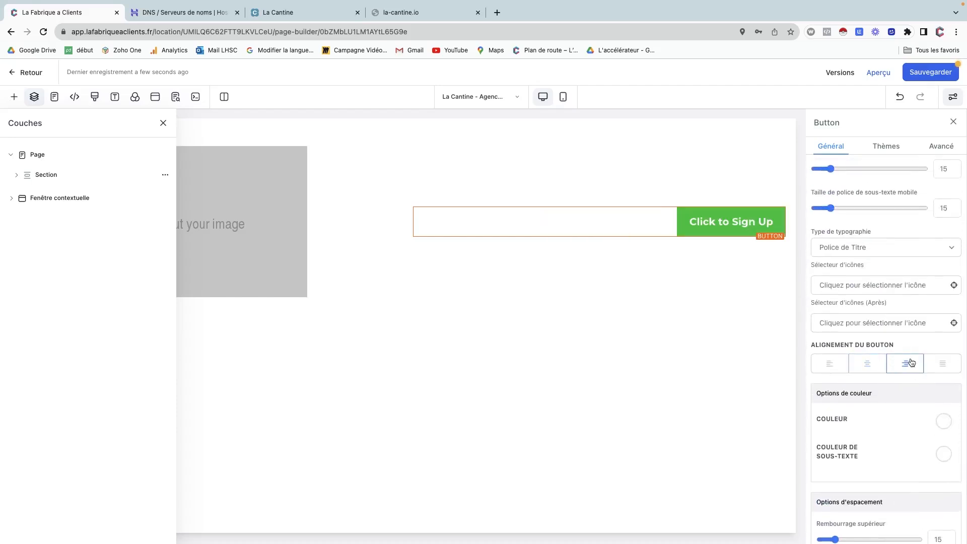
# Left-align the image placeholder and open the media library to choose its picture.
pyautogui.click(308, 187)
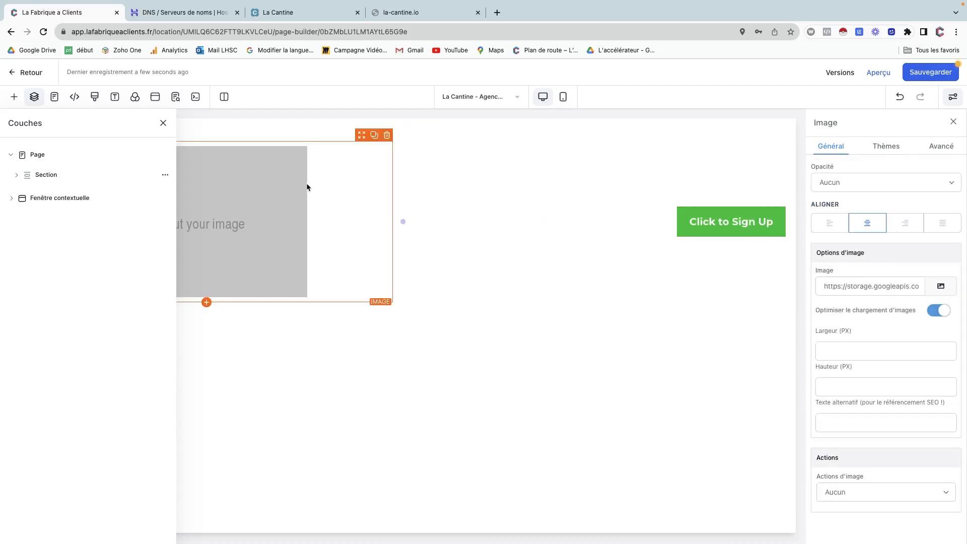
pyautogui.hscroll(-3, 297, 189)
pyautogui.click(829, 224)
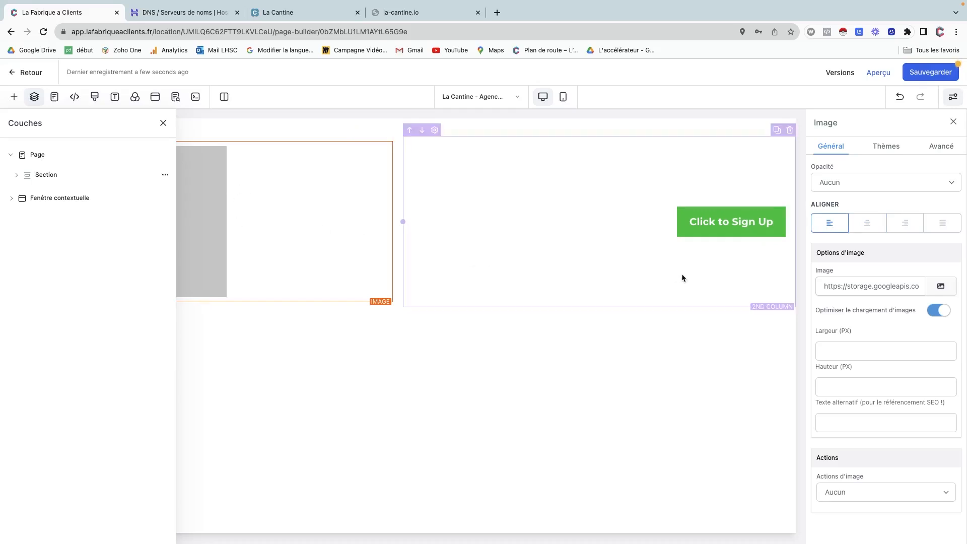
pyautogui.click(940, 286)
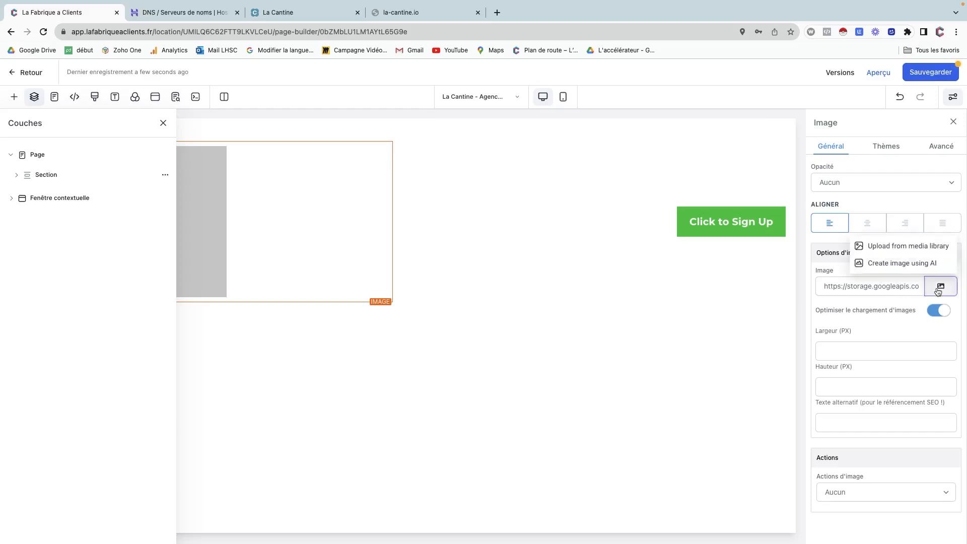
pyautogui.click(914, 250)
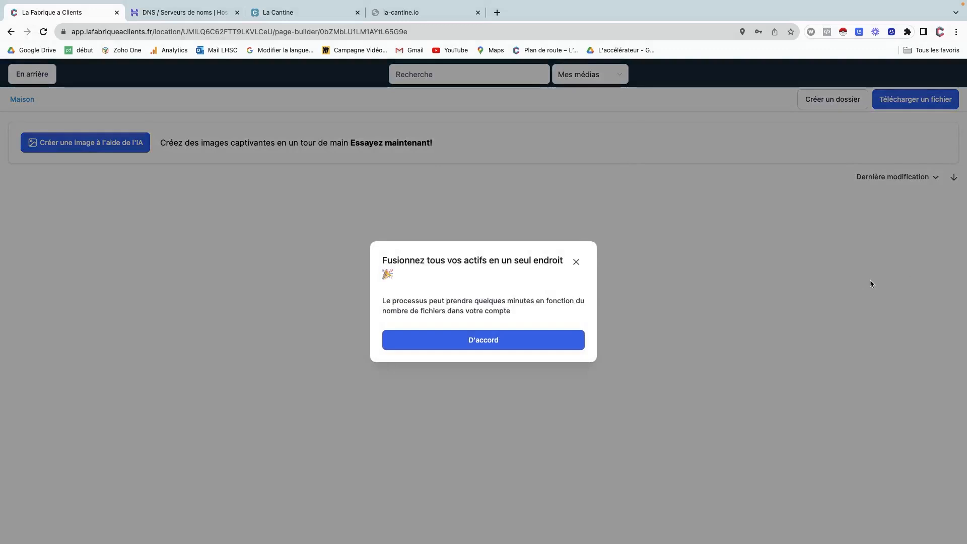
# Dismiss the asset-merge notice and drag la-cantine-logo-horizontal.webp from the desktop into the media library.
pyautogui.click(512, 341)
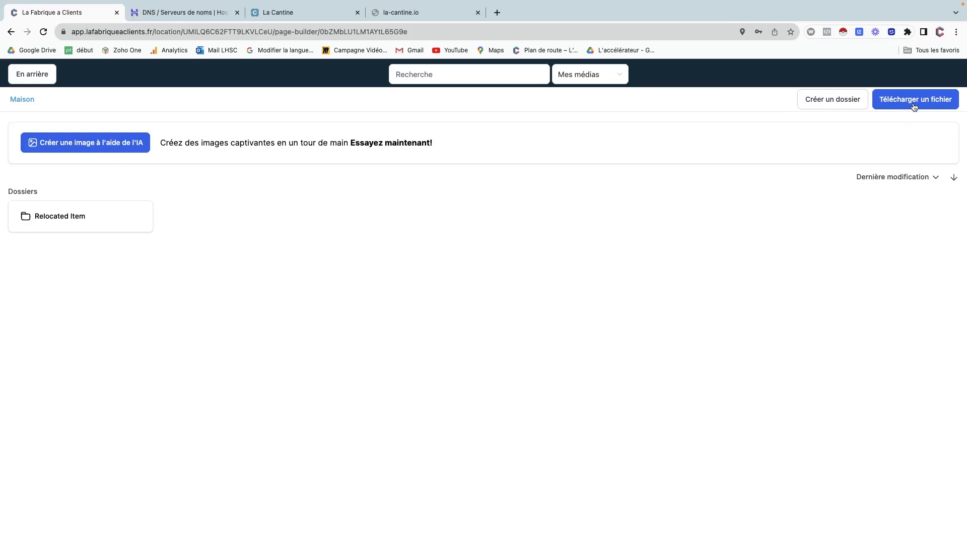
pyautogui.hotkey('ctrl', 'Left')
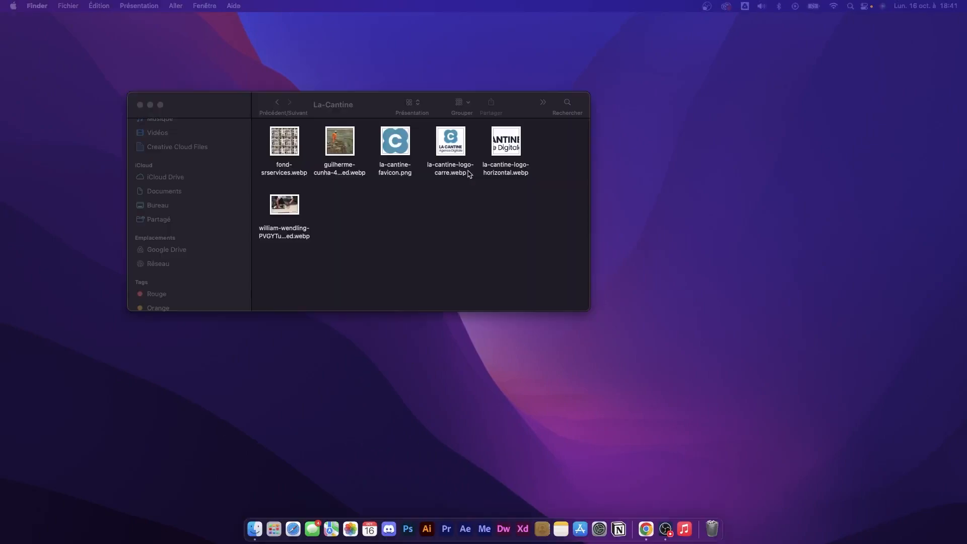
pyautogui.moveTo(500, 147); pyautogui.dragTo(462, 283)
pyautogui.hotkey('ctrl', 'Right')
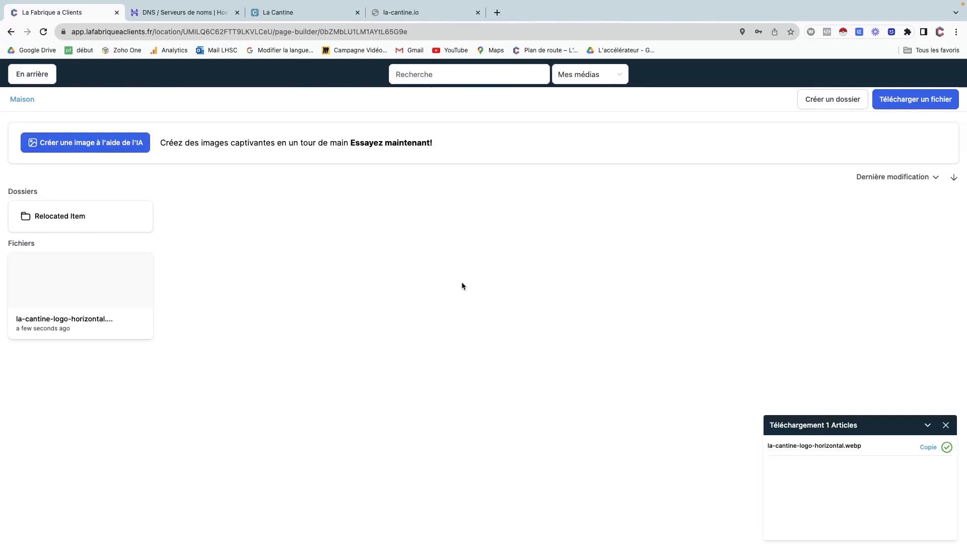
# Insert the uploaded horizontal La Cantine logo into the image and set its width to 200 px.
pyautogui.click(109, 287)
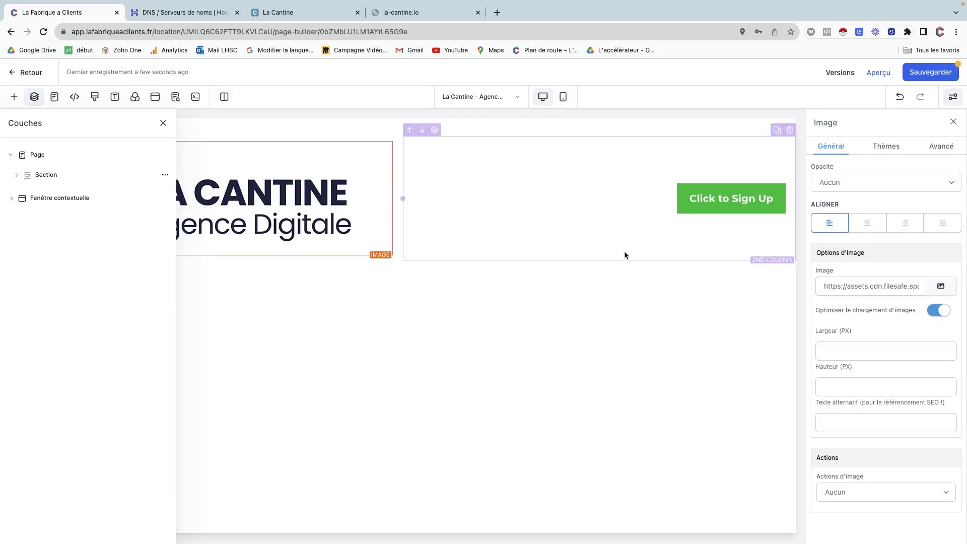
pyautogui.click(828, 350)
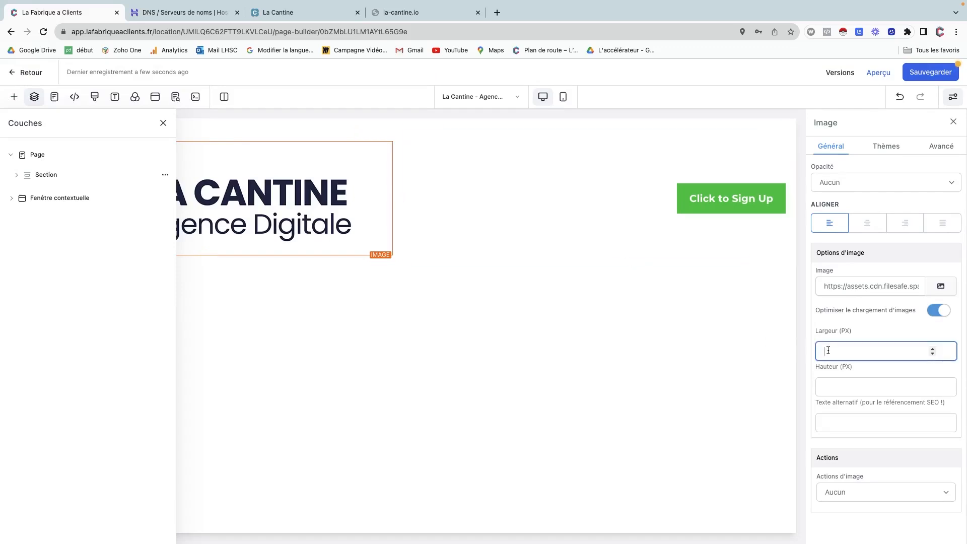
pyautogui.write('200')
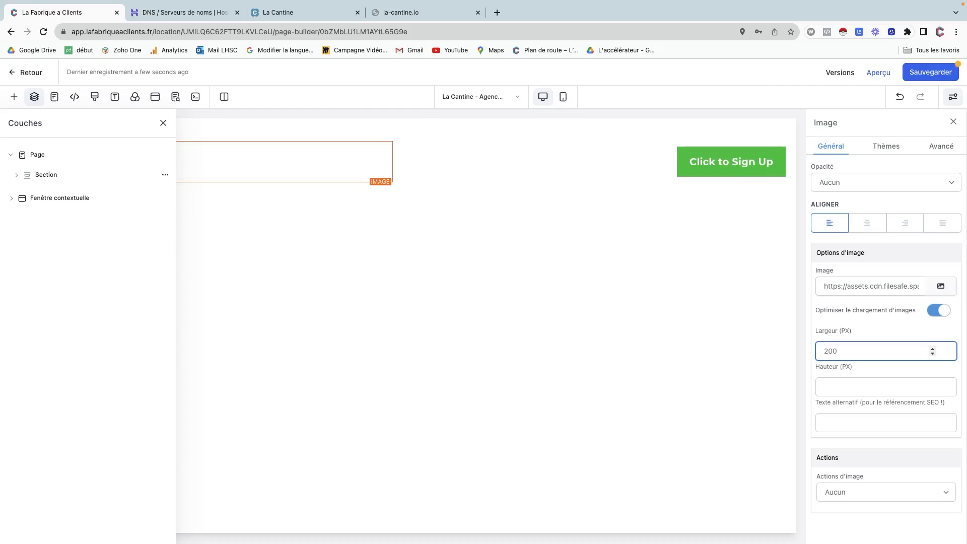
# Close the layers panel, select the sign-up button and open its text colour palette.
pyautogui.click(163, 123)
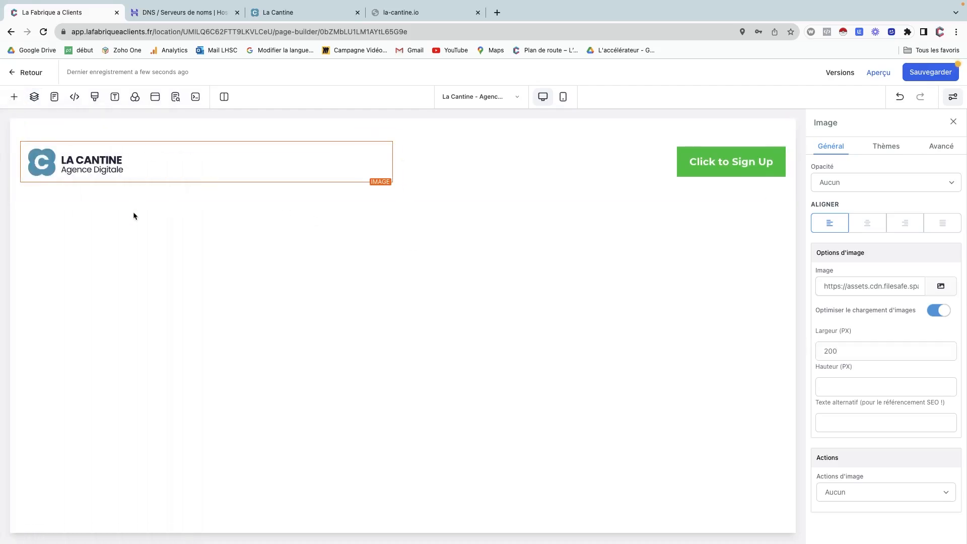
pyautogui.click(773, 154)
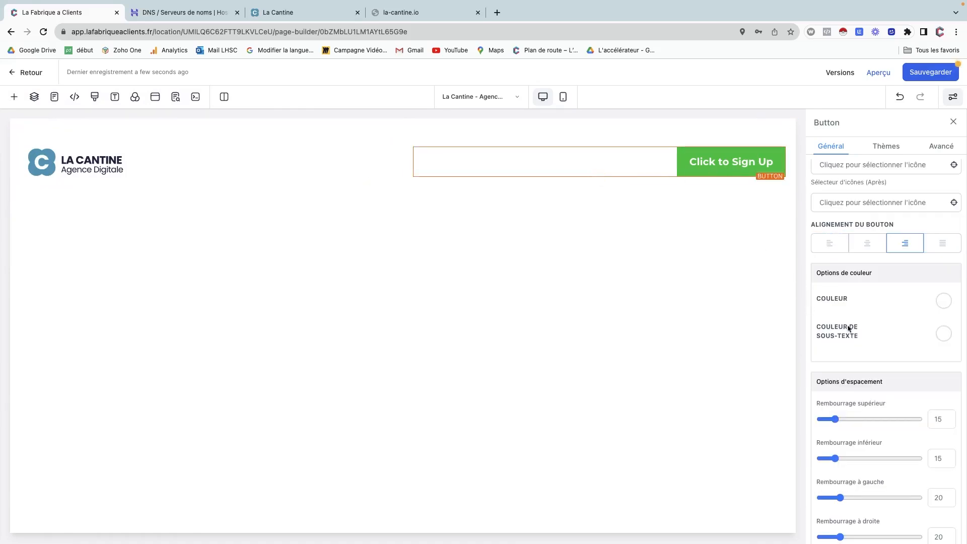
pyautogui.click(944, 302)
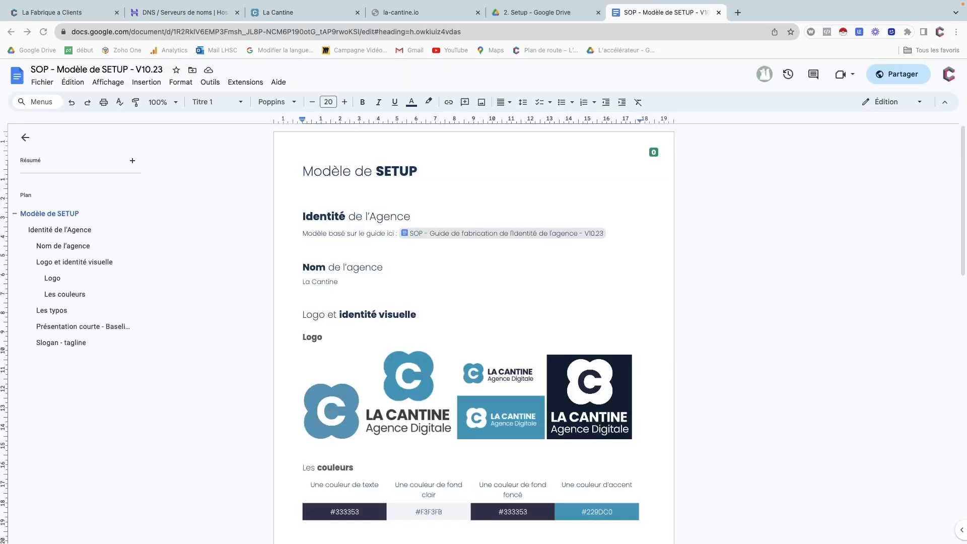
# Copy the #229DC0 accent colour code from the SOP setup doc and return to the page builder.
pyautogui.scroll(-2, 486, 309)
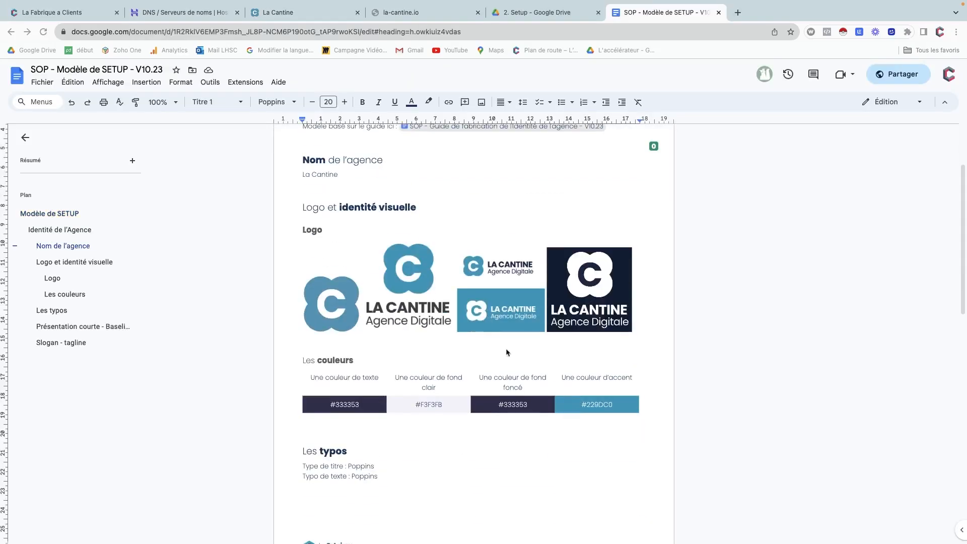
pyautogui.tripleClick(597, 408)
pyautogui.press('super+c')
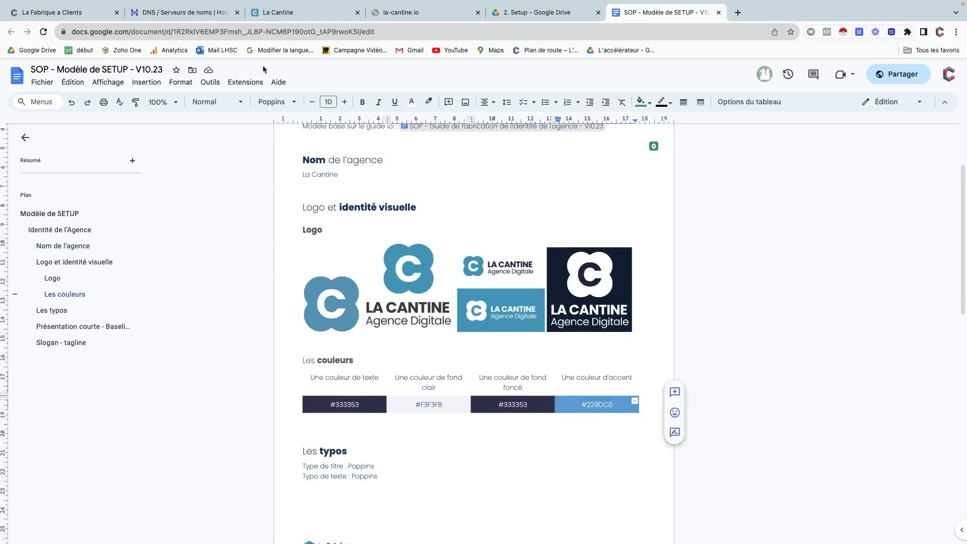
pyautogui.click(288, 14)
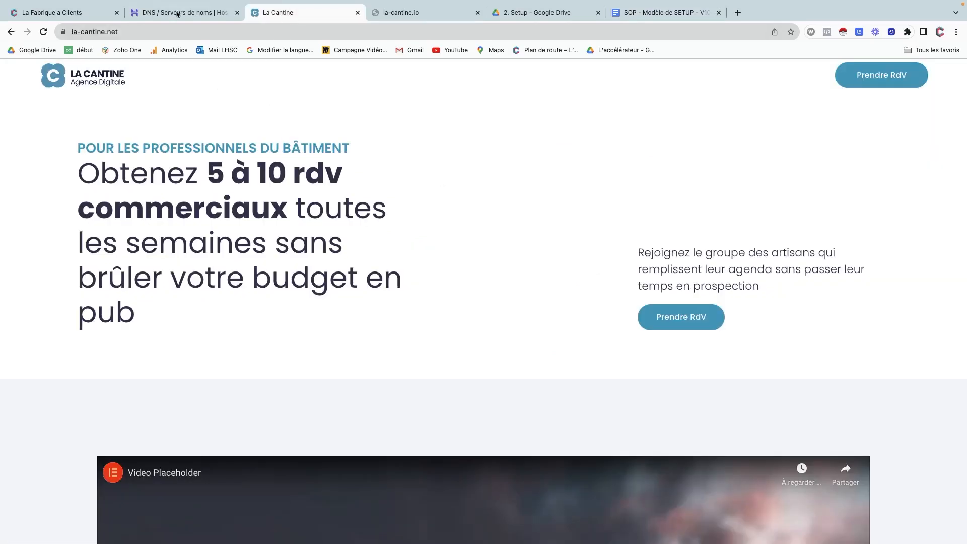
pyautogui.click(83, 15)
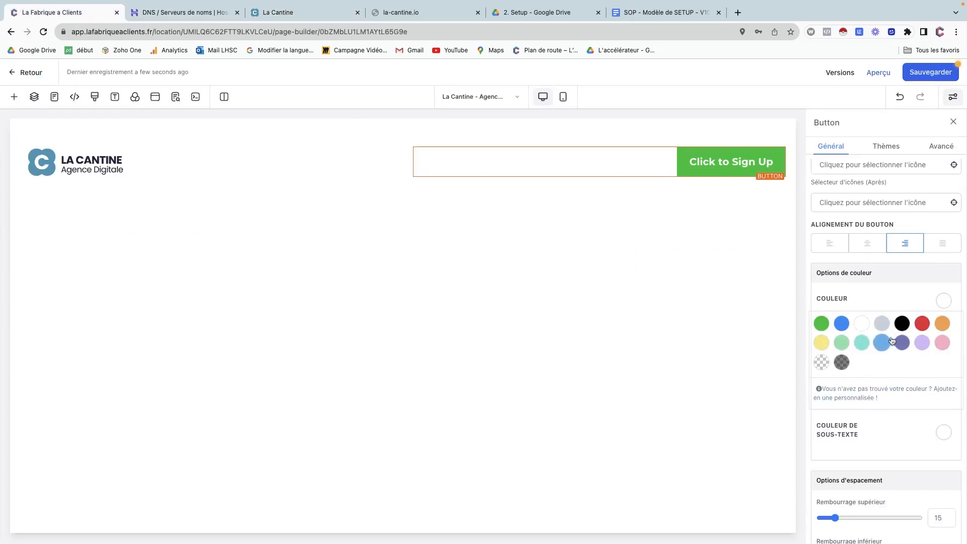
# Save a custom swatch 'Bleu Accent' with hex #229DC0, keeping the button text white.
pyautogui.click(945, 304)
pyautogui.click(944, 304)
pyautogui.click(847, 397)
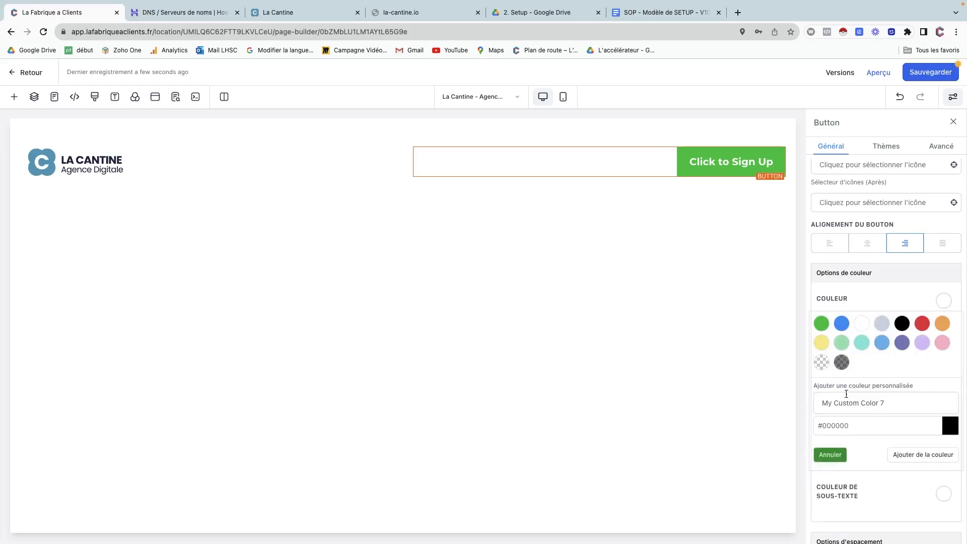
pyautogui.tripleClick(838, 421)
pyautogui.press('super+v')
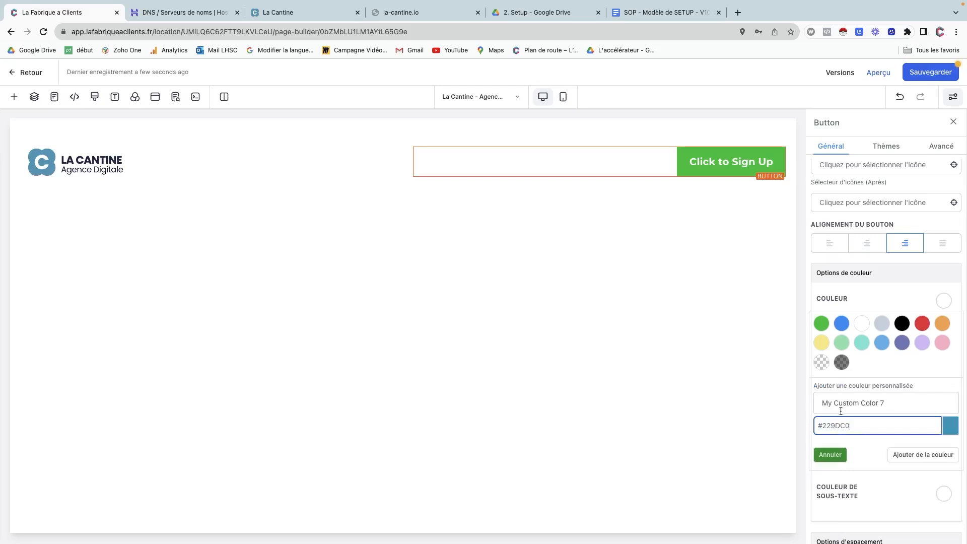
pyautogui.tripleClick(845, 403)
pyautogui.write('Bl')
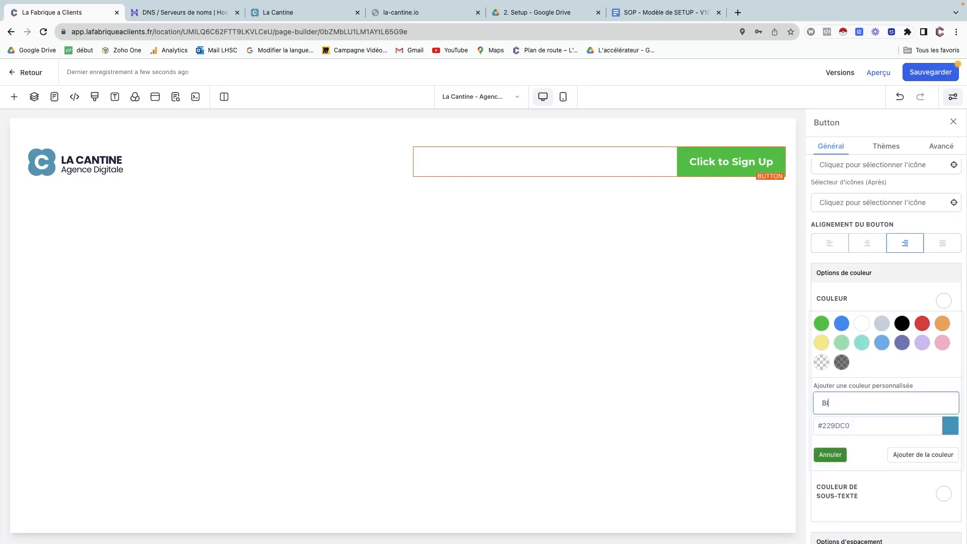
pyautogui.write('eu Accent')
pyautogui.click(906, 454)
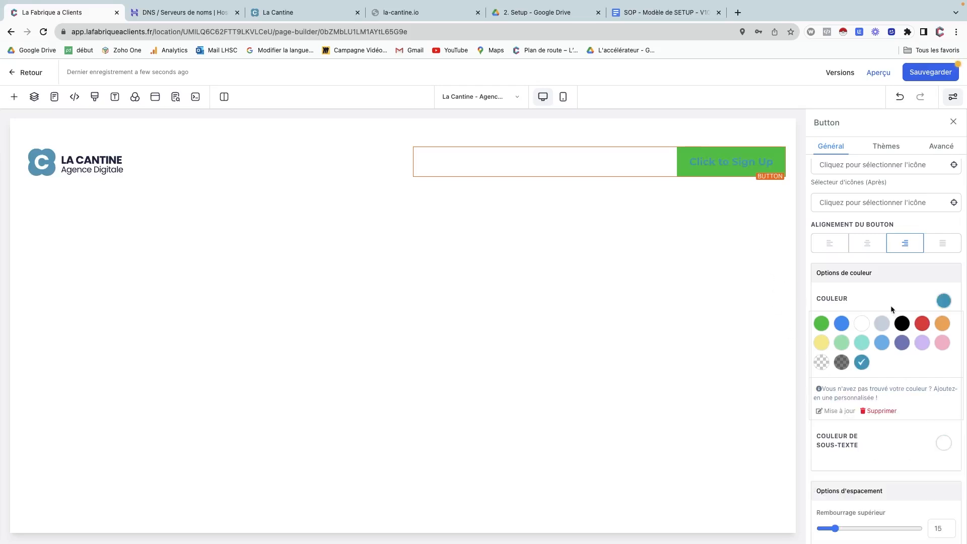
pyautogui.click(864, 325)
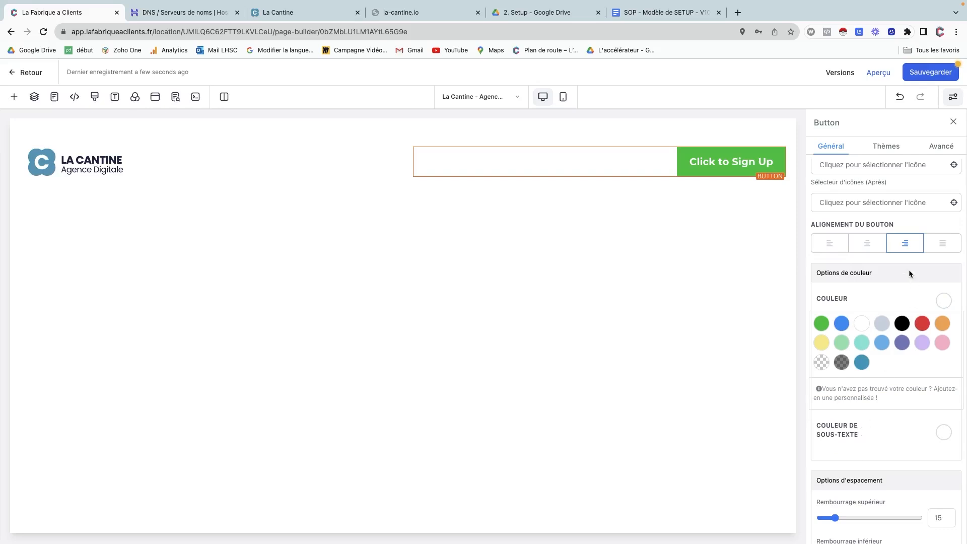
pyautogui.scroll(-7, 882, 458)
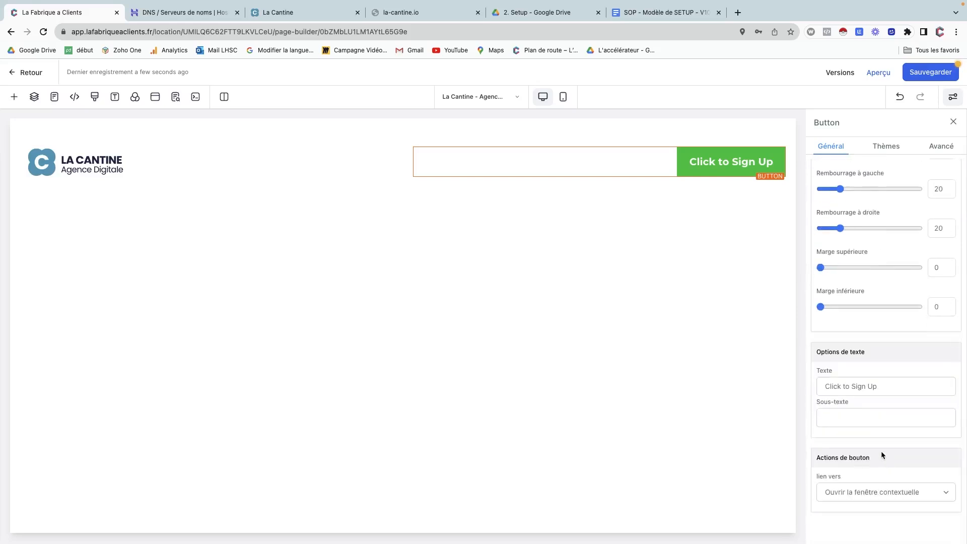
pyautogui.scroll(3, 876, 433)
pyautogui.scroll(10, 871, 411)
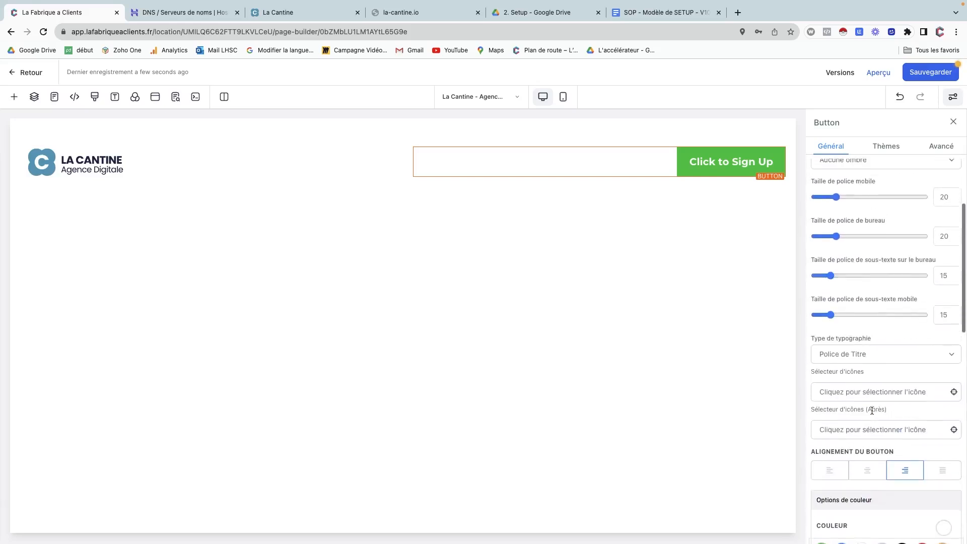
pyautogui.scroll(2, 871, 409)
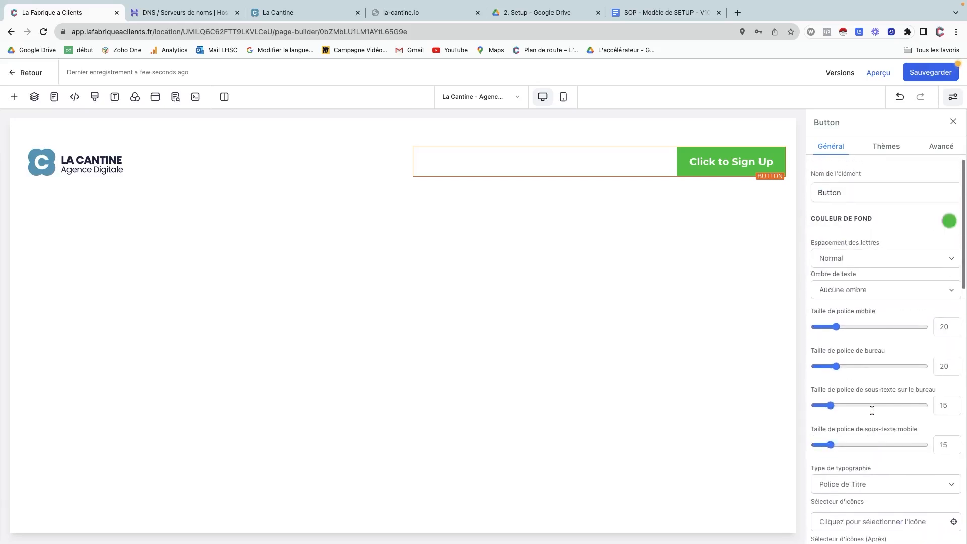
pyautogui.click(948, 221)
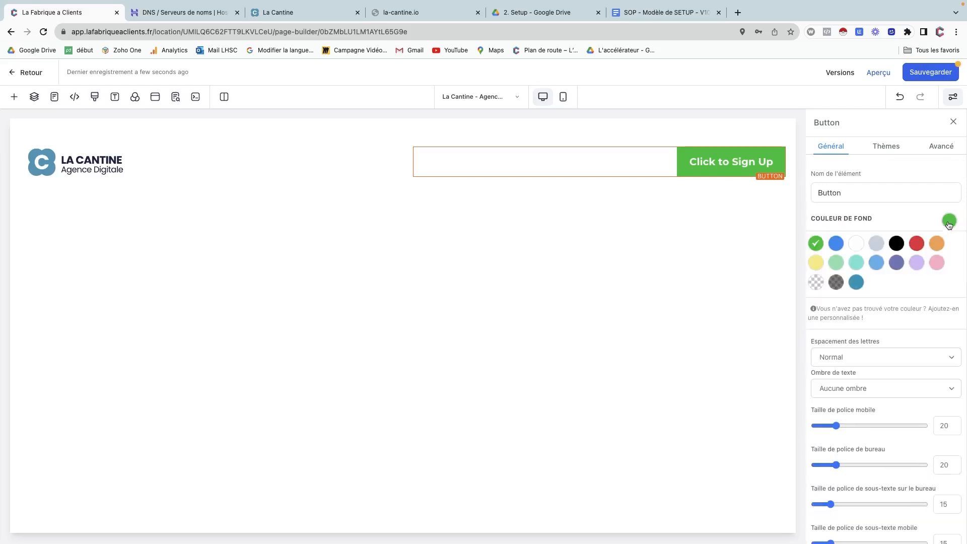
pyautogui.click(856, 282)
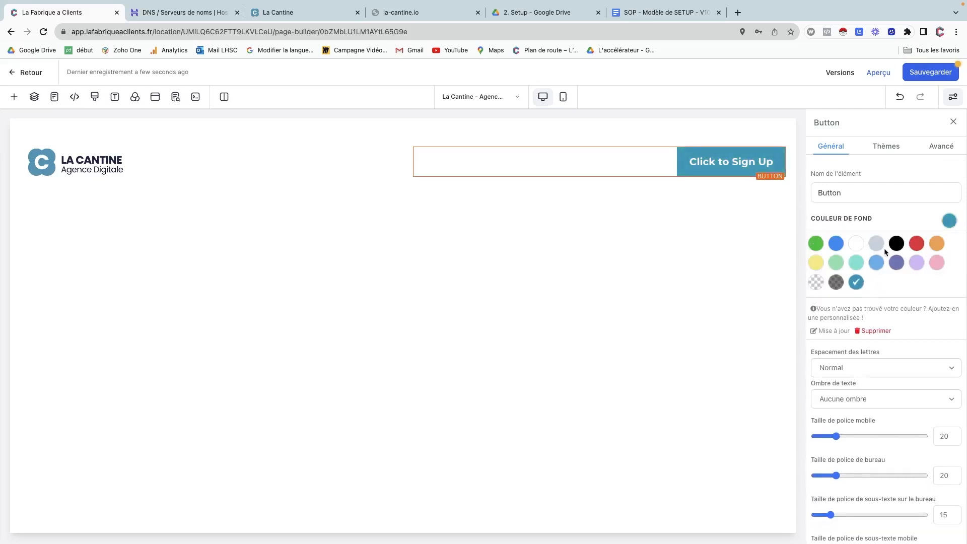
pyautogui.scroll(-2, 890, 397)
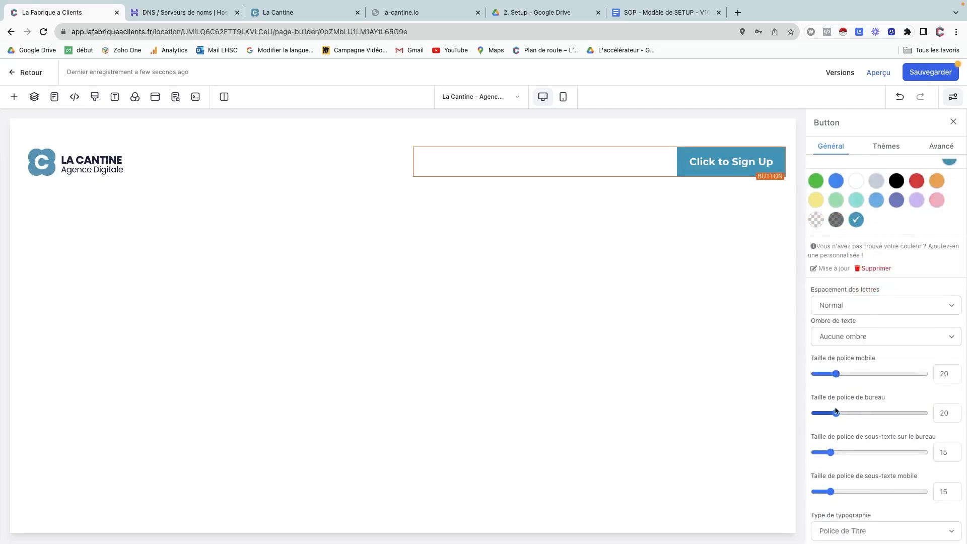
pyautogui.scroll(-3, 835, 456)
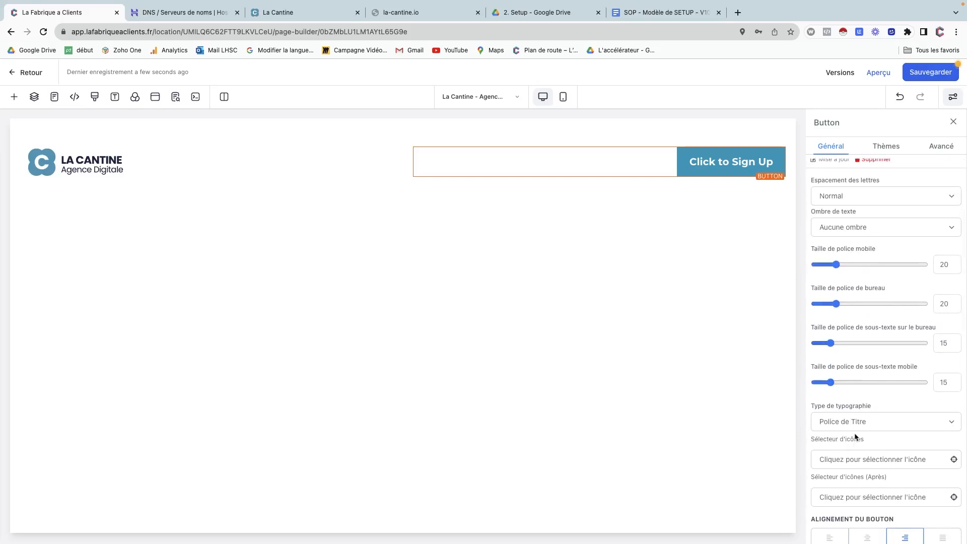
pyautogui.scroll(-1, 854, 433)
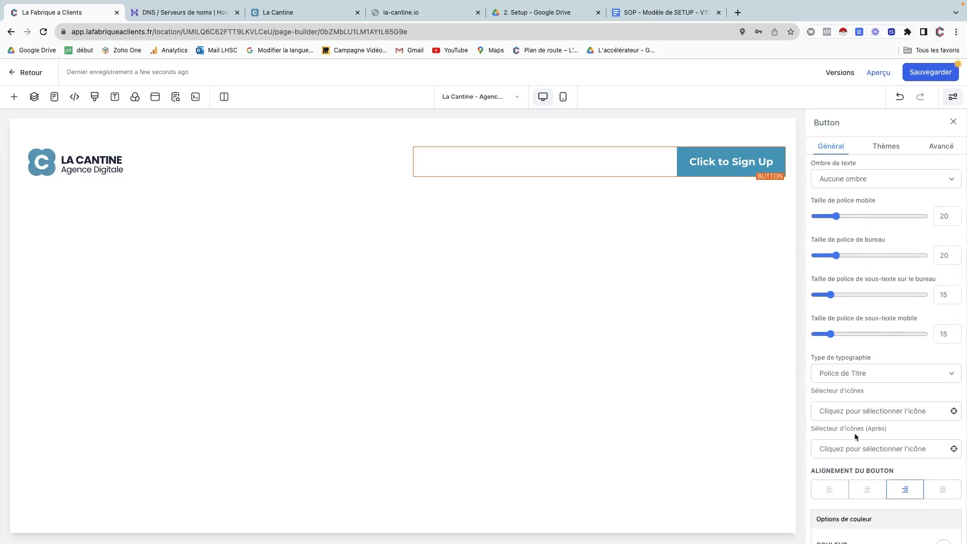
pyautogui.scroll(-7, 854, 436)
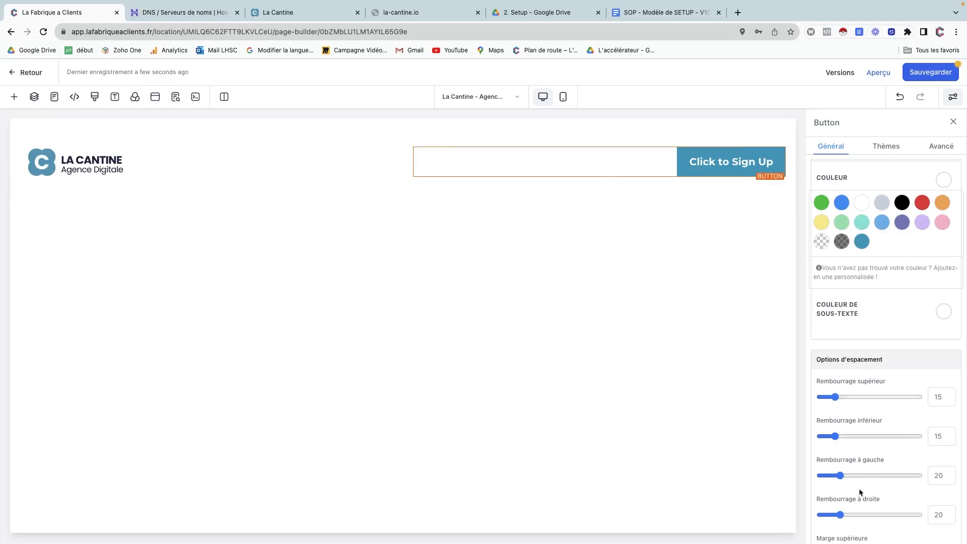
pyautogui.scroll(-3, 856, 473)
pyautogui.scroll(-3, 847, 450)
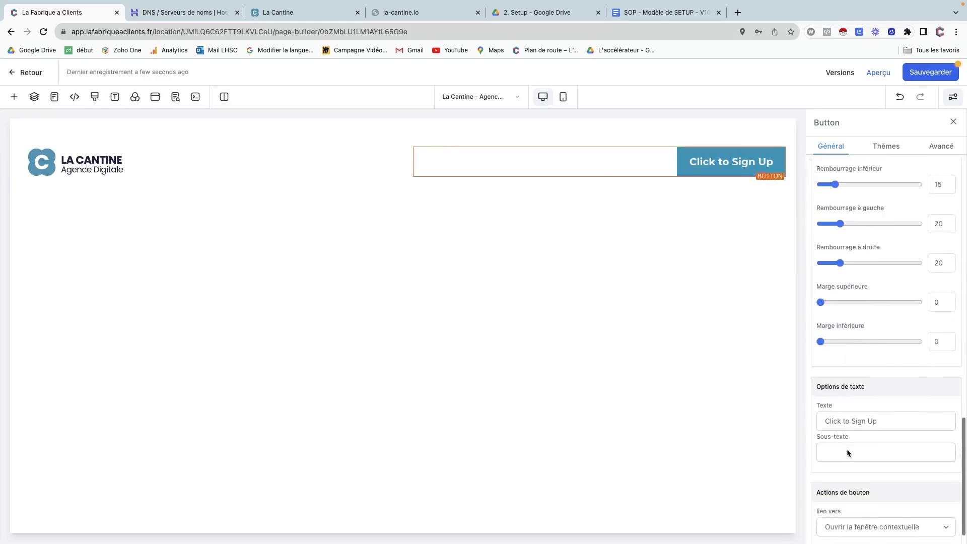
pyautogui.scroll(-1, 847, 452)
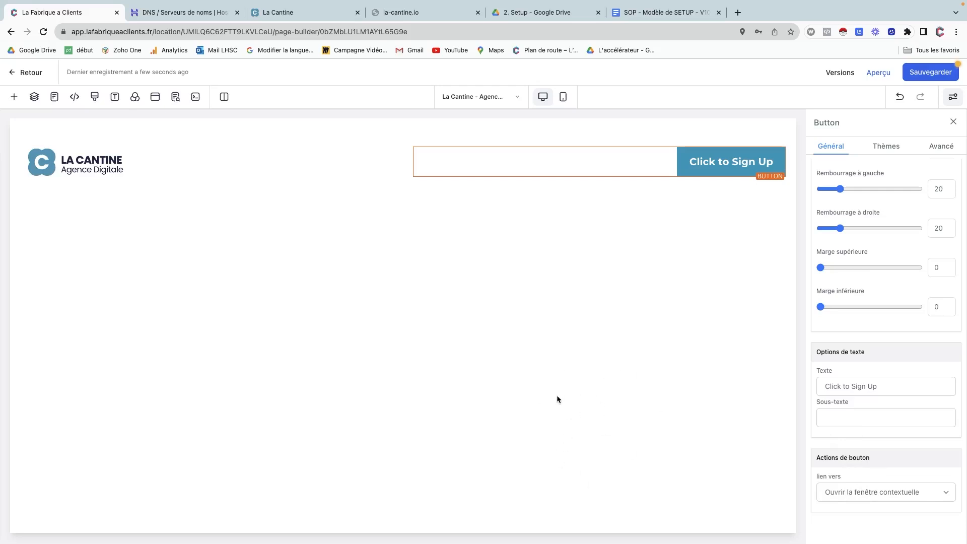
pyautogui.scroll(3, 887, 186)
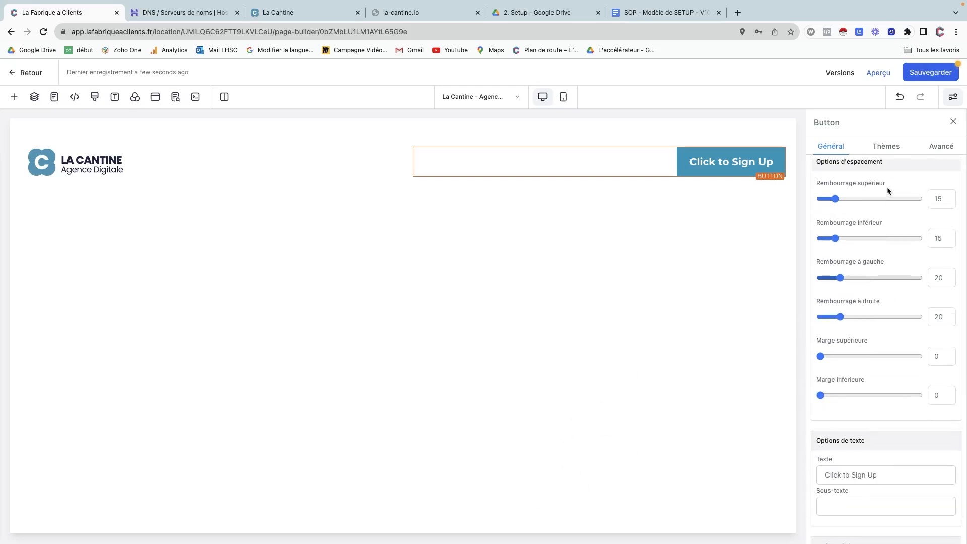
pyautogui.scroll(7, 889, 254)
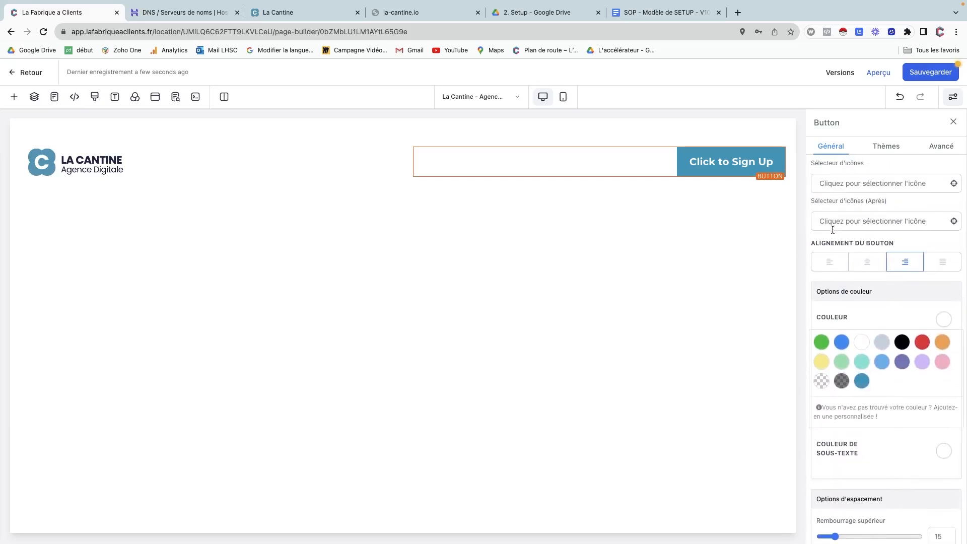
pyautogui.scroll(3, 845, 233)
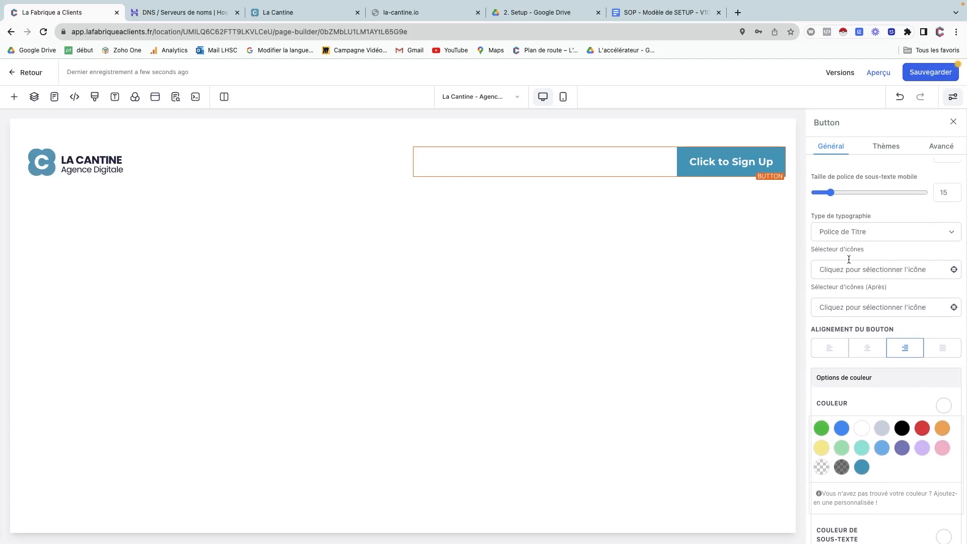
pyautogui.scroll(3, 848, 257)
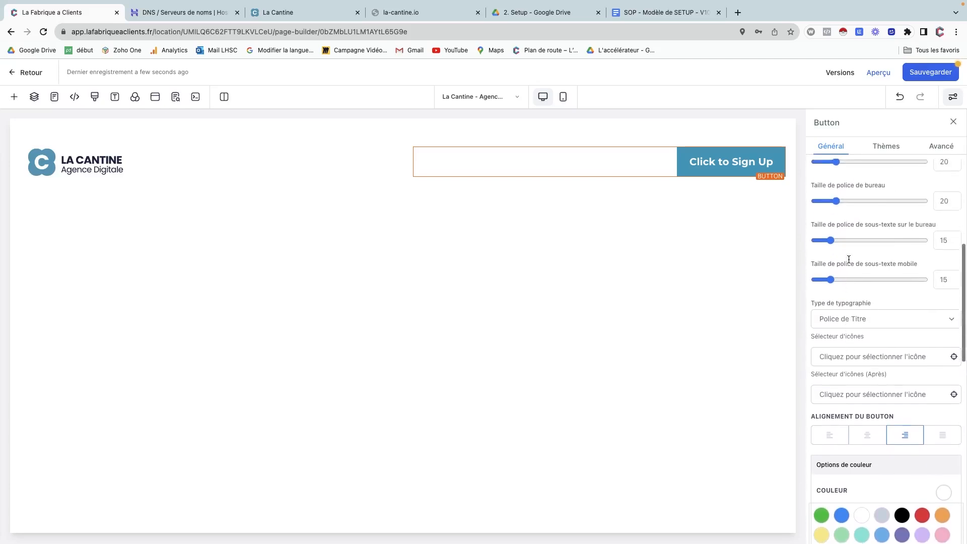
pyautogui.click(853, 320)
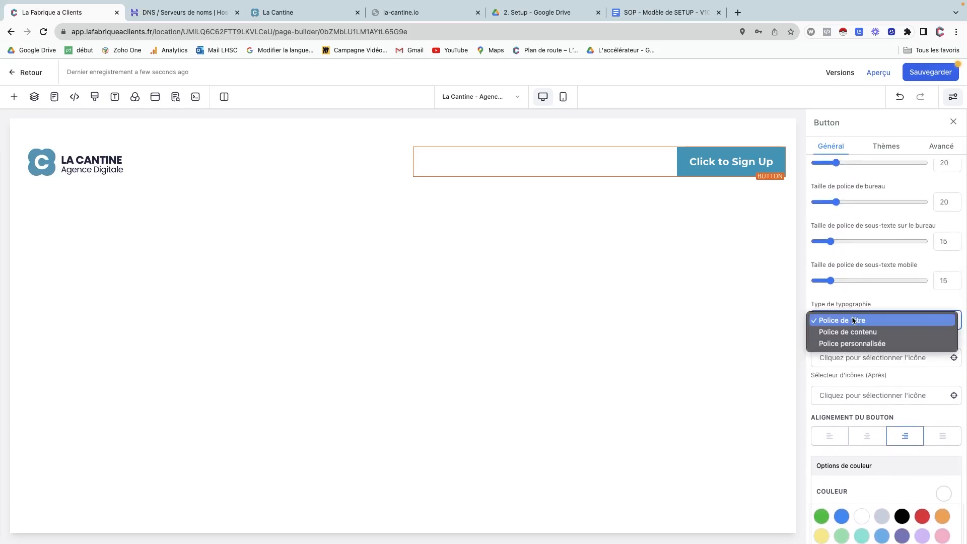
pyautogui.click(865, 300)
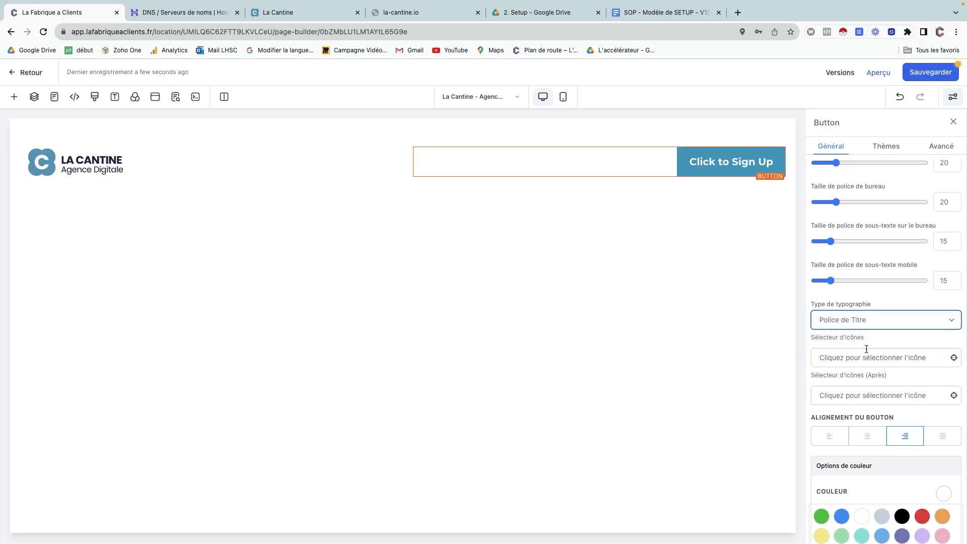
pyautogui.scroll(5, 866, 348)
pyautogui.scroll(2, 866, 348)
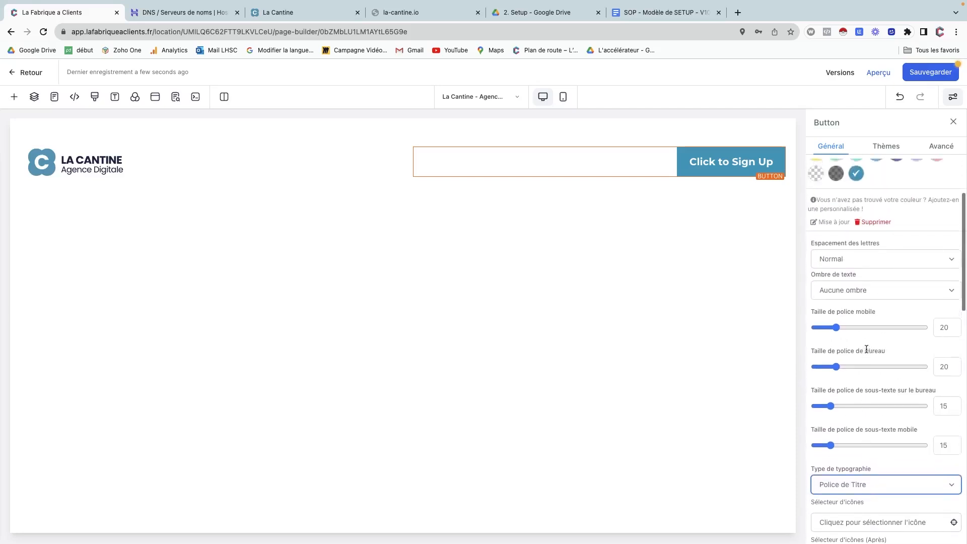
pyautogui.scroll(2, 866, 349)
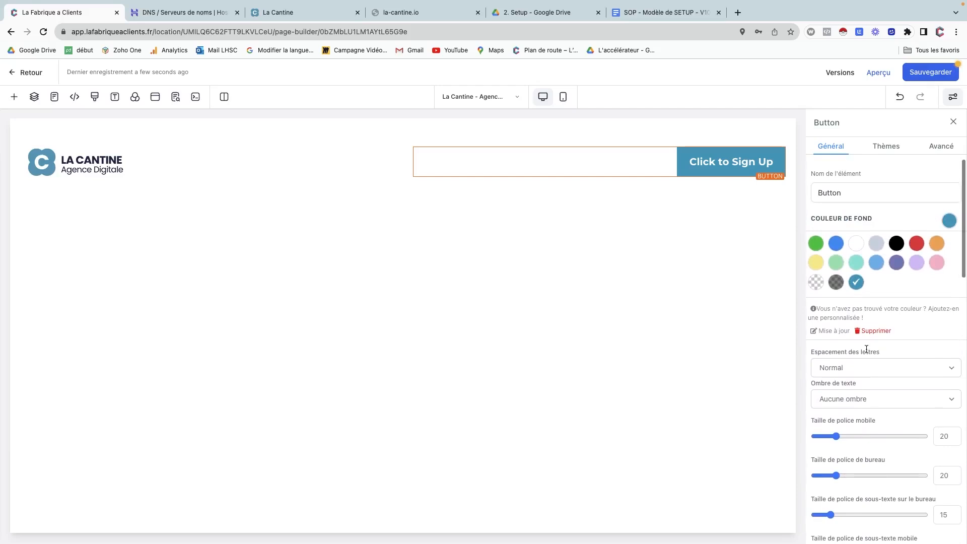
pyautogui.click(843, 186)
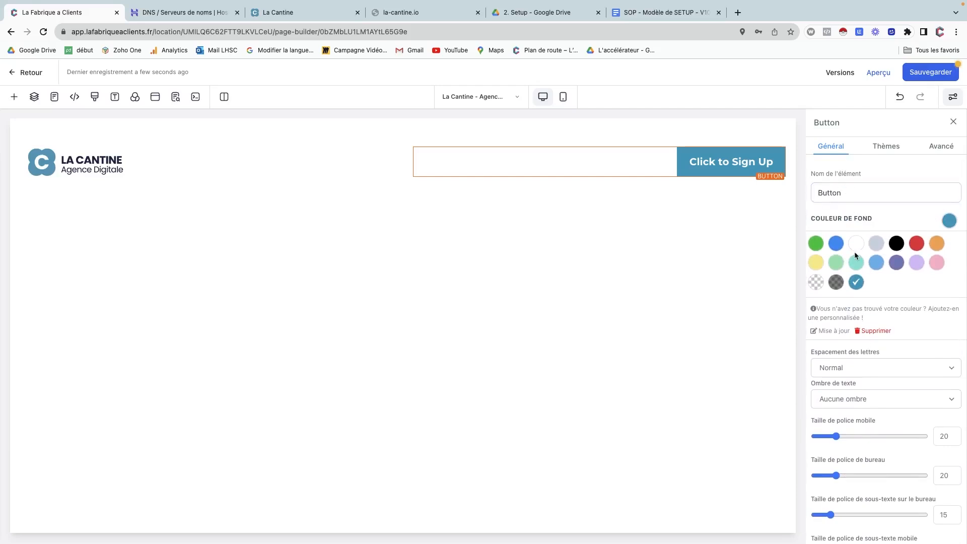
pyautogui.scroll(-4, 854, 251)
pyautogui.scroll(-5, 856, 256)
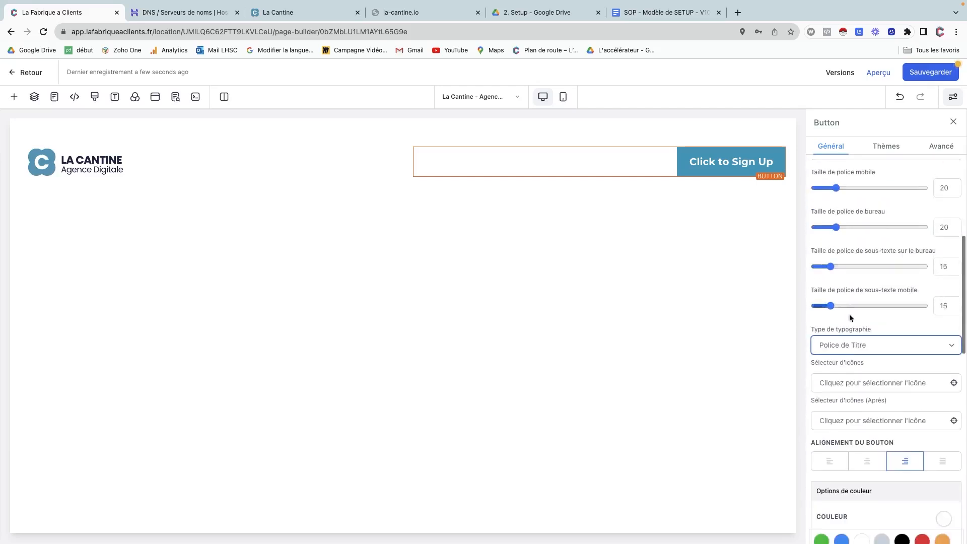
pyautogui.scroll(-12, 860, 420)
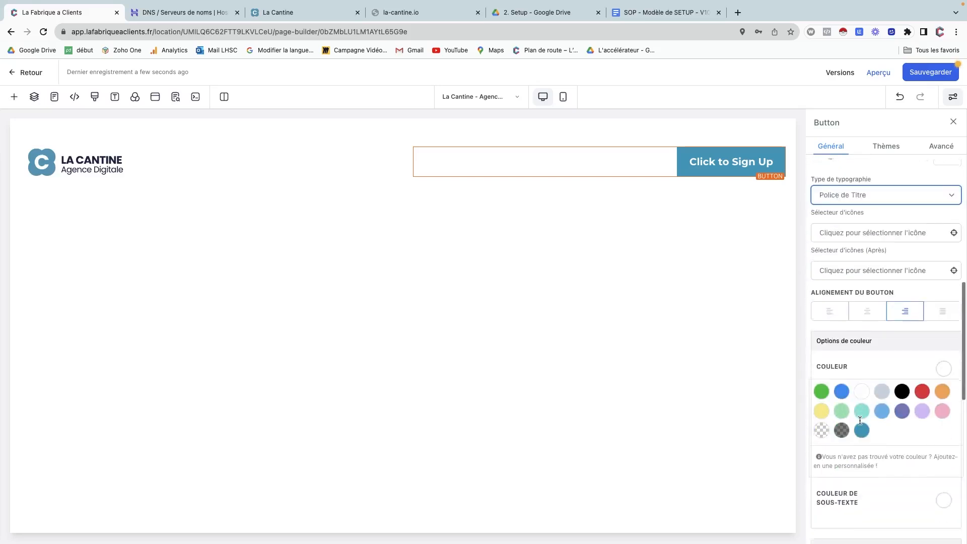
pyautogui.scroll(-10, 859, 420)
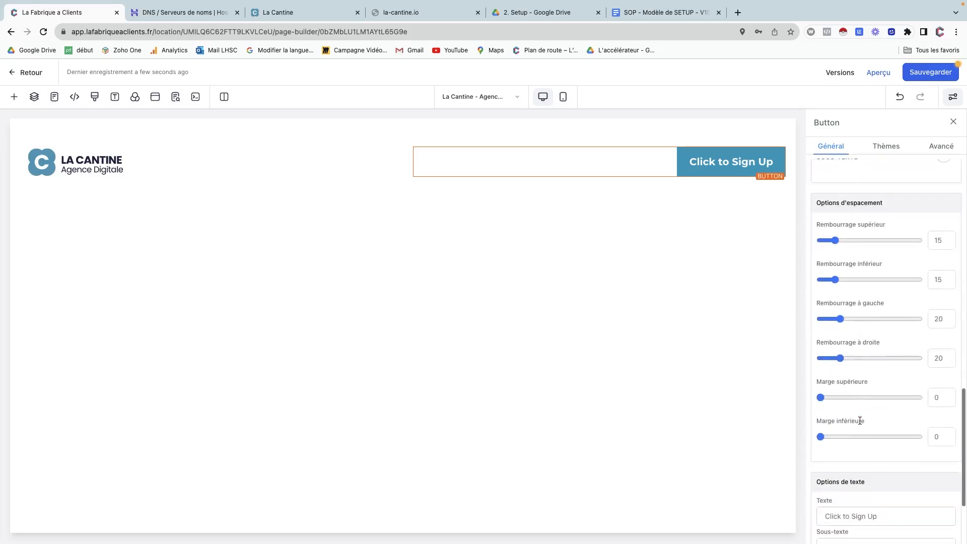
# Relabel the header button from 'Click to Sign Up' to 'Prendre RDV'.
pyautogui.tripleClick(842, 381)
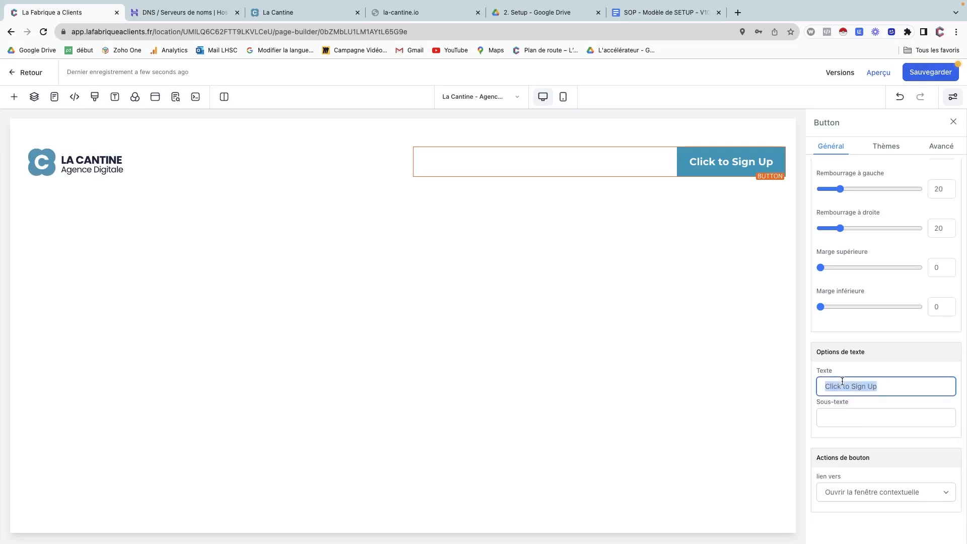
pyautogui.write('Prendre RDV')
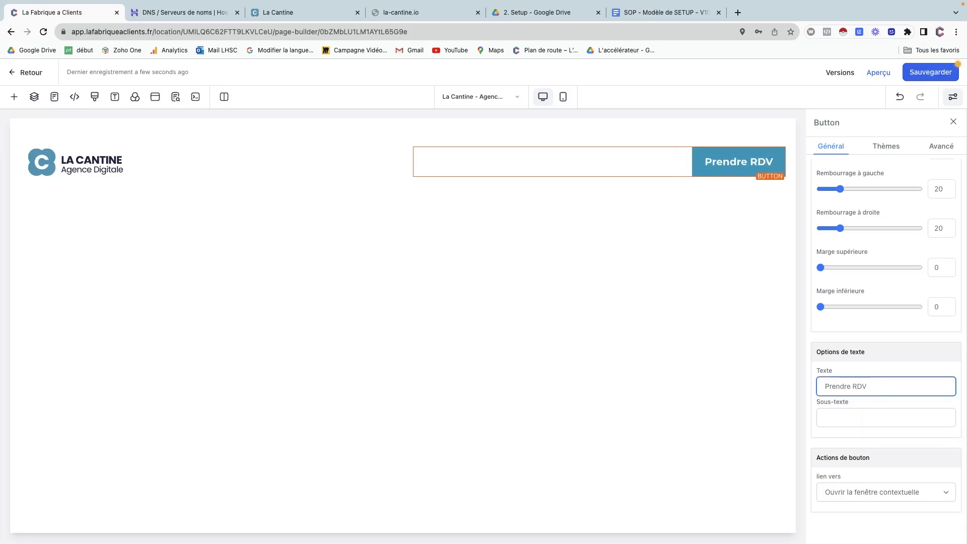
pyautogui.click(521, 251)
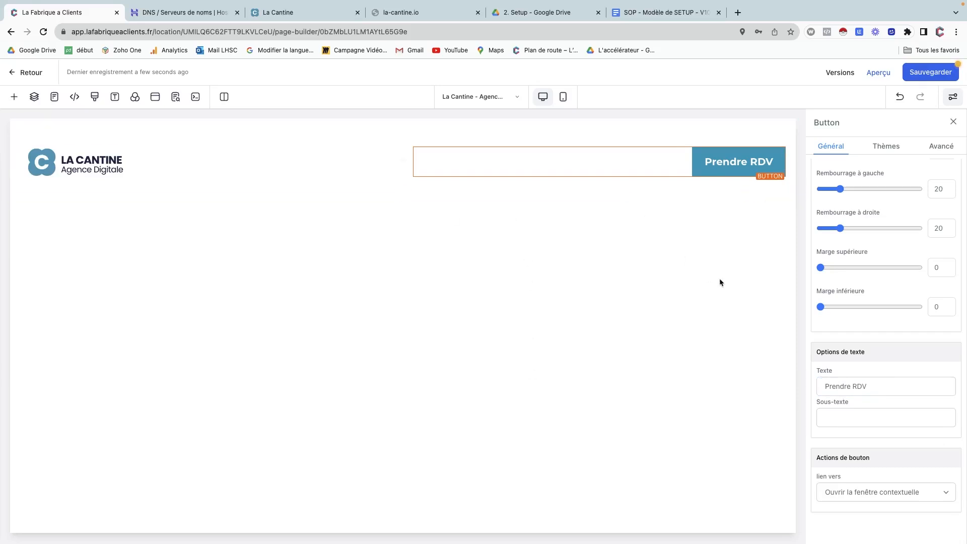
# Save the funnel page, dismiss the SEO metadata panel, and open the Typographie settings.
pyautogui.click(920, 76)
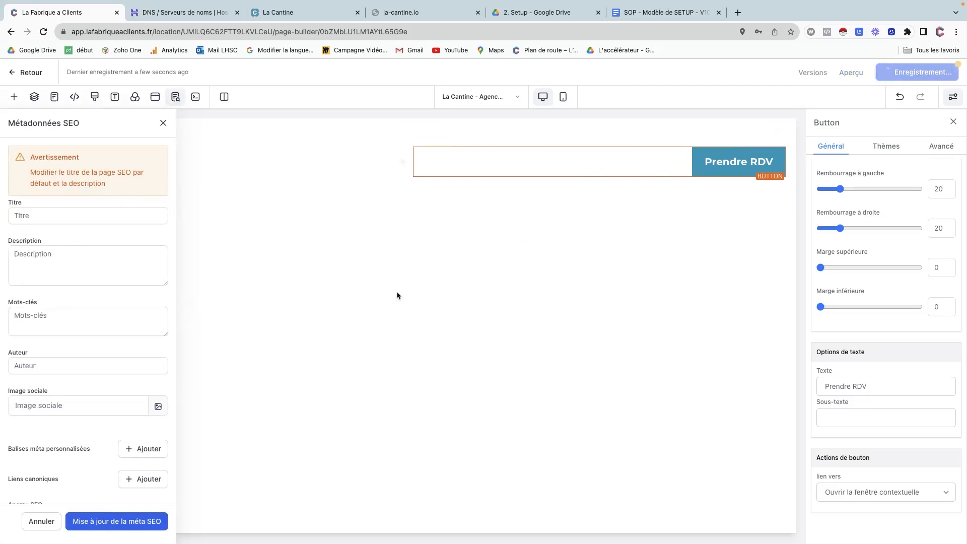
pyautogui.click(43, 521)
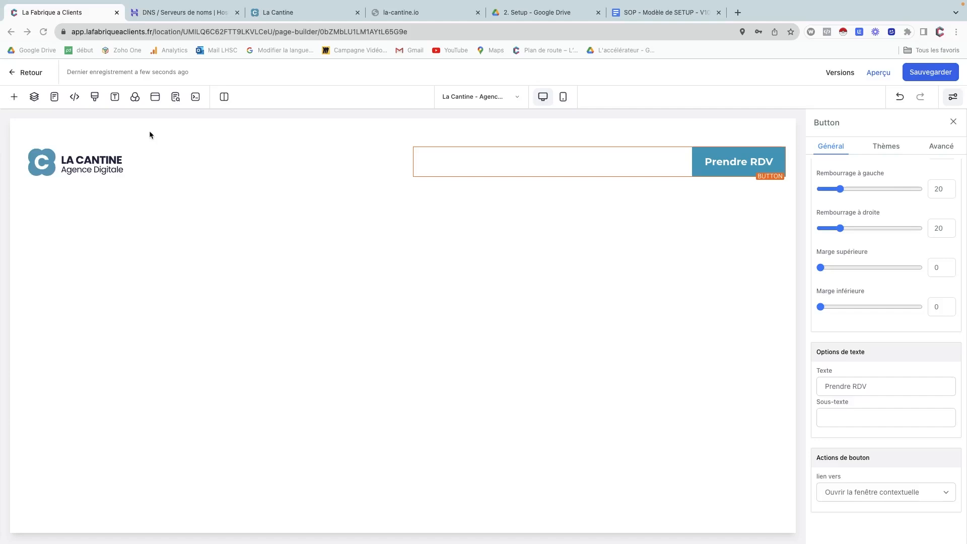
pyautogui.click(124, 115)
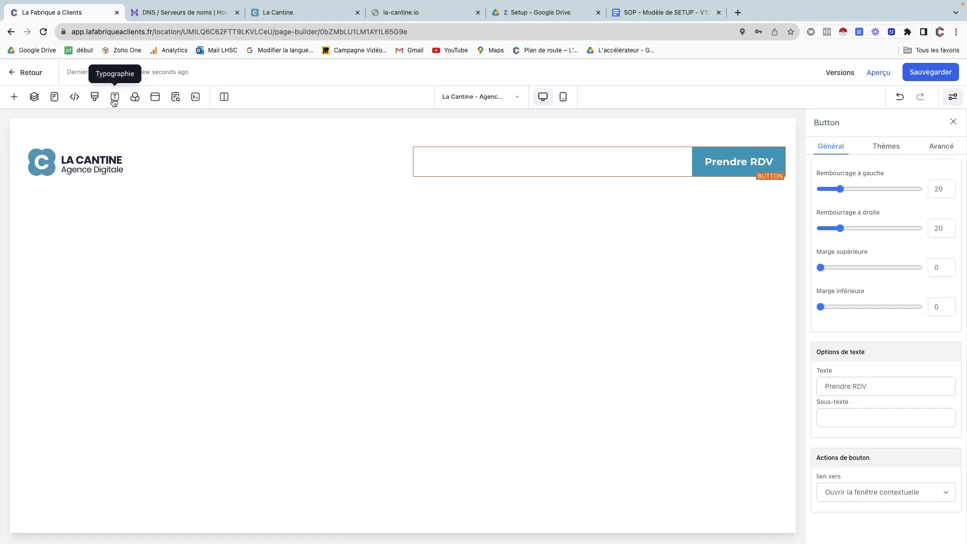
pyautogui.click(114, 98)
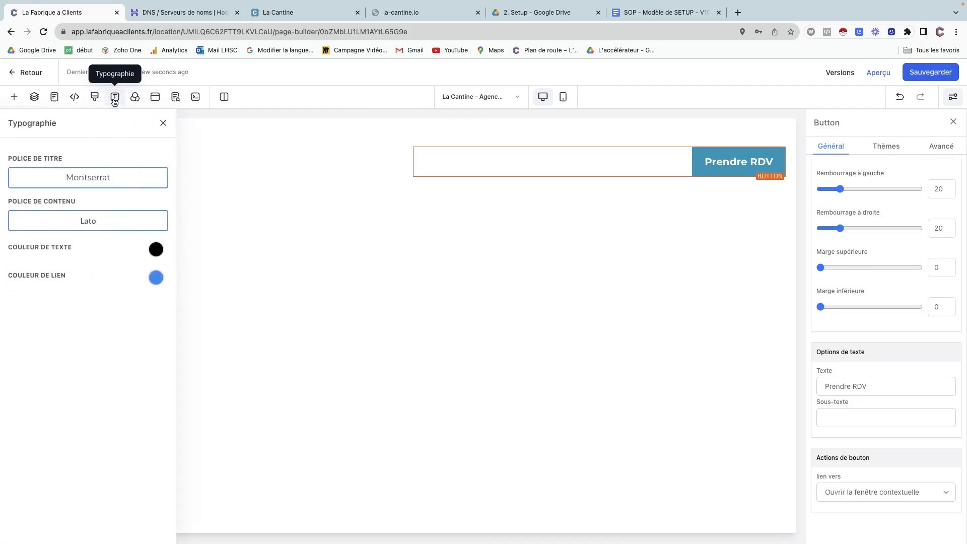
# Change both the title font (Montserrat) and content font (Lato) to Poppins.
pyautogui.click(91, 176)
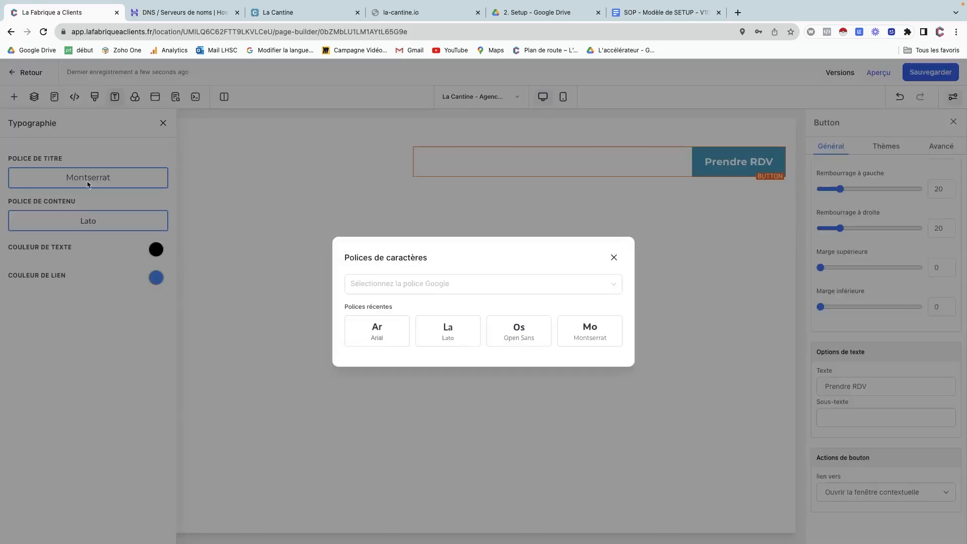
pyautogui.click(407, 285)
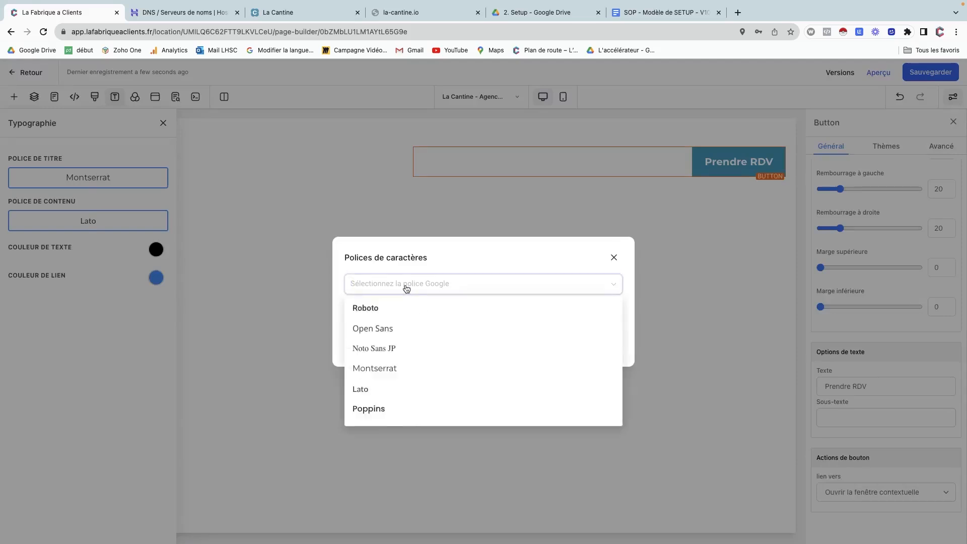
pyautogui.write('popp')
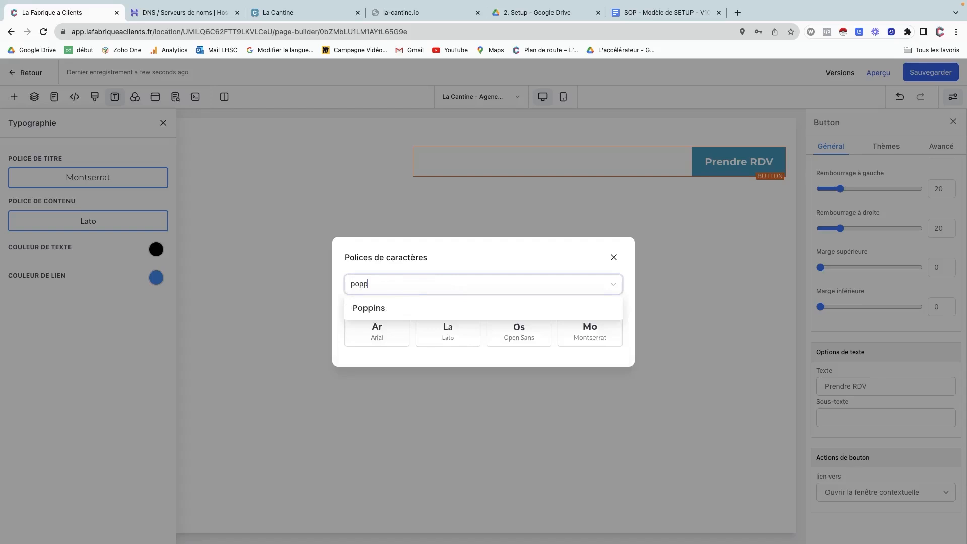
pyautogui.click(403, 308)
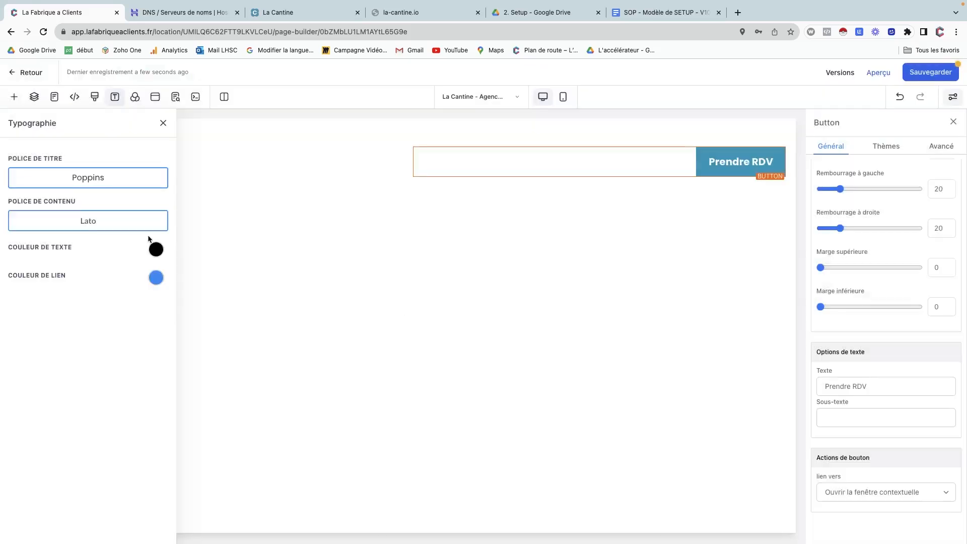
pyautogui.click(86, 221)
pyautogui.click(372, 265)
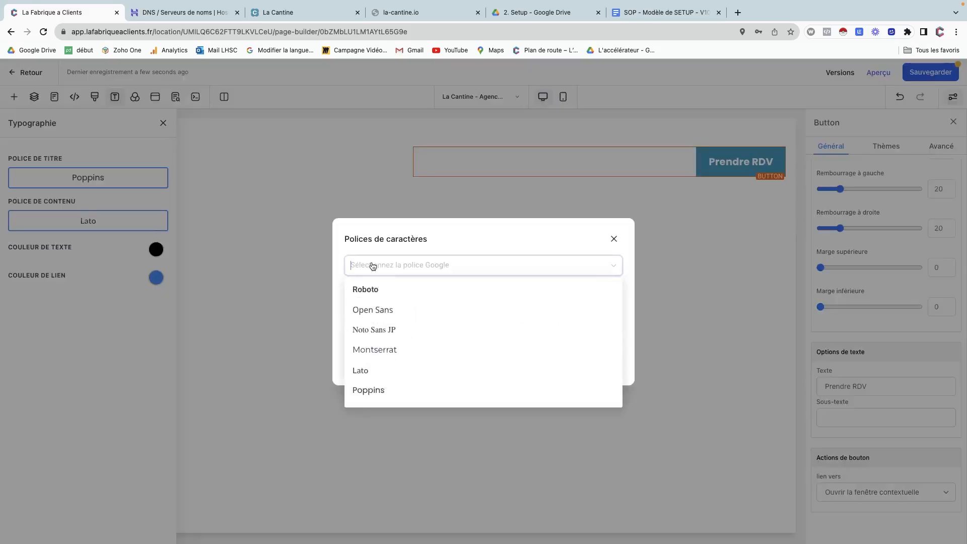
pyautogui.write('pop')
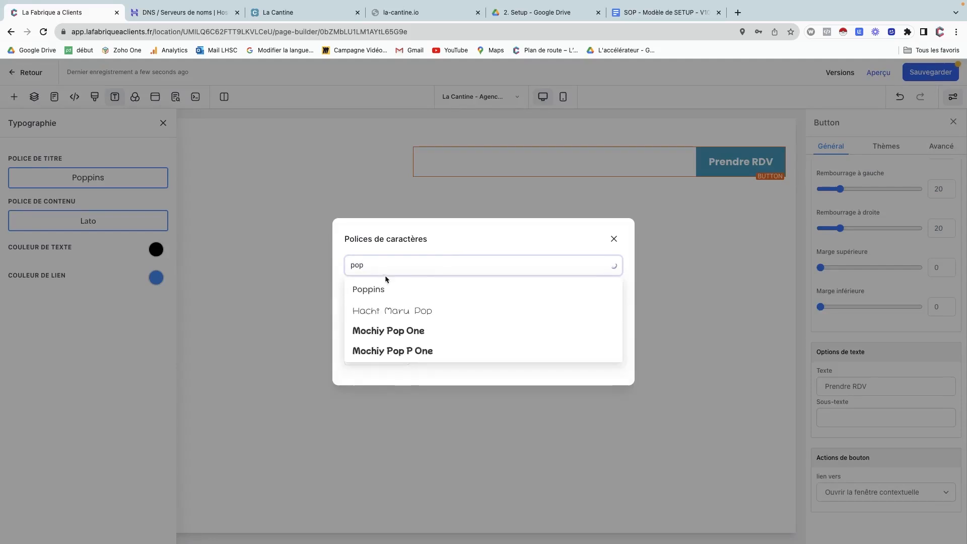
pyautogui.click(383, 288)
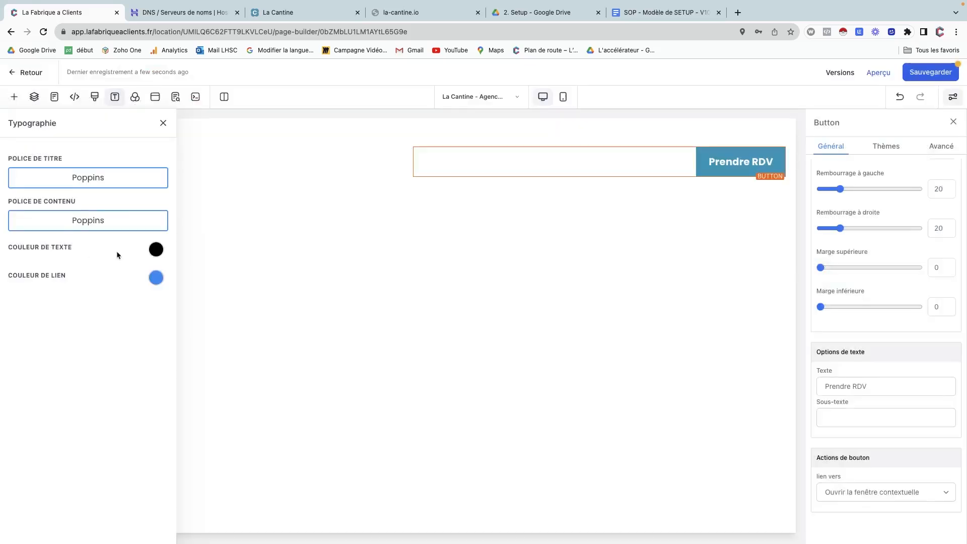
# Copy the text colour hex 333353 from the SOP setup document.
pyautogui.click(157, 250)
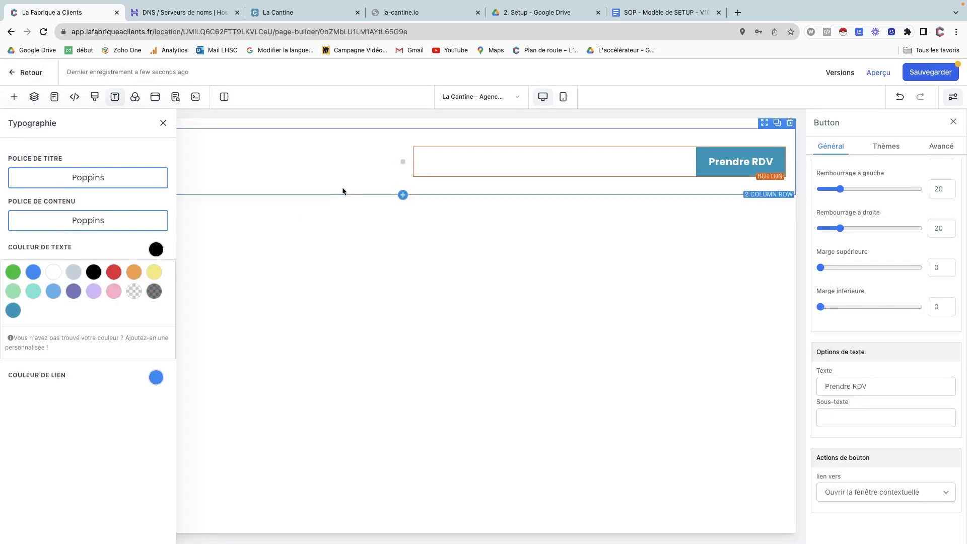
pyautogui.click(665, 12)
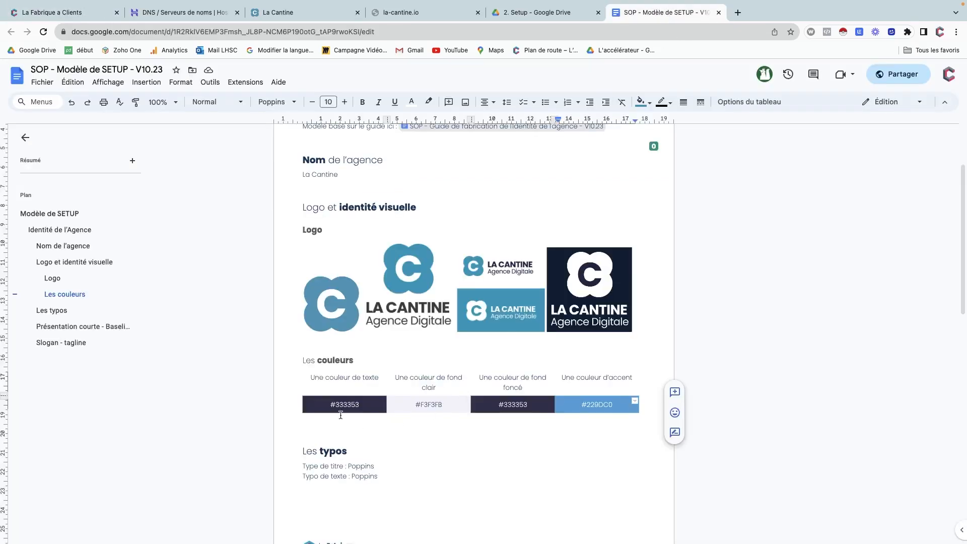
pyautogui.doubleClick(343, 404)
pyautogui.press('super+c')
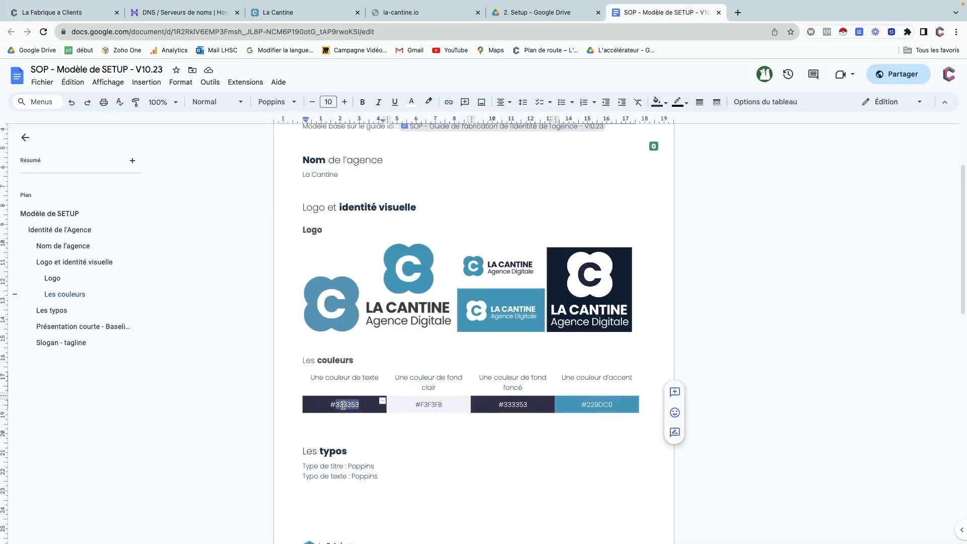
# Add a custom colour 'Couleur texte' (#333353) and apply it as the text colour.
pyautogui.click(58, 13)
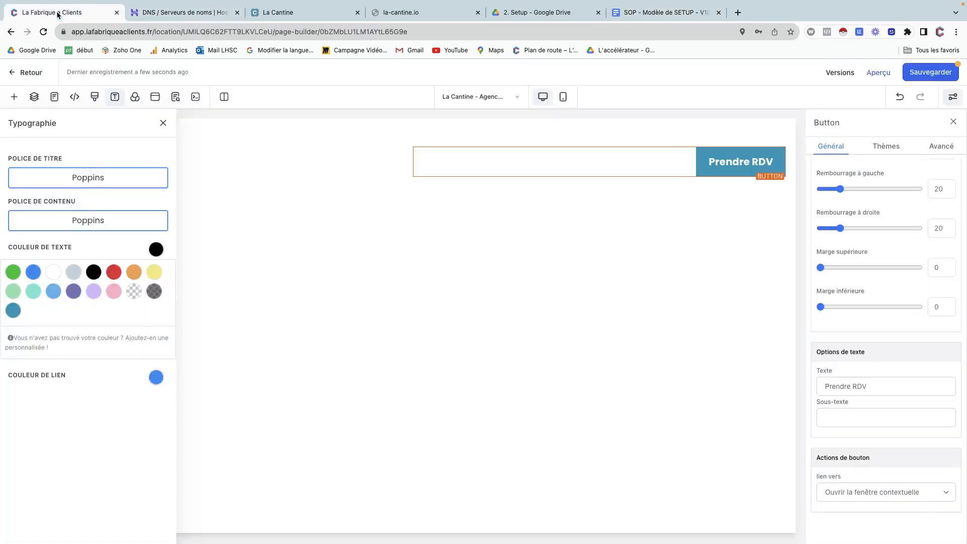
pyautogui.click(34, 345)
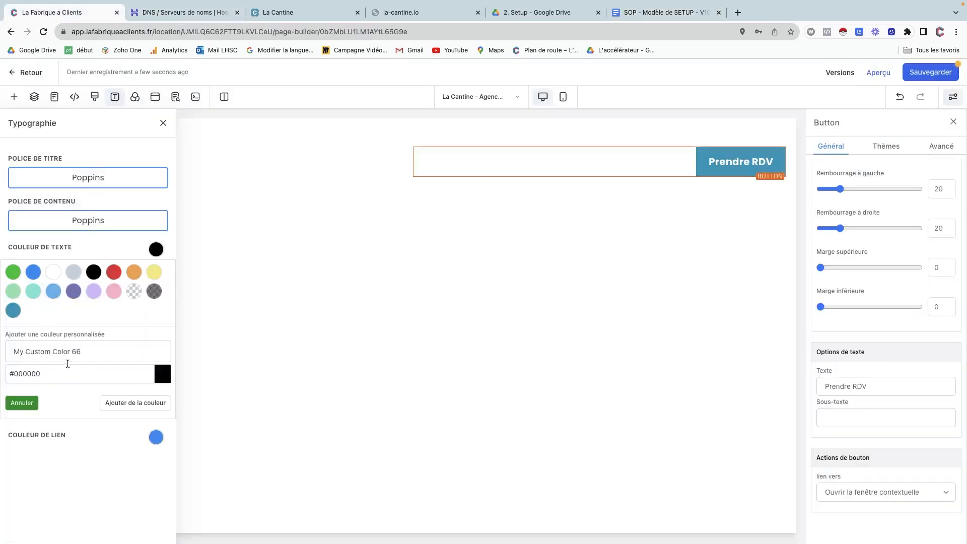
pyautogui.click(54, 357)
pyautogui.doubleClick(45, 371)
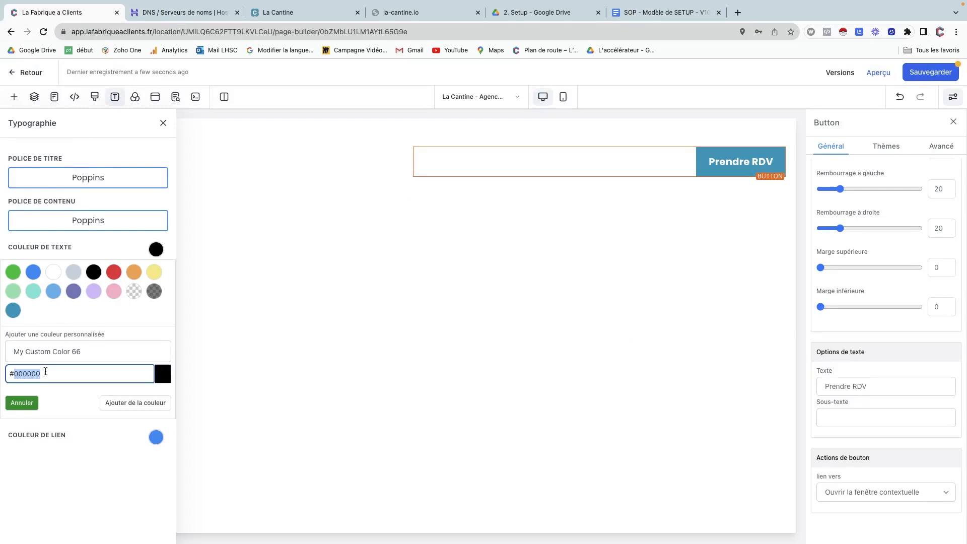
pyautogui.press('super+v')
pyautogui.tripleClick(47, 354)
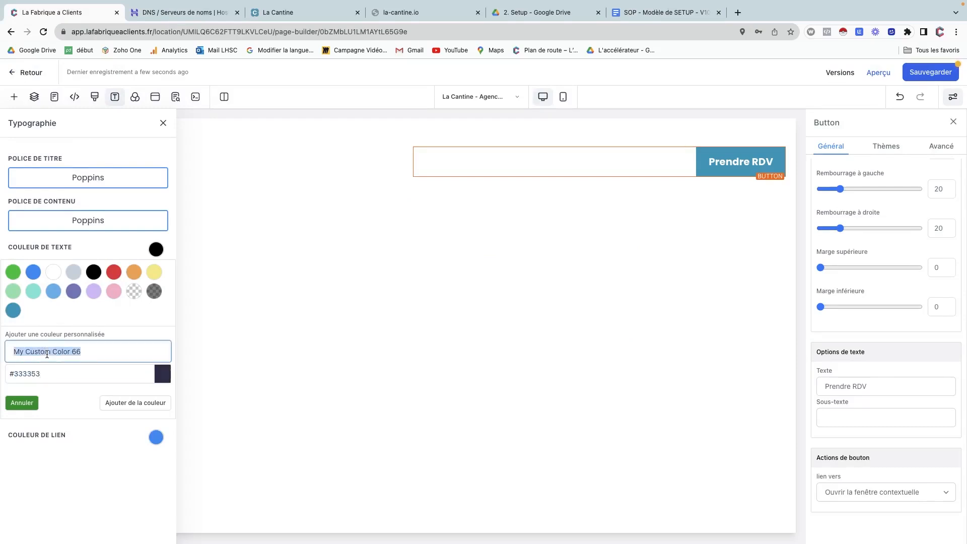
pyautogui.write('Couleur texte')
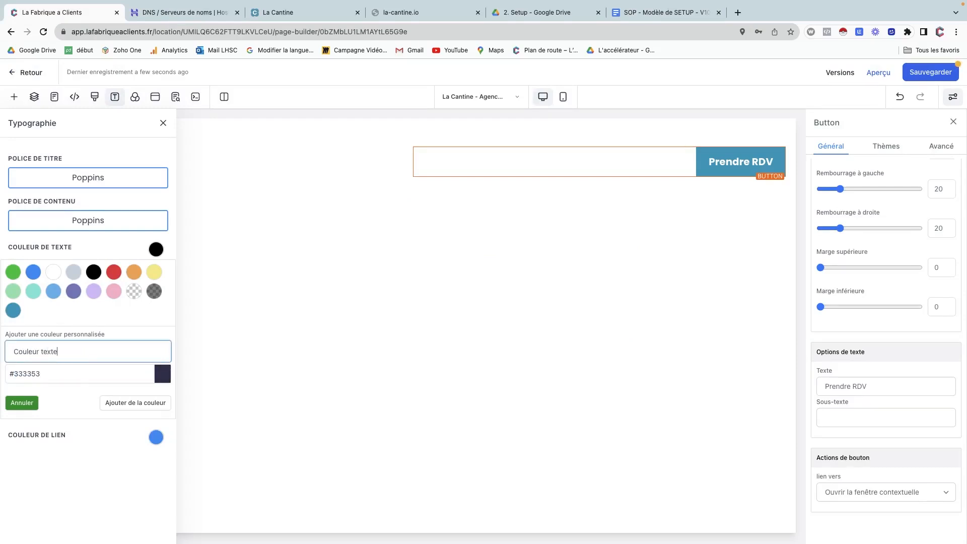
pyautogui.click(113, 402)
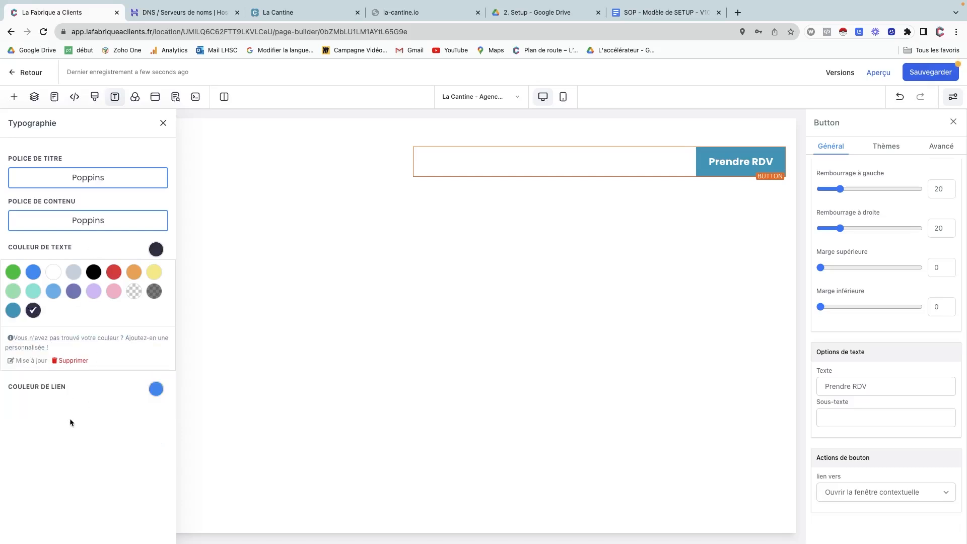
# Apply the #333353 swatch as the link colour and close the typography settings.
pyautogui.click(156, 390)
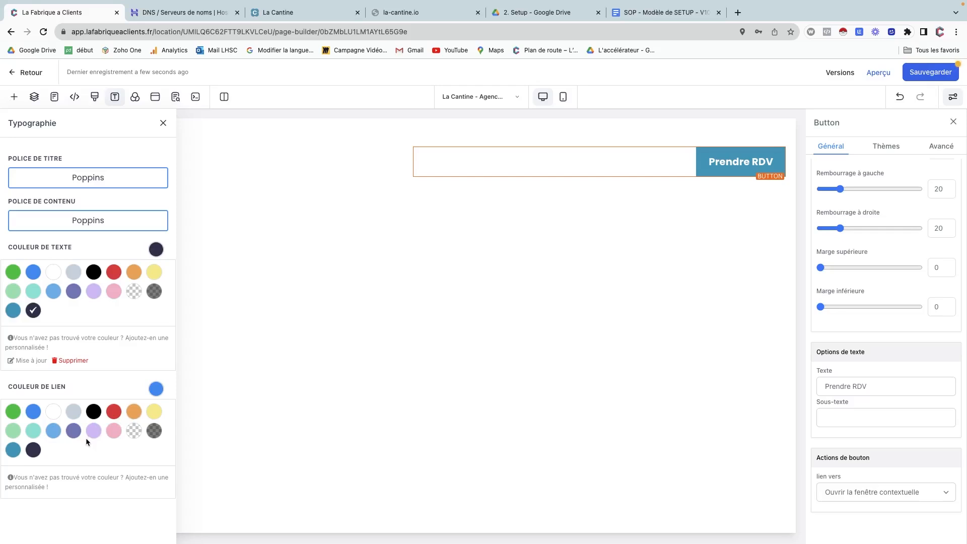
pyautogui.click(35, 452)
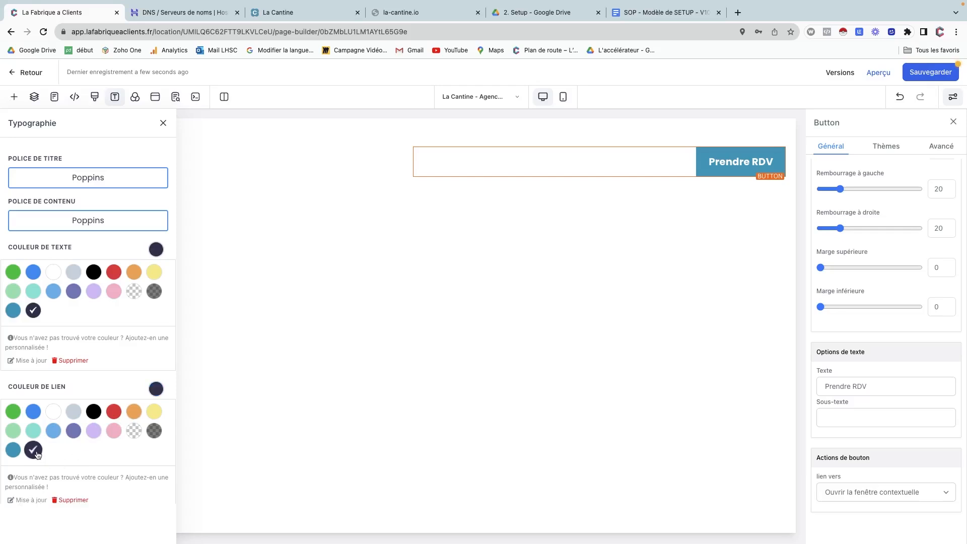
pyautogui.scroll(-1, 148, 365)
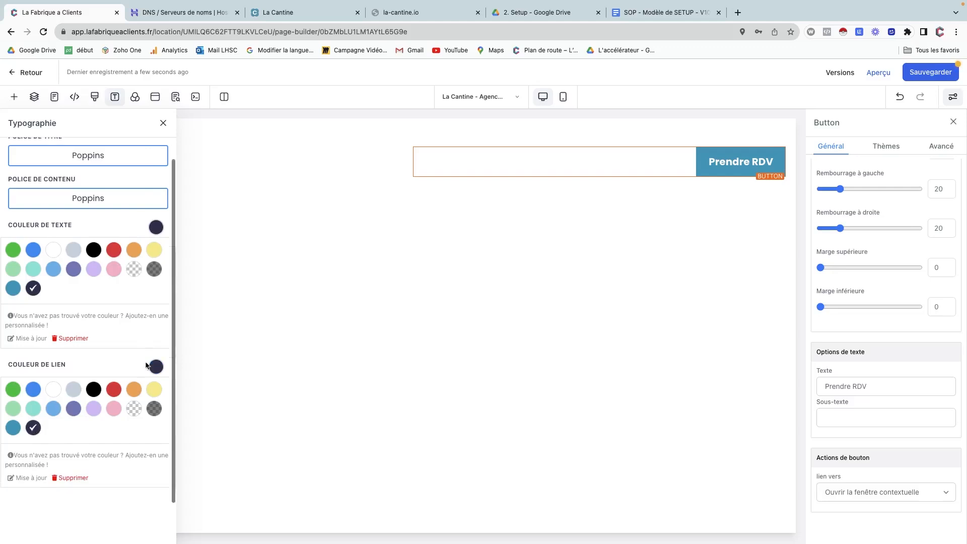
pyautogui.click(164, 124)
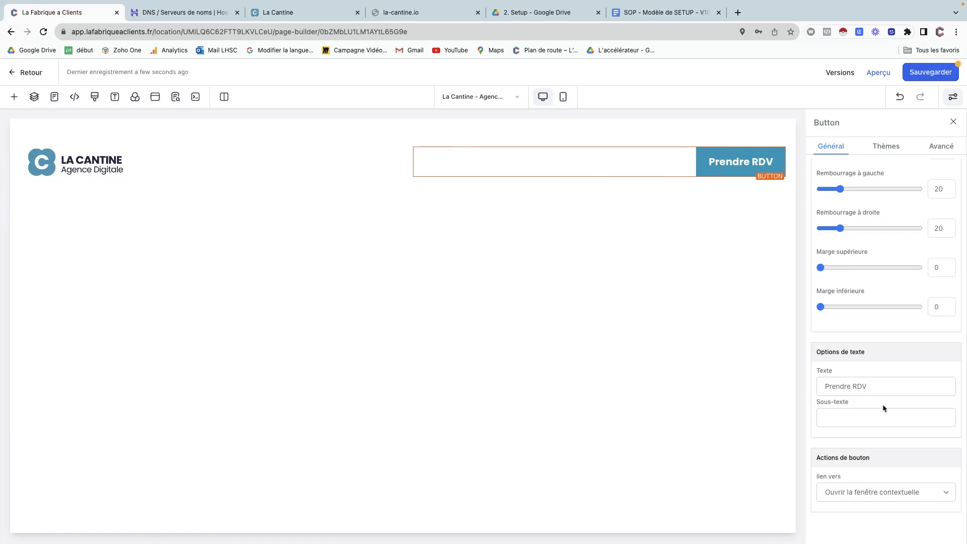
pyautogui.scroll(10, 882, 404)
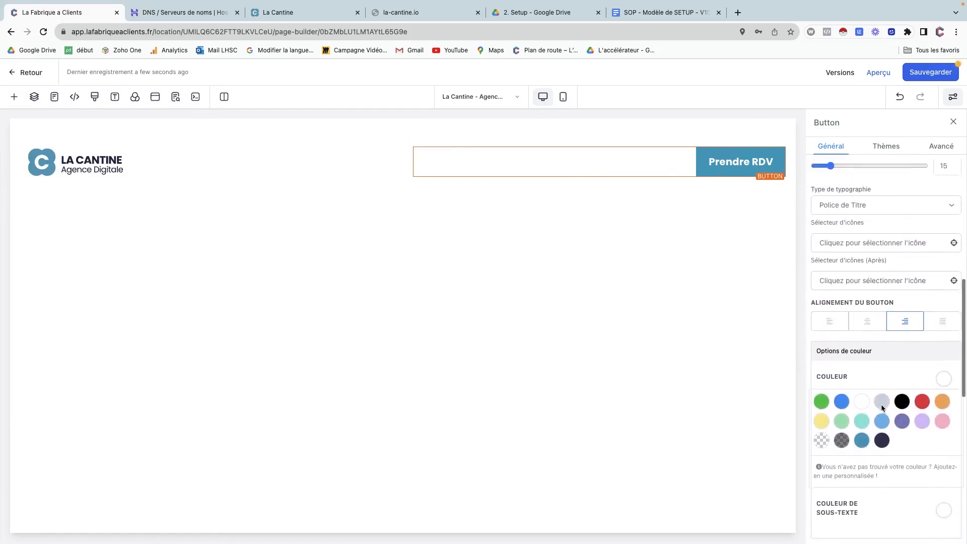
pyautogui.scroll(1, 883, 407)
pyautogui.scroll(2, 882, 407)
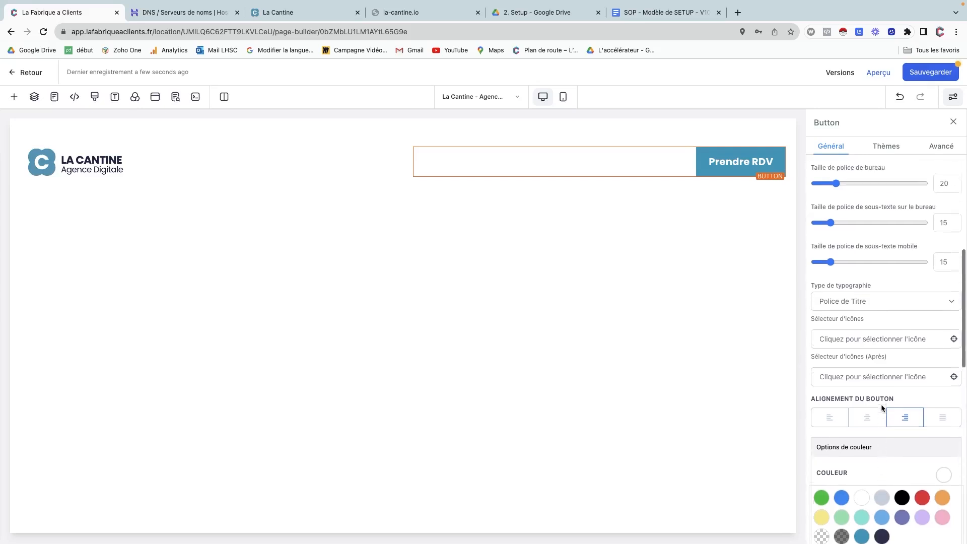
pyautogui.scroll(1, 880, 404)
pyautogui.click(864, 334)
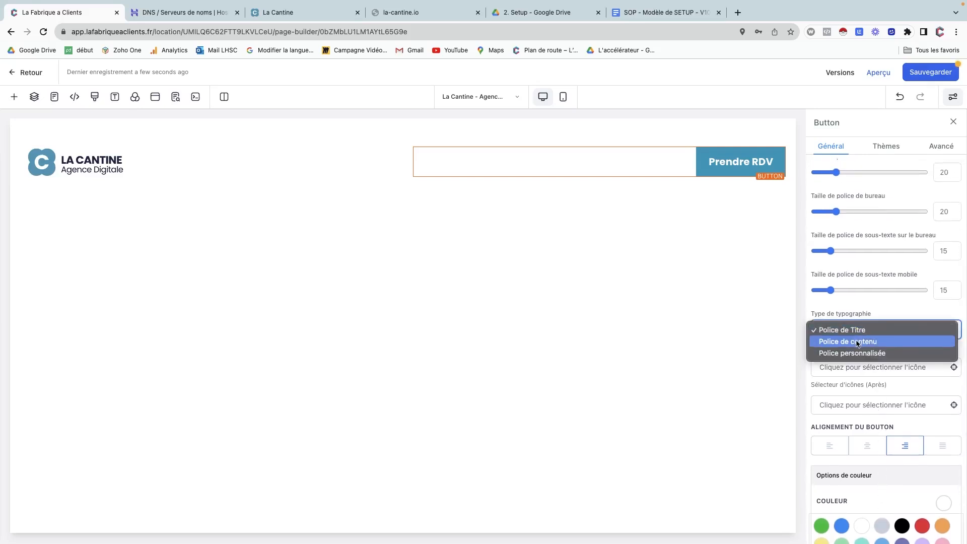
pyautogui.click(858, 342)
pyautogui.click(858, 330)
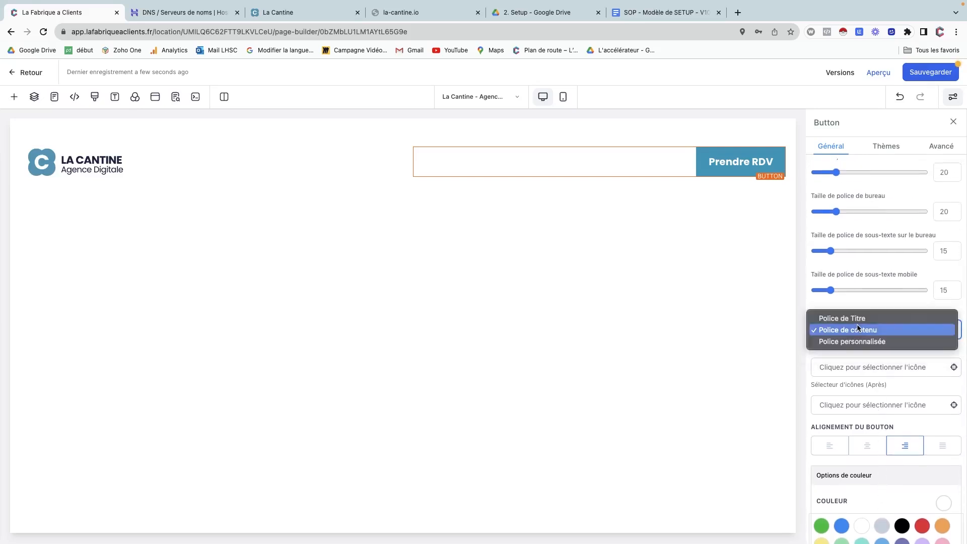
pyautogui.click(856, 318)
pyautogui.click(856, 328)
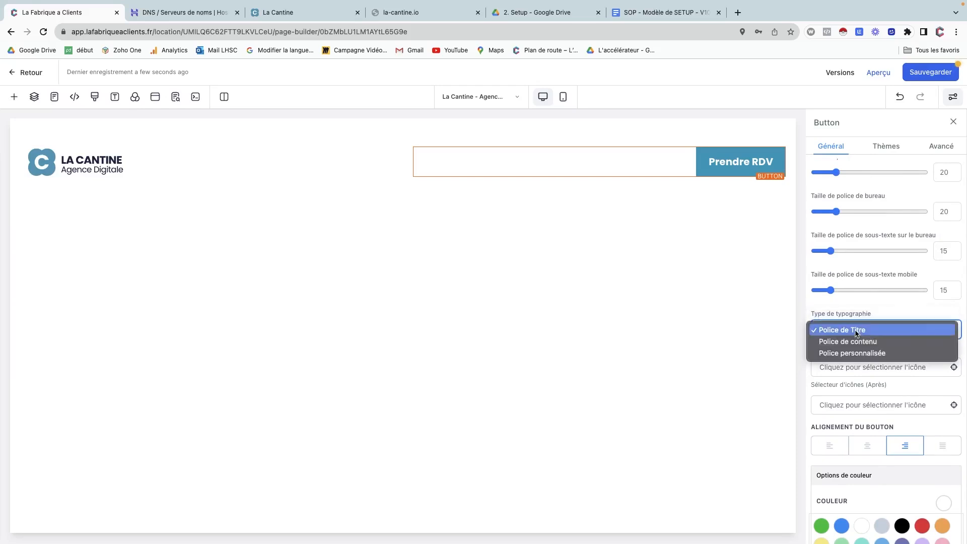
pyautogui.click(849, 353)
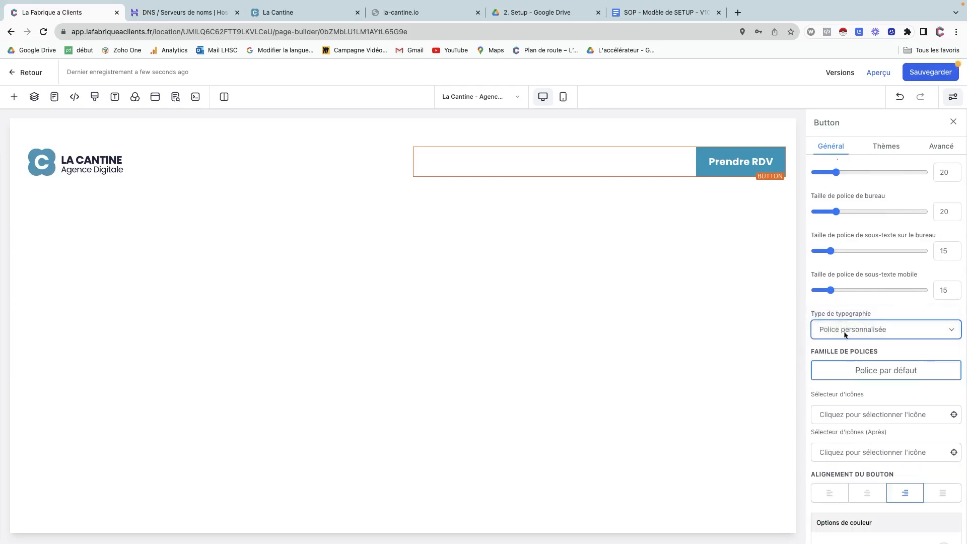
pyautogui.click(854, 371)
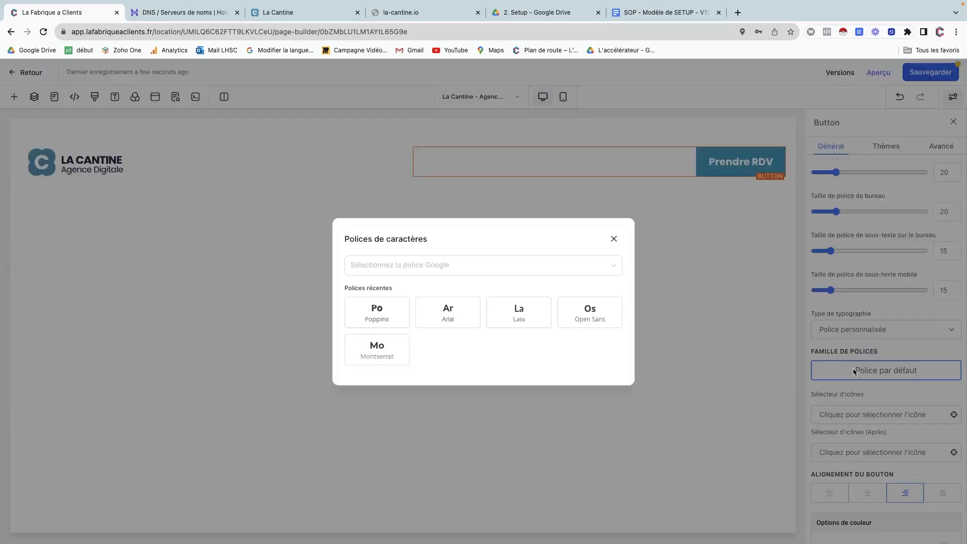
pyautogui.click(393, 311)
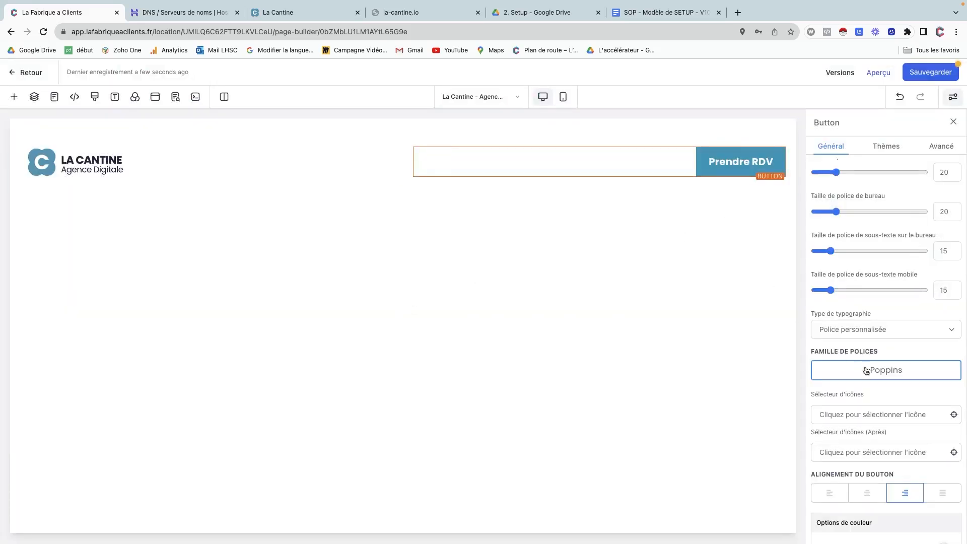
pyautogui.click(870, 330)
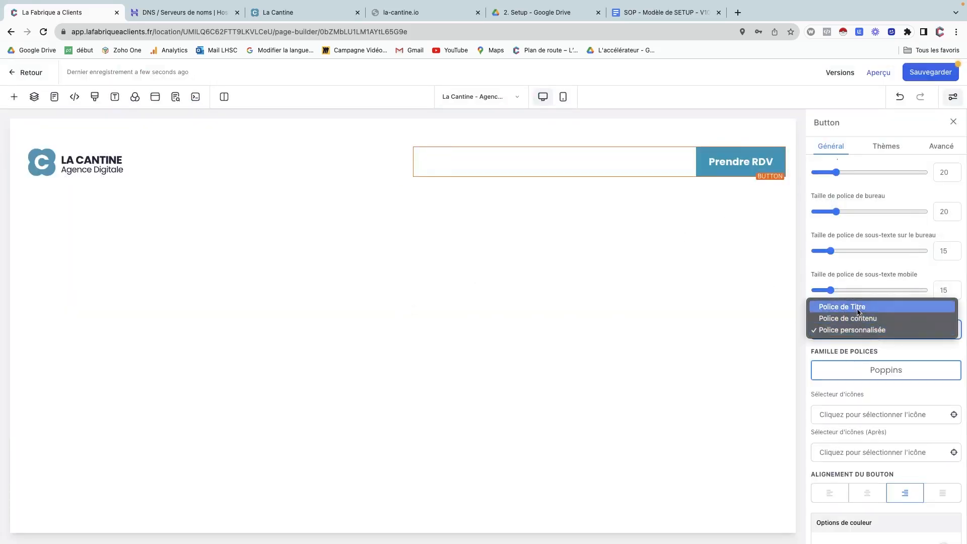
pyautogui.click(857, 307)
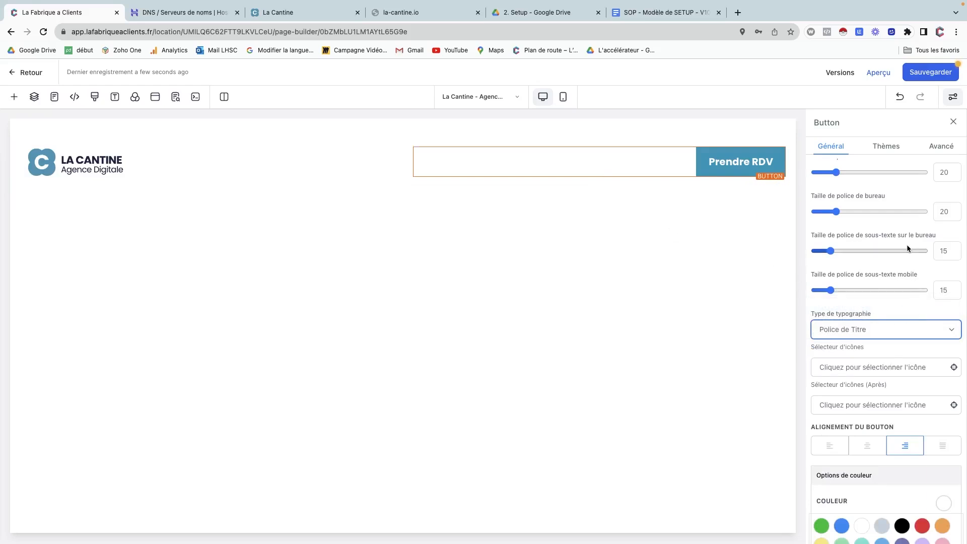
pyautogui.click(946, 252)
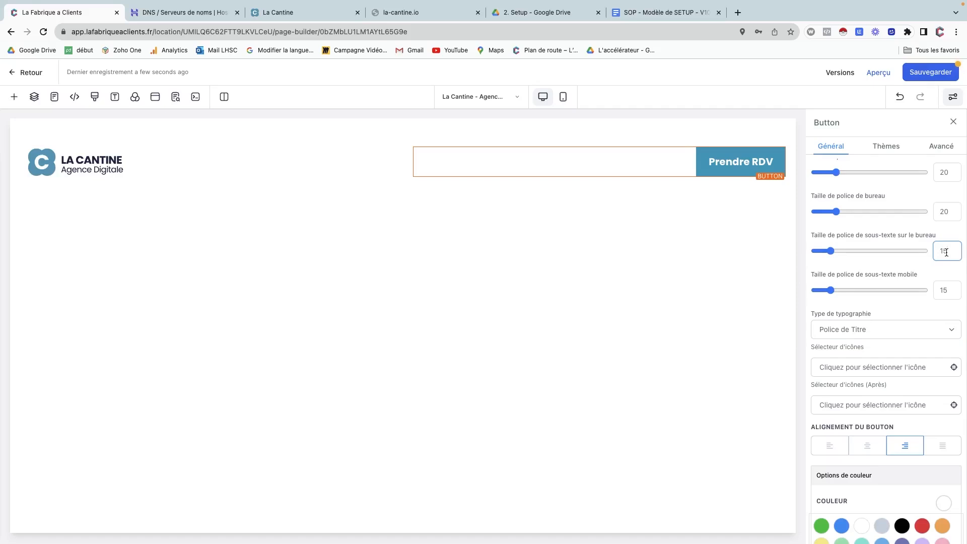
pyautogui.scroll(1, 947, 252)
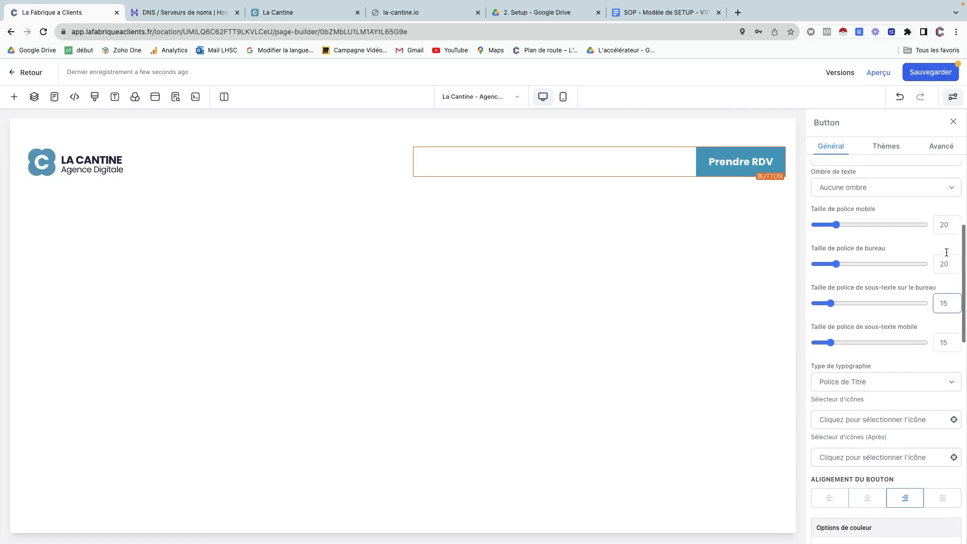
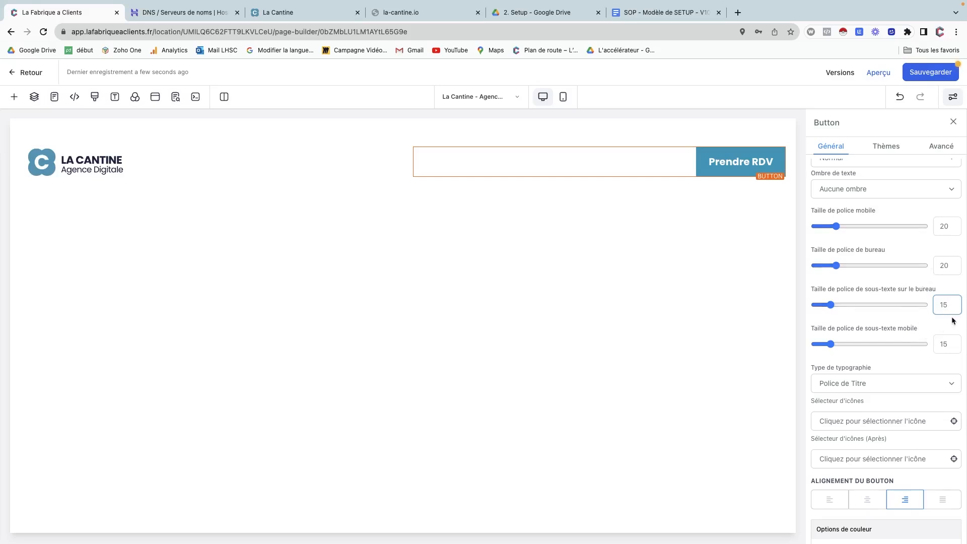
# Set the Prendre RDV button's desktop font size to 16 and leave its sub-text empty.
pyautogui.doubleClick(943, 267)
pyautogui.write('16')
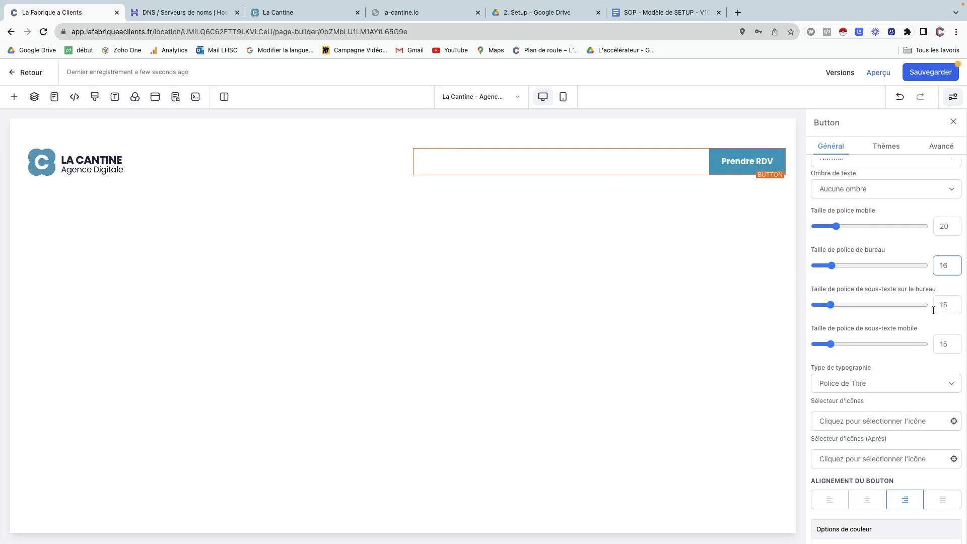
pyautogui.scroll(-8, 869, 235)
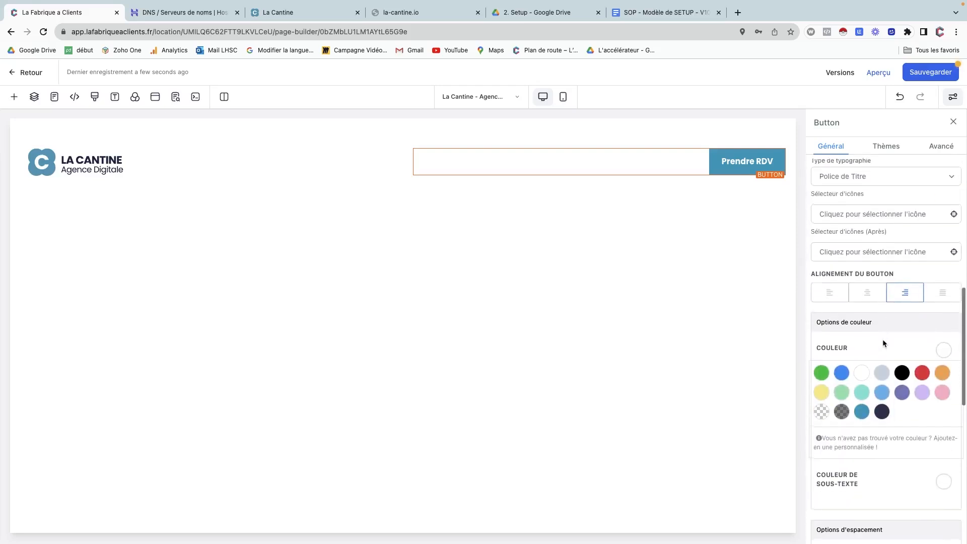
pyautogui.scroll(-6, 874, 316)
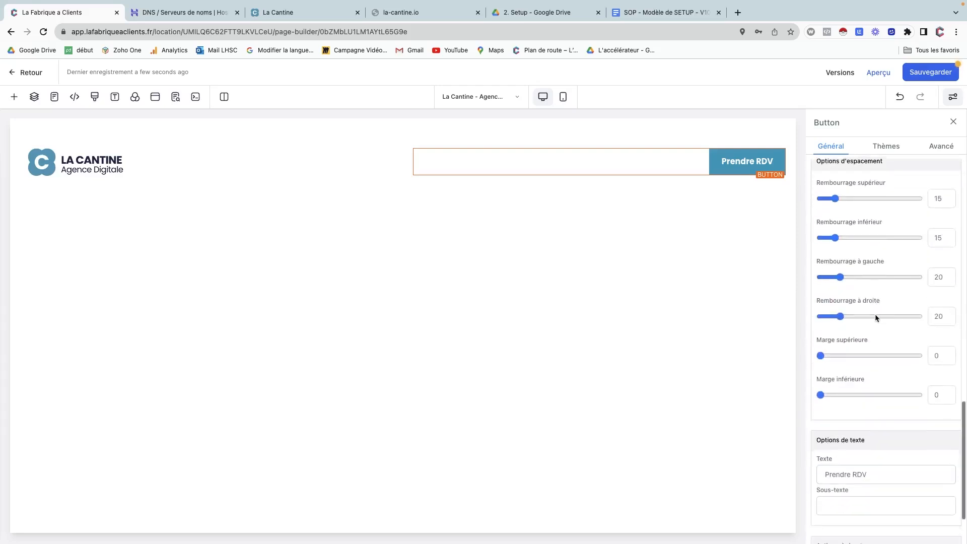
pyautogui.click(844, 417)
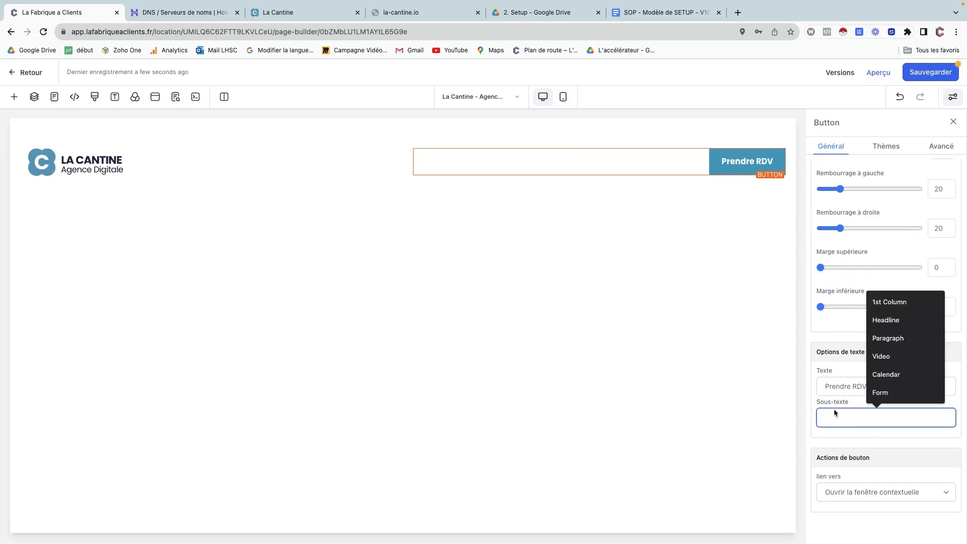
pyautogui.write('mihfzadqsmili')
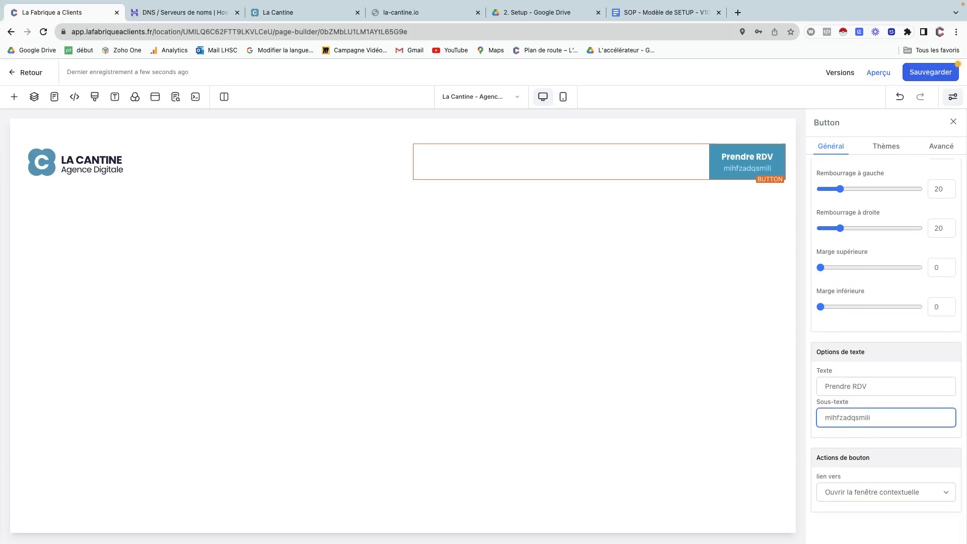
pyautogui.write('mlzaq,ml')
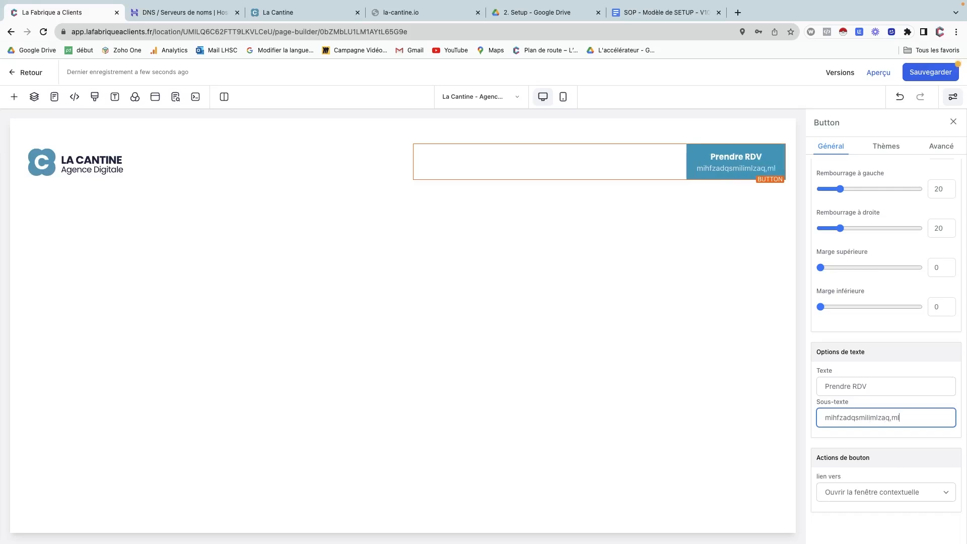
pyautogui.press('BackSpace')
pyautogui.press('BackSpace')
pyautogui.press('BackSpace')
pyautogui.press('BackSpace')
pyautogui.press('BackSpace')
pyautogui.press('BackSpace')
pyautogui.press('BackSpace')
pyautogui.press('BackSpace')
pyautogui.press('BackSpace')
pyautogui.press('BackSpace')
pyautogui.press('BackSpace')
pyautogui.press('BackSpace')
pyautogui.press('BackSpace')
pyautogui.press('BackSpace')
pyautogui.press('BackSpace')
pyautogui.press('BackSpace')
pyautogui.press('BackSpace')
pyautogui.press('BackSpace')
pyautogui.press('BackSpace')
pyautogui.press('BackSpace')
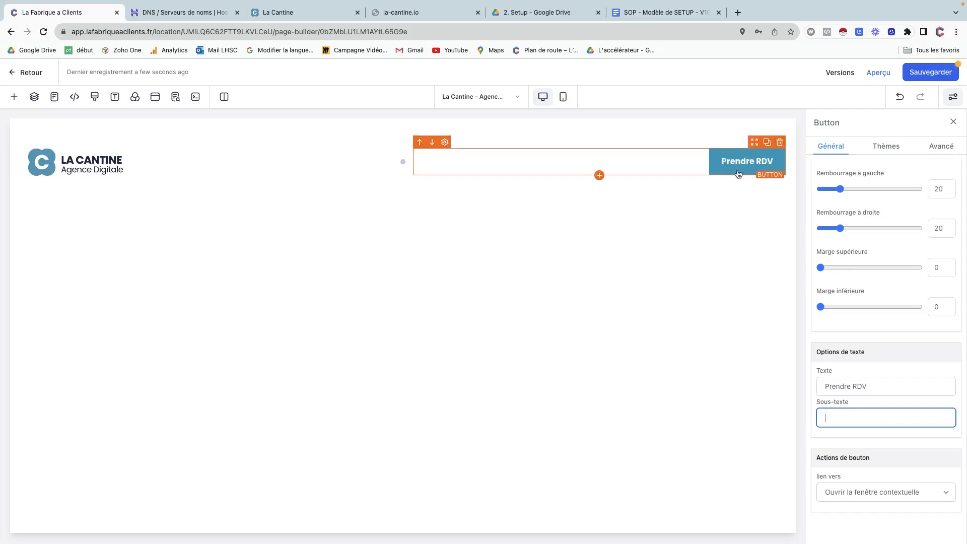
pyautogui.scroll(10, 874, 351)
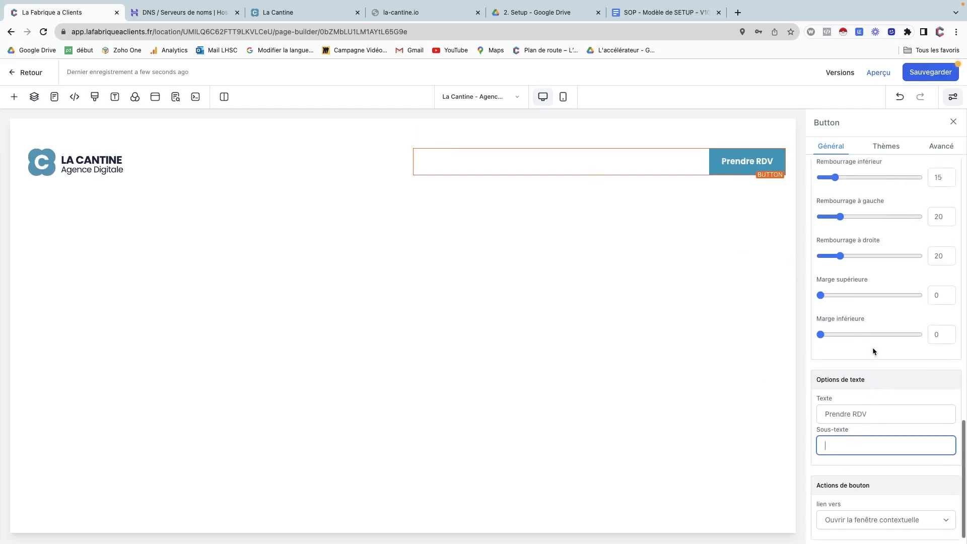
pyautogui.scroll(-5, 874, 351)
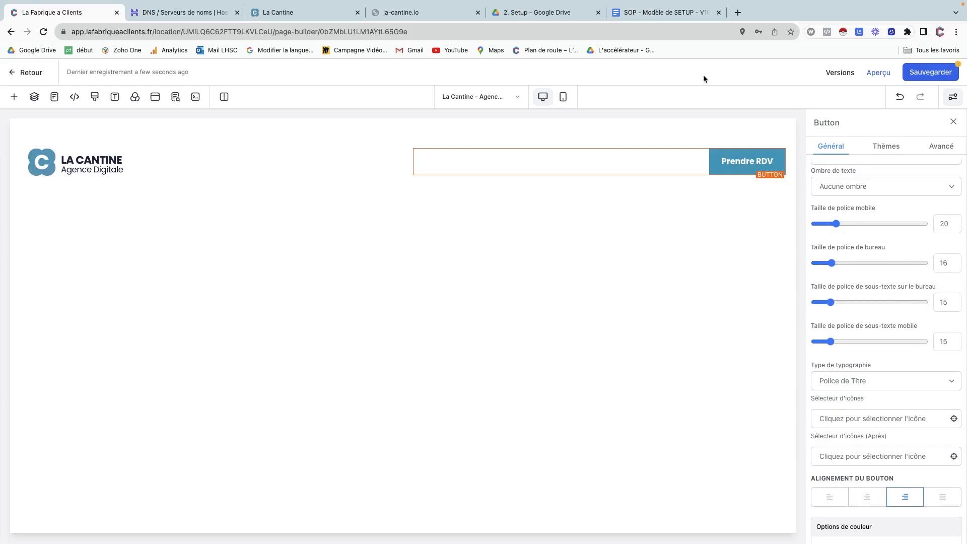
# In mobile preview, set the button's mobile font size to 16, then return to desktop view.
pyautogui.click(565, 97)
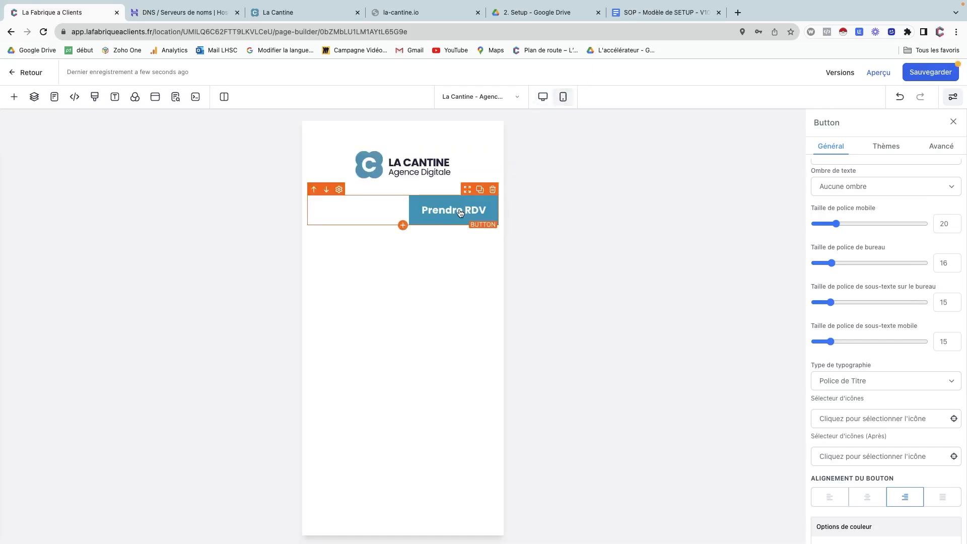
pyautogui.doubleClick(943, 224)
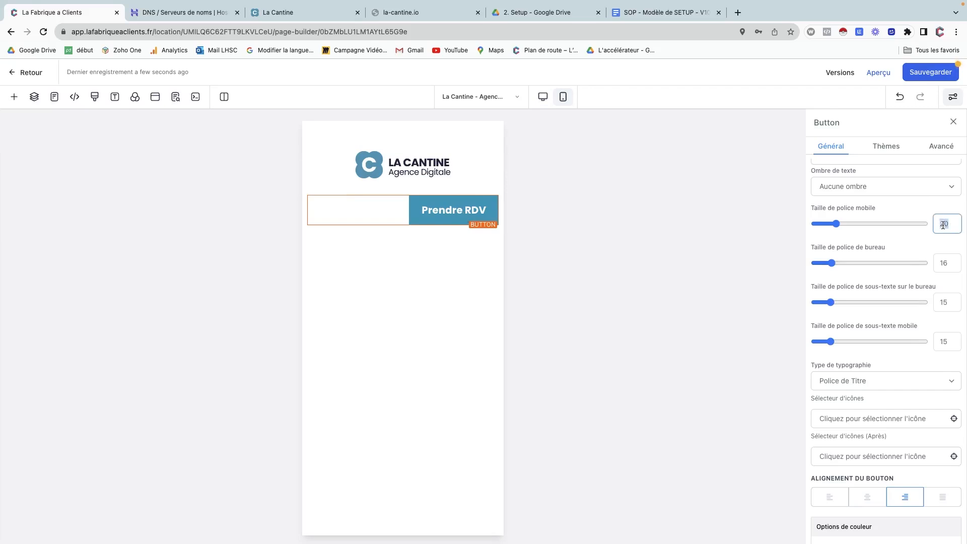
pyautogui.write('16')
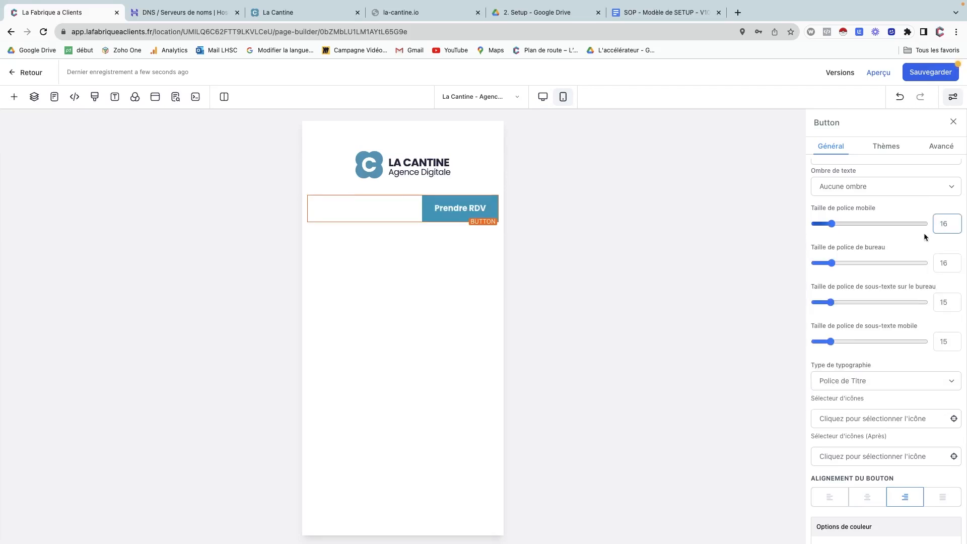
pyautogui.click(543, 96)
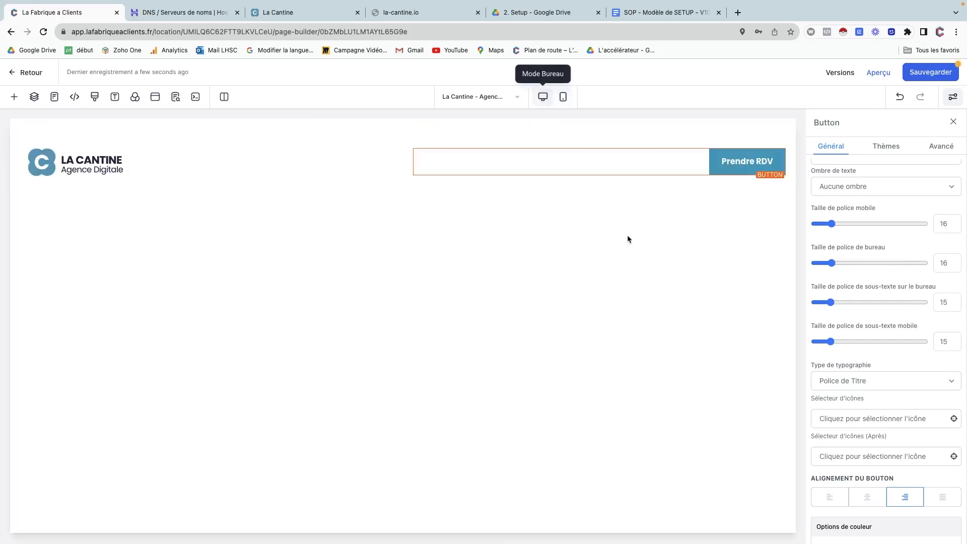
pyautogui.click(56, 125)
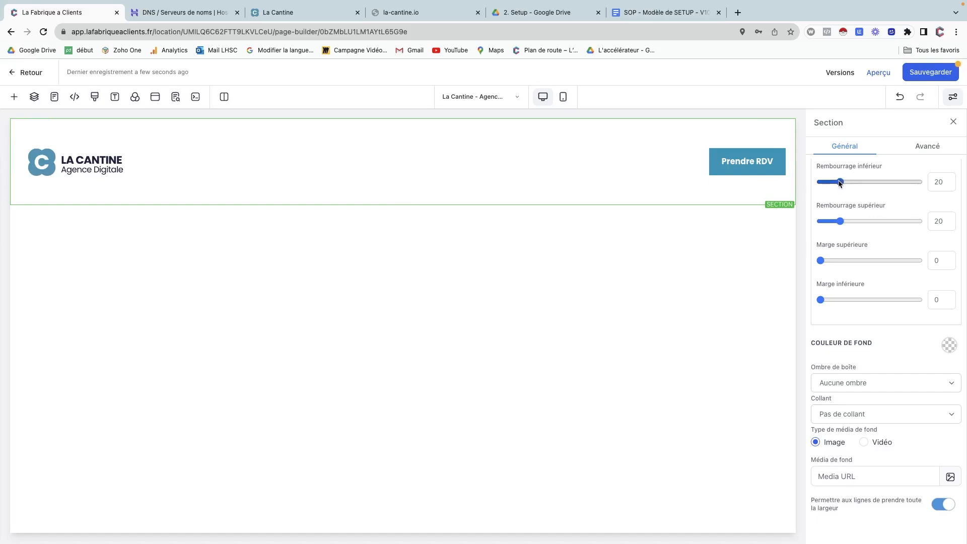
# Set the header section's top and bottom padding to 0 and select its 2 Column Row.
pyautogui.moveTo(840, 183); pyautogui.dragTo(819, 183)
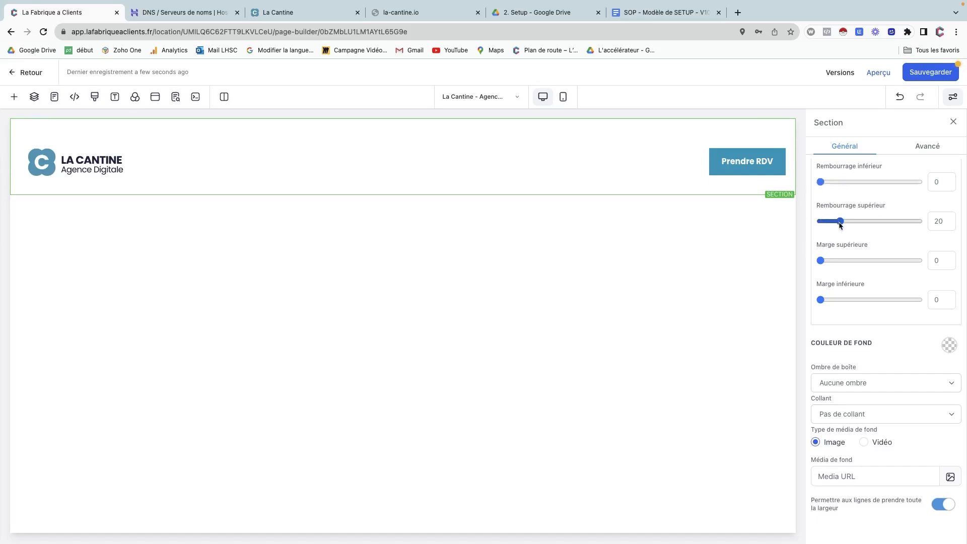
pyautogui.moveTo(840, 221); pyautogui.dragTo(812, 229)
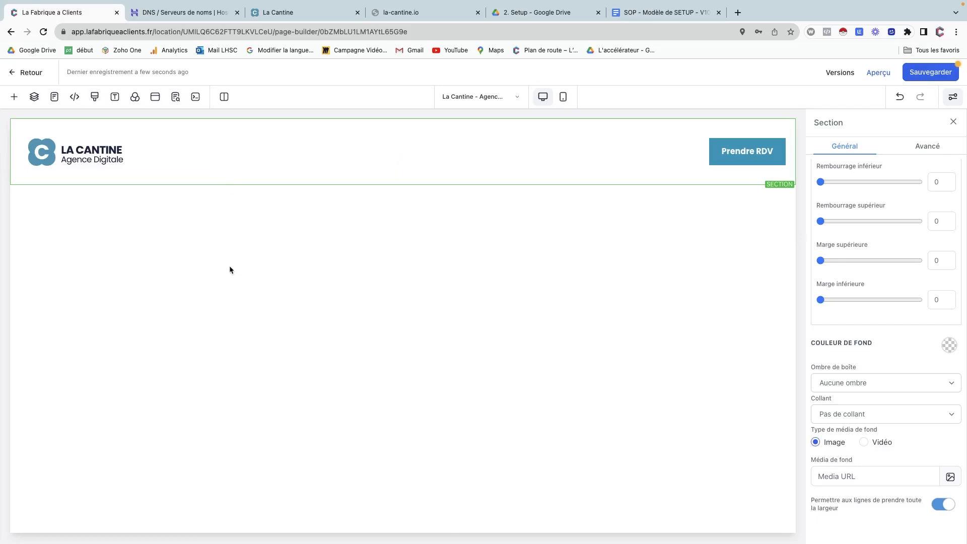
pyautogui.click(33, 97)
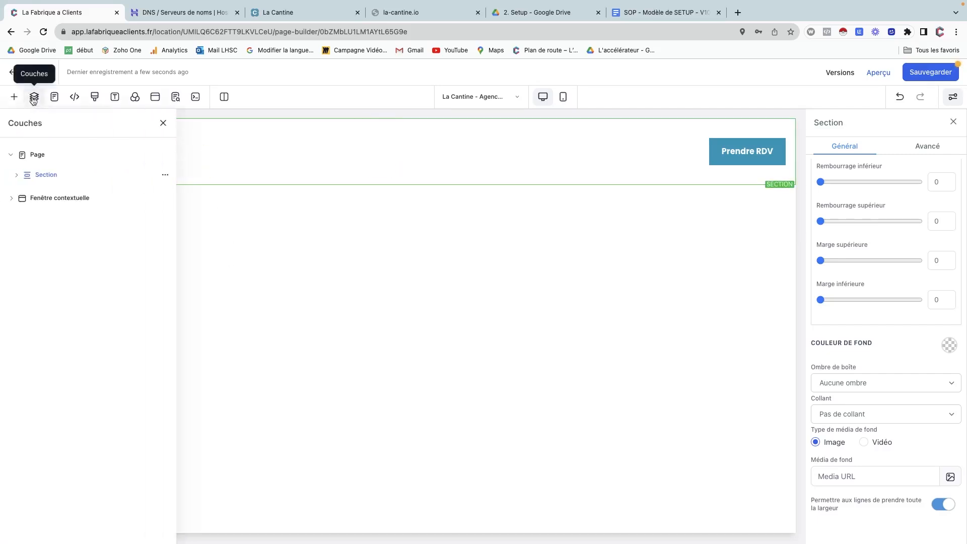
pyautogui.click(17, 175)
pyautogui.click(43, 195)
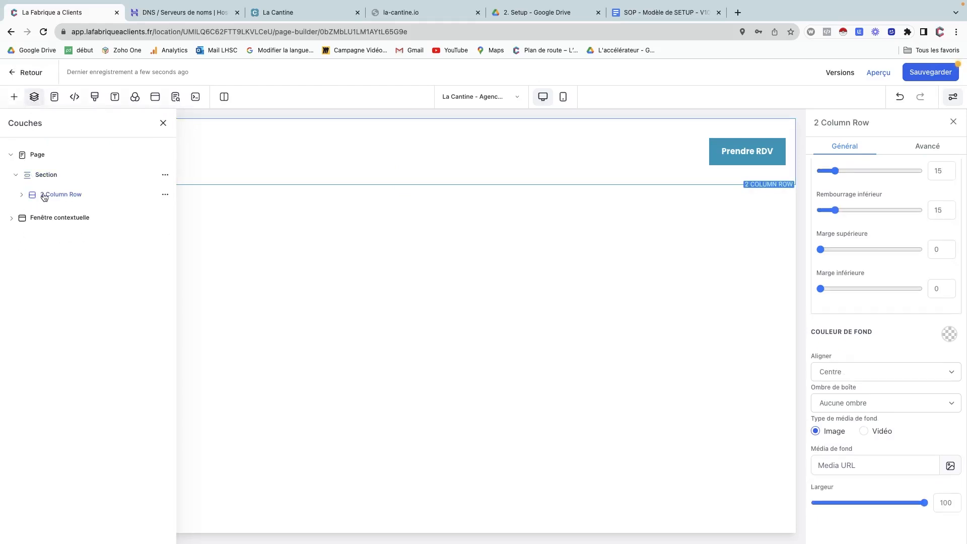
# Set the 2 Column Row's top padding to 0 and reselect the header section.
pyautogui.scroll(1, 838, 194)
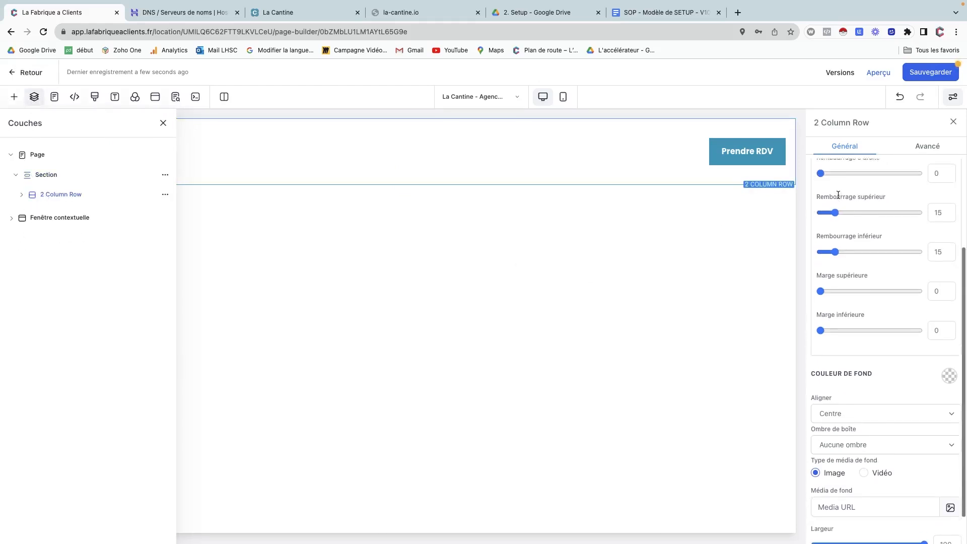
pyautogui.moveTo(835, 219); pyautogui.dragTo(797, 264)
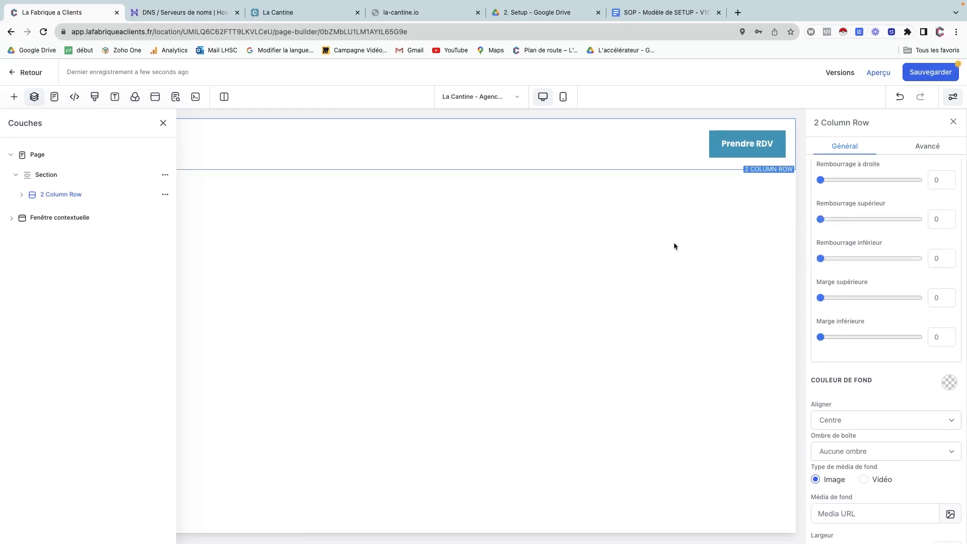
pyautogui.click(163, 123)
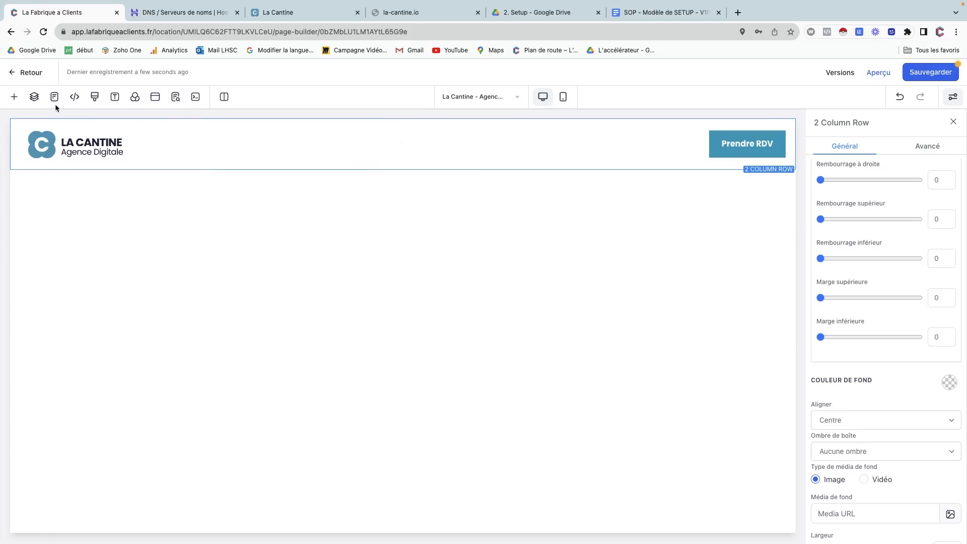
pyautogui.click(35, 97)
pyautogui.click(46, 174)
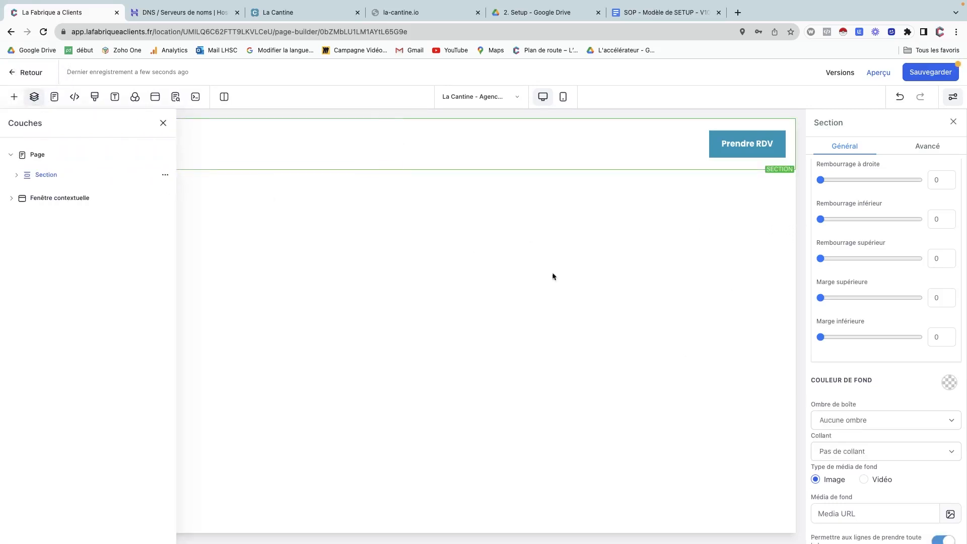
pyautogui.scroll(5, 859, 403)
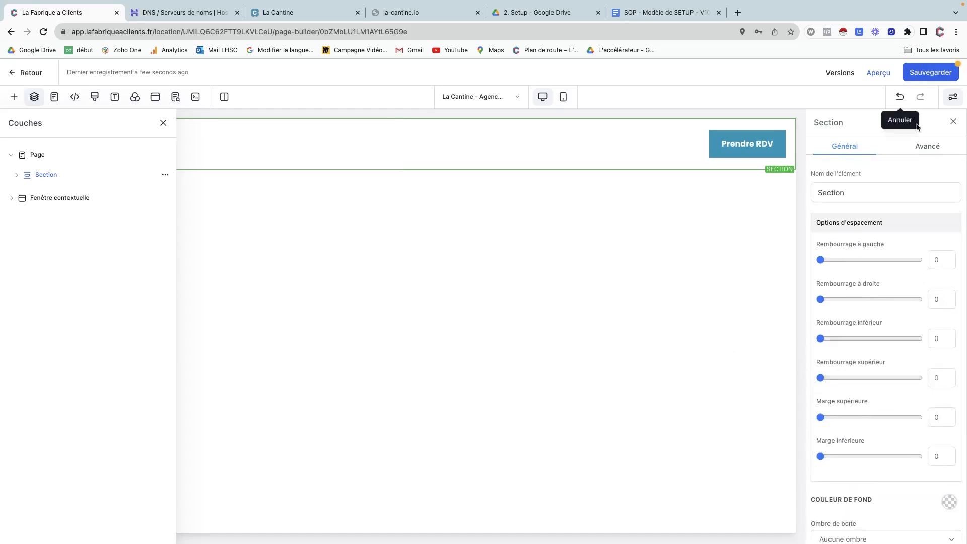
# Set the header section's Collant option to 'Restez en haut lors du défilement', checking la-cantine.net.
pyautogui.click(926, 151)
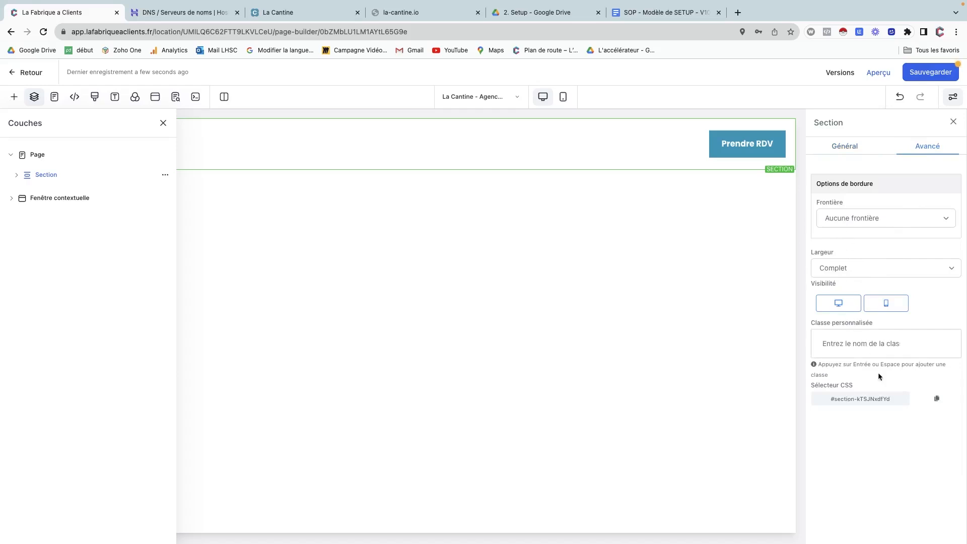
pyautogui.click(844, 147)
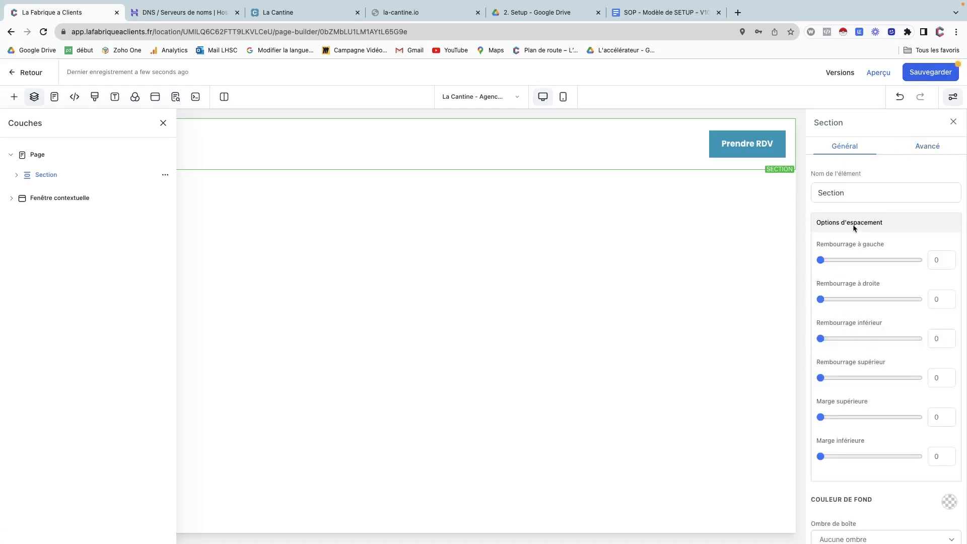
pyautogui.scroll(-3, 853, 226)
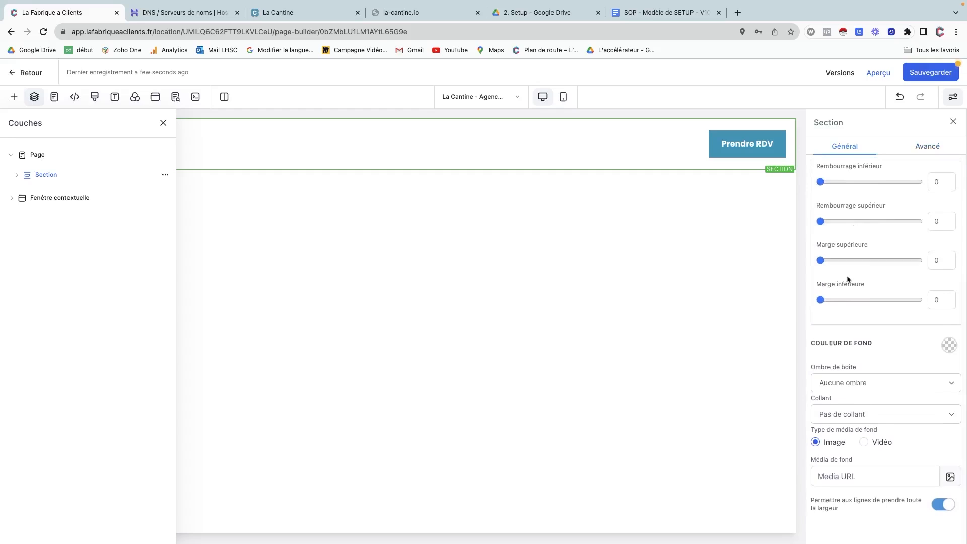
pyautogui.click(841, 418)
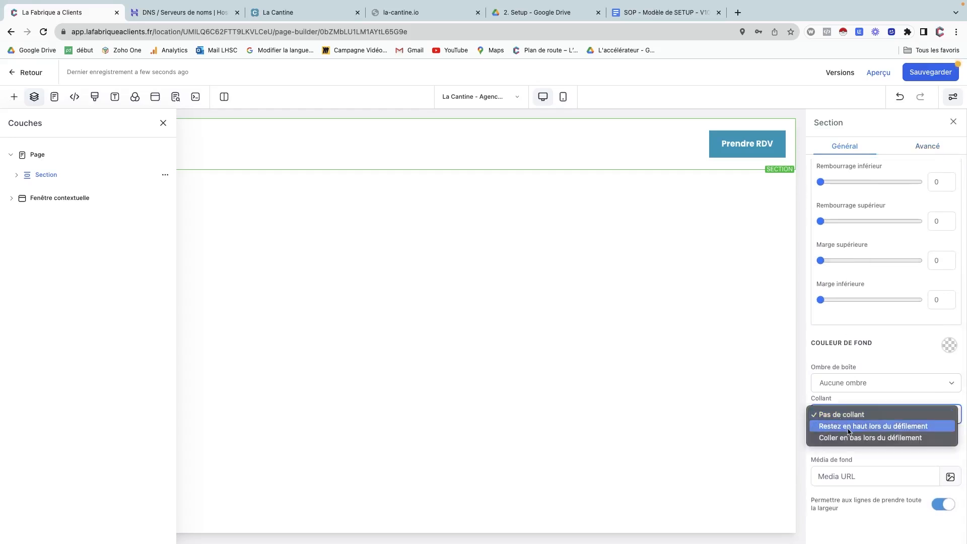
pyautogui.click(849, 427)
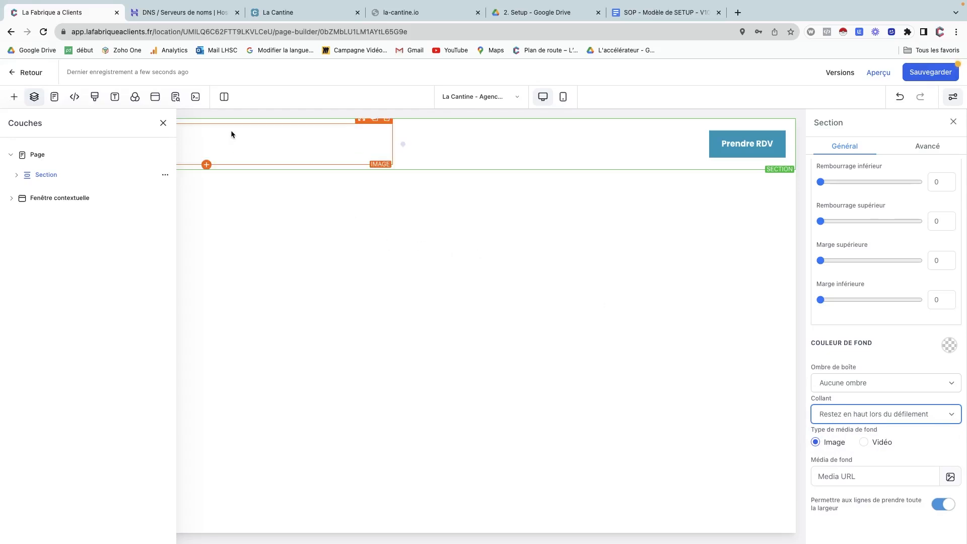
pyautogui.click(163, 123)
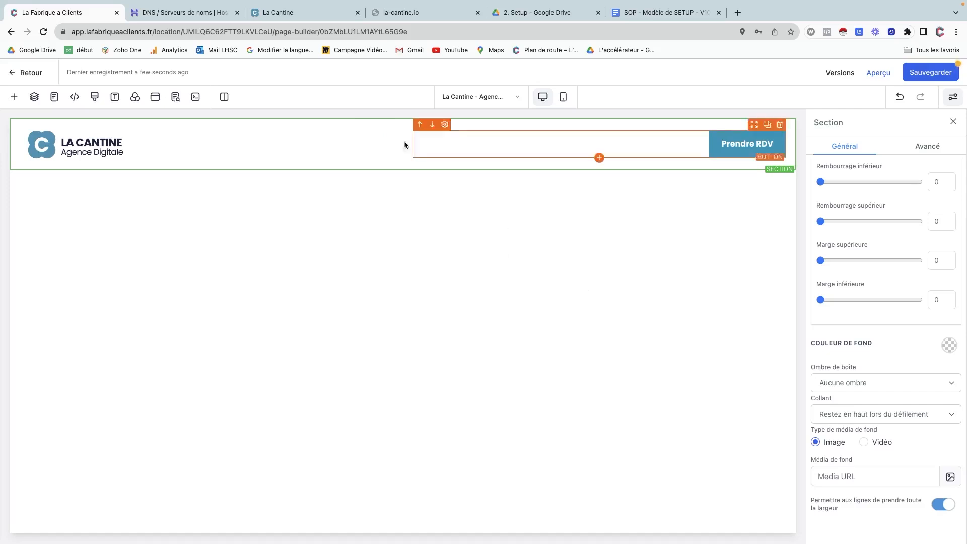
pyautogui.click(301, 13)
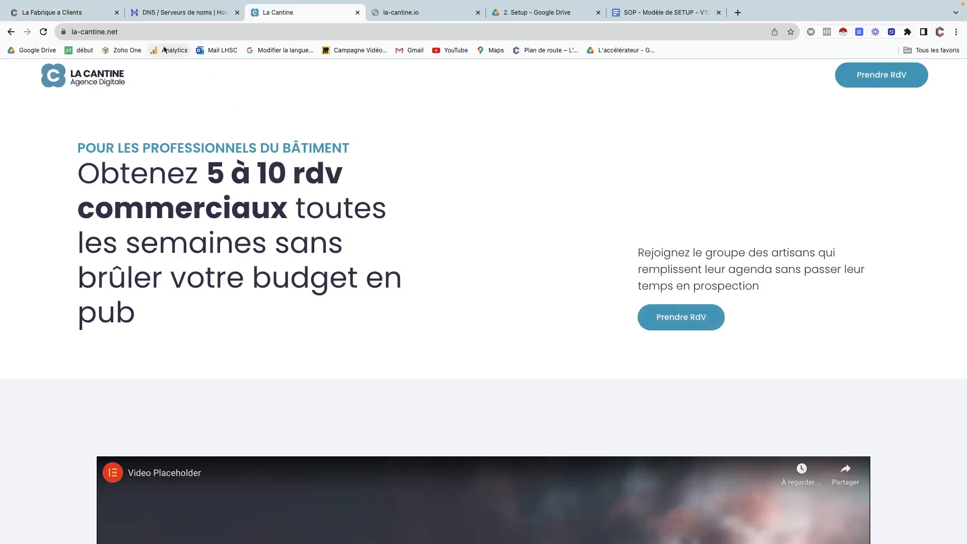
pyautogui.click(88, 14)
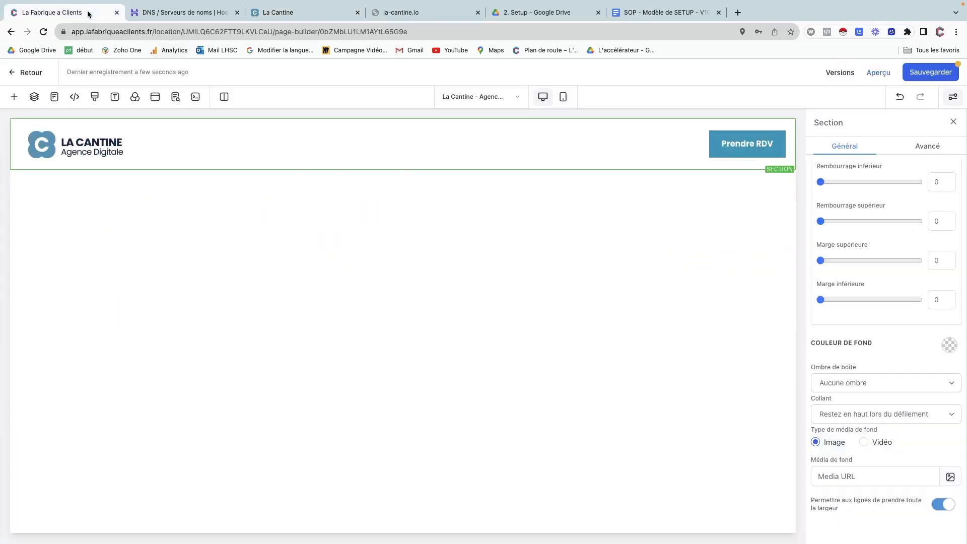
# Add a Pleine largeur section with a 2 colonnes row and enable full-width rows.
pyautogui.click(13, 99)
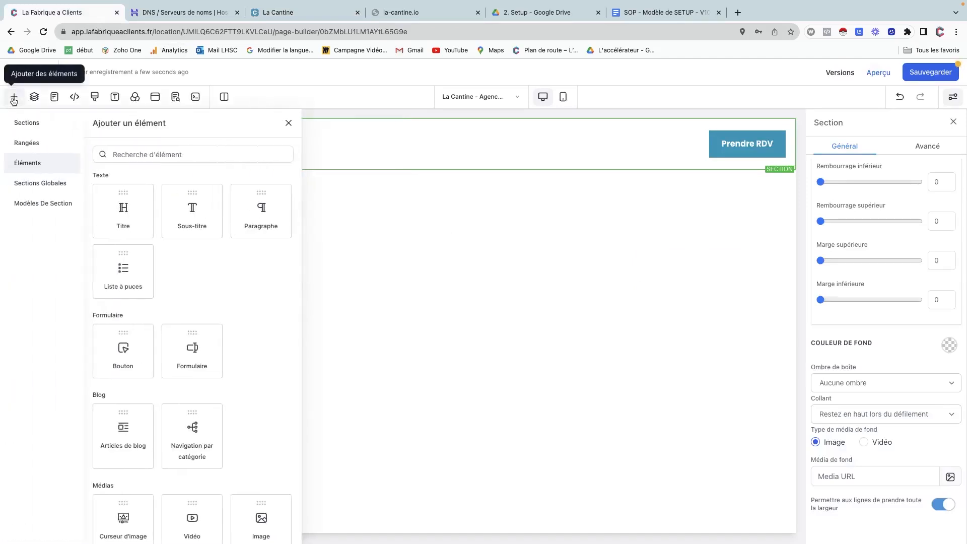
pyautogui.click(47, 131)
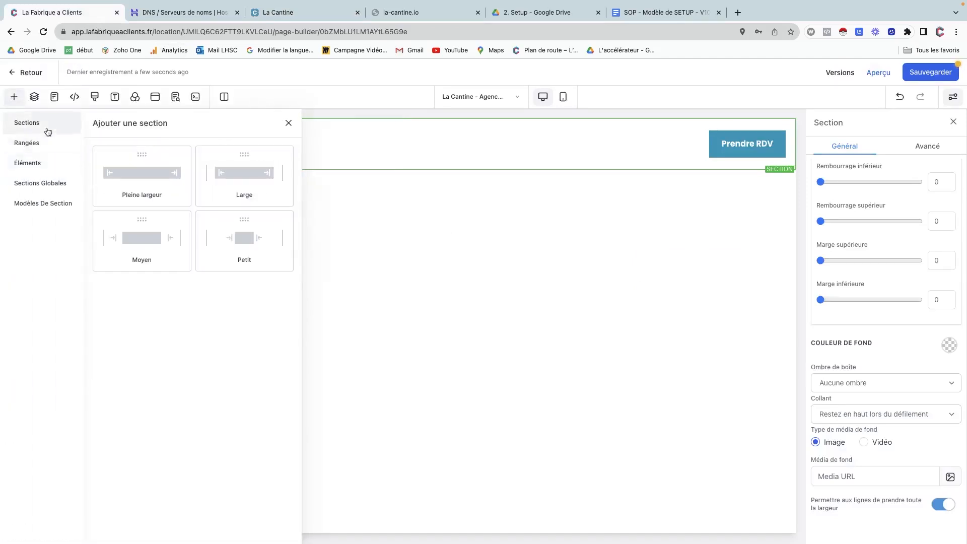
pyautogui.click(139, 181)
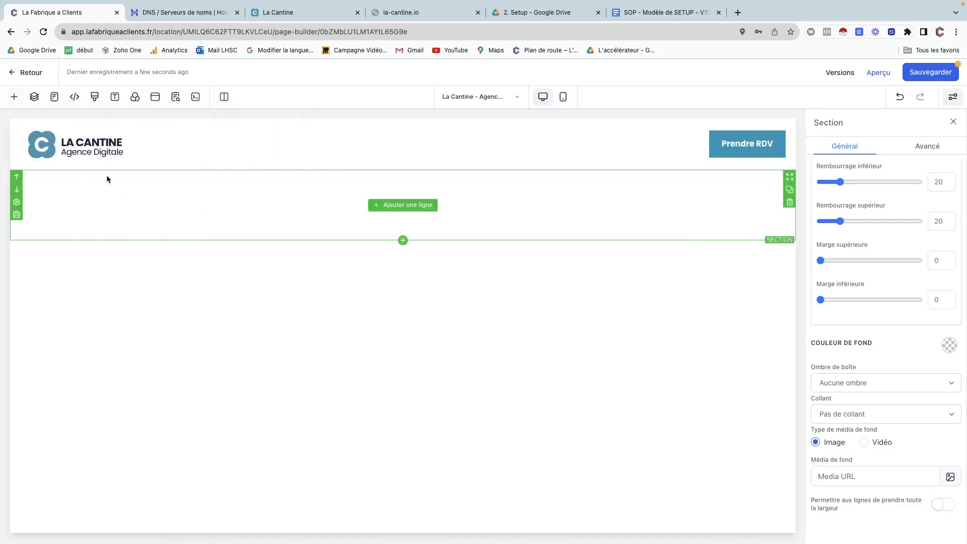
pyautogui.click(378, 211)
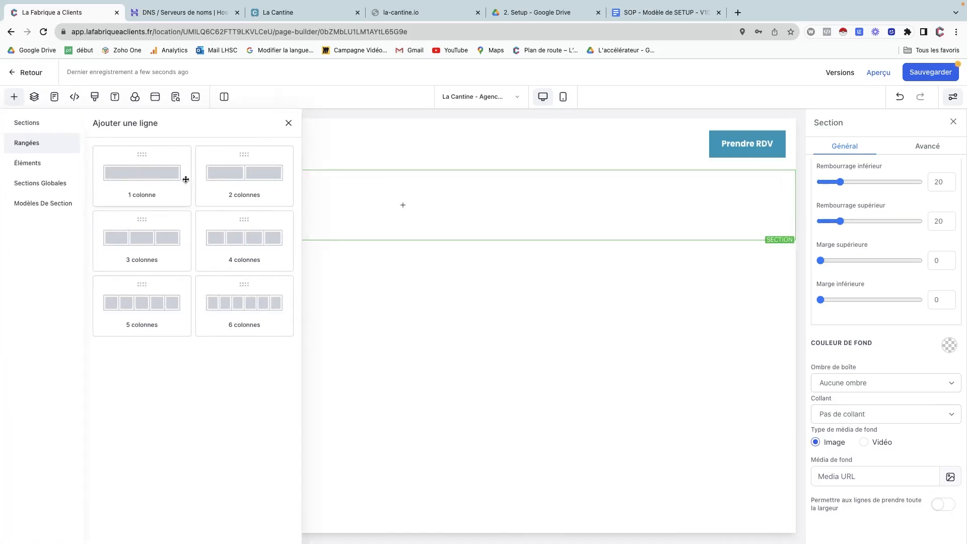
pyautogui.click(233, 176)
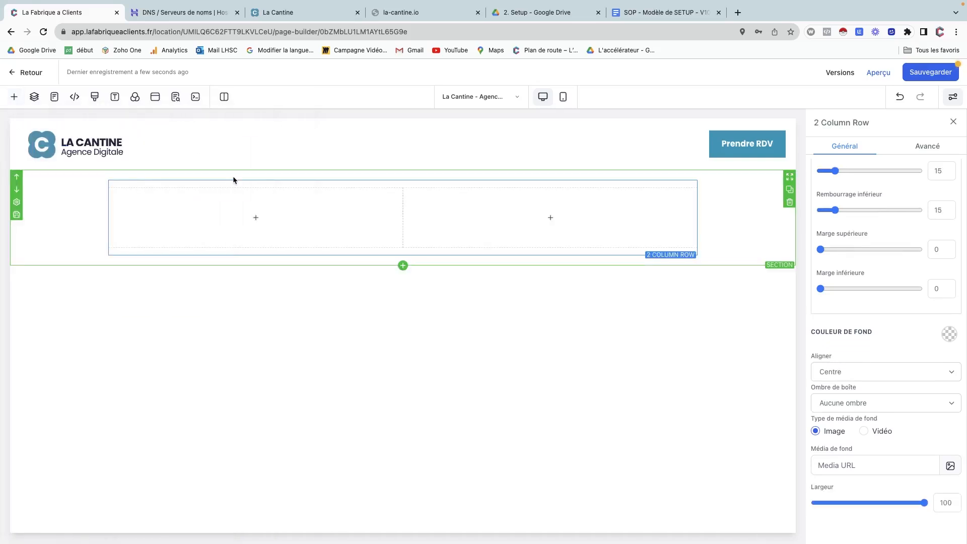
pyautogui.click(749, 240)
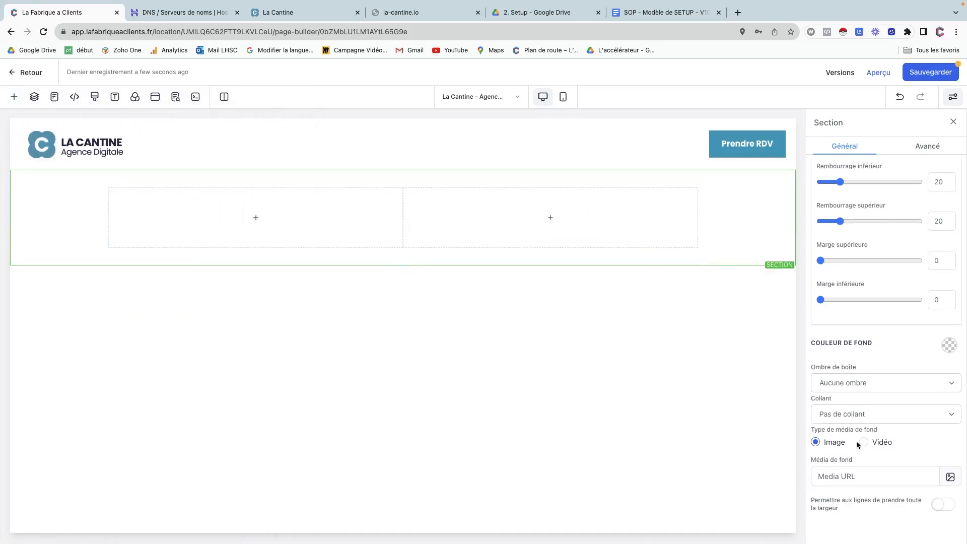
pyautogui.click(873, 478)
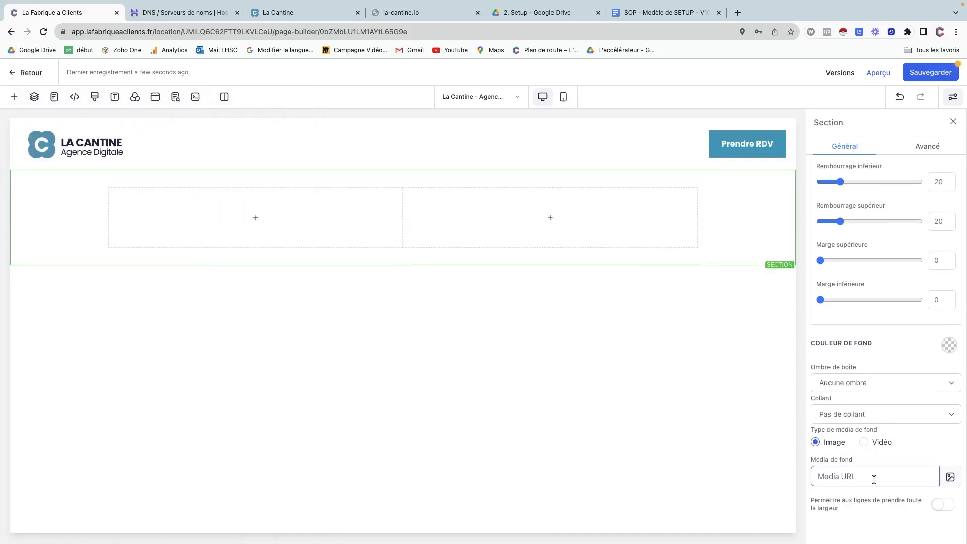
pyautogui.click(944, 505)
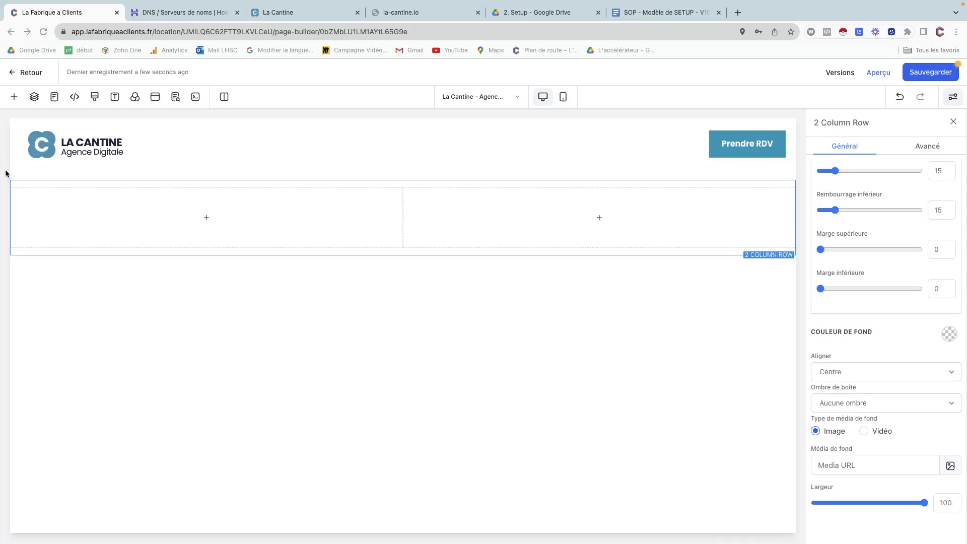
# Drag a Titre headline element into the row's first column.
pyautogui.click(14, 96)
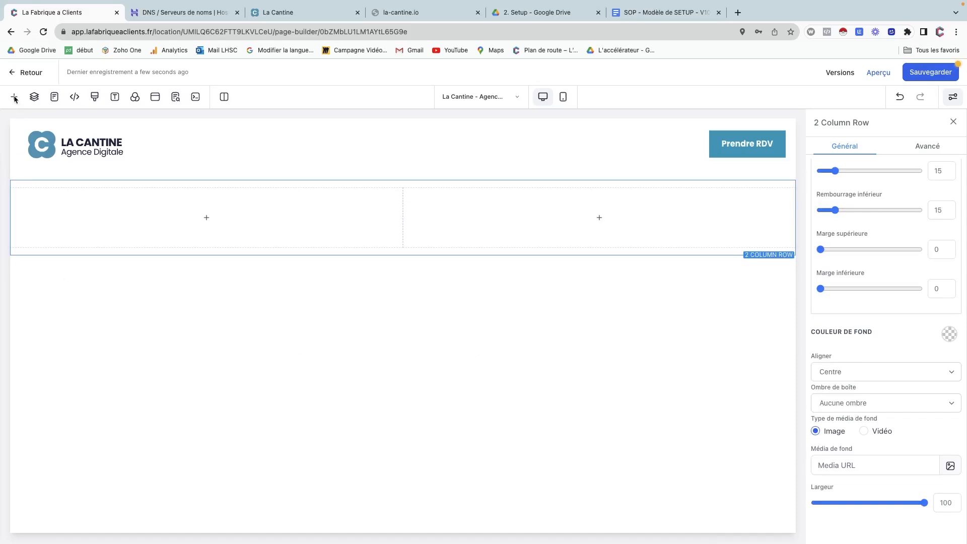
pyautogui.click(15, 98)
pyautogui.click(32, 166)
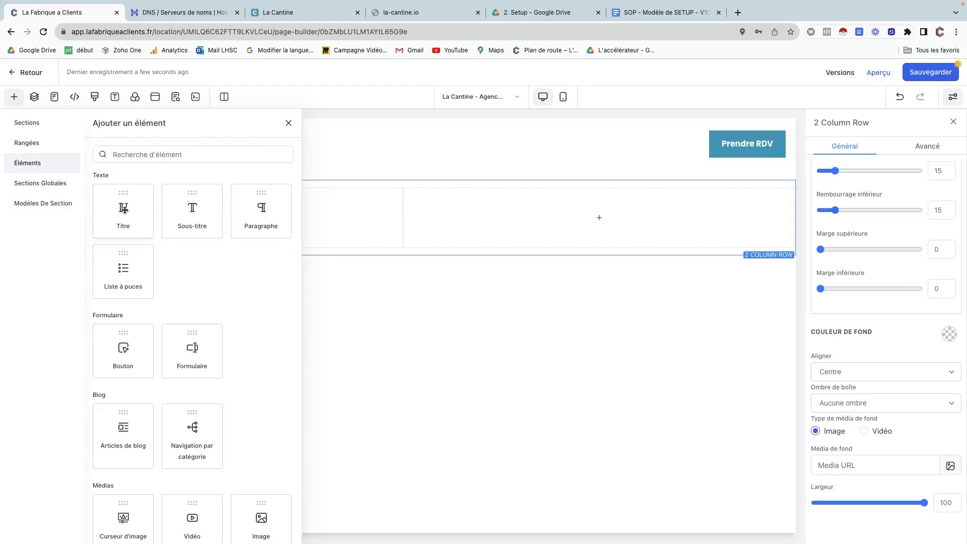
pyautogui.moveTo(125, 209); pyautogui.dragTo(327, 222)
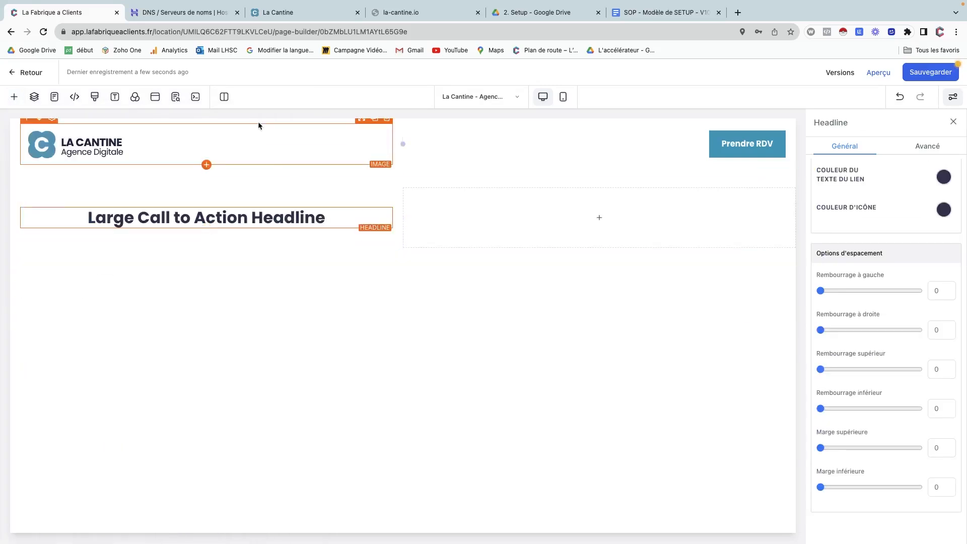
# Copy 'POUR LES PROFESSIONNELS DU BÂTIMENT' from la-cantine.net into the new headline.
pyautogui.click(280, 12)
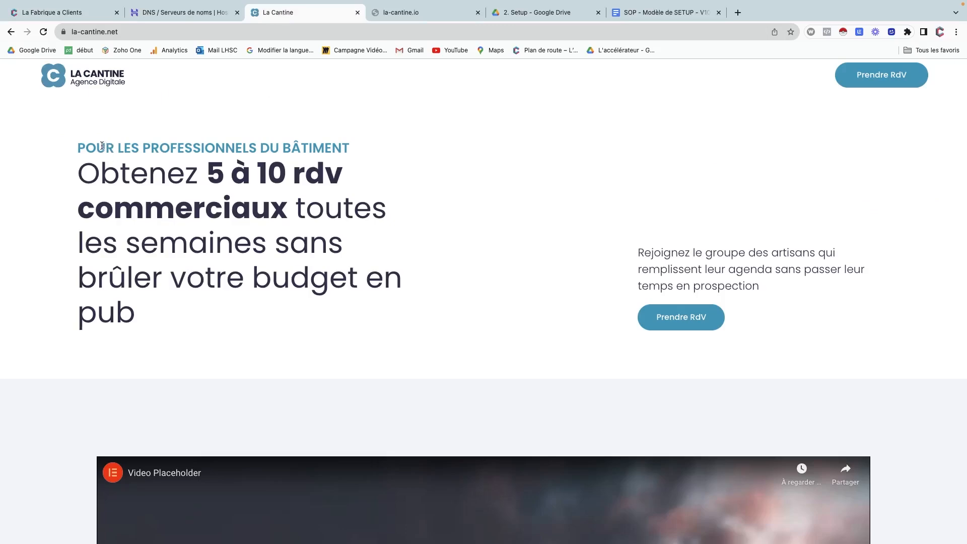
pyautogui.moveTo(103, 146); pyautogui.dragTo(299, 145)
pyautogui.press('super+c')
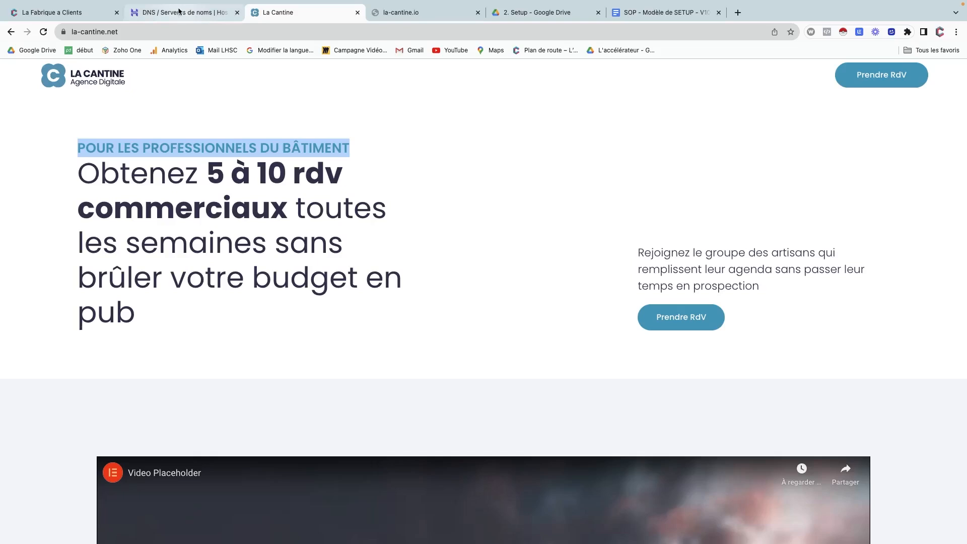
pyautogui.click(80, 13)
pyautogui.tripleClick(138, 219)
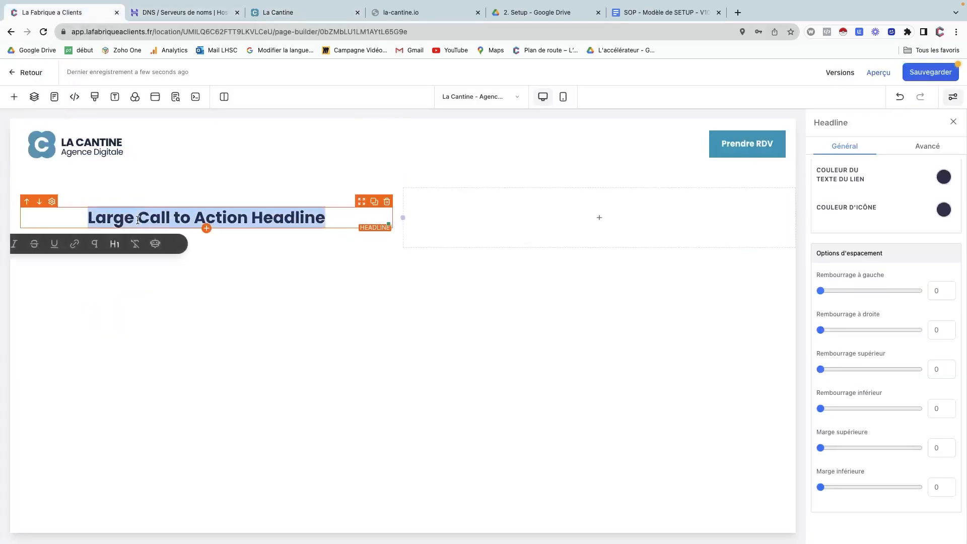
pyautogui.press('super+v')
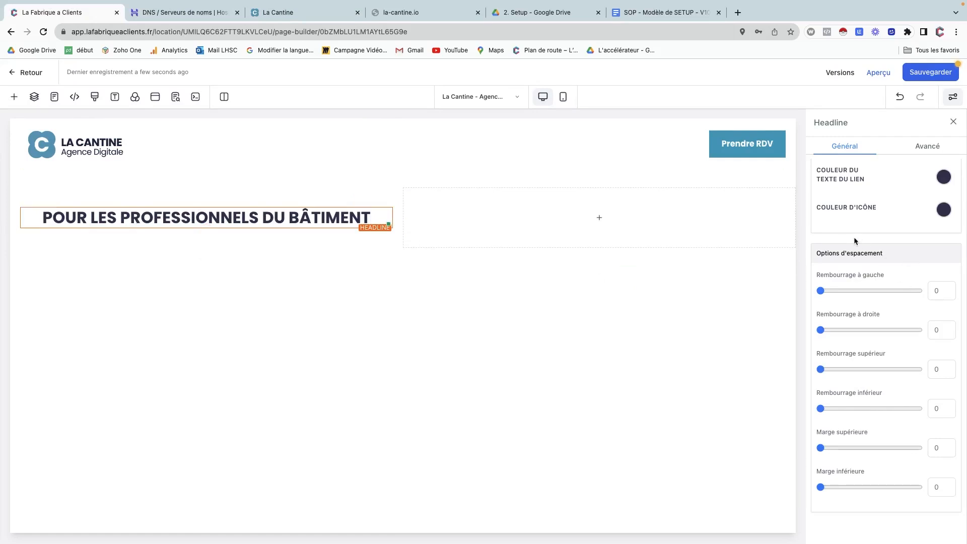
# Left-align the headline and make both its text colour and bold-text colour teal.
pyautogui.scroll(10, 853, 239)
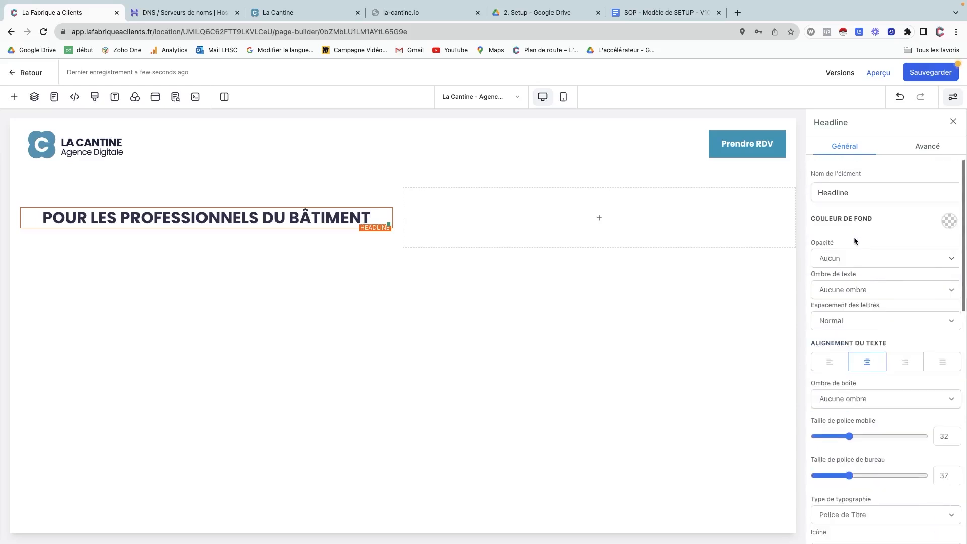
pyautogui.click(830, 361)
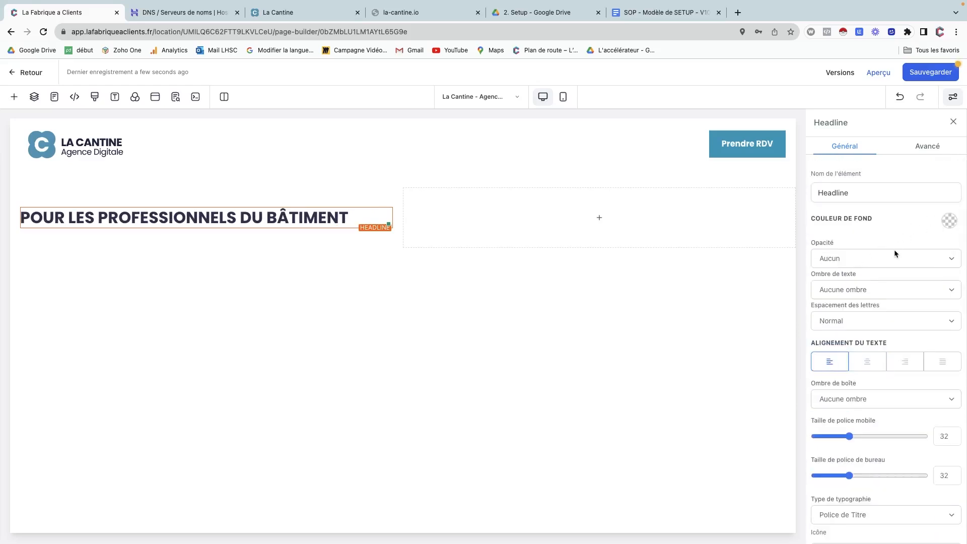
pyautogui.scroll(-5, 893, 249)
pyautogui.scroll(-2, 941, 433)
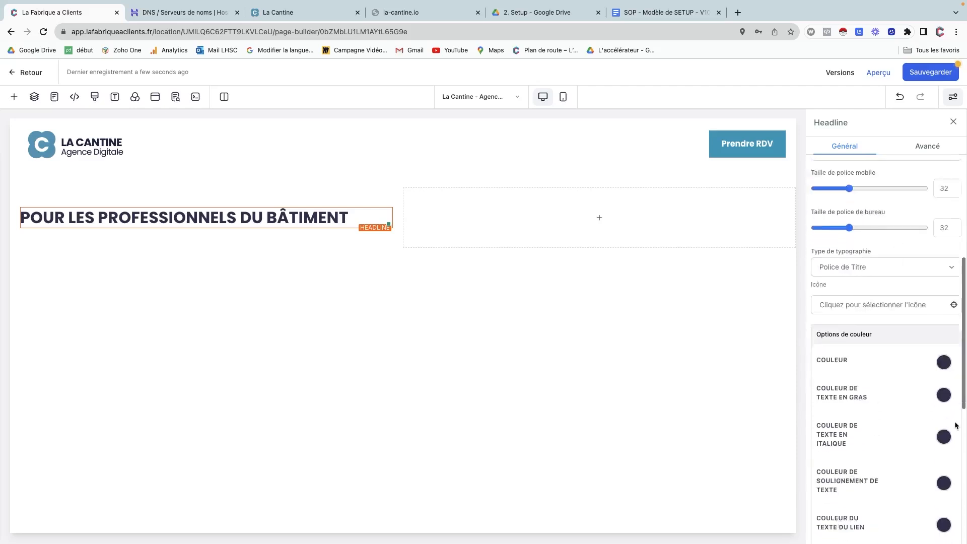
pyautogui.click(942, 329)
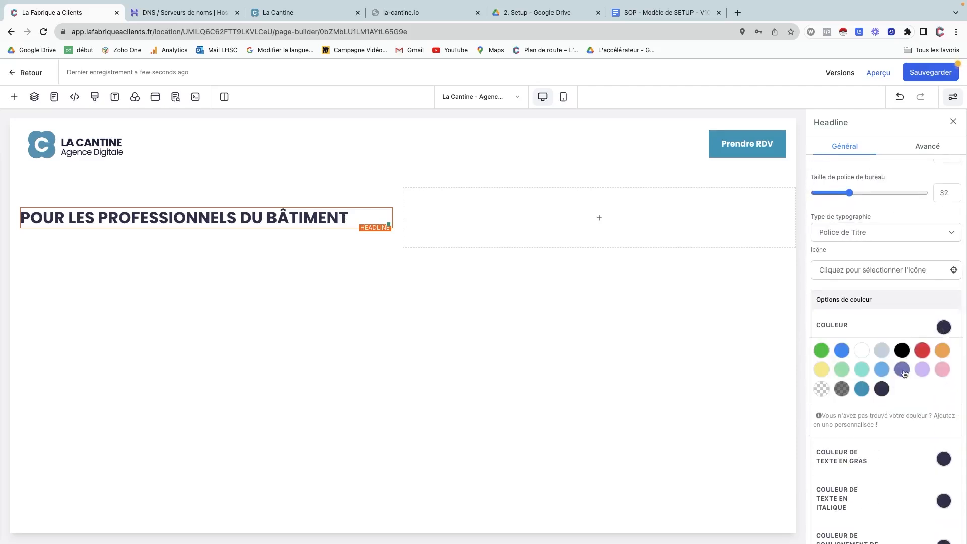
pyautogui.click(860, 390)
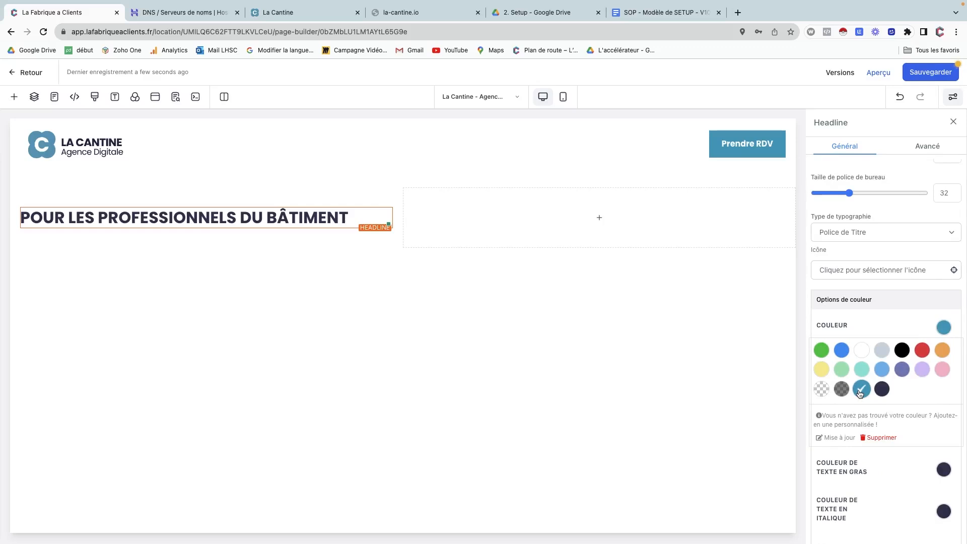
pyautogui.click(860, 329)
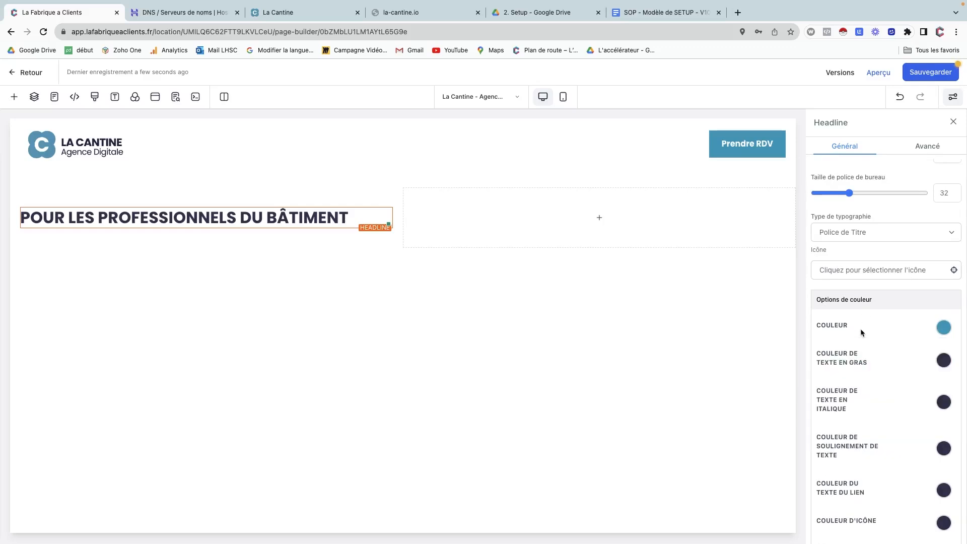
pyautogui.click(944, 360)
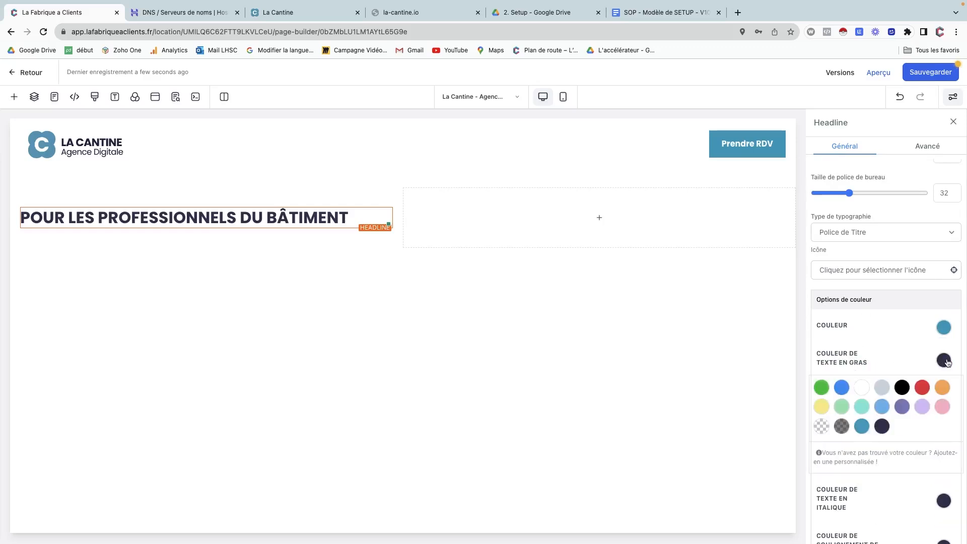
pyautogui.click(861, 426)
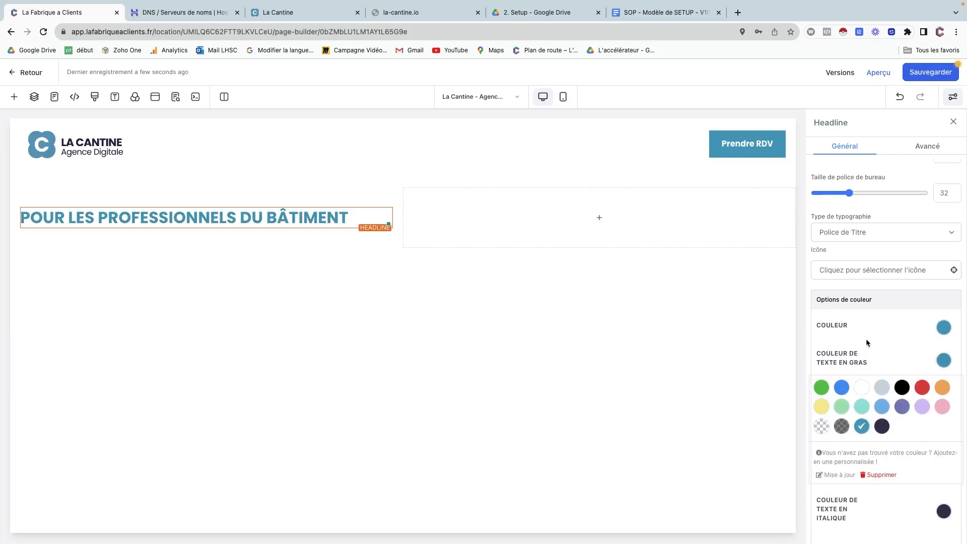
# Shrink the headline's desktop and mobile font sizes to 22.
pyautogui.scroll(4, 865, 338)
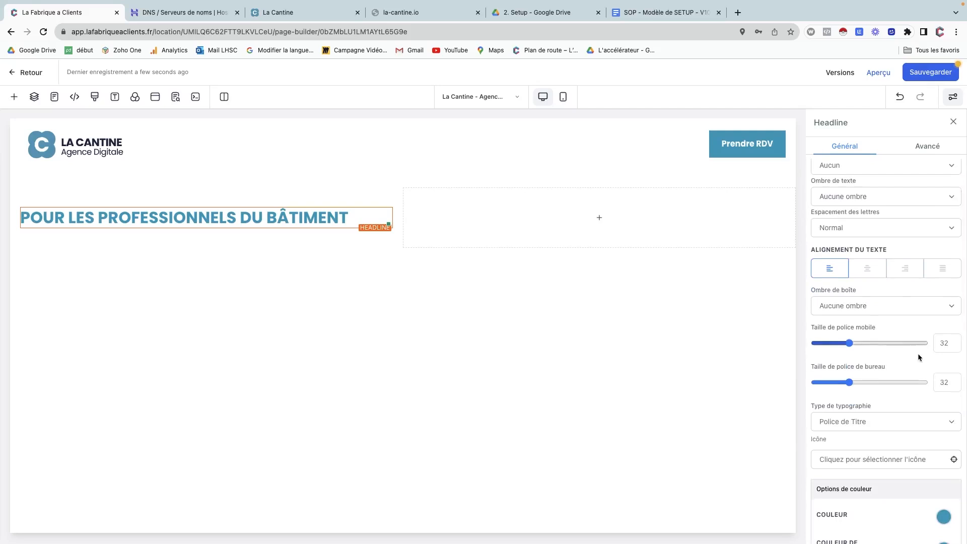
pyautogui.moveTo(849, 382); pyautogui.dragTo(839, 384)
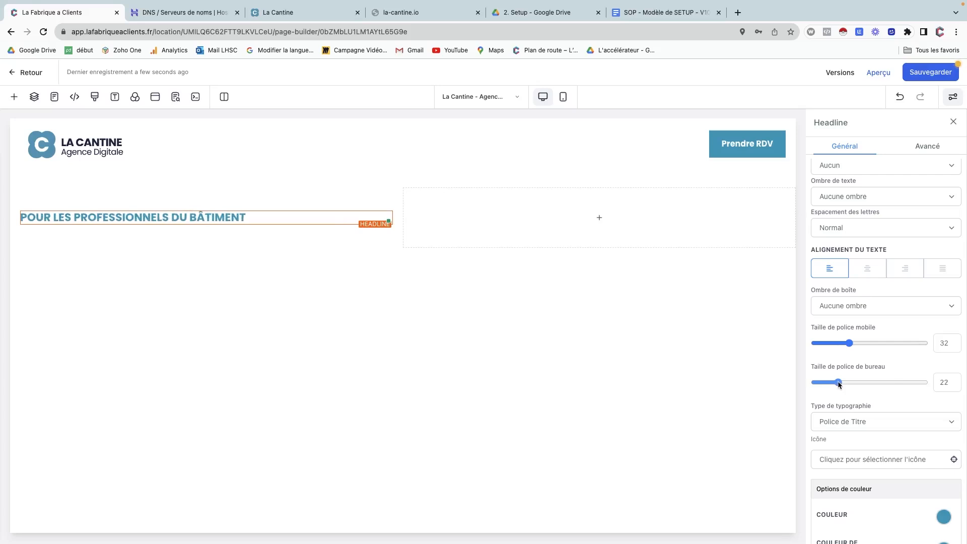
pyautogui.moveTo(848, 344); pyautogui.dragTo(839, 347)
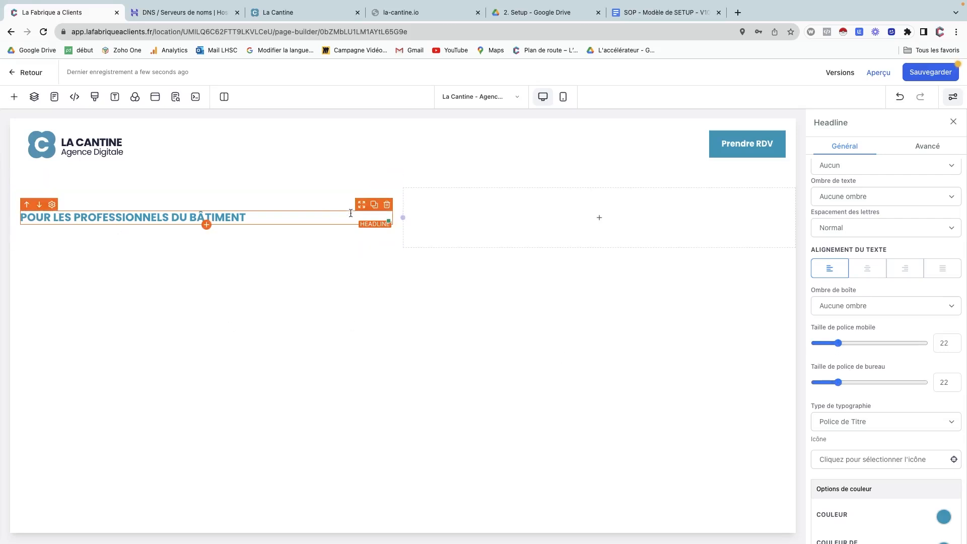
# Duplicate the headline and copy the reference site's main 'Obtenez…' heading sentence.
pyautogui.click(374, 205)
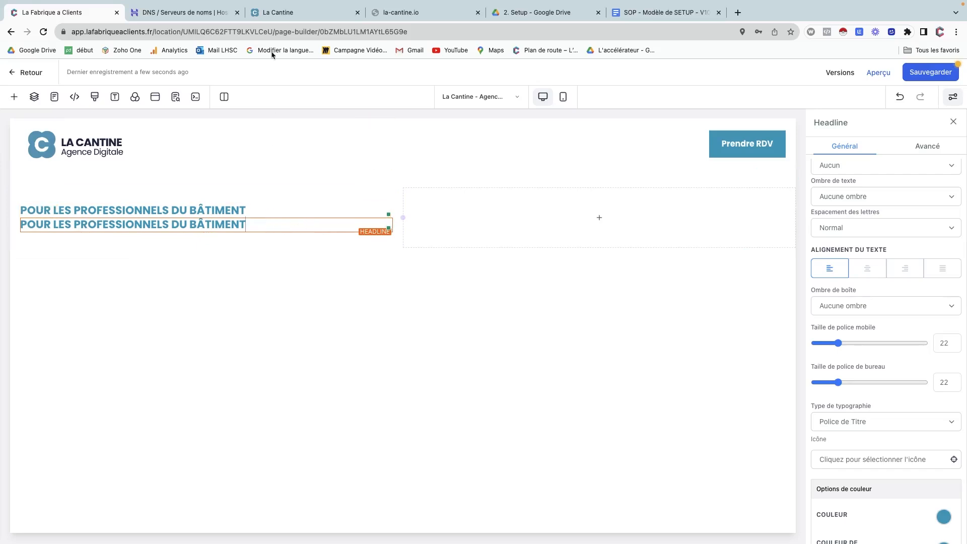
pyautogui.click(277, 12)
pyautogui.doubleClick(123, 171)
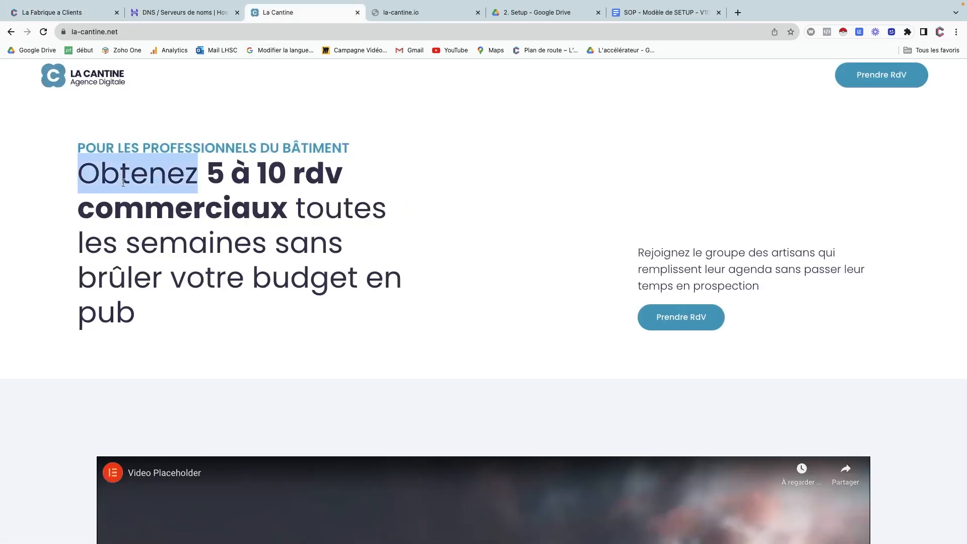
pyautogui.moveTo(123, 171); pyautogui.dragTo(136, 312)
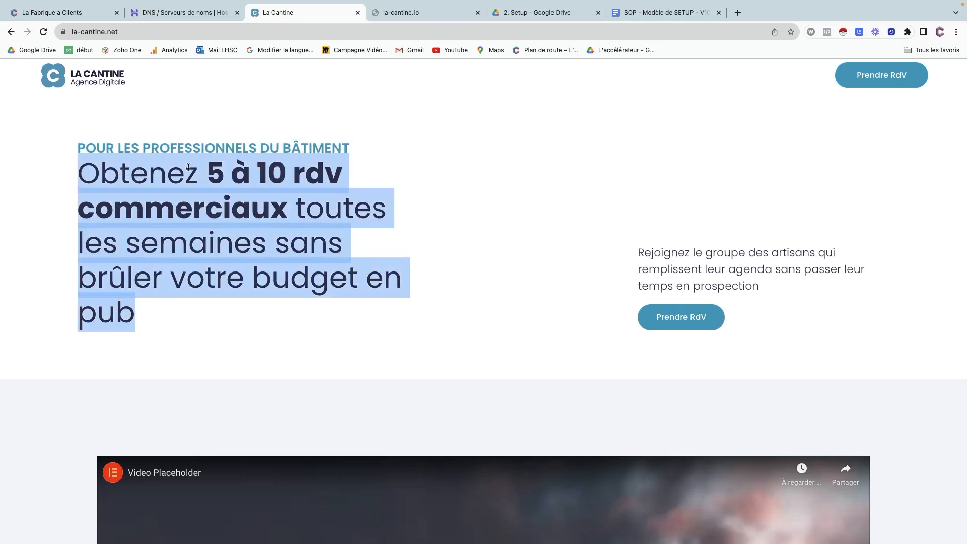
# Close the DNS settings tab and paste the main sentence into the duplicated headline.
pyautogui.click(176, 13)
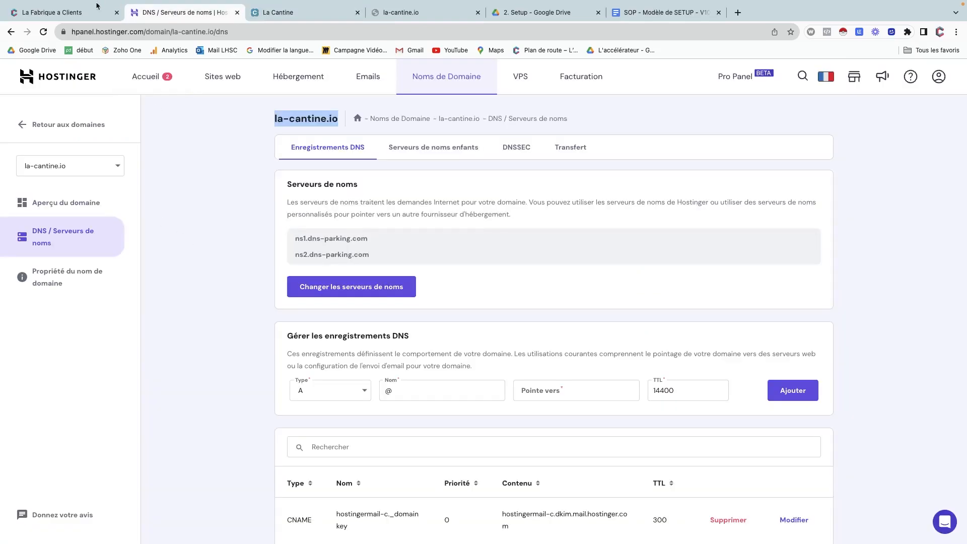
pyautogui.click(68, 13)
pyautogui.click(222, 13)
pyautogui.click(238, 13)
pyautogui.click(66, 13)
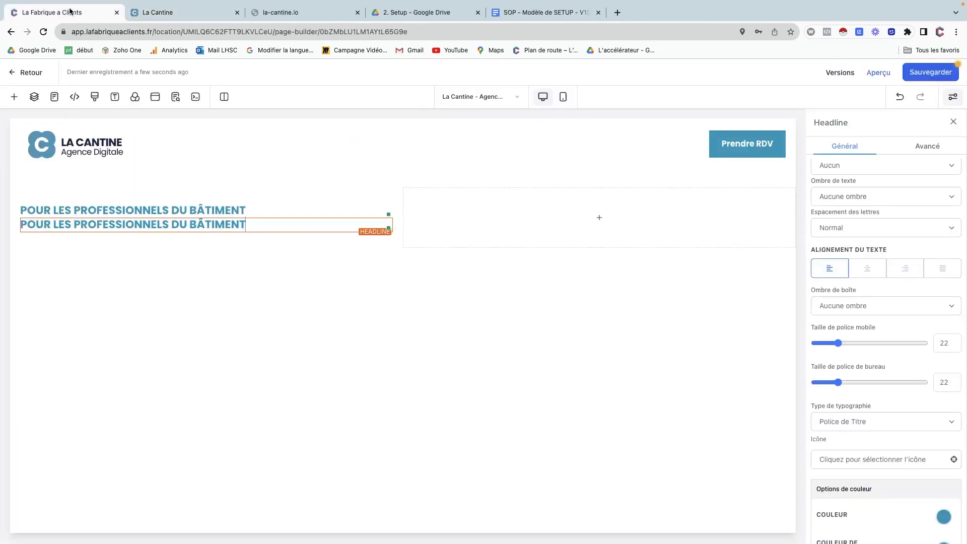
pyautogui.tripleClick(180, 222)
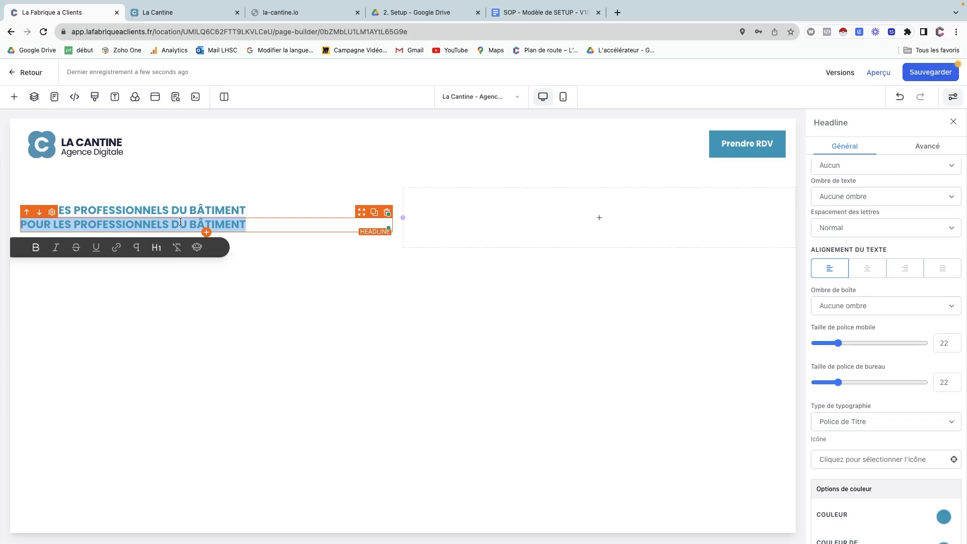
pyautogui.write('Obtenez 5 à 10 rdv commerciaux toutes les semaines sans brûler votre budget en pub')
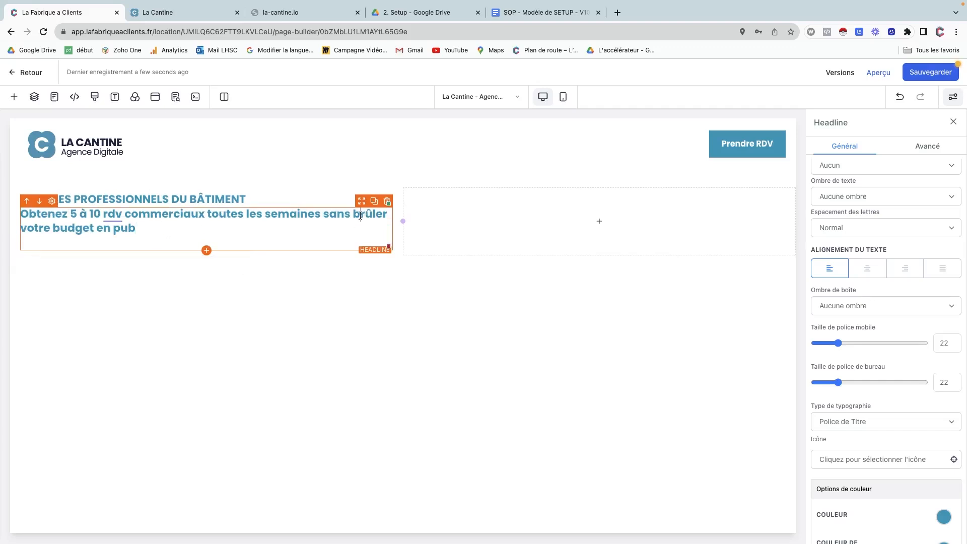
# Set the second headline's desktop and mobile font sizes to 58.
pyautogui.scroll(-1, 883, 394)
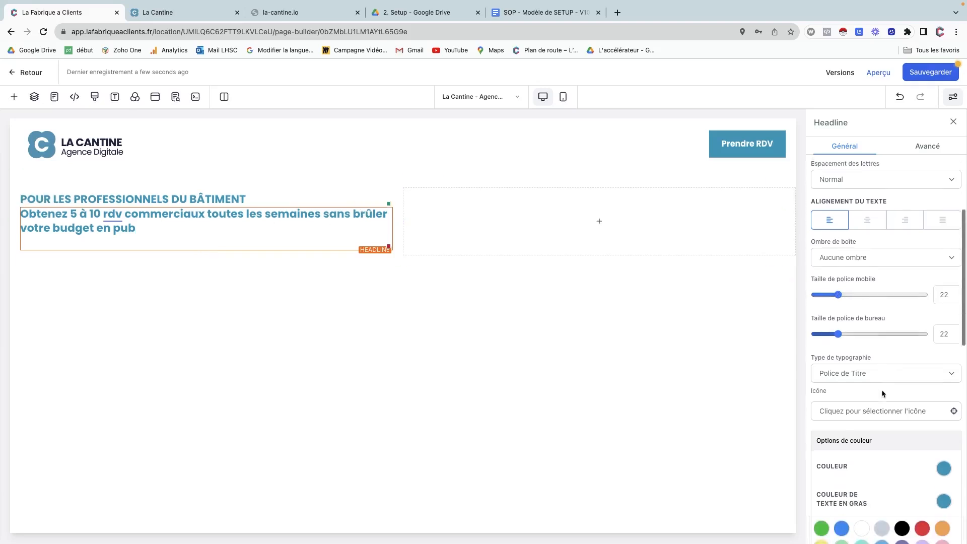
pyautogui.scroll(-1, 882, 391)
pyautogui.scroll(1, 882, 392)
pyautogui.moveTo(838, 341); pyautogui.dragTo(878, 338)
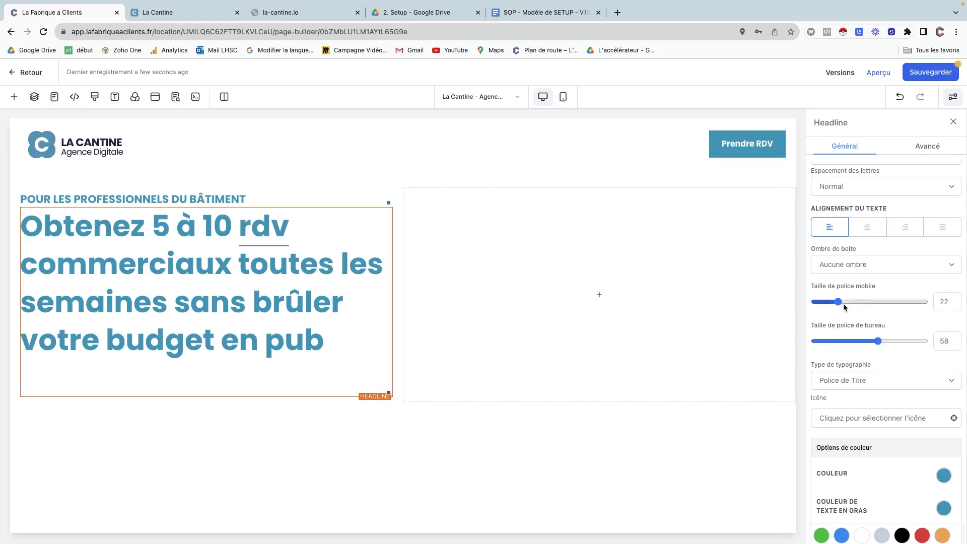
pyautogui.moveTo(839, 301); pyautogui.dragTo(878, 303)
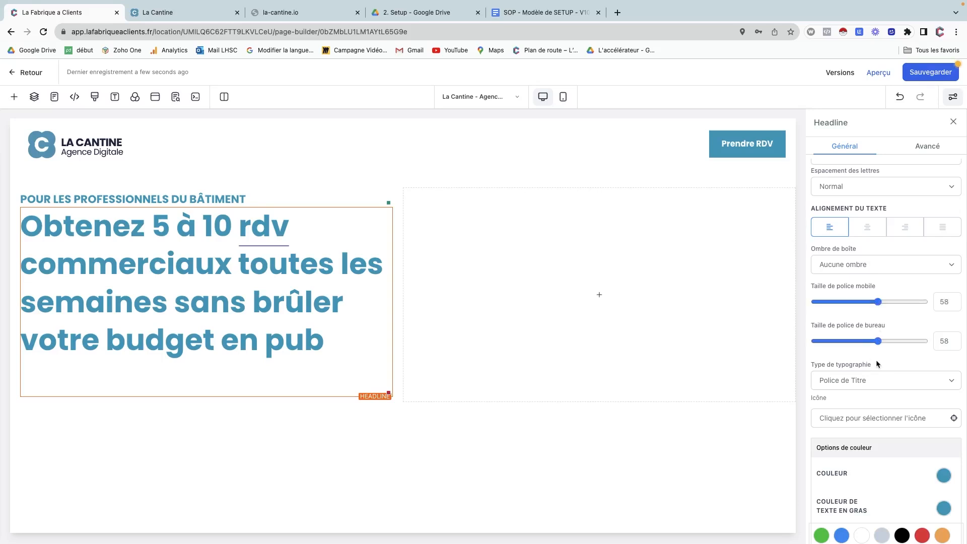
# Make the headline's bold text dark navy and clear the highlight on la-cantine.net.
pyautogui.scroll(-2, 885, 458)
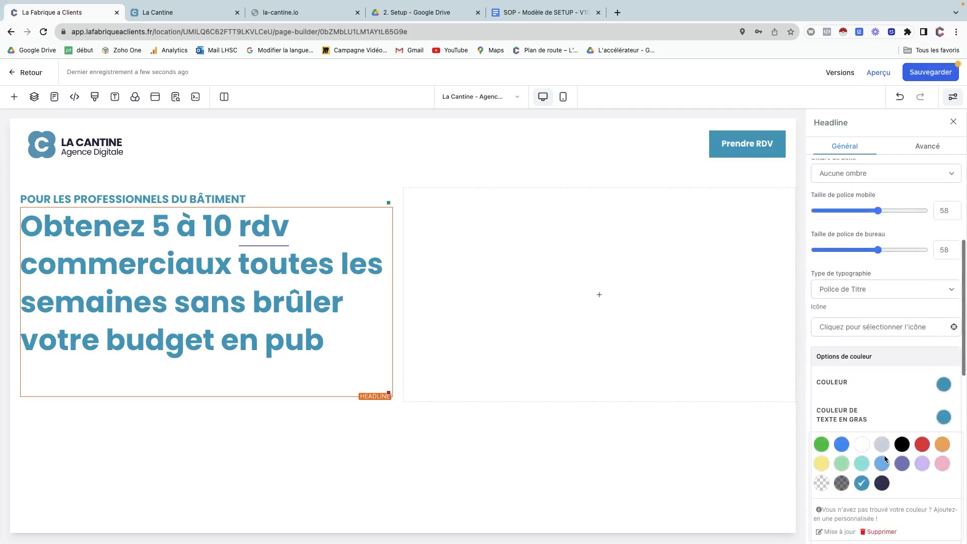
pyautogui.click(882, 484)
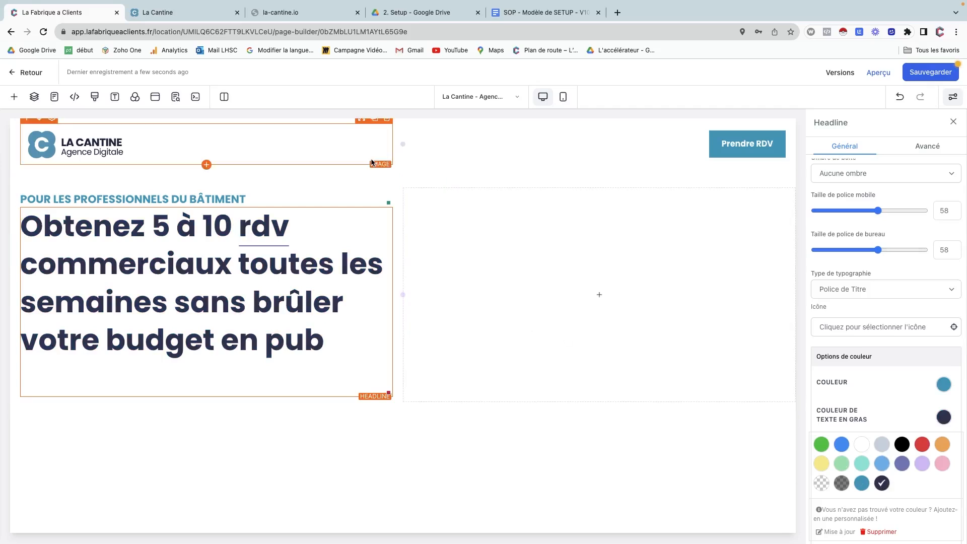
pyautogui.click(270, 13)
pyautogui.click(213, 13)
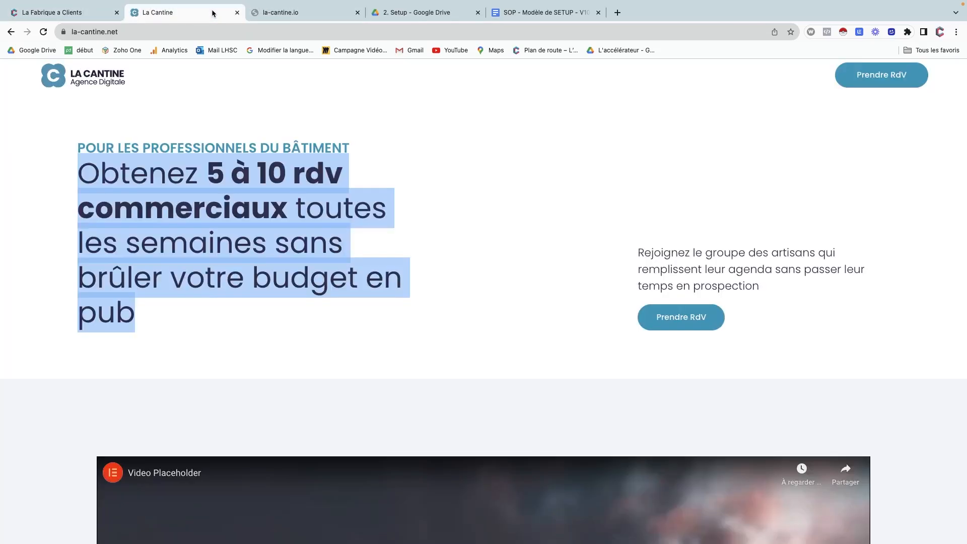
pyautogui.click(193, 201)
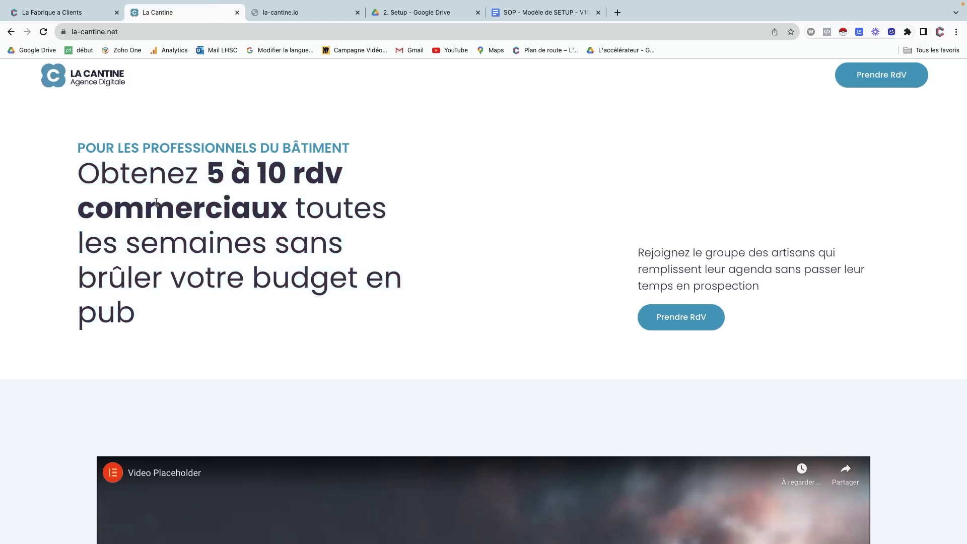
pyautogui.click(75, 12)
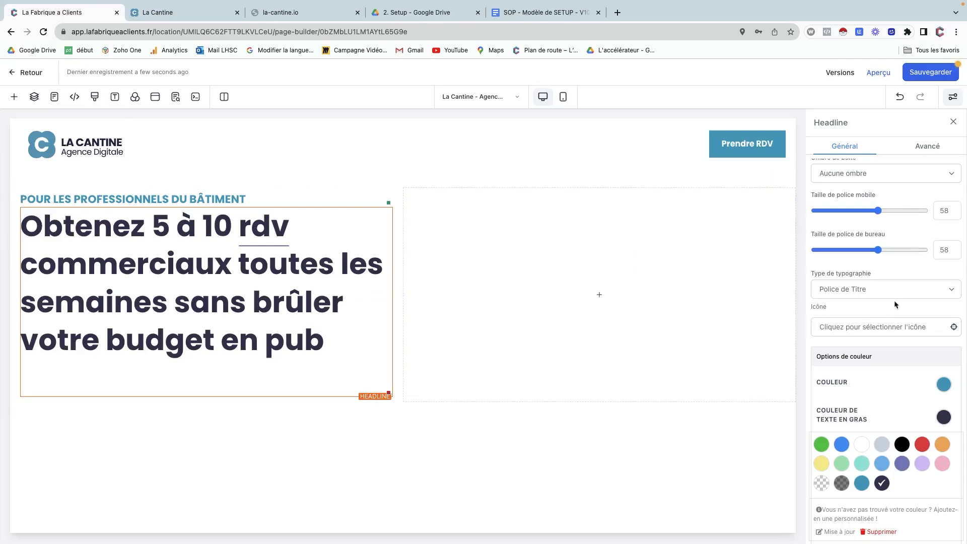
pyautogui.scroll(3, 894, 303)
pyautogui.scroll(3, 894, 305)
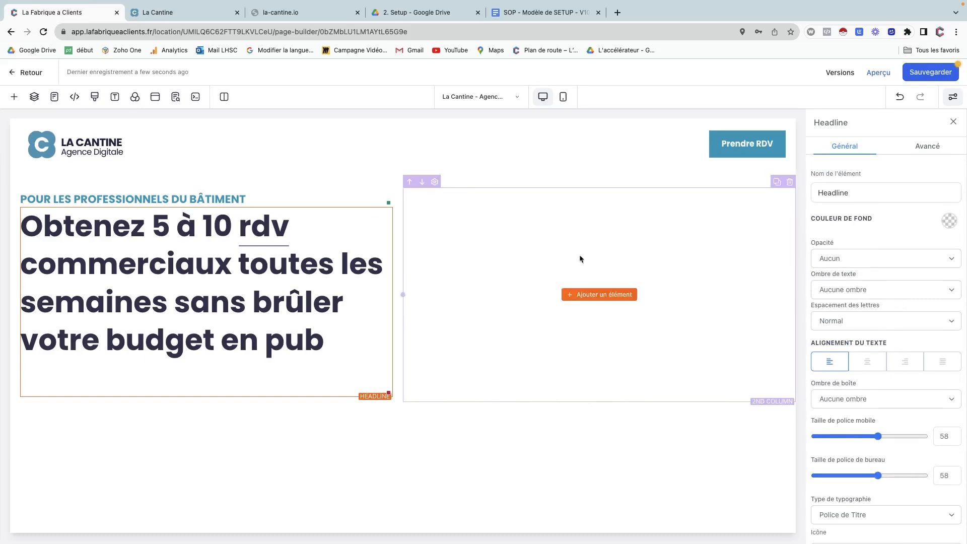
# Remove bold from the whole headline and set its text colour to dark navy.
pyautogui.tripleClick(184, 258)
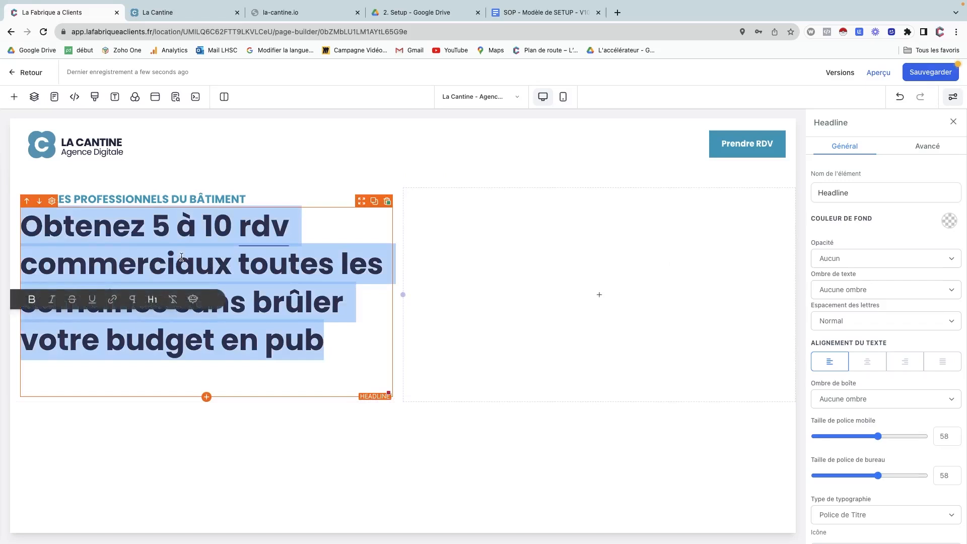
pyautogui.click(182, 258)
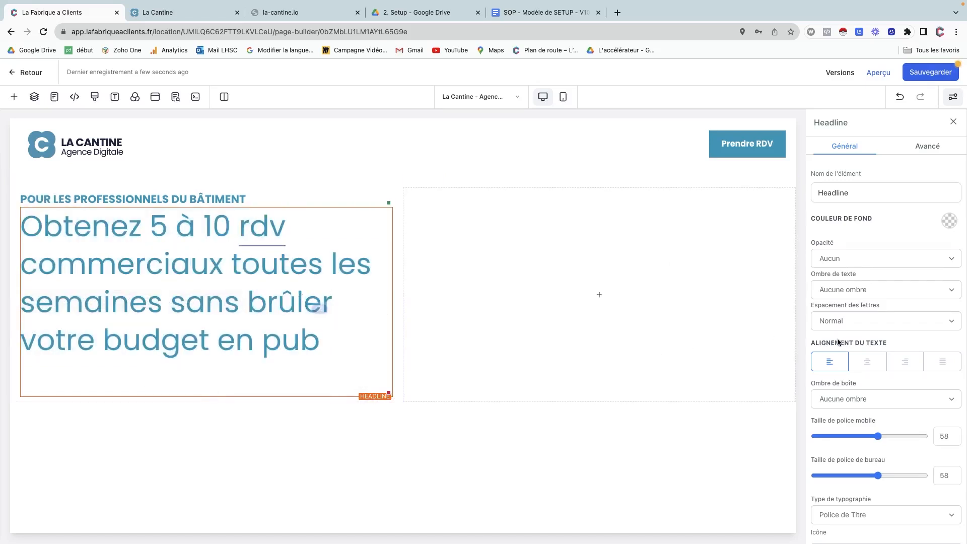
pyautogui.scroll(-3, 872, 419)
pyautogui.scroll(-2, 867, 439)
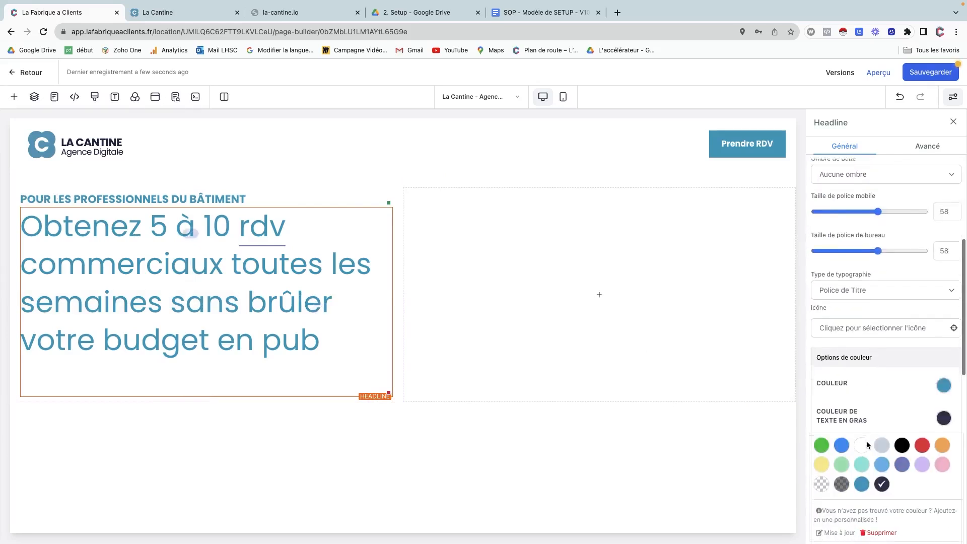
pyautogui.click(944, 373)
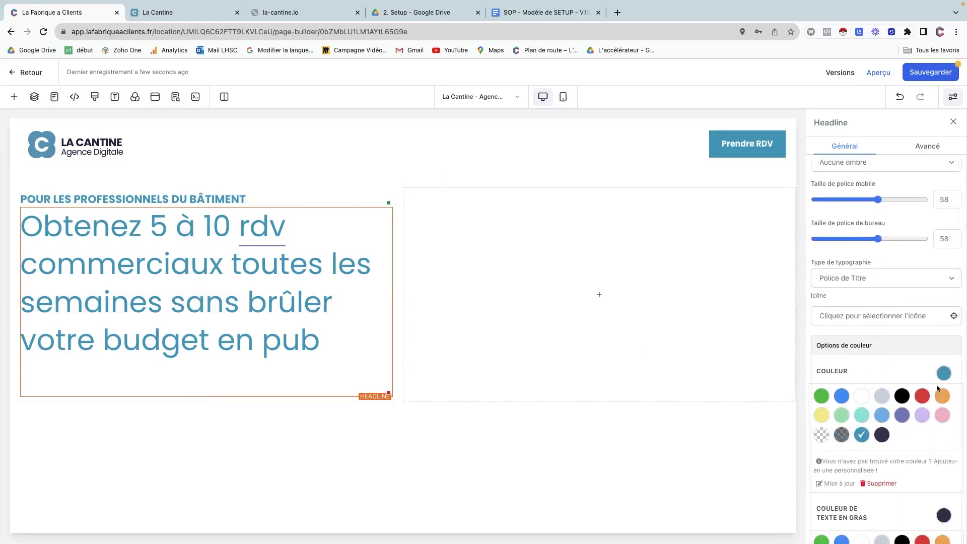
pyautogui.click(882, 436)
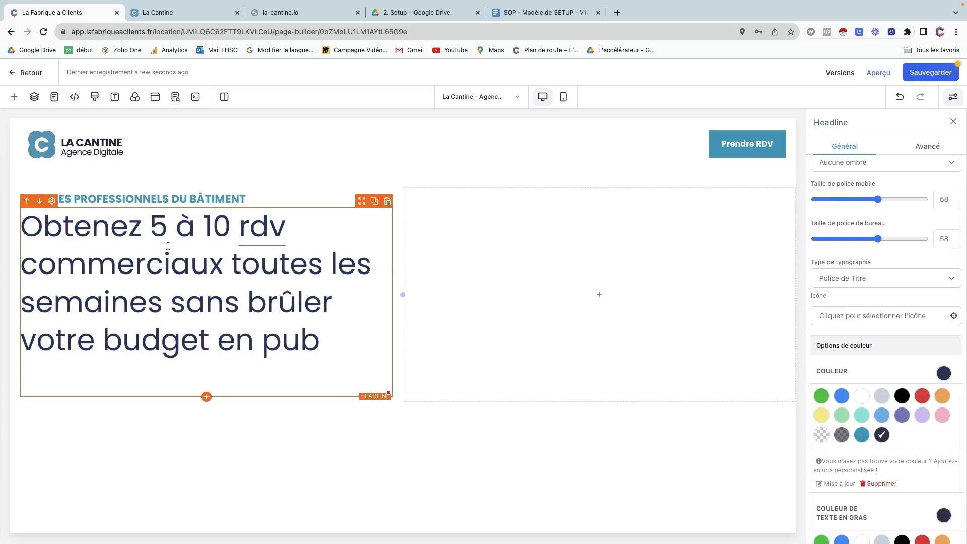
# Bold only '5 à 10 rdv commerciaux' and bring up the la-cantine.net reference page.
pyautogui.moveTo(149, 228); pyautogui.dragTo(218, 265)
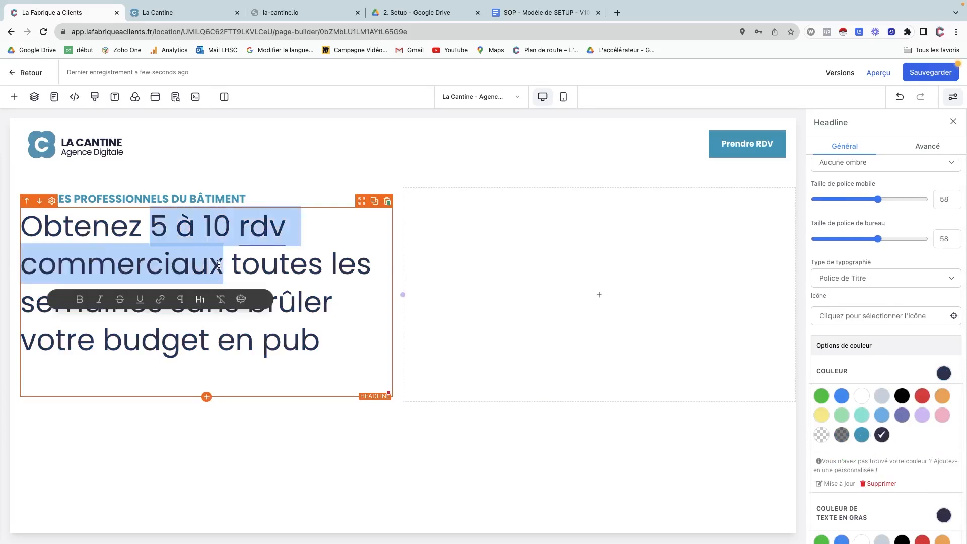
pyautogui.press('super+b')
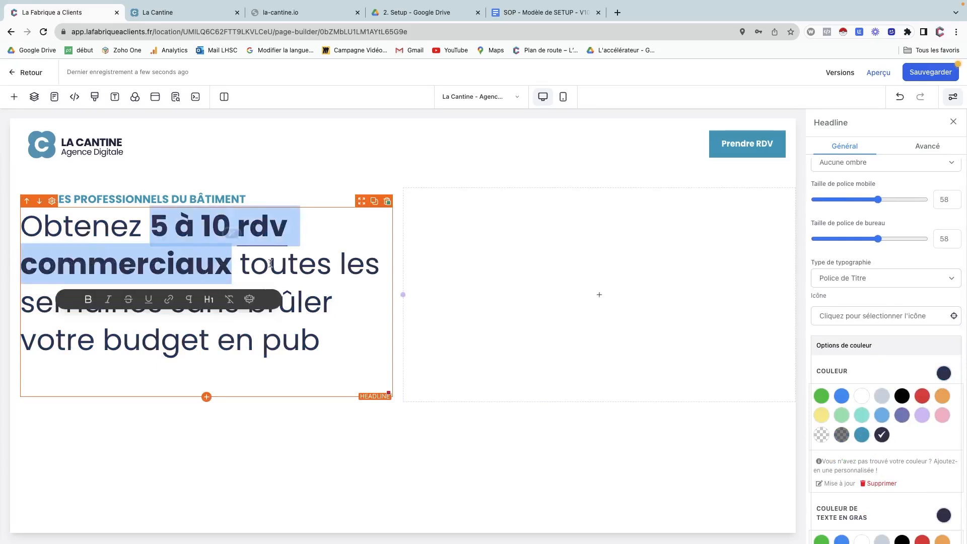
pyautogui.click(303, 410)
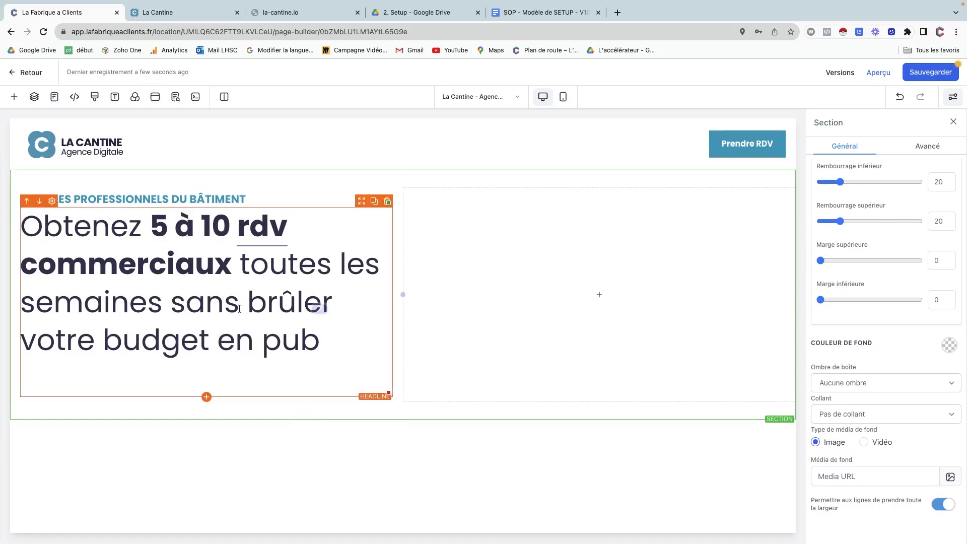
pyautogui.click(271, 13)
pyautogui.click(198, 19)
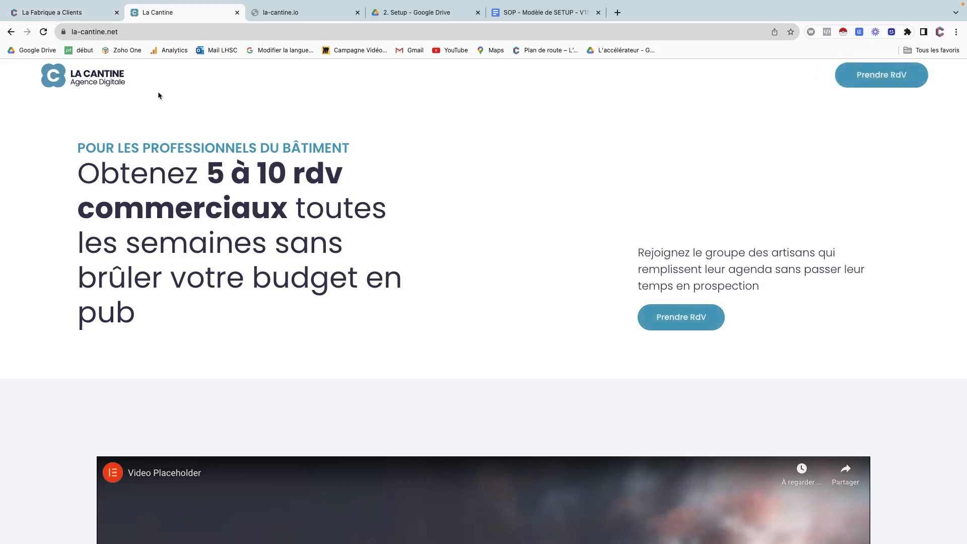
# Add a left-aligned Paragraphe to the second column with desktop and mobile size 20.
pyautogui.click(93, 12)
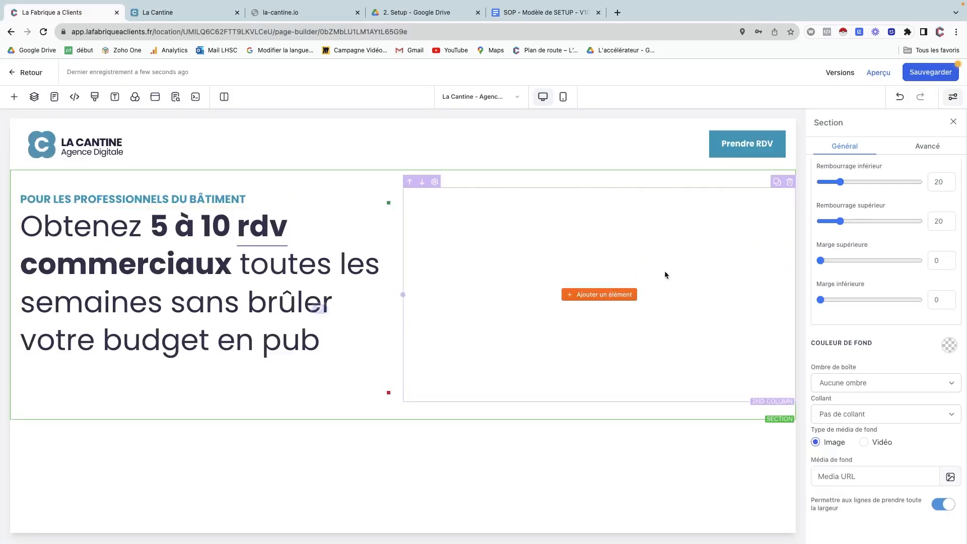
pyautogui.click(574, 295)
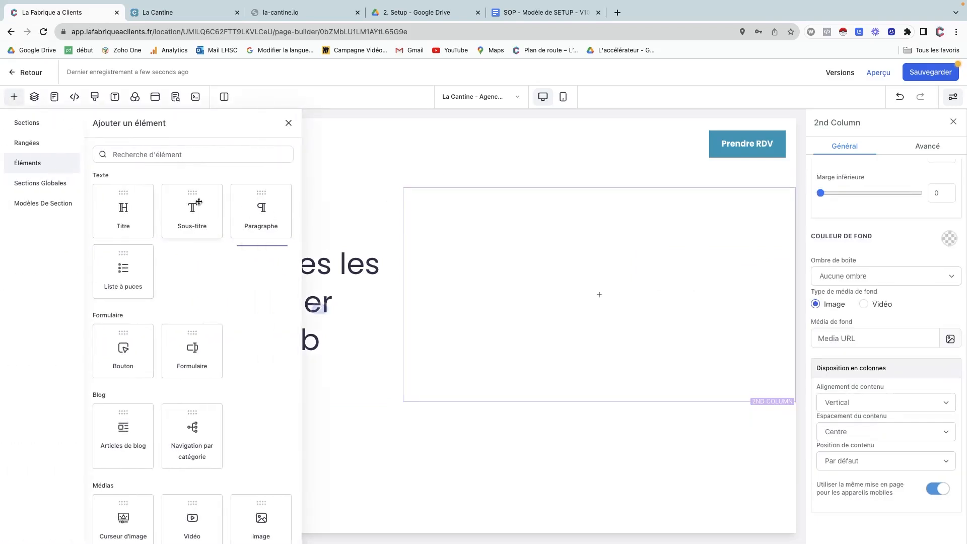
pyautogui.moveTo(270, 214); pyautogui.dragTo(560, 276)
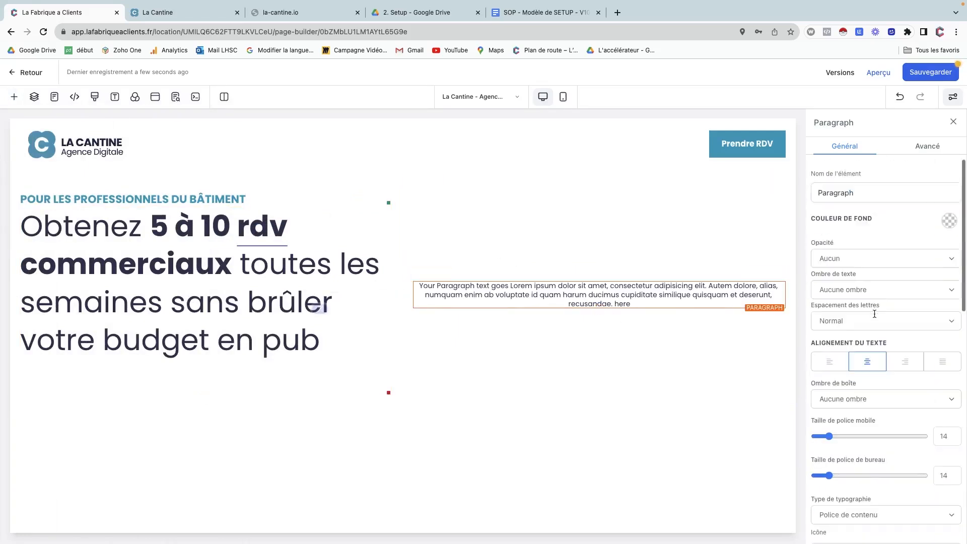
pyautogui.click(844, 363)
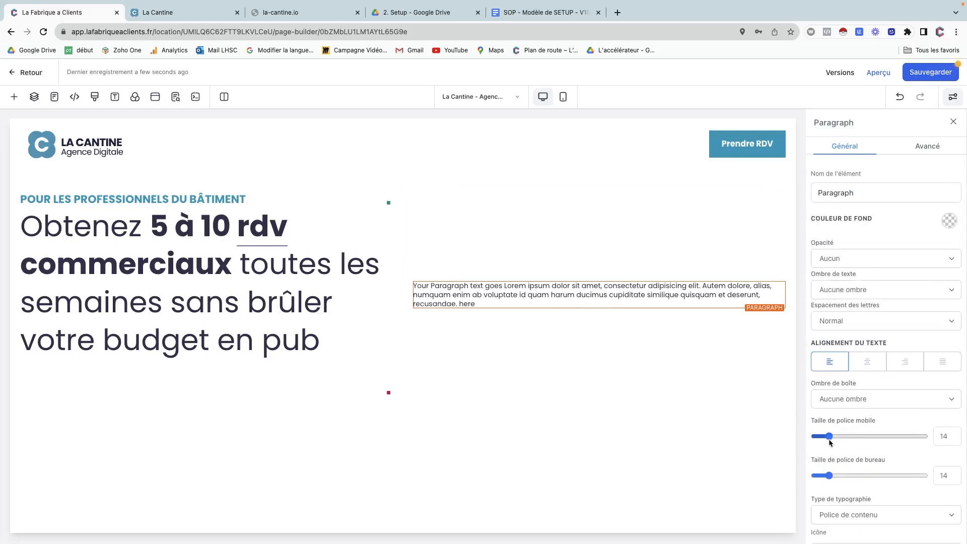
pyautogui.moveTo(829, 475); pyautogui.dragTo(836, 475)
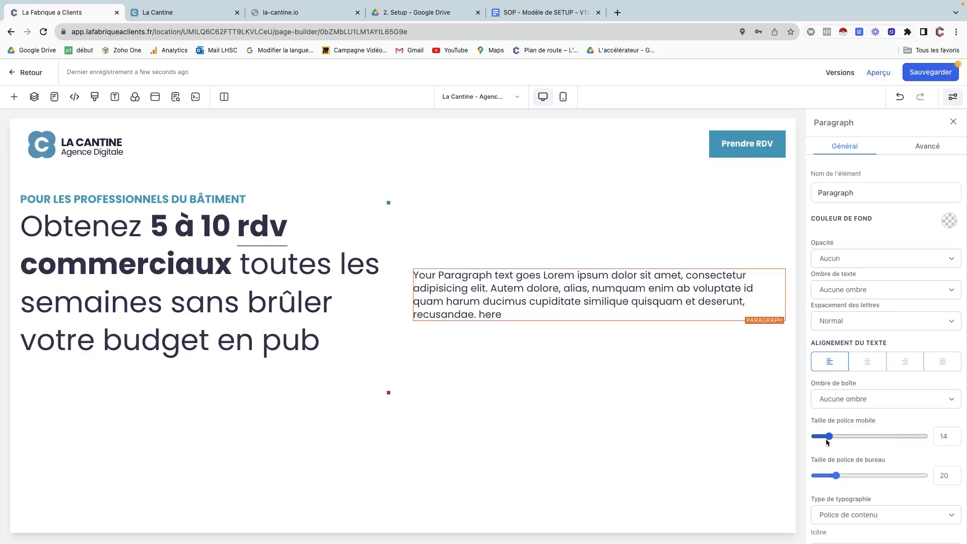
pyautogui.moveTo(829, 436); pyautogui.dragTo(836, 437)
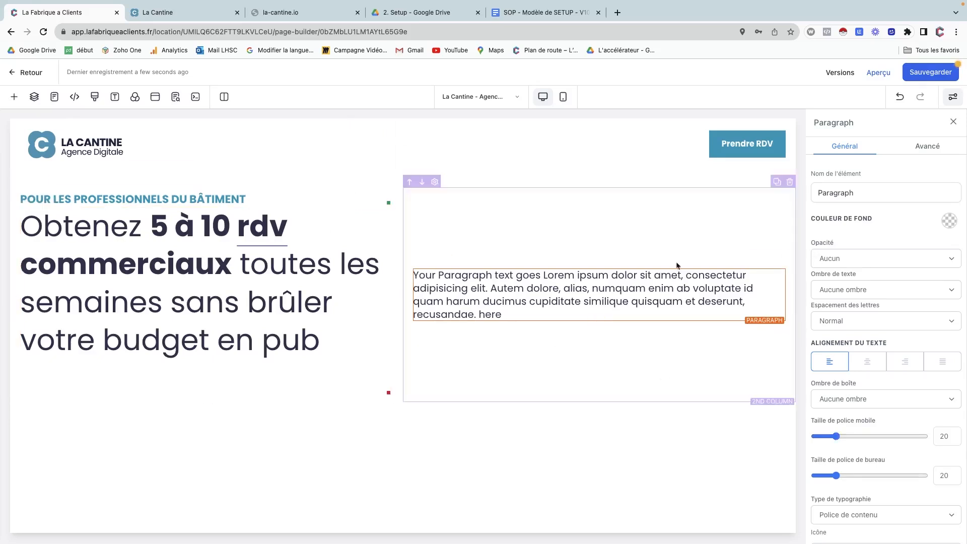
# Copy la-cantine.net's sentence inviting artisans to join the group into the paragraph.
pyautogui.click(197, 12)
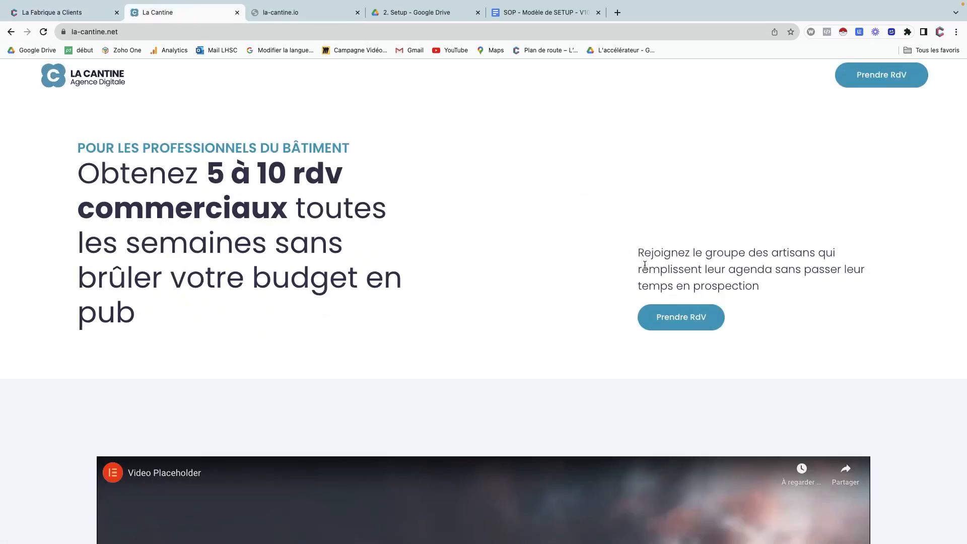
pyautogui.moveTo(653, 255); pyautogui.dragTo(759, 288)
pyautogui.press('super+c')
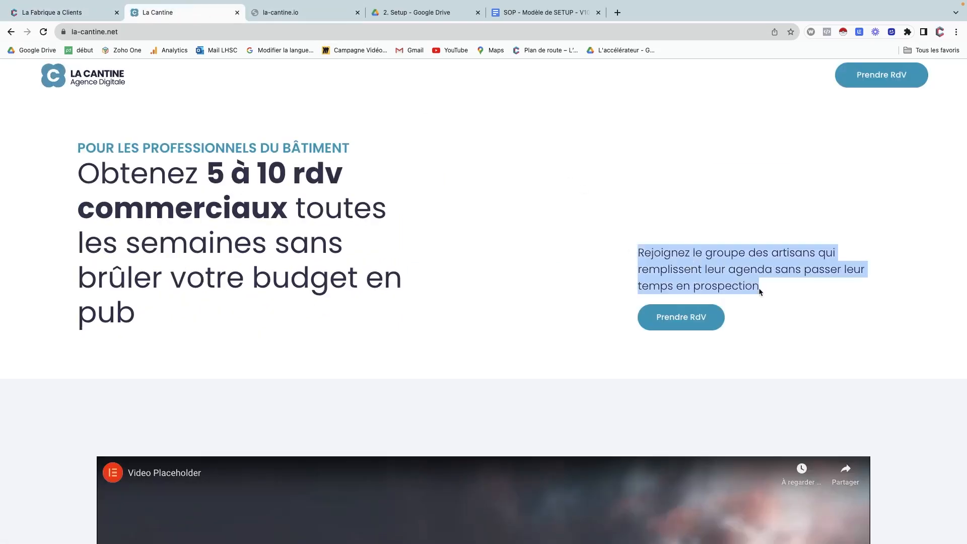
pyautogui.click(285, 14)
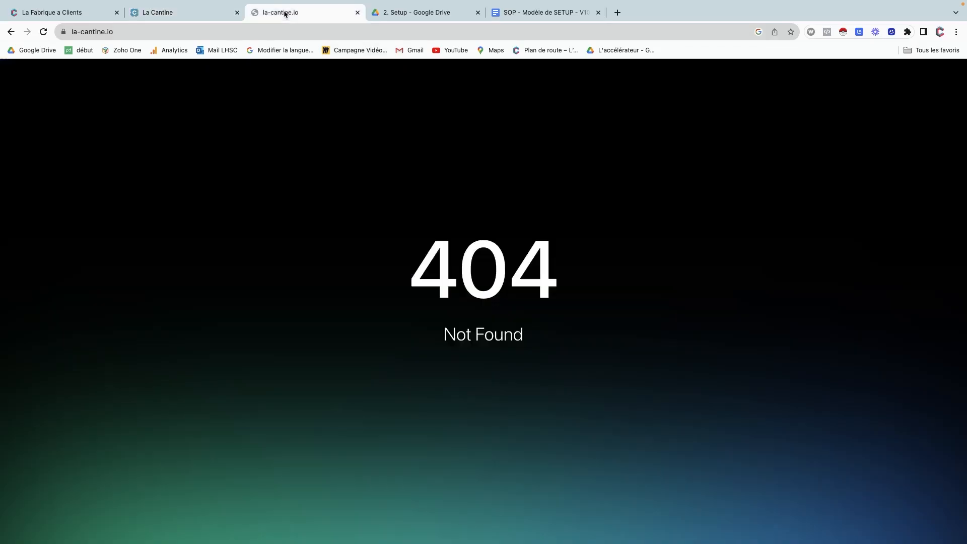
pyautogui.click(92, 13)
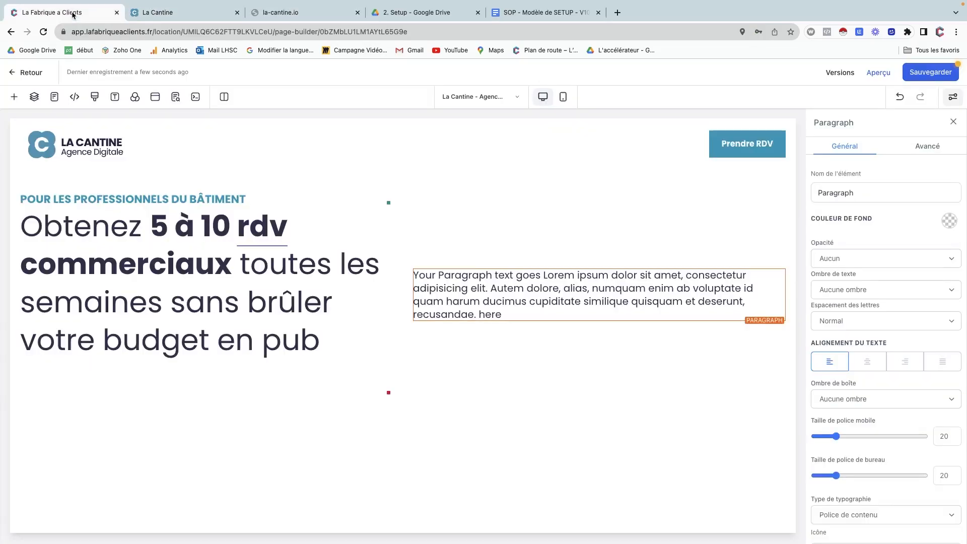
pyautogui.tripleClick(451, 285)
pyautogui.press('super+v')
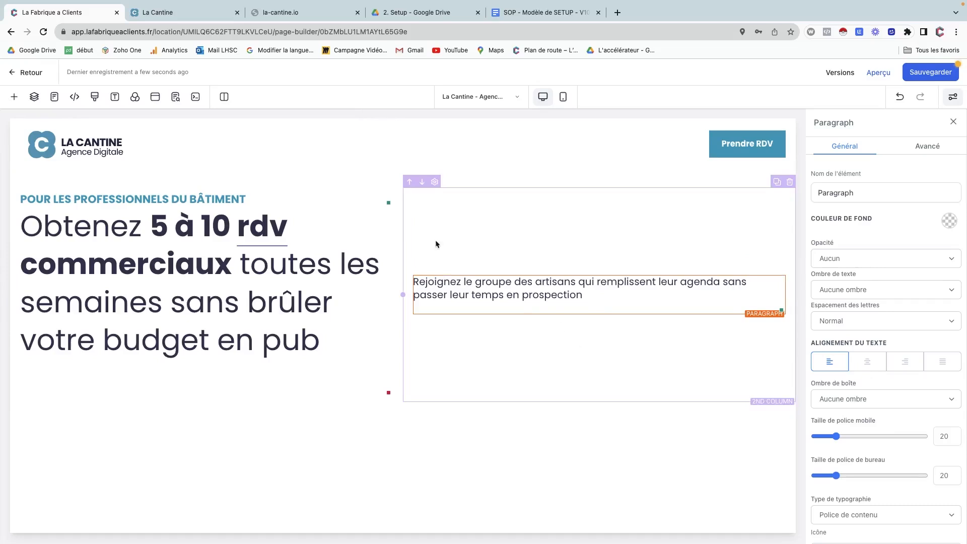
# Delete the green Click to Sign Up button that had been dropped under the paragraph.
pyautogui.click(15, 97)
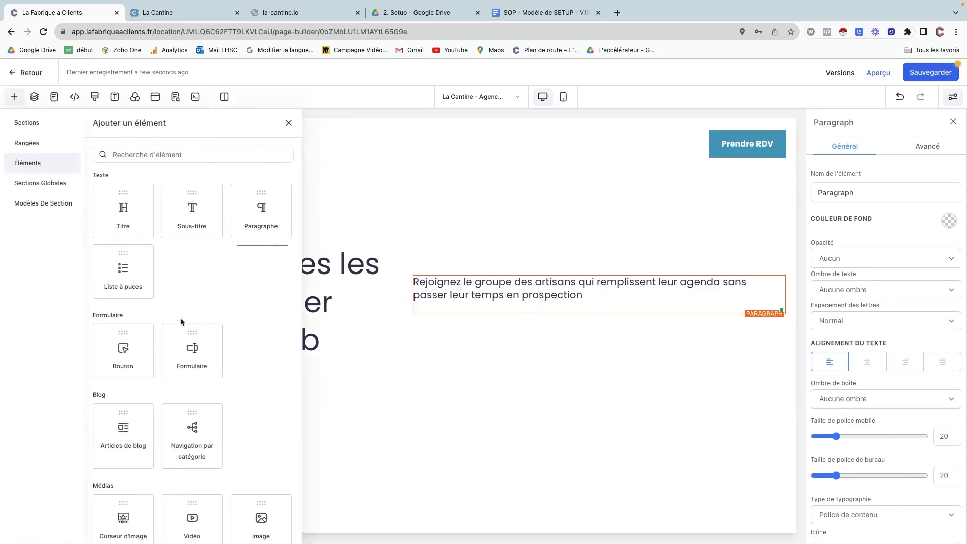
pyautogui.moveTo(127, 351); pyautogui.dragTo(555, 295)
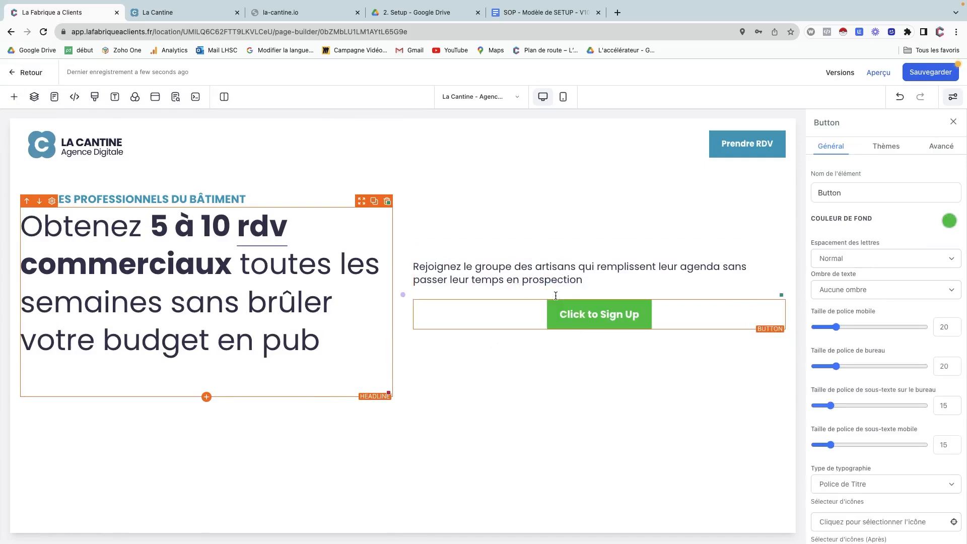
pyautogui.rightClick(561, 313)
pyautogui.moveTo(579, 410)
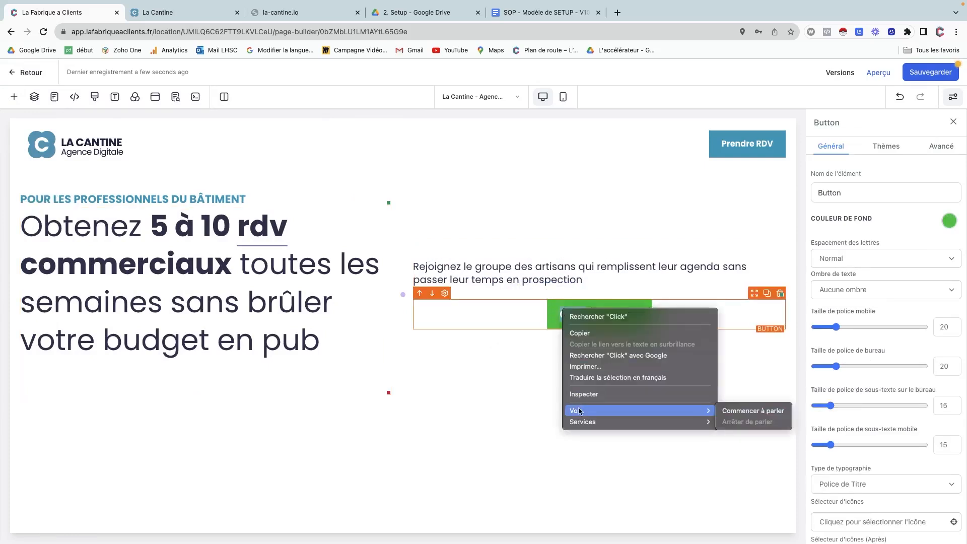
pyautogui.click(529, 317)
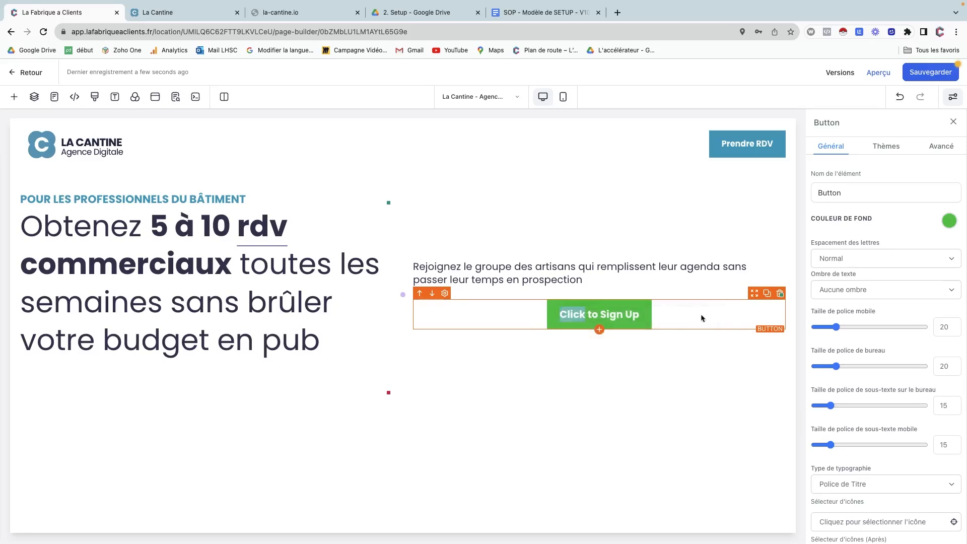
pyautogui.click(780, 294)
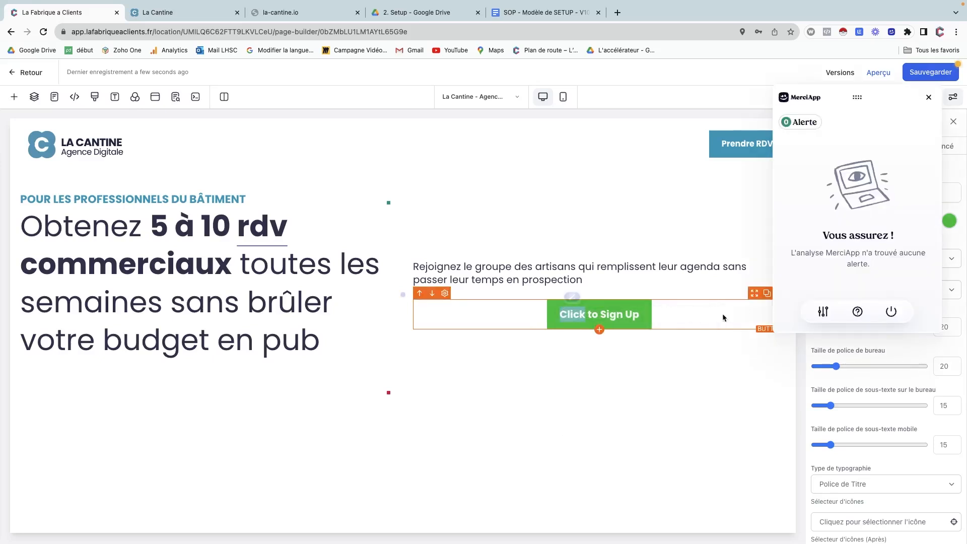
pyautogui.click(928, 96)
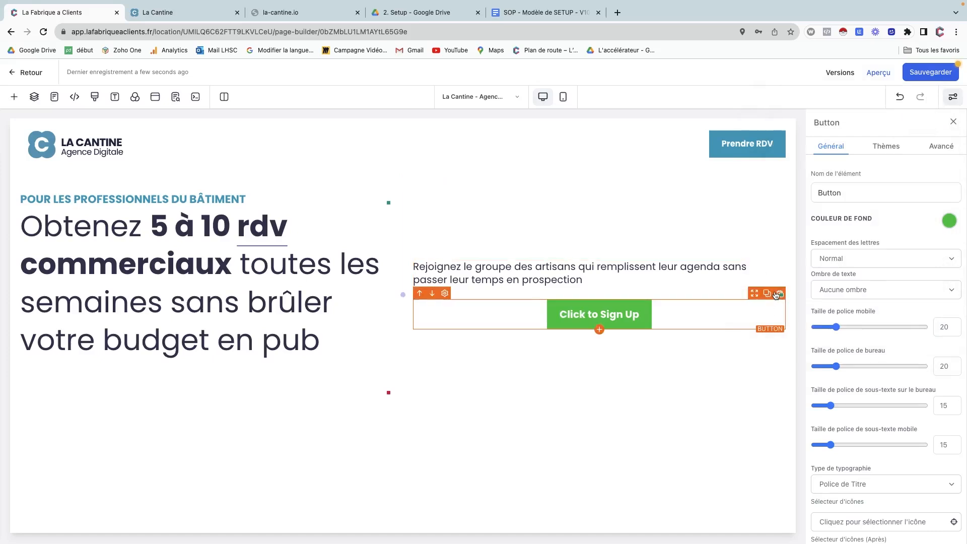
pyautogui.click(778, 294)
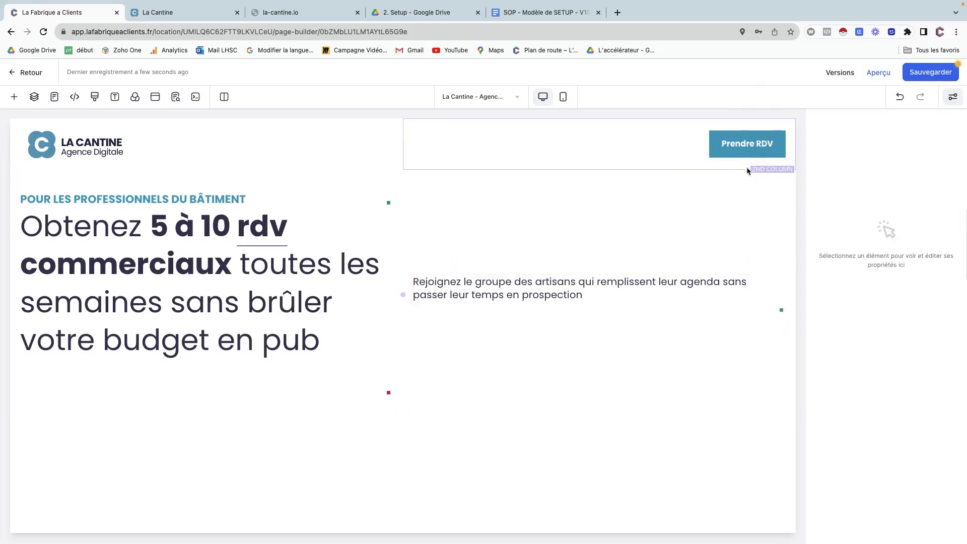
# Select the Prendre RDV header button and look over its advanced settings and ready-made styles.
pyautogui.click(735, 148)
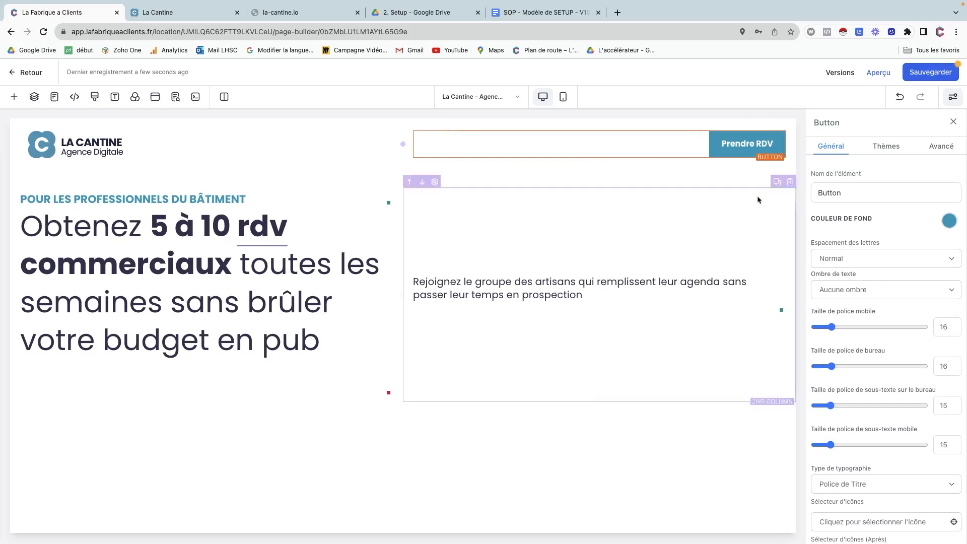
pyautogui.click(937, 149)
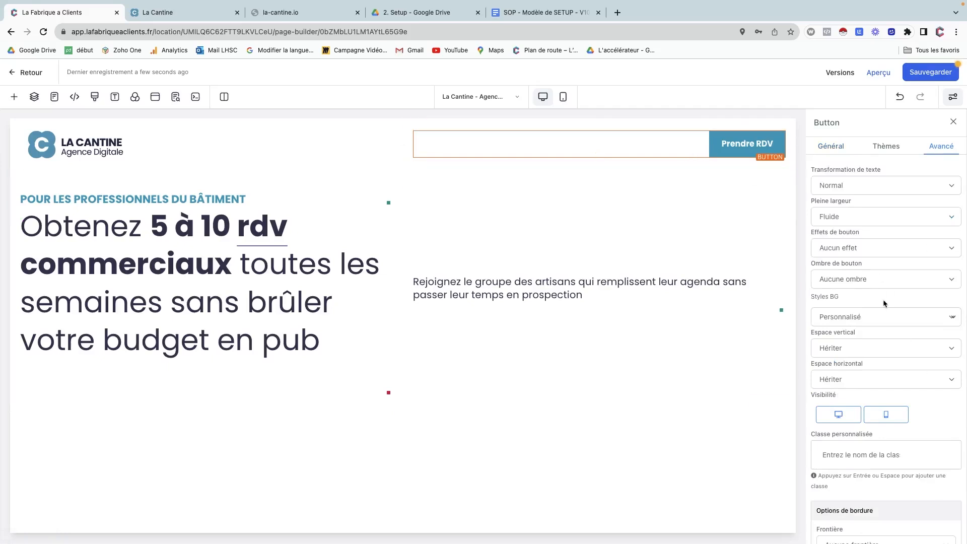
pyautogui.click(880, 150)
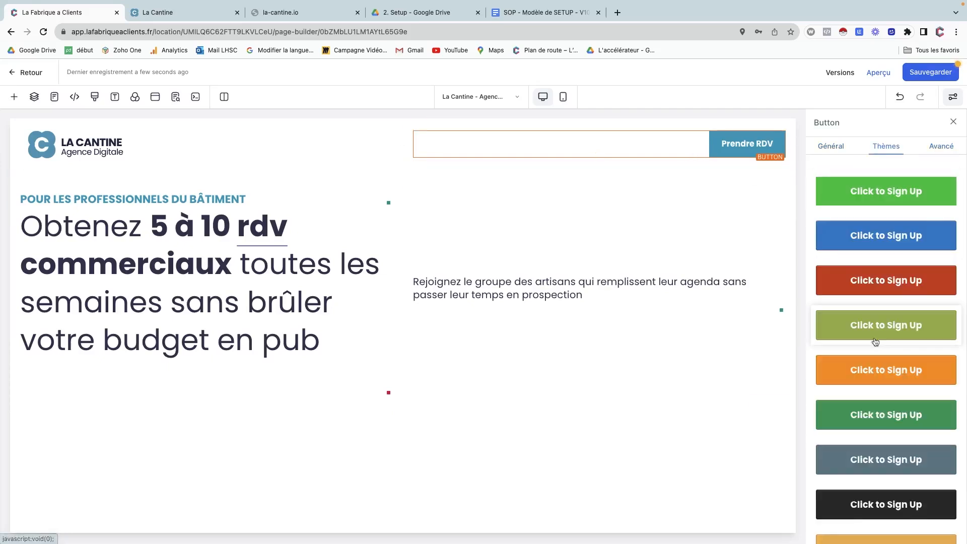
pyautogui.scroll(-15, 875, 342)
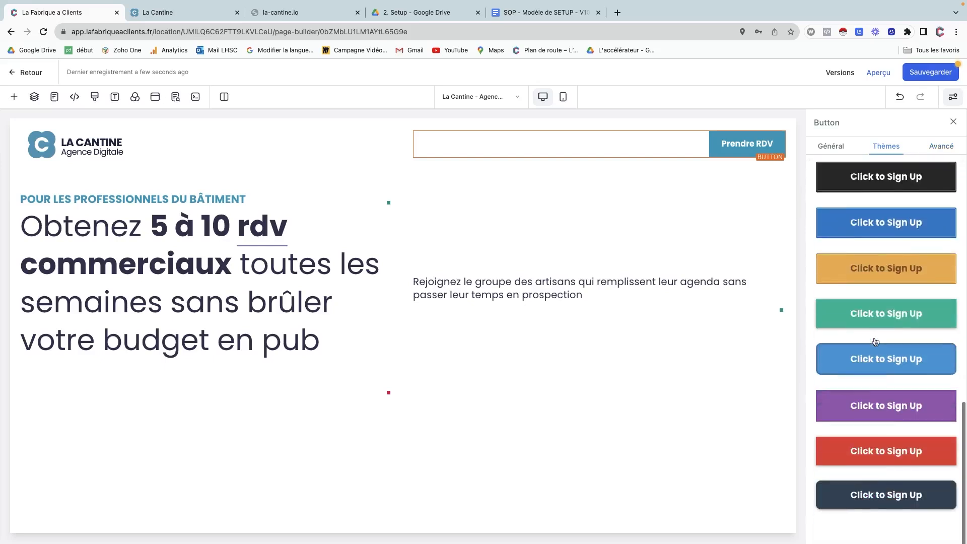
pyautogui.scroll(15, 875, 342)
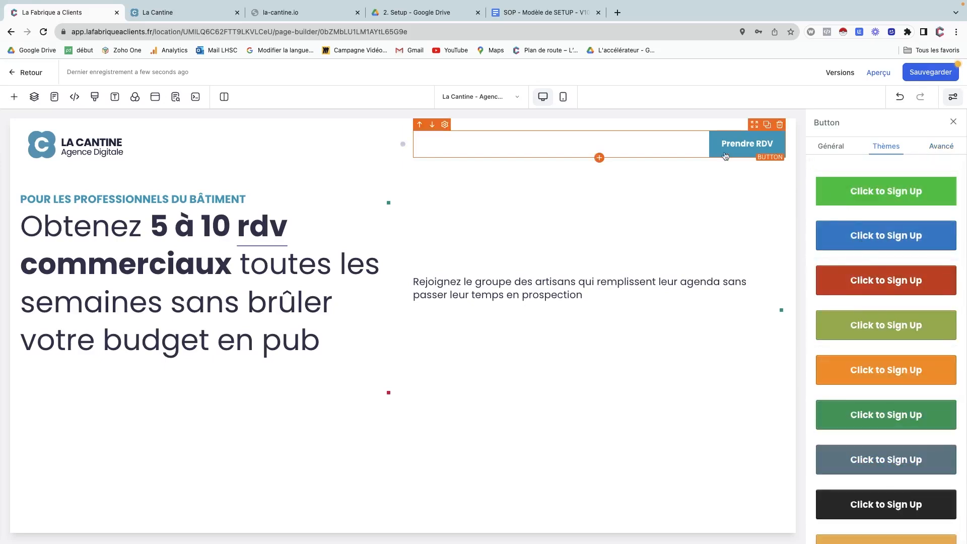
pyautogui.click(938, 147)
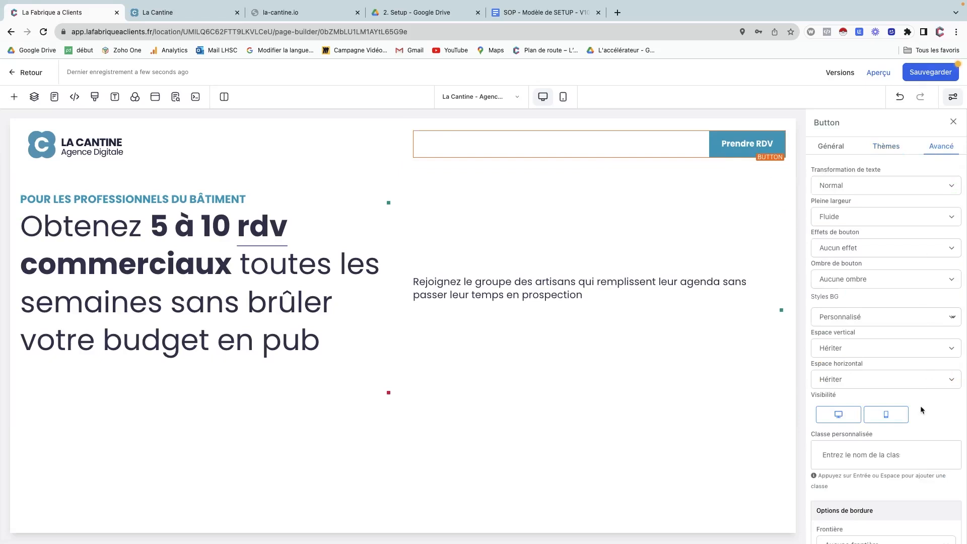
pyautogui.scroll(-3, 921, 409)
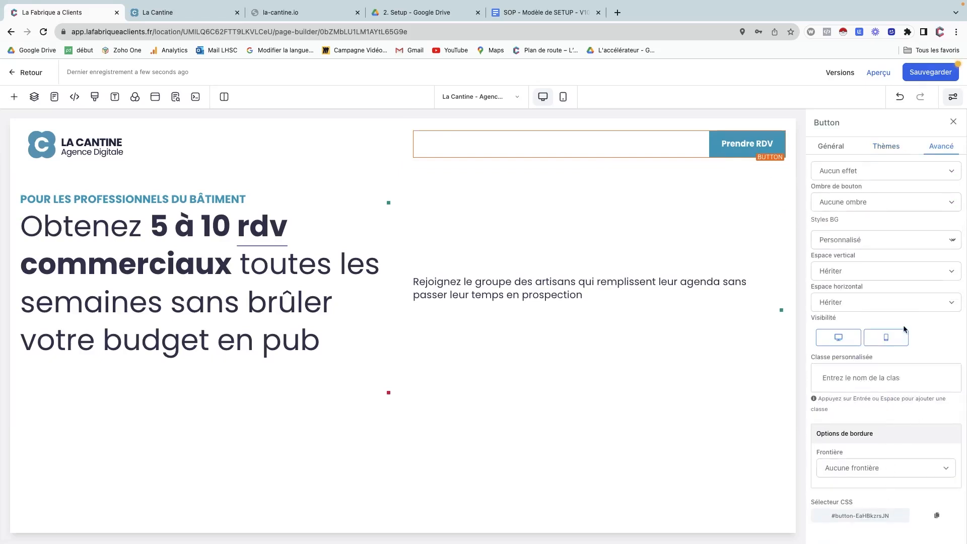
pyautogui.scroll(3, 885, 212)
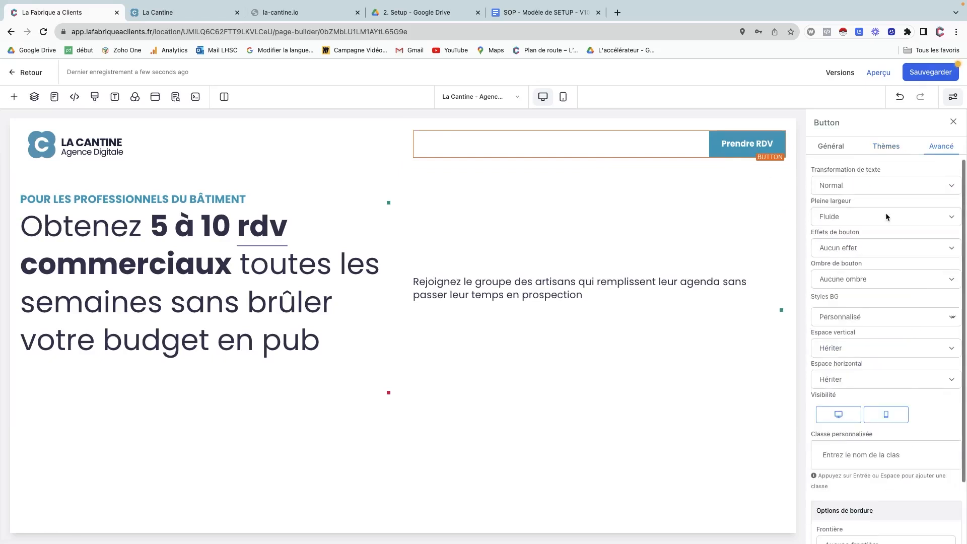
pyautogui.scroll(-3, 885, 215)
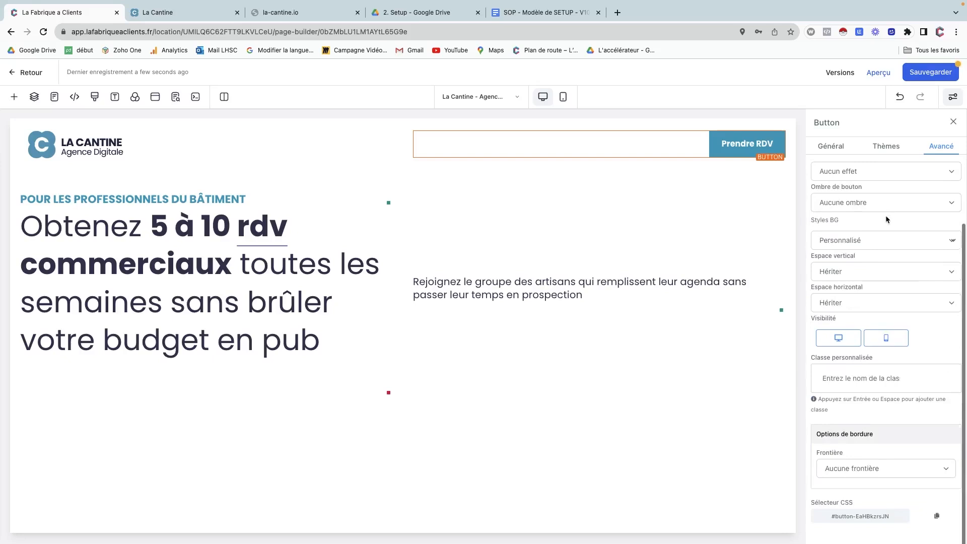
# Give the Prendre RDV button a full border on all sides in dark teal.
pyautogui.click(850, 469)
pyautogui.click(849, 481)
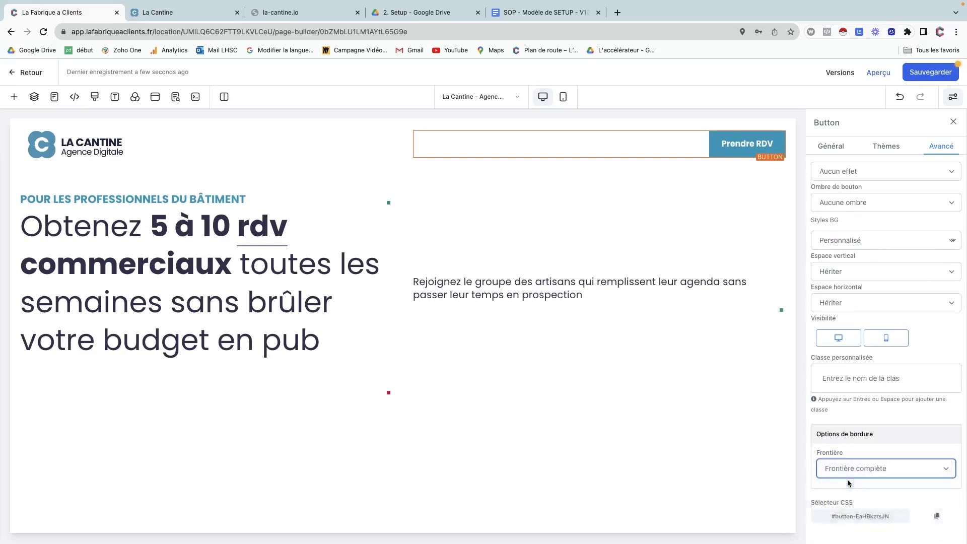
pyautogui.scroll(-5, 847, 480)
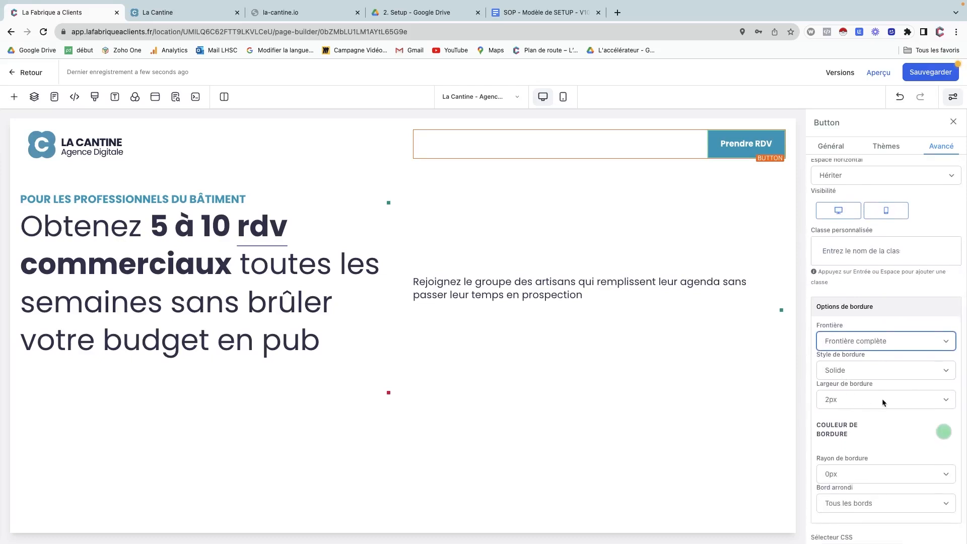
pyautogui.click(942, 432)
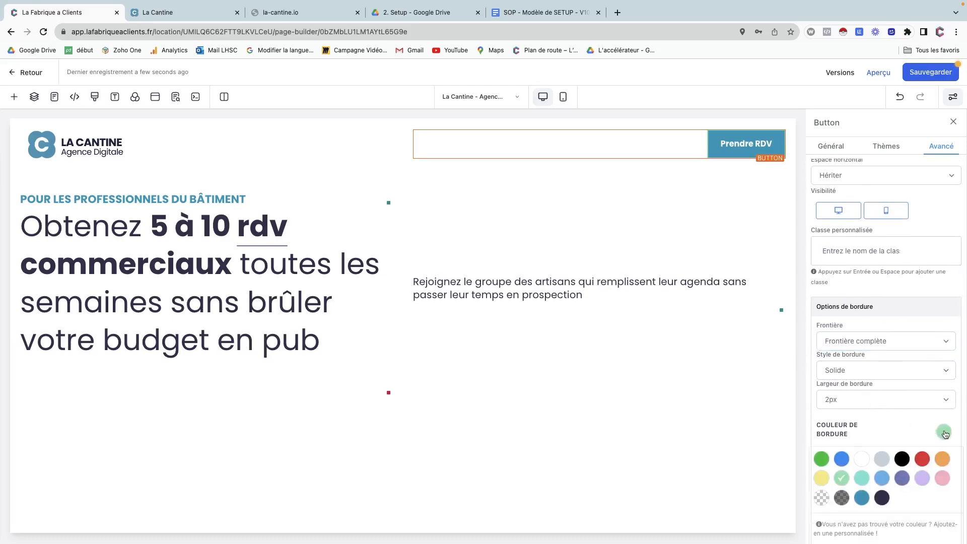
pyautogui.click(861, 497)
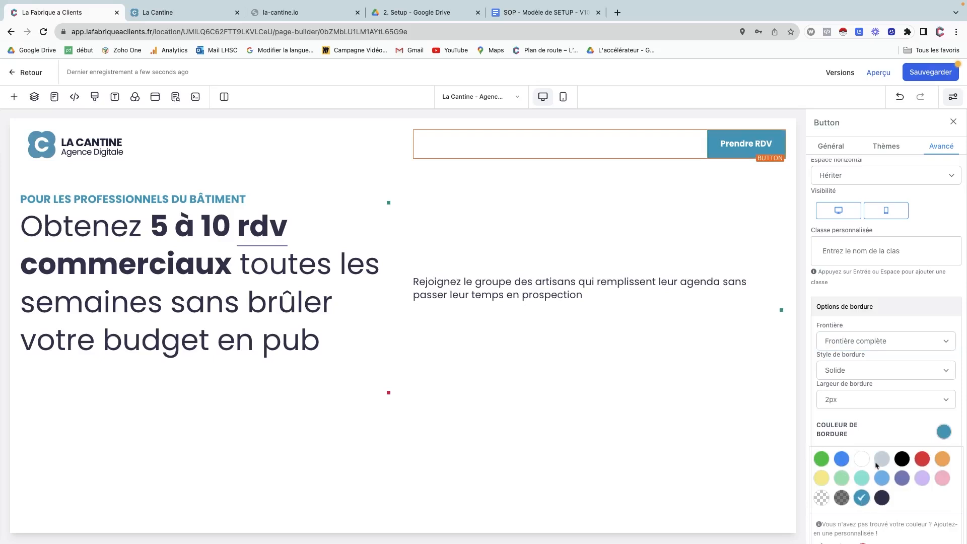
pyautogui.click(884, 429)
# Round the Prendre RDV button's corners to a 50px radius.
pyautogui.scroll(-1, 865, 430)
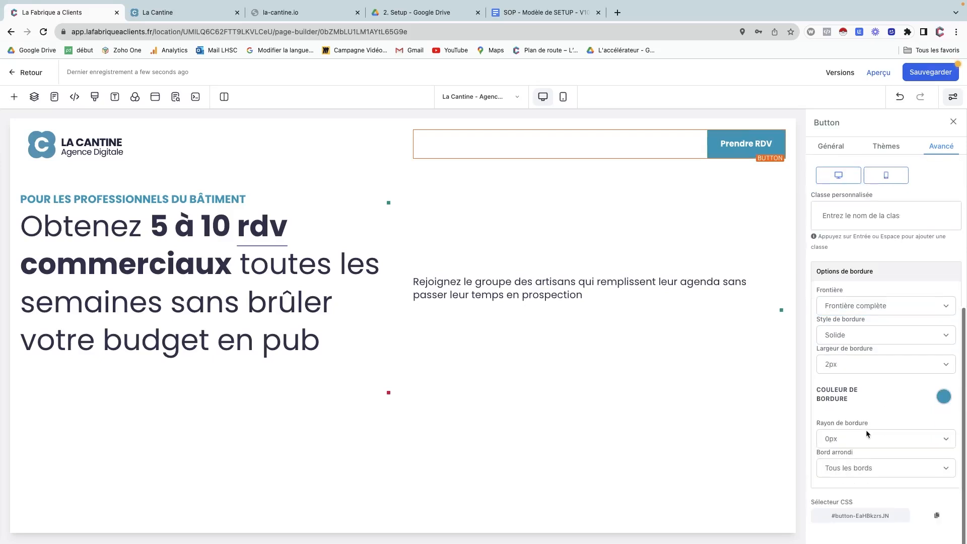
pyautogui.click(827, 443)
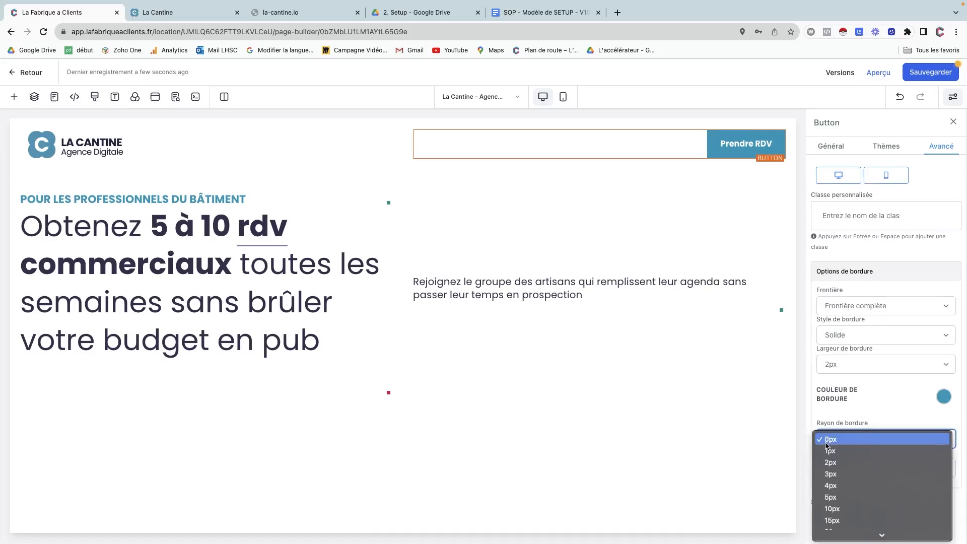
pyautogui.scroll(-3, 844, 475)
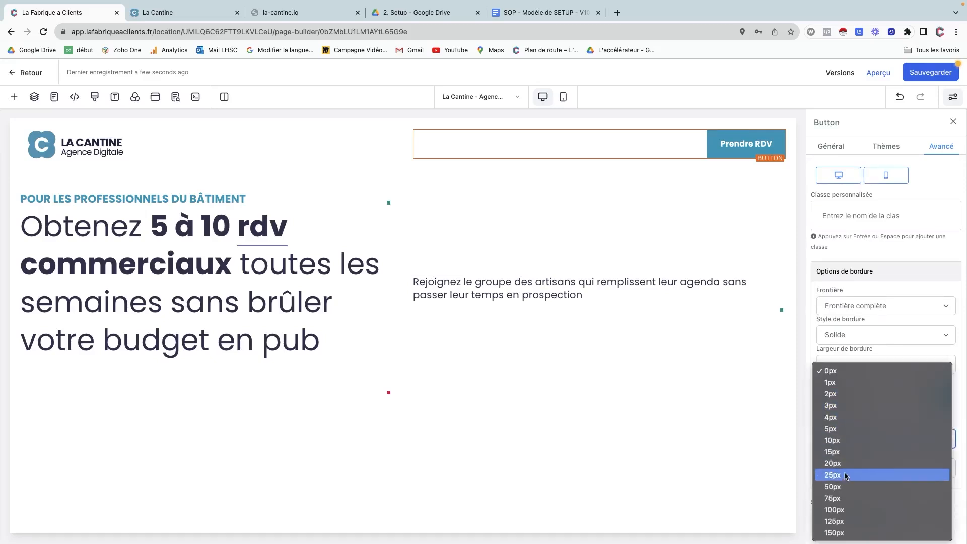
pyautogui.click(839, 464)
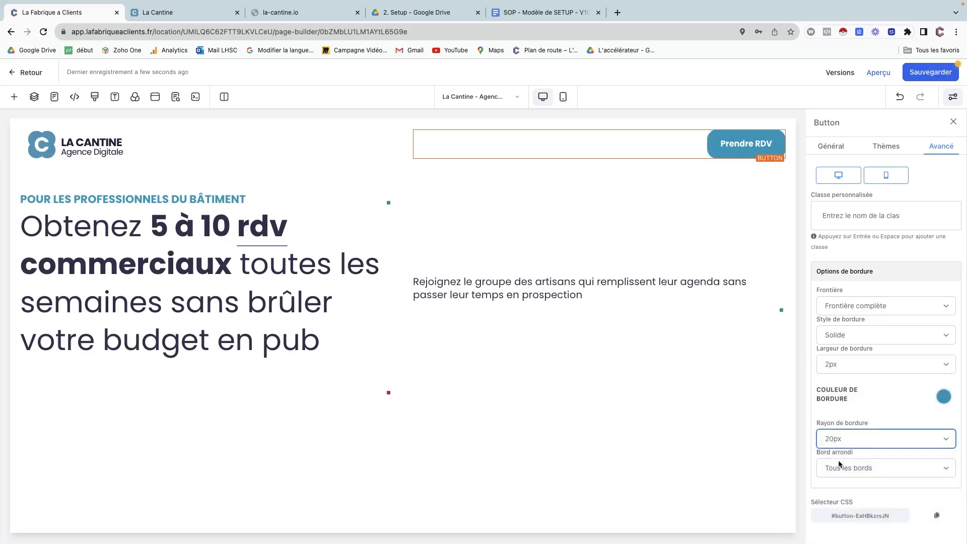
pyautogui.click(843, 446)
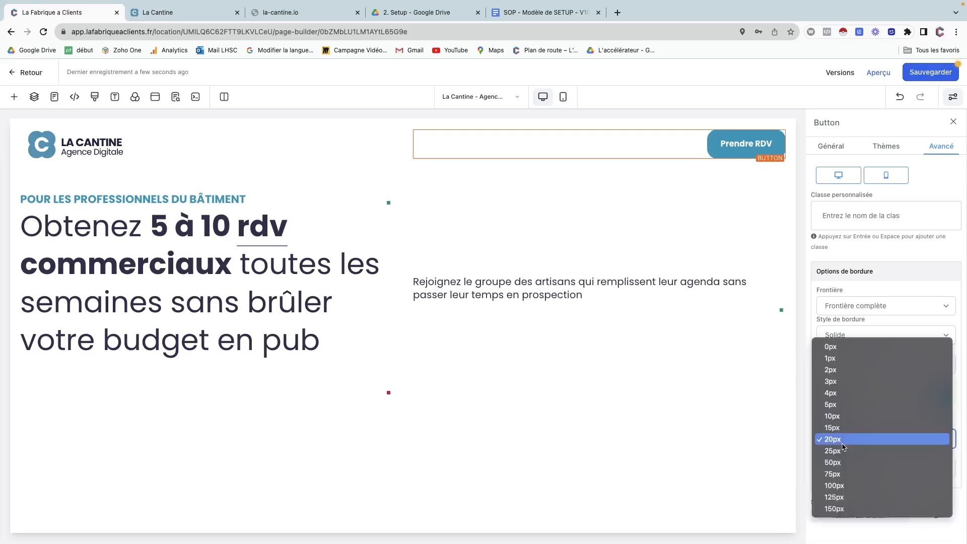
pyautogui.click(842, 452)
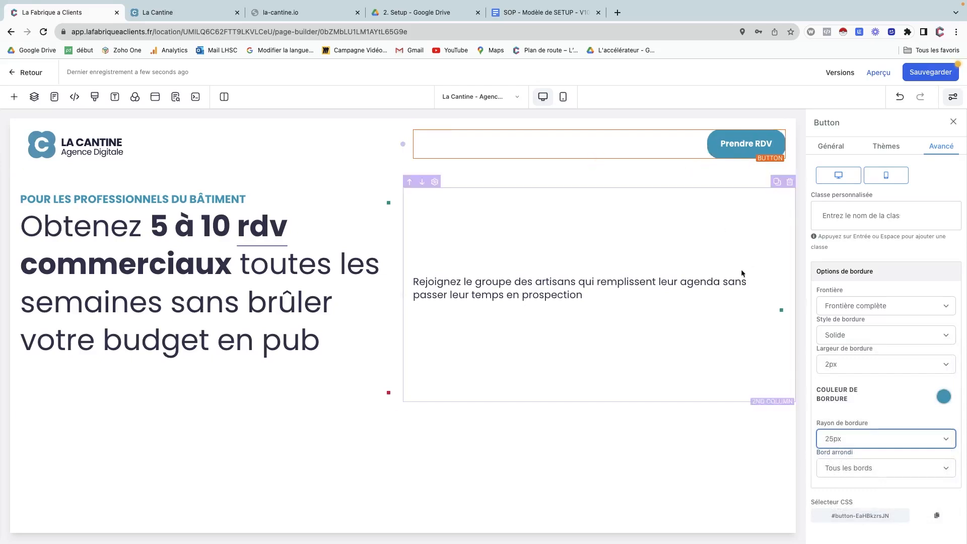
pyautogui.click(840, 446)
pyautogui.click(840, 449)
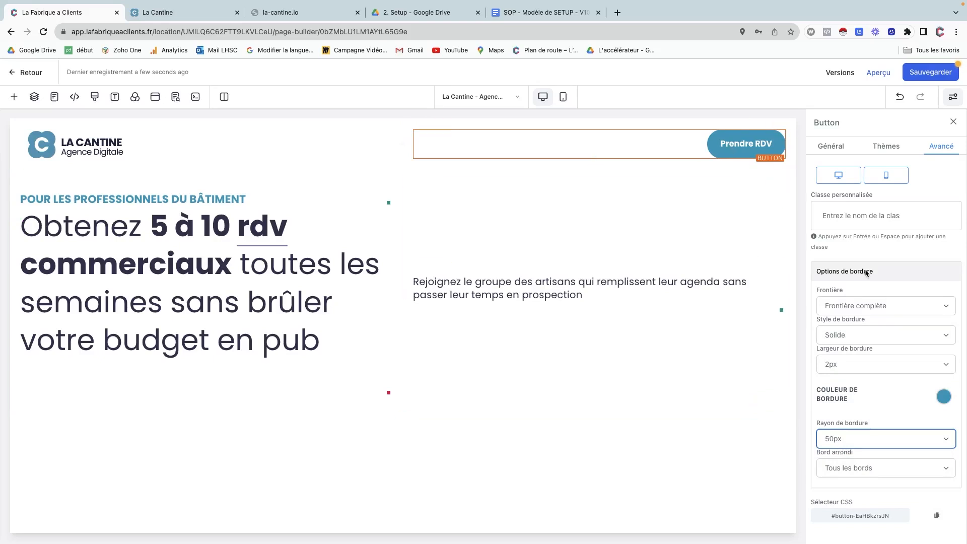
pyautogui.click(831, 147)
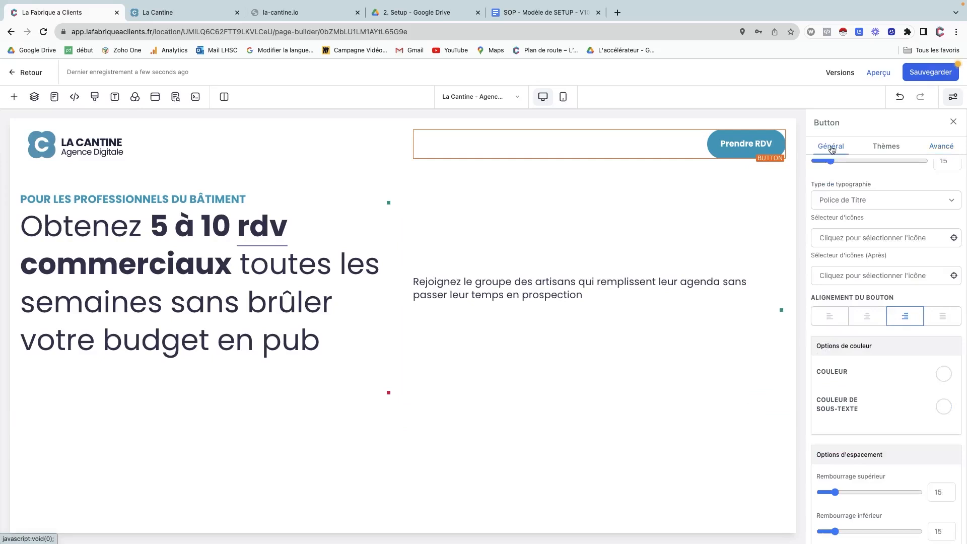
pyautogui.click(936, 147)
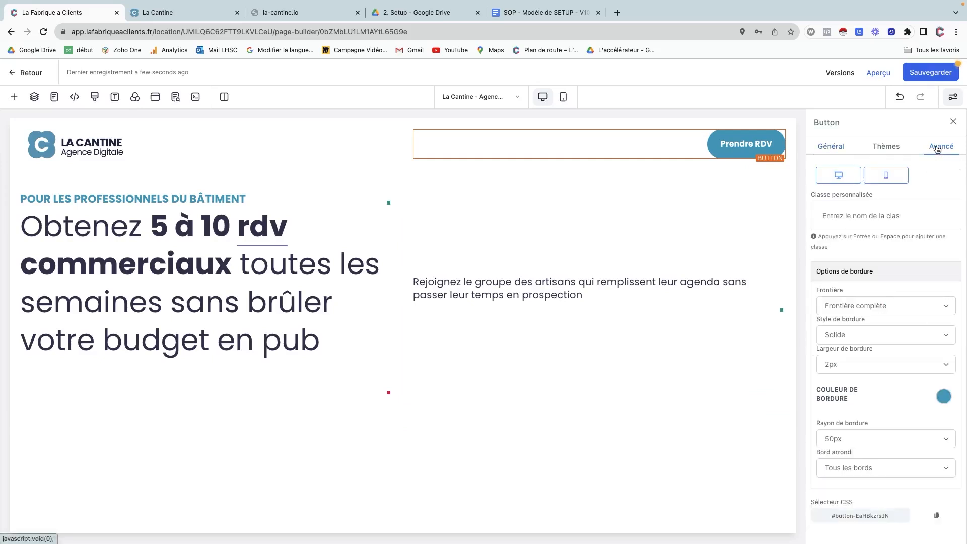
# Duplicate Prendre RDV, place the copy beneath the artisans paragraph, and left-align it.
pyautogui.rightClick(722, 148)
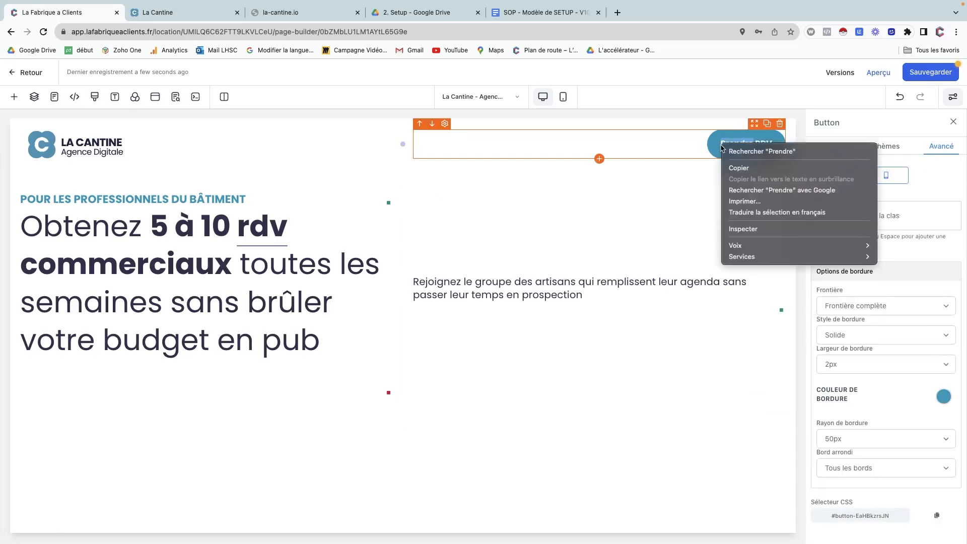
pyautogui.click(737, 171)
pyautogui.click(766, 124)
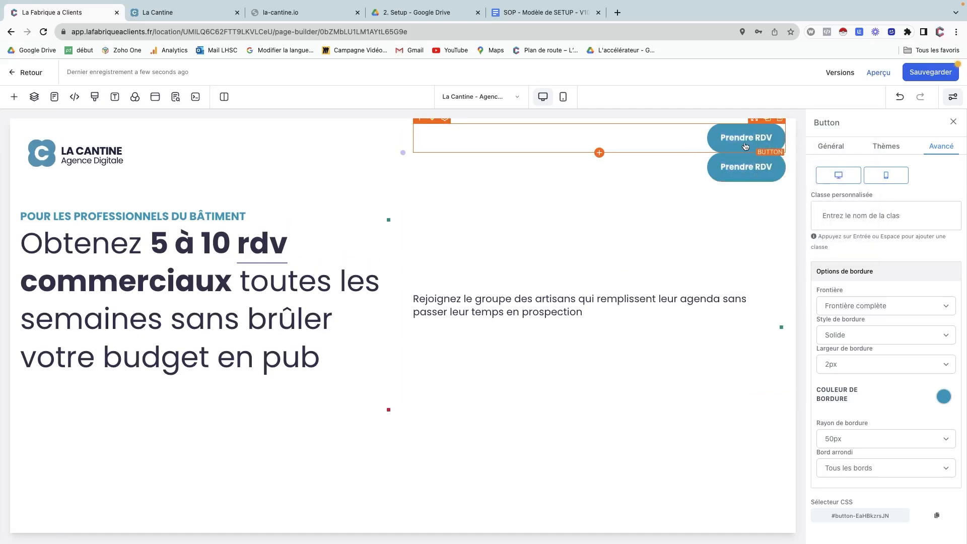
pyautogui.moveTo(750, 151); pyautogui.dragTo(582, 319)
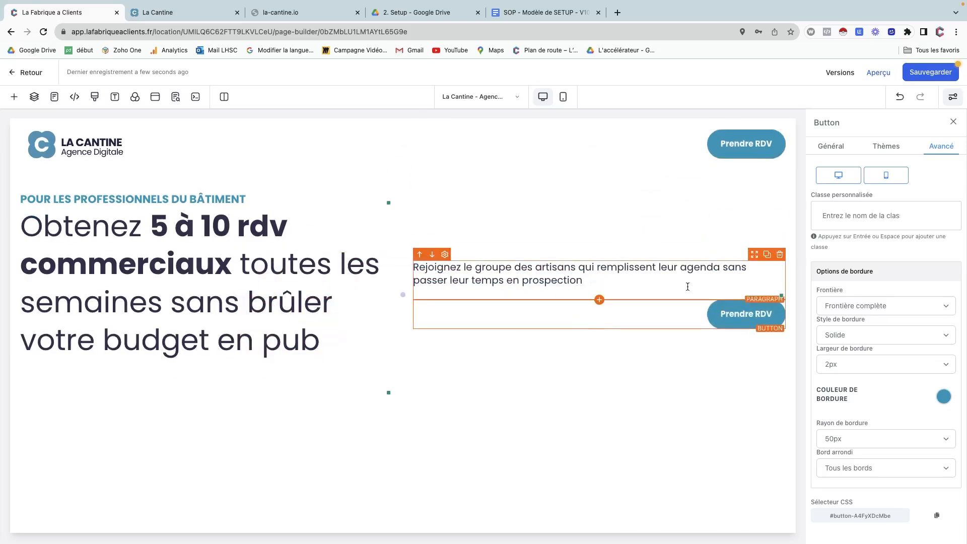
pyautogui.click(832, 147)
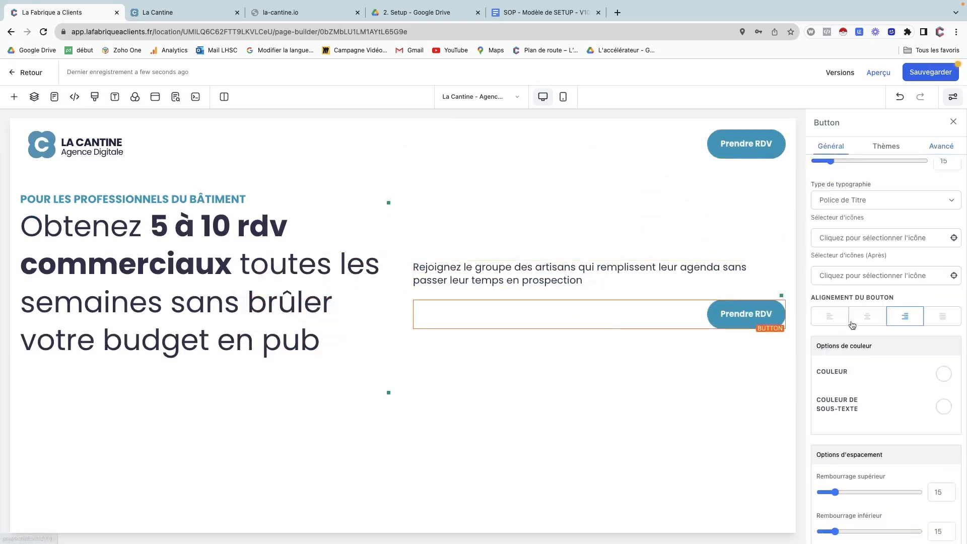
pyautogui.click(829, 316)
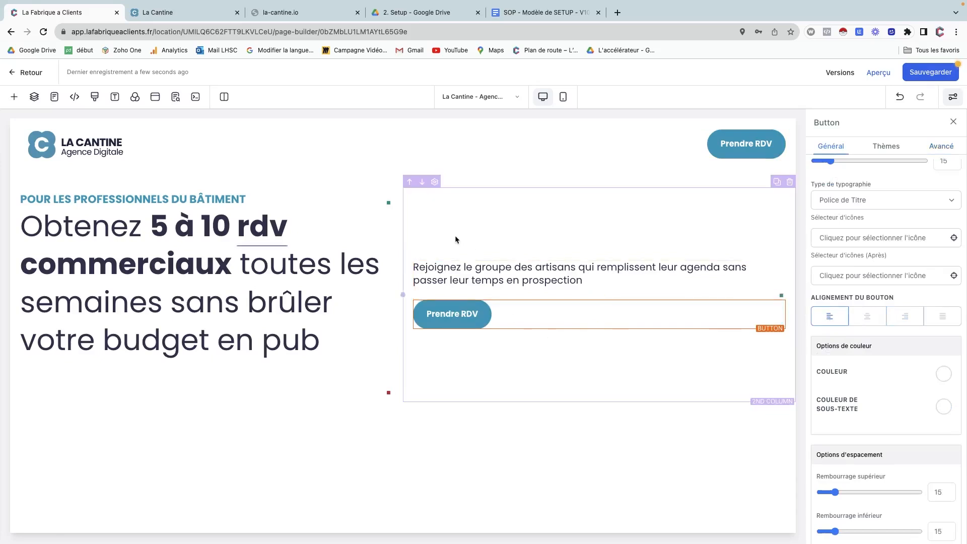
# Set the right column's left padding to 200.
pyautogui.click(433, 184)
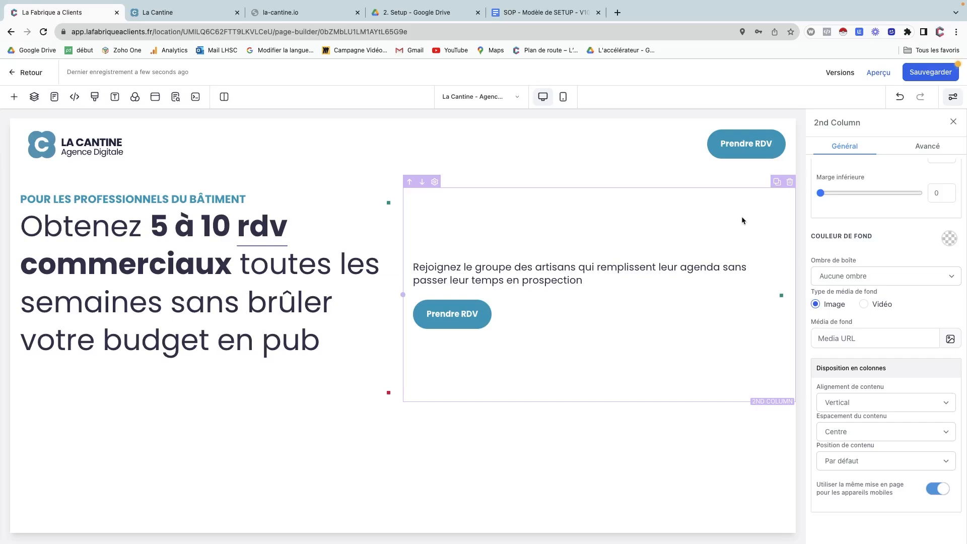
pyautogui.scroll(5, 899, 309)
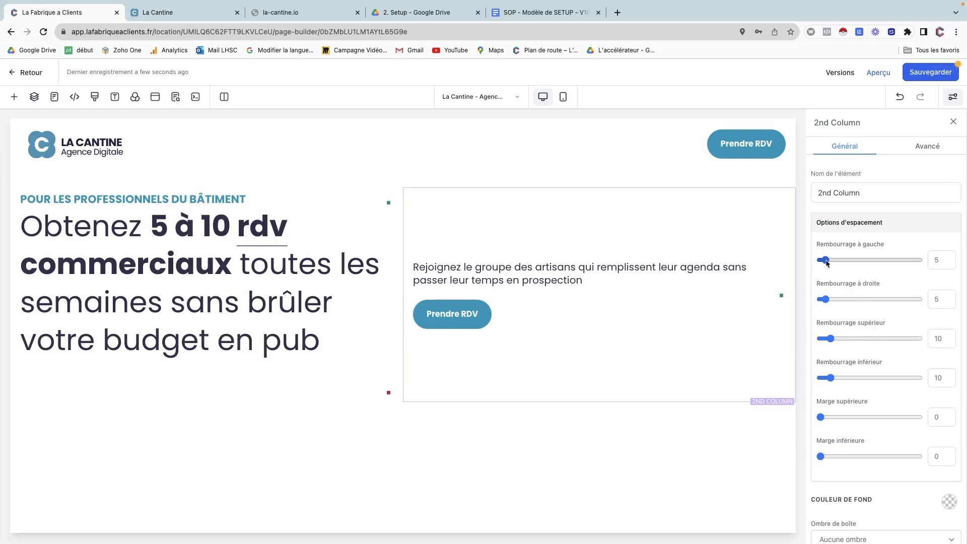
pyautogui.moveTo(825, 260); pyautogui.dragTo(921, 261)
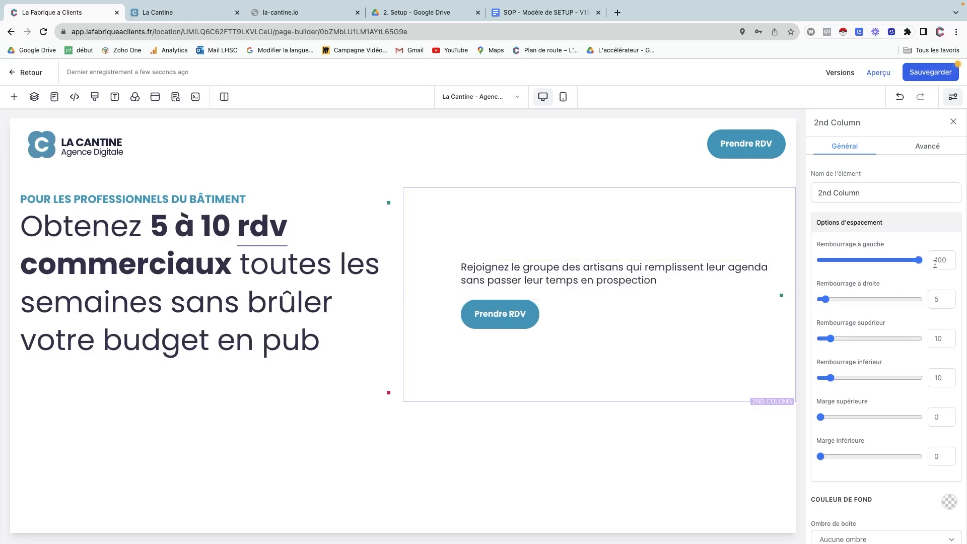
pyautogui.click(935, 264)
pyautogui.press('BackSpace')
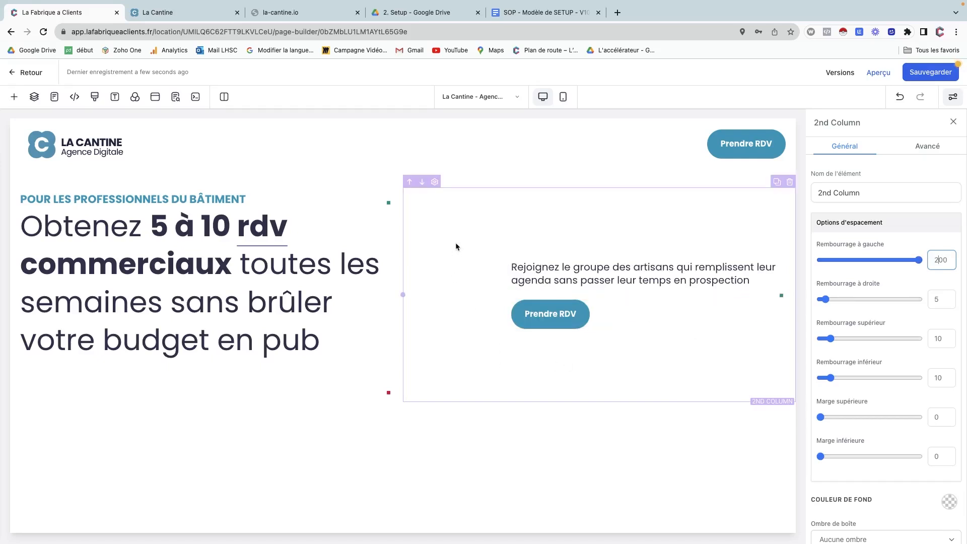
pyautogui.scroll(-2, 876, 335)
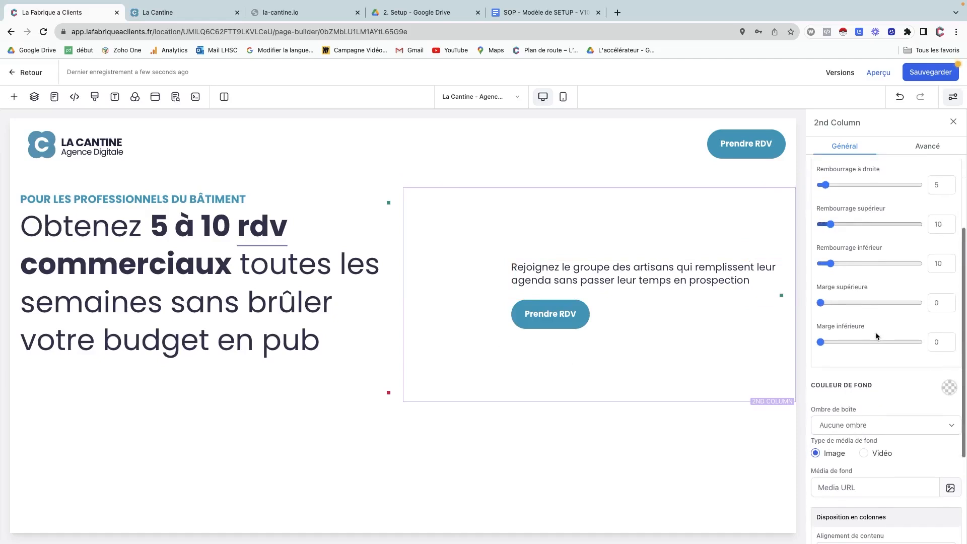
pyautogui.scroll(3, 875, 332)
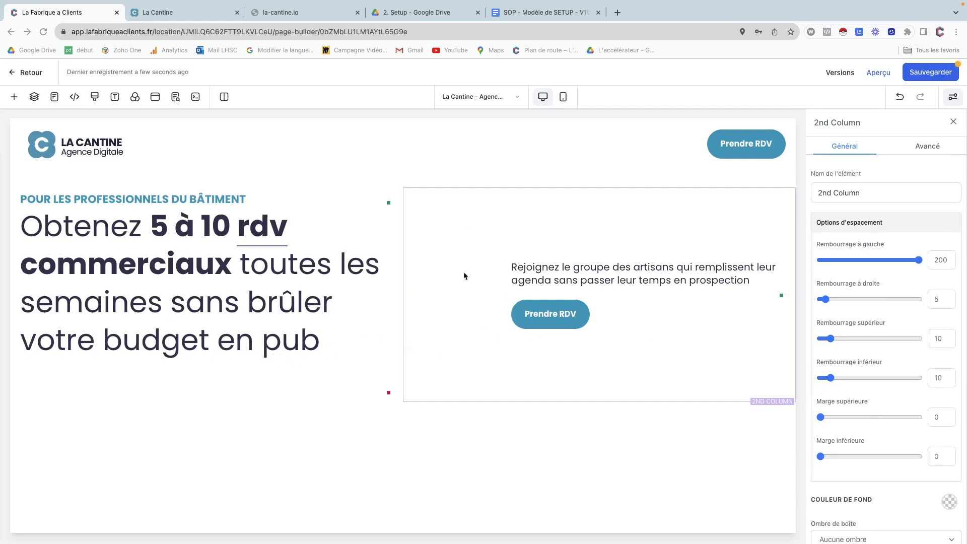
pyautogui.click(453, 233)
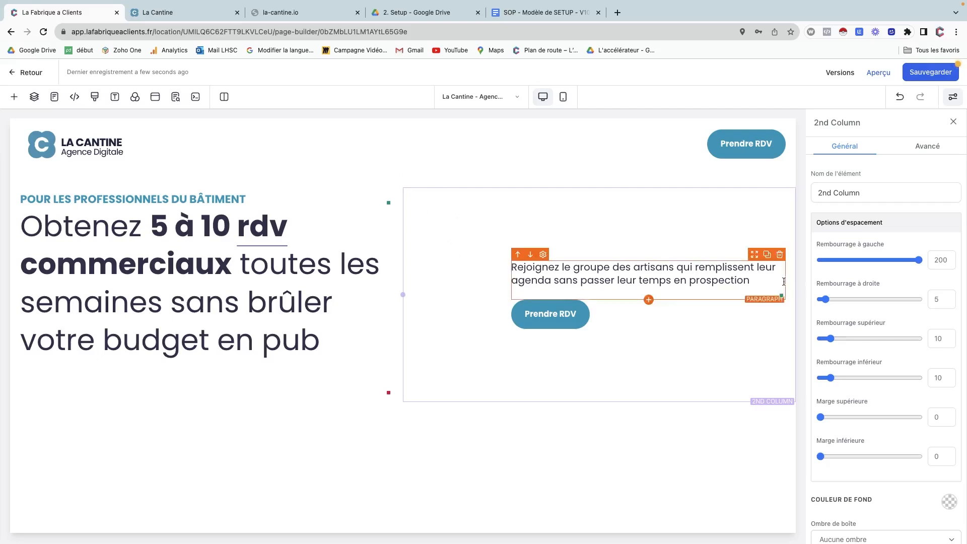
# Change the right column's content spacing to push its content toward the bottom.
pyautogui.scroll(-5, 880, 297)
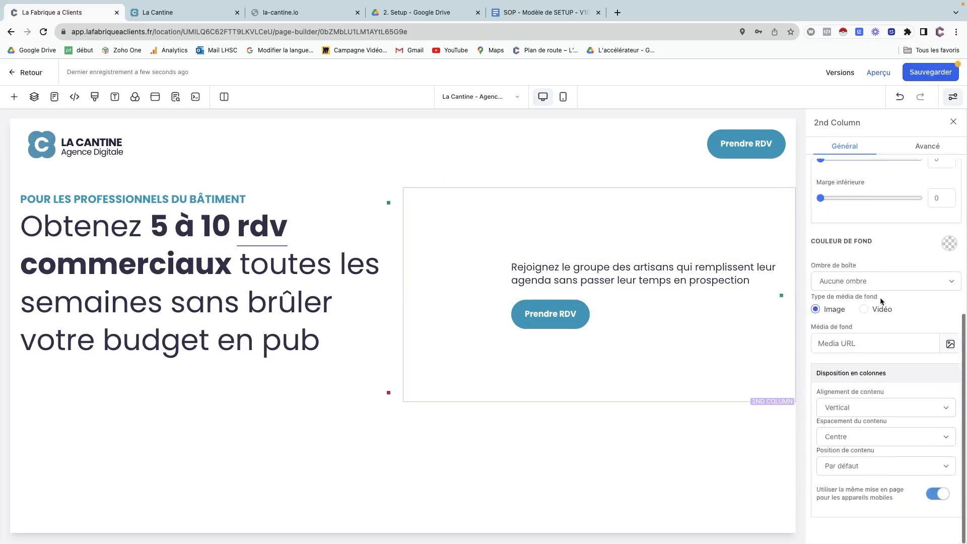
pyautogui.click(850, 432)
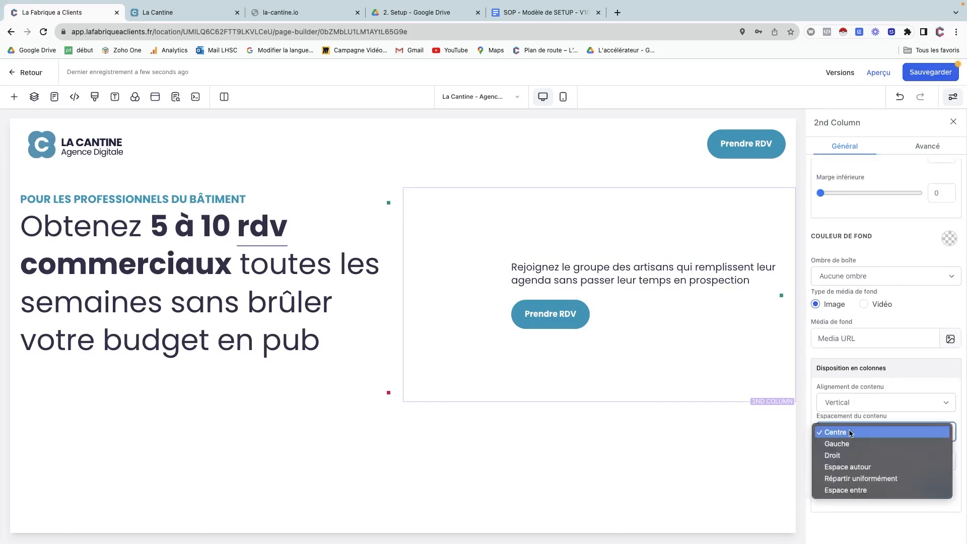
pyautogui.click(847, 456)
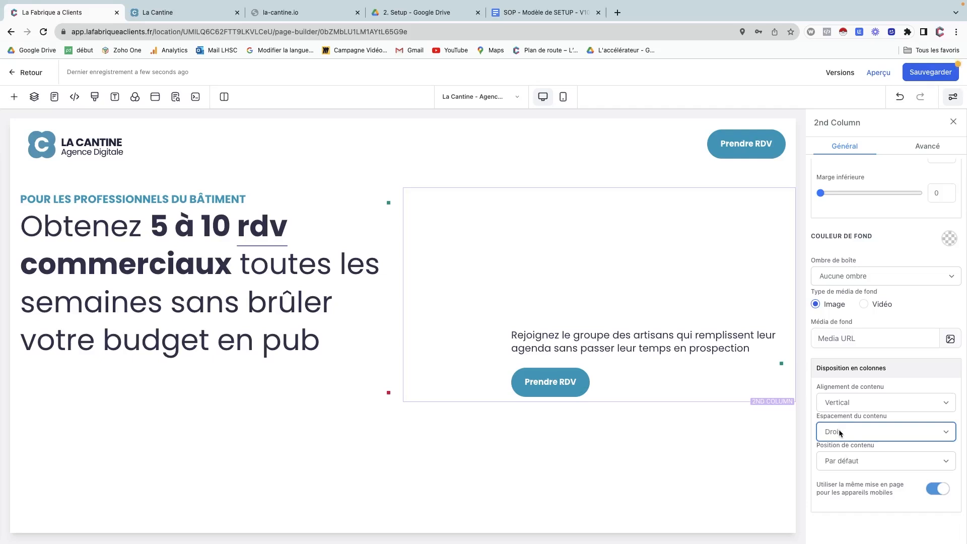
# Check the hero headline, two-column row and left column, then return to the right column's settings.
pyautogui.click(218, 381)
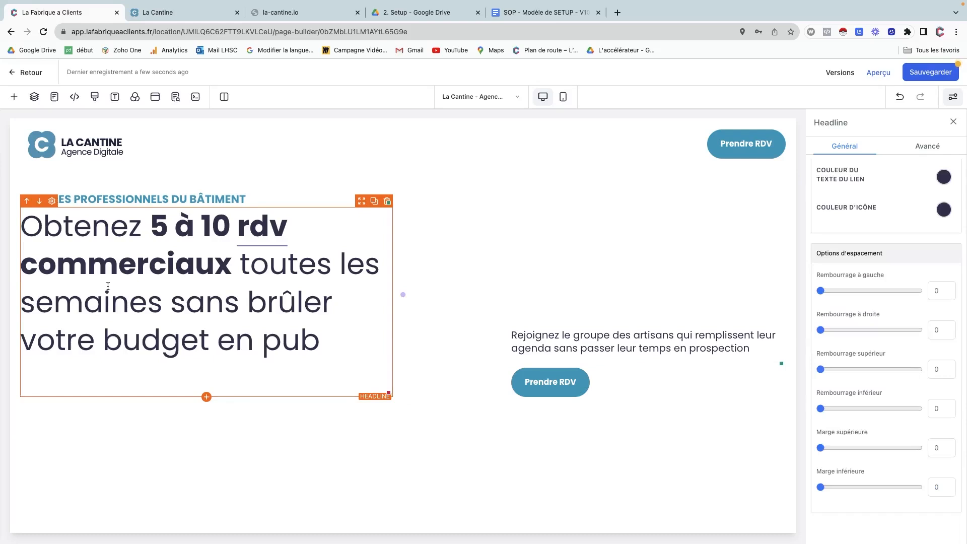
pyautogui.click(320, 183)
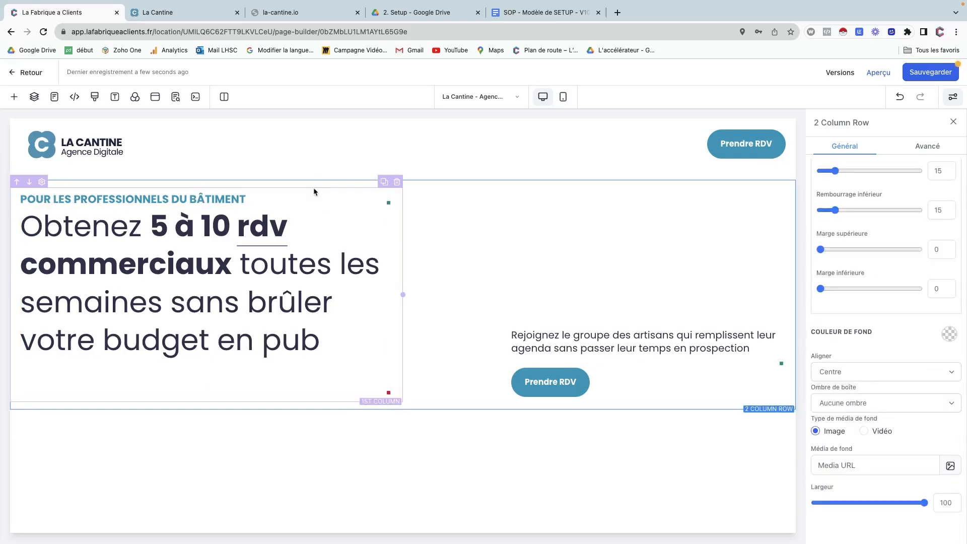
pyautogui.click(314, 191)
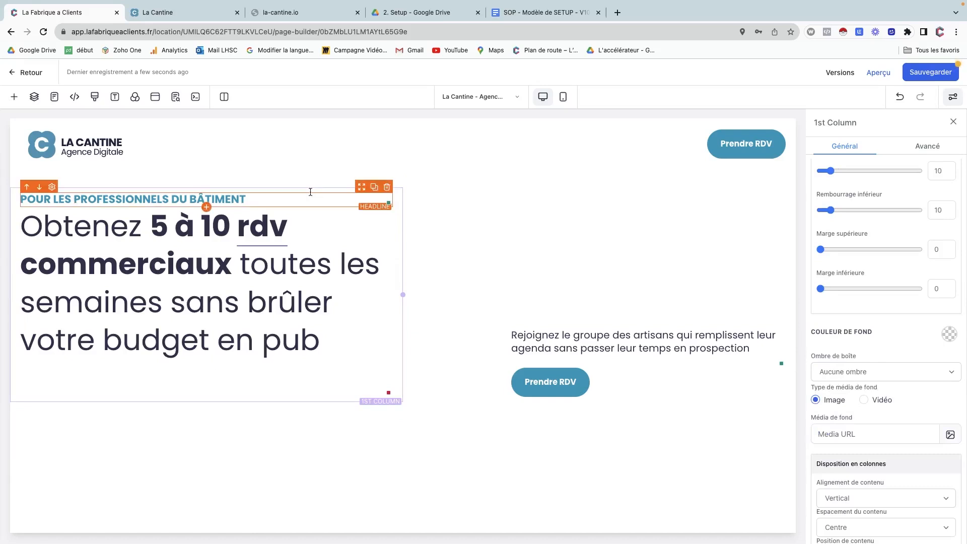
pyautogui.click(233, 368)
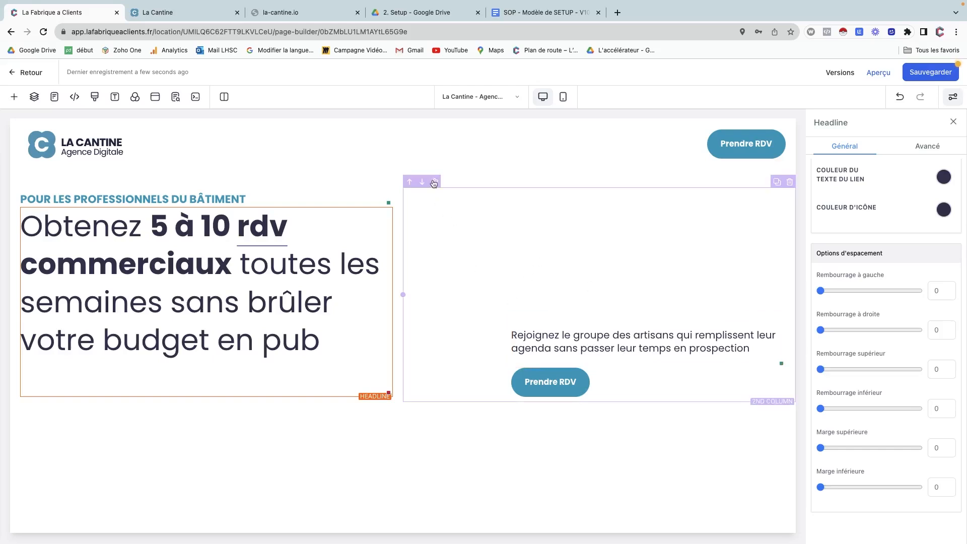
pyautogui.click(436, 201)
pyautogui.scroll(5, 856, 339)
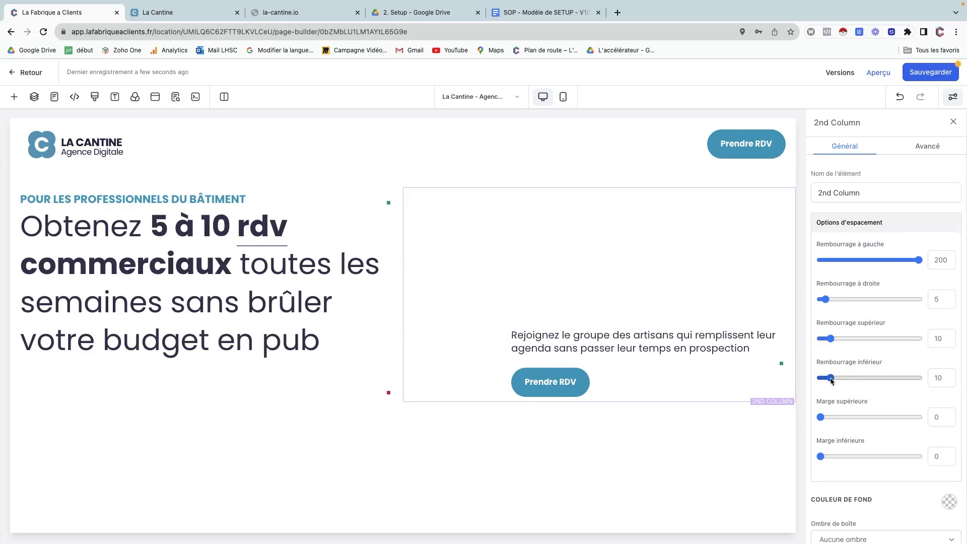
# Set the right column's bottom padding (Rembourrage inférieur) to 90.
pyautogui.moveTo(831, 379); pyautogui.dragTo(930, 379)
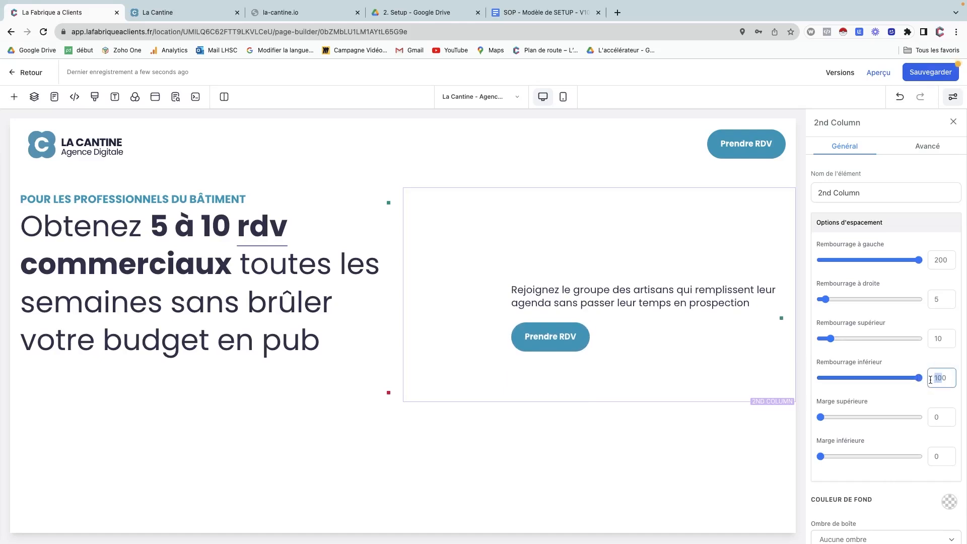
pyautogui.write('80')
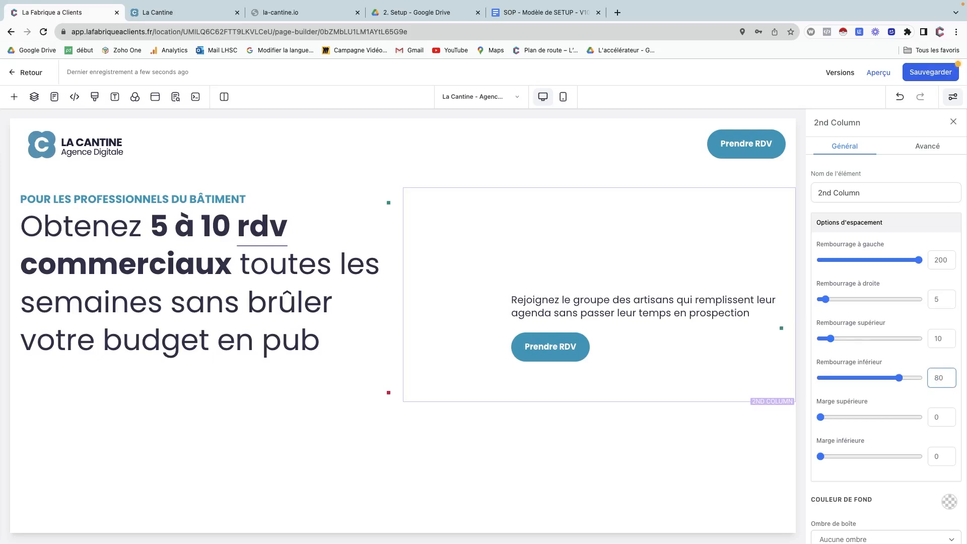
pyautogui.press('BackSpace')
pyautogui.write('9')
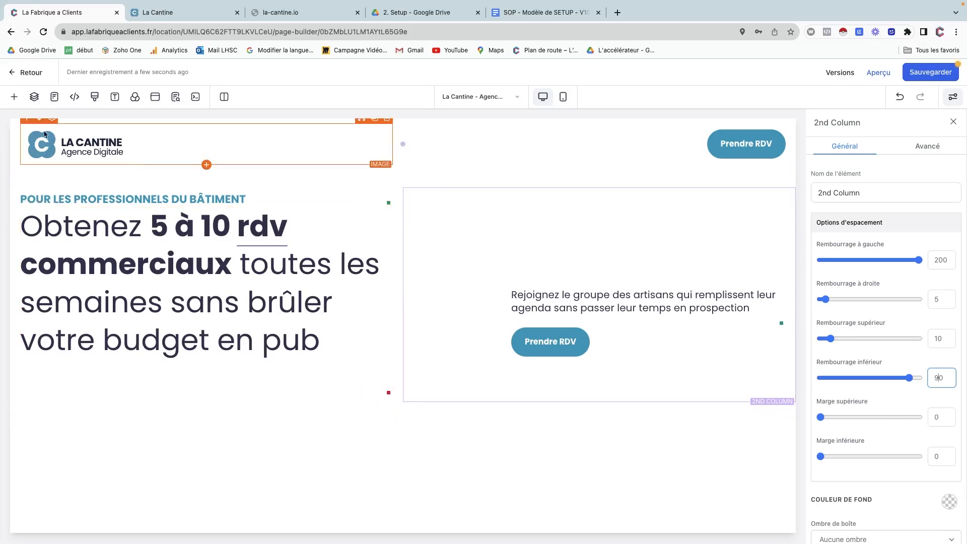
# Add a Pleine largeur section below the hero with a one-column row and a Vidéo block.
pyautogui.click(15, 95)
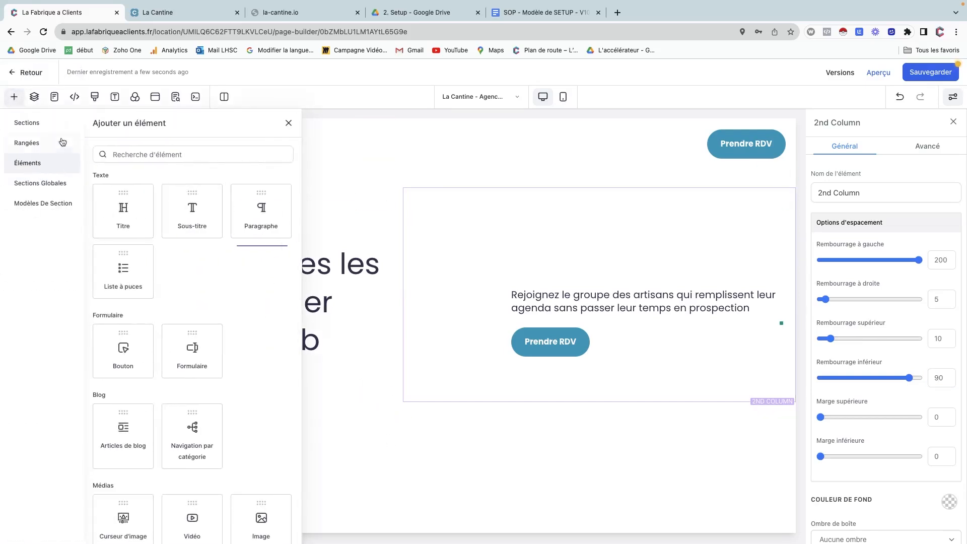
pyautogui.click(45, 125)
pyautogui.moveTo(141, 174); pyautogui.dragTo(367, 450)
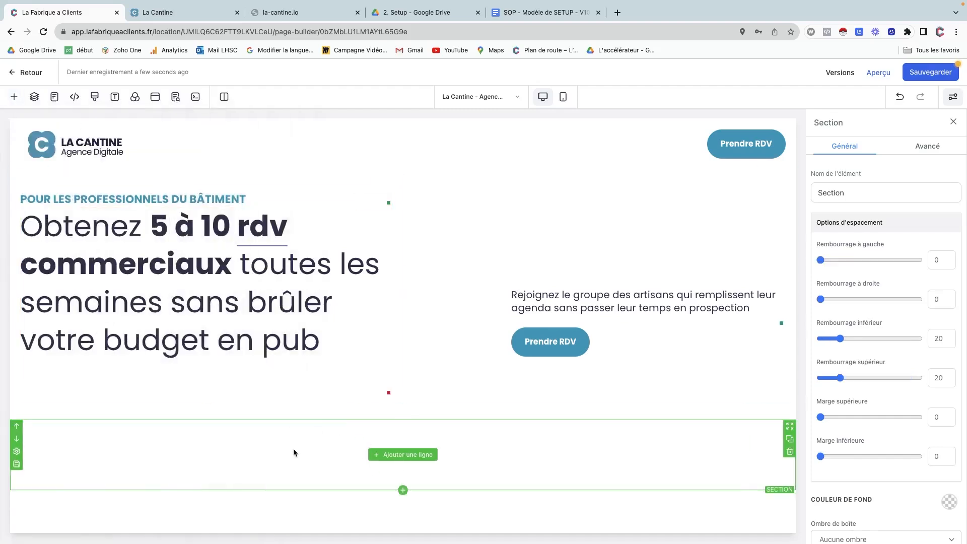
pyautogui.click(387, 457)
pyautogui.click(164, 172)
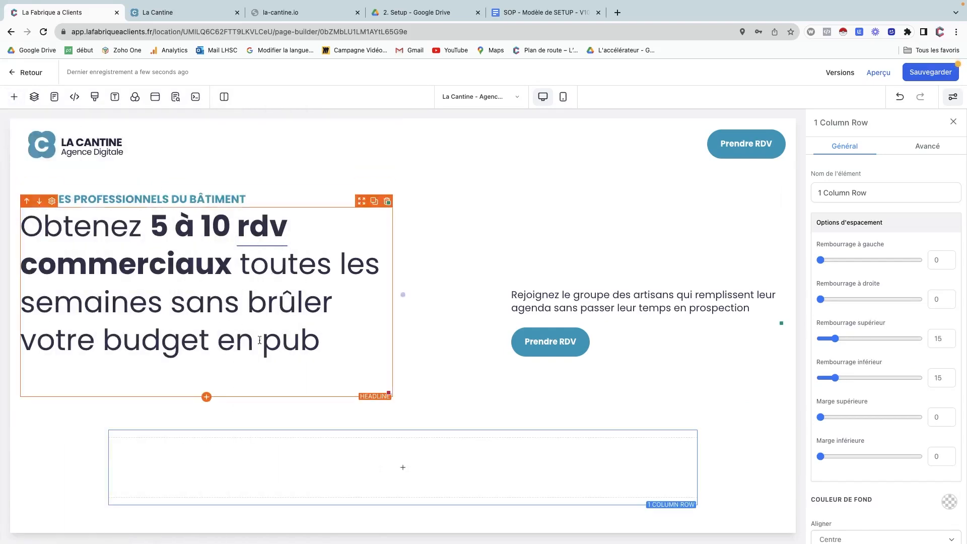
pyautogui.click(409, 467)
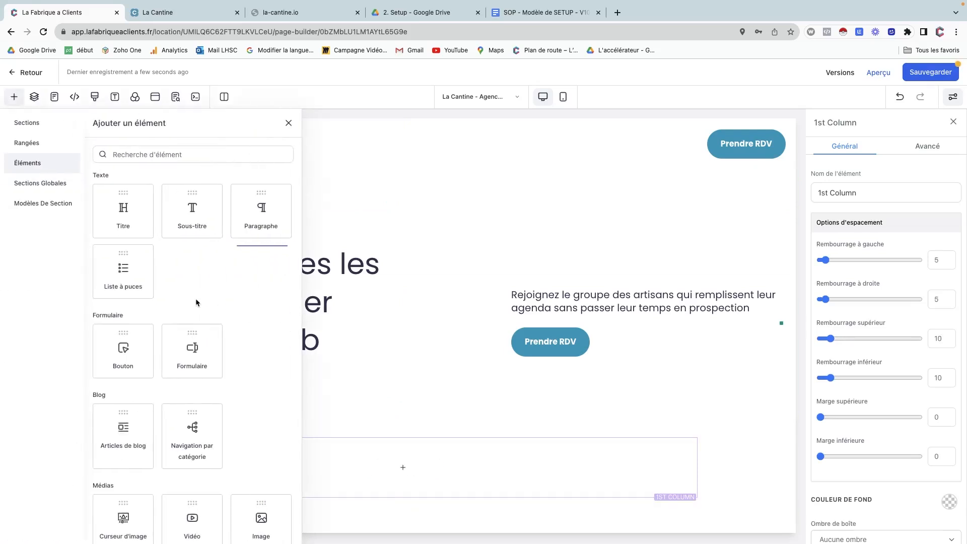
pyautogui.scroll(-3, 197, 302)
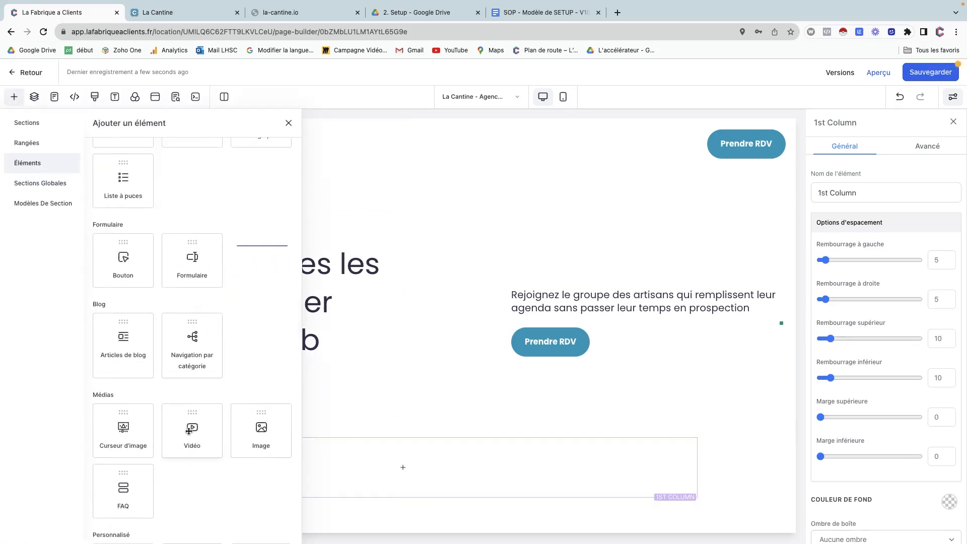
pyautogui.click(190, 433)
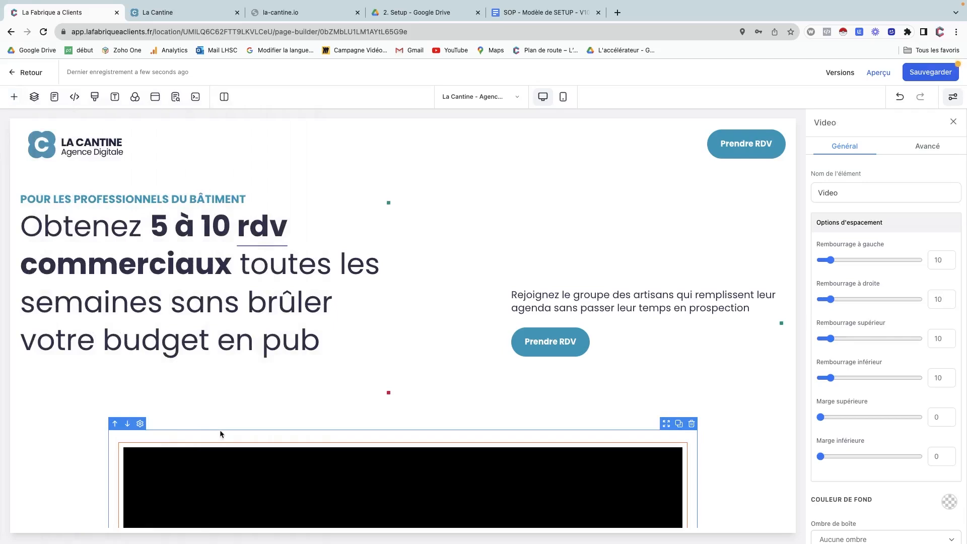
# Keep the video type set to YouTube, then select the section containing the video.
pyautogui.scroll(-5, 220, 433)
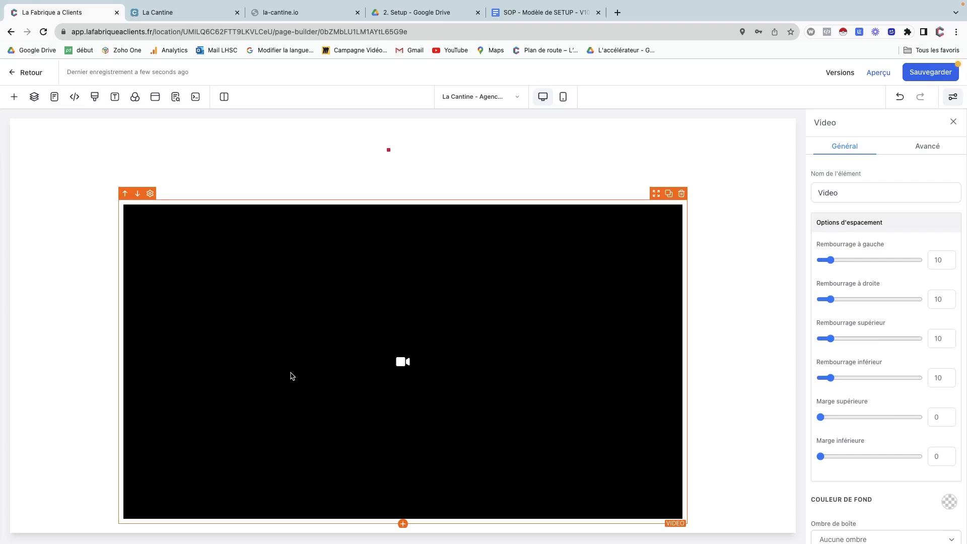
pyautogui.scroll(-1, 291, 375)
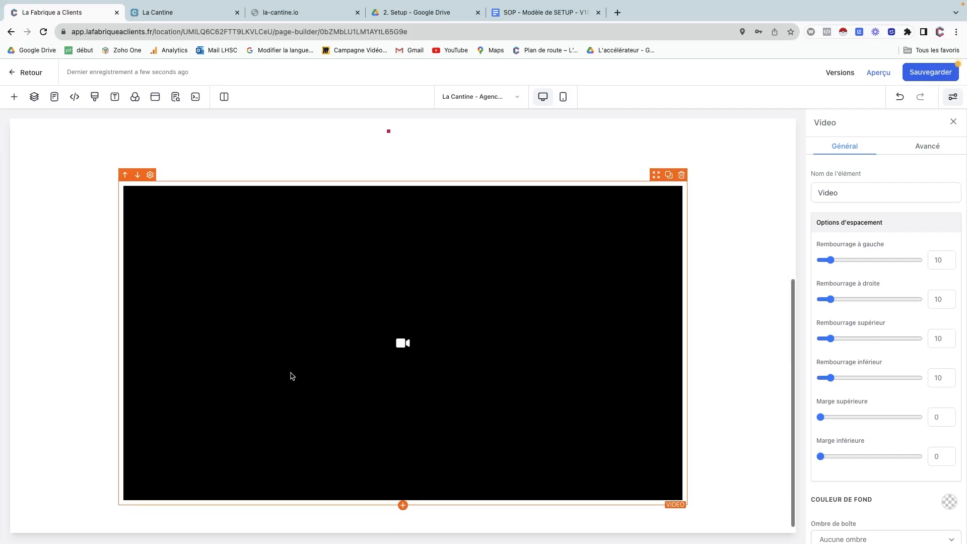
pyautogui.scroll(5, 290, 376)
pyautogui.scroll(-5, 291, 372)
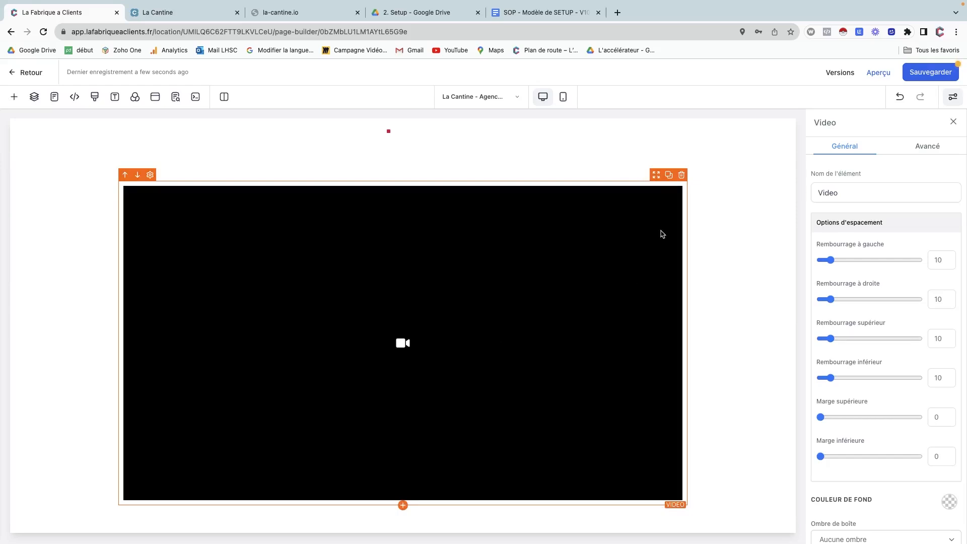
pyautogui.scroll(-3, 886, 408)
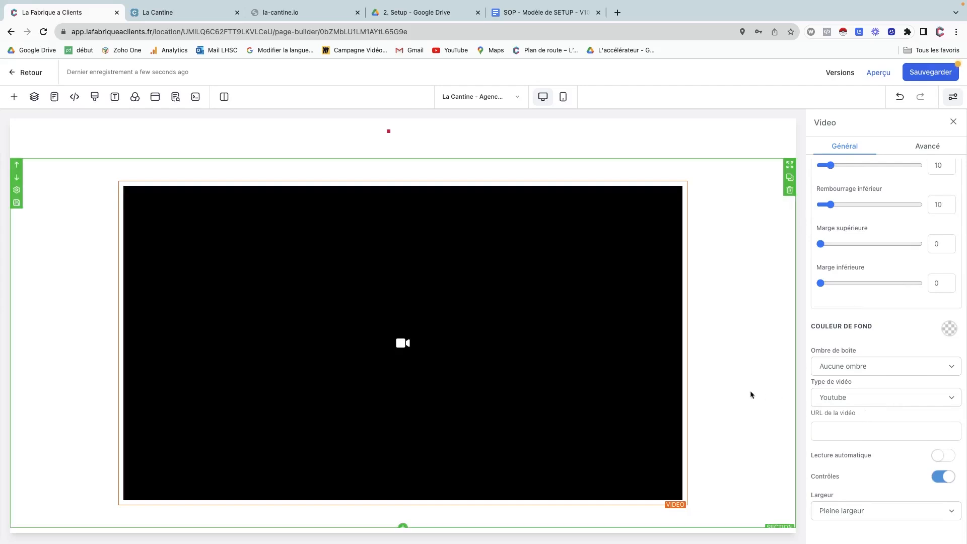
pyautogui.click(858, 397)
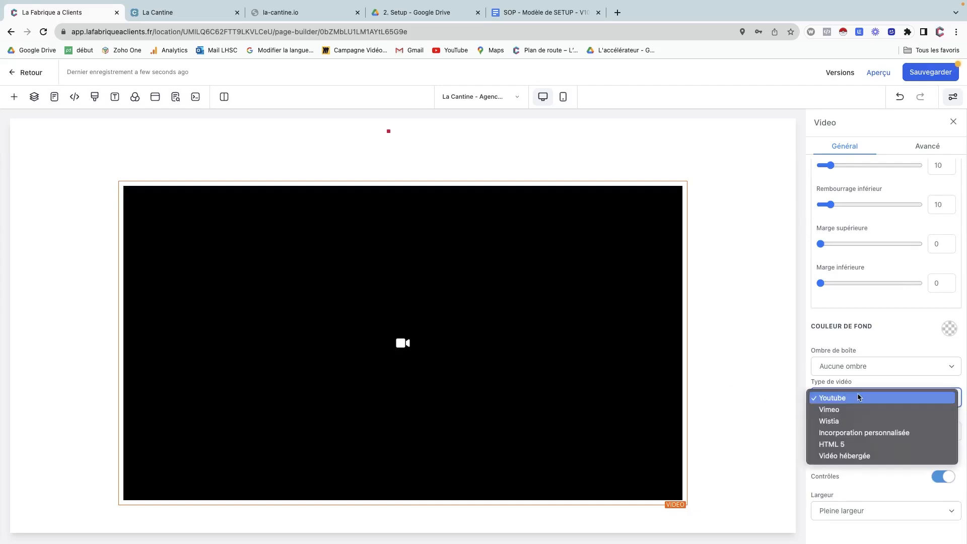
pyautogui.click(839, 345)
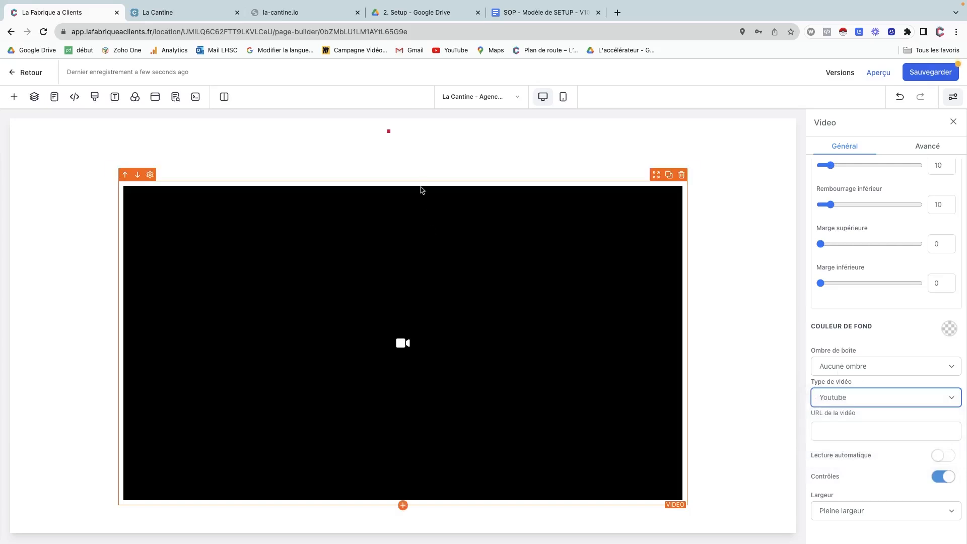
pyautogui.click(415, 166)
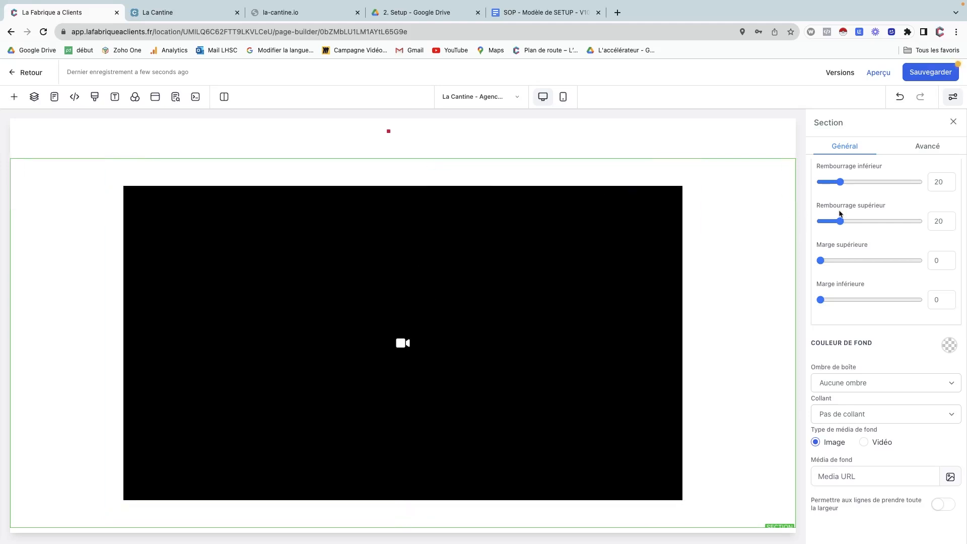
# Set the video section's top and bottom padding to 80.
pyautogui.moveTo(840, 183); pyautogui.dragTo(905, 182)
pyautogui.write('8')
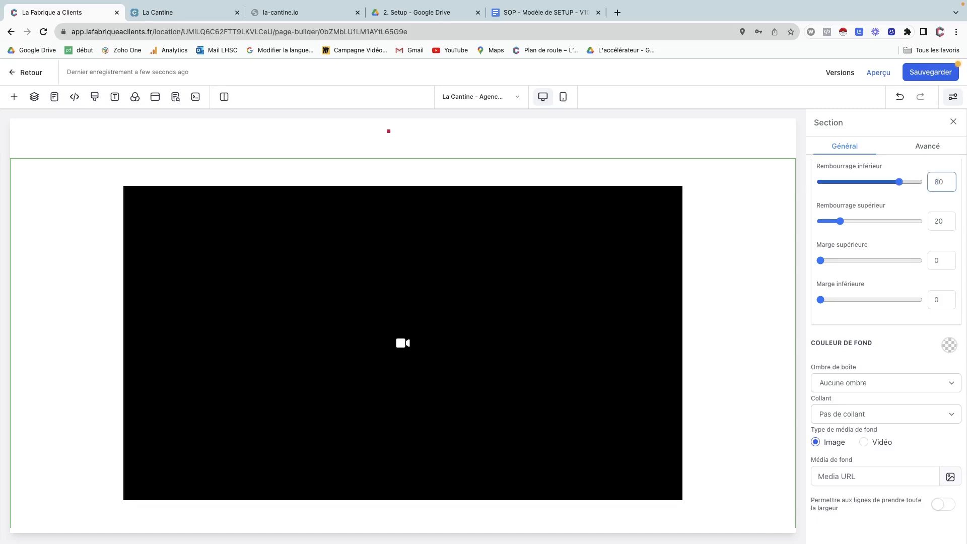
pyautogui.moveTo(940, 222); pyautogui.dragTo(919, 225)
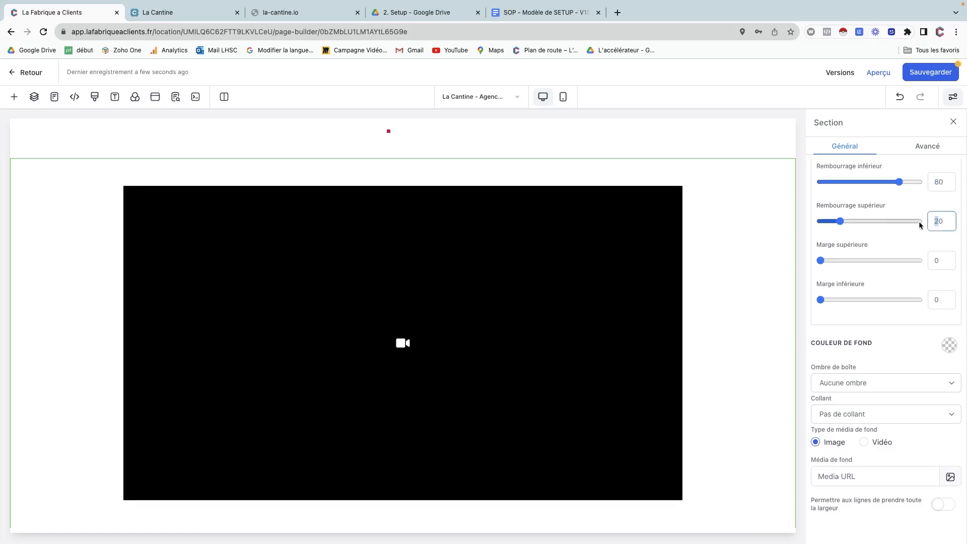
pyautogui.write('8')
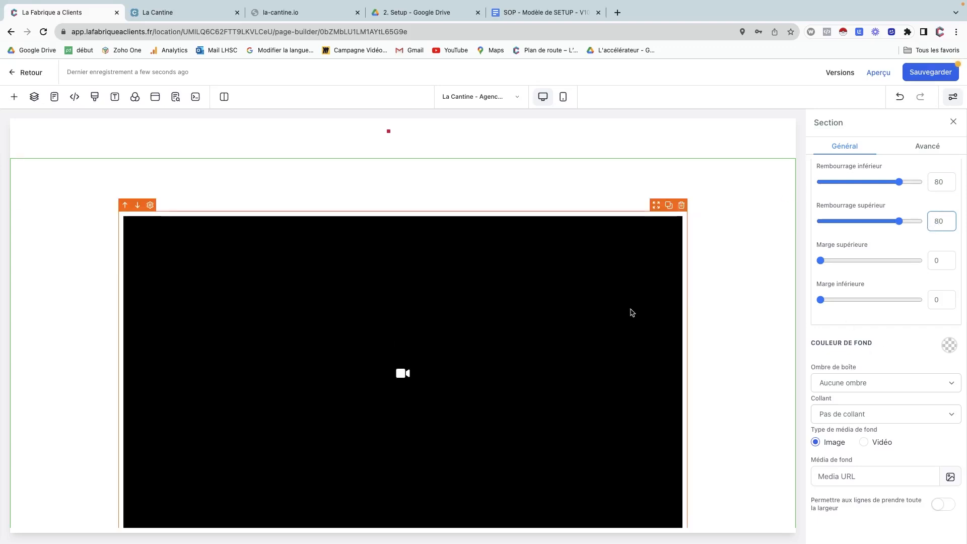
# Switch to the live La Cantine site for comparison.
pyautogui.scroll(-1, 509, 326)
pyautogui.scroll(5, 511, 327)
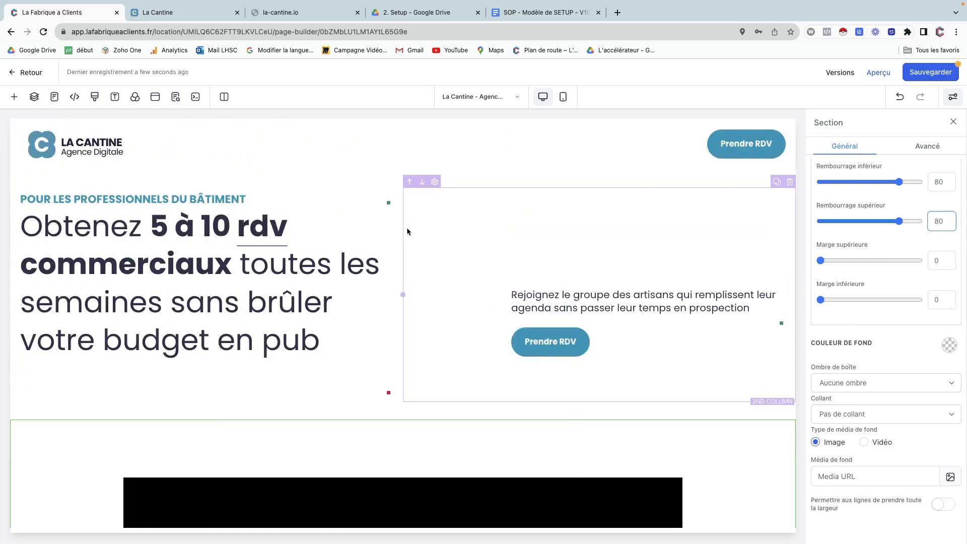
pyautogui.click(209, 17)
# Review the la-cantine.net hero and video area, then return to the page builder.
pyautogui.scroll(-2, 219, 337)
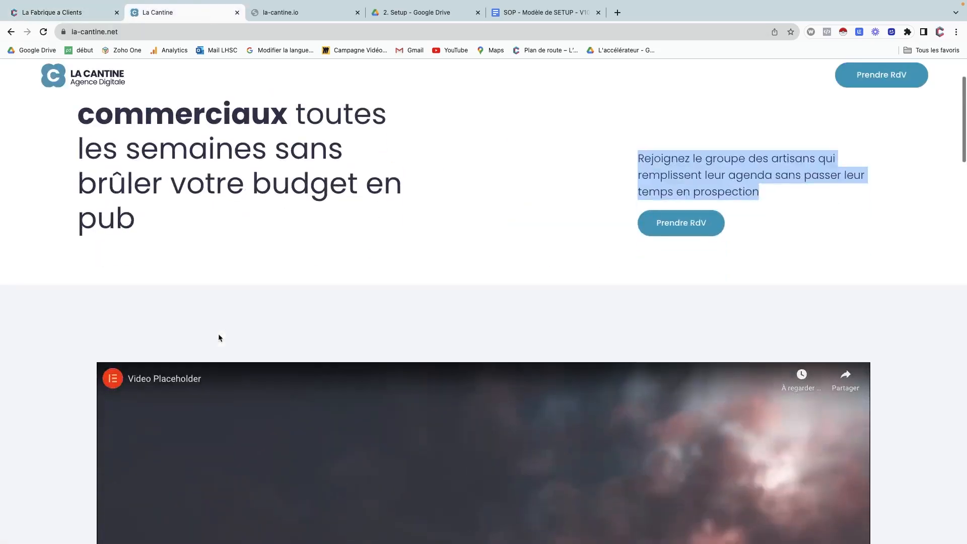
pyautogui.click(92, 8)
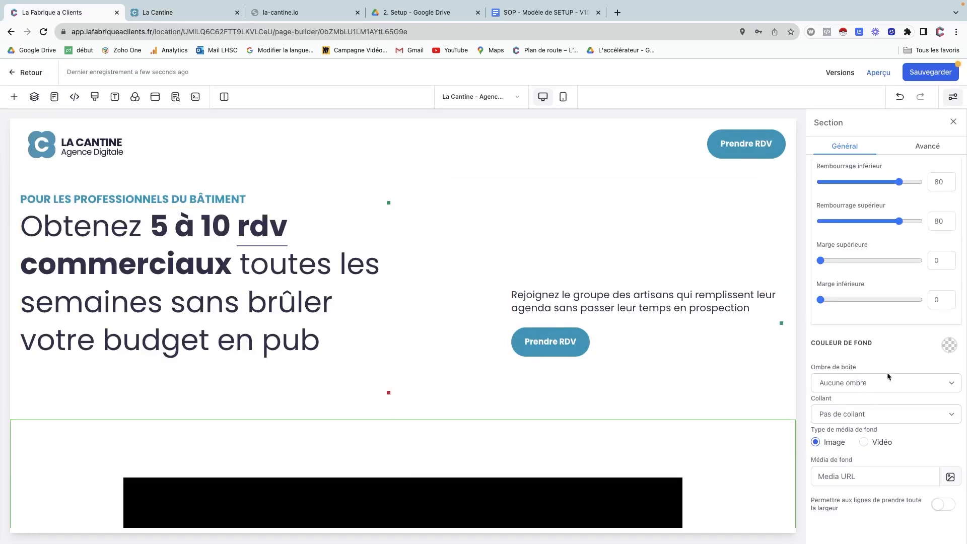
# Start a custom background colour for the video section named 'Fond clair'.
pyautogui.click(949, 345)
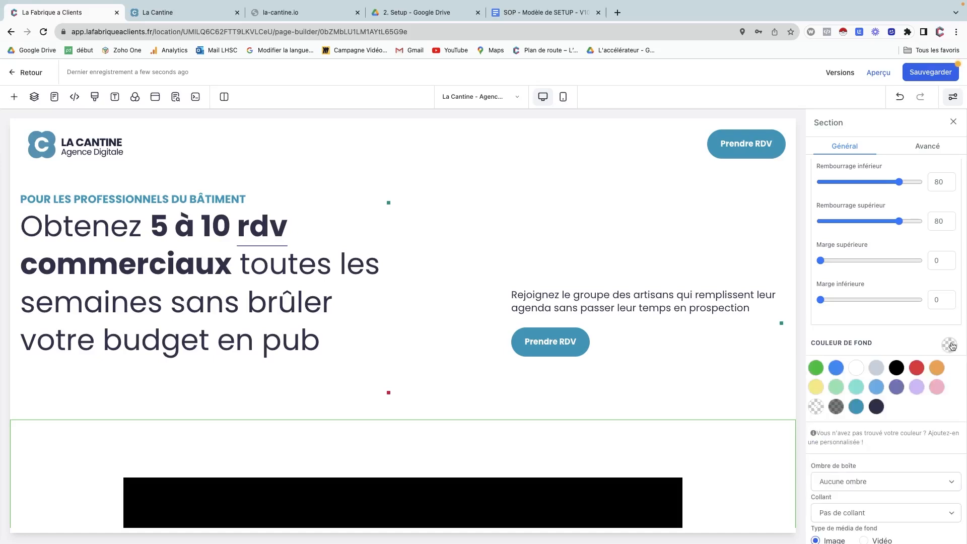
pyautogui.click(884, 432)
pyautogui.click(851, 450)
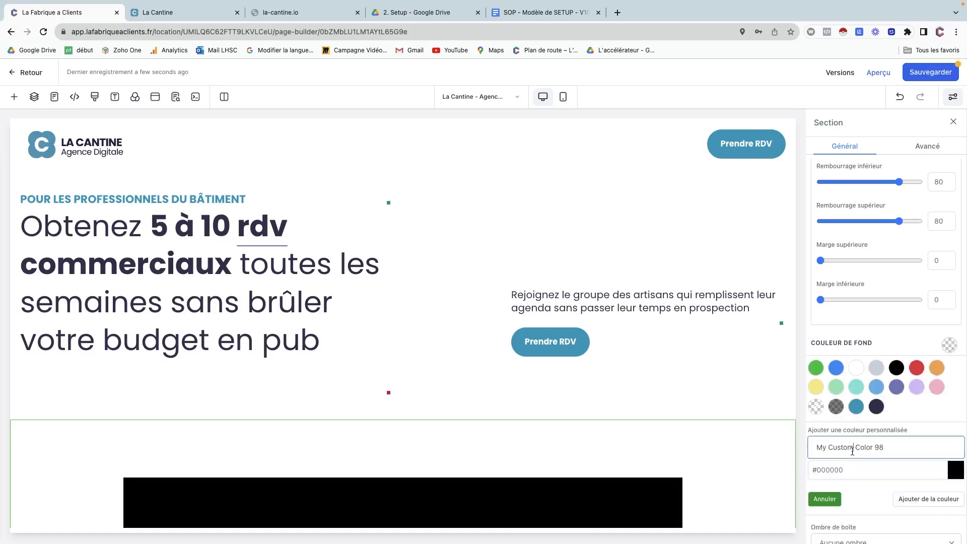
pyautogui.tripleClick(852, 450)
pyautogui.write('Fond clair')
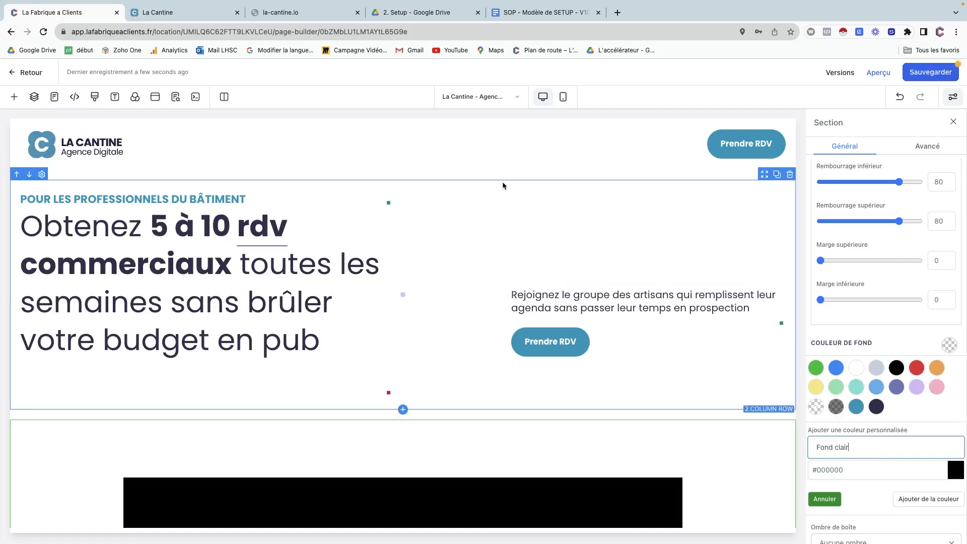
# Copy hex F3F3FB from the brand setup document and add Fond clair as the background.
pyautogui.click(517, 15)
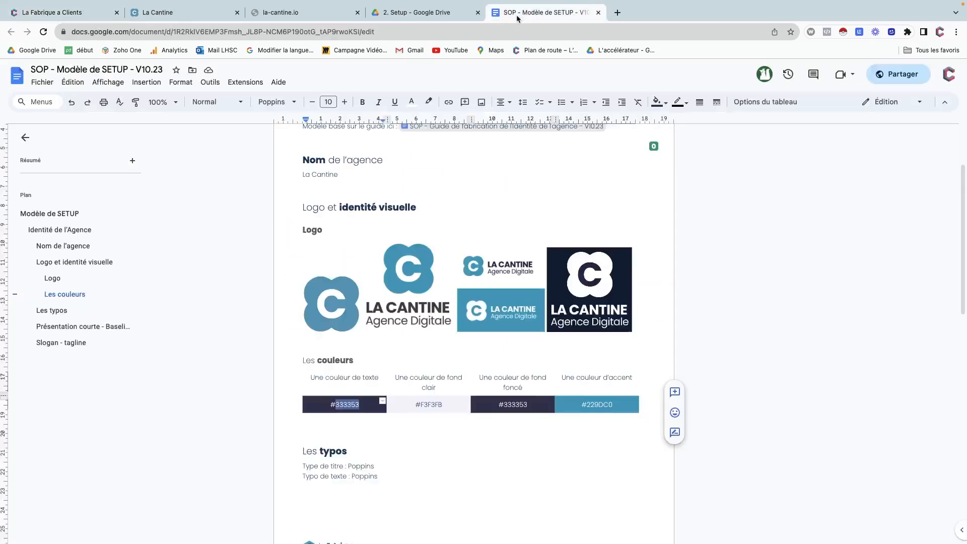
pyautogui.doubleClick(434, 404)
pyautogui.hotkey('ctrl', 'c')
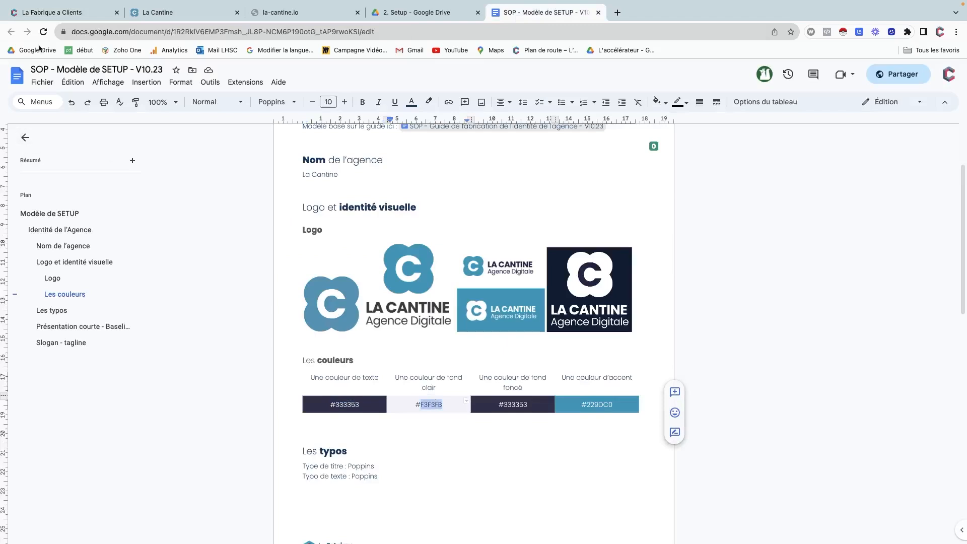
pyautogui.click(49, 15)
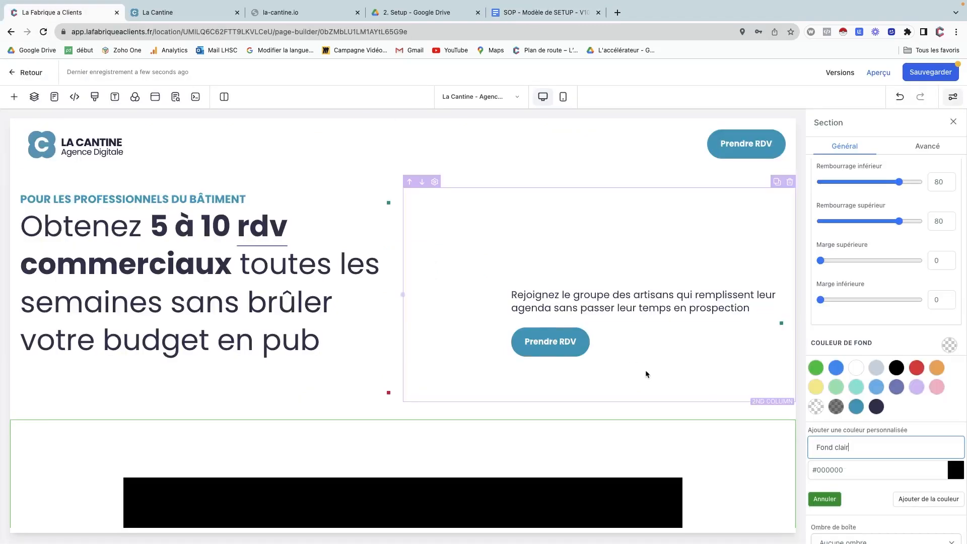
pyautogui.doubleClick(827, 470)
pyautogui.hotkey('ctrl', 'v')
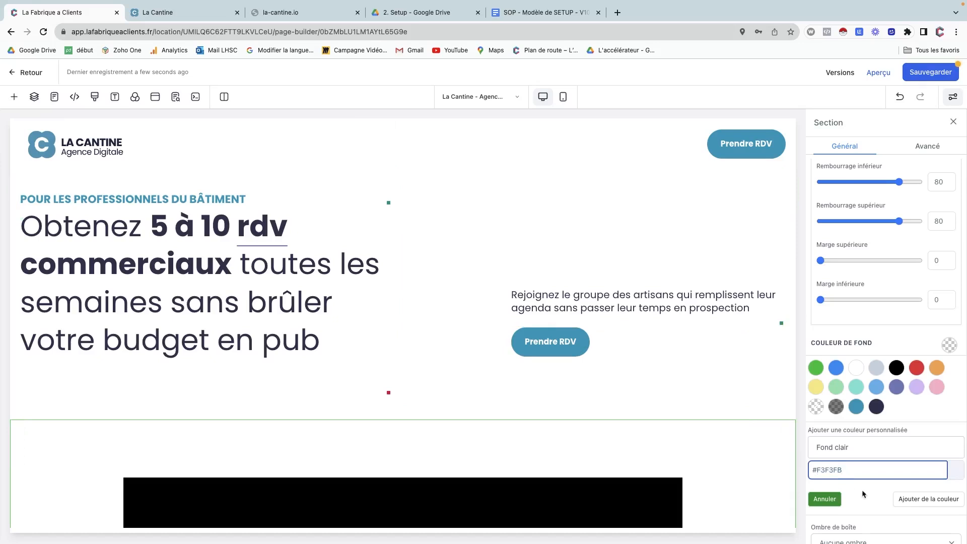
pyautogui.scroll(-2, 876, 501)
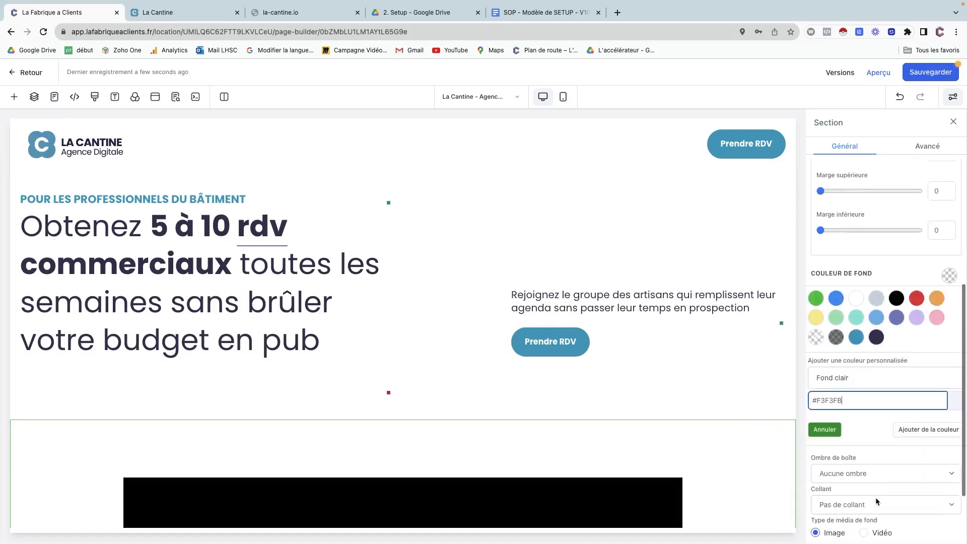
pyautogui.click(929, 429)
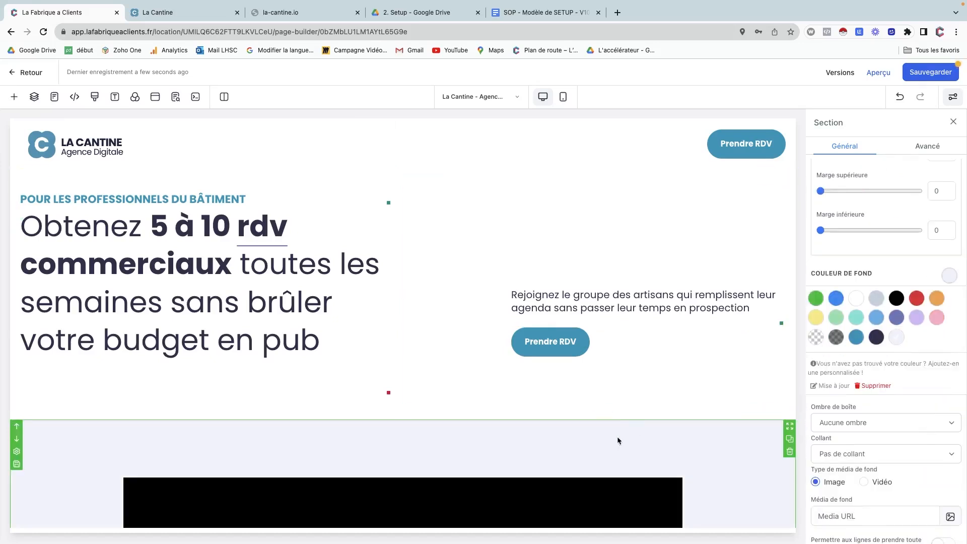
# Save the page and switch to the live La Cantine site.
pyautogui.scroll(-5, 323, 245)
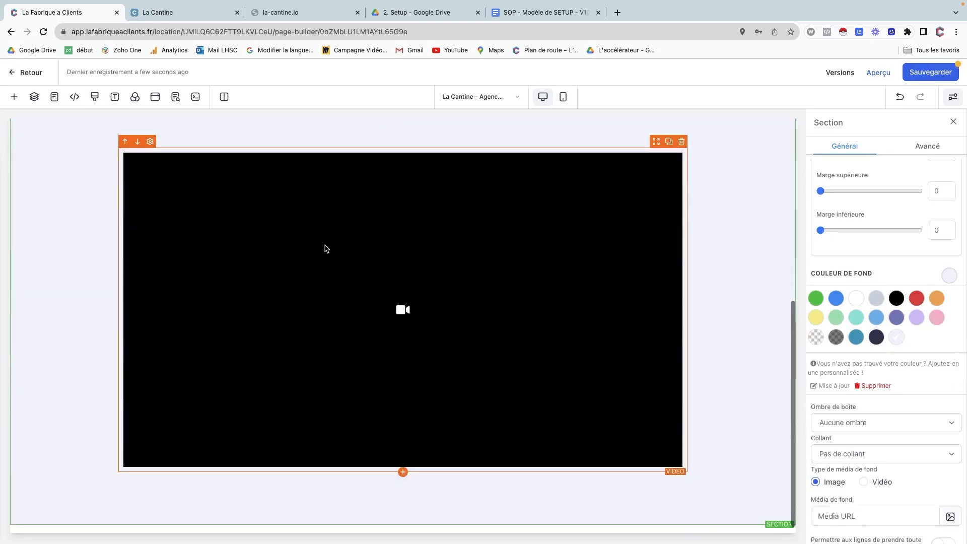
pyautogui.click(931, 74)
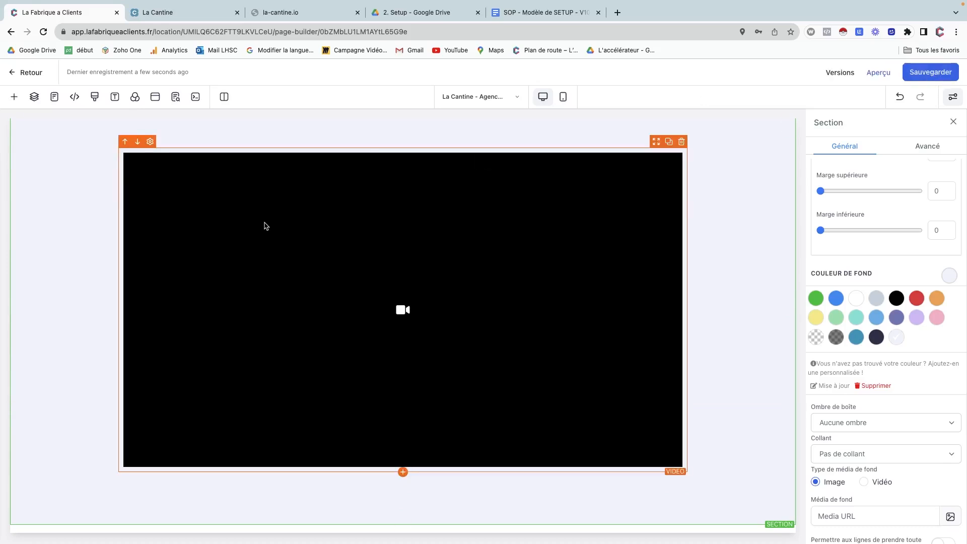
pyautogui.scroll(6, 265, 225)
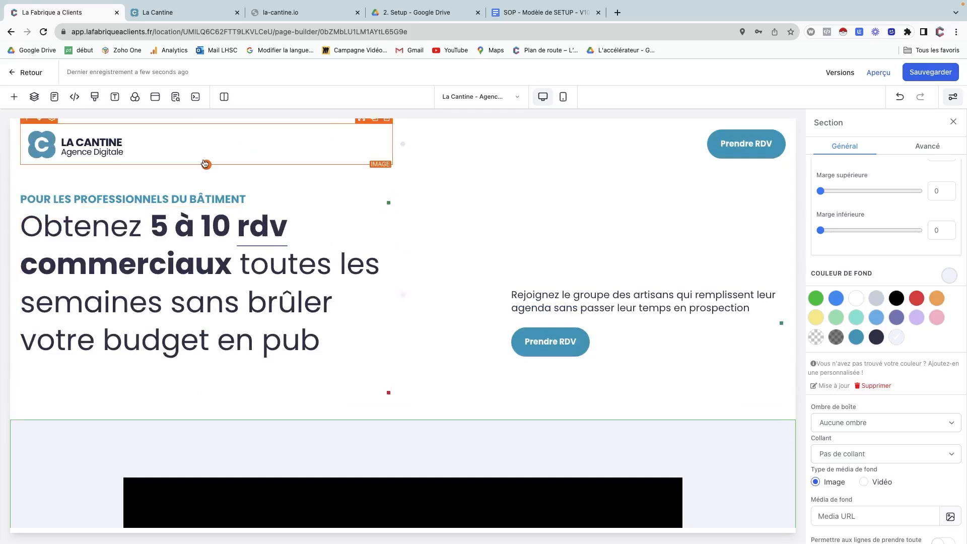
pyautogui.click(184, 14)
# Review the four 'Plus de' feature blocks below the la-cantine.net video, then return to the builder.
pyautogui.scroll(-9, 214, 252)
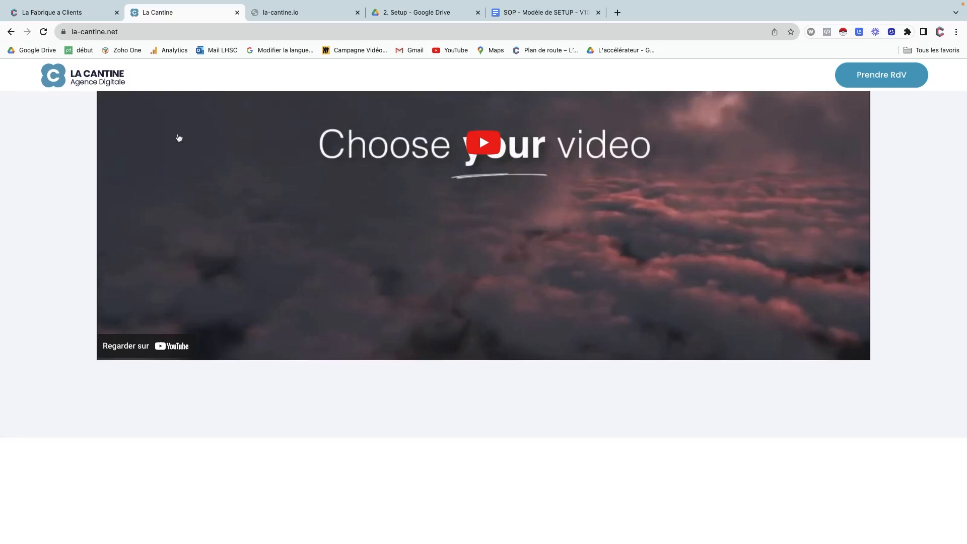
pyautogui.scroll(-2, 175, 151)
pyautogui.scroll(-5, 174, 151)
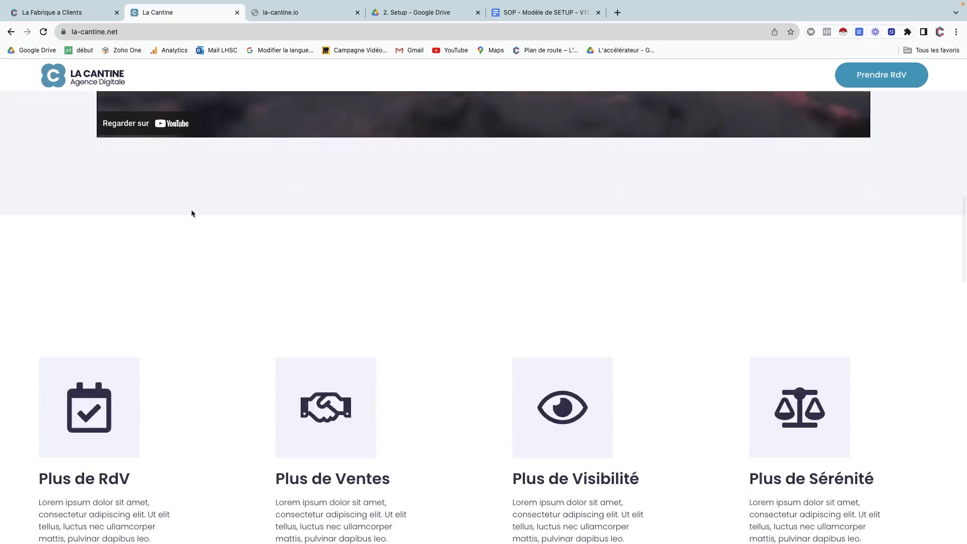
pyautogui.scroll(-1, 194, 247)
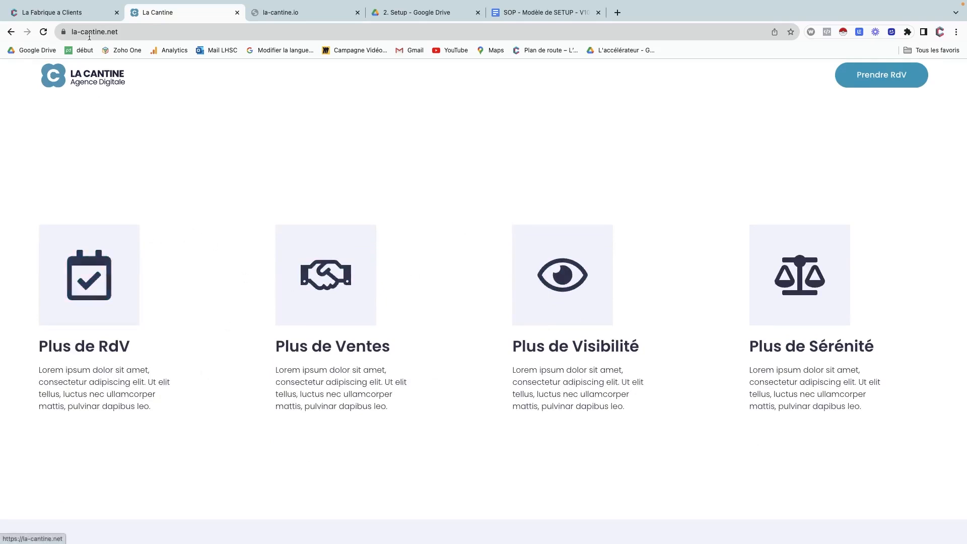
pyautogui.click(79, 14)
pyautogui.scroll(-6, 319, 371)
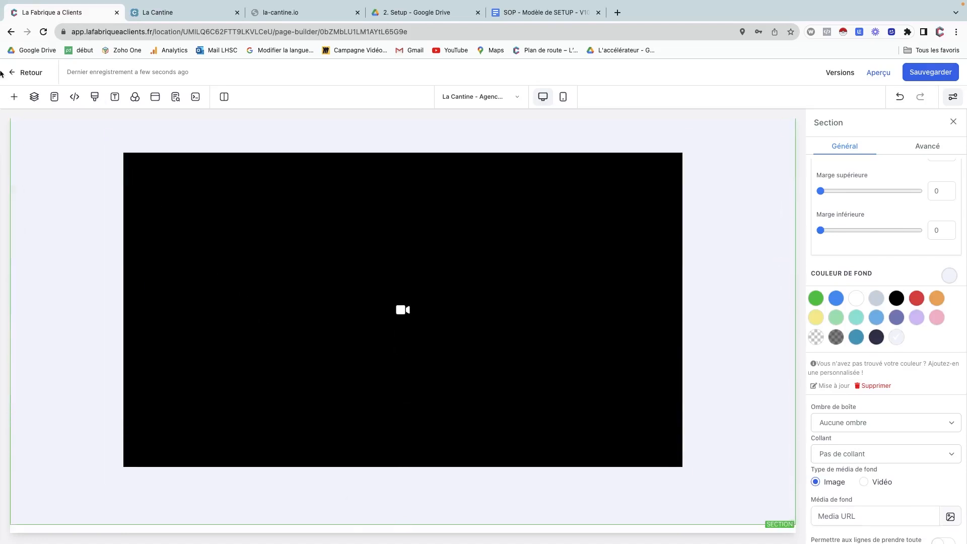
# Insert a Pleine largeur section below the video containing an empty 4-column row.
pyautogui.click(16, 97)
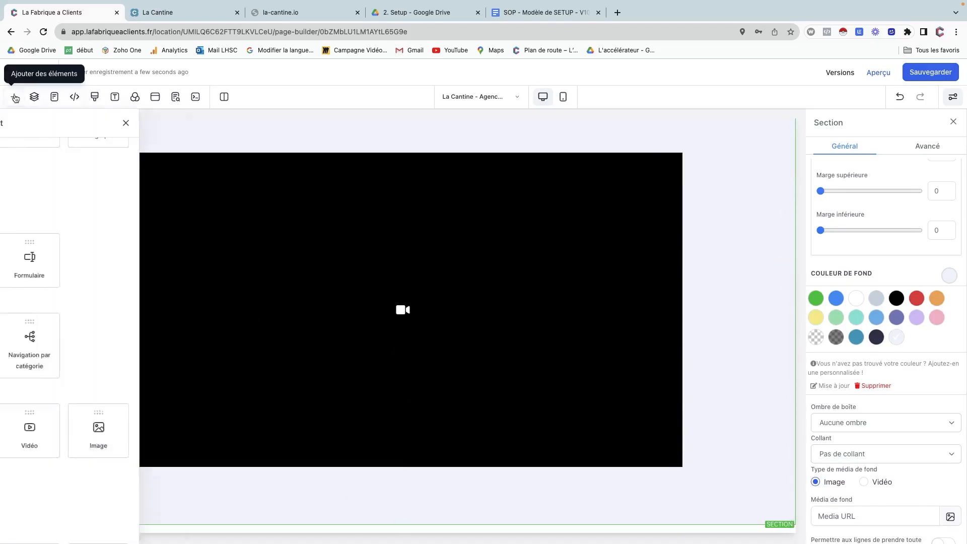
pyautogui.click(15, 97)
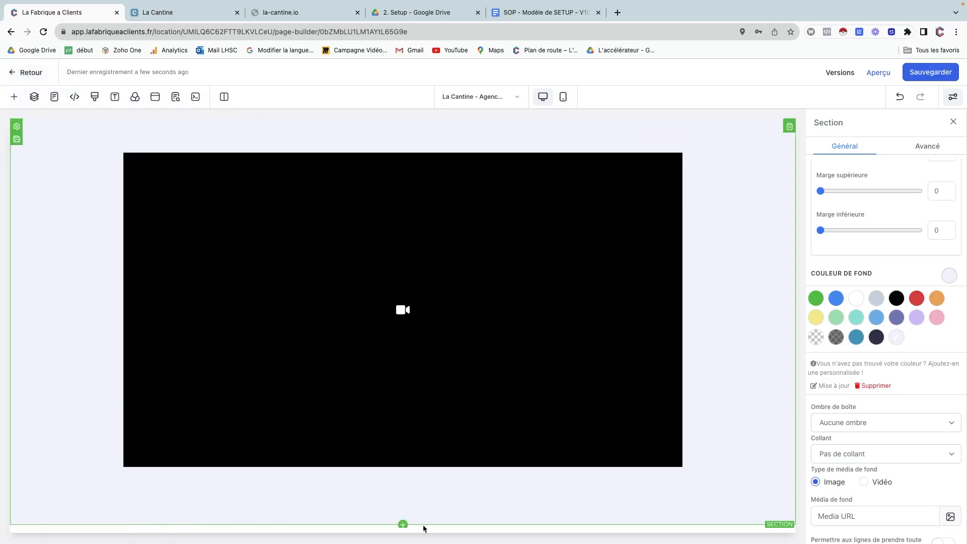
pyautogui.click(403, 525)
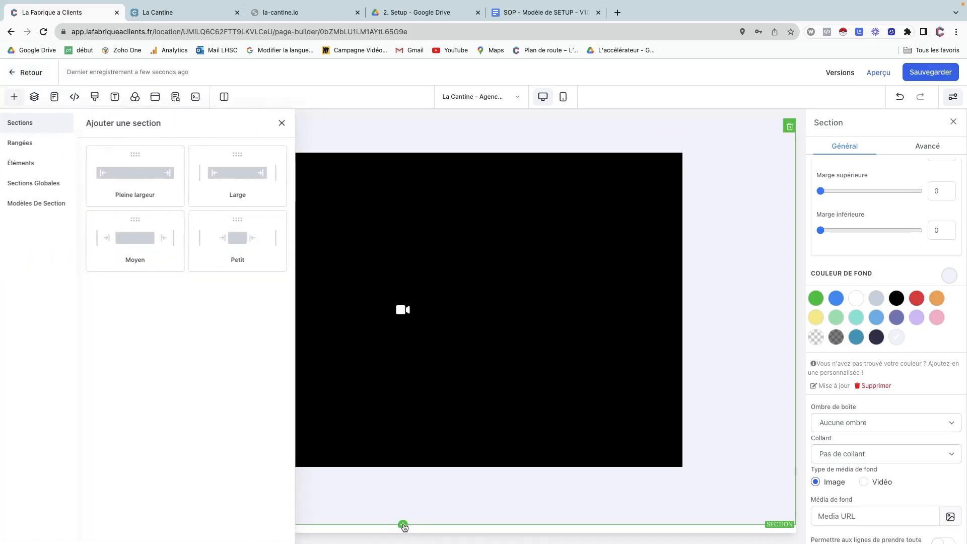
pyautogui.click(154, 170)
pyautogui.scroll(-2, 244, 331)
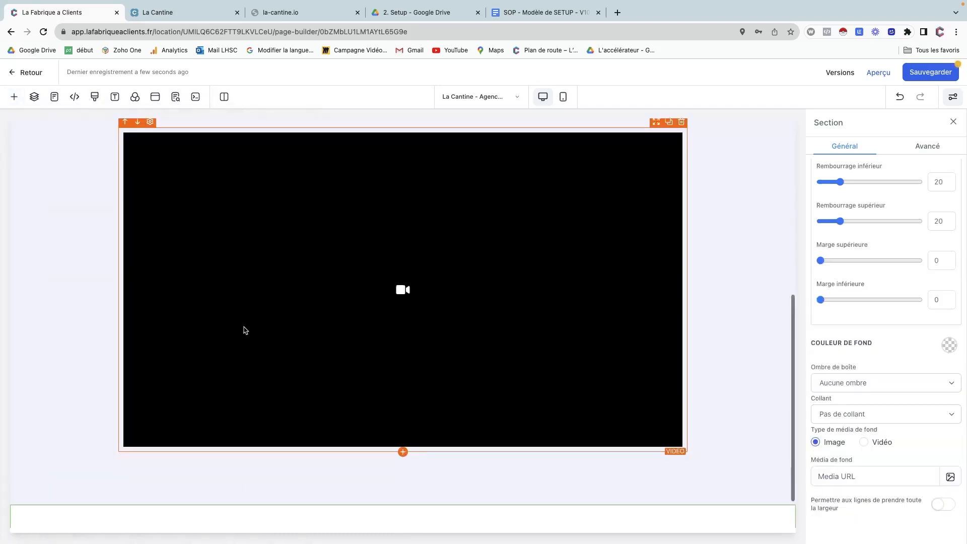
pyautogui.click(402, 489)
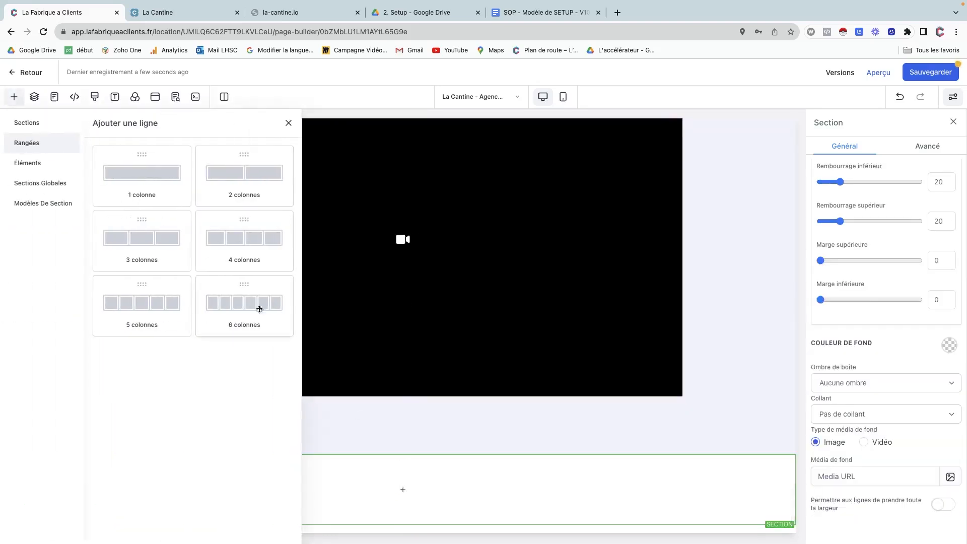
pyautogui.click(209, 252)
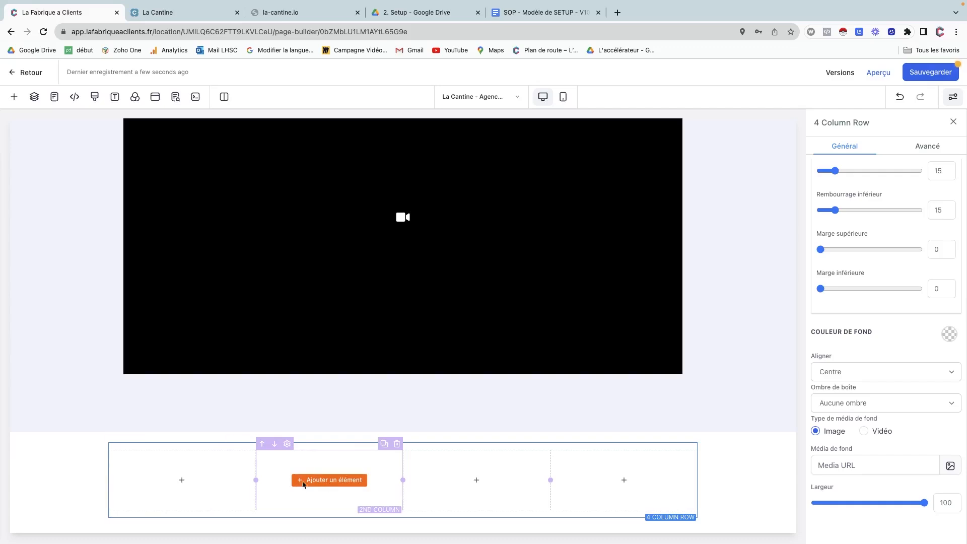
pyautogui.click(190, 12)
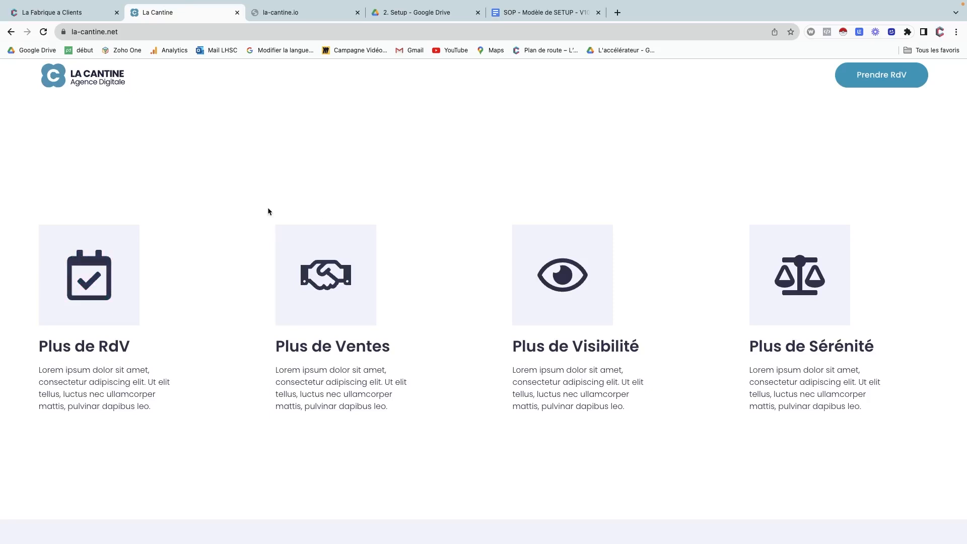
# Go back from the la-cantine.net feature blocks to the page builder.
pyautogui.click(79, 11)
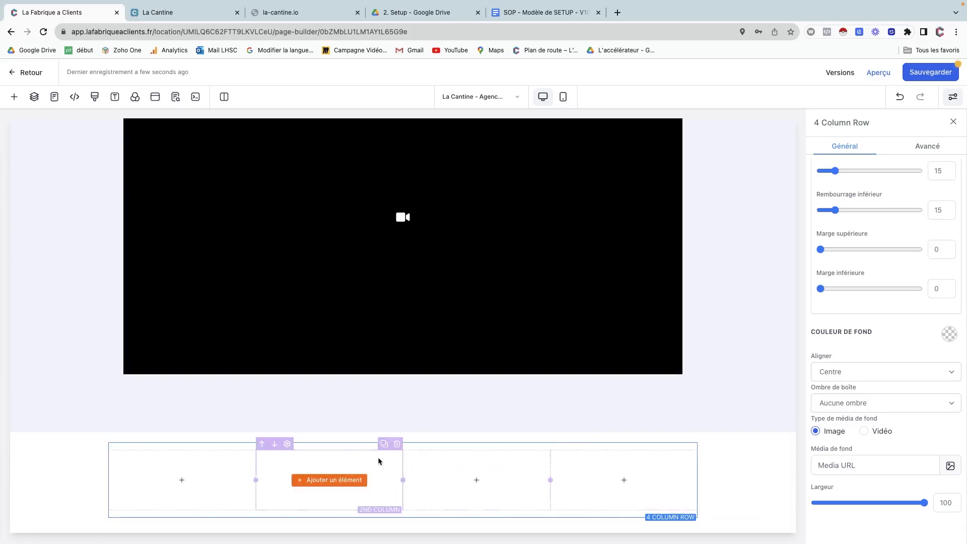
# Drag an Image element into the second column of the four-column row.
pyautogui.click(188, 481)
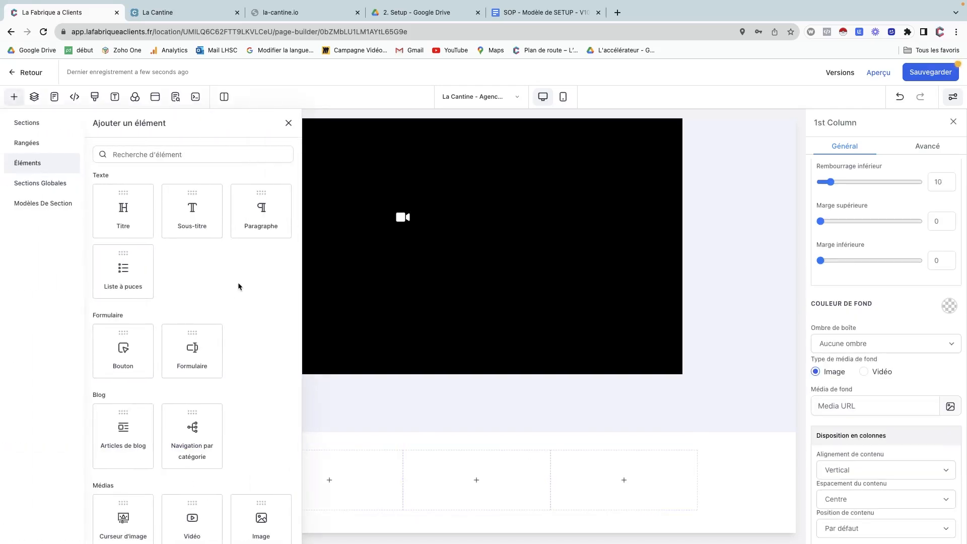
pyautogui.scroll(-5, 238, 286)
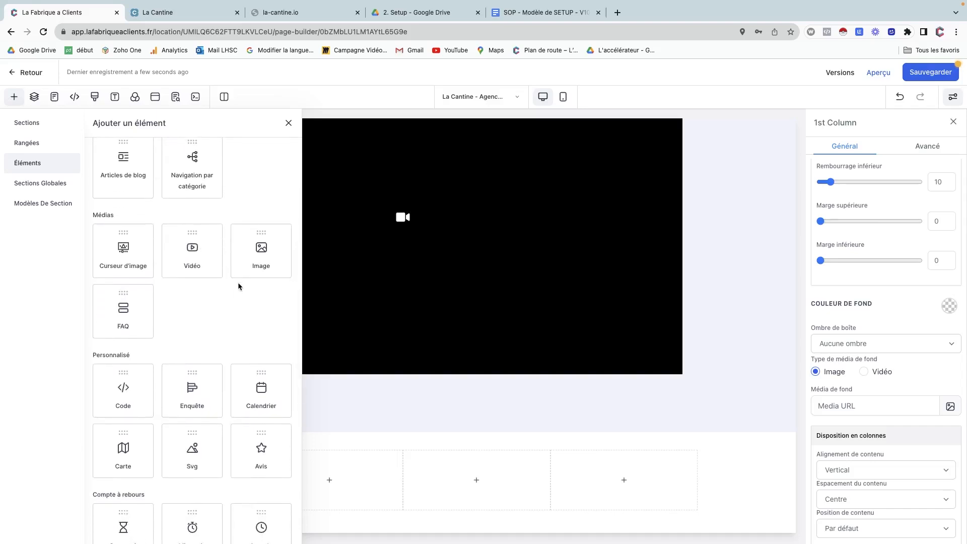
pyautogui.scroll(-3, 238, 285)
pyautogui.scroll(-3, 237, 282)
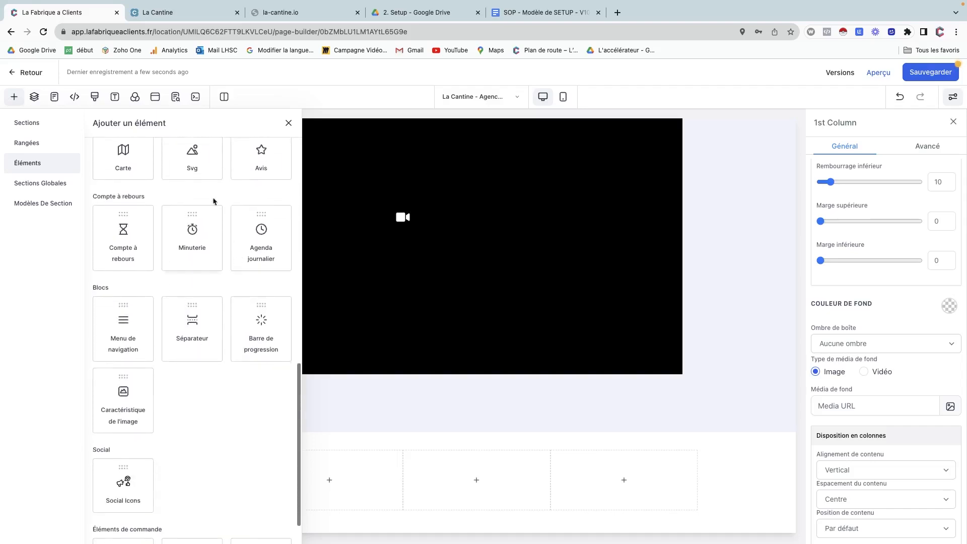
pyautogui.scroll(-2, 156, 220)
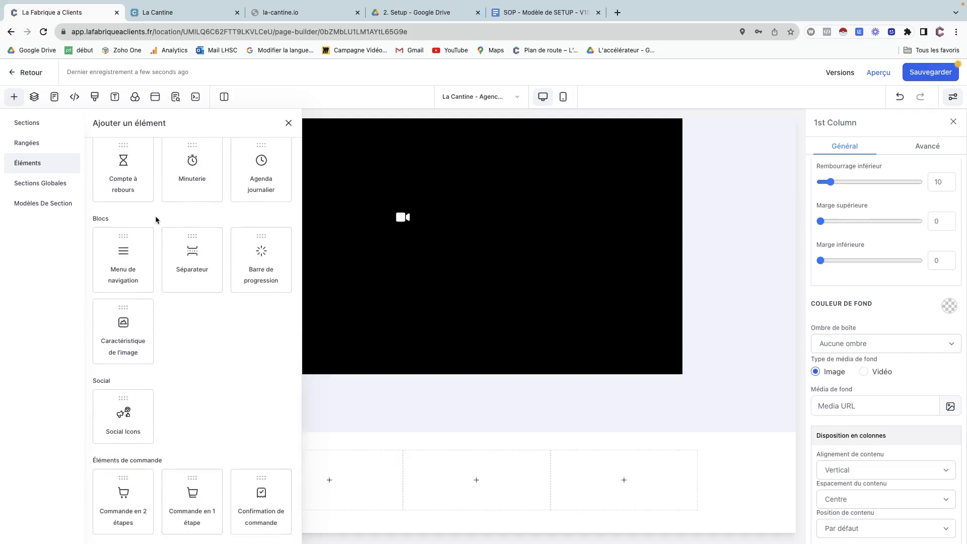
pyautogui.scroll(10, 156, 220)
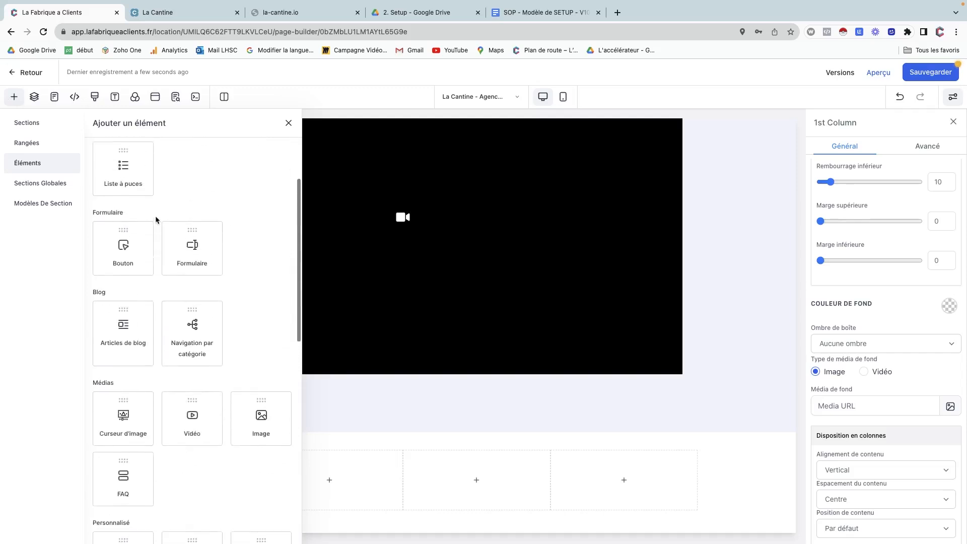
pyautogui.scroll(3, 156, 220)
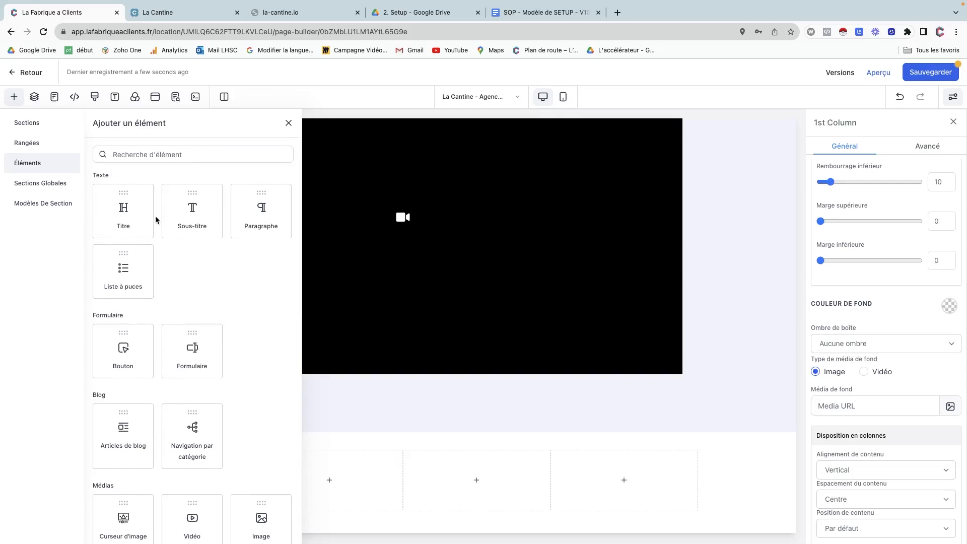
pyautogui.scroll(-3, 182, 304)
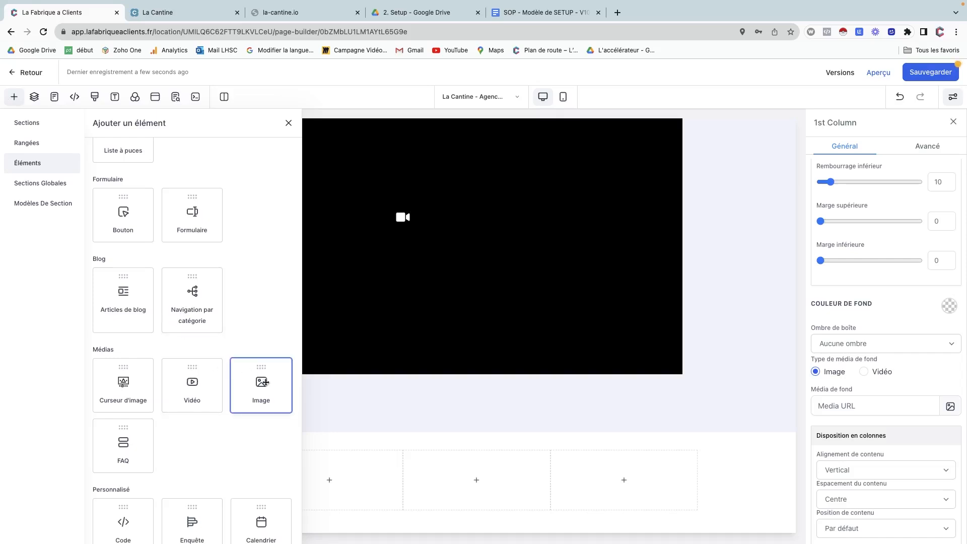
pyautogui.moveTo(263, 381); pyautogui.dragTo(332, 466)
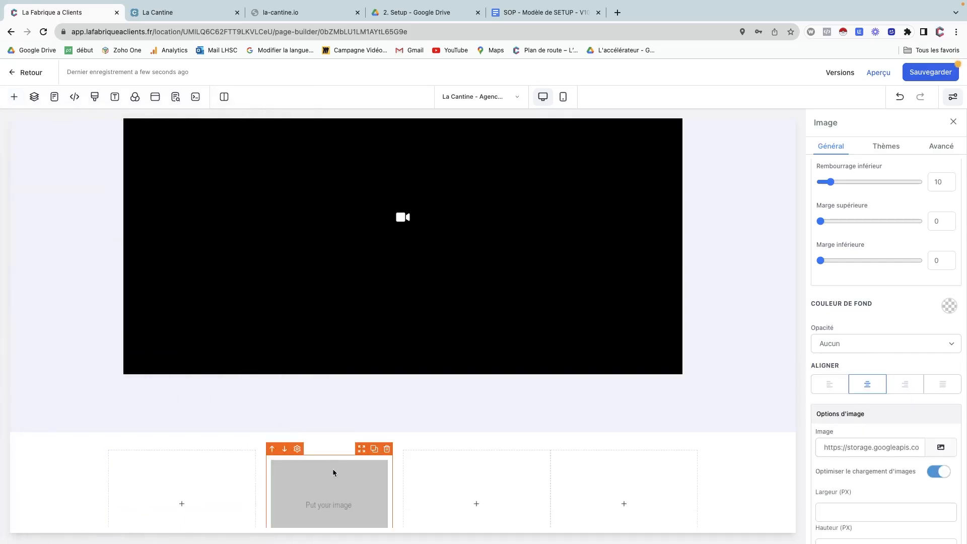
# Add a Titre headline and a Paragraphe element below the image in that column.
pyautogui.scroll(-1, 335, 488)
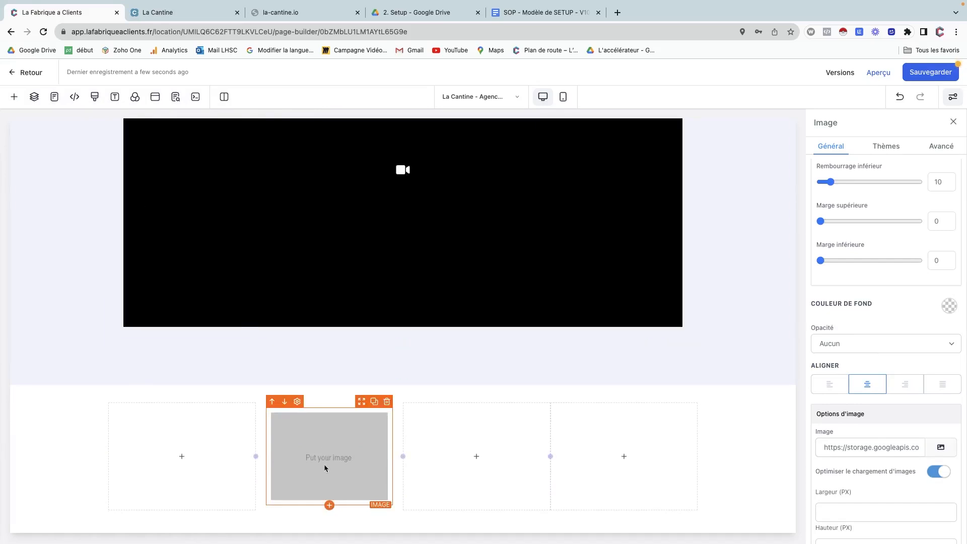
pyautogui.click(330, 505)
pyautogui.scroll(3, 161, 248)
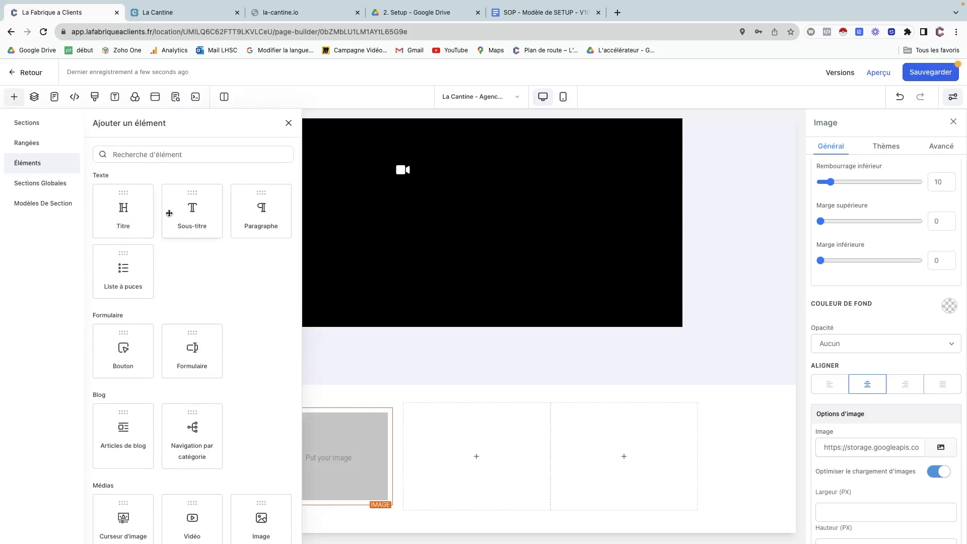
pyautogui.click(141, 212)
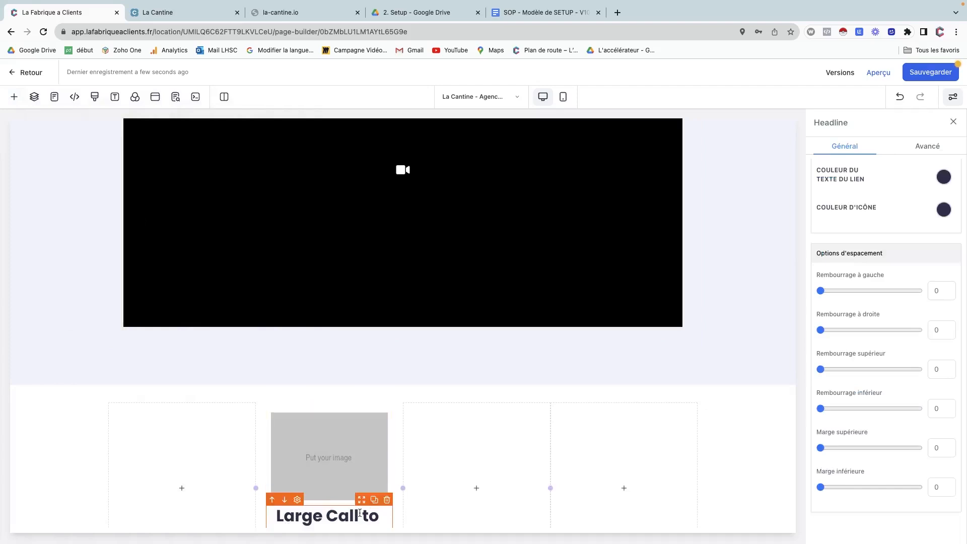
pyautogui.scroll(-2, 336, 504)
pyautogui.click(337, 508)
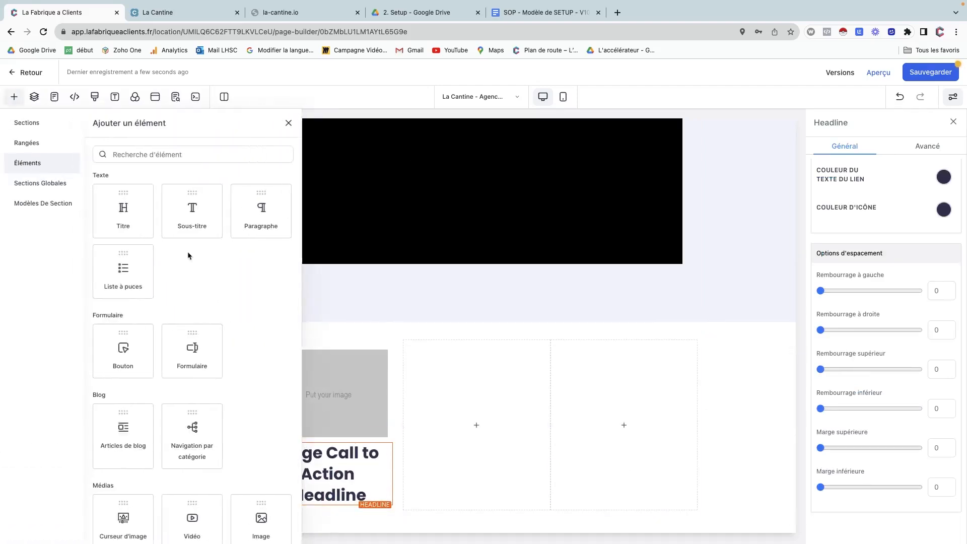
pyautogui.click(260, 214)
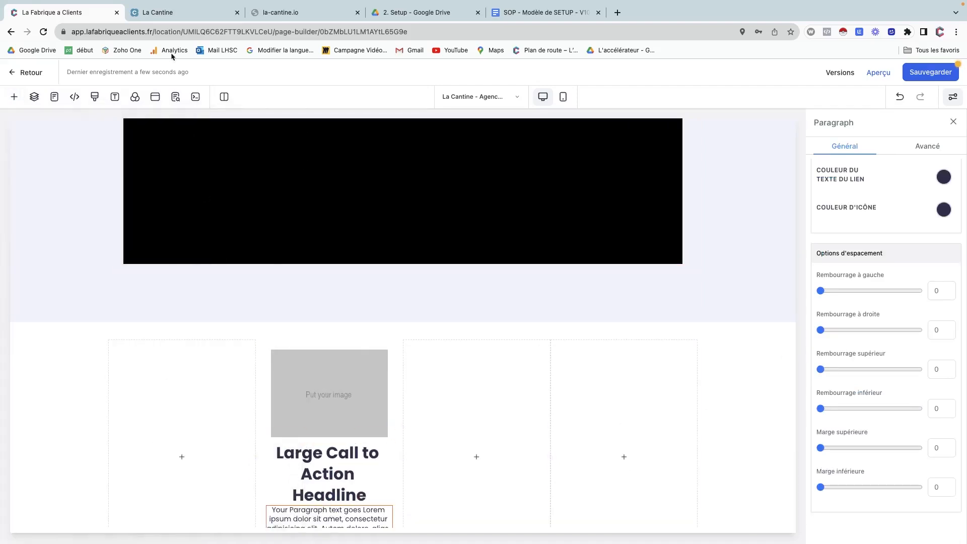
pyautogui.click(168, 12)
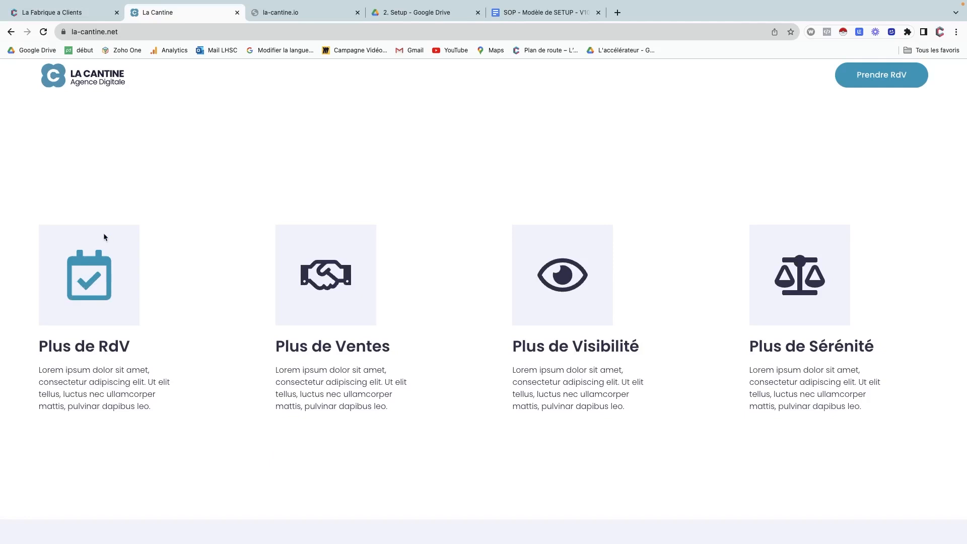
# Drag the column headline's font-size sliders down to 14 on mobile and 21 on desktop.
pyautogui.click(70, 13)
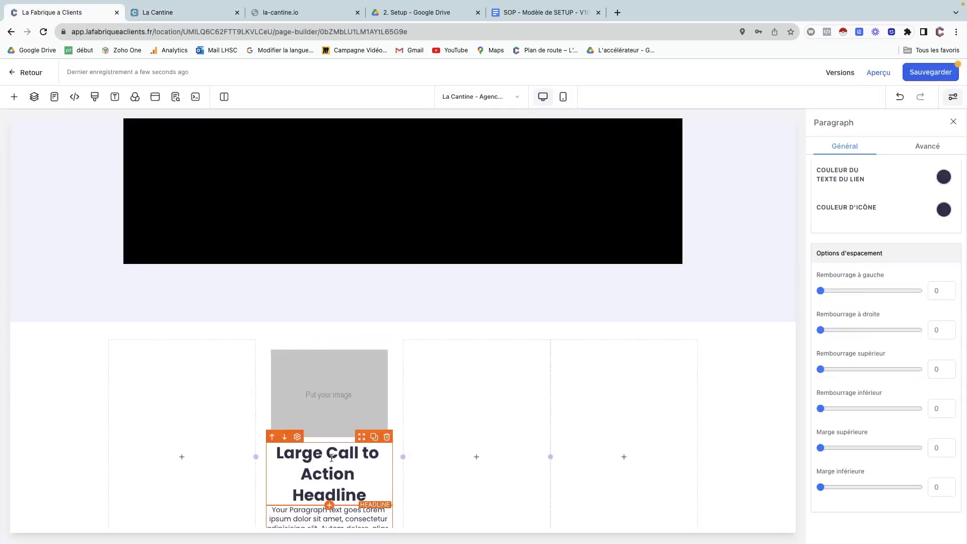
pyautogui.click(357, 453)
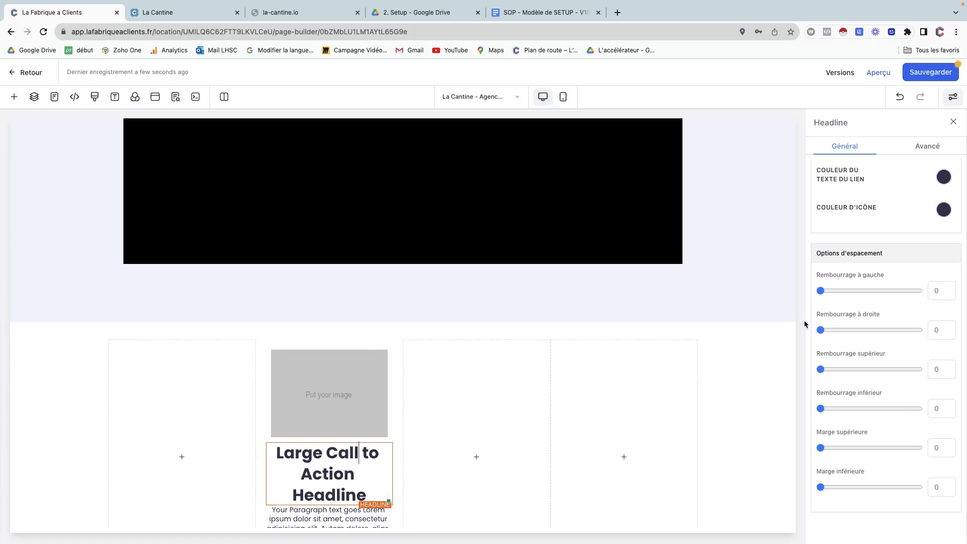
pyautogui.scroll(10, 838, 312)
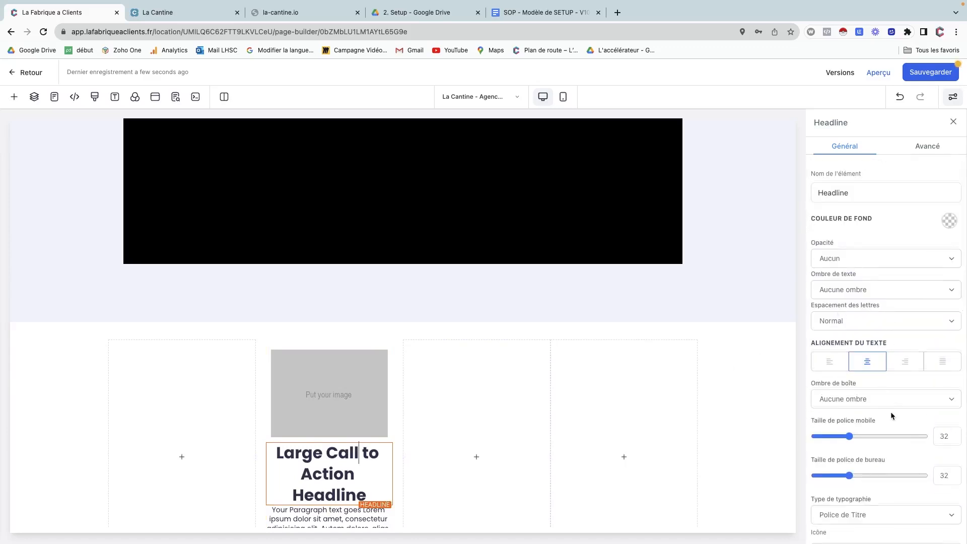
pyautogui.scroll(-1, 891, 412)
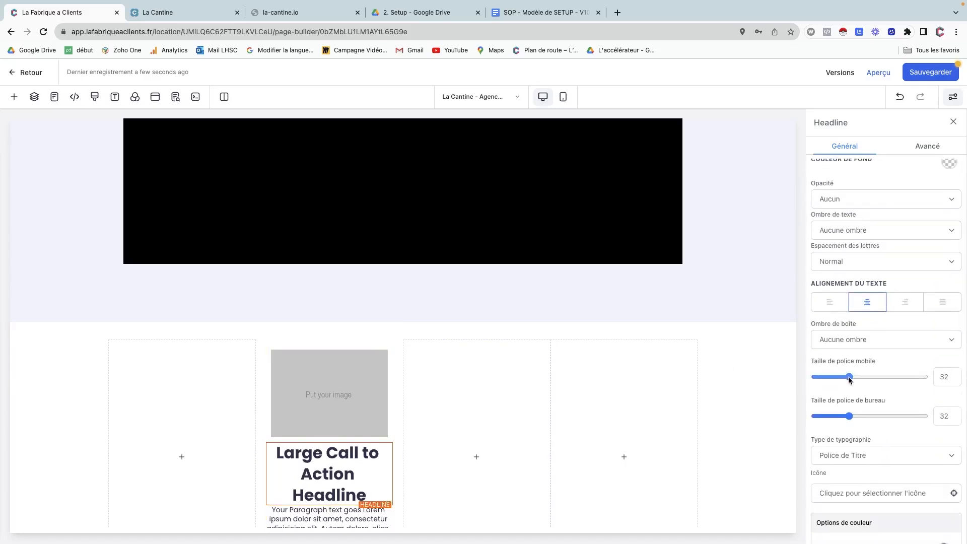
pyautogui.moveTo(849, 377); pyautogui.dragTo(828, 380)
pyautogui.moveTo(849, 416); pyautogui.dragTo(838, 422)
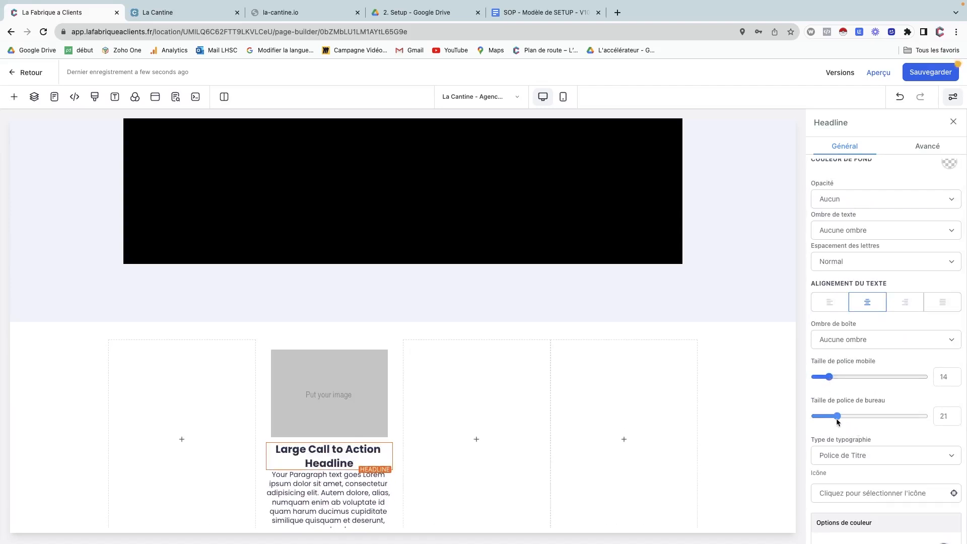
# Inspect the La Cantine 'Plus de RdV' heading in DevTools, noting its 25.9px Poppins font.
pyautogui.click(187, 13)
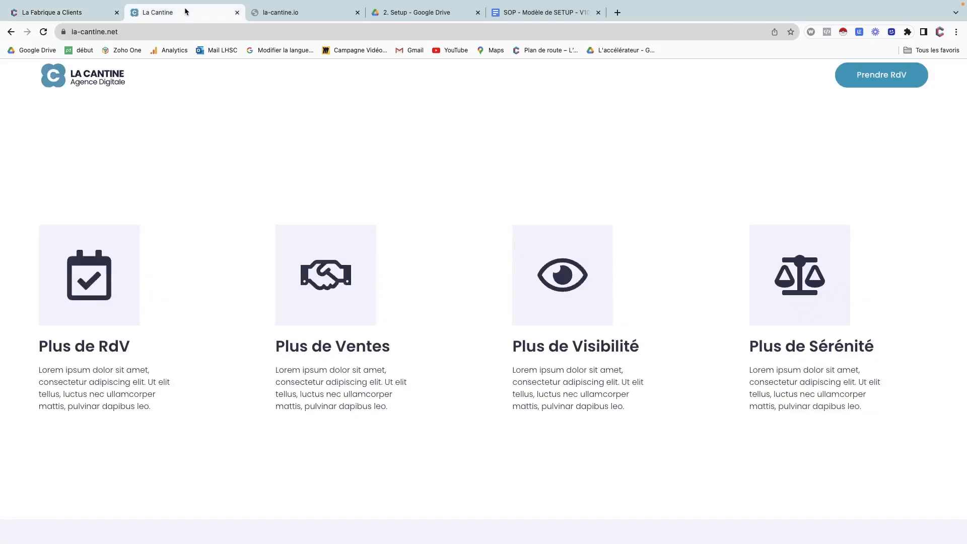
pyautogui.rightClick(204, 185)
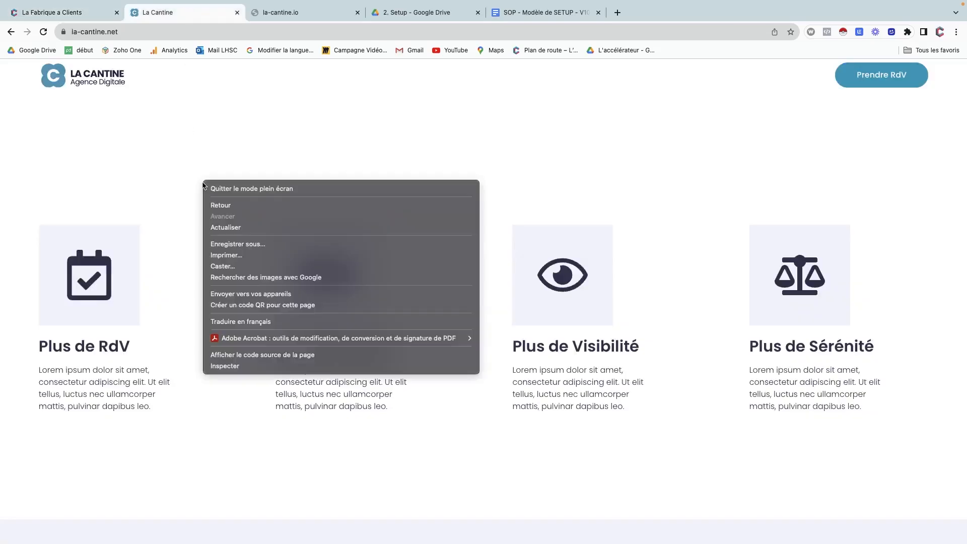
pyautogui.click(254, 366)
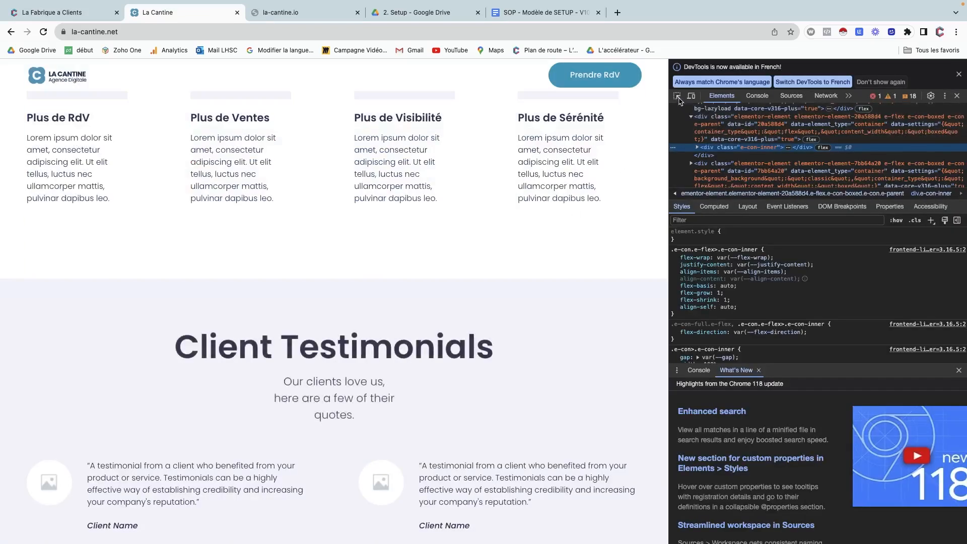
pyautogui.click(677, 95)
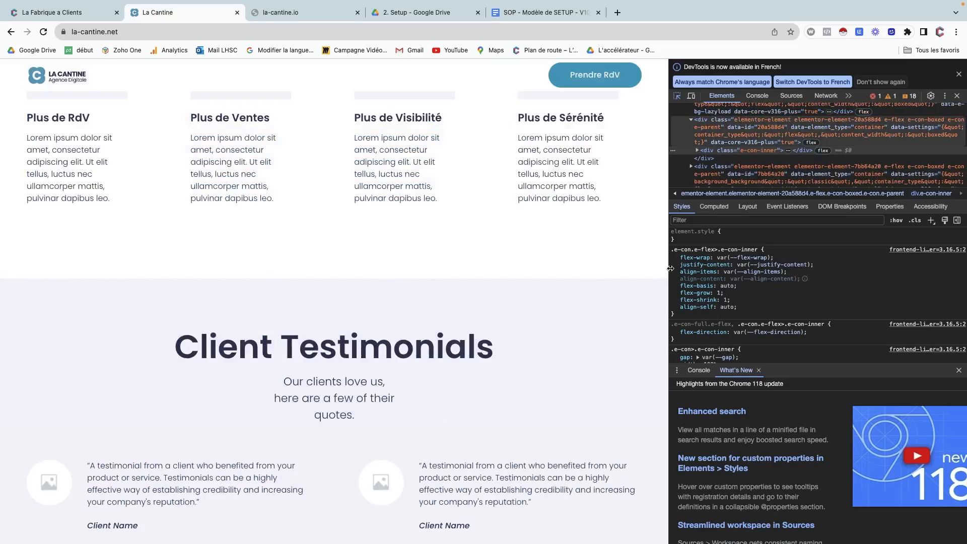
pyautogui.moveTo(670, 268); pyautogui.dragTo(817, 213)
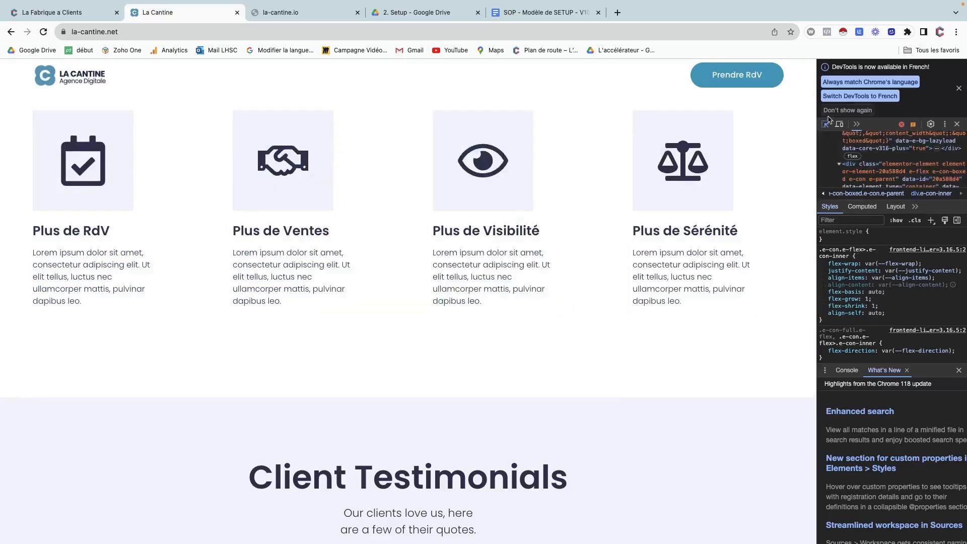
pyautogui.click(85, 13)
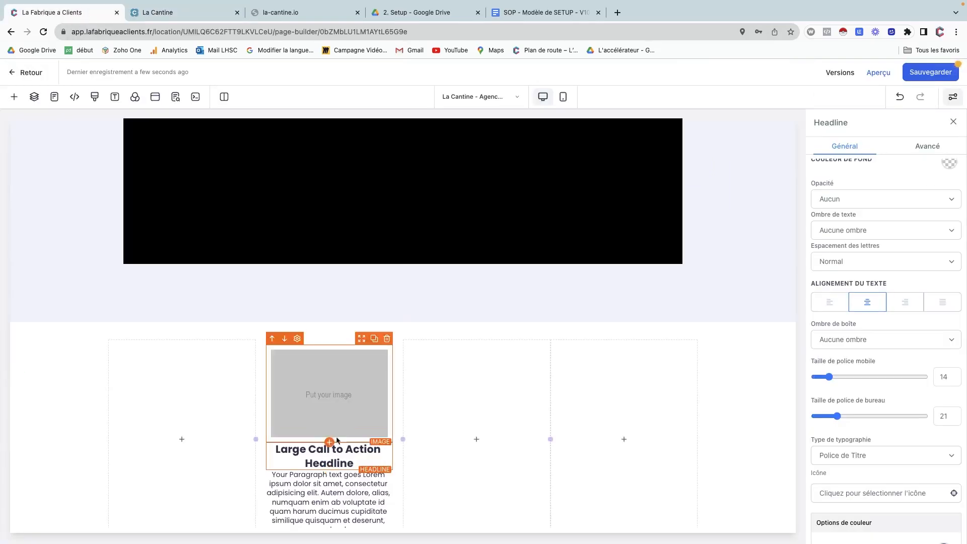
# Set the headline's desktop font size to 22 and left-align the headline and paragraph.
pyautogui.click(949, 414)
pyautogui.press('BackSpace')
pyautogui.write('2')
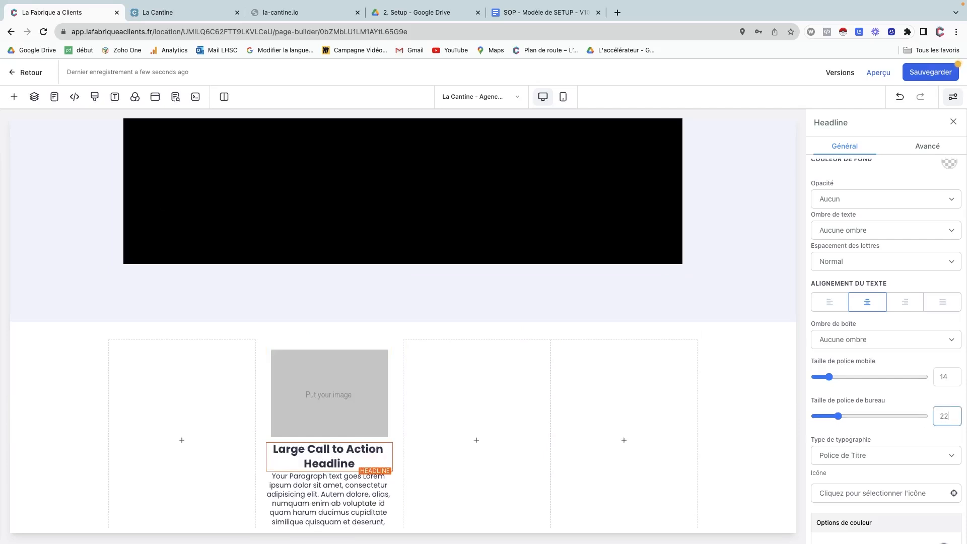
pyautogui.click(831, 304)
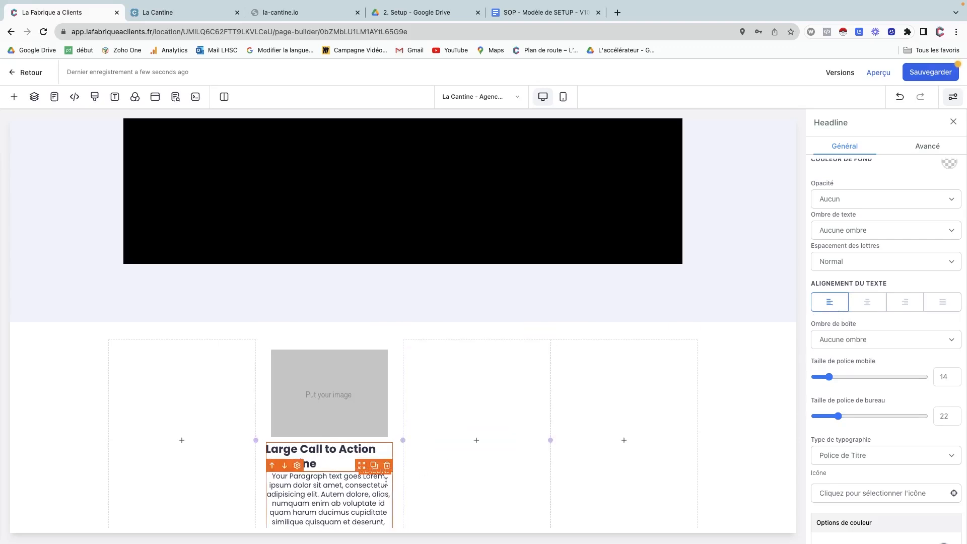
pyautogui.click(328, 498)
pyautogui.click(827, 303)
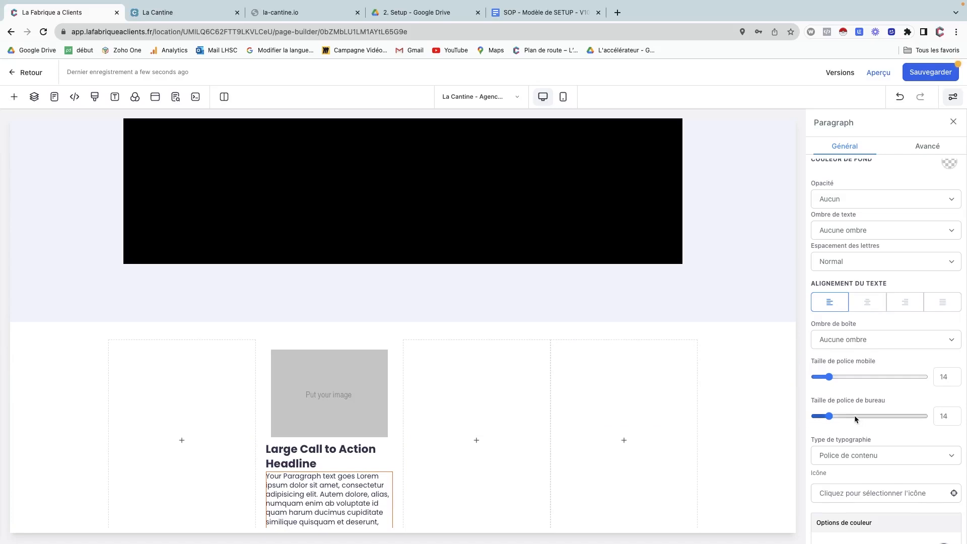
# Delete the paragraph's later sentences and left-align the image placeholder.
pyautogui.scroll(-3, 854, 415)
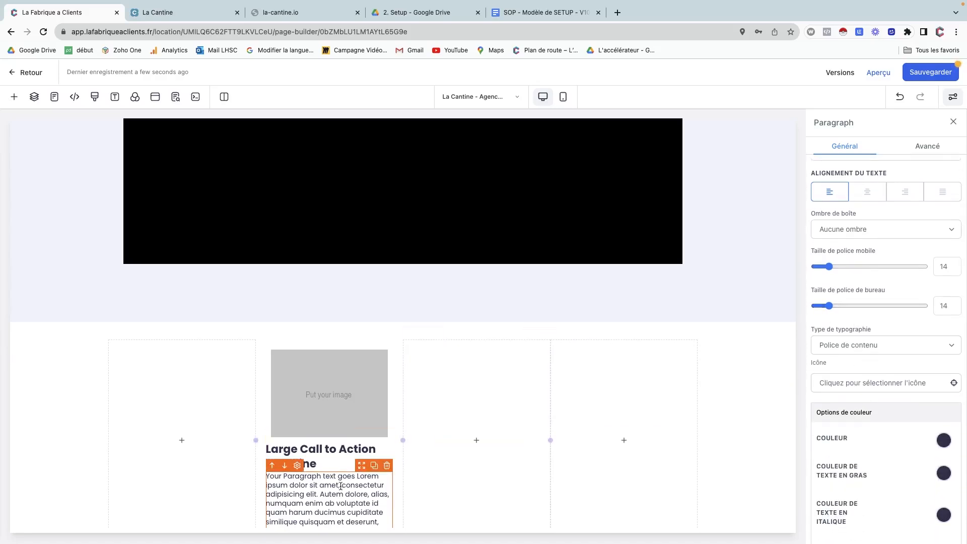
pyautogui.moveTo(320, 494); pyautogui.dragTo(392, 525)
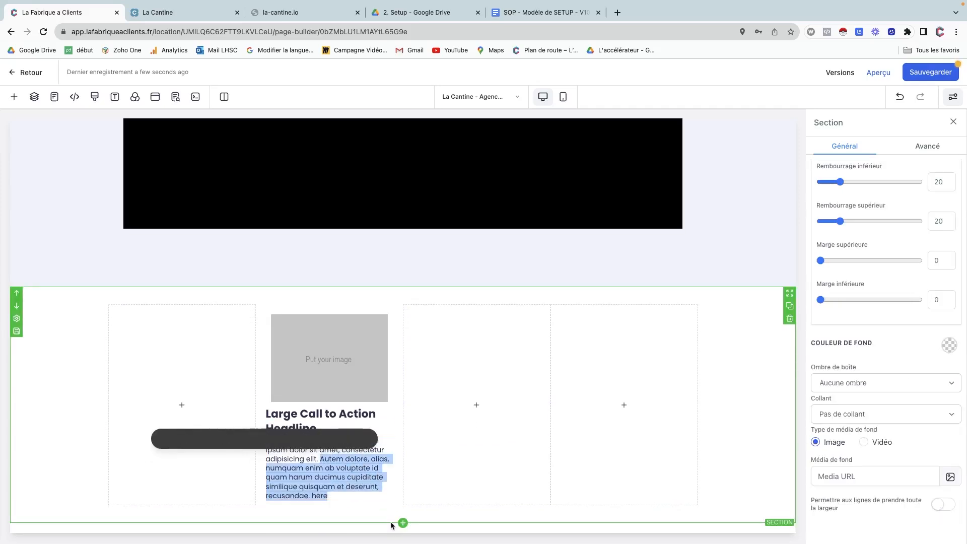
pyautogui.press('BackSpace')
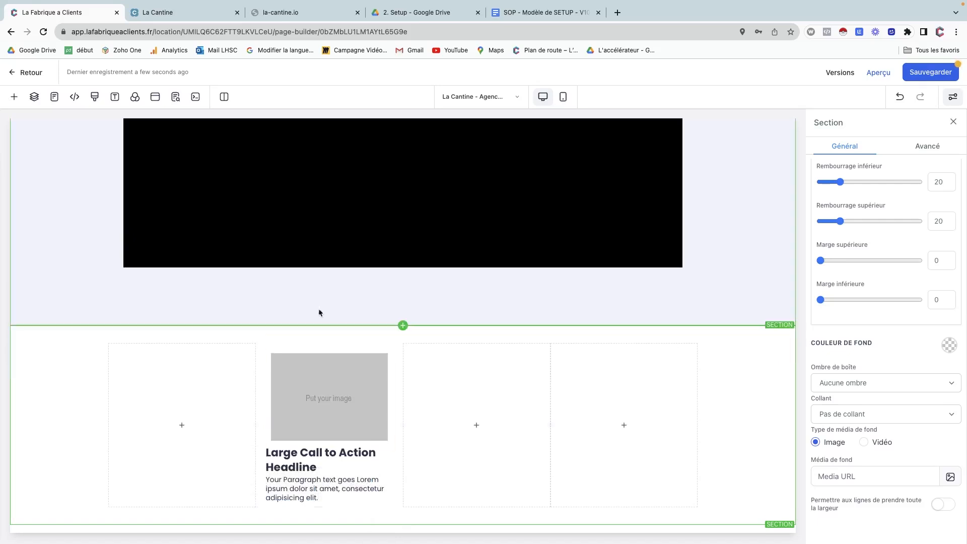
pyautogui.click(328, 371)
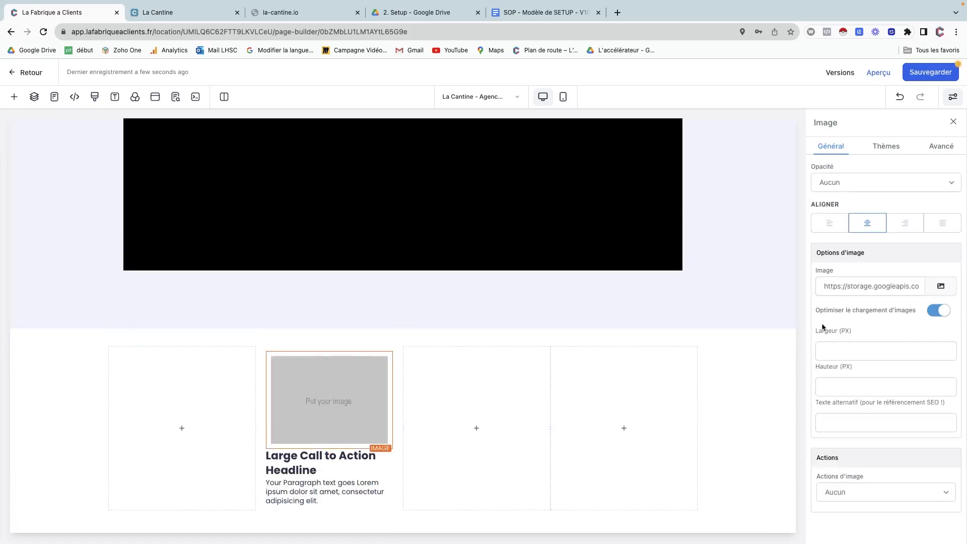
pyautogui.click(830, 224)
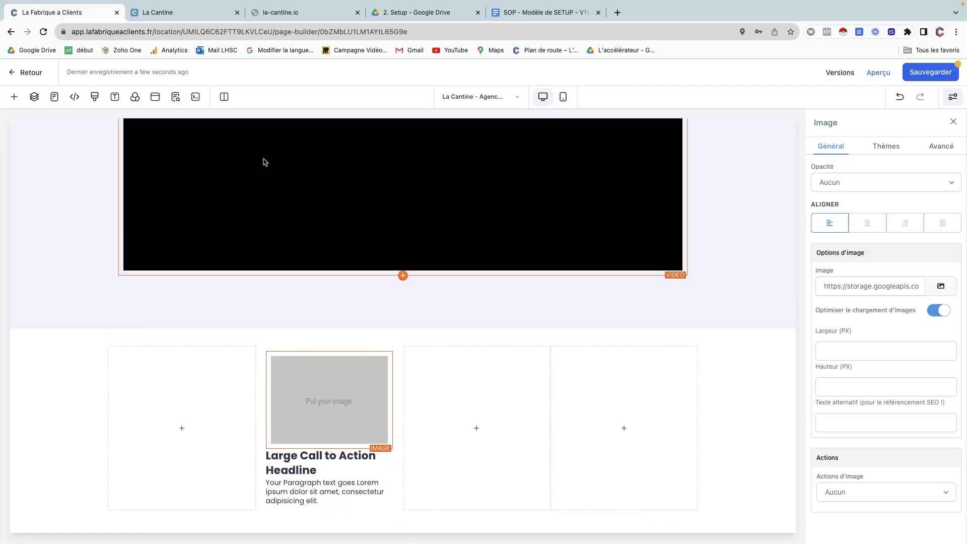
pyautogui.click(190, 14)
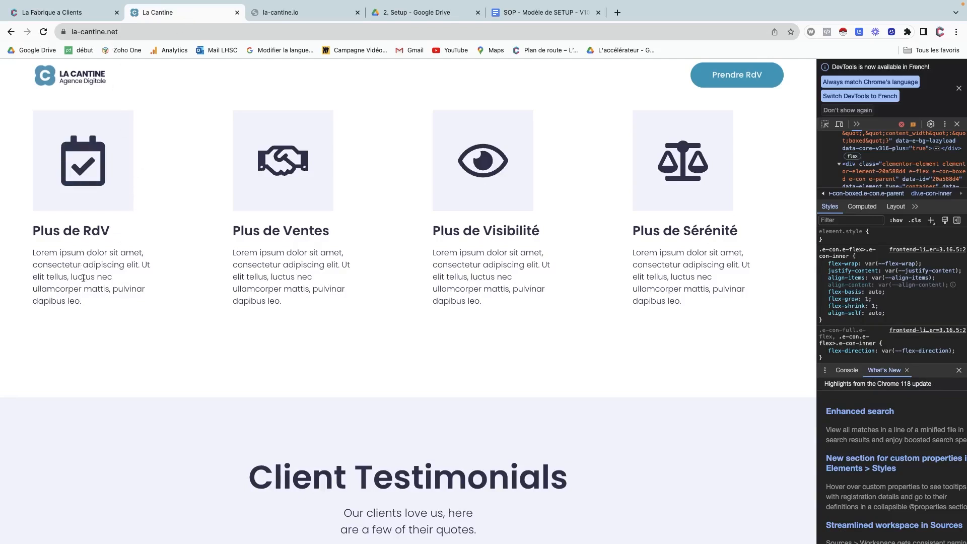
pyautogui.click(66, 12)
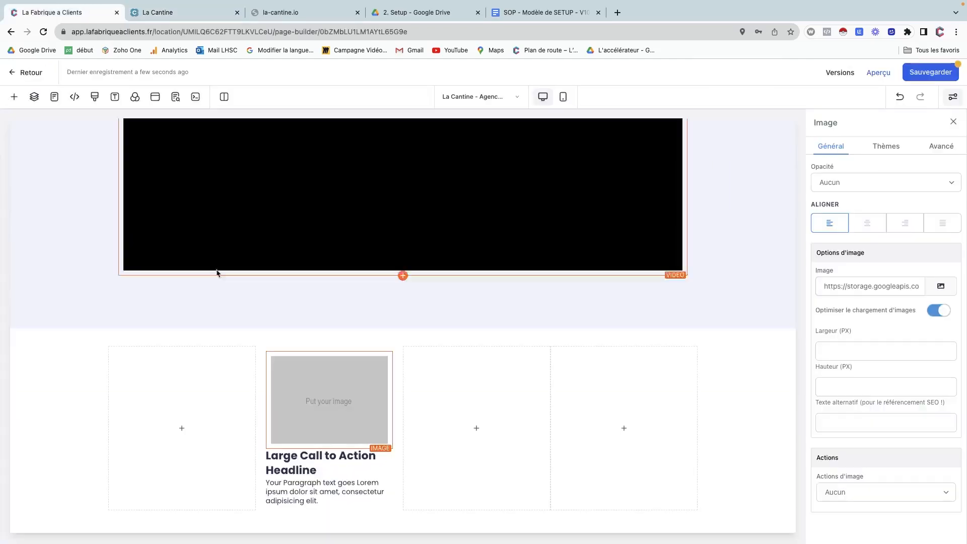
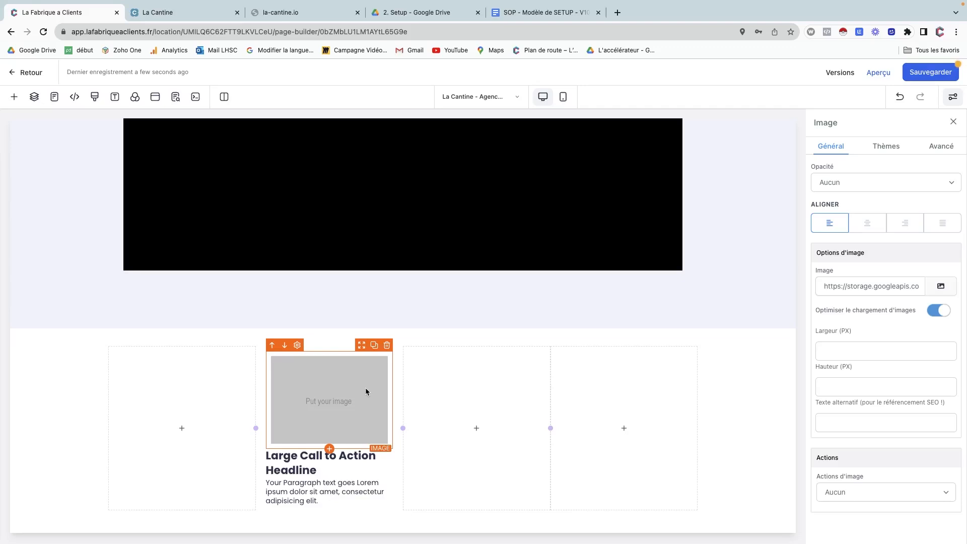
# Look over the live La Cantine site's four icon cards, then show the La-Cantine folder.
pyautogui.click(177, 12)
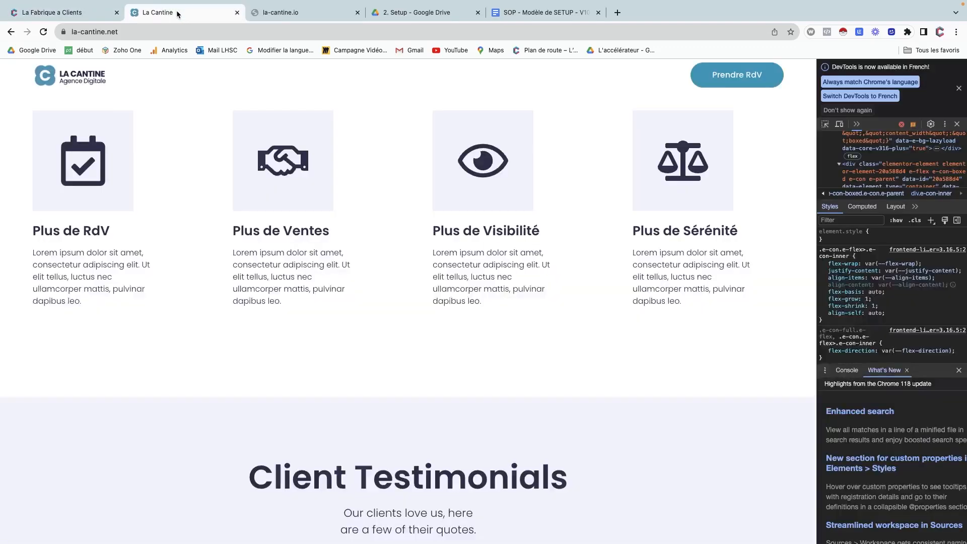
pyautogui.scroll(3, 158, 230)
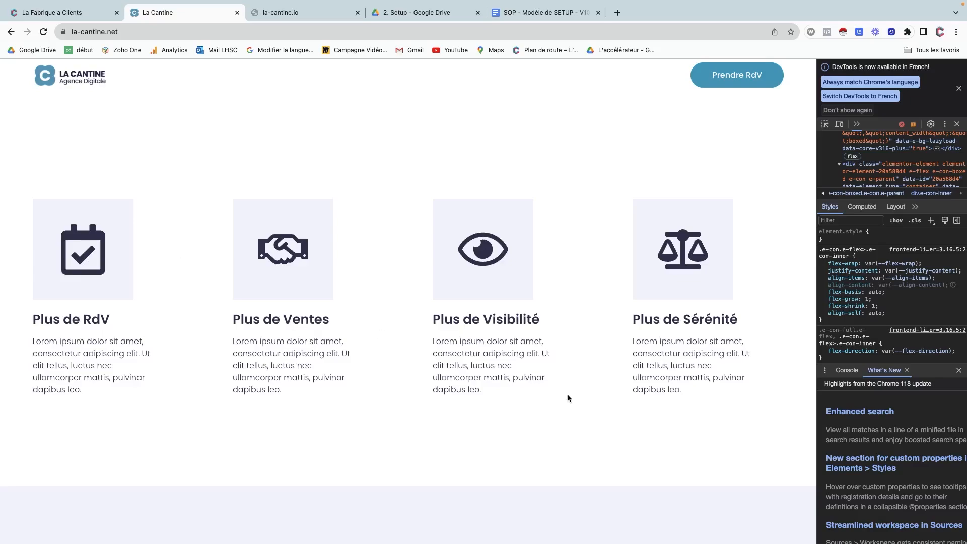
pyautogui.hotkey('ctrl', 'Left')
pyautogui.hotkey('ctrl', 'Right')
pyautogui.hotkey('ctrl', 'Left')
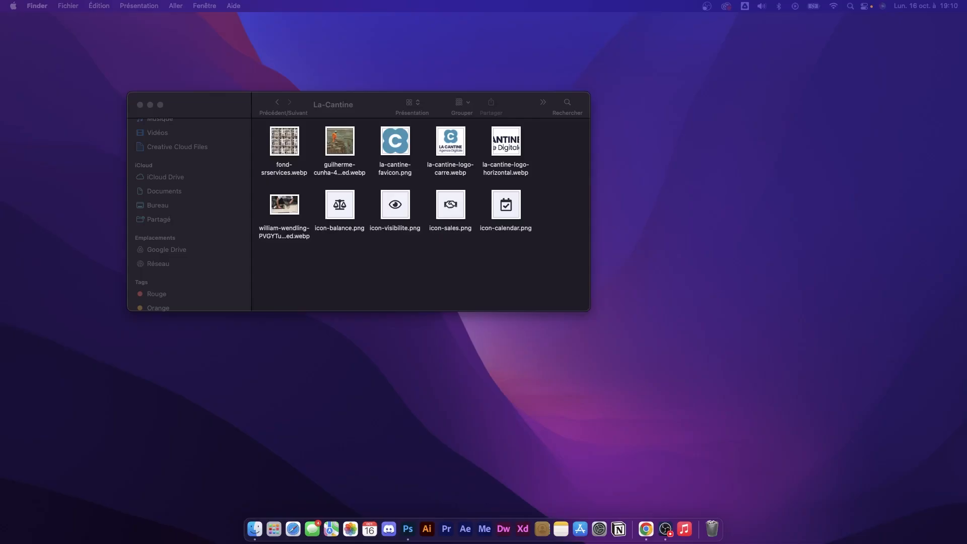
# Select the four icon-*.png files in Finder and go back to the page builder.
pyautogui.moveTo(544, 208); pyautogui.dragTo(337, 228)
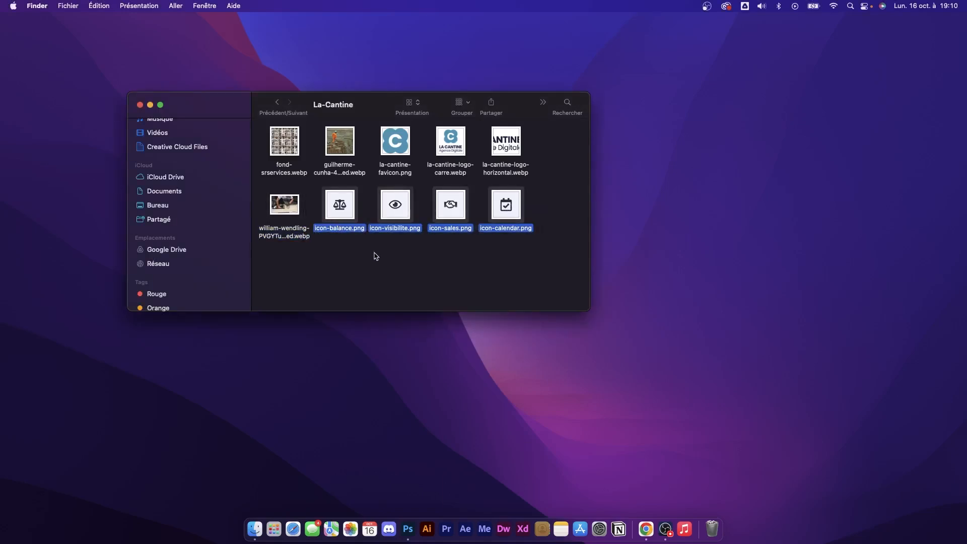
pyautogui.hotkey('ctrl', 'Right')
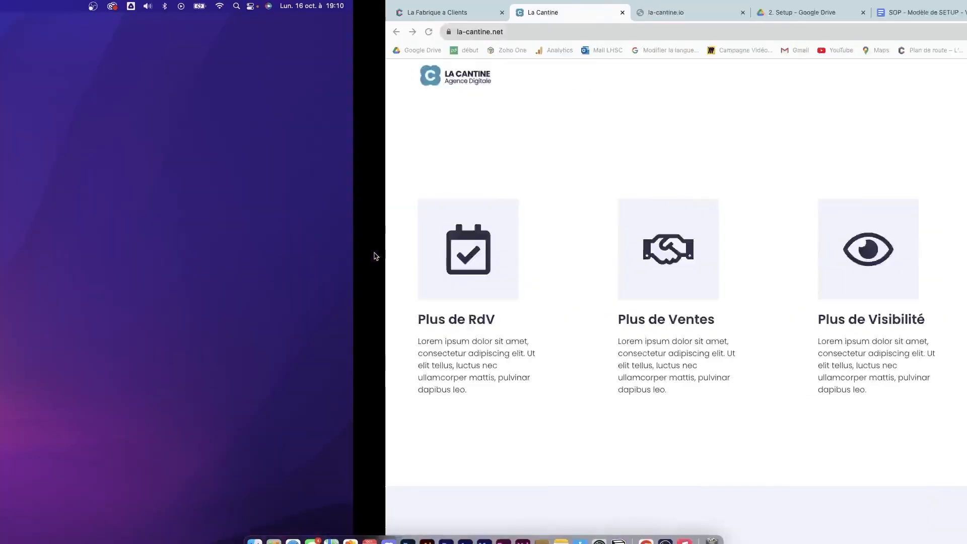
pyautogui.click(61, 12)
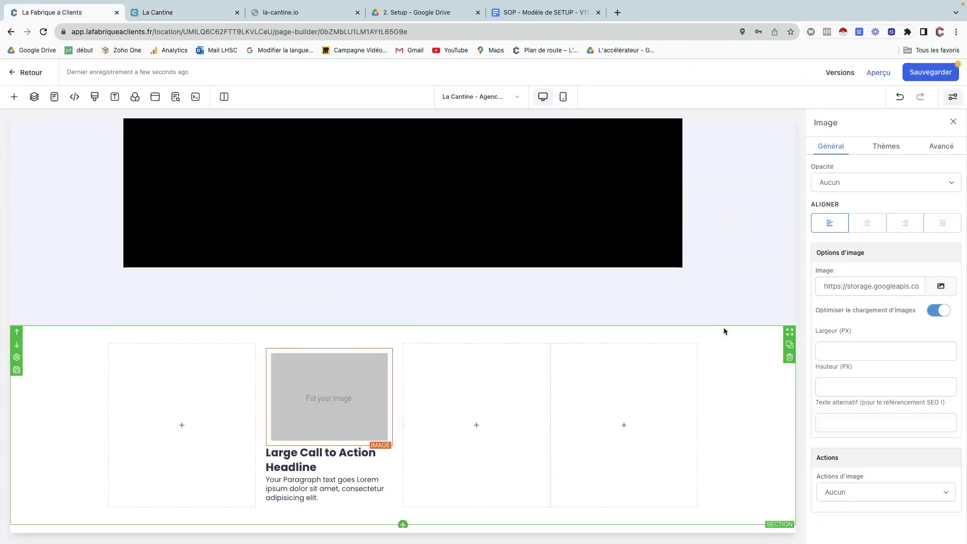
# Drag the four icon PNGs from Finder into the media library and use icon-sales.png for the image.
pyautogui.click(940, 287)
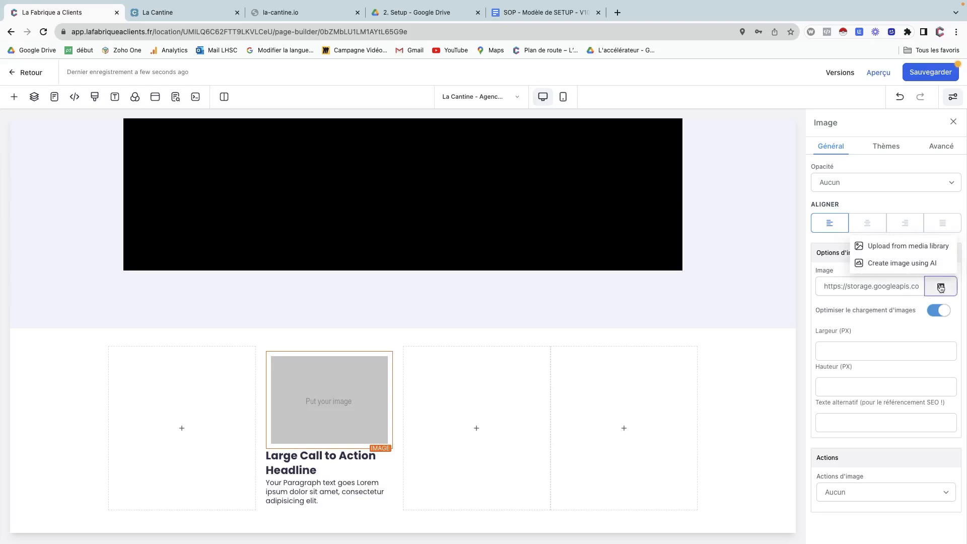
pyautogui.click(913, 247)
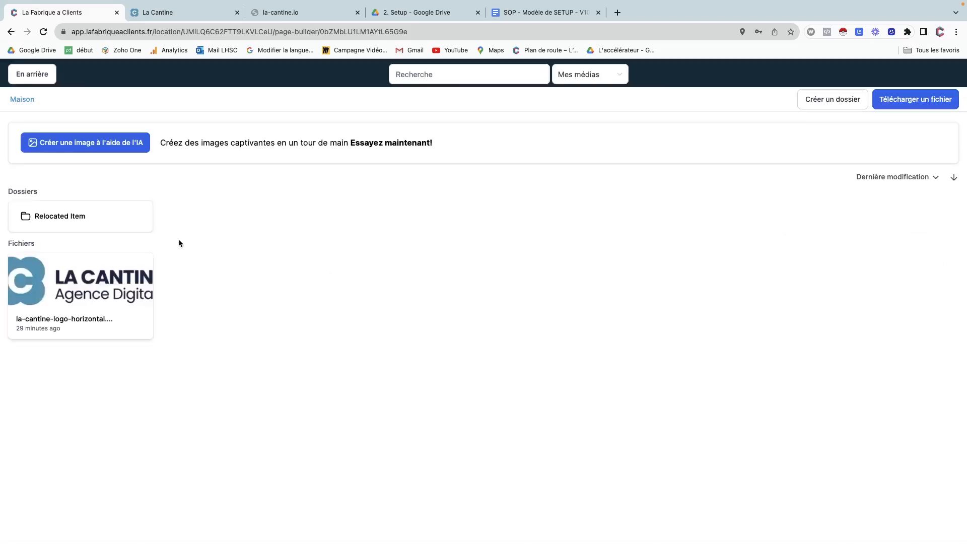
pyautogui.hotkey('ctrl', 'Left')
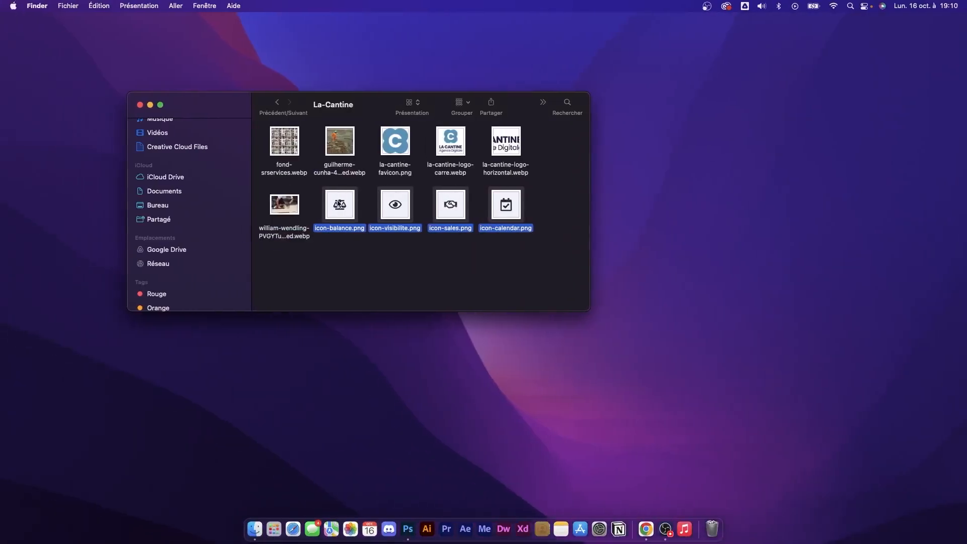
pyautogui.click(338, 201)
pyautogui.moveTo(338, 201); pyautogui.dragTo(491, 268)
pyautogui.hotkey('ctrl', 'Right')
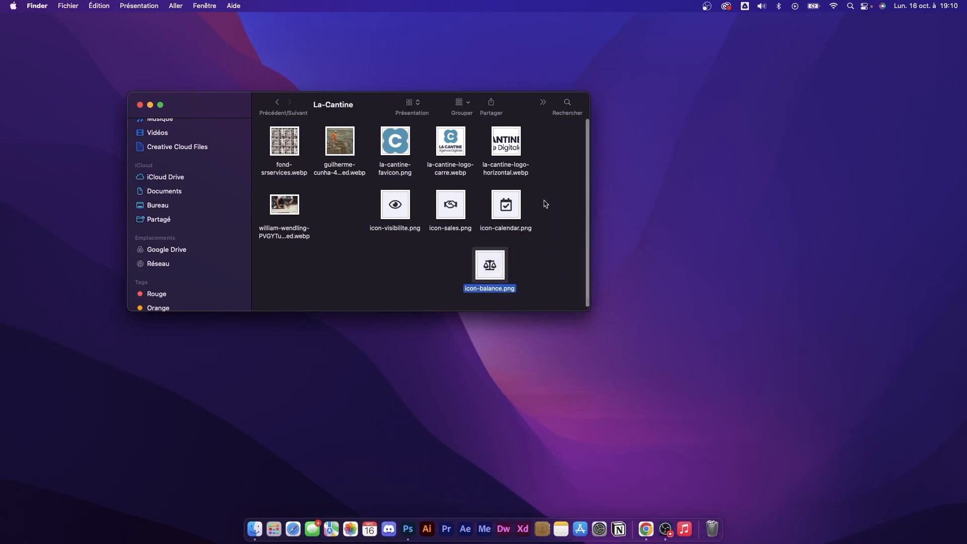
pyautogui.moveTo(544, 200); pyautogui.dragTo(382, 275)
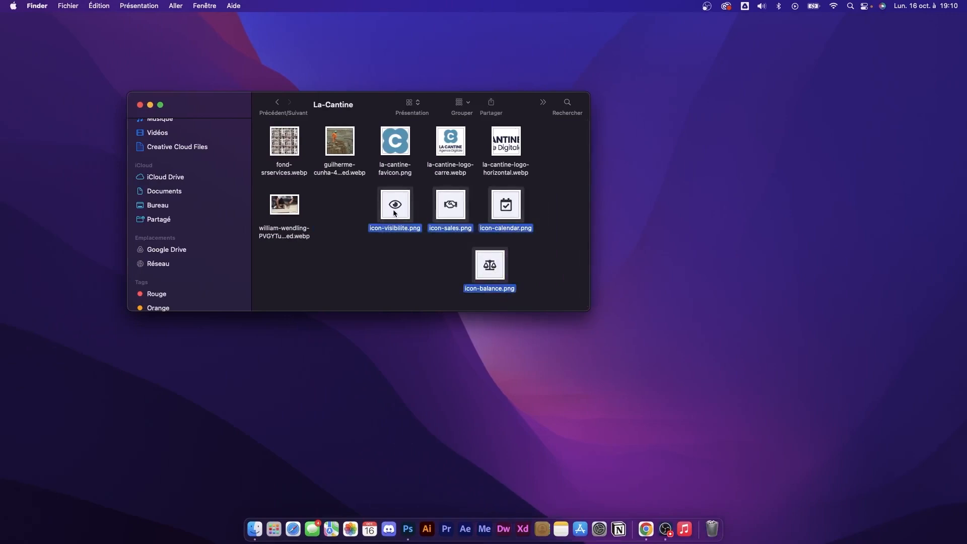
pyautogui.moveTo(394, 213); pyautogui.dragTo(458, 275)
pyautogui.hotkey('ctrl', 'Right')
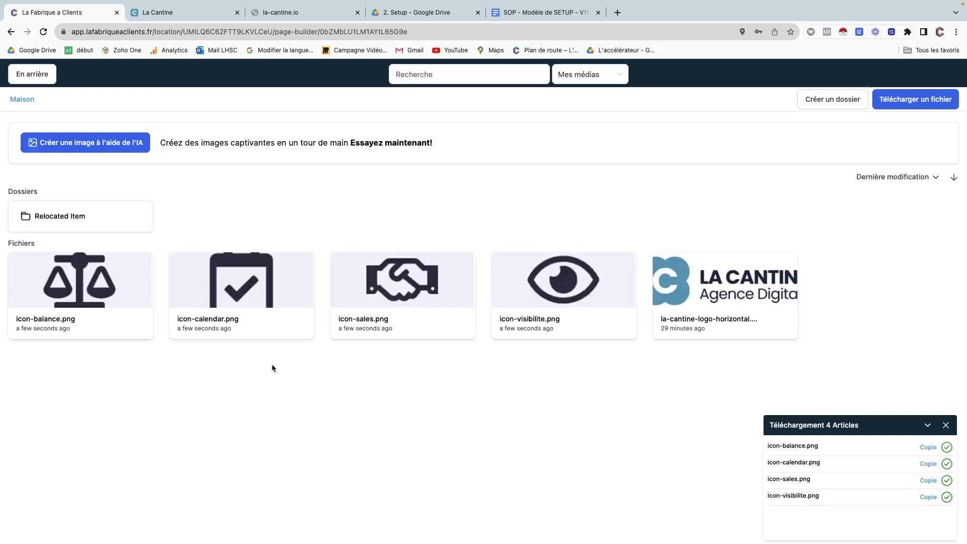
pyautogui.click(416, 291)
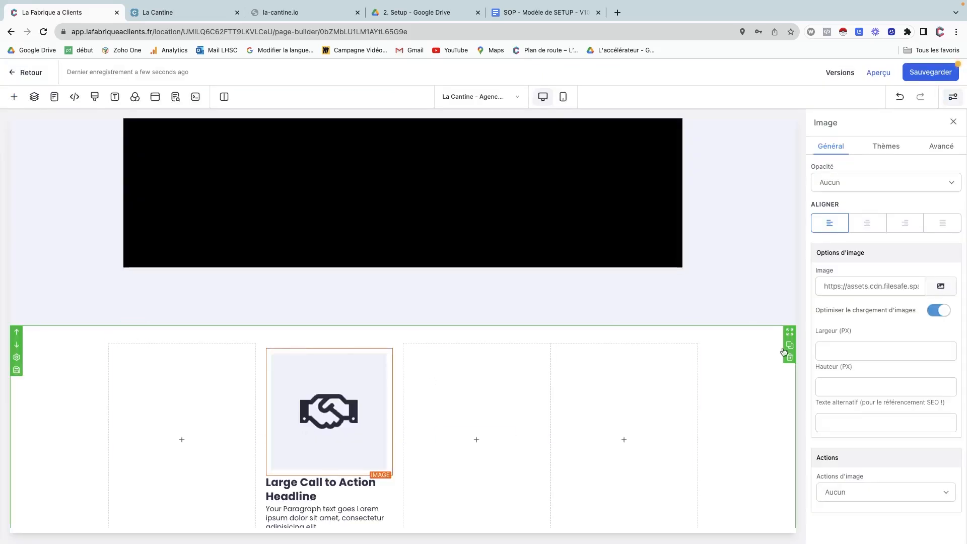
# Set the handshake image's Largeur to 160 px and its Rembourrage à gauche to 0.
pyautogui.click(833, 351)
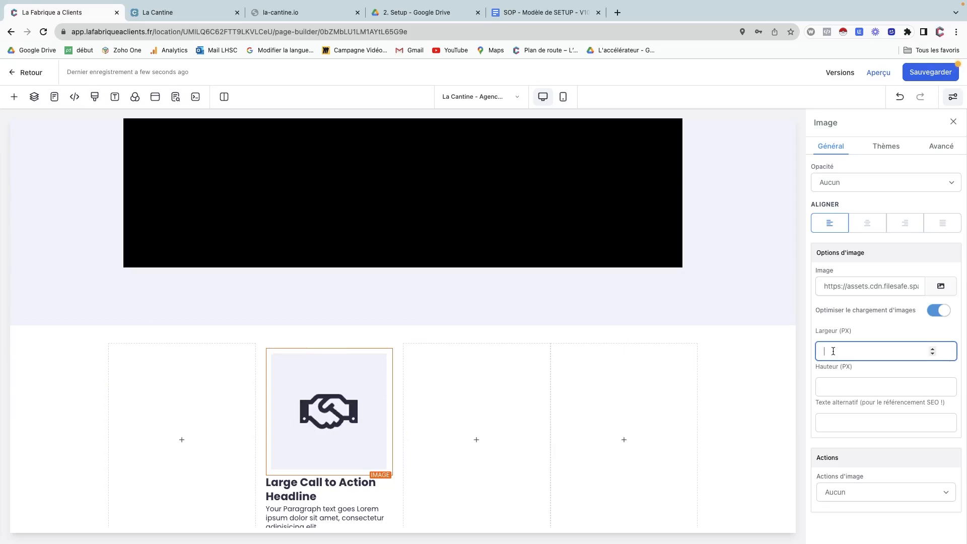
pyautogui.write('160')
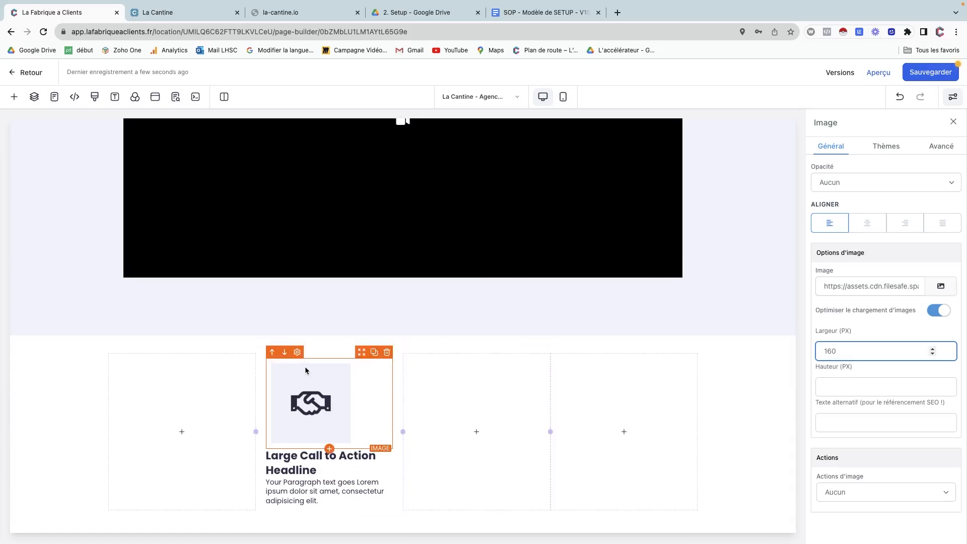
pyautogui.scroll(7, 863, 314)
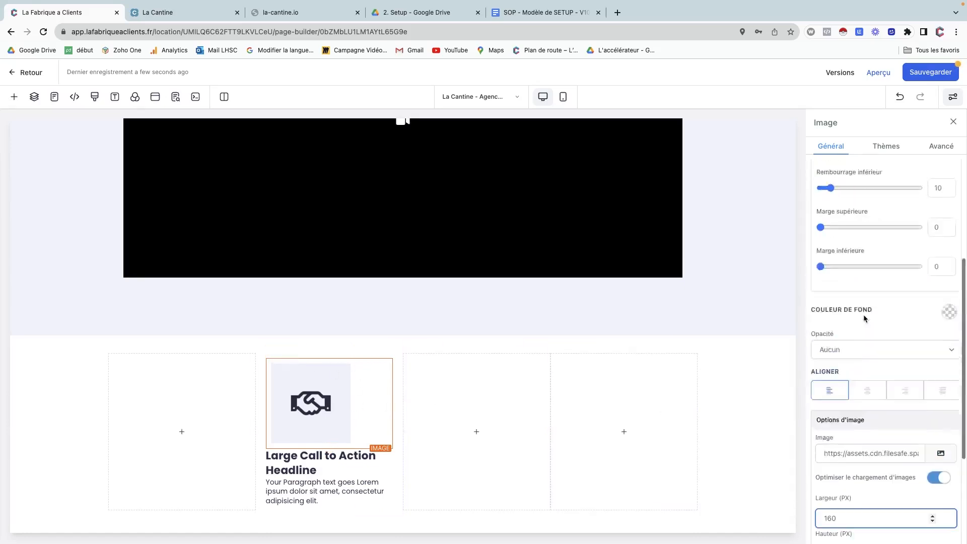
pyautogui.scroll(1, 863, 315)
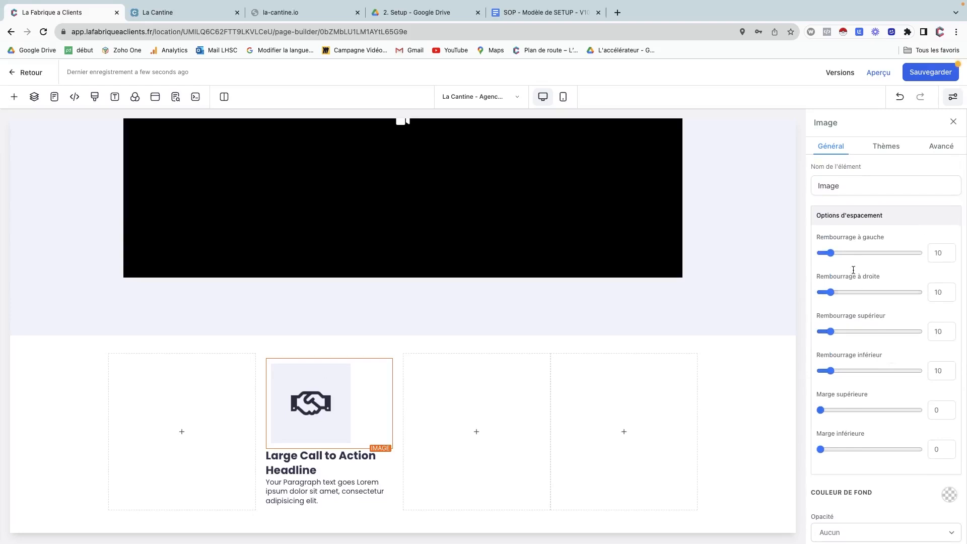
pyautogui.moveTo(831, 254); pyautogui.dragTo(818, 254)
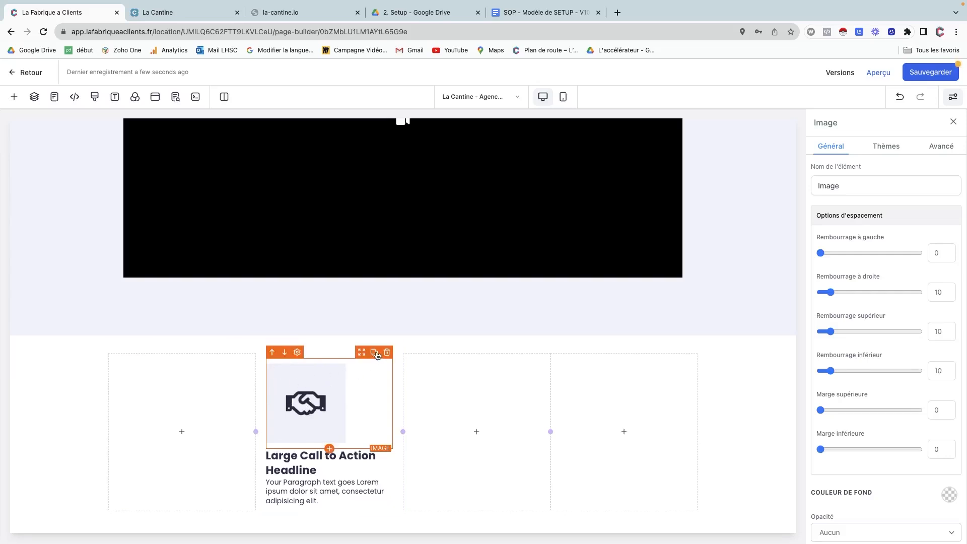
pyautogui.click(354, 506)
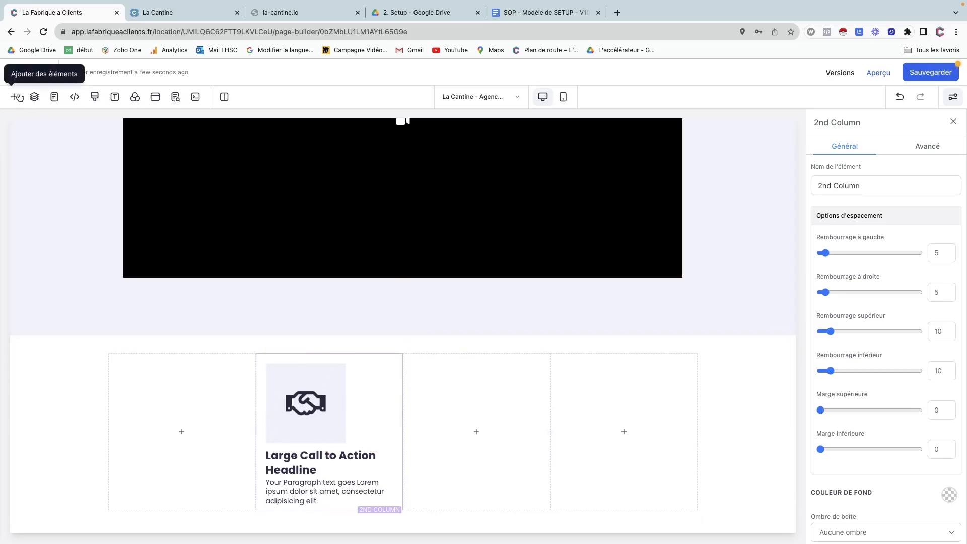
# Expand Section > 4 Column Row > 2nd Column in the Couches layer panel.
pyautogui.click(34, 97)
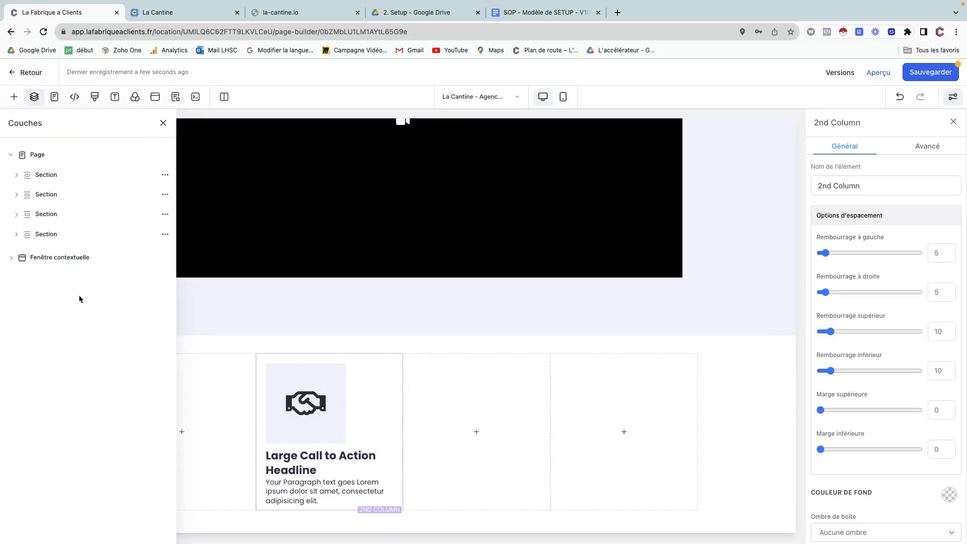
pyautogui.click(16, 235)
pyautogui.click(20, 255)
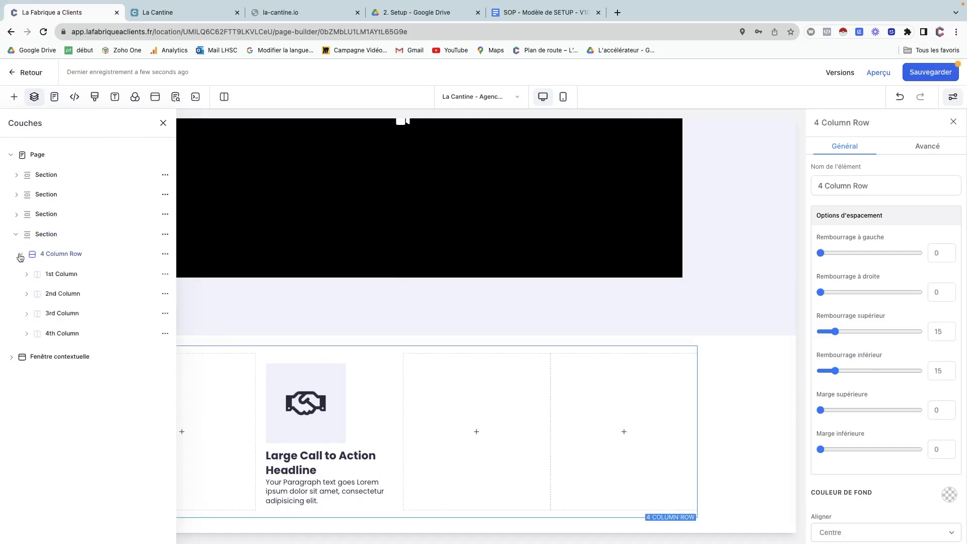
pyautogui.click(70, 297)
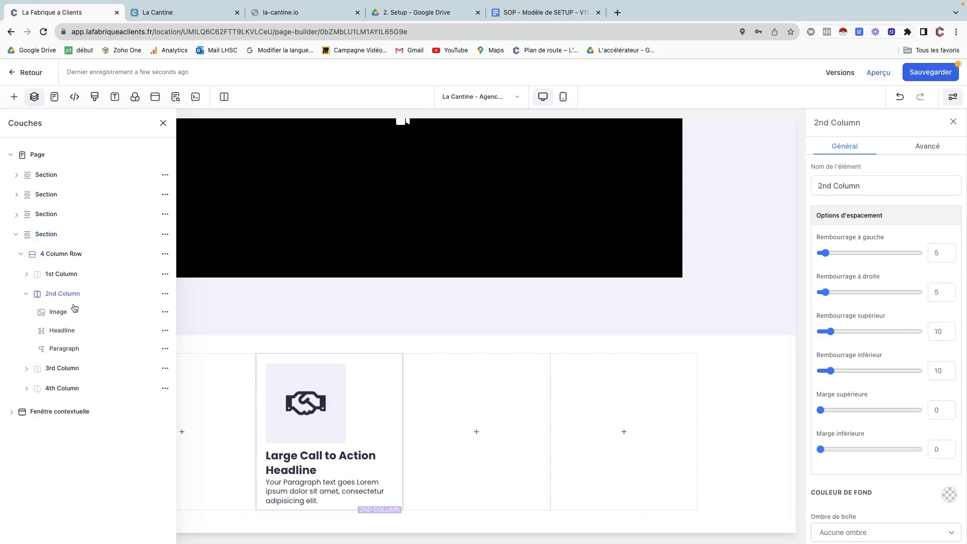
# Replace the second column's placeholder headline with 'Plus de ventes'.
pyautogui.click(288, 449)
pyautogui.moveTo(281, 456); pyautogui.dragTo(312, 467)
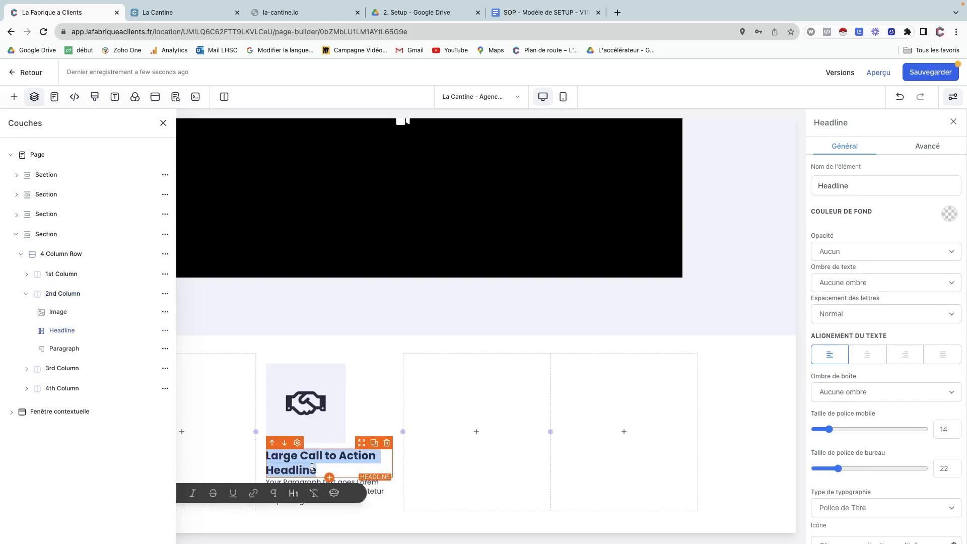
pyautogui.write('Pmu')
pyautogui.press('BackSpace')
pyautogui.press('BackSpace')
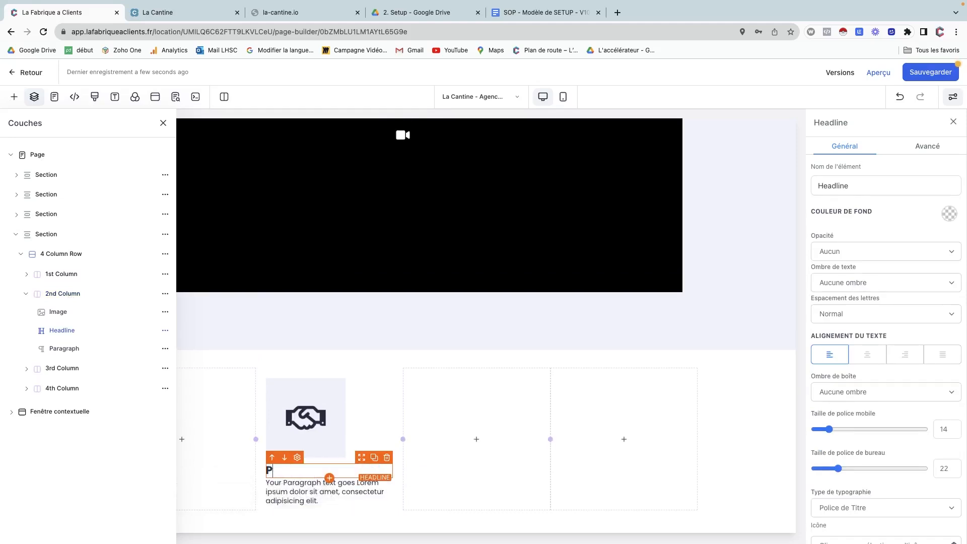
pyautogui.write('lus de ventes')
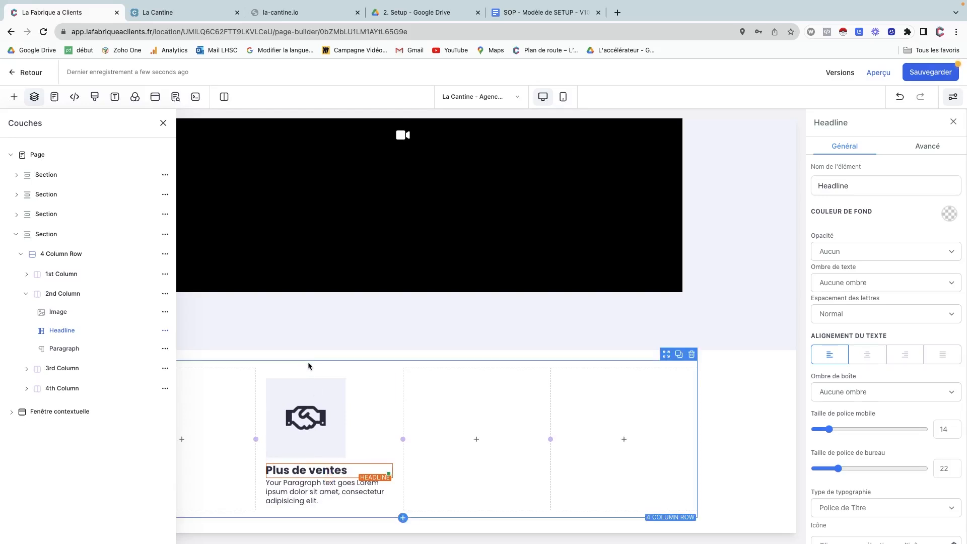
pyautogui.click(308, 363)
pyautogui.click(59, 294)
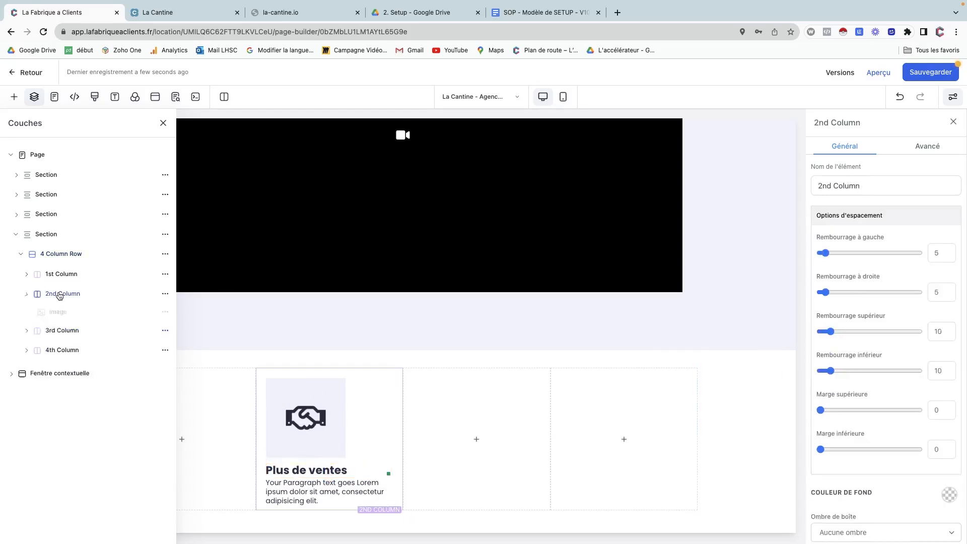
# Clone the second column, then delete the 1st, 3rd and 4th Columns.
pyautogui.click(165, 293)
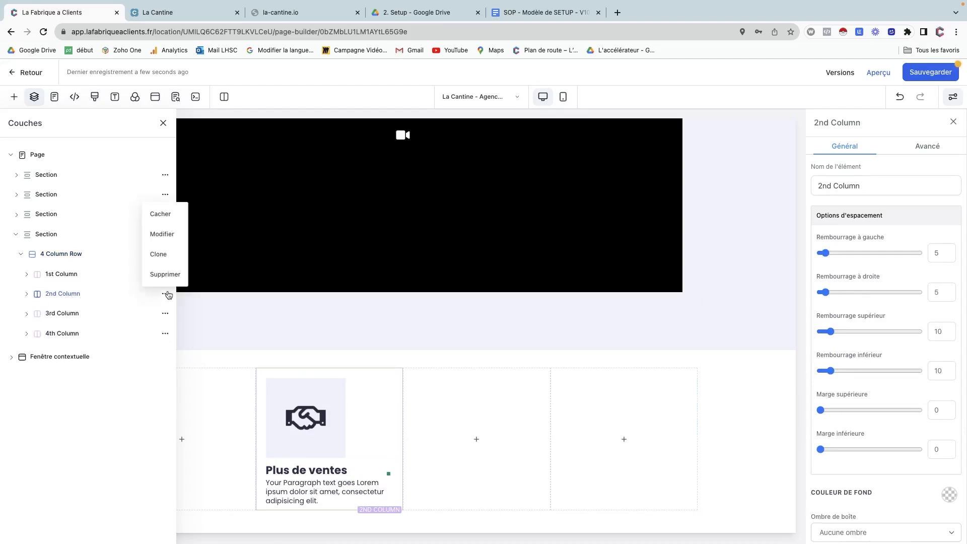
pyautogui.click(161, 254)
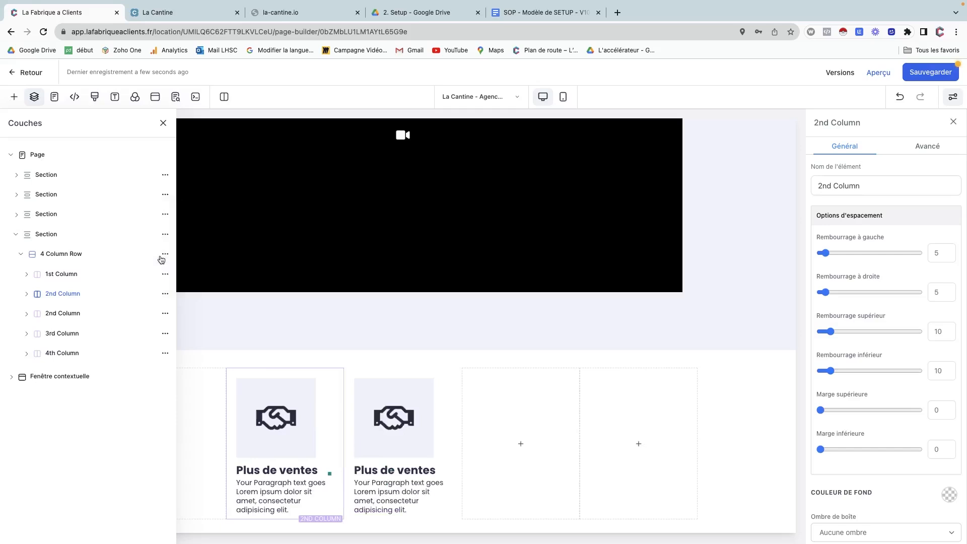
pyautogui.click(165, 274)
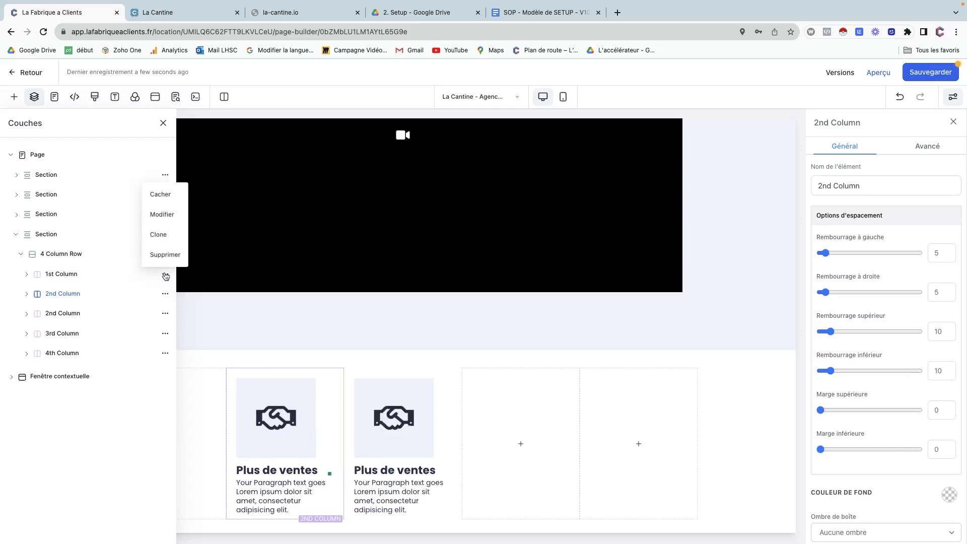
pyautogui.click(169, 261)
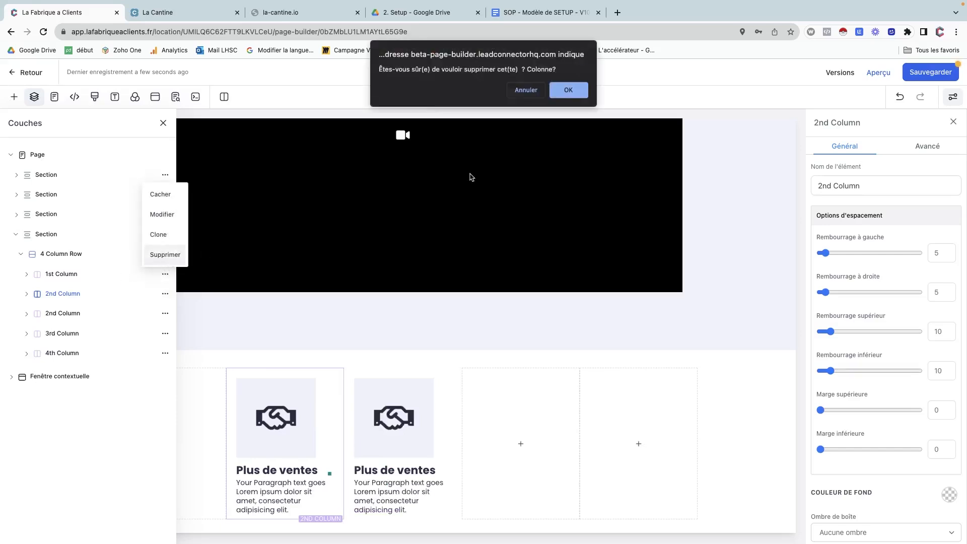
pyautogui.click(566, 90)
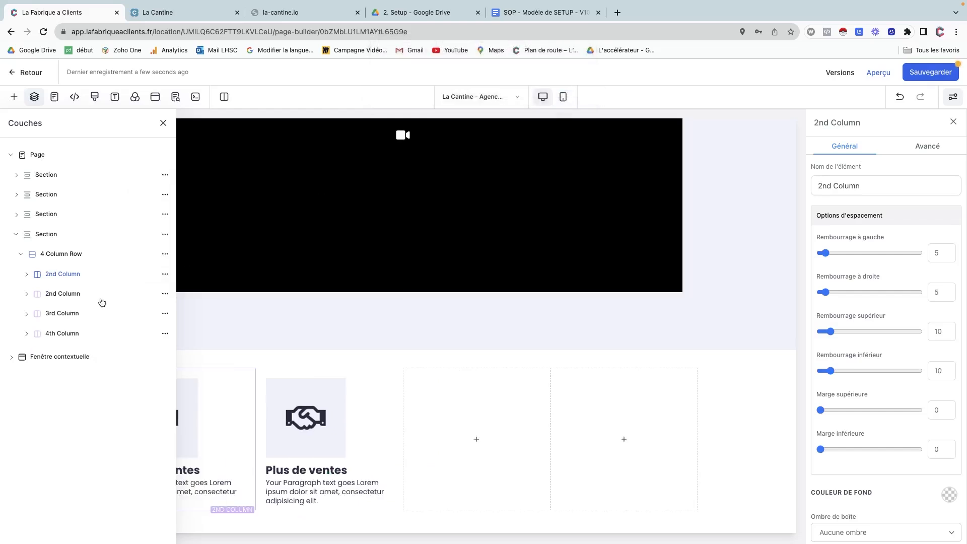
pyautogui.click(165, 313)
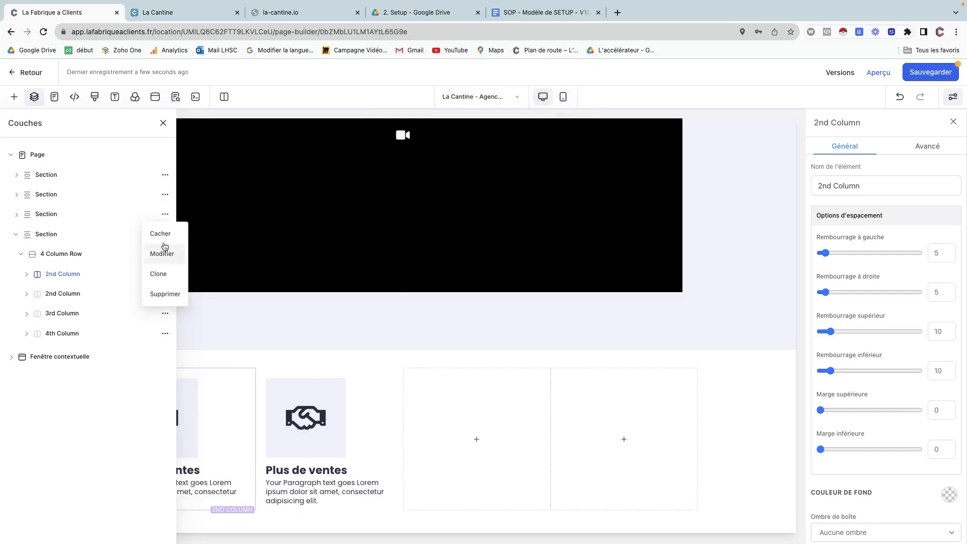
pyautogui.click(166, 294)
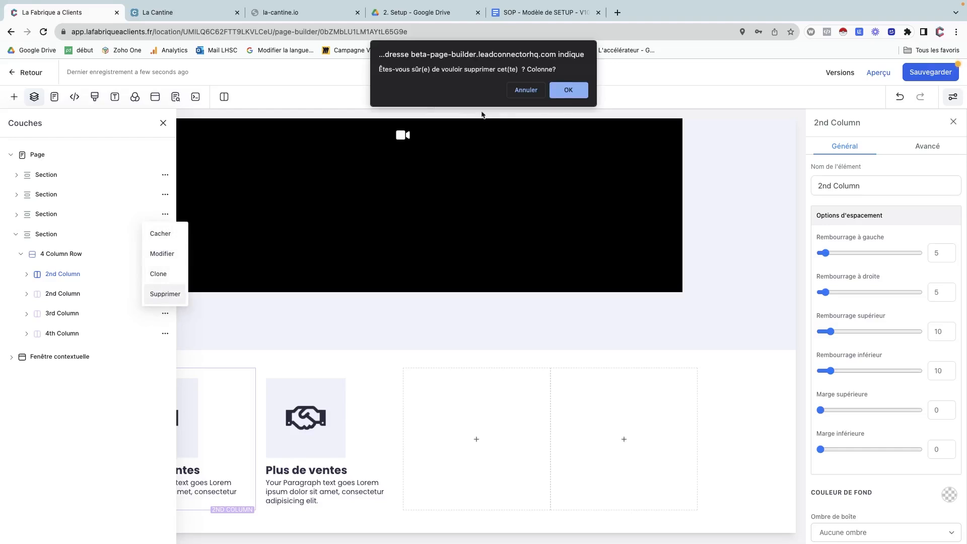
pyautogui.click(568, 90)
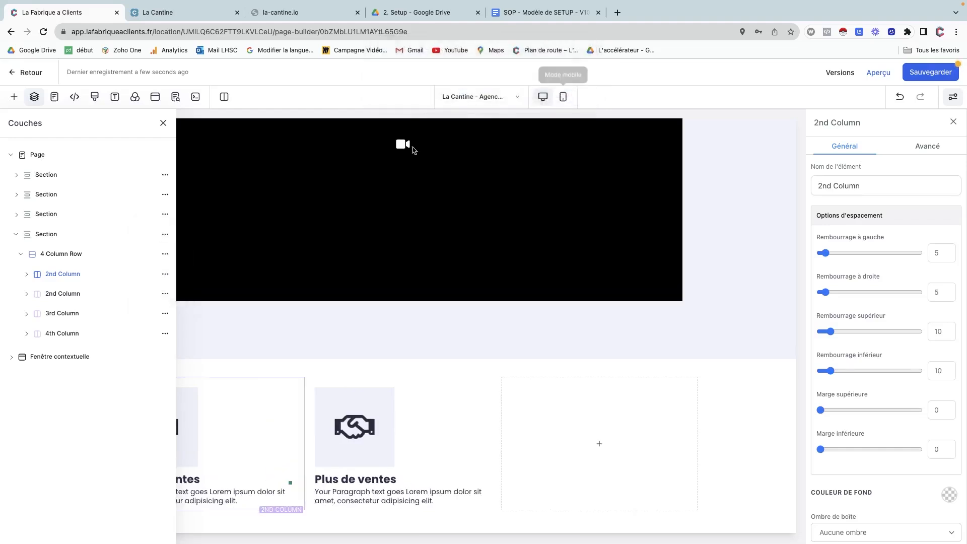
pyautogui.click(165, 314)
pyautogui.click(169, 297)
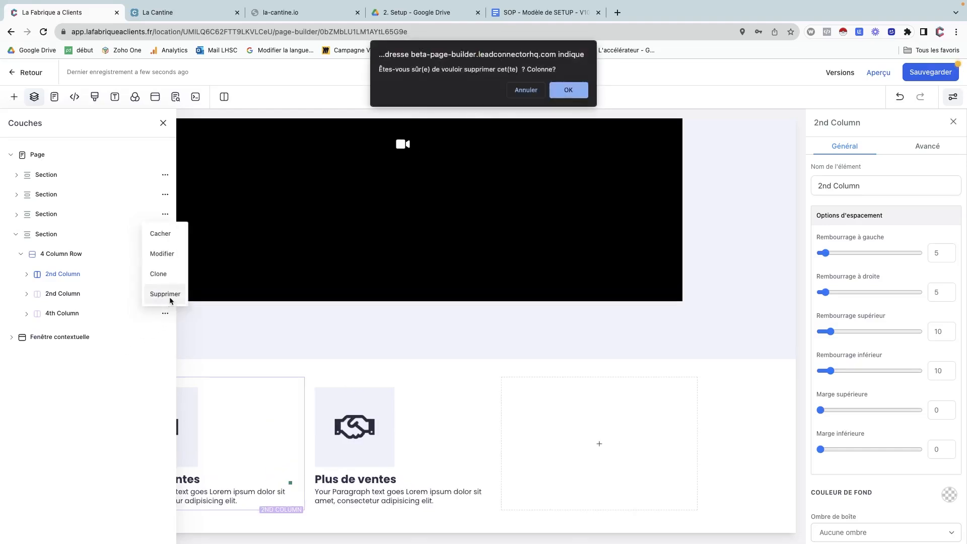
pyautogui.click(568, 90)
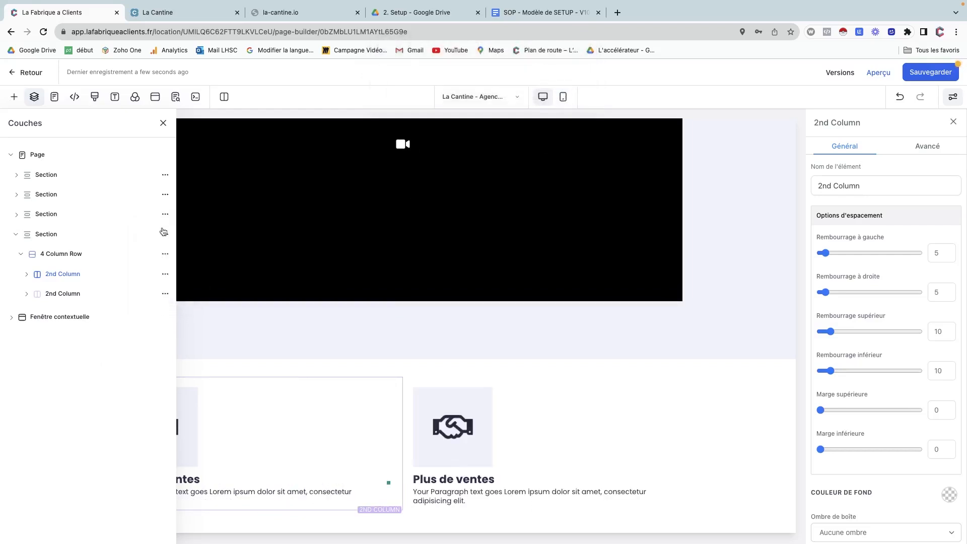
# Open the remaining first column's settings and show its image, headline and paragraph.
pyautogui.click(68, 277)
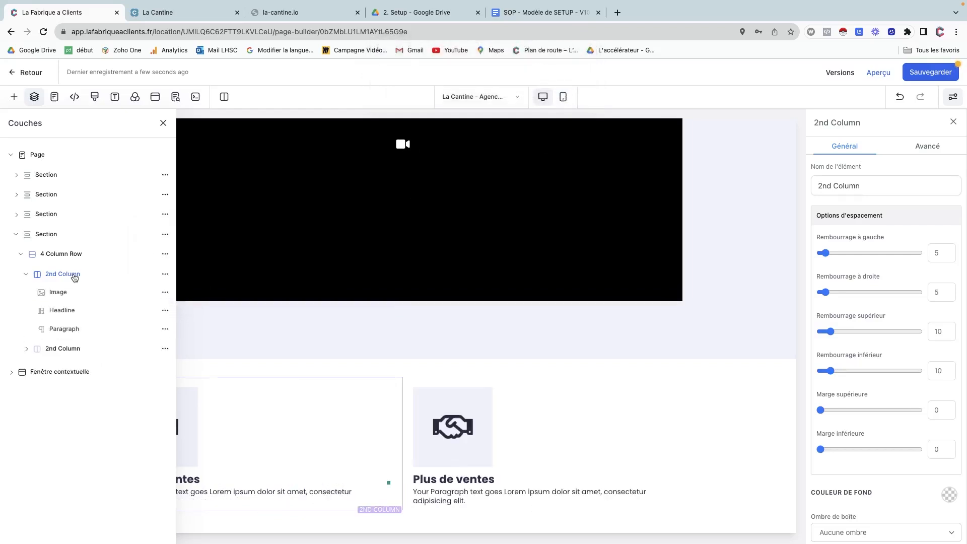
pyautogui.click(73, 277)
pyautogui.click(166, 273)
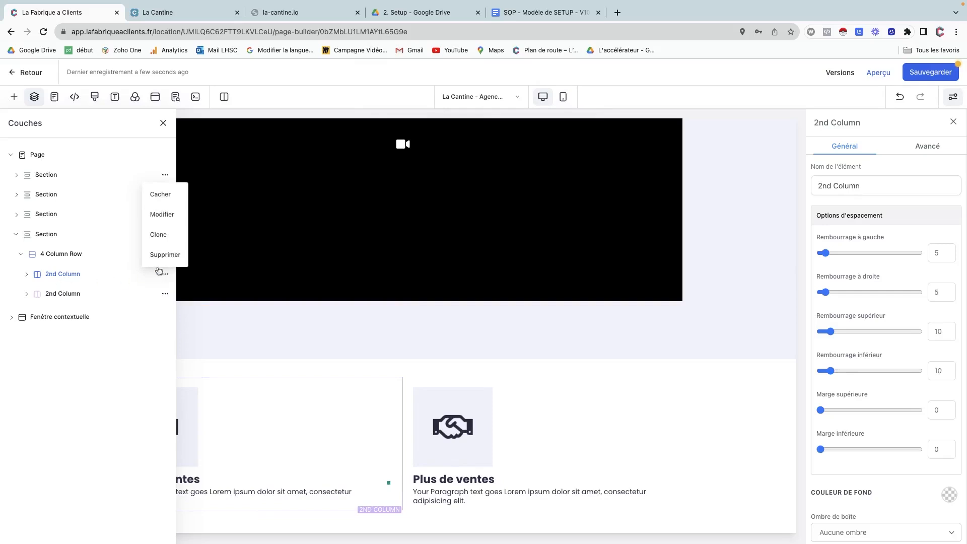
pyautogui.click(166, 215)
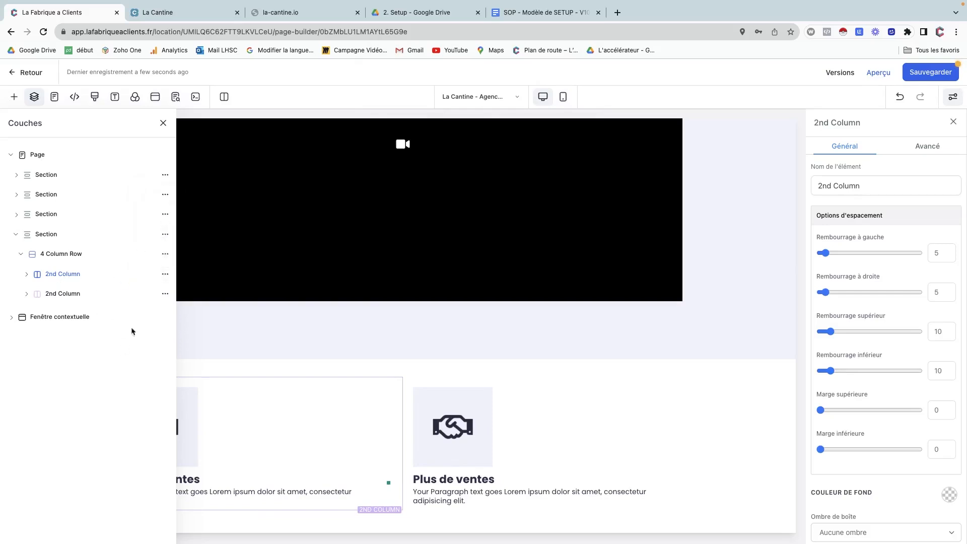
pyautogui.click(93, 276)
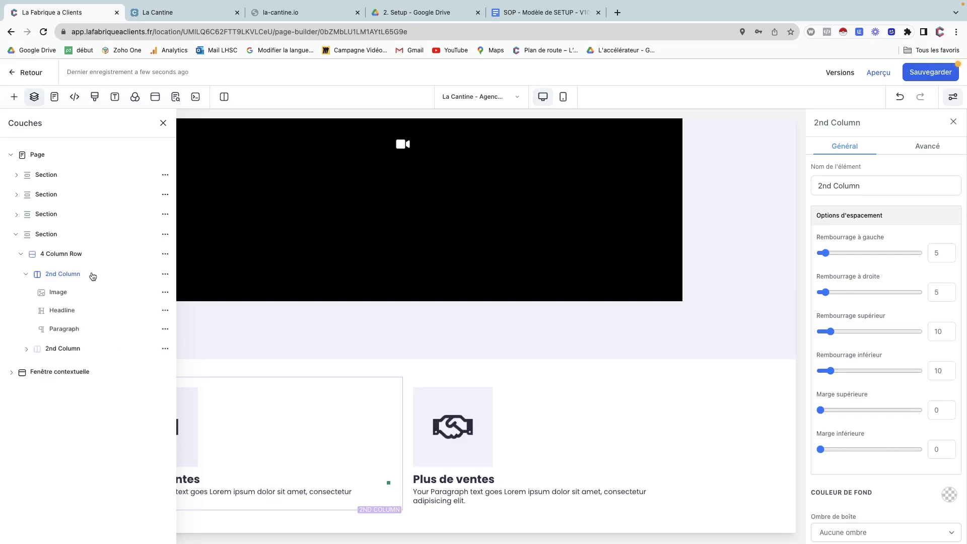
# Rename the first column's Nom de l'élément to '1st Column'.
pyautogui.click(820, 186)
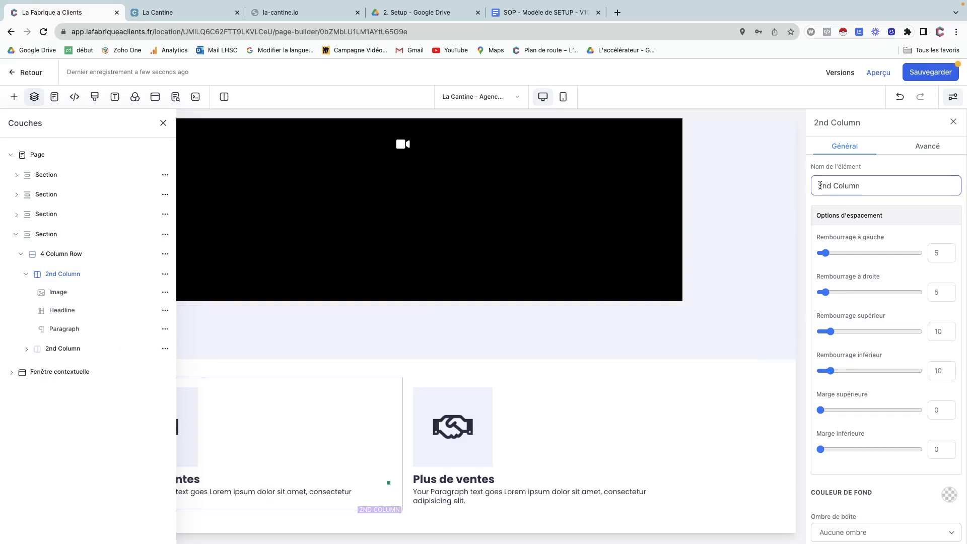
pyautogui.press('BackSpace')
pyautogui.write('1st')
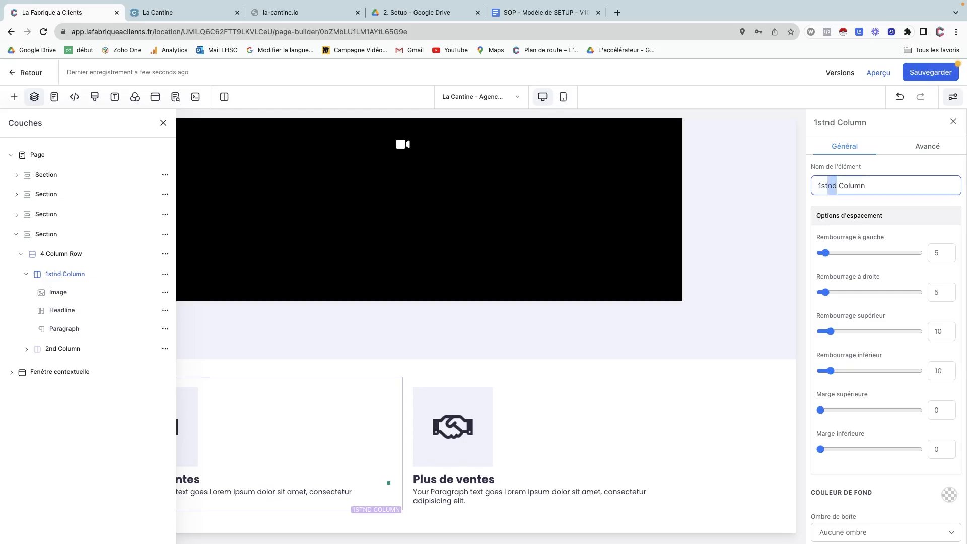
pyautogui.press('BackSpace')
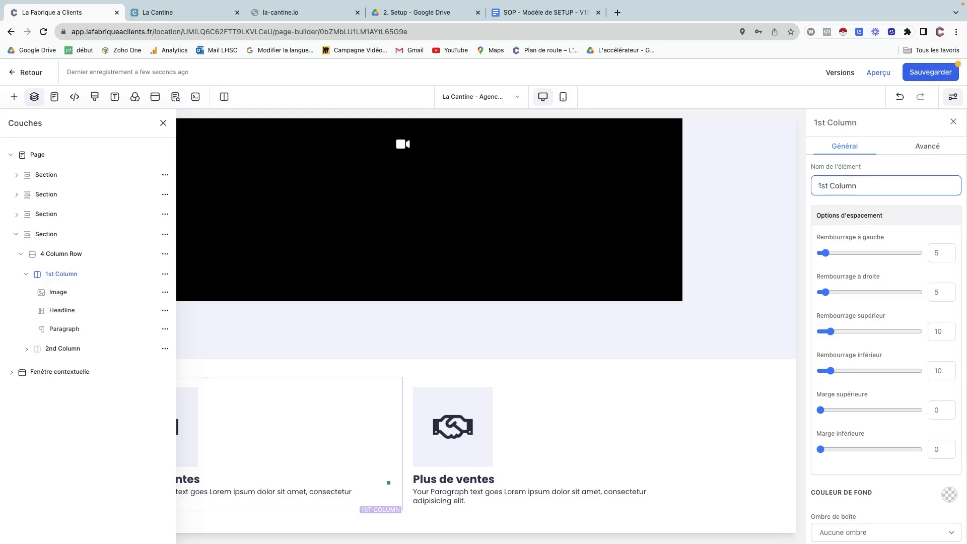
pyautogui.click(26, 273)
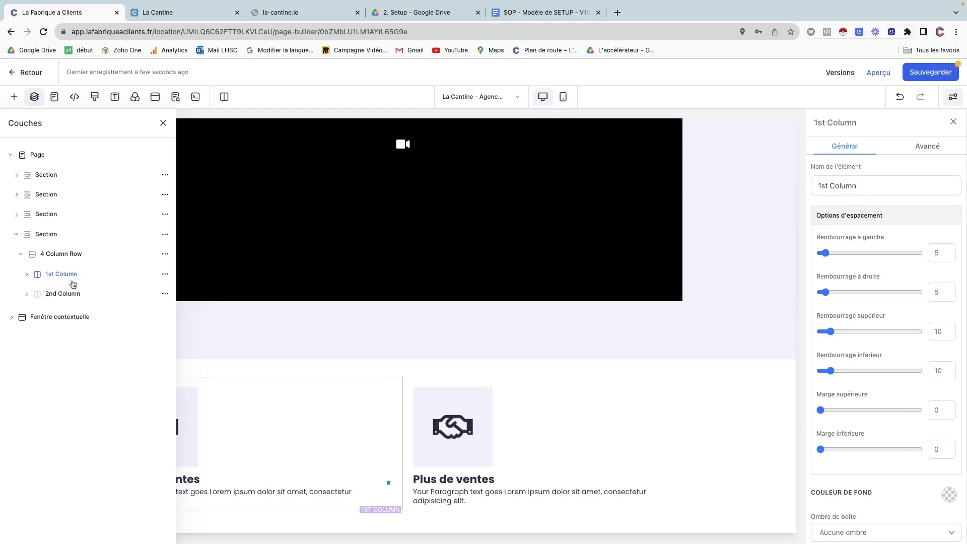
# Clone the 2nd Column twice so the row has four cards.
pyautogui.click(165, 294)
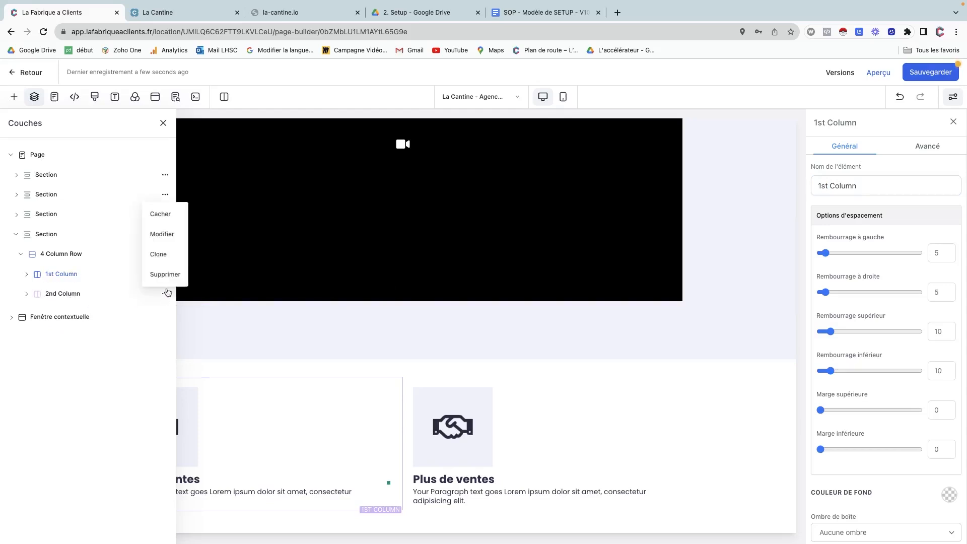
pyautogui.click(161, 254)
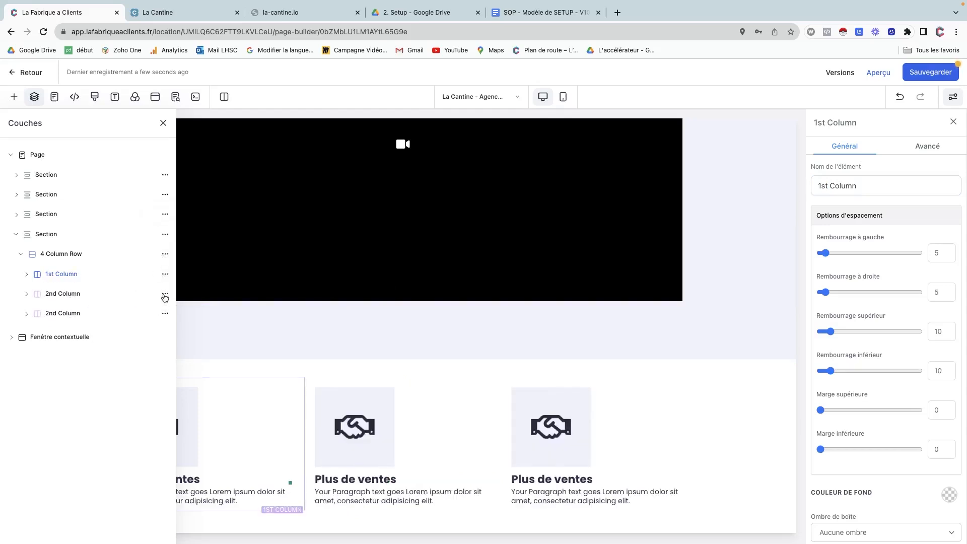
pyautogui.click(165, 295)
pyautogui.click(160, 255)
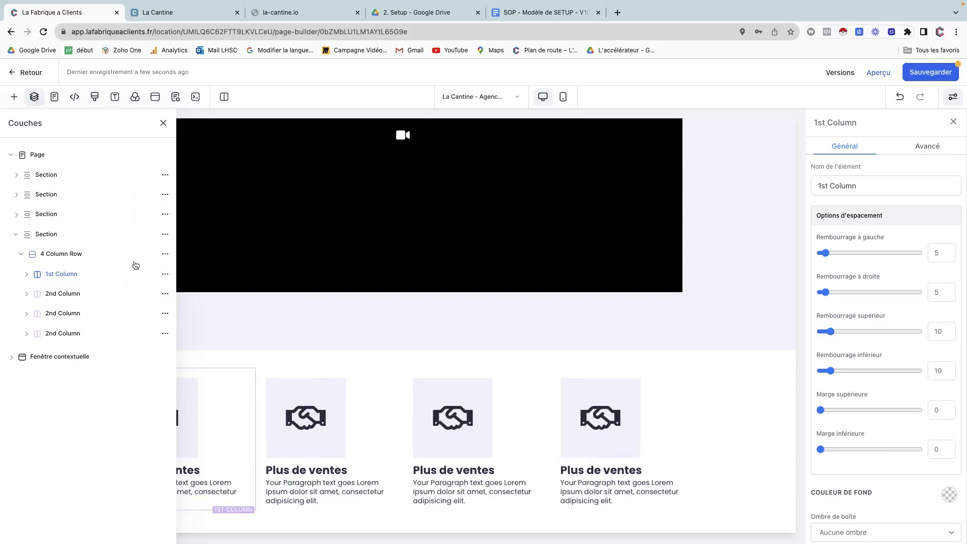
# Give the first card the calendar icon and the headline 'Plus de RdV'.
pyautogui.click(162, 124)
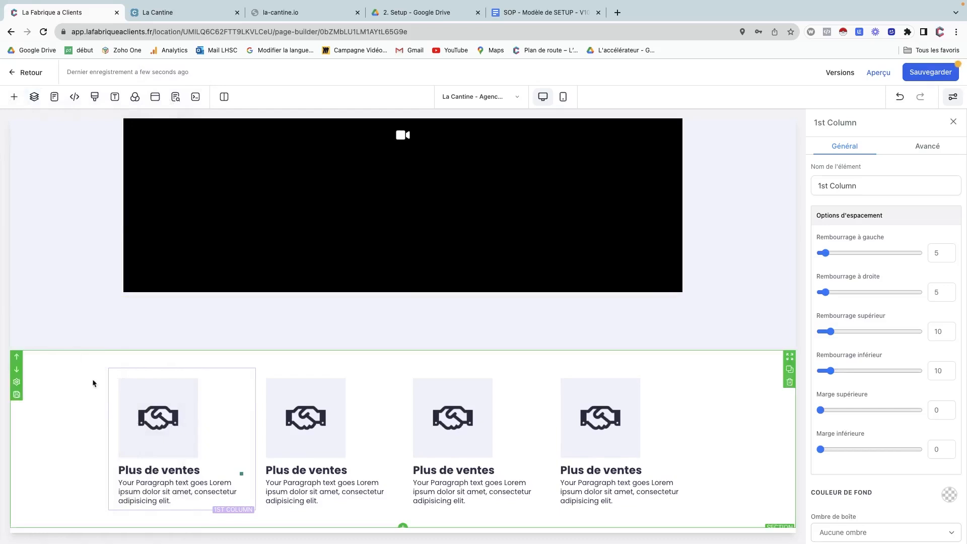
pyautogui.click(166, 416)
pyautogui.scroll(-5, 904, 415)
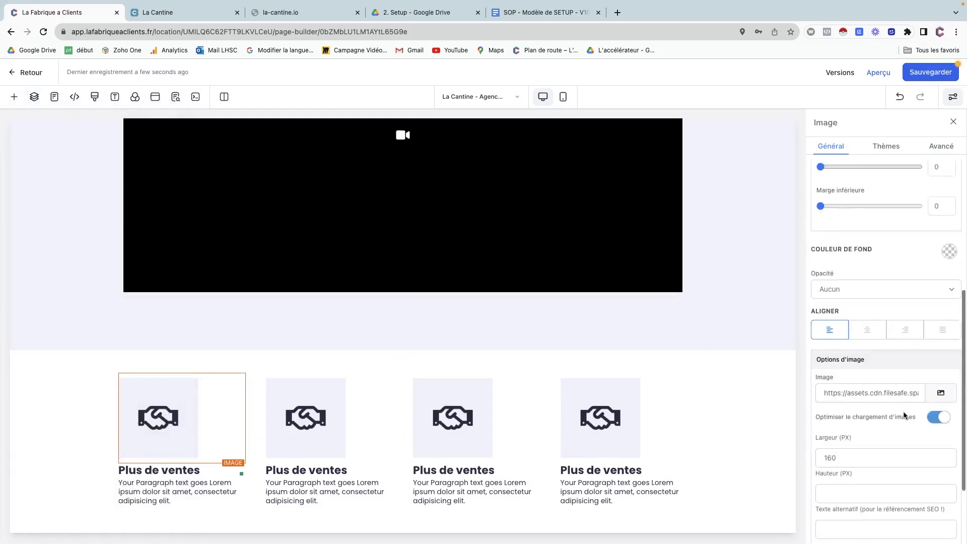
pyautogui.click(941, 397)
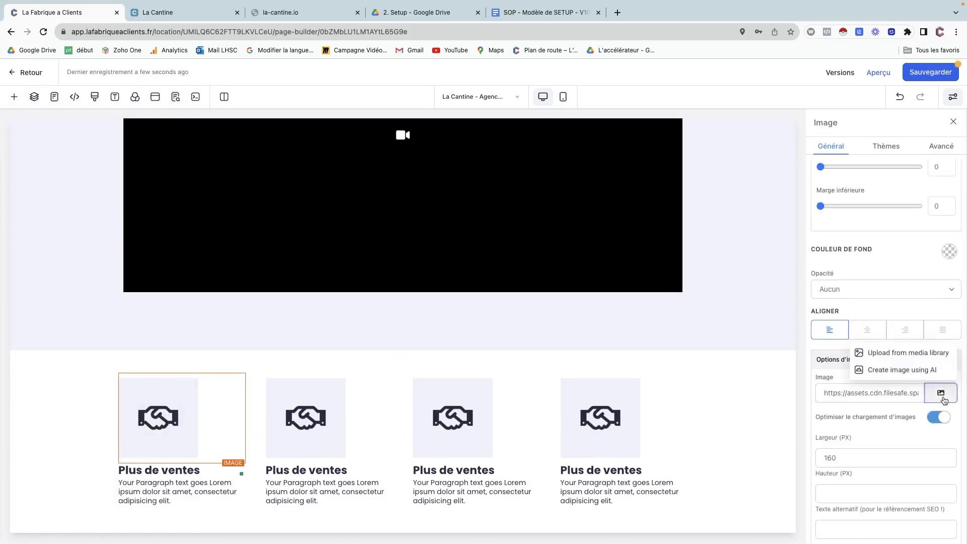
pyautogui.click(906, 354)
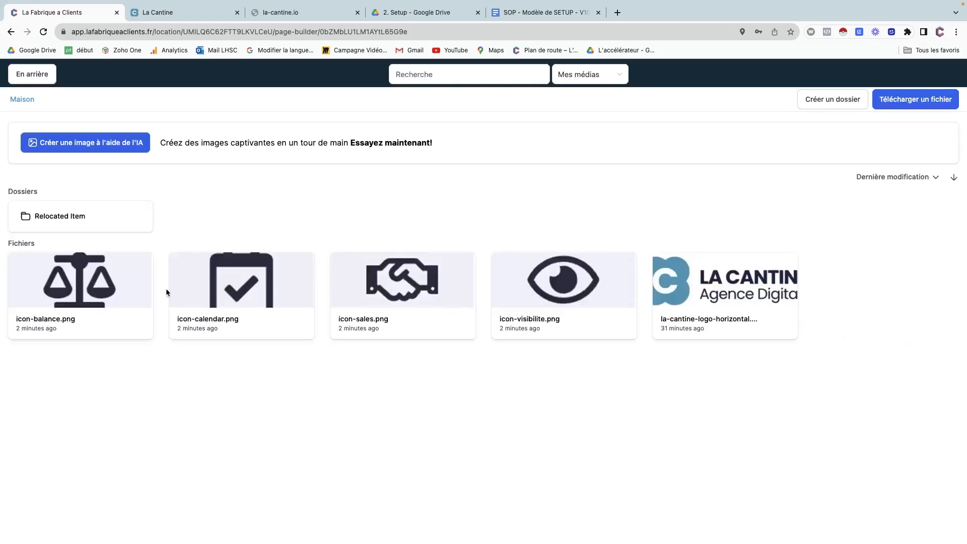
pyautogui.click(238, 288)
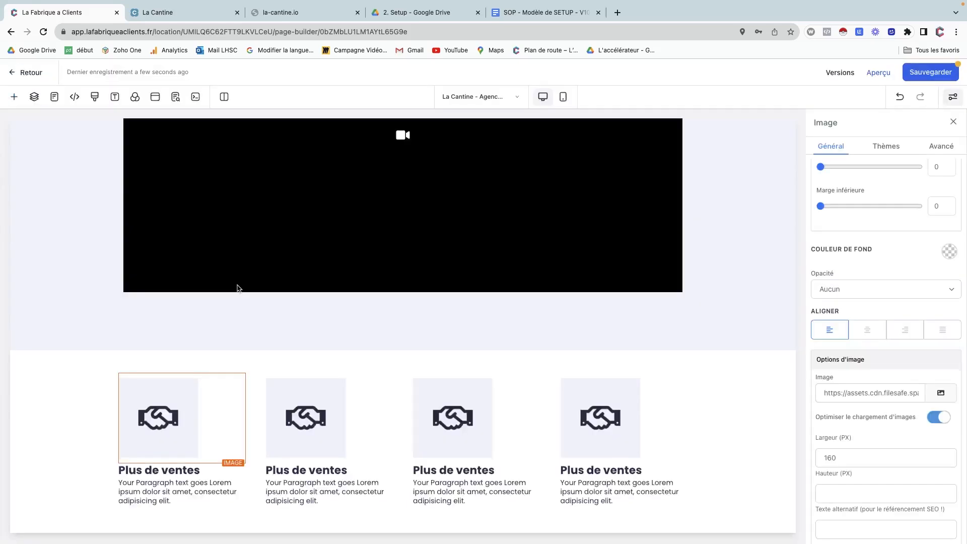
pyautogui.doubleClick(174, 469)
pyautogui.write('RdV')
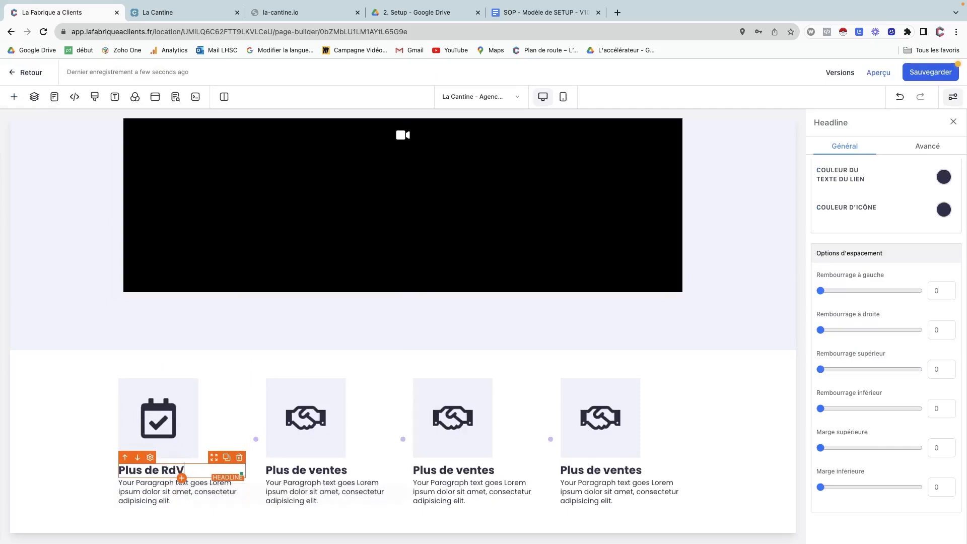
# Give the third card the eye icon and the headline 'Plus de visibilité'.
pyautogui.click(452, 418)
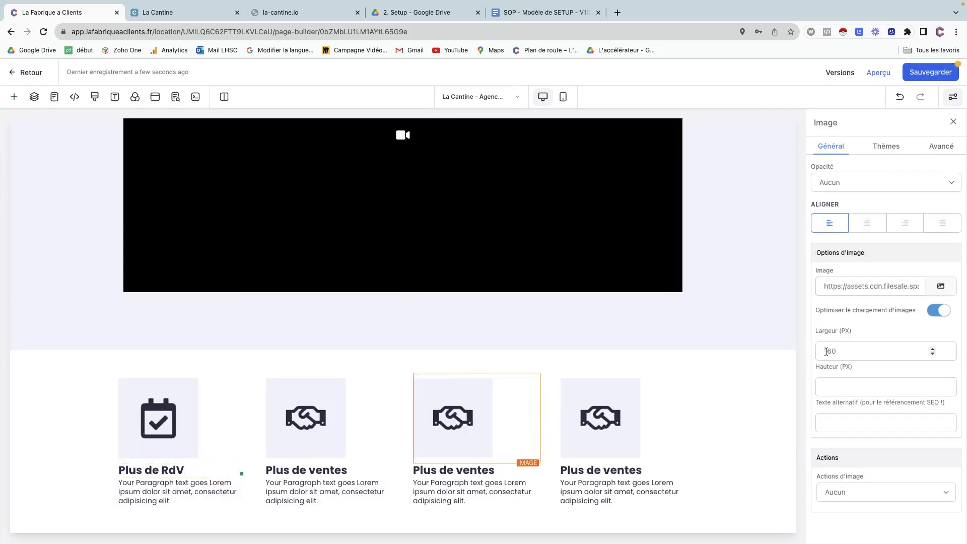
pyautogui.click(940, 286)
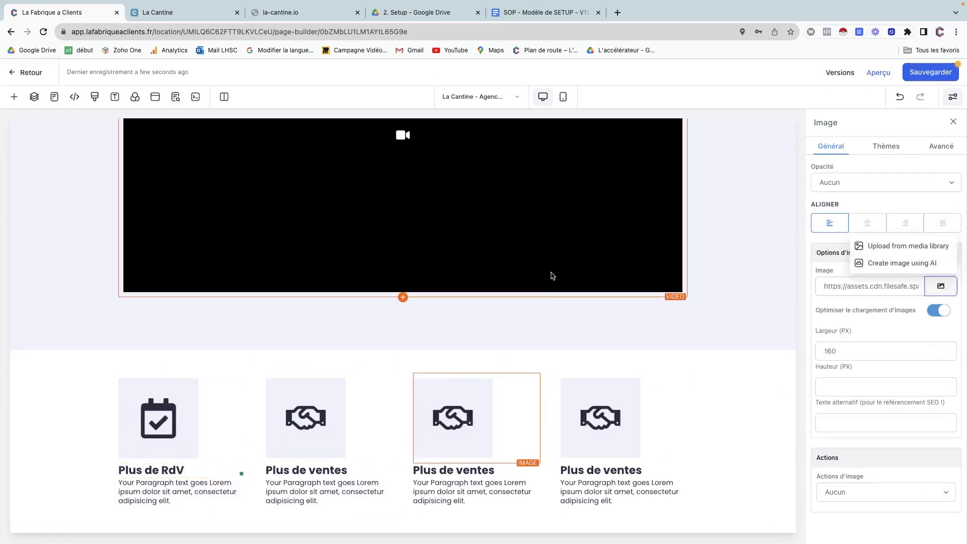
pyautogui.click(907, 246)
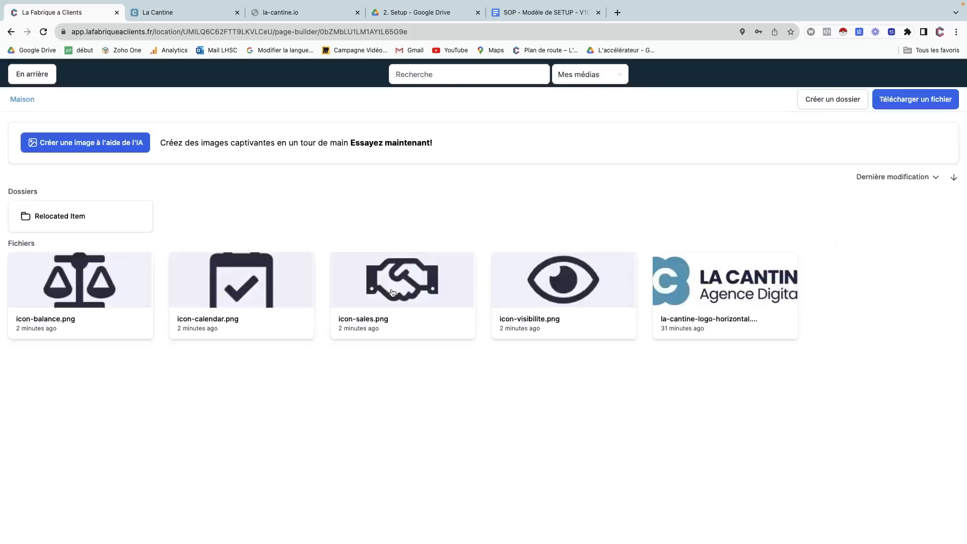
pyautogui.click(548, 286)
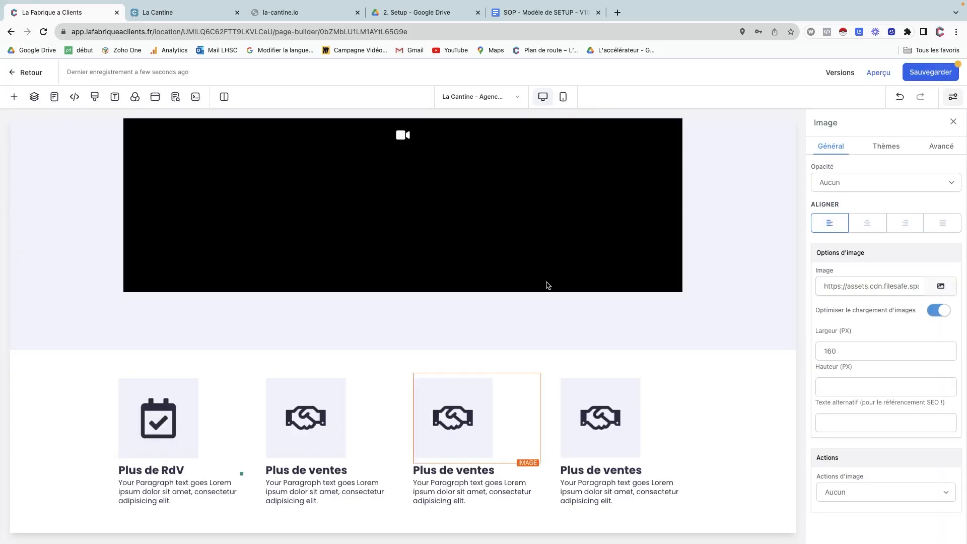
pyautogui.click(478, 476)
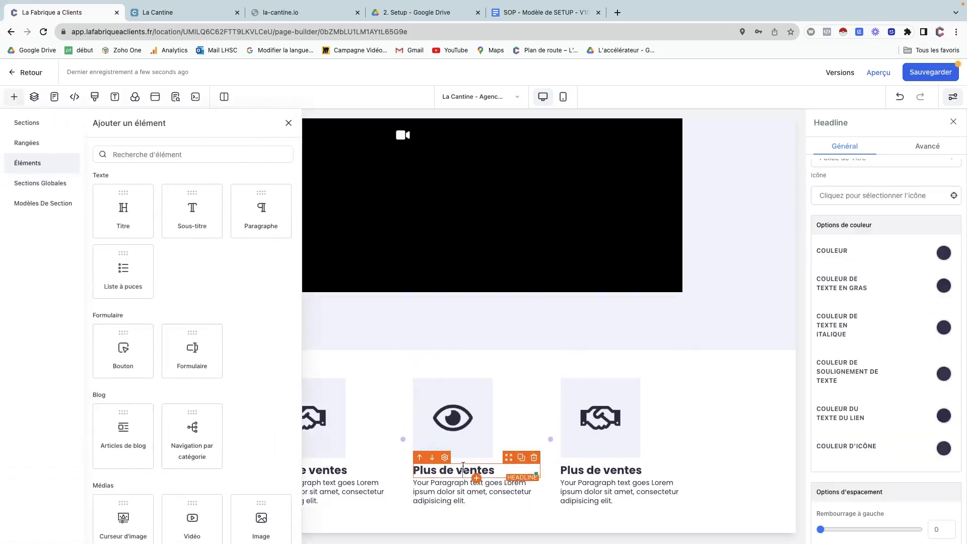
pyautogui.doubleClick(463, 465)
pyautogui.write('Visibilité')
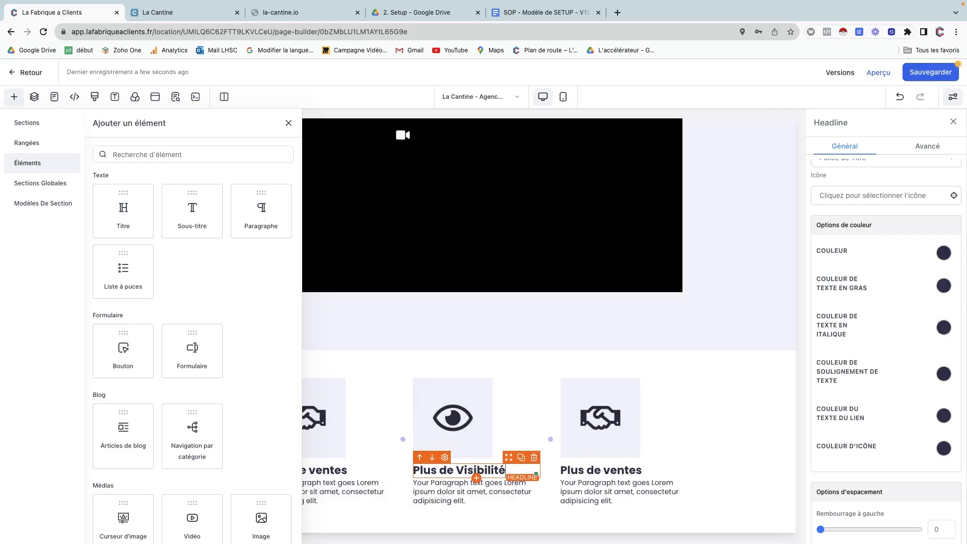
pyautogui.press('Delete')
pyautogui.write('v')
pyautogui.click(289, 124)
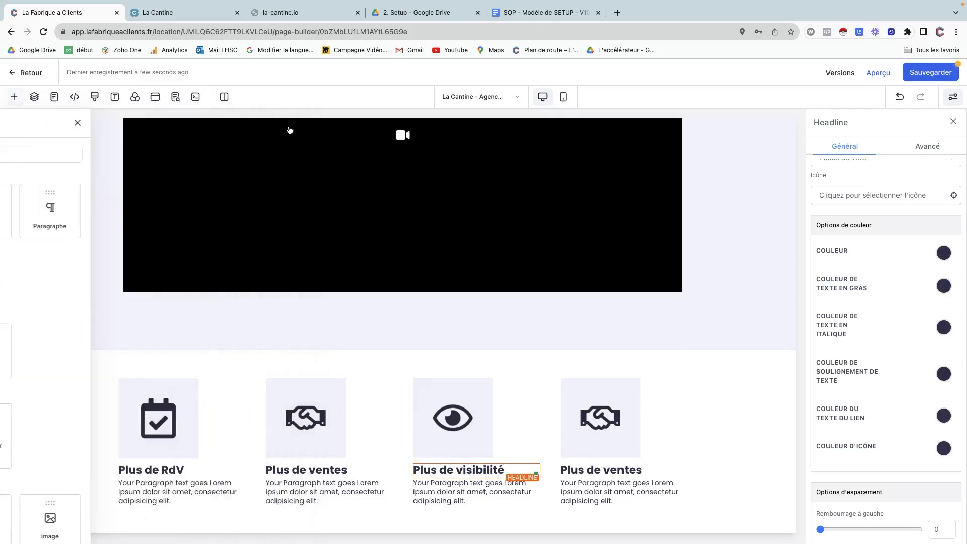
# Swap the fourth card's image for icon-balance.png and retitle it 'Plus de sérénité'.
pyautogui.click(601, 415)
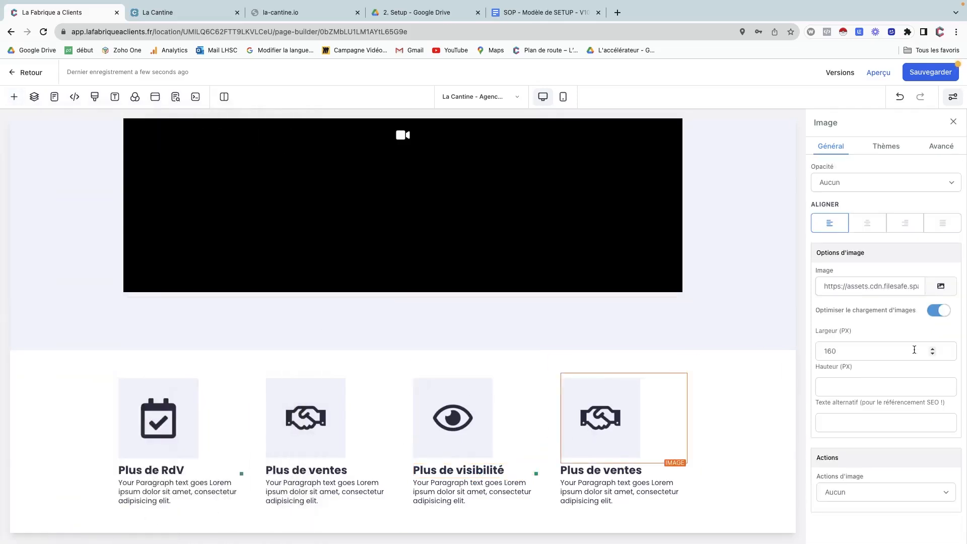
pyautogui.click(937, 289)
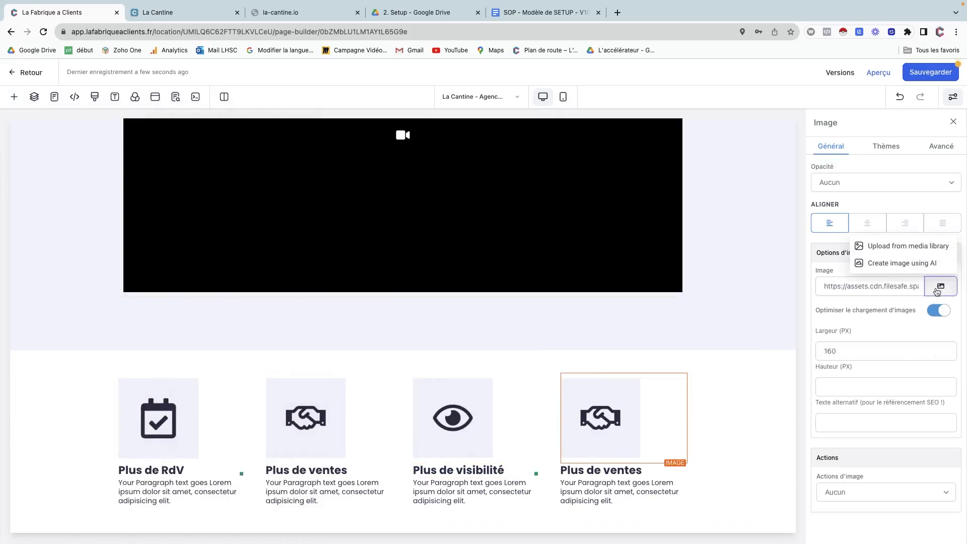
pyautogui.click(914, 247)
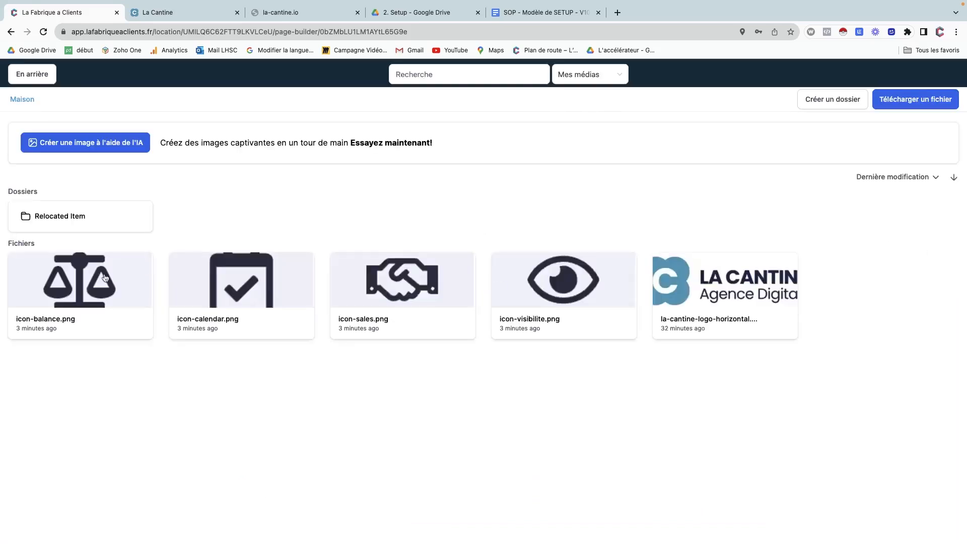
pyautogui.click(85, 273)
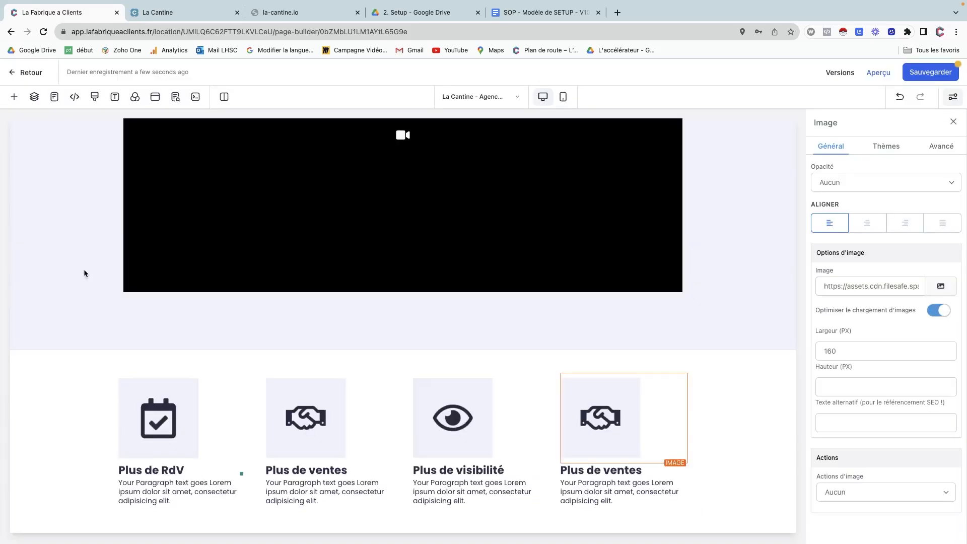
pyautogui.doubleClick(605, 471)
pyautogui.write('sérénité')
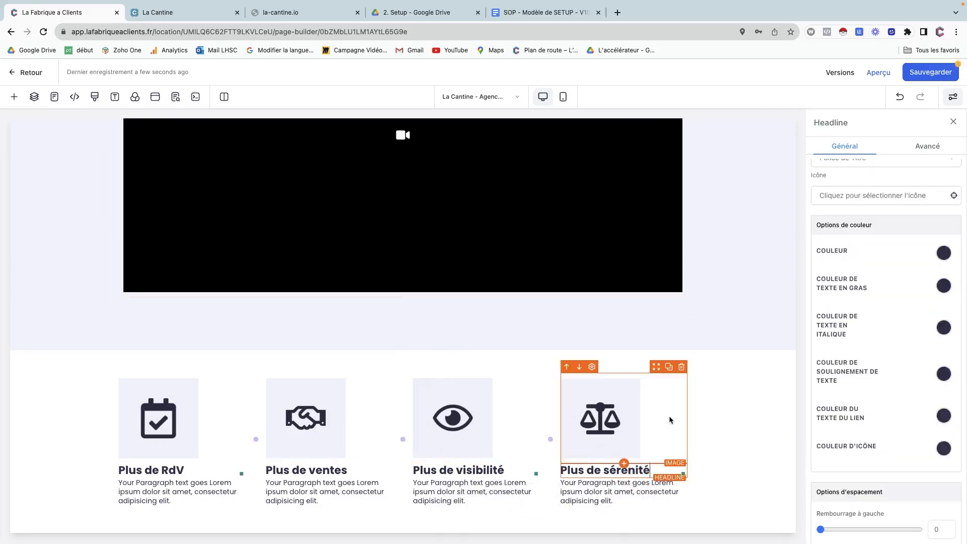
pyautogui.click(709, 403)
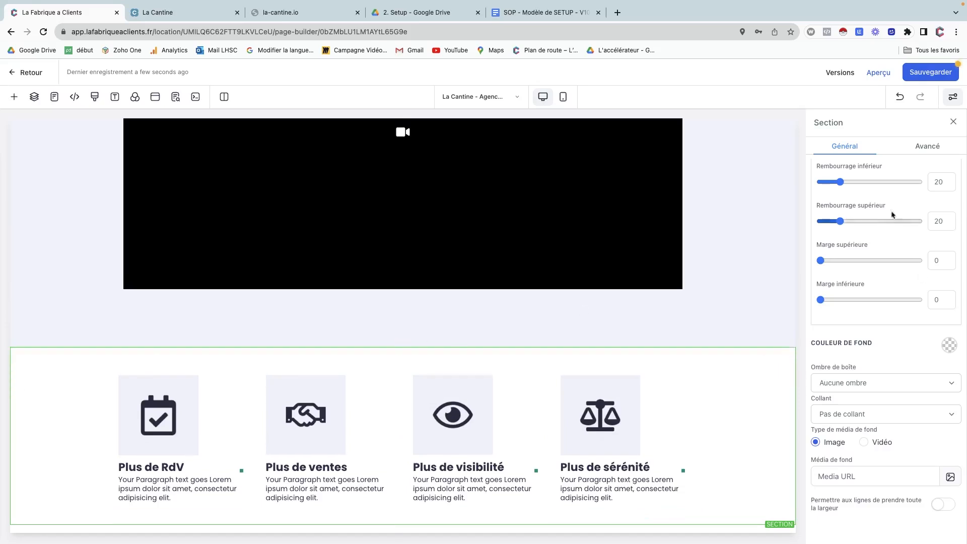
# Enter 80 for both Rembourrage inférieur and Rembourrage supérieur of the feature section.
pyautogui.moveTo(939, 182); pyautogui.dragTo(901, 184)
pyautogui.write('8')
pyautogui.press('Tab')
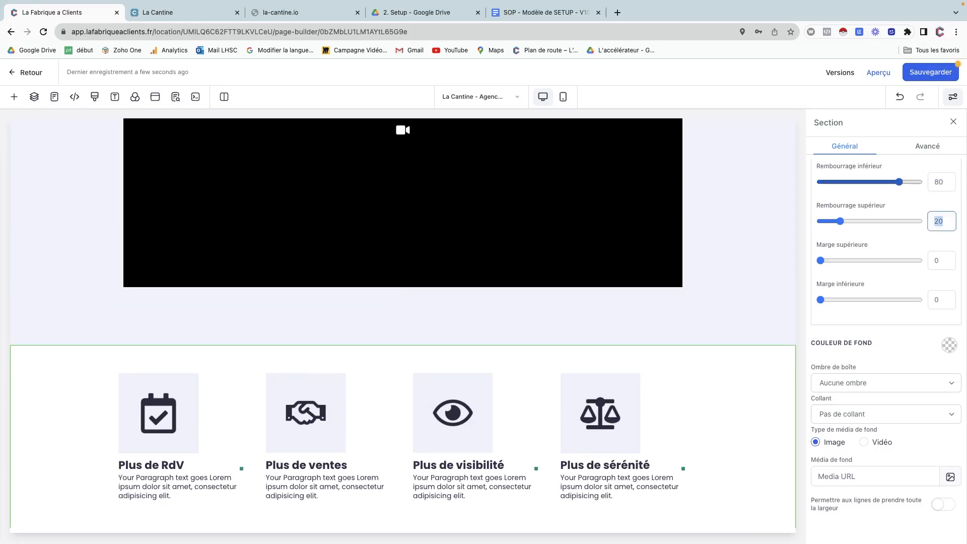
pyautogui.write('80')
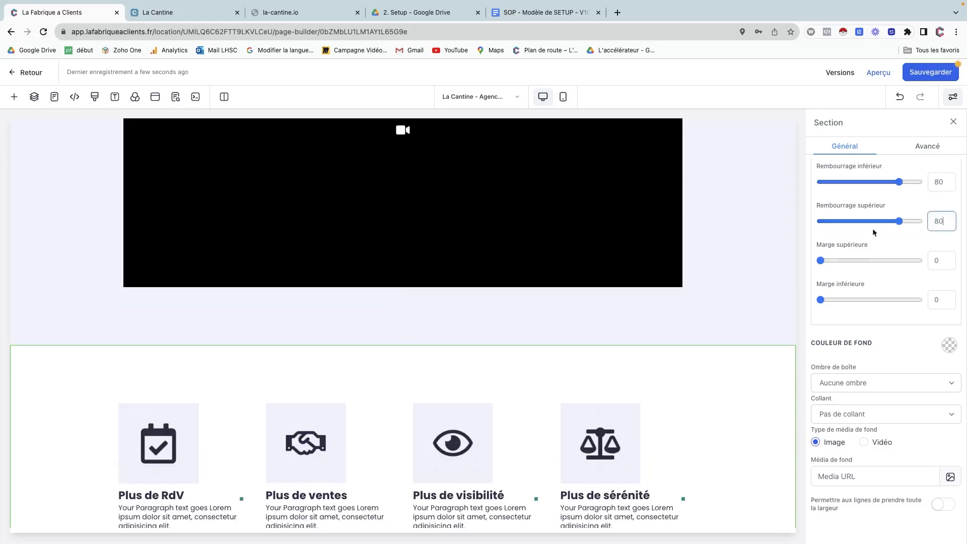
pyautogui.scroll(-2, 539, 423)
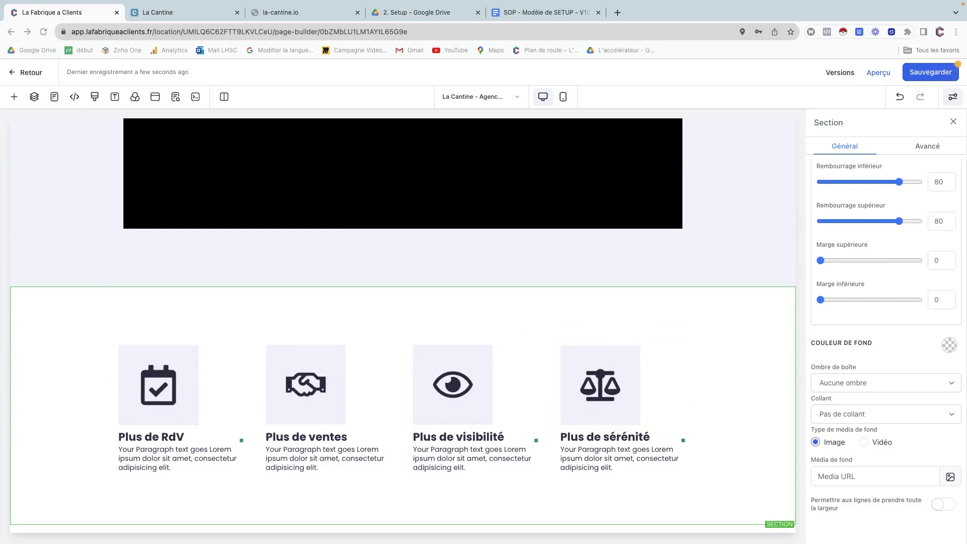
pyautogui.click(201, 15)
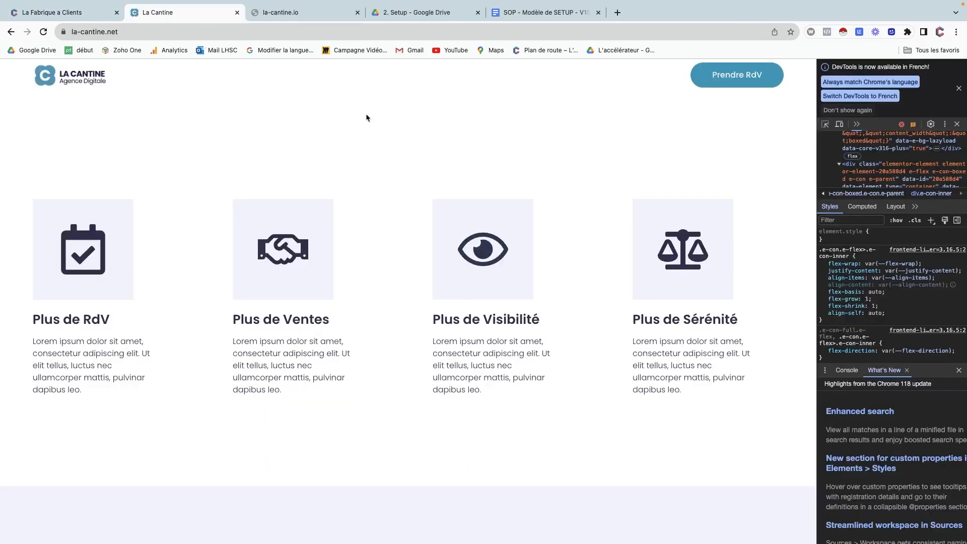
pyautogui.scroll(3, 263, 300)
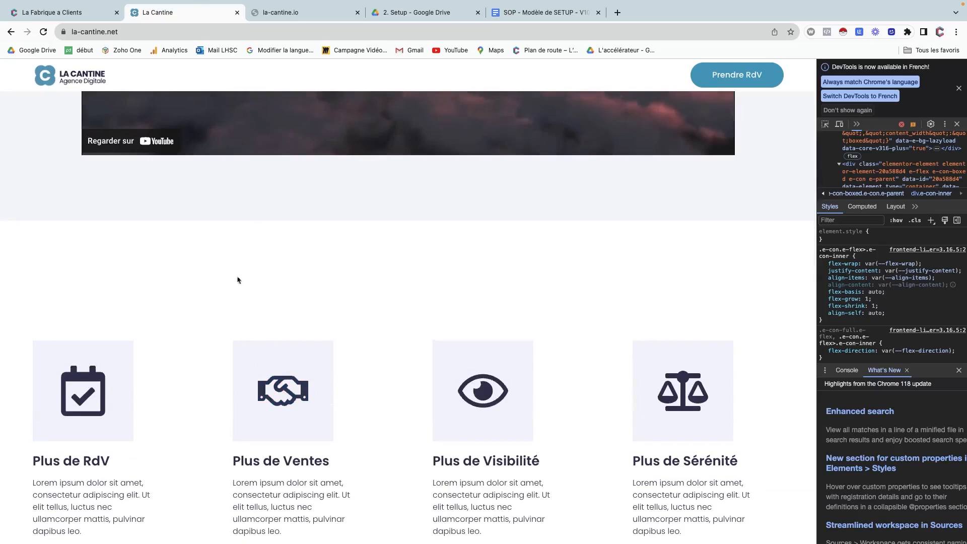
pyautogui.scroll(-10, 183, 264)
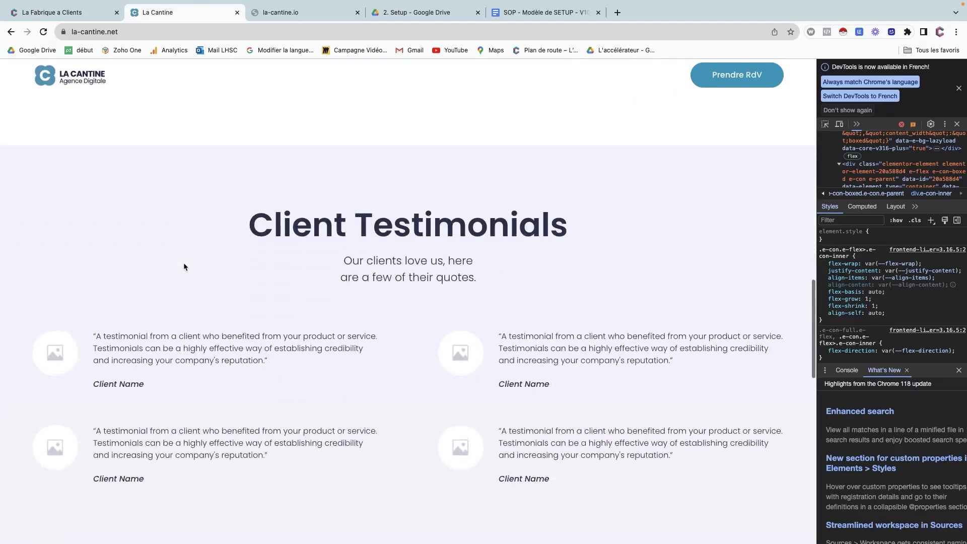
pyautogui.scroll(1, 184, 267)
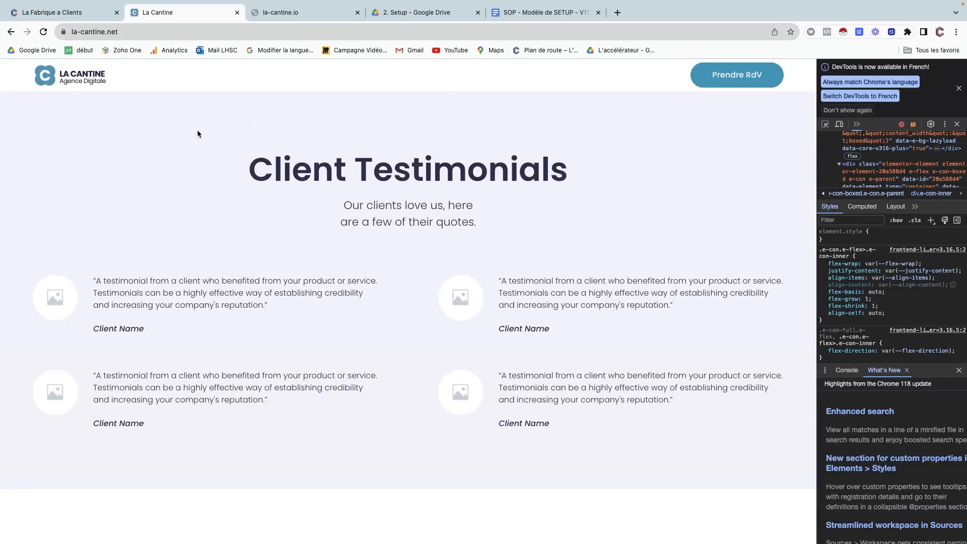
pyautogui.click(89, 12)
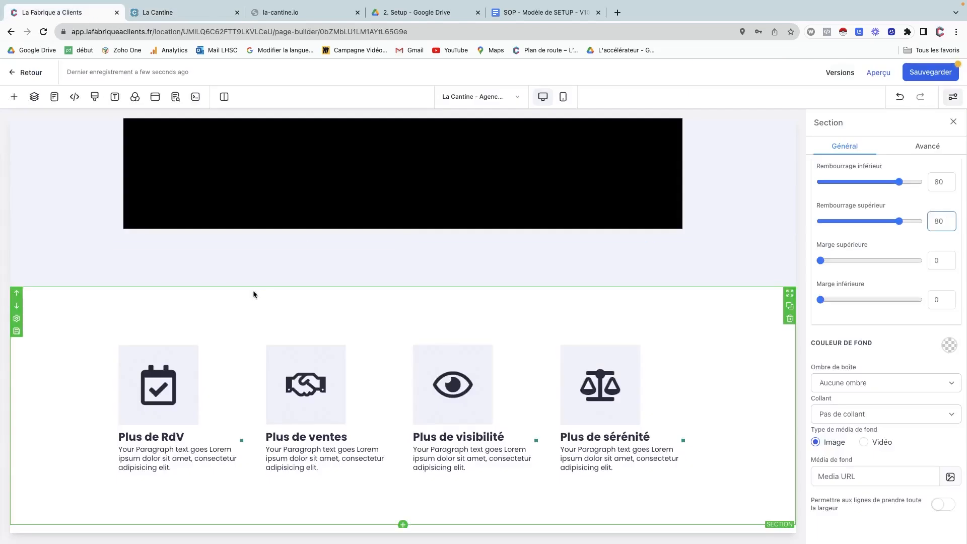
# Add a Pleine largeur section below the features holding an empty 2-column row.
pyautogui.click(403, 525)
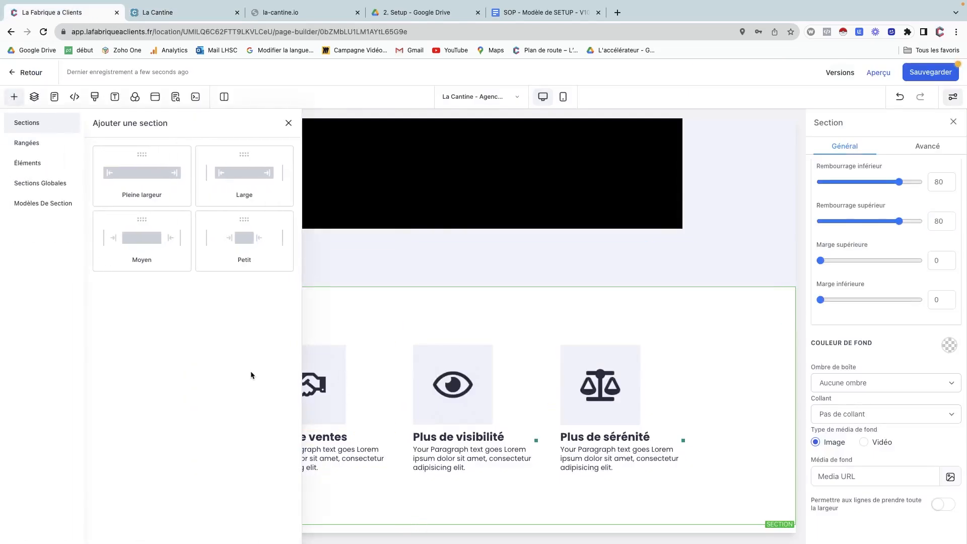
pyautogui.click(166, 174)
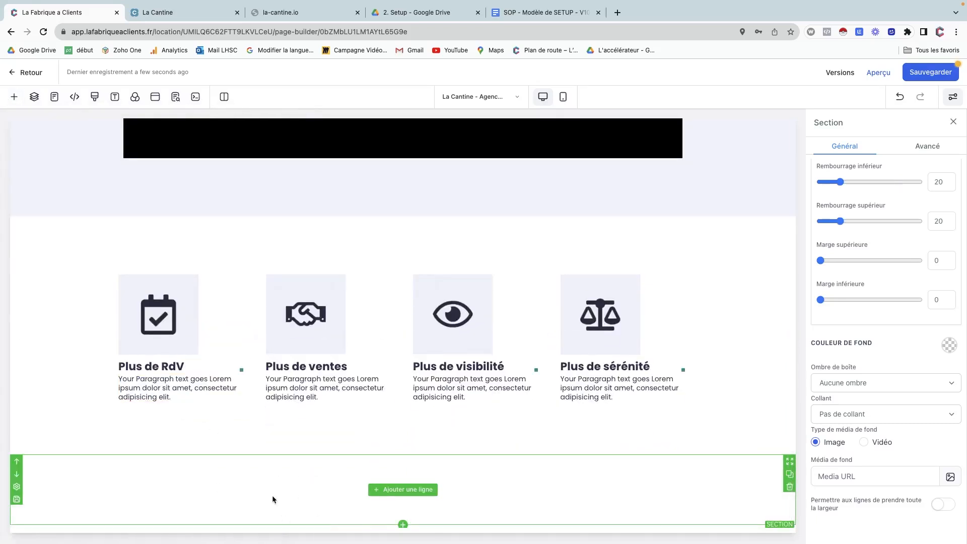
pyautogui.click(388, 493)
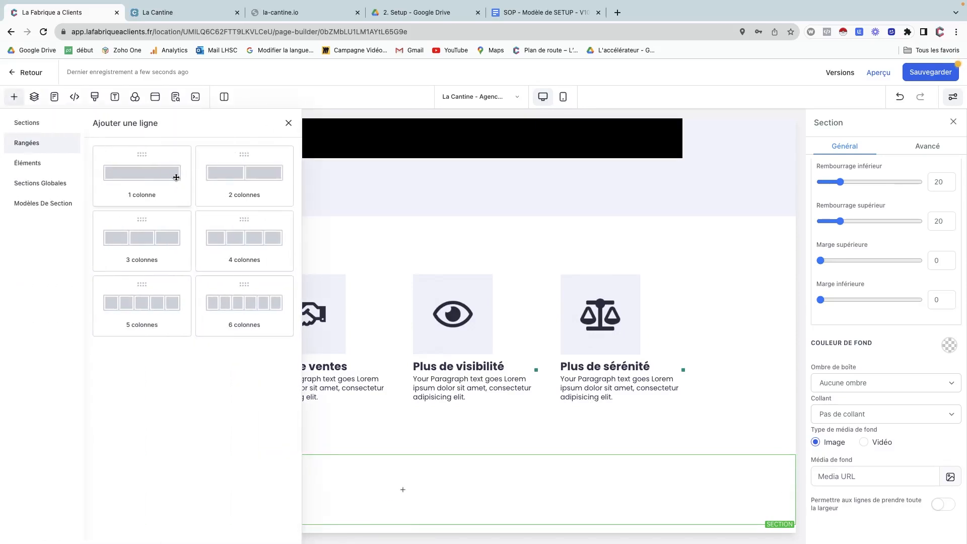
pyautogui.click(228, 177)
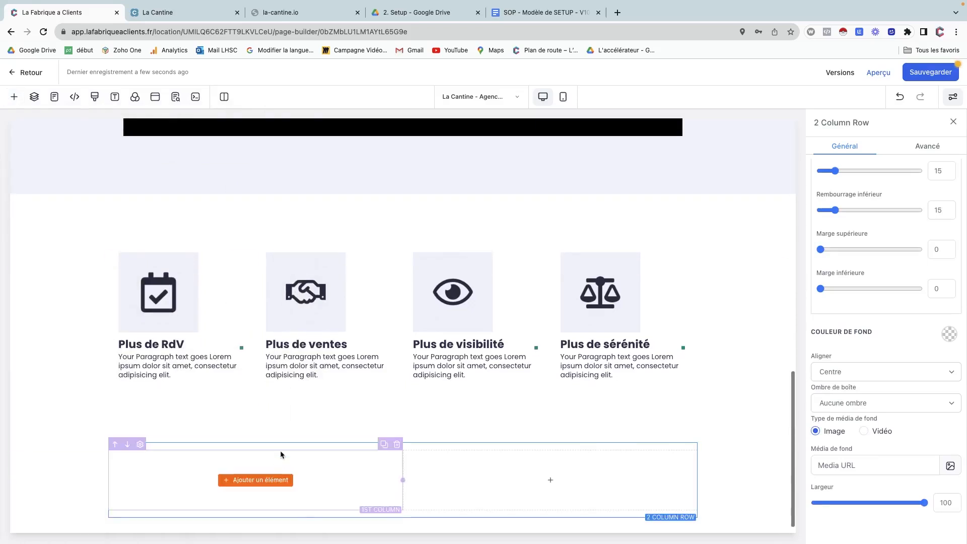
# Give the new section a pale lavender background colour.
pyautogui.click(37, 437)
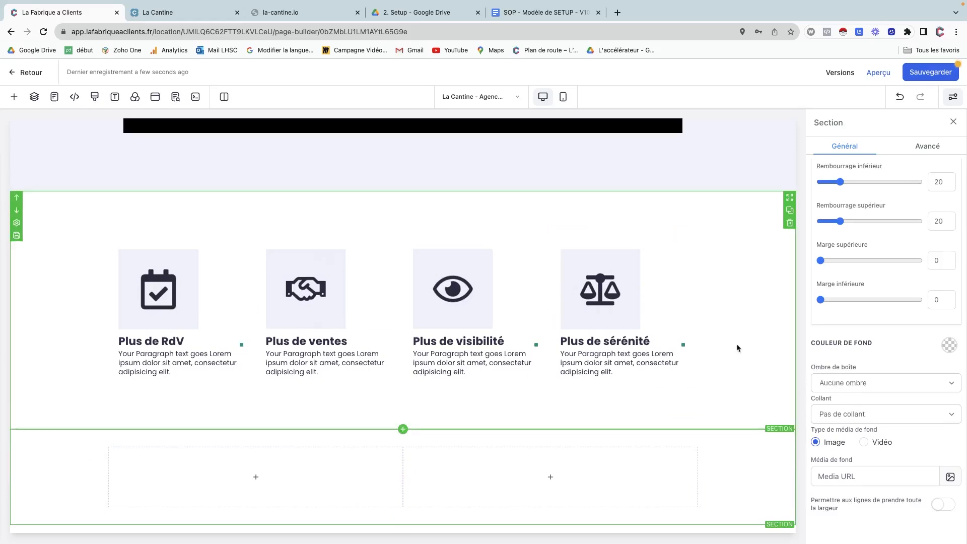
pyautogui.click(950, 347)
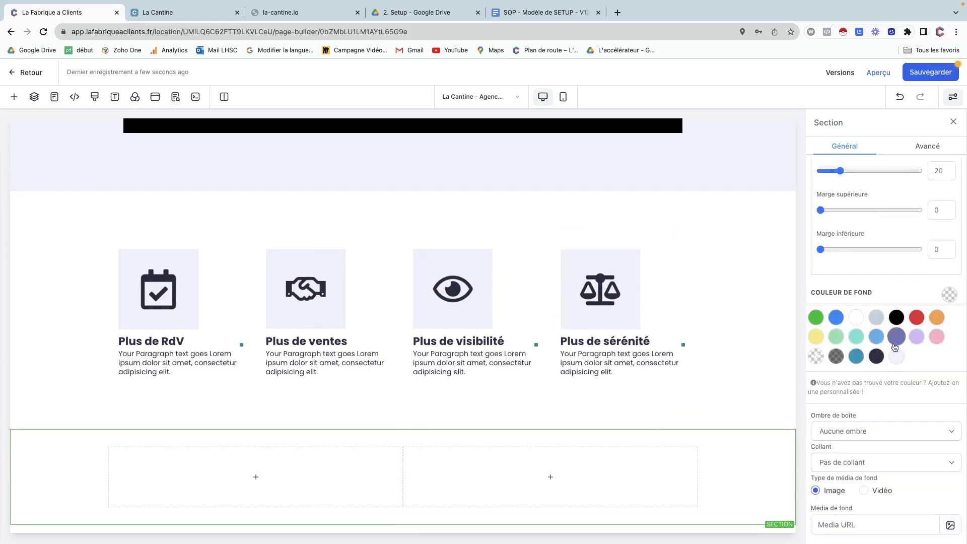
pyautogui.click(898, 357)
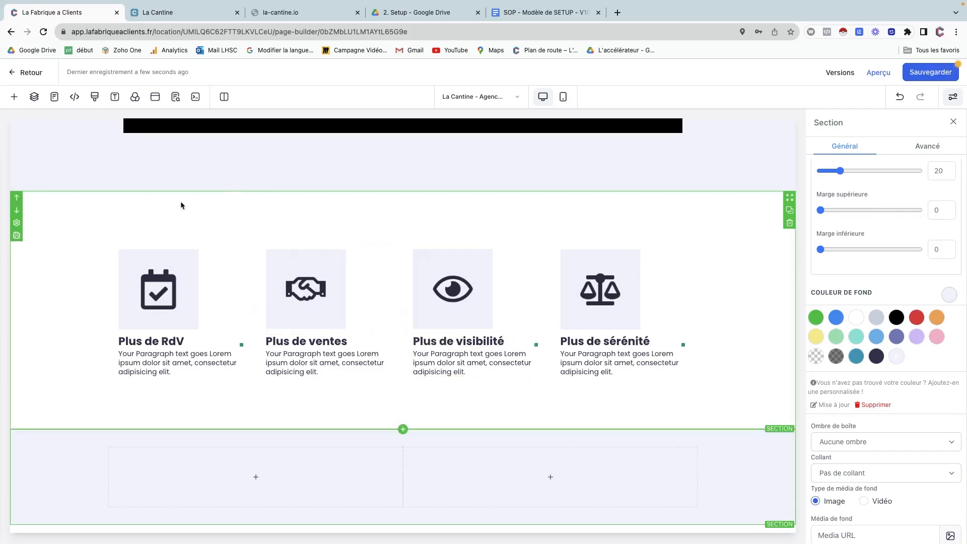
# Set the feature section's Rembourrage inférieur and Rembourrage supérieur both to 160.
pyautogui.click(16, 222)
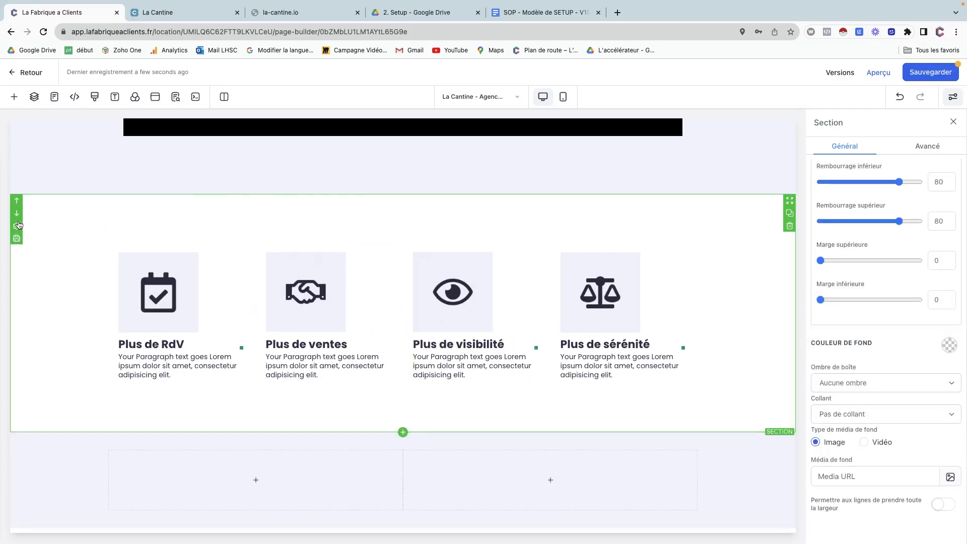
pyautogui.click(939, 182)
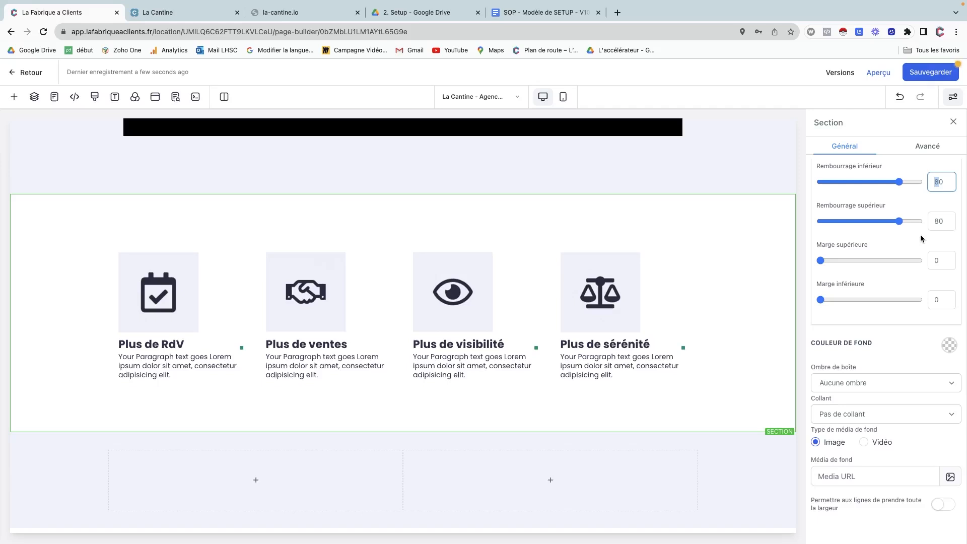
pyautogui.write('16')
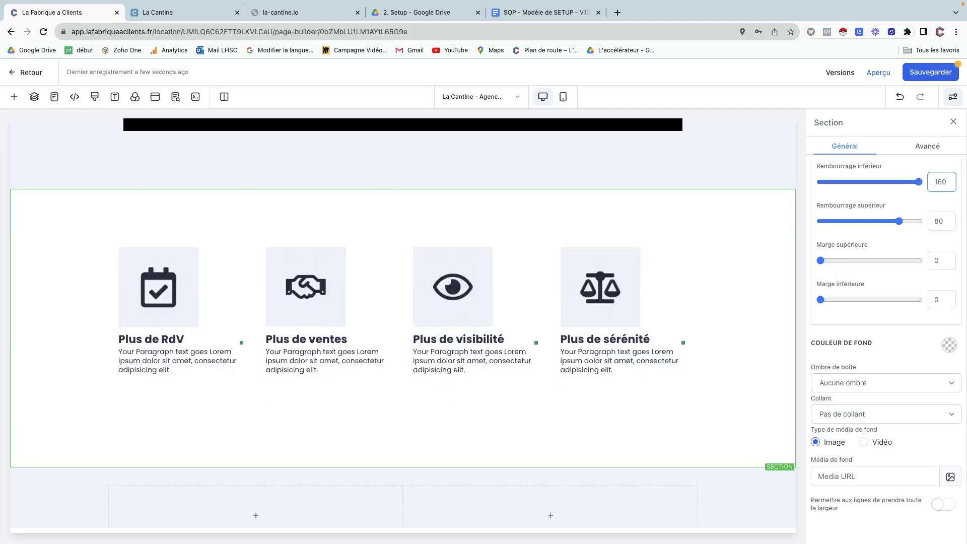
pyautogui.moveTo(939, 222); pyautogui.dragTo(926, 224)
pyautogui.write('1')
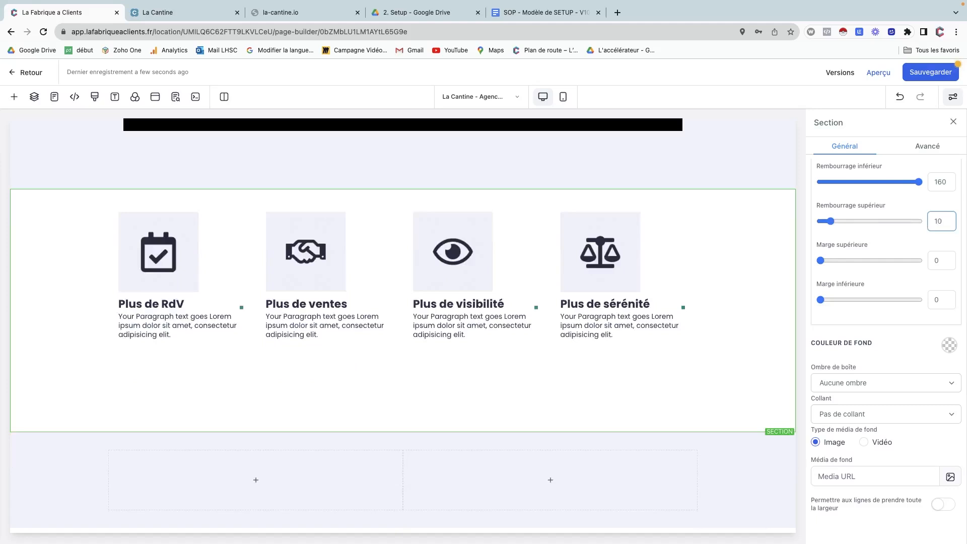
pyautogui.write('60')
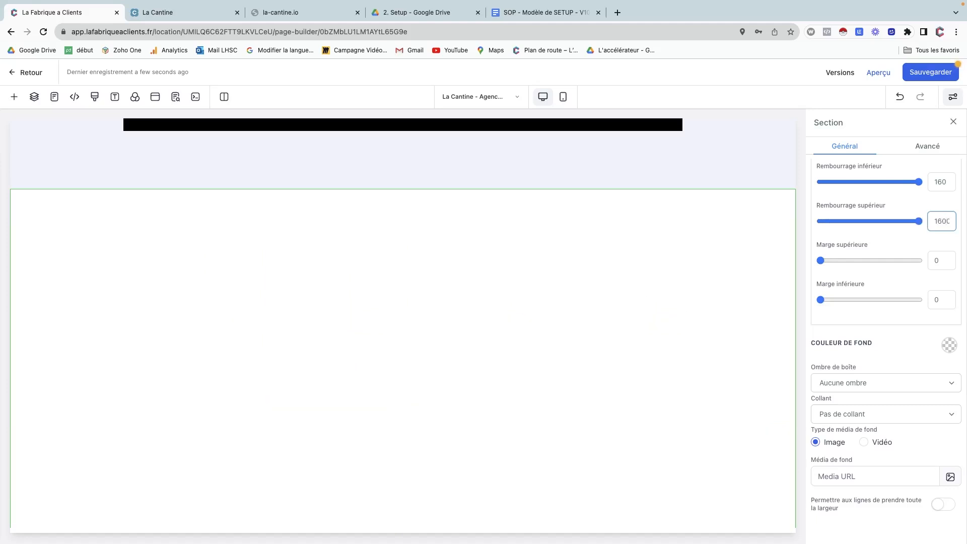
pyautogui.press('BackSpace')
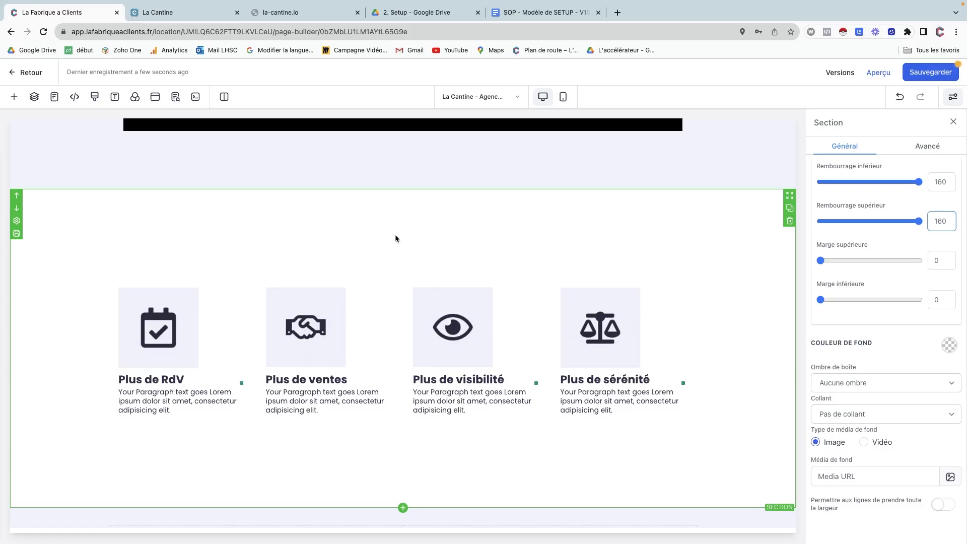
pyautogui.scroll(9, 395, 238)
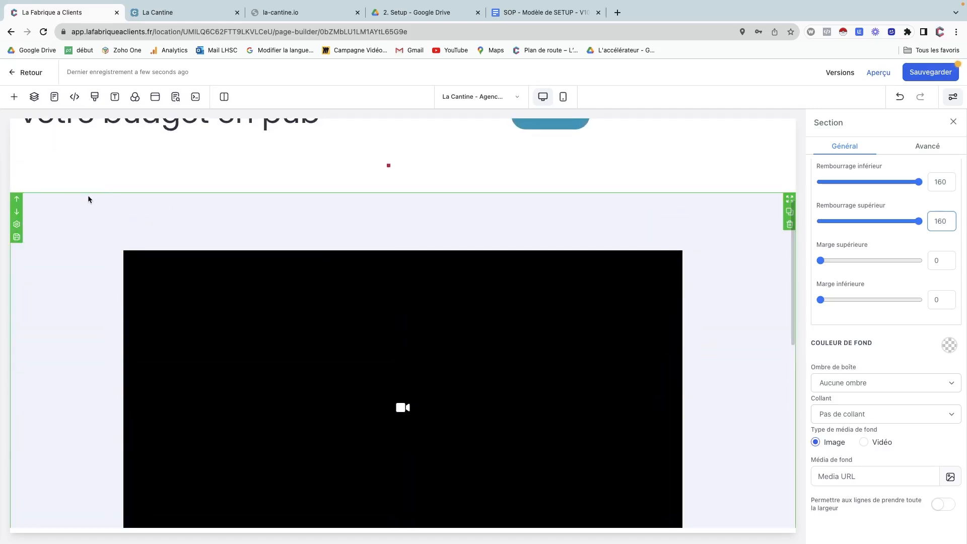
# Set the video section's bottom and top padding both to 160.
pyautogui.click(72, 201)
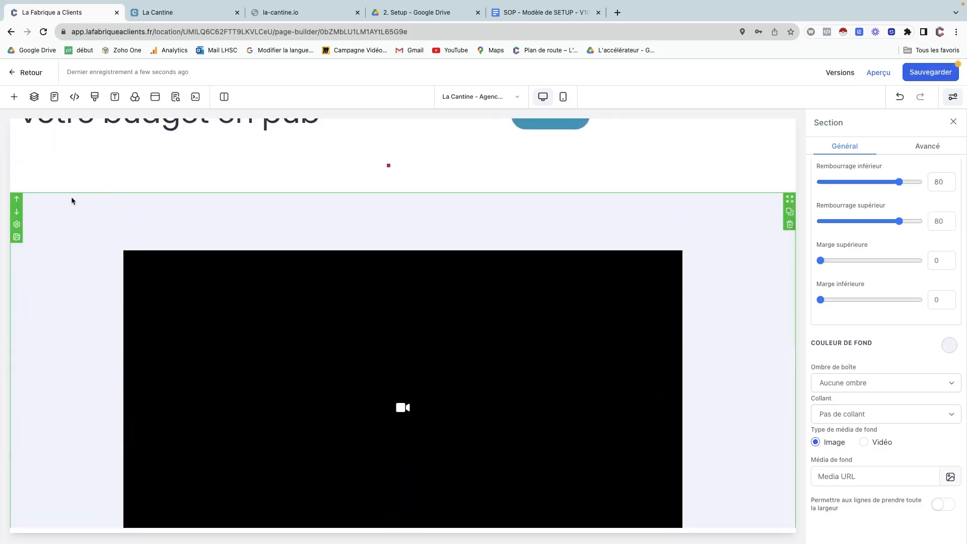
pyautogui.click(927, 180)
pyautogui.write('1')
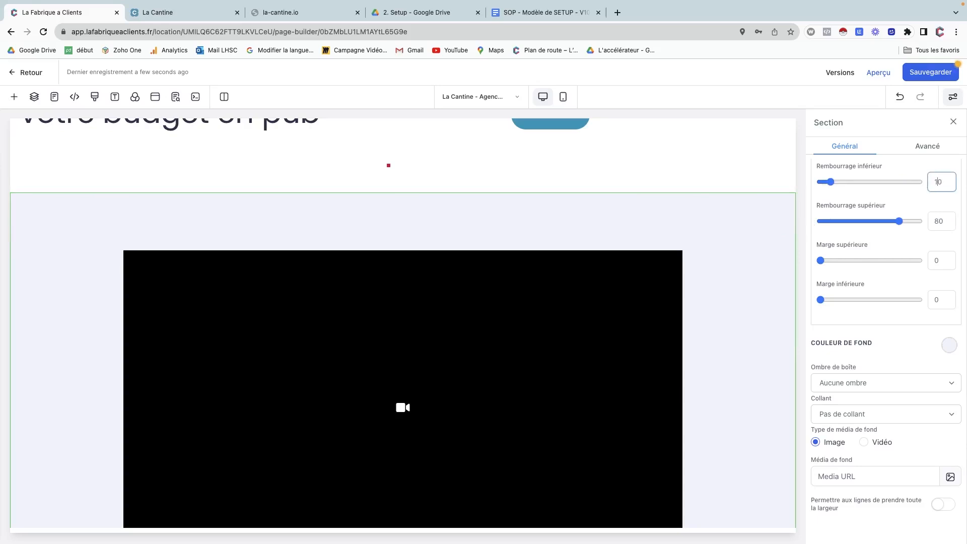
pyautogui.write('6')
pyautogui.press('Tab')
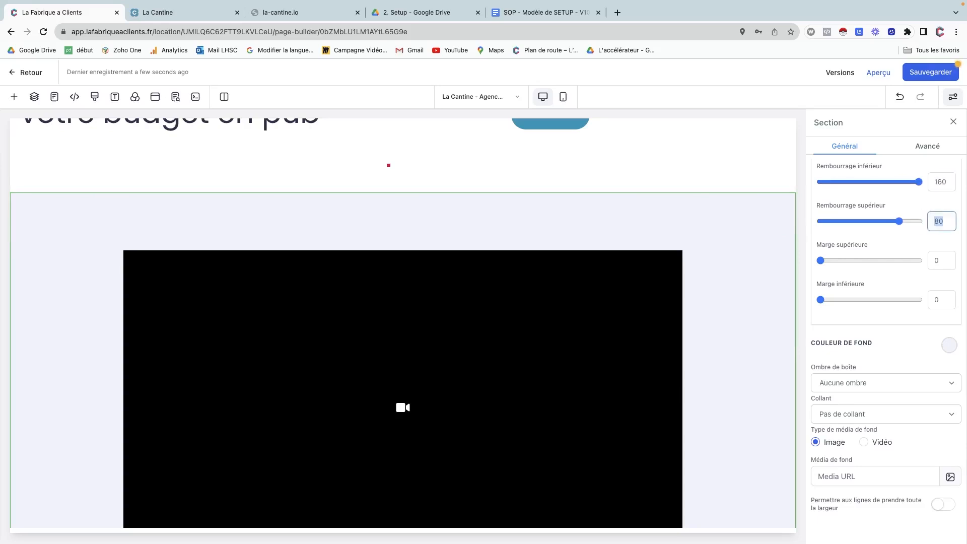
pyautogui.write('160')
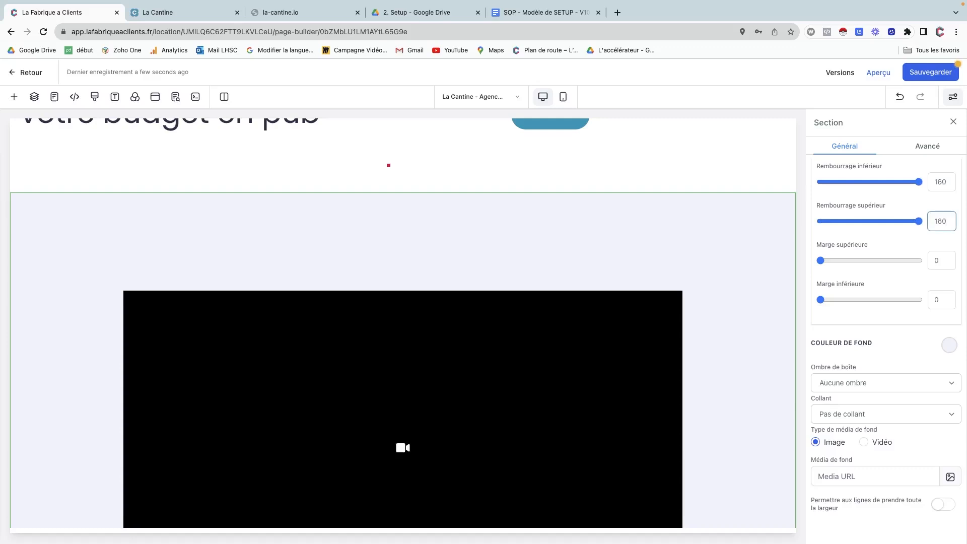
pyautogui.scroll(-8, 660, 251)
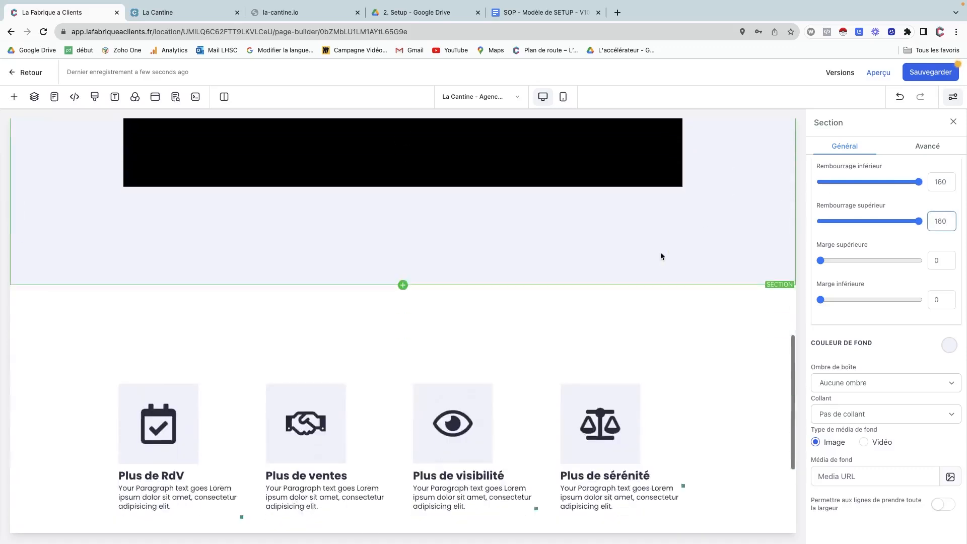
pyautogui.scroll(-3, 661, 256)
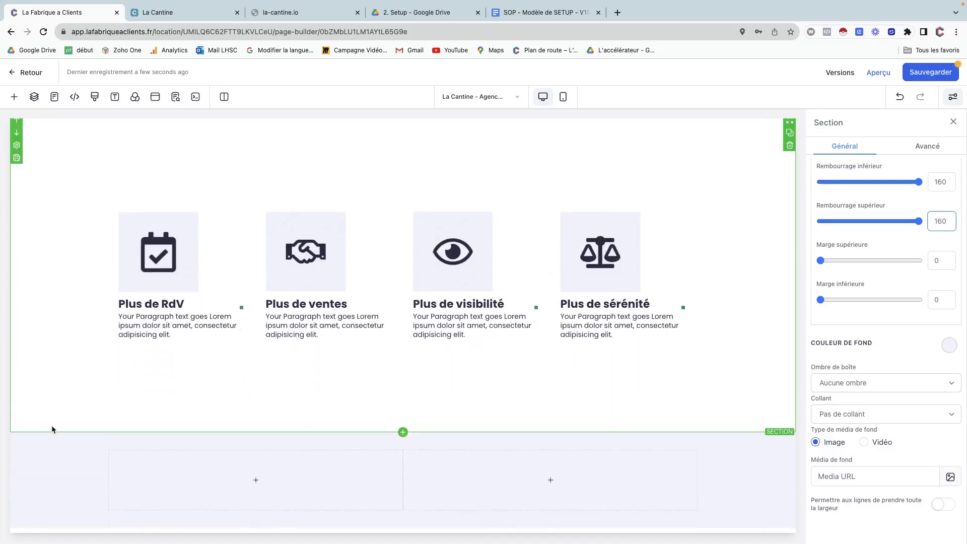
# Set the empty two-column section's Rembourrage inférieur and supérieur to 160.
pyautogui.click(35, 439)
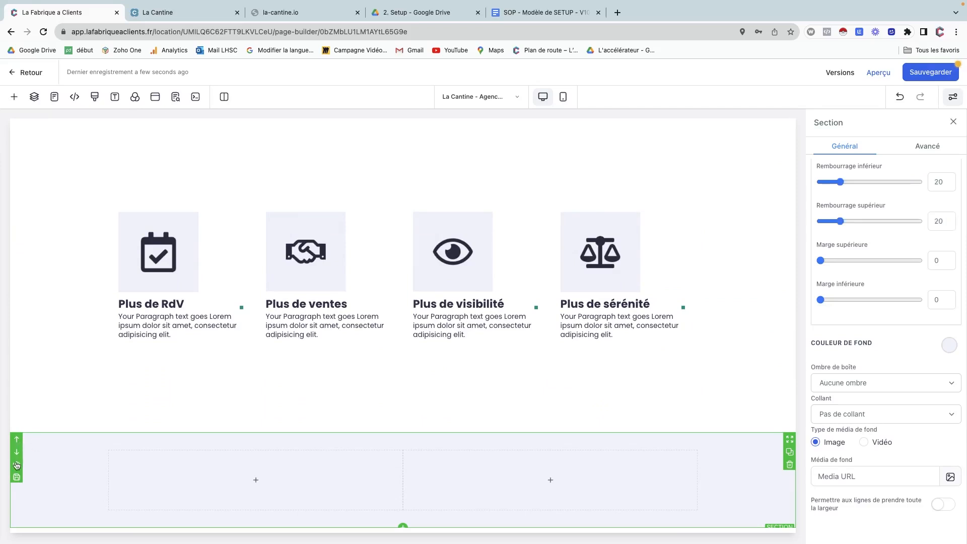
pyautogui.moveTo(947, 184); pyautogui.dragTo(930, 183)
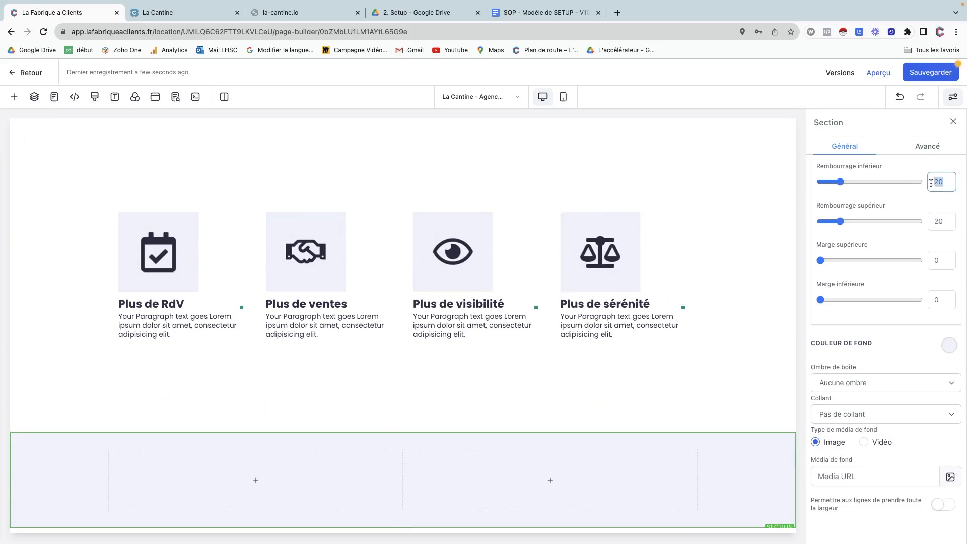
pyautogui.write('160')
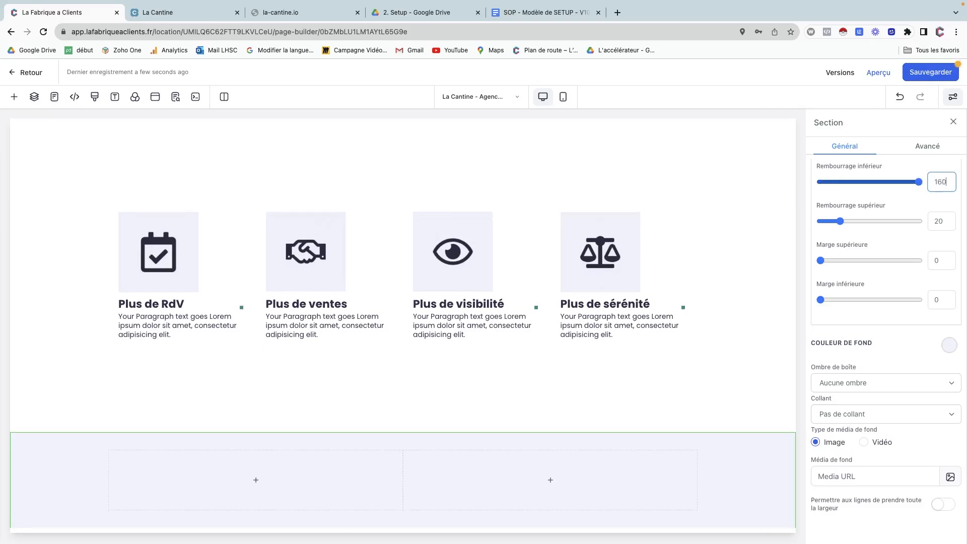
pyautogui.press('Tab')
pyautogui.write('160')
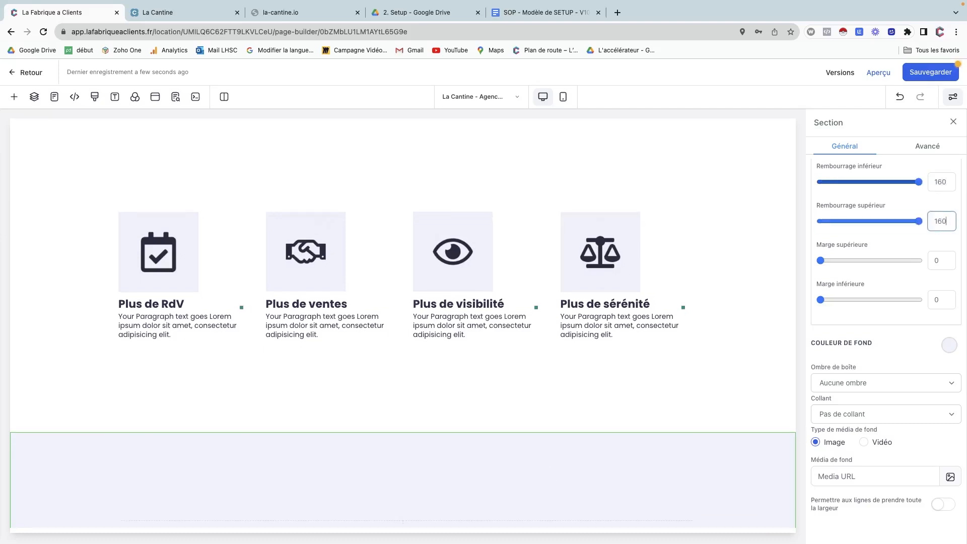
# Bring the live La Cantine site back into view for reference.
pyautogui.scroll(-3, 491, 362)
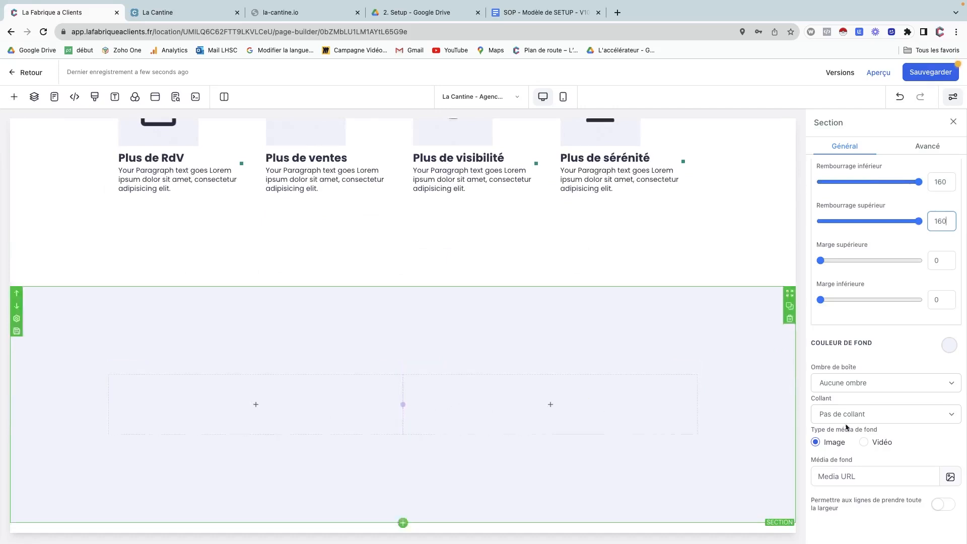
pyautogui.press('super+Tab')
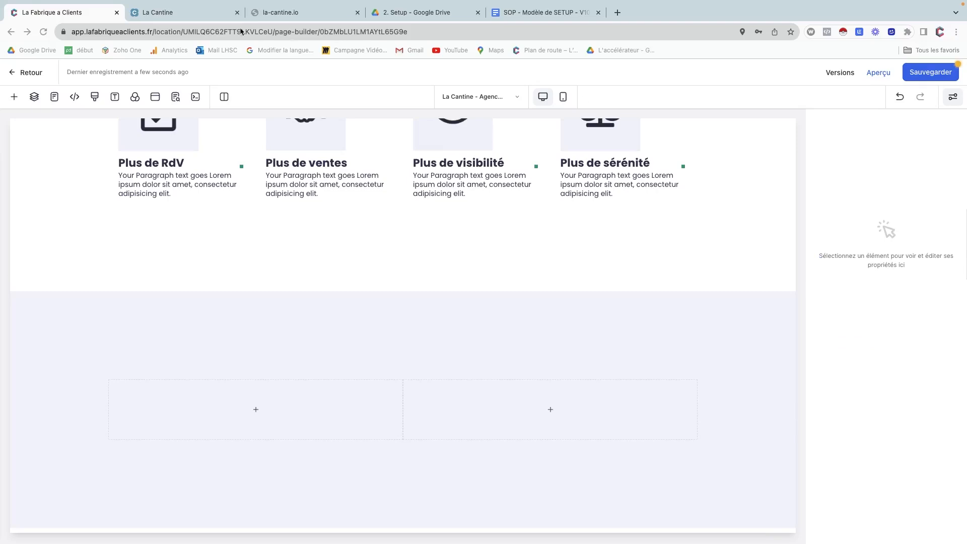
pyautogui.click(193, 4)
pyautogui.click(165, 16)
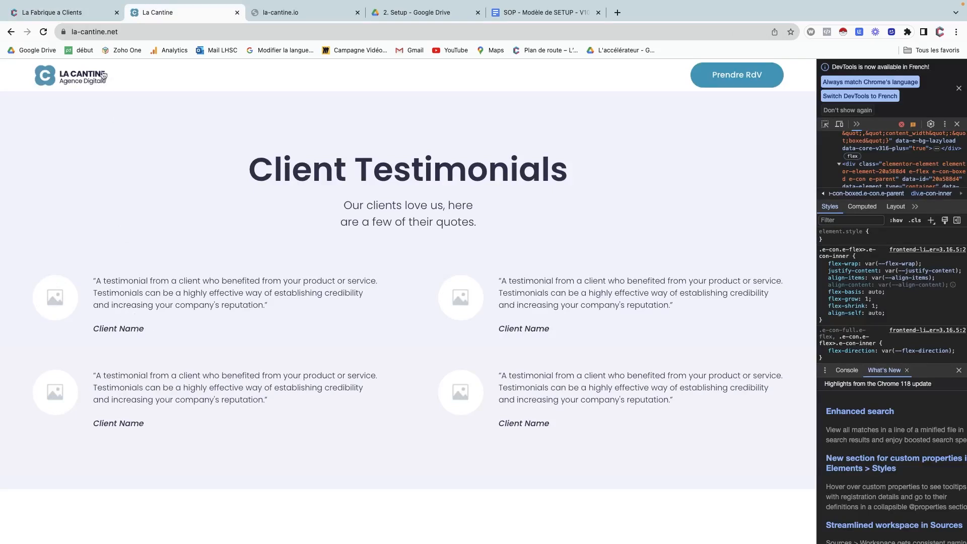
pyautogui.click(89, 17)
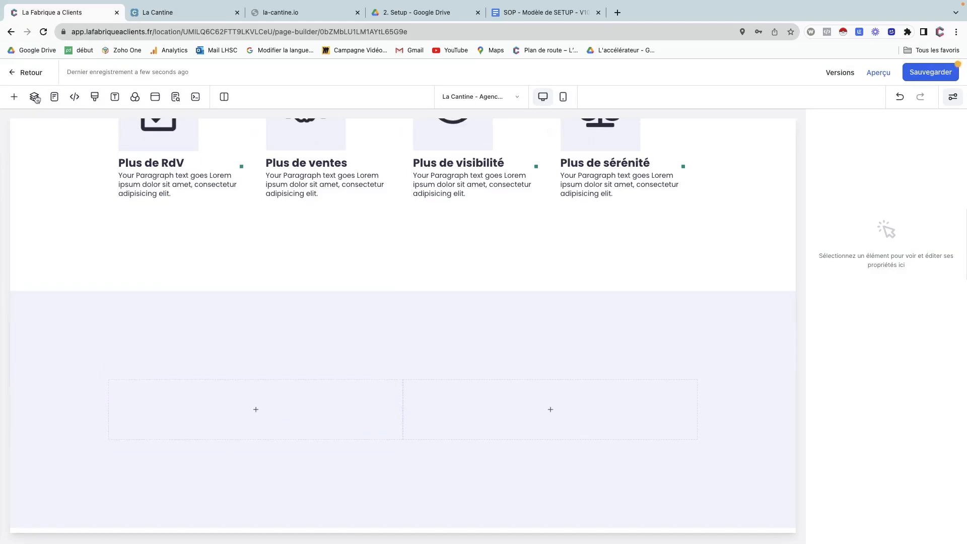
# Place a Paragraphe element in the row's left column and make its text italic.
pyautogui.click(14, 96)
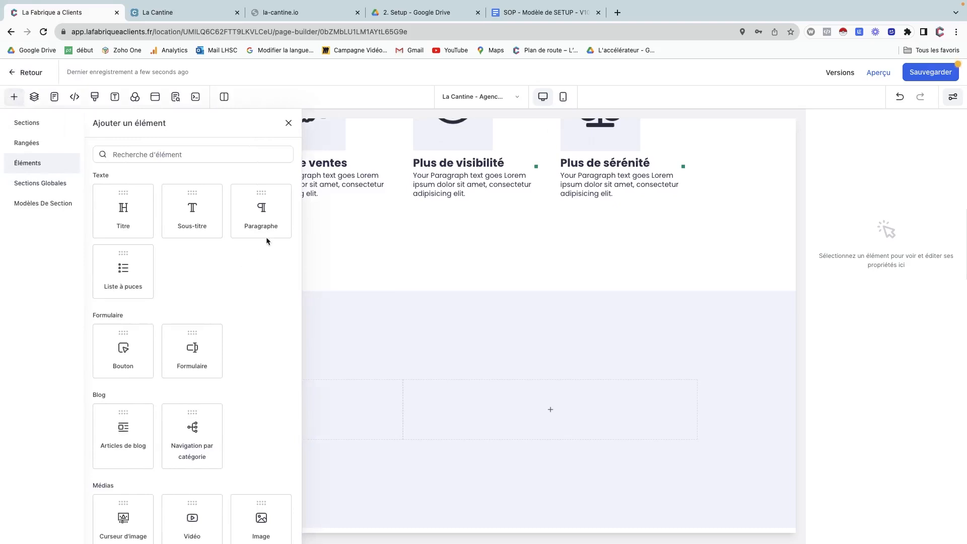
pyautogui.moveTo(274, 211); pyautogui.dragTo(342, 405)
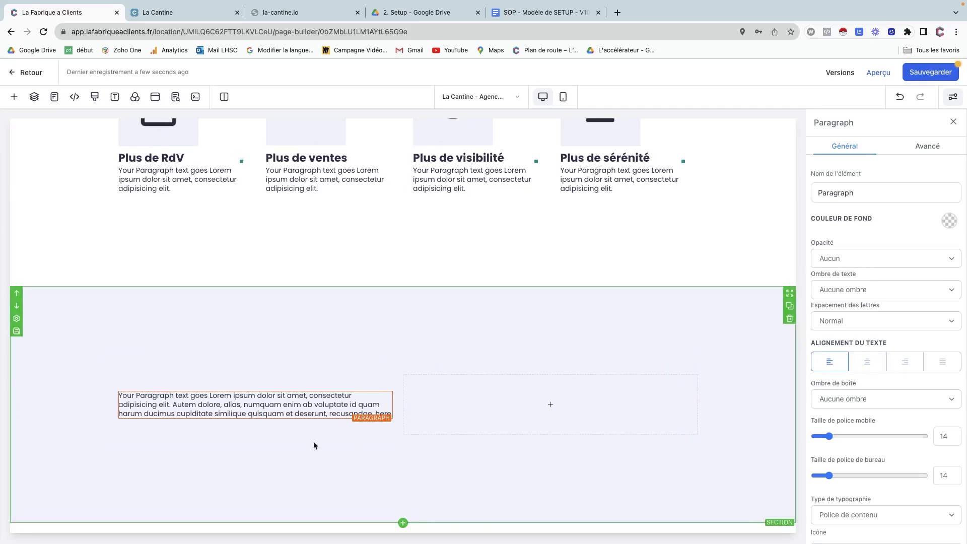
pyautogui.click(301, 412)
pyautogui.doubleClick(301, 412)
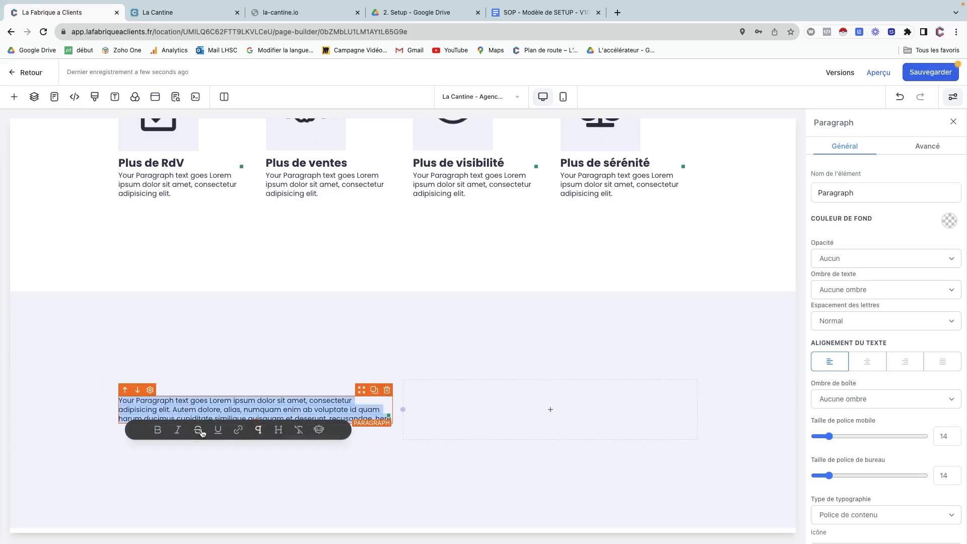
pyautogui.click(178, 430)
pyautogui.click(350, 412)
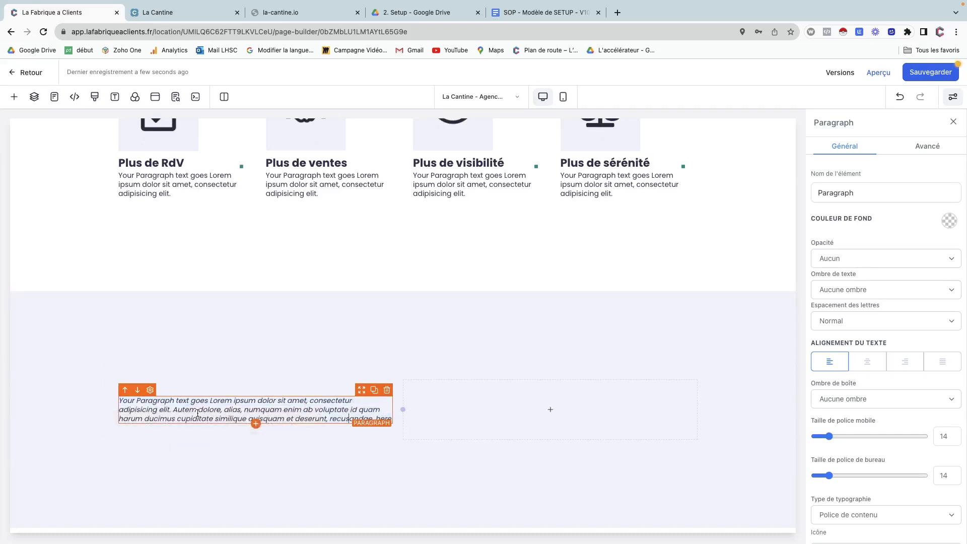
# Duplicate the paragraph, trim the copy to 'Your Paragraph', and make it bold, not italic.
pyautogui.click(373, 390)
pyautogui.tripleClick(219, 427)
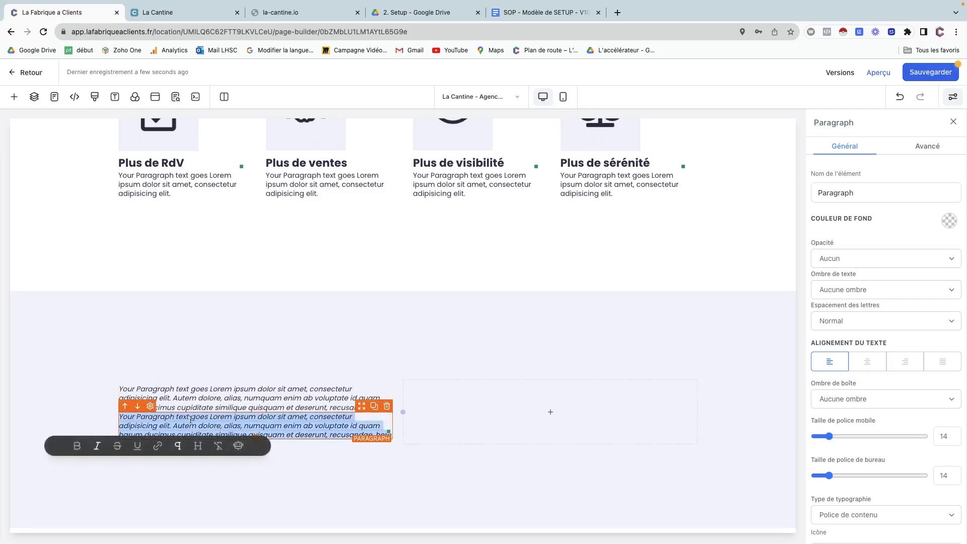
pyautogui.moveTo(176, 417); pyautogui.dragTo(409, 440)
pyautogui.press('BackSpace')
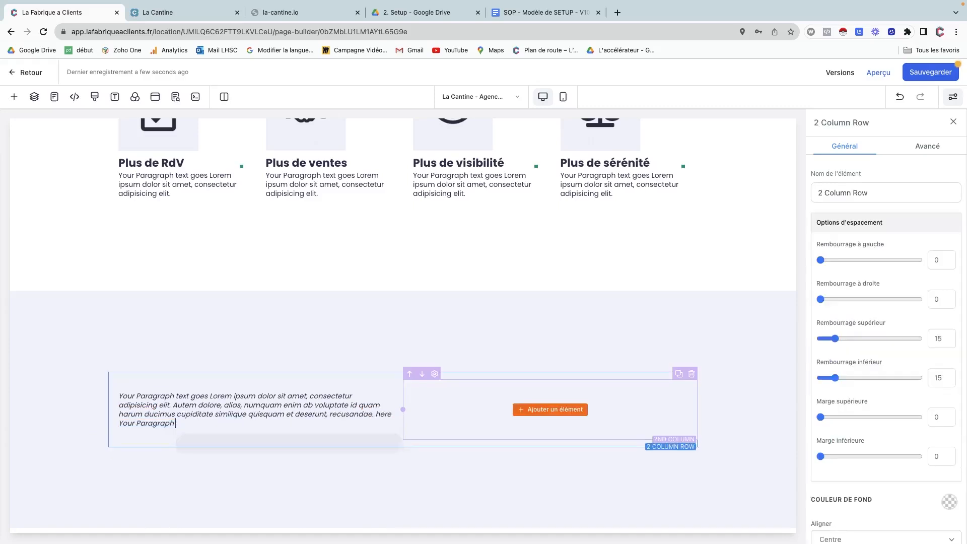
pyautogui.hotkey('shift', 'Home')
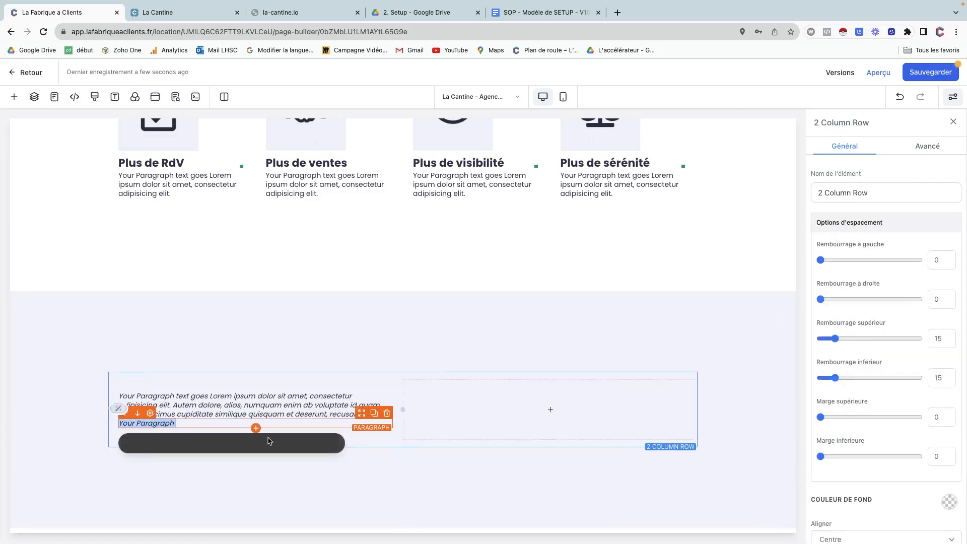
pyautogui.click(218, 423)
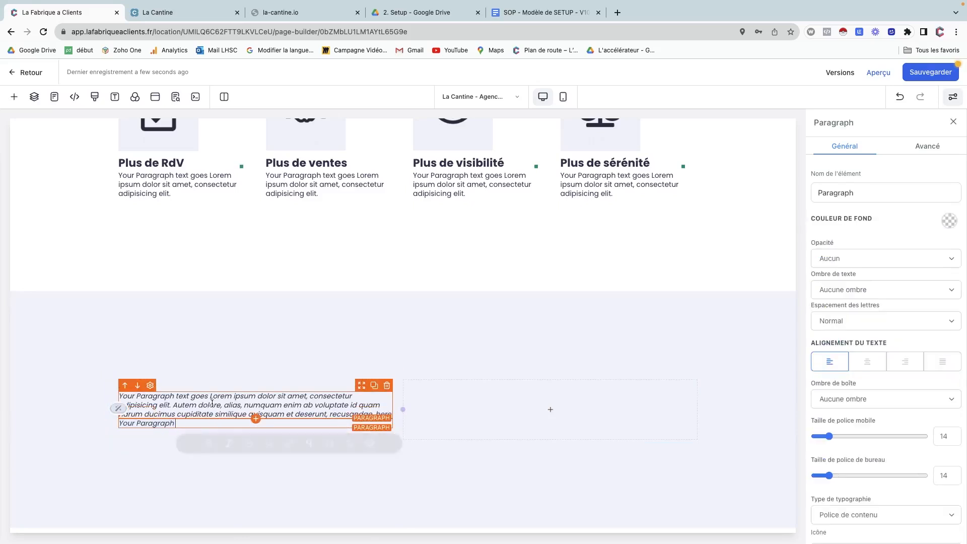
pyautogui.tripleClick(159, 422)
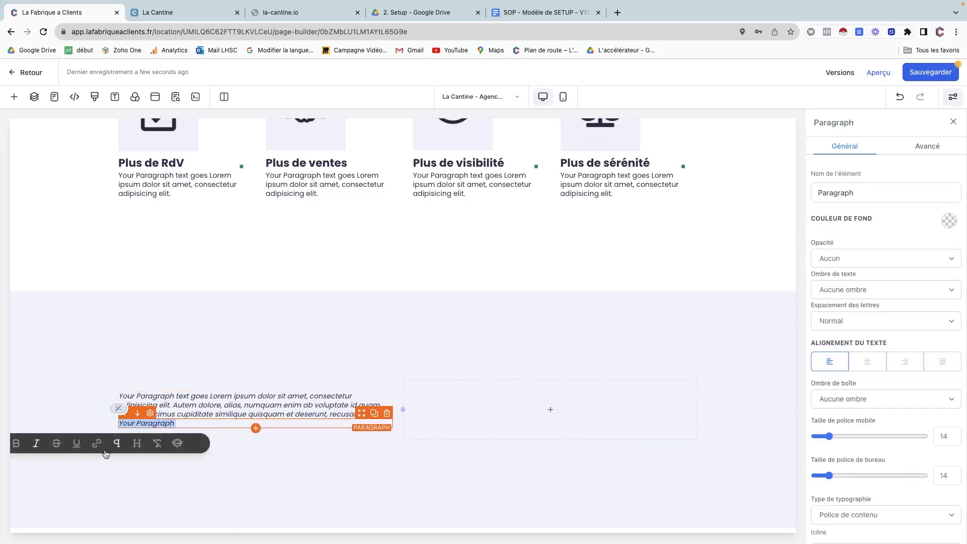
pyautogui.click(36, 444)
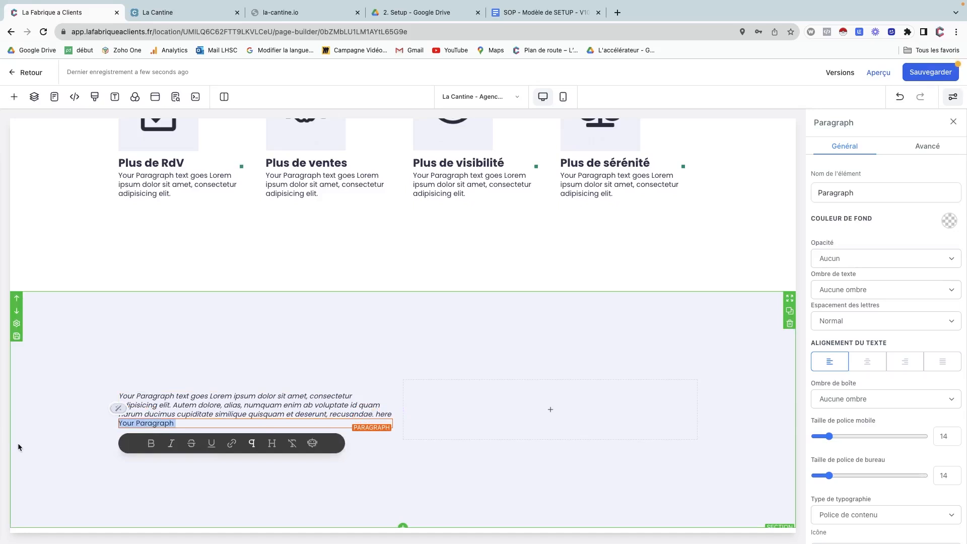
pyautogui.click(151, 443)
pyautogui.click(366, 417)
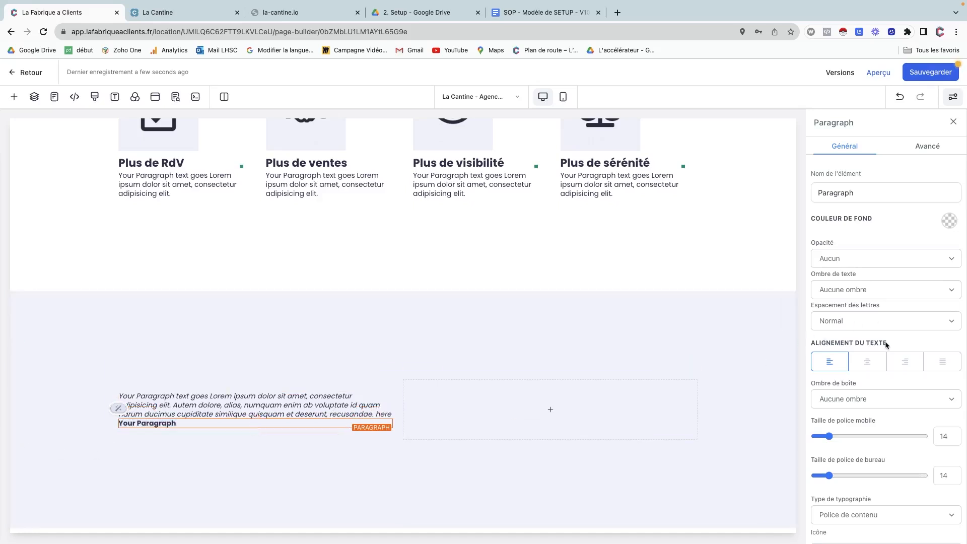
# Set the bold 'Your Paragraph' line's Marge supérieure to 20.
pyautogui.scroll(-4, 886, 344)
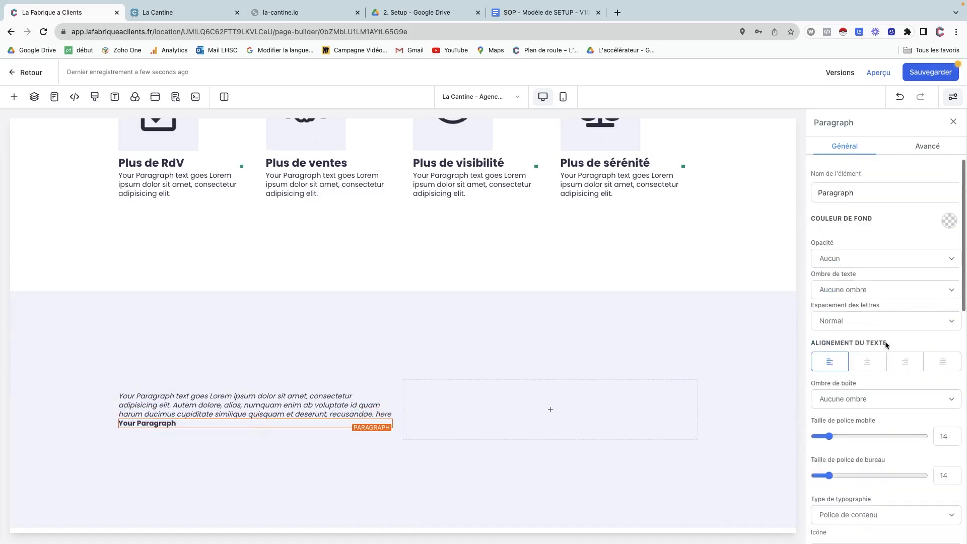
pyautogui.scroll(-10, 884, 341)
pyautogui.scroll(-2, 884, 341)
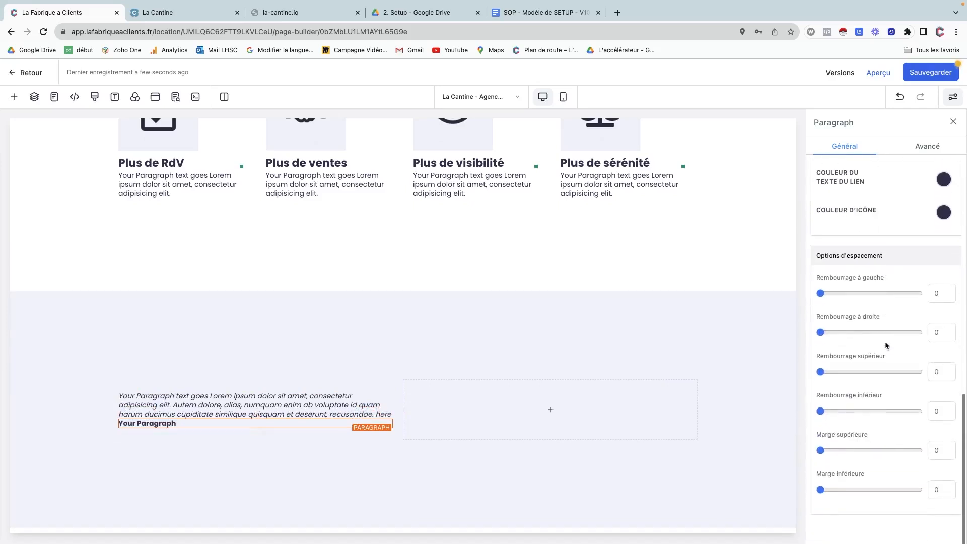
pyautogui.click(934, 452)
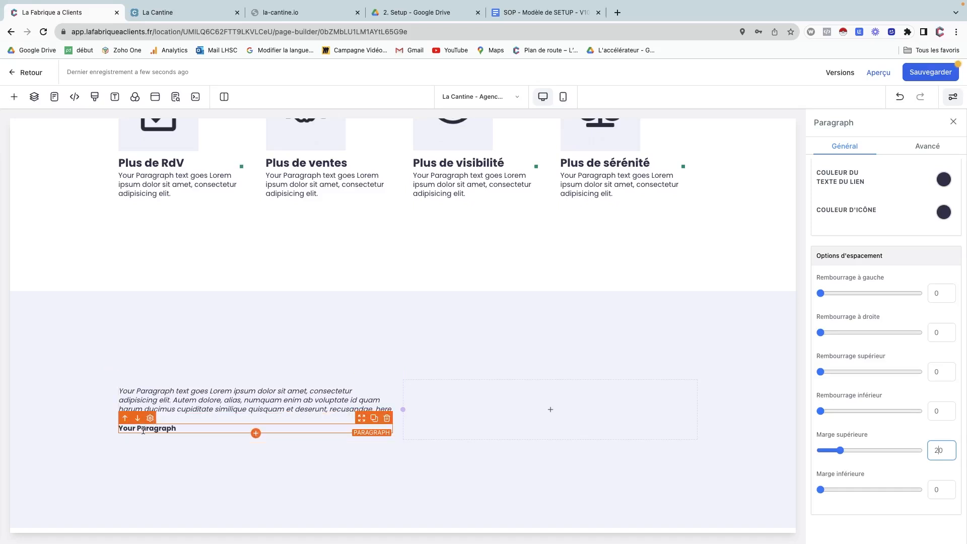
pyautogui.click(256, 432)
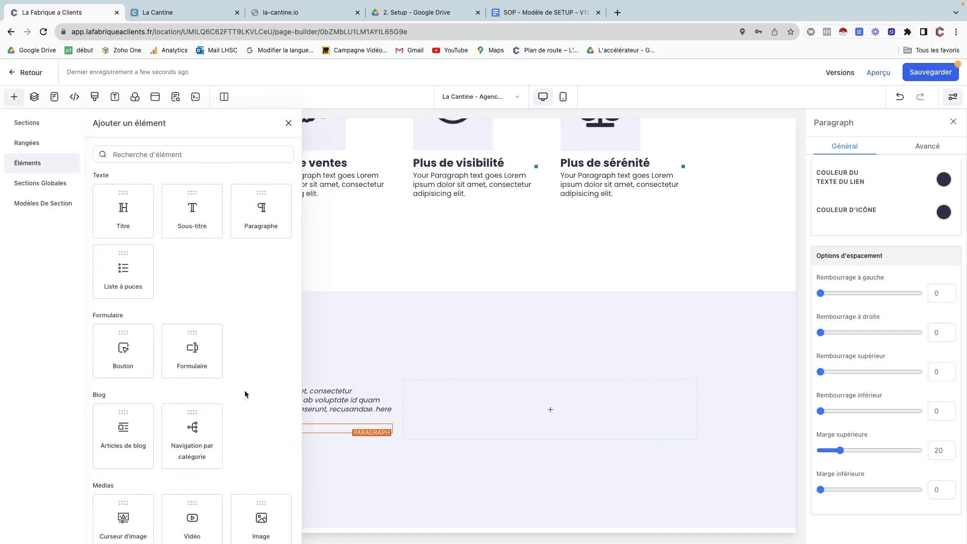
# Add a left-aligned Image below the italic paragraph with Largeur 100 and Marge supérieure 20.
pyautogui.click(245, 511)
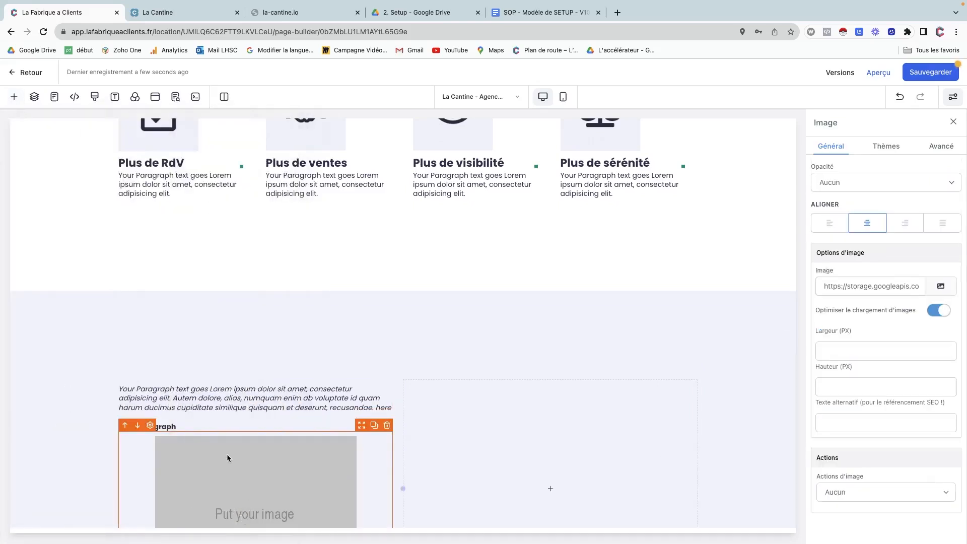
pyautogui.click(829, 222)
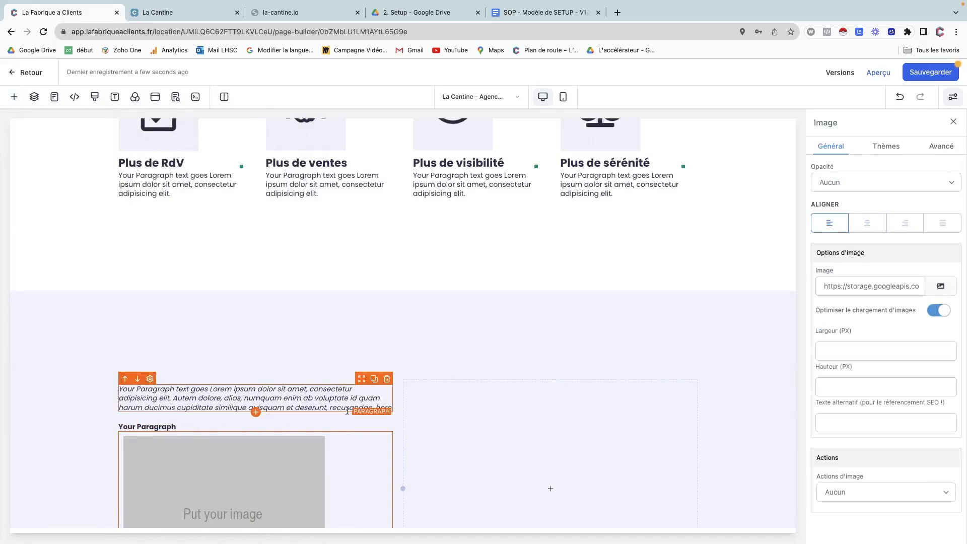
pyautogui.scroll(-2, 347, 412)
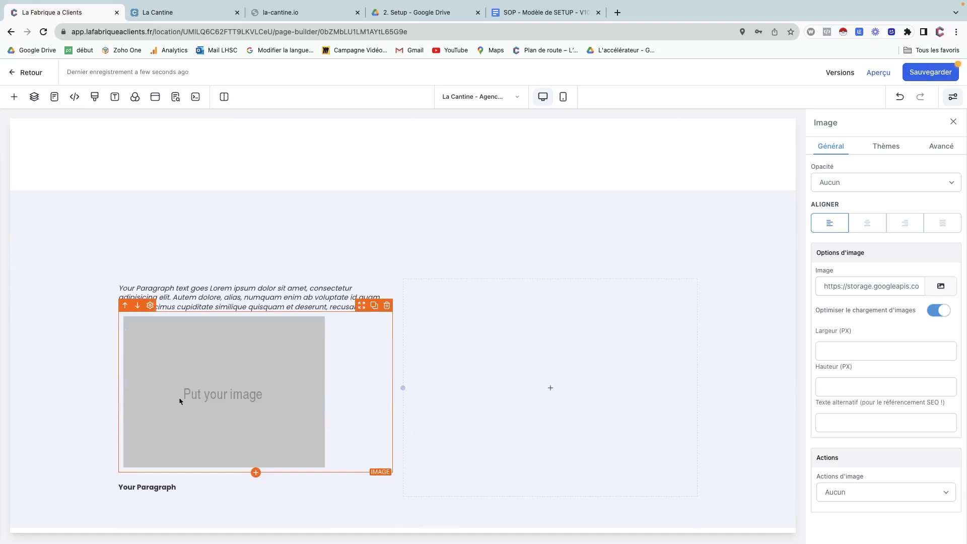
pyautogui.click(847, 349)
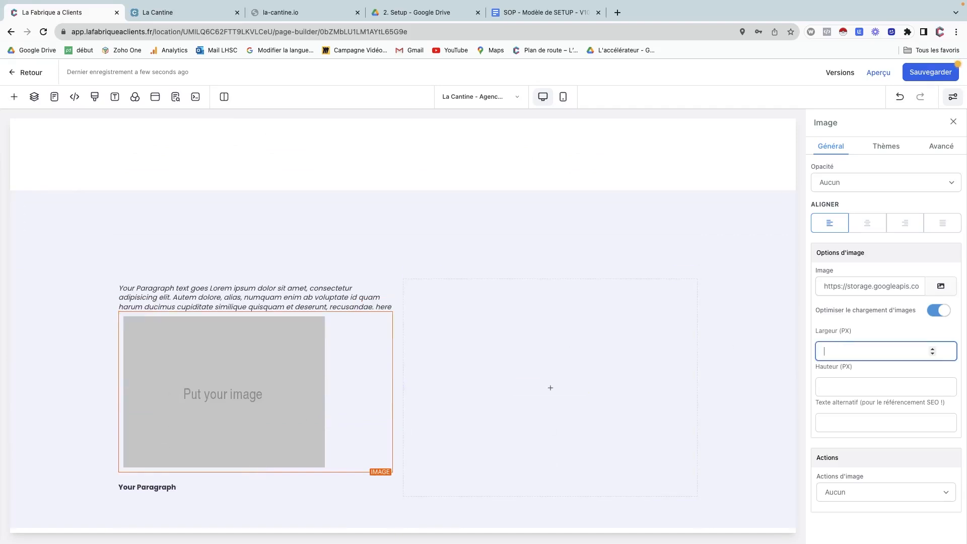
pyautogui.write('100')
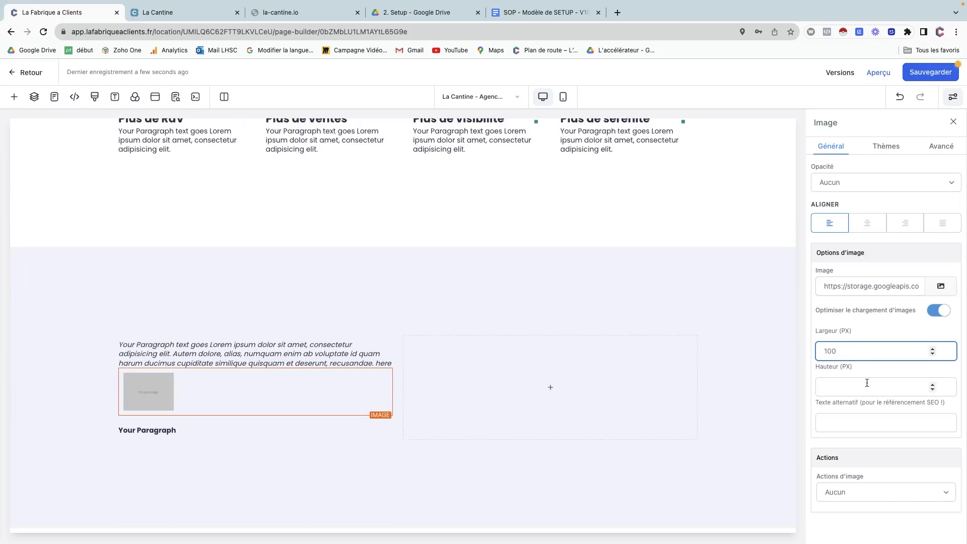
pyautogui.click(870, 413)
pyautogui.scroll(7, 869, 409)
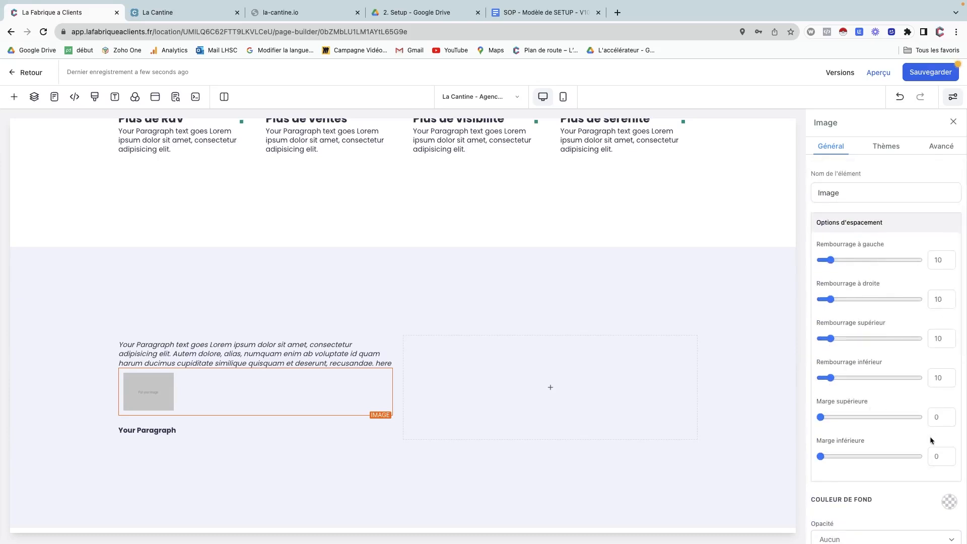
pyautogui.click(932, 418)
pyautogui.write('2')
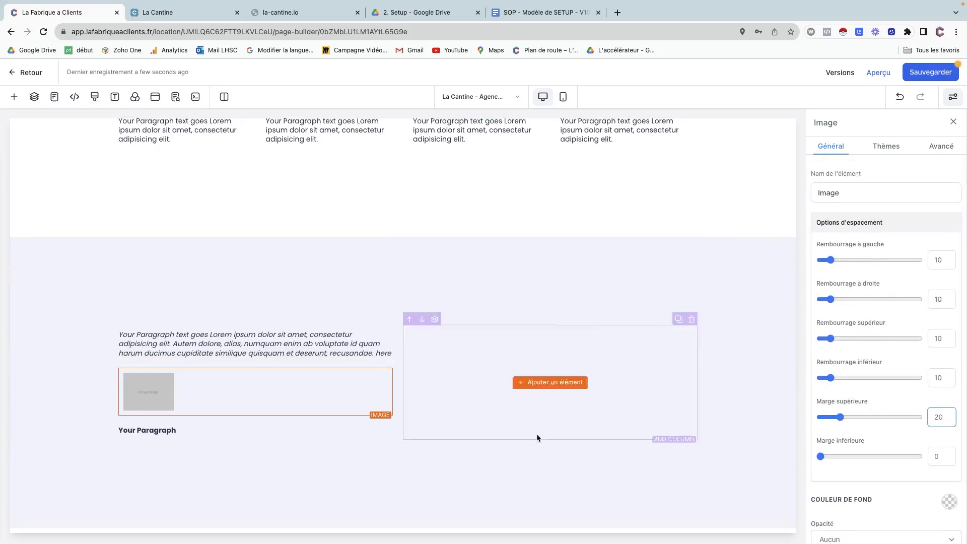
# Reset the 'Your Paragraph' line's top margin to 0.
pyautogui.click(191, 428)
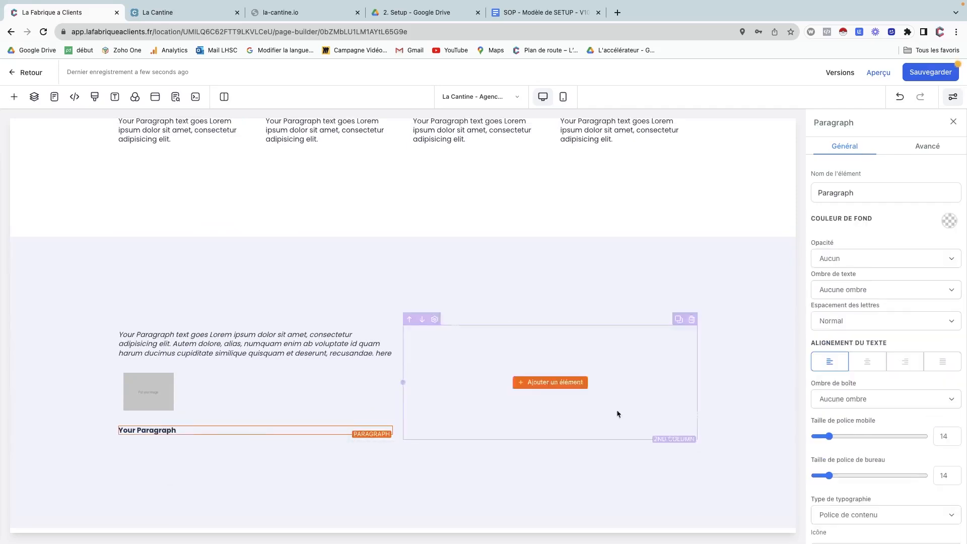
pyautogui.scroll(-3, 904, 305)
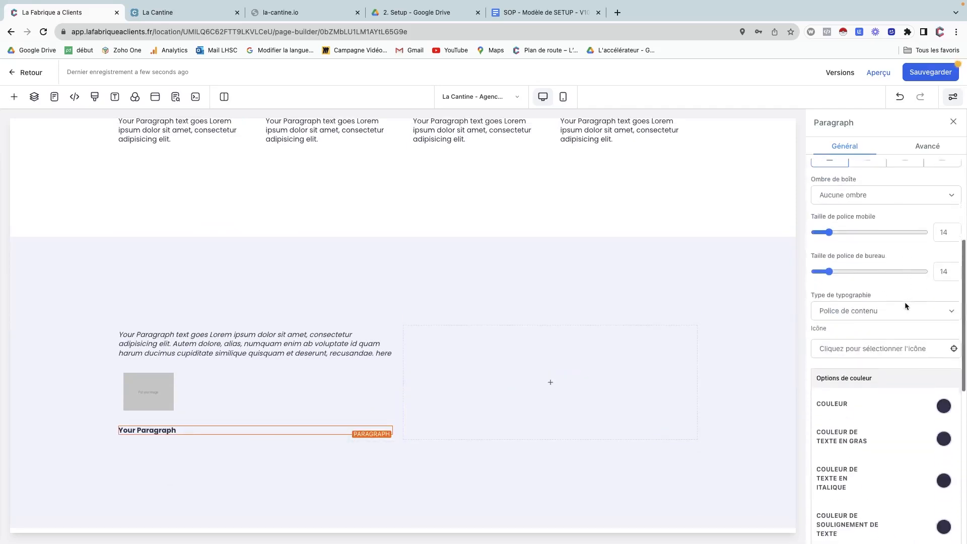
pyautogui.scroll(3, 904, 305)
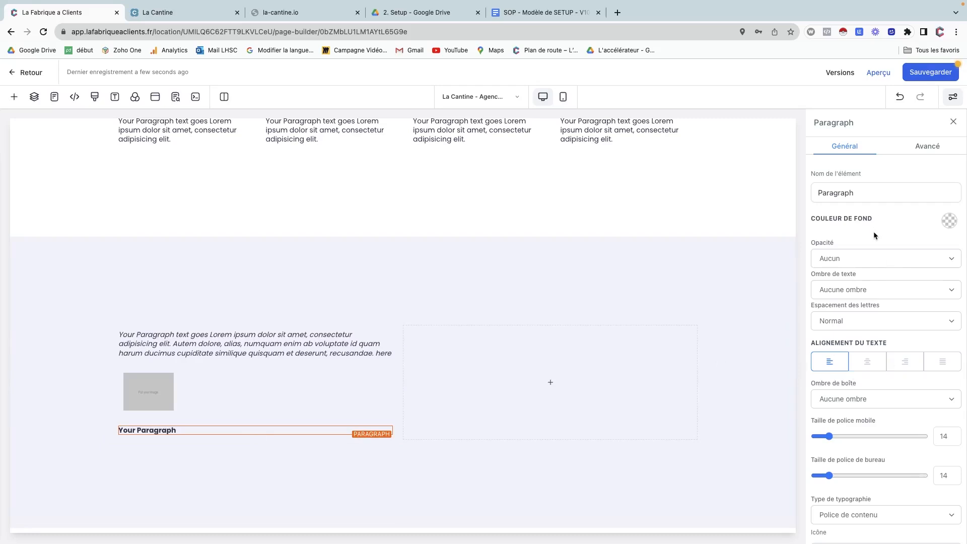
pyautogui.scroll(-4, 873, 234)
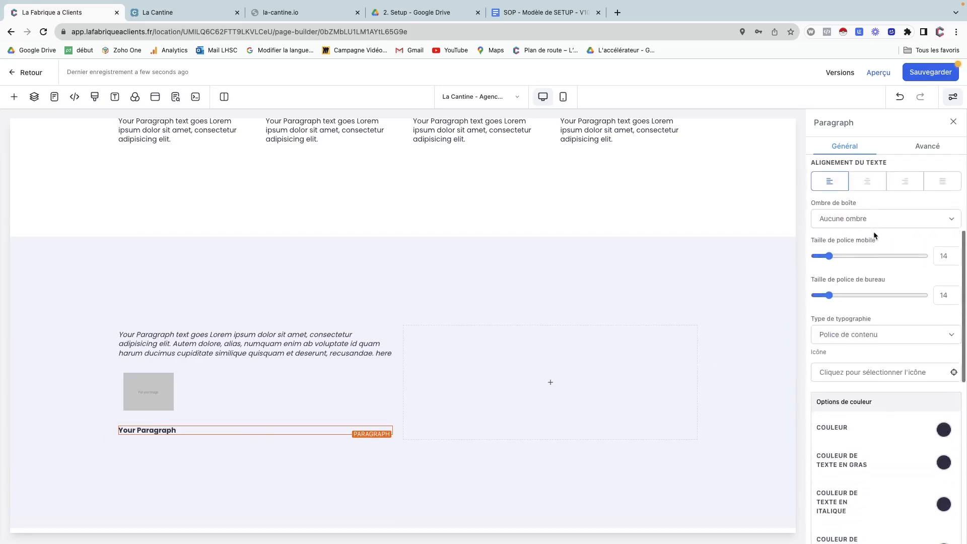
pyautogui.scroll(-8, 873, 234)
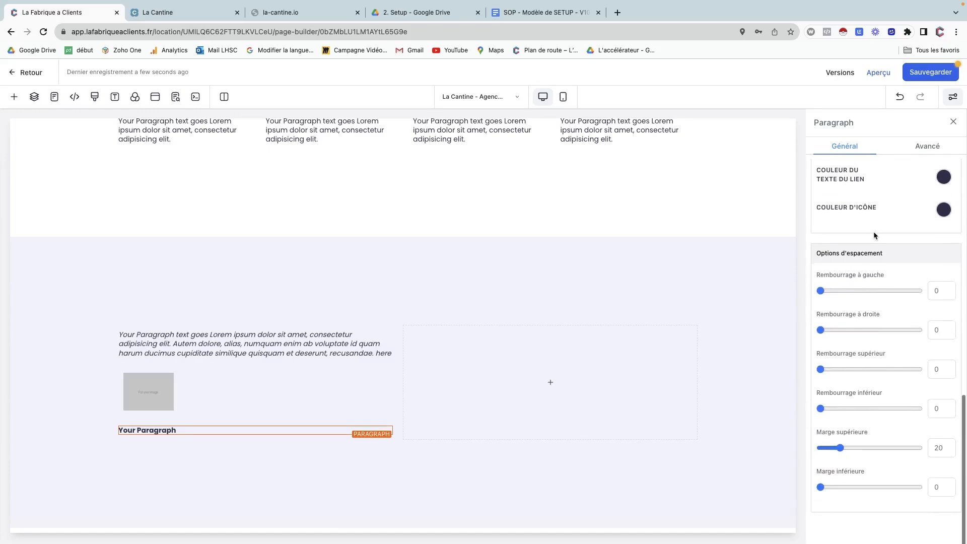
pyautogui.click(937, 448)
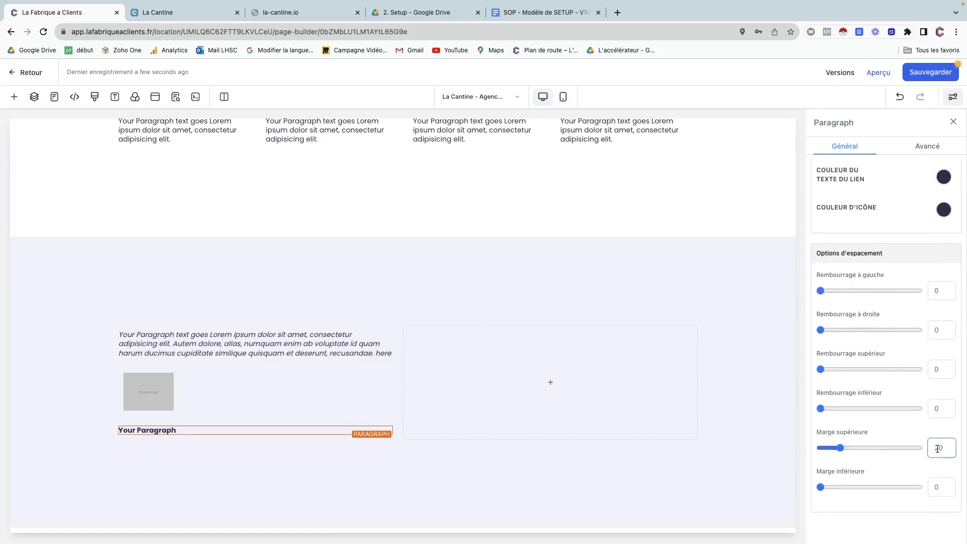
pyautogui.press('BackSpace')
# Set the image's left and top padding to 0.
pyautogui.click(172, 388)
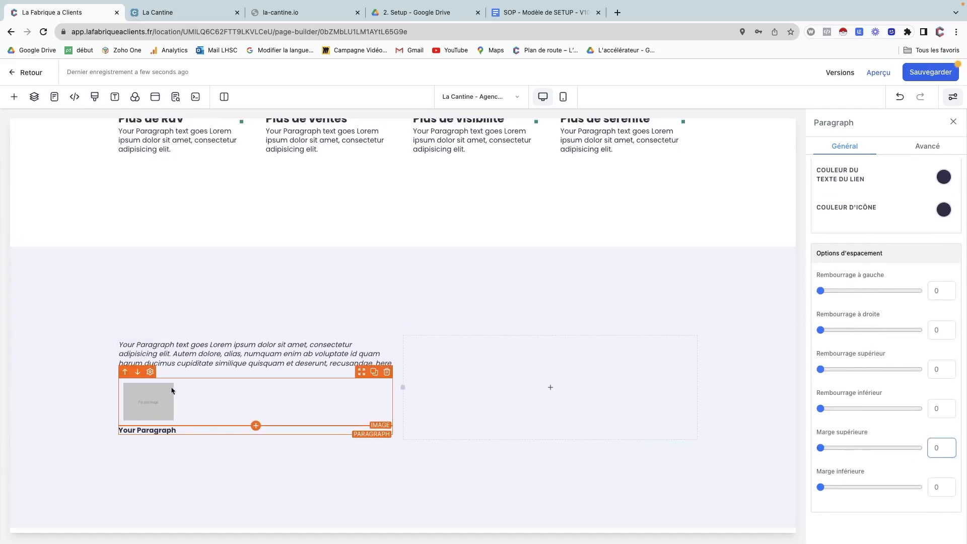
pyautogui.scroll(6, 856, 302)
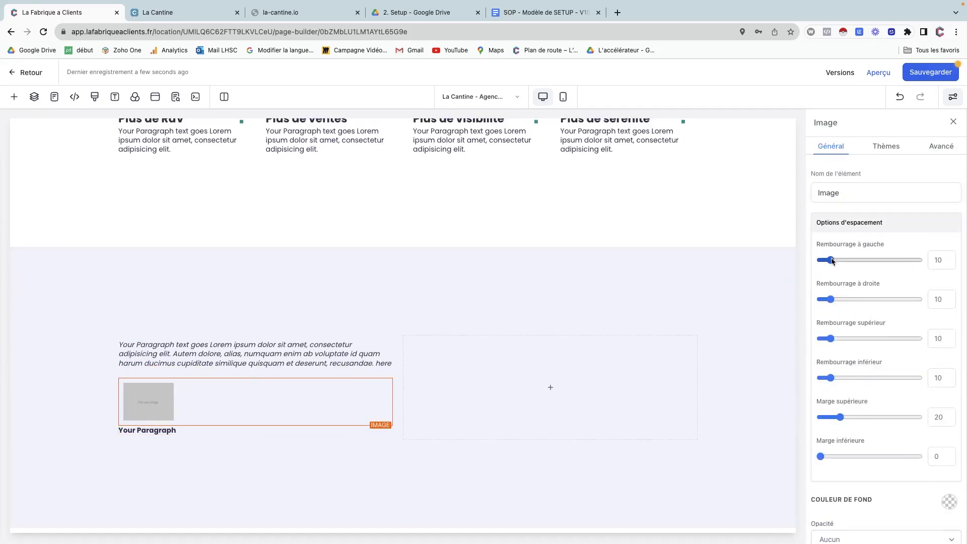
pyautogui.moveTo(830, 260); pyautogui.dragTo(787, 261)
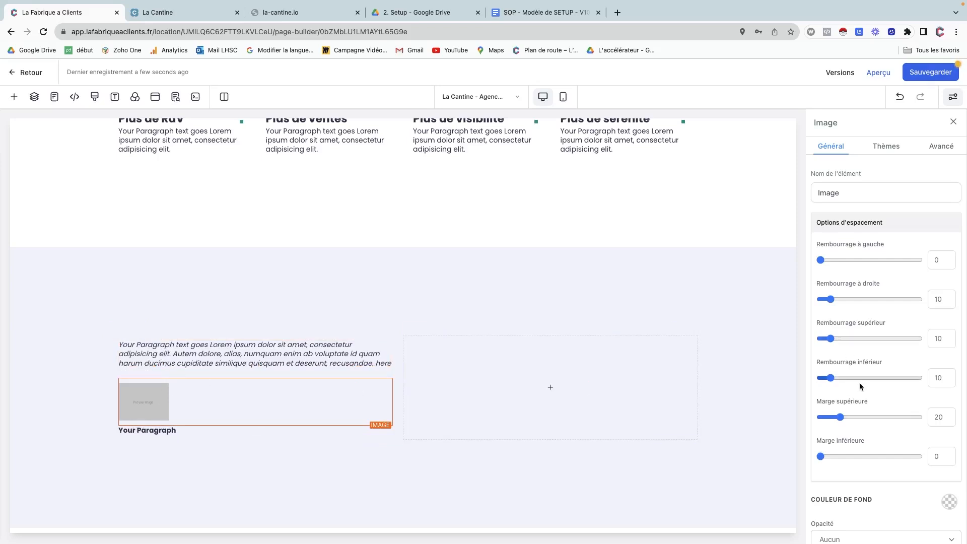
pyautogui.moveTo(831, 339); pyautogui.dragTo(805, 348)
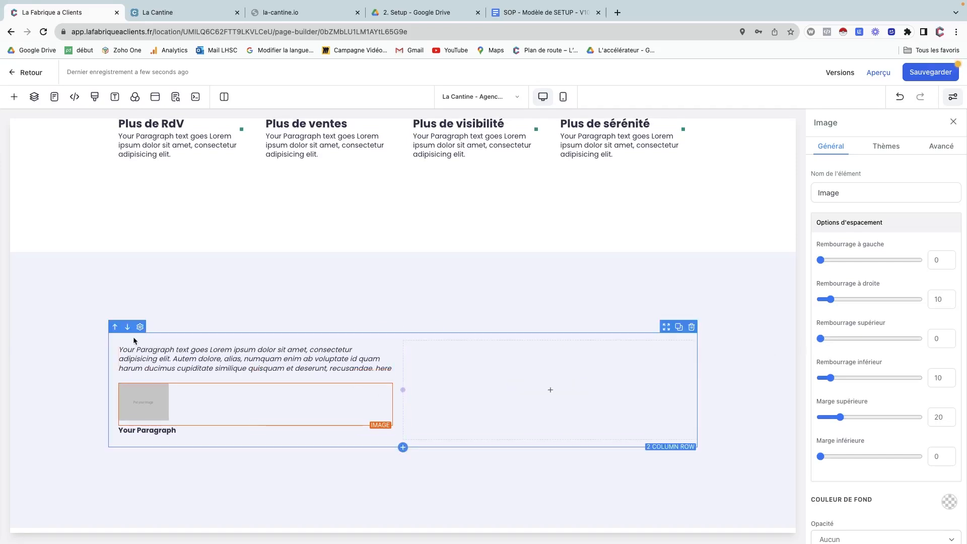
# Adjust the text-and-image column's Rembourrage à droite value.
pyautogui.click(137, 342)
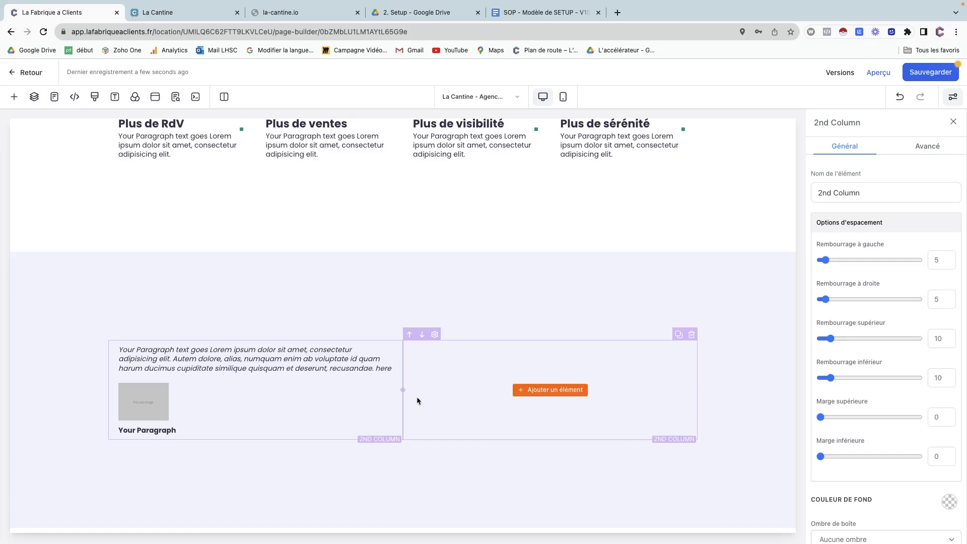
pyautogui.scroll(-1, 729, 361)
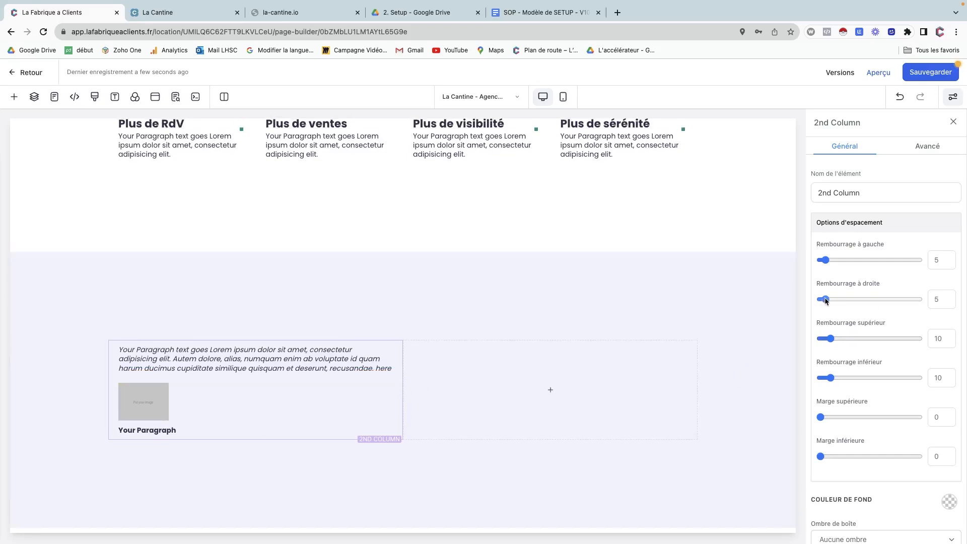
pyautogui.moveTo(825, 300); pyautogui.dragTo(845, 301)
pyautogui.moveTo(944, 300); pyautogui.dragTo(924, 303)
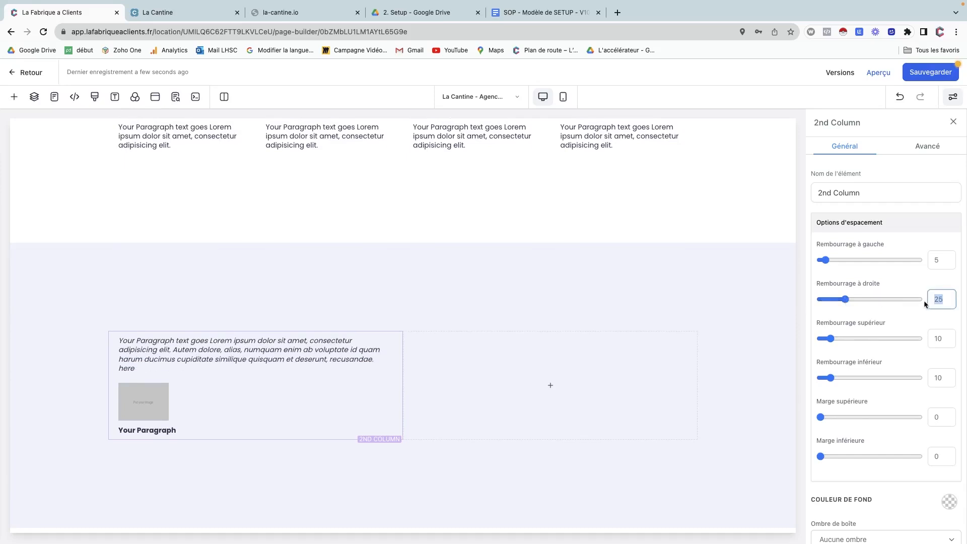
pyautogui.write('40')
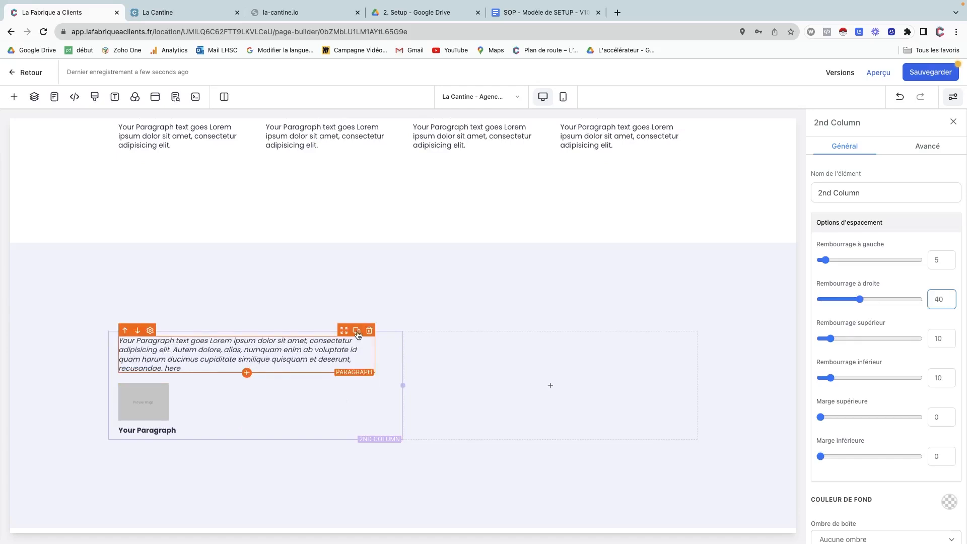
# Restore the 25 right padding, delete the stray duplicate paragraph, and duplicate the column.
pyautogui.click(357, 331)
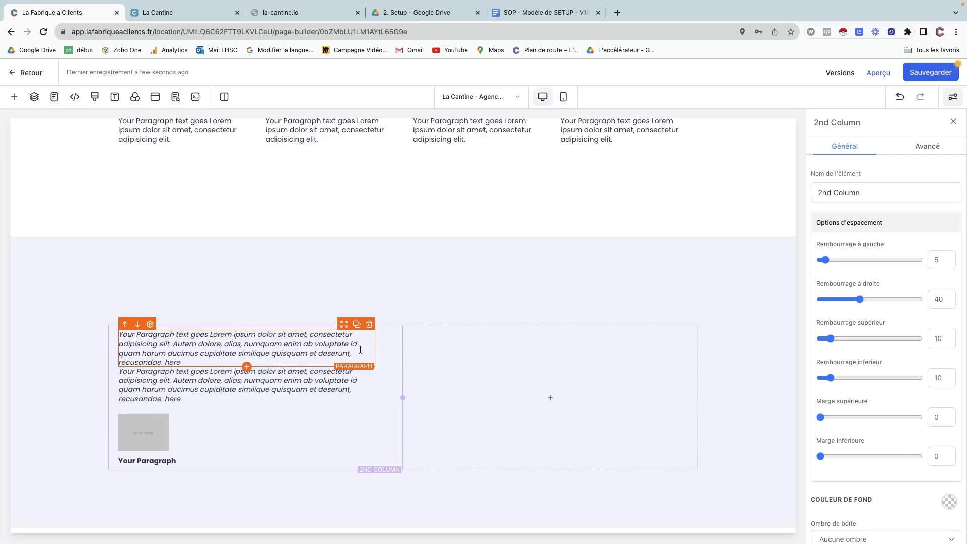
pyautogui.press('super+z')
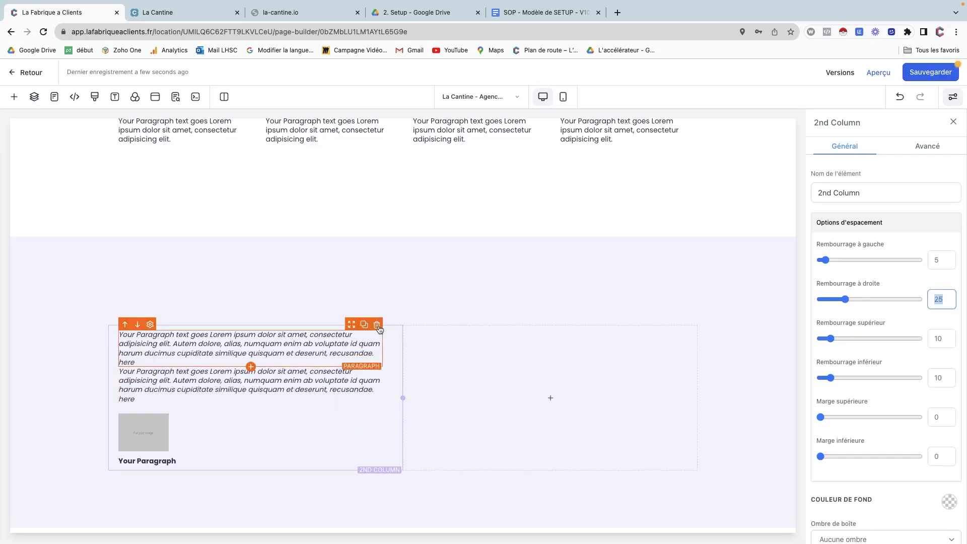
pyautogui.click(377, 324)
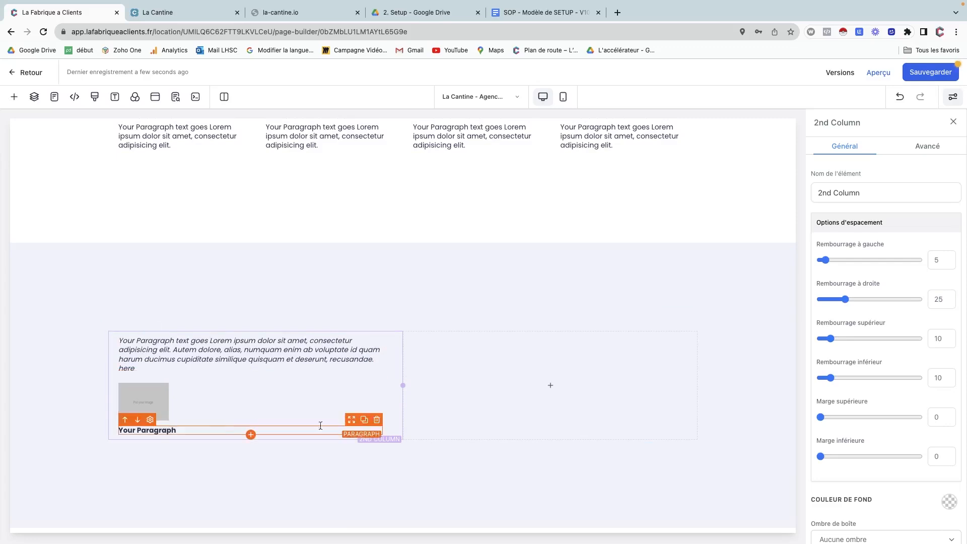
pyautogui.click(384, 325)
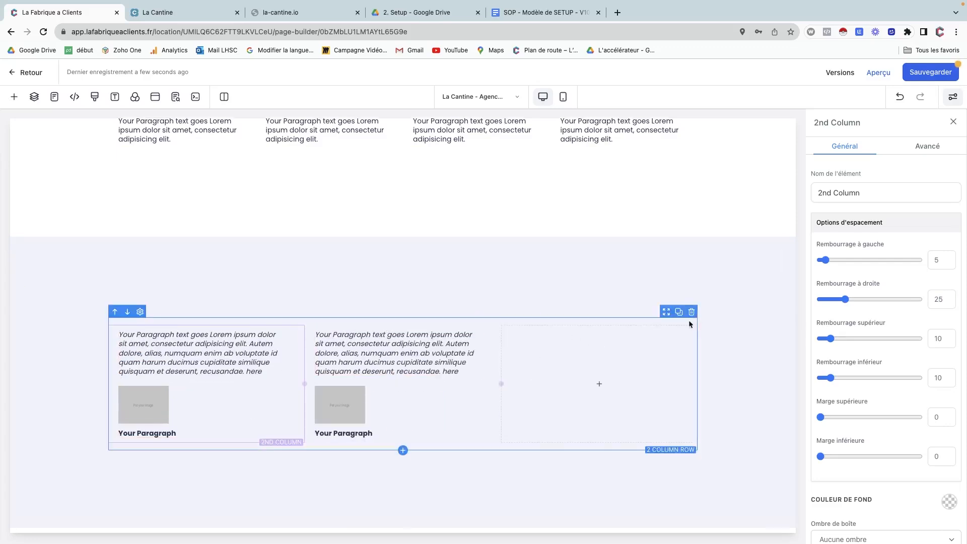
# Delete the empty third column and check the La Cantine site for reference.
pyautogui.click(691, 320)
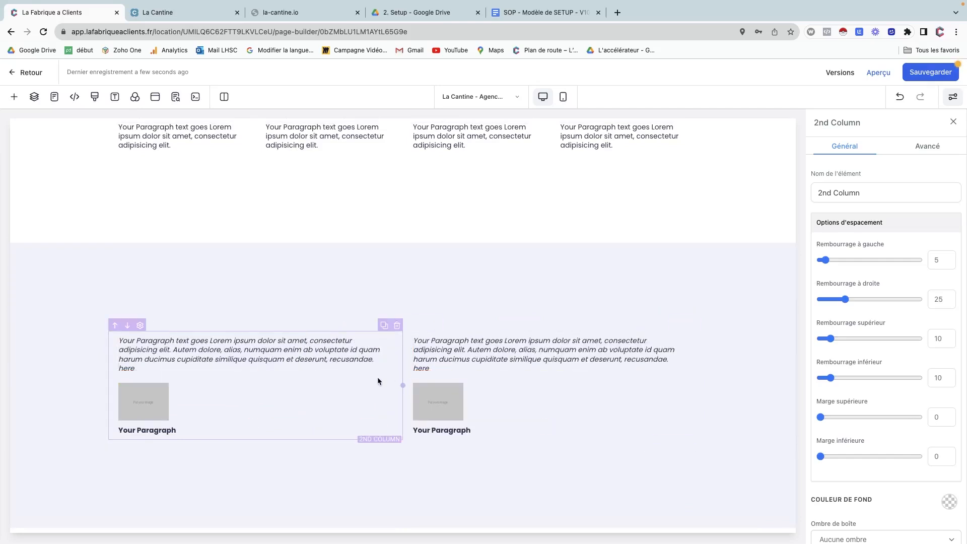
pyautogui.click(180, 7)
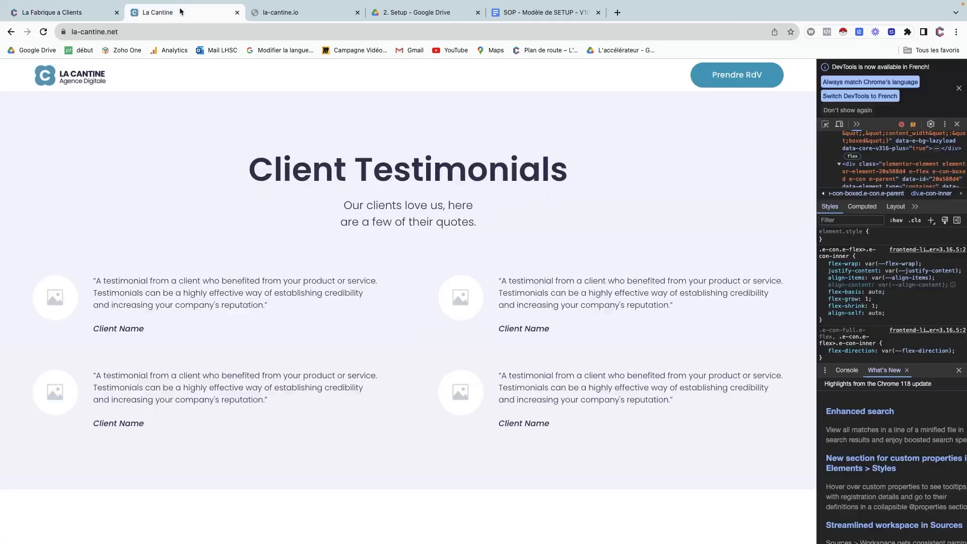
pyautogui.click(108, 12)
# Select the whole 2 Column Row so its settings appear in the right panel.
pyautogui.scroll(-1, 96, 368)
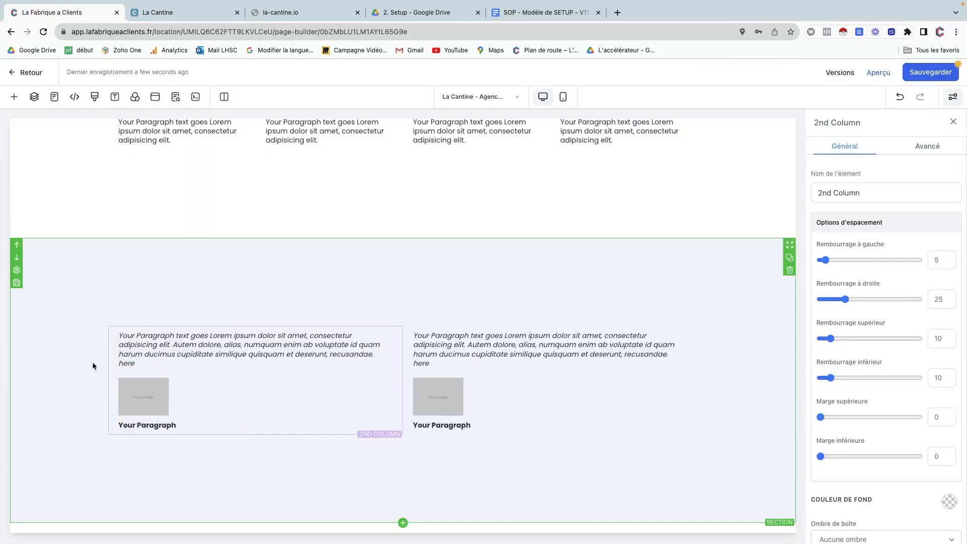
pyautogui.scroll(1, 107, 354)
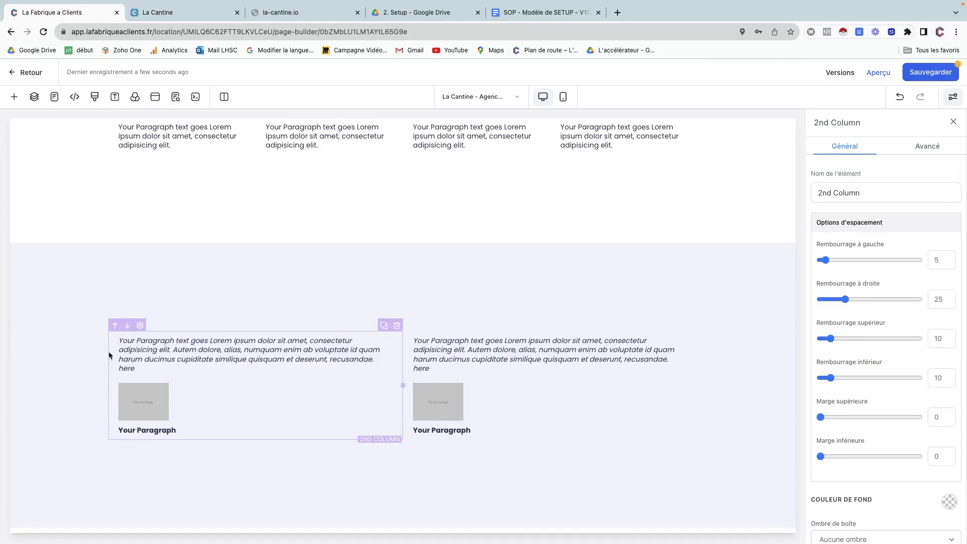
pyautogui.scroll(-1, 76, 303)
pyautogui.scroll(1, 77, 300)
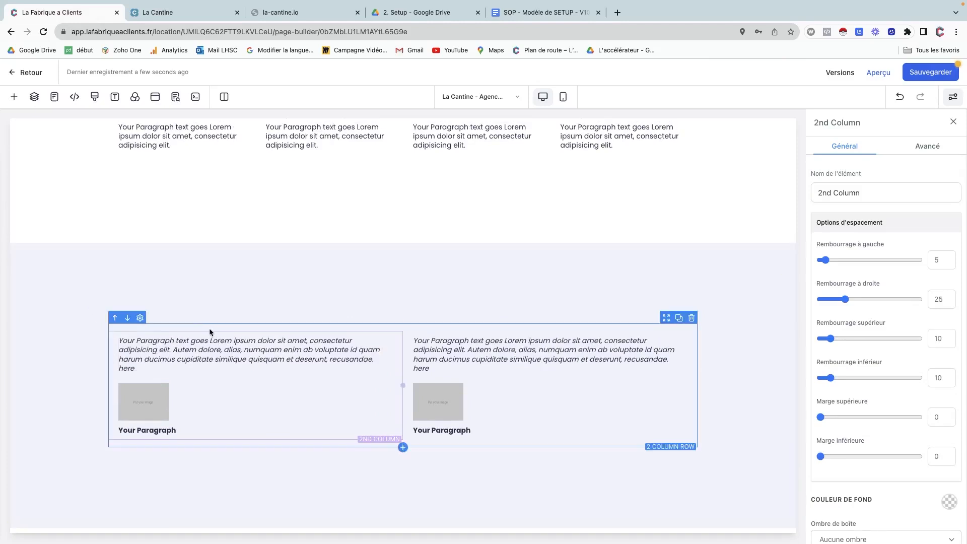
pyautogui.click(209, 328)
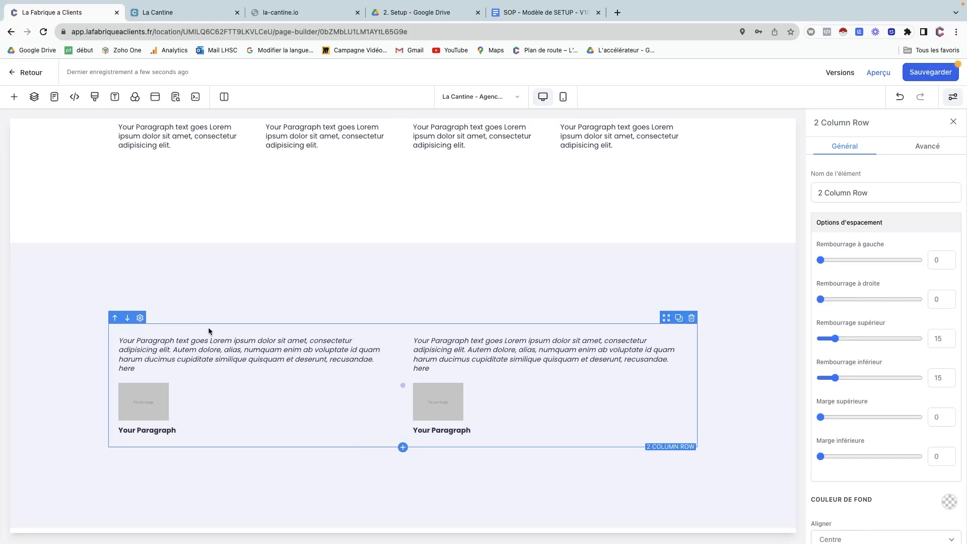
pyautogui.scroll(-1, 572, 291)
# Duplicate the two-column image-and-text row.
pyautogui.click(678, 318)
pyautogui.click(742, 362)
pyautogui.scroll(-3, 741, 360)
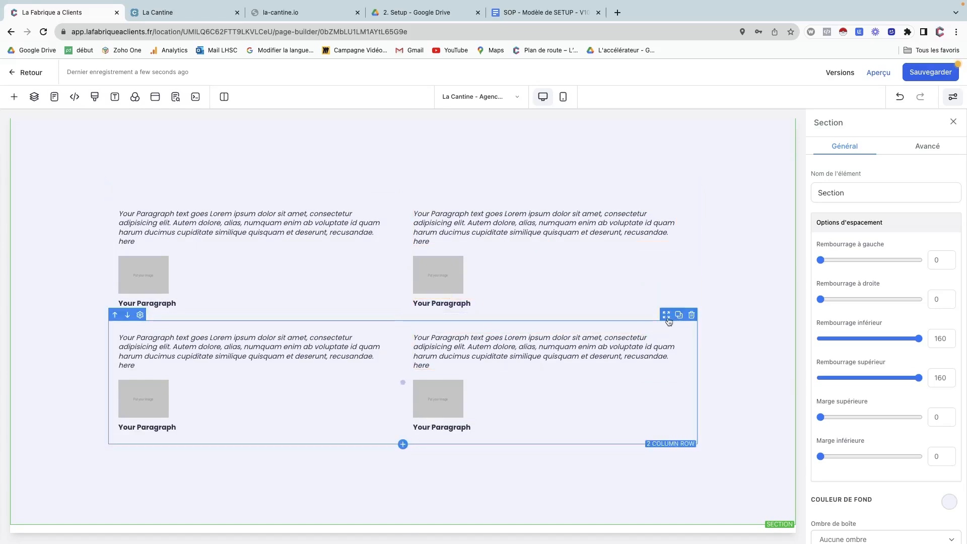
# Set the lower row's Marge supérieure to 40.
pyautogui.click(667, 320)
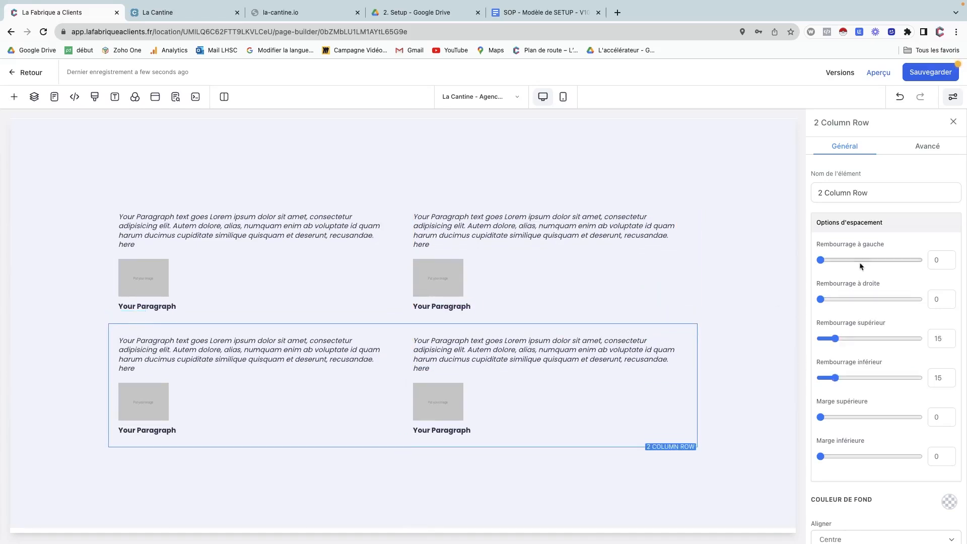
pyautogui.click(933, 421)
pyautogui.write('4')
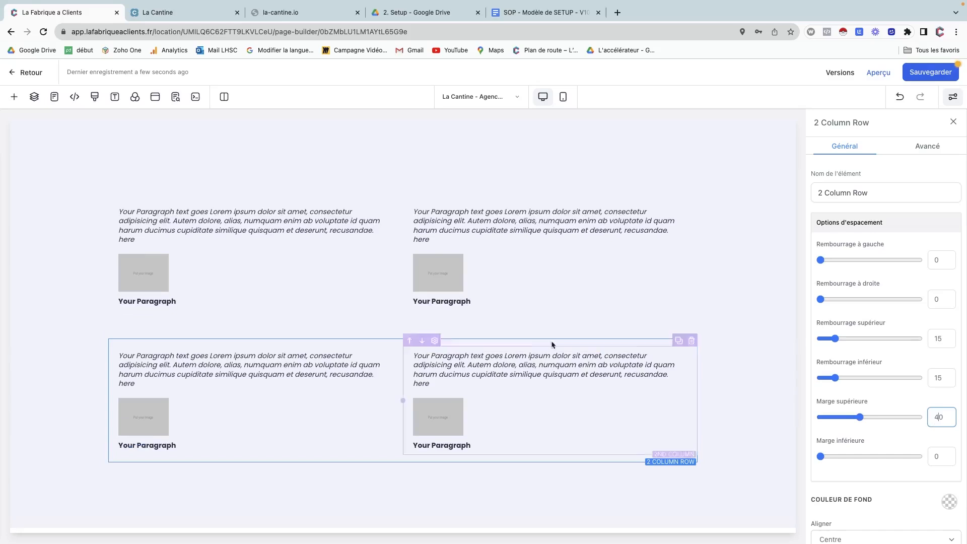
pyautogui.scroll(3, 340, 301)
pyautogui.scroll(-3, 339, 301)
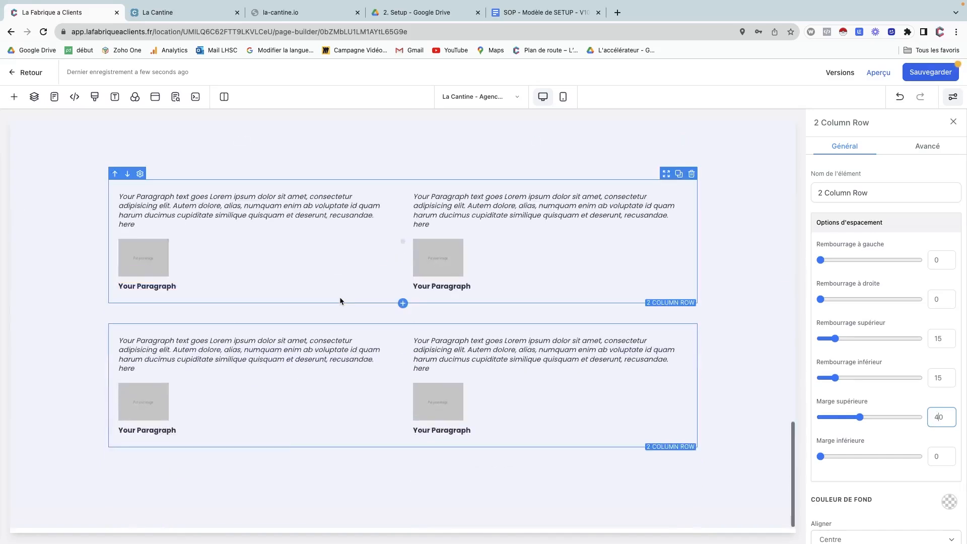
# Review the La Cantine website's headline section for reference.
pyautogui.click(170, 19)
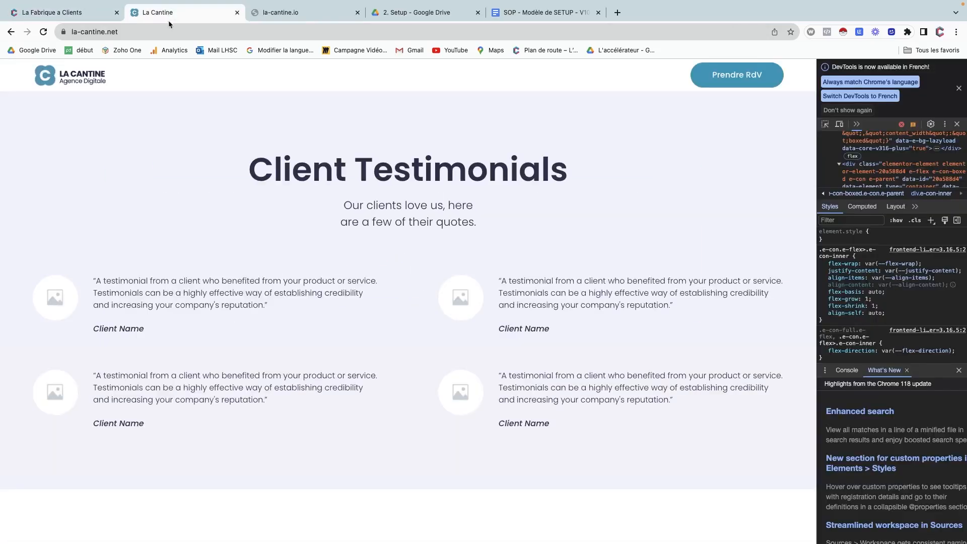
pyautogui.scroll(-8, 171, 348)
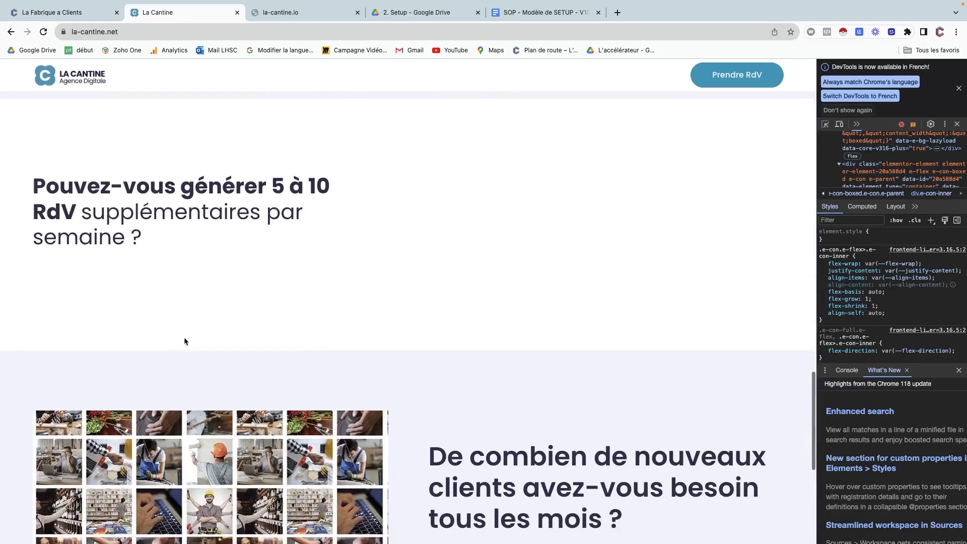
pyautogui.scroll(2, 391, 245)
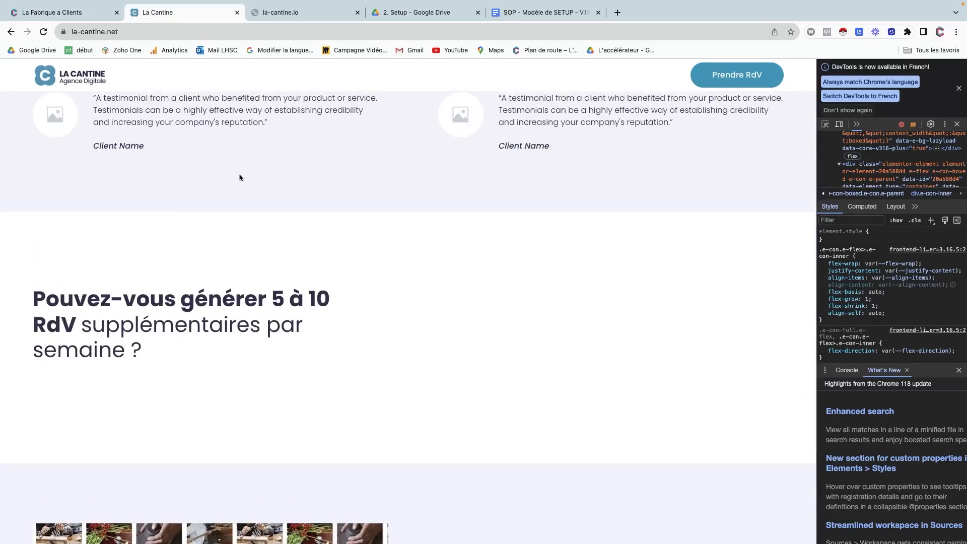
pyautogui.click(85, 12)
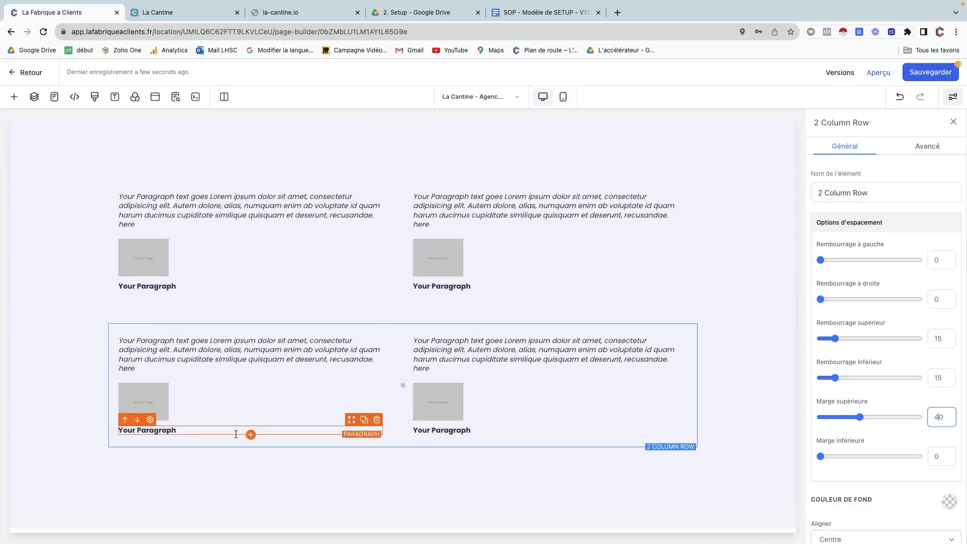
# Add a Pleine largeur section at the page bottom with a 2 colonnes row.
pyautogui.click(403, 527)
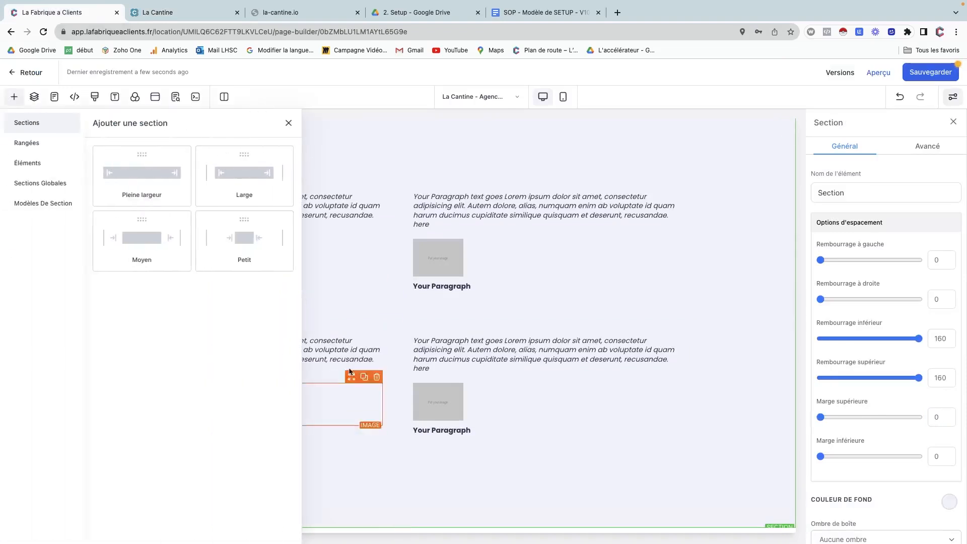
pyautogui.moveTo(161, 183); pyautogui.dragTo(336, 448)
pyautogui.click(394, 493)
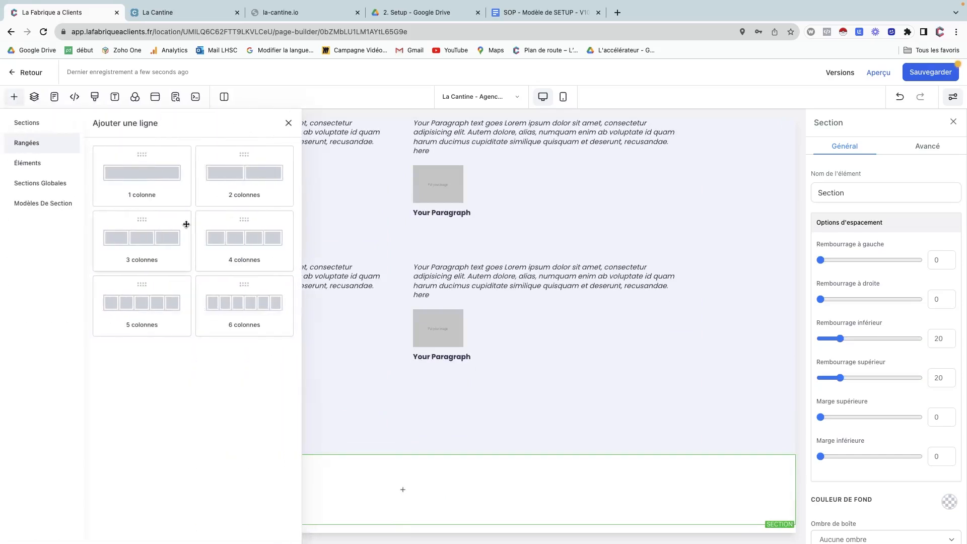
pyautogui.click(237, 183)
# Put a left-aligned large Titre headline in the first column, removing a misplaced subheading.
pyautogui.scroll(-1, 312, 464)
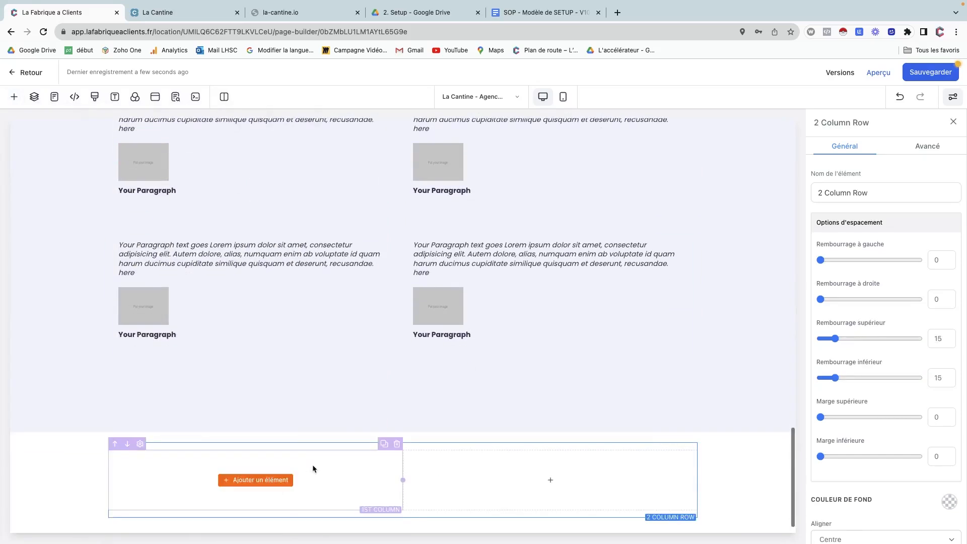
pyautogui.click(227, 482)
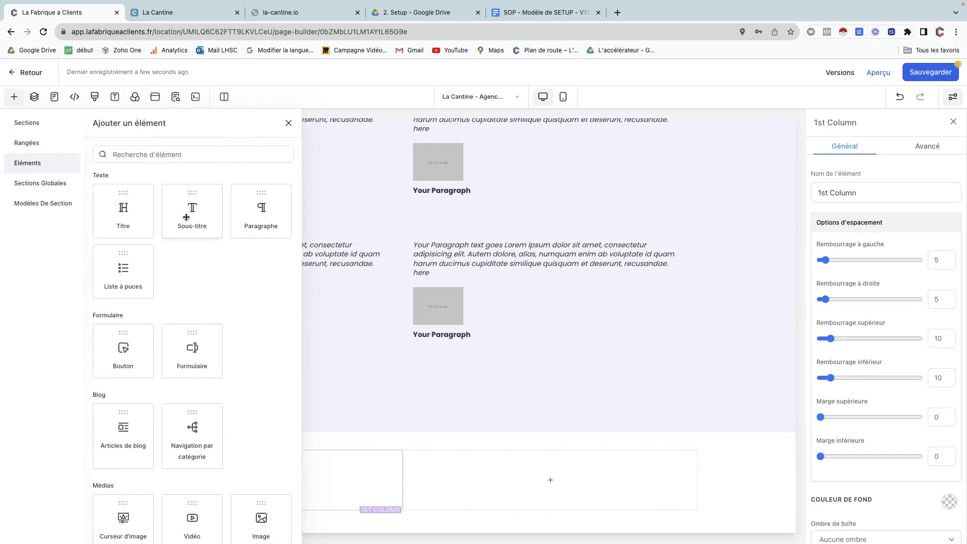
pyautogui.moveTo(190, 207); pyautogui.dragTo(195, 268)
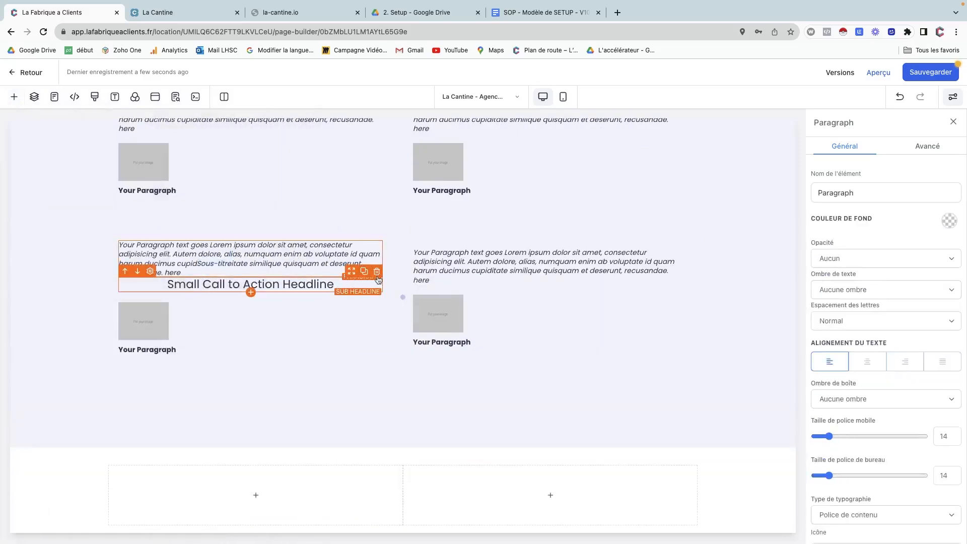
pyautogui.click(379, 278)
pyautogui.click(245, 479)
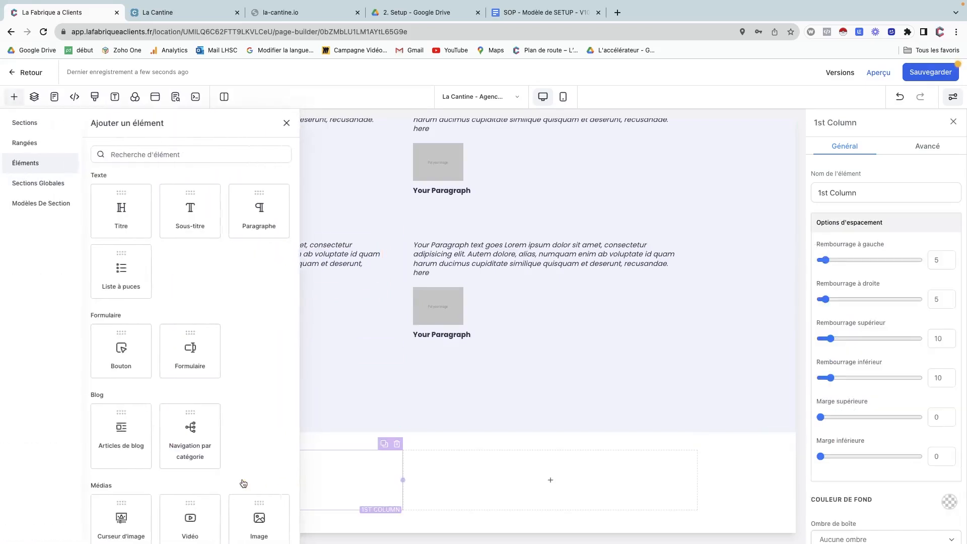
pyautogui.click(115, 218)
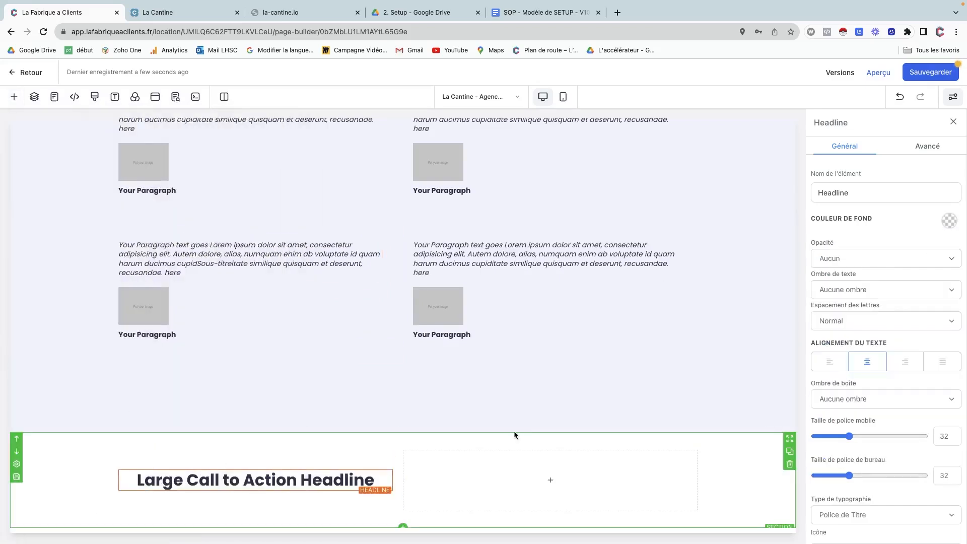
pyautogui.click(829, 363)
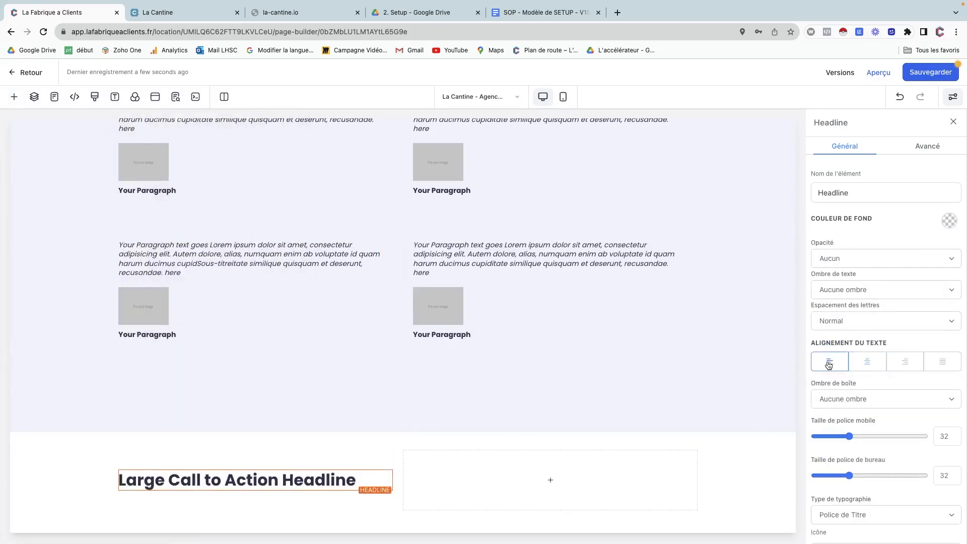
pyautogui.click(170, 14)
# Copy the la-cantine.net heading and paste it over the placeholder headline.
pyautogui.doubleClick(54, 303)
pyautogui.moveTo(54, 303); pyautogui.dragTo(143, 349)
pyautogui.hotkey('ctrl', 'c')
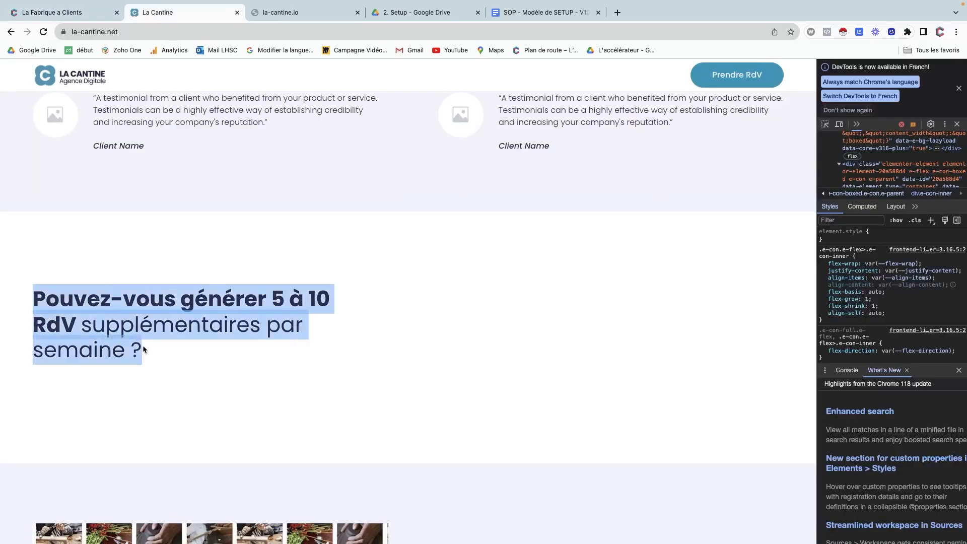
pyautogui.click(80, 12)
pyautogui.tripleClick(152, 479)
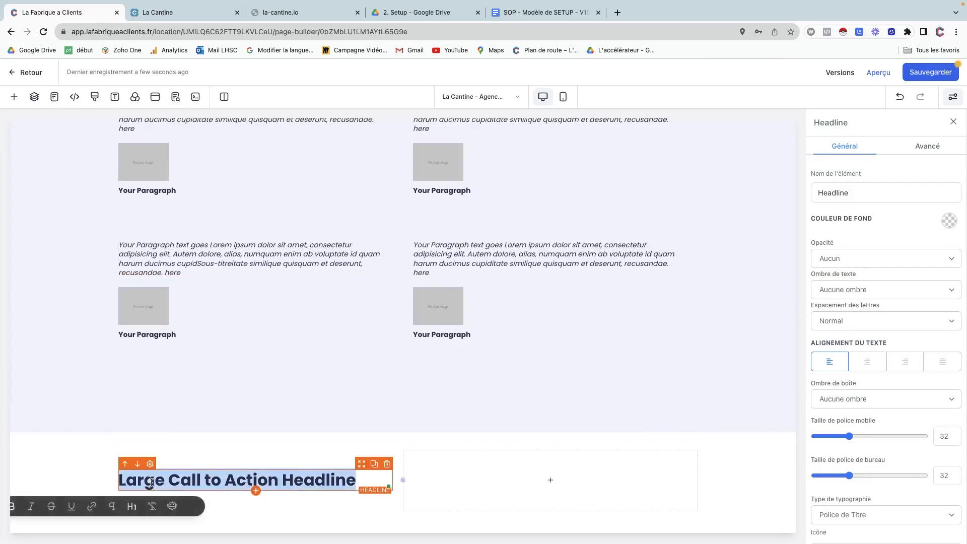
pyautogui.hotkey('ctrl', 'v')
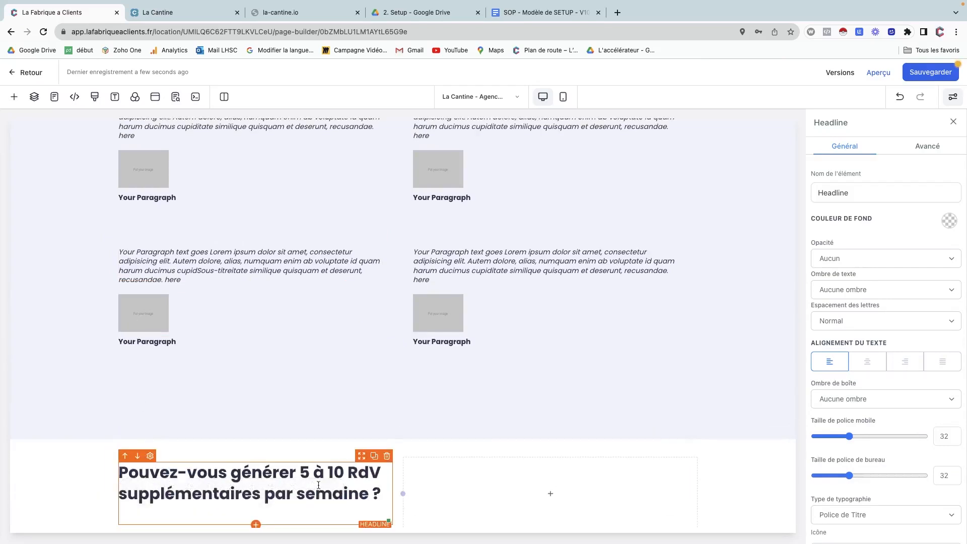
# Unbold the headline's second line, then select the new section.
pyautogui.moveTo(182, 493); pyautogui.dragTo(382, 496)
pyautogui.hotkey('ctrl', 'b')
pyautogui.click(334, 493)
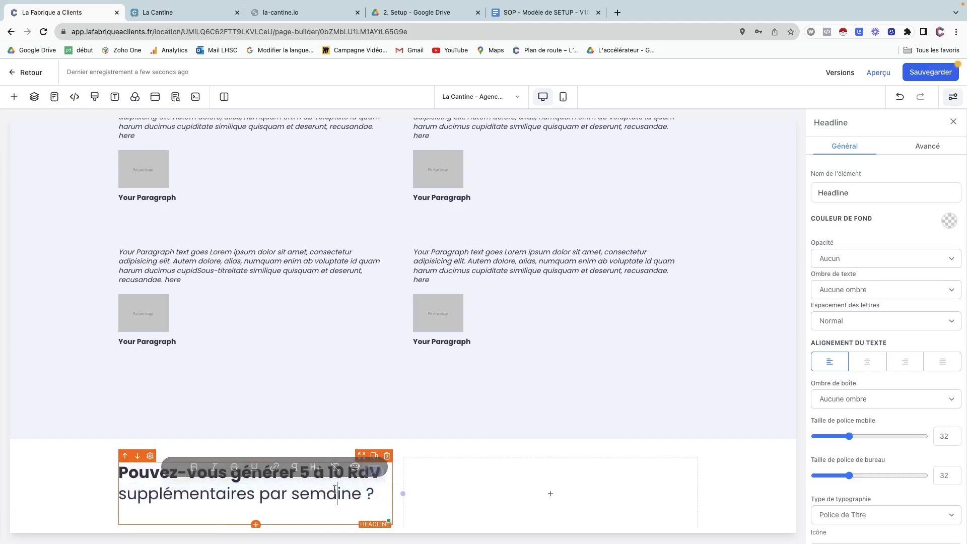
pyautogui.scroll(-1, 333, 494)
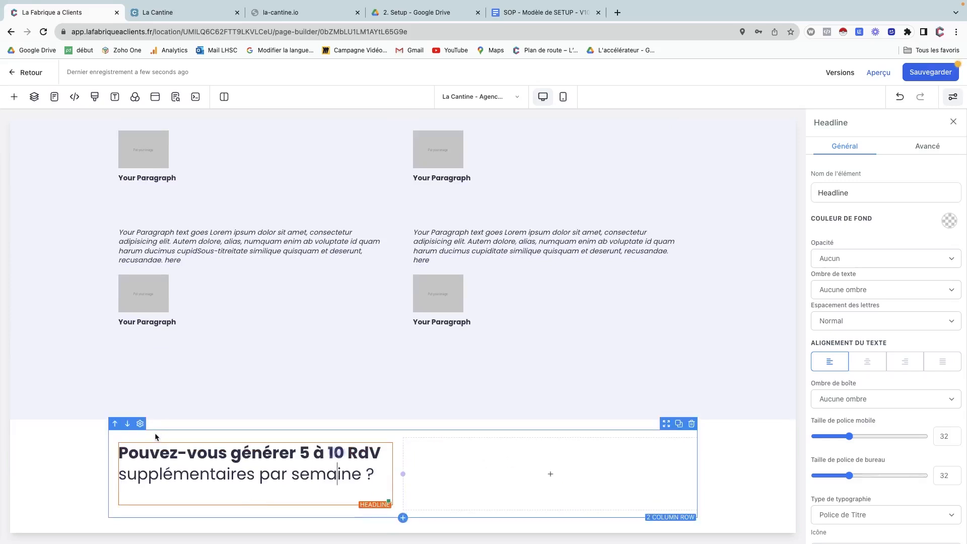
pyautogui.click(87, 432)
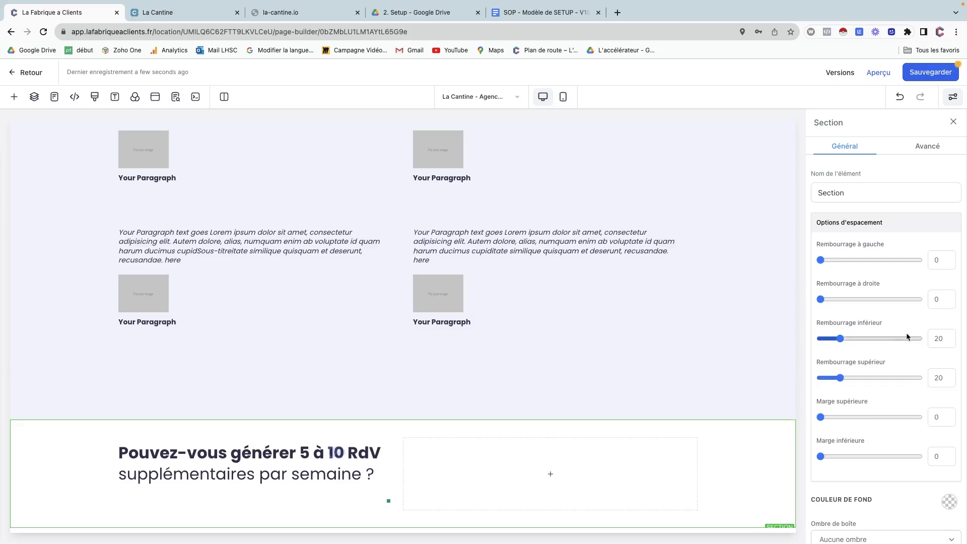
# Set the question-headline section's top and bottom padding to 160.
pyautogui.moveTo(937, 381); pyautogui.dragTo(923, 384)
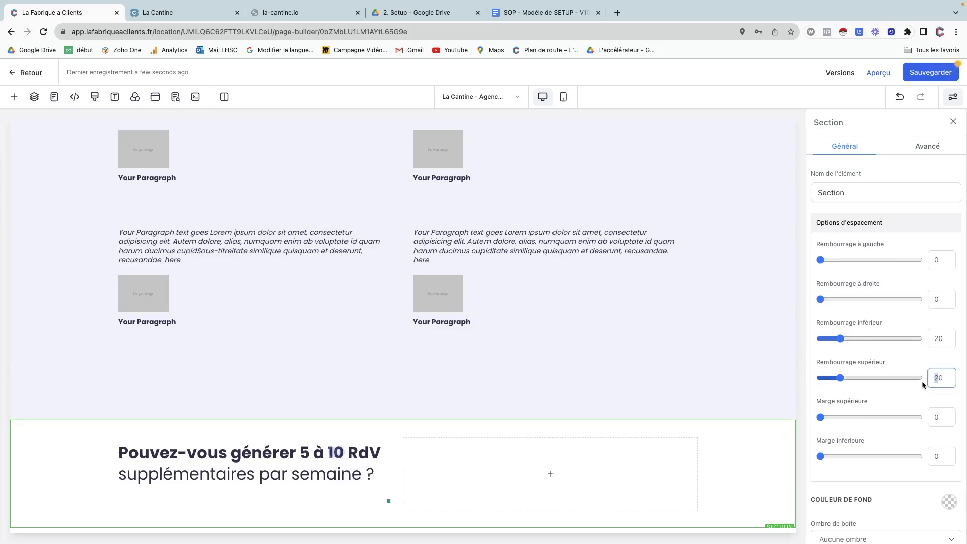
pyautogui.write('16')
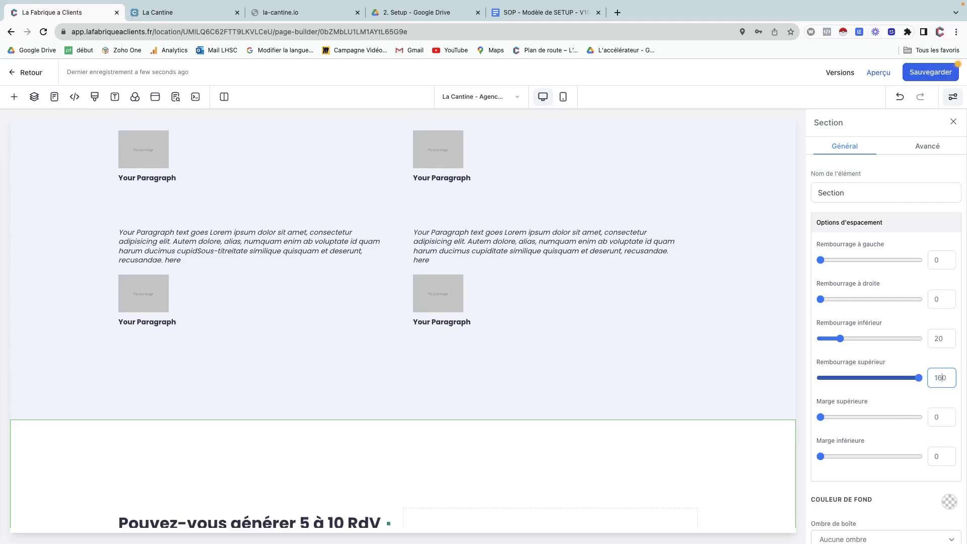
pyautogui.moveTo(938, 339); pyautogui.dragTo(924, 336)
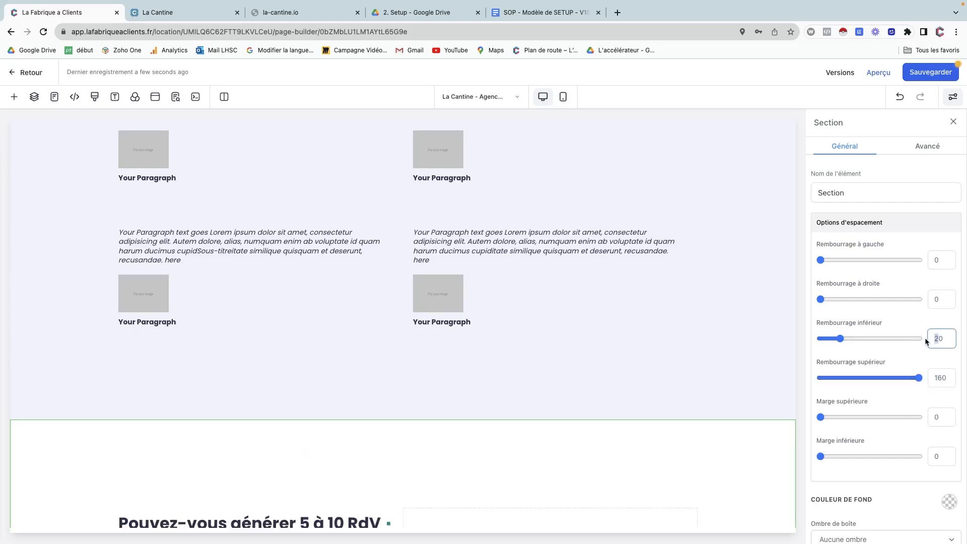
pyautogui.write('16')
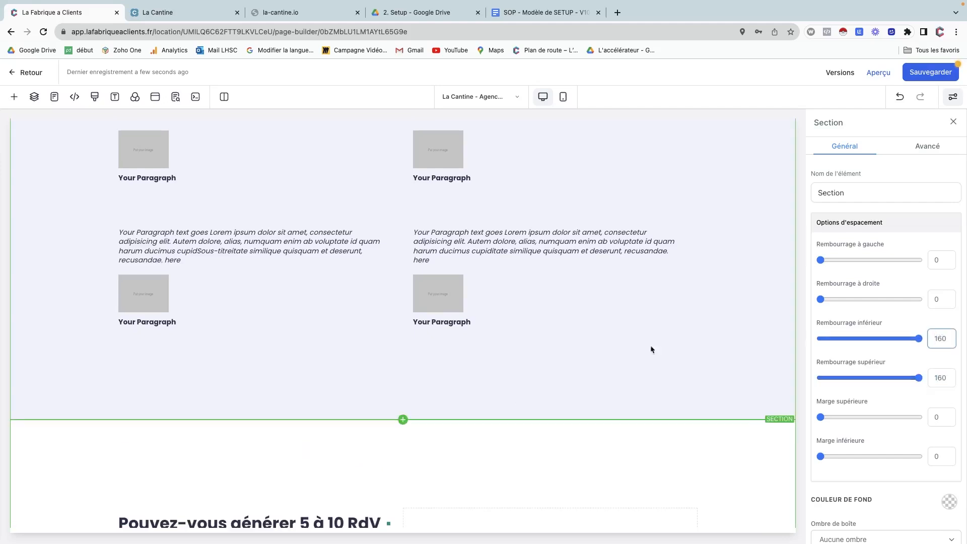
pyautogui.scroll(-3, 510, 395)
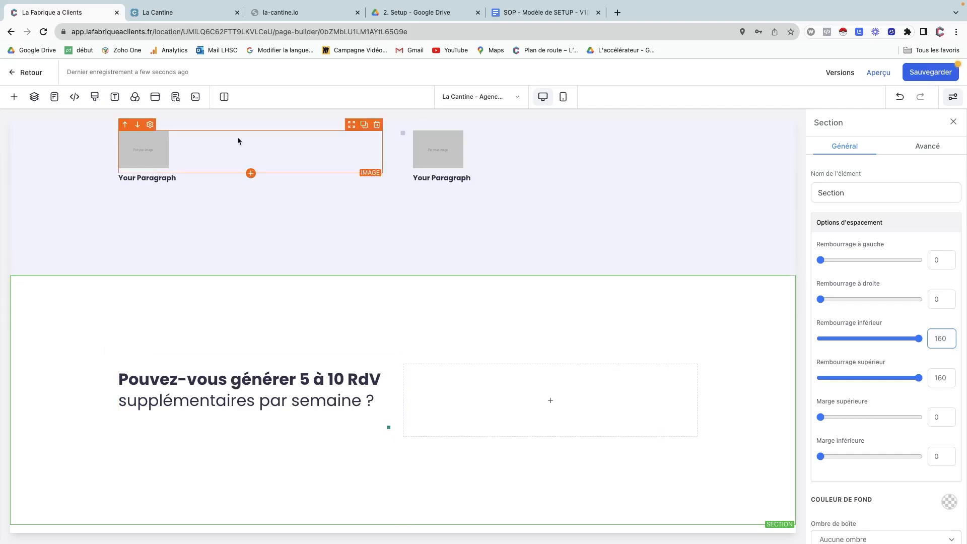
# Check the live site's reference section, then add a full-width section below.
pyautogui.click(182, 15)
pyautogui.scroll(-6, 243, 379)
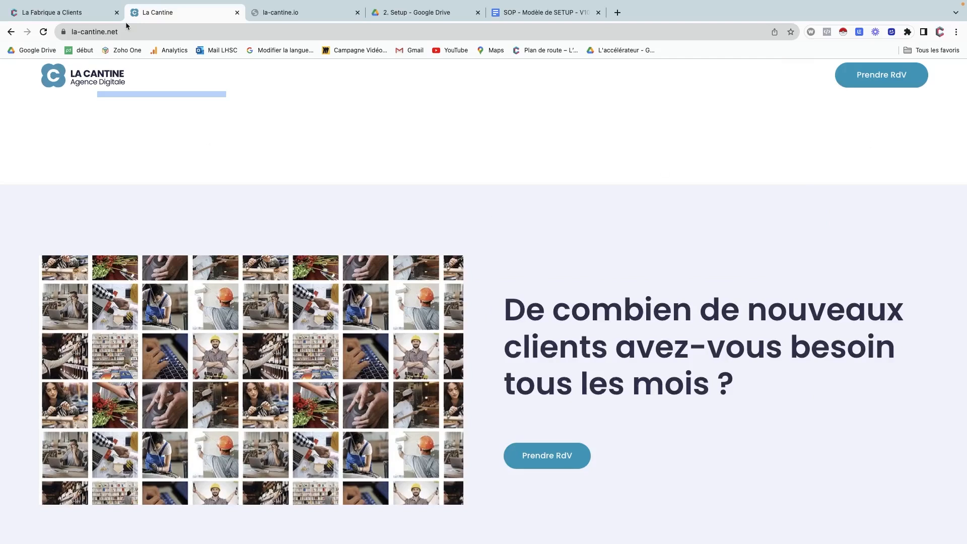
pyautogui.click(91, 15)
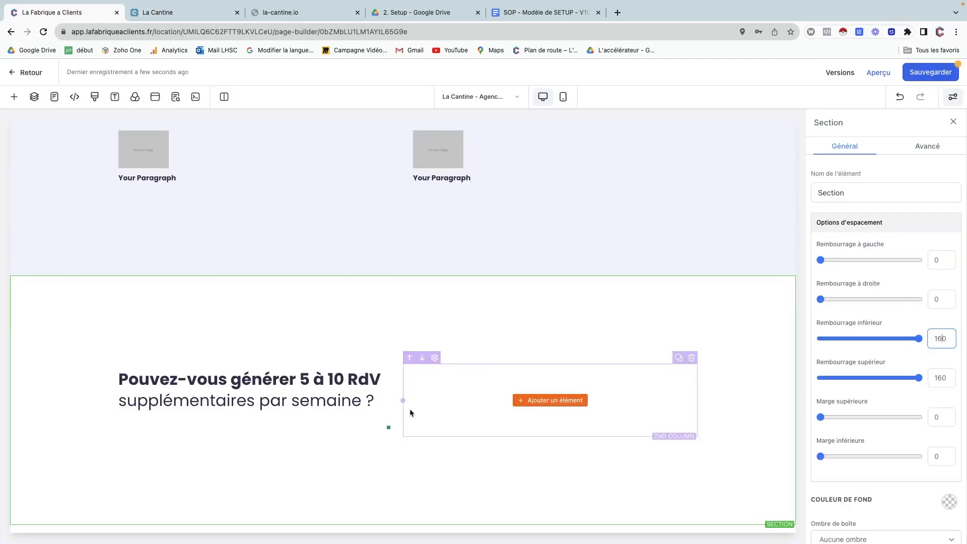
pyautogui.click(403, 525)
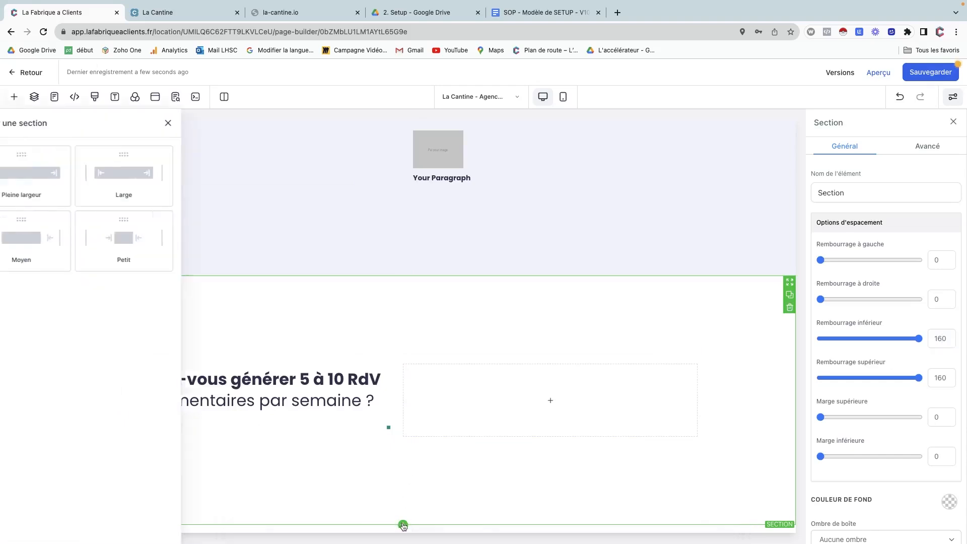
pyautogui.click(162, 188)
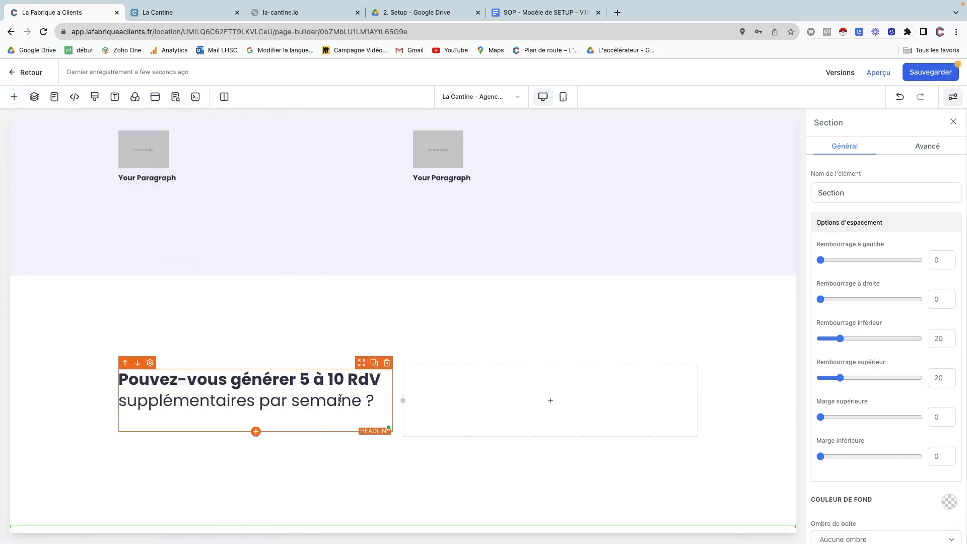
# Add a two-column row and enable 'Permettre aux lignes de prendre toute la largeur'.
pyautogui.scroll(-2, 339, 397)
pyautogui.click(403, 490)
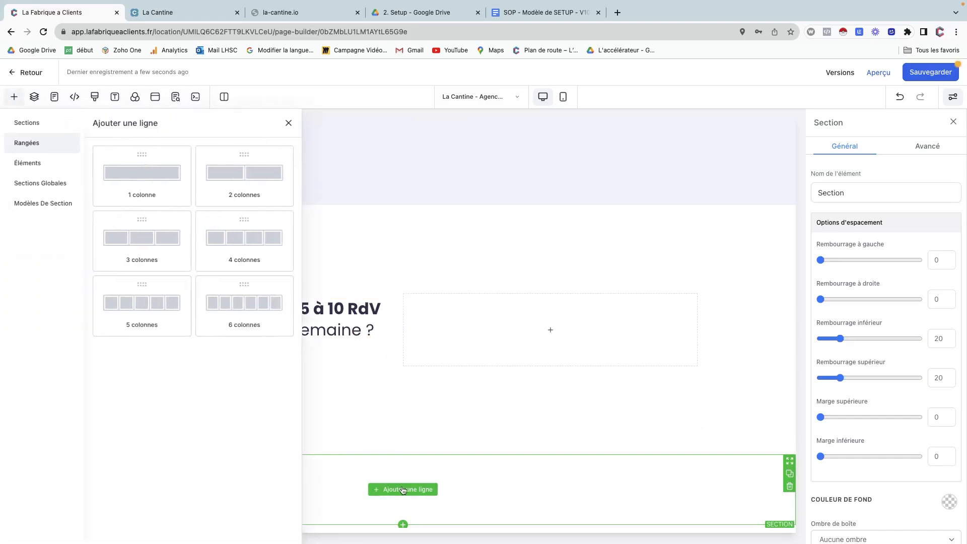
pyautogui.click(240, 176)
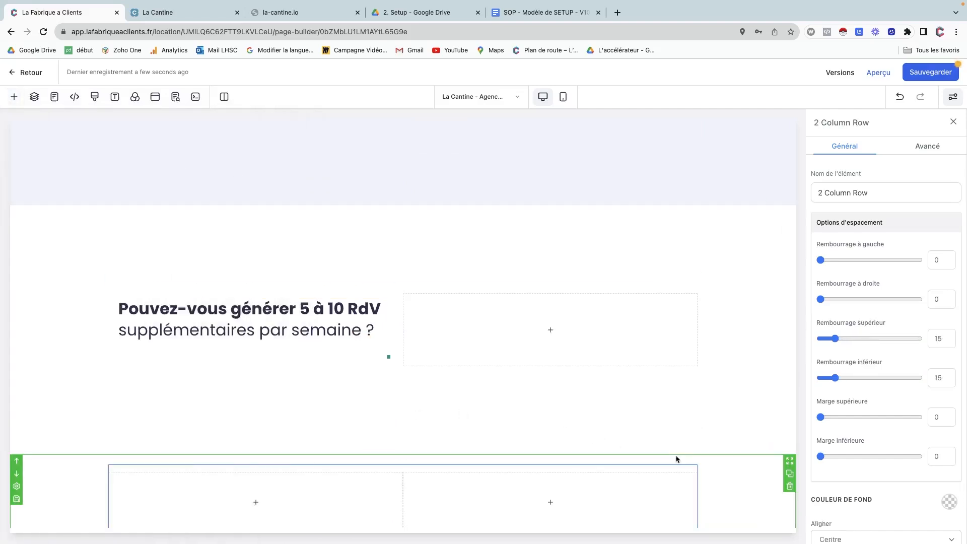
pyautogui.click(727, 466)
pyautogui.scroll(-3, 869, 464)
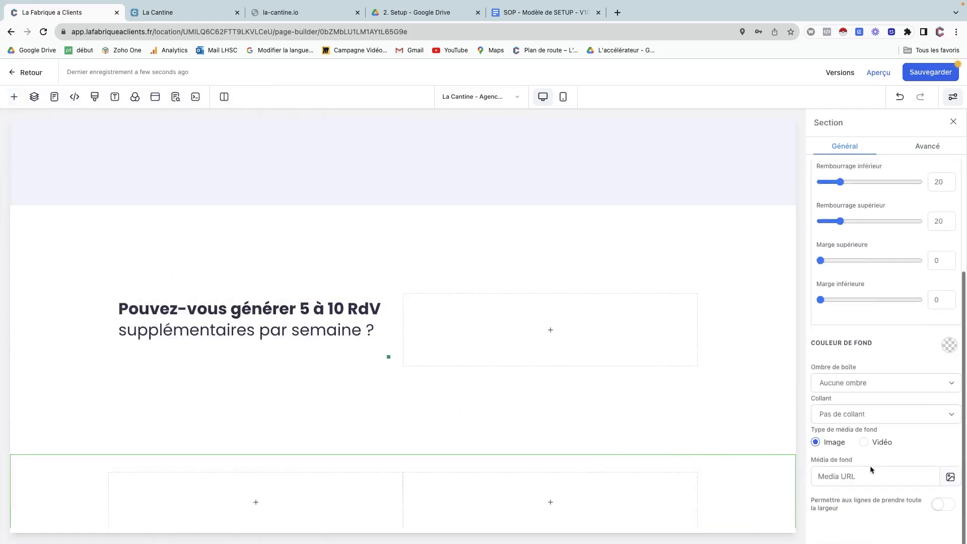
pyautogui.click(935, 509)
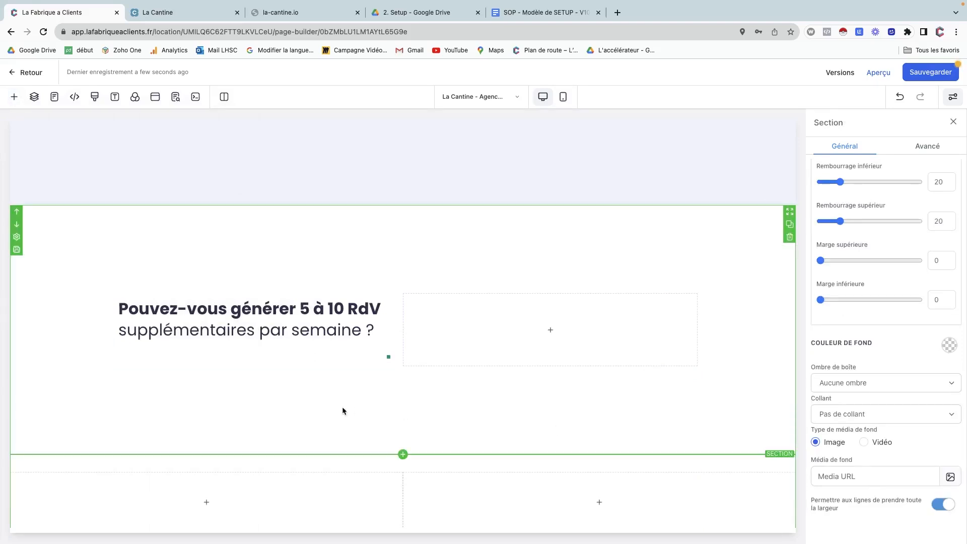
pyautogui.scroll(-1, 342, 410)
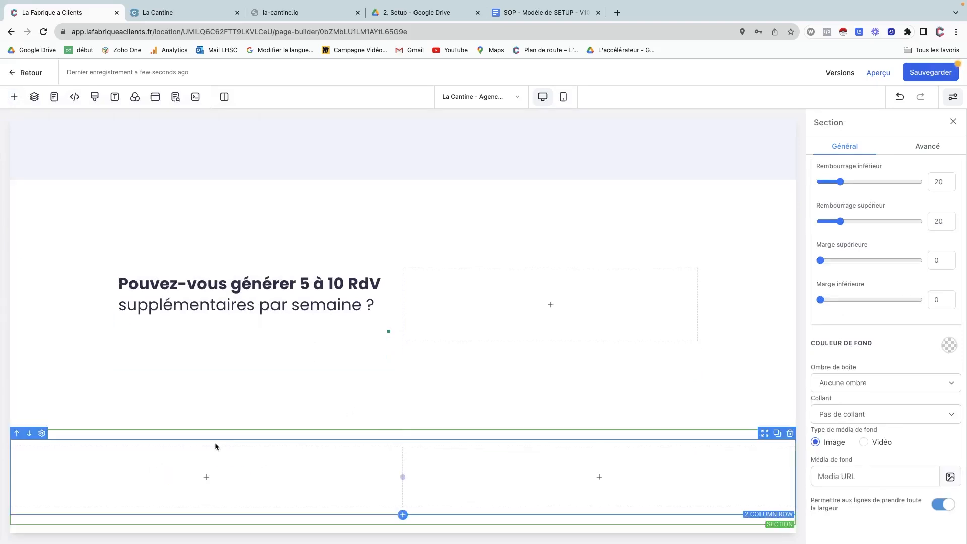
# Upload fond-srservices.webp to Mes médias and set it as the first column's background.
pyautogui.click(42, 445)
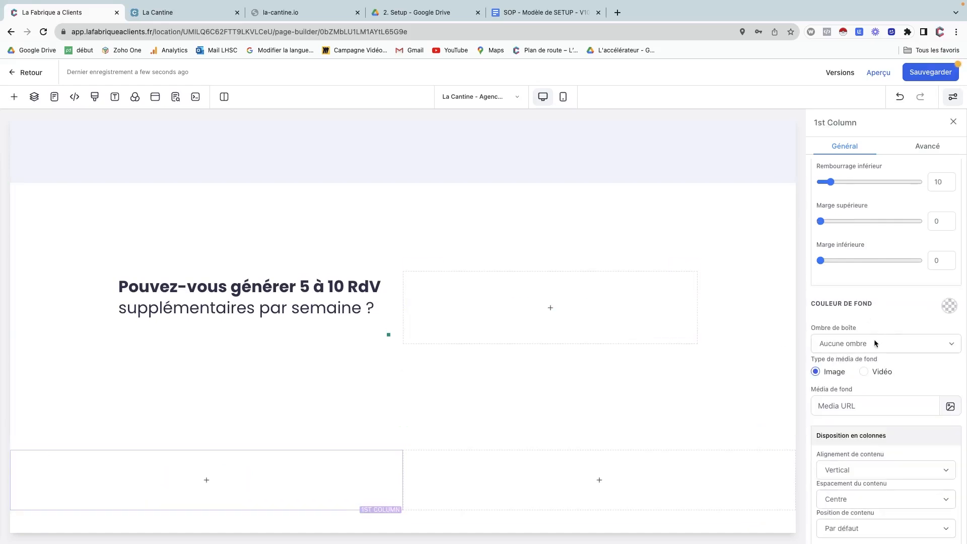
pyautogui.click(950, 407)
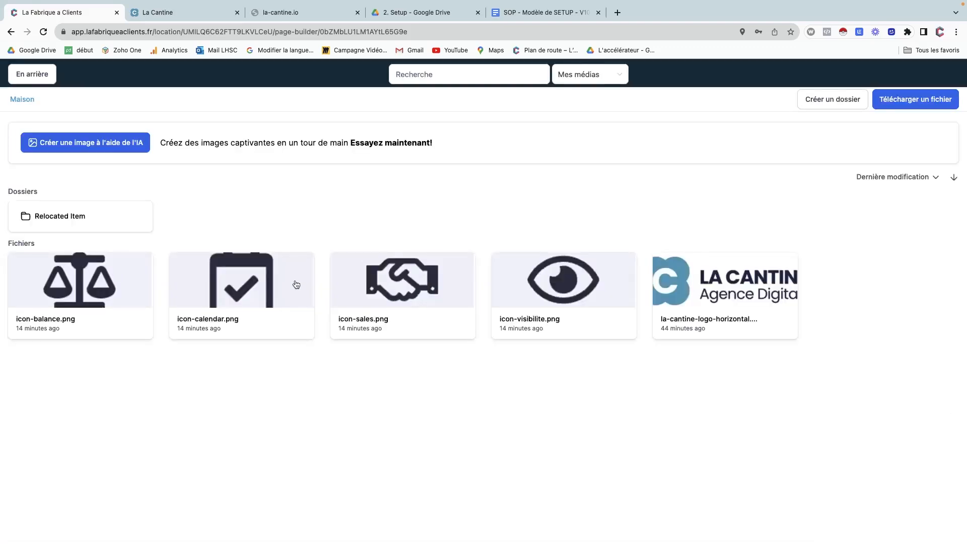
pyautogui.hotkey('ctrl', 'Left')
pyautogui.moveTo(284, 146); pyautogui.dragTo(552, 358)
pyautogui.hotkey('ctrl', 'Right')
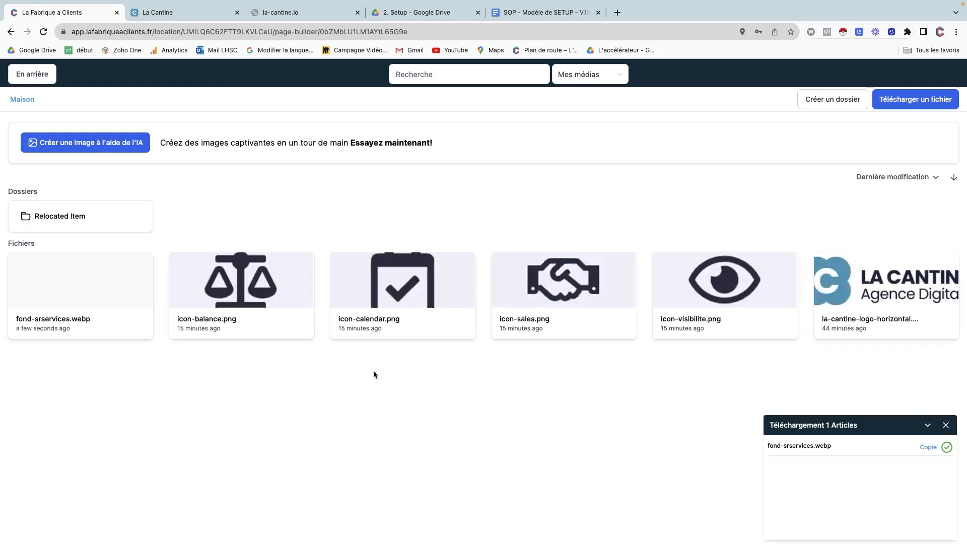
pyautogui.click(66, 280)
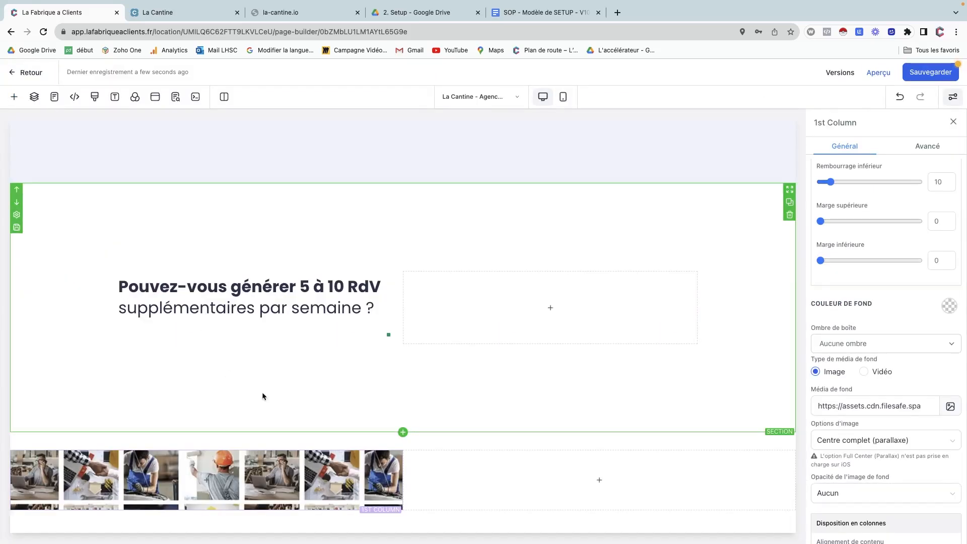
pyautogui.click(458, 436)
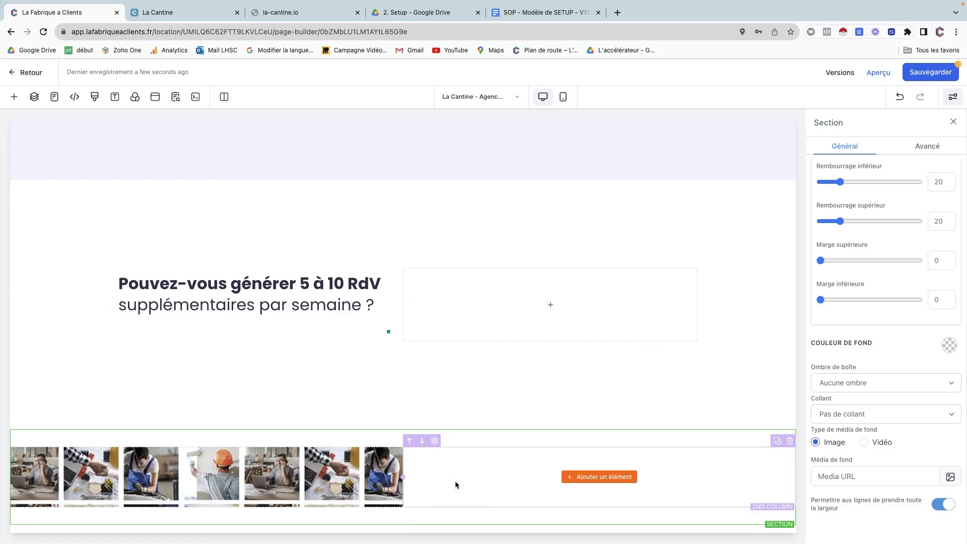
# Add a Titre element to the row's second column.
pyautogui.click(194, 15)
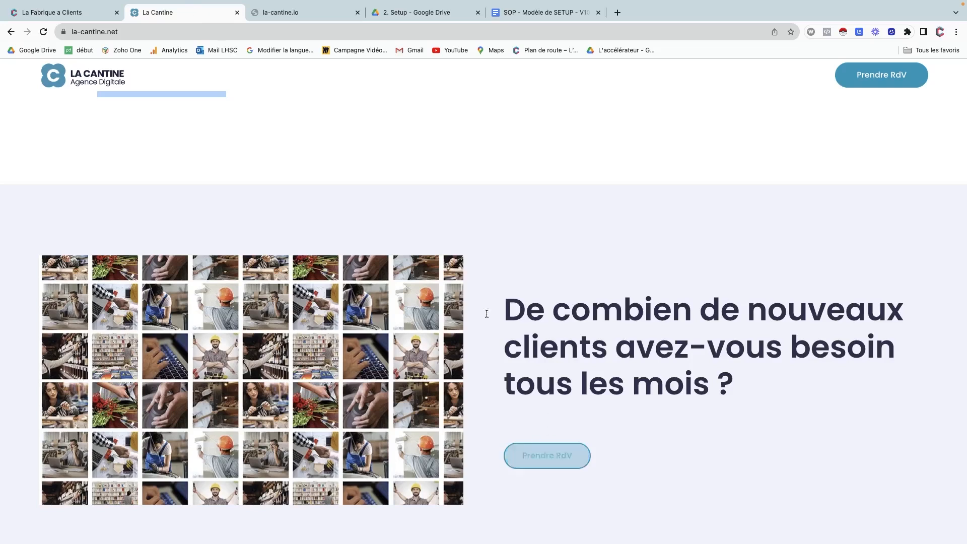
pyautogui.click(84, 13)
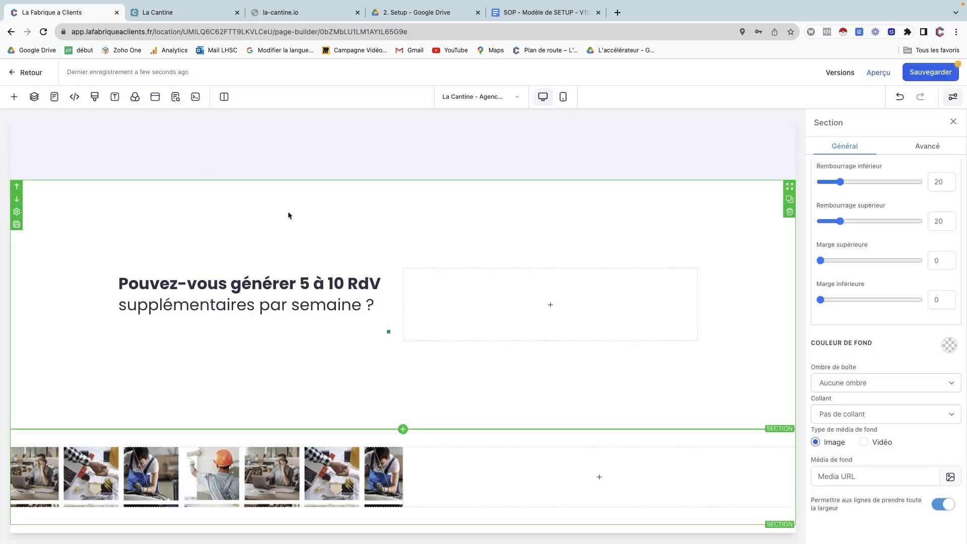
pyautogui.click(607, 478)
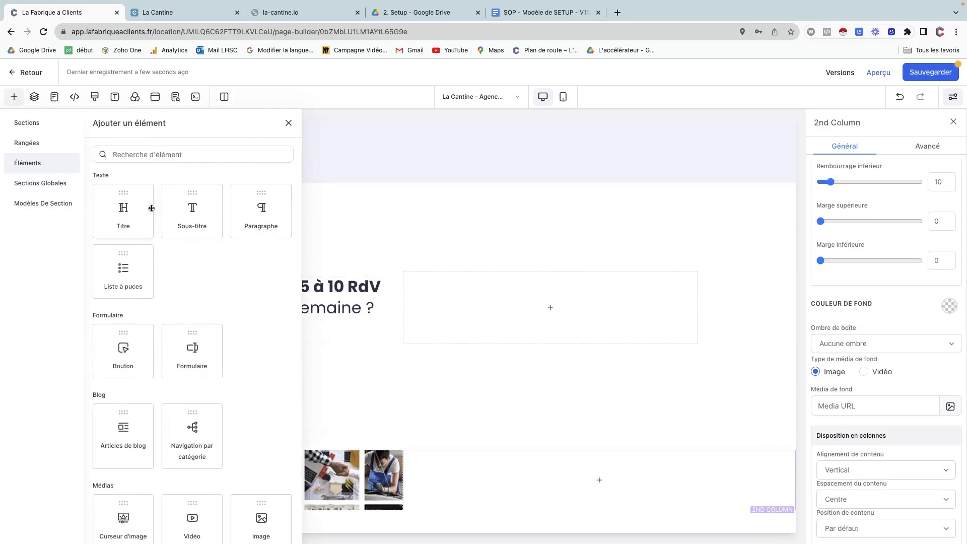
pyautogui.click(128, 206)
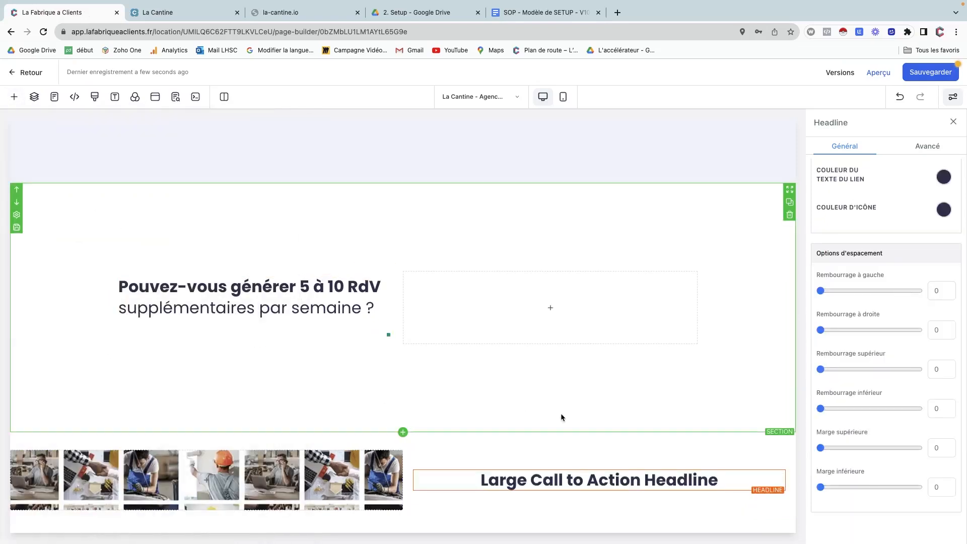
# Replace the placeholder with 'De combien de nouveaux clients avez-vous besoin tous les mois ?'.
pyautogui.click(179, 11)
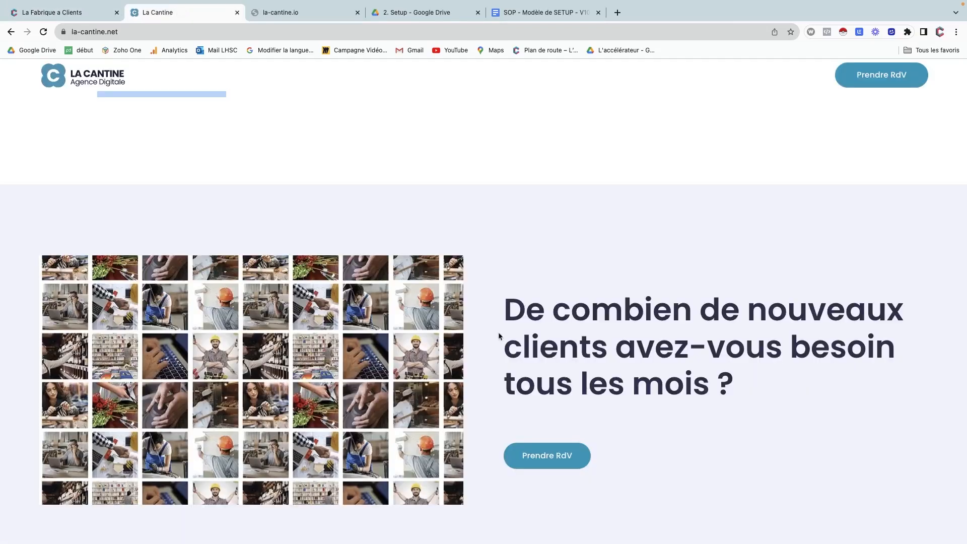
pyautogui.moveTo(514, 308); pyautogui.dragTo(738, 392)
pyautogui.hotkey('ctrl', 'c')
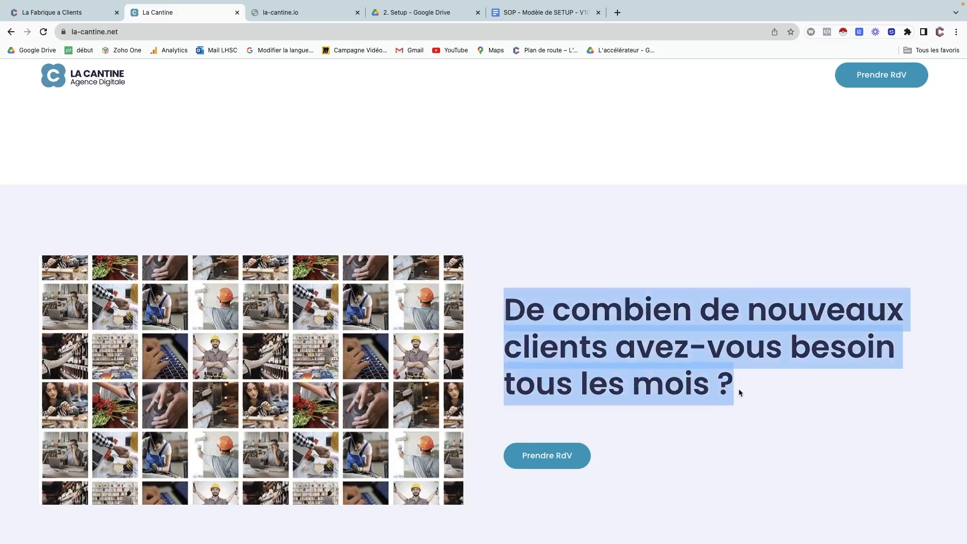
pyautogui.click(51, 12)
pyautogui.click(514, 473)
pyautogui.doubleClick(509, 481)
pyautogui.tripleClick(509, 481)
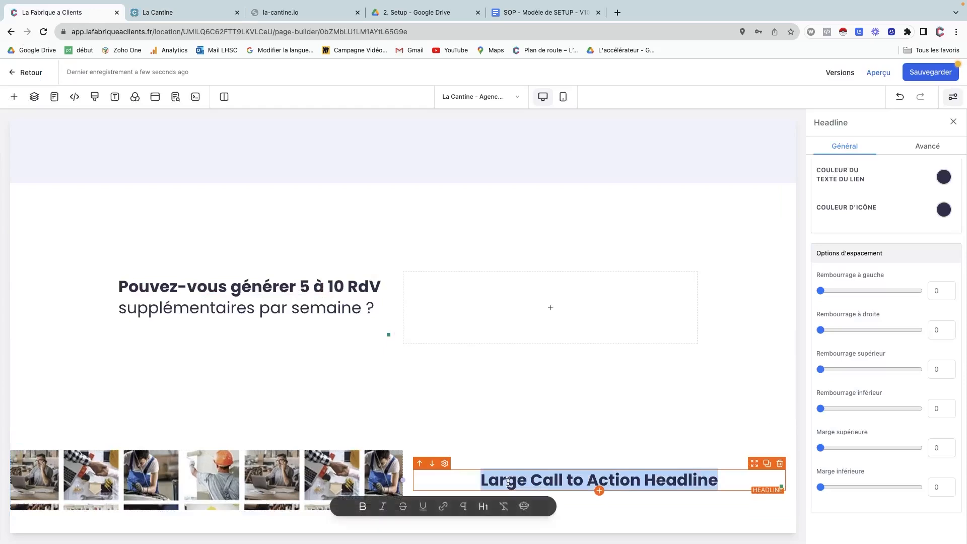
pyautogui.hotkey('ctrl', 'v')
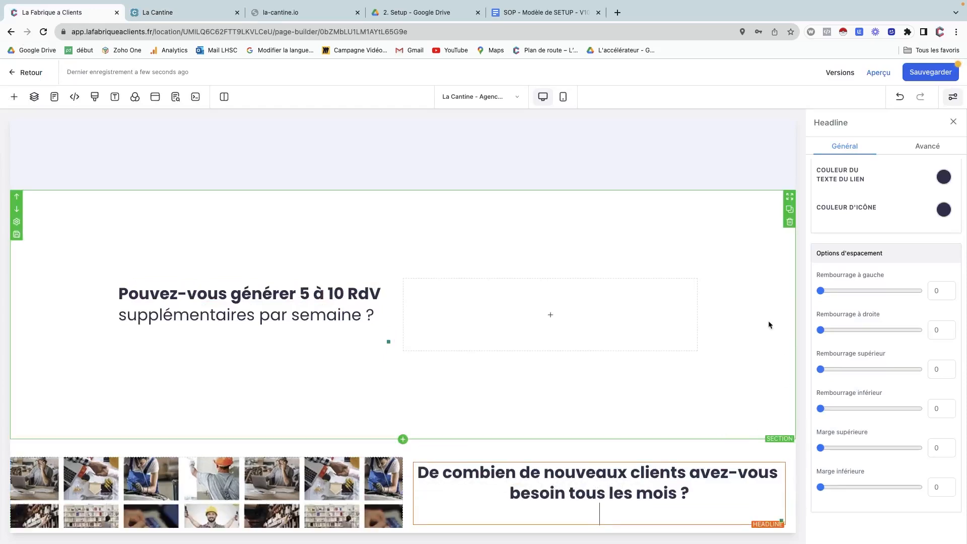
pyautogui.scroll(10, 842, 215)
# Left-align the headline and give its column a left padding of 80.
pyautogui.click(829, 361)
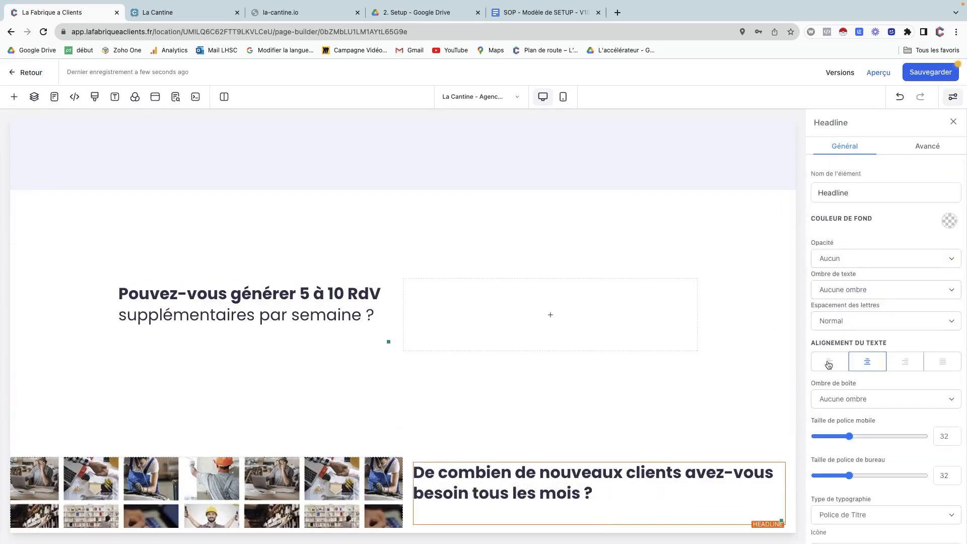
pyautogui.click(463, 458)
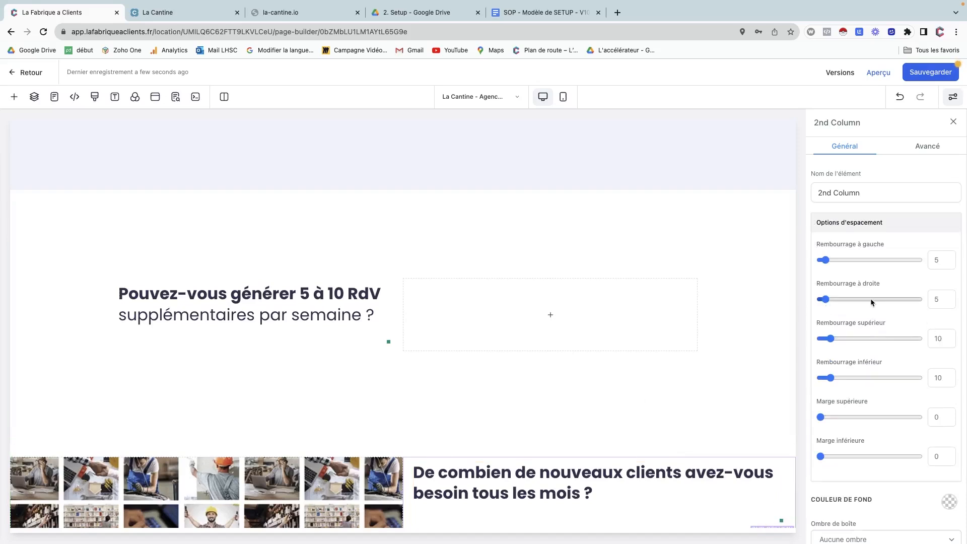
pyautogui.doubleClick(937, 260)
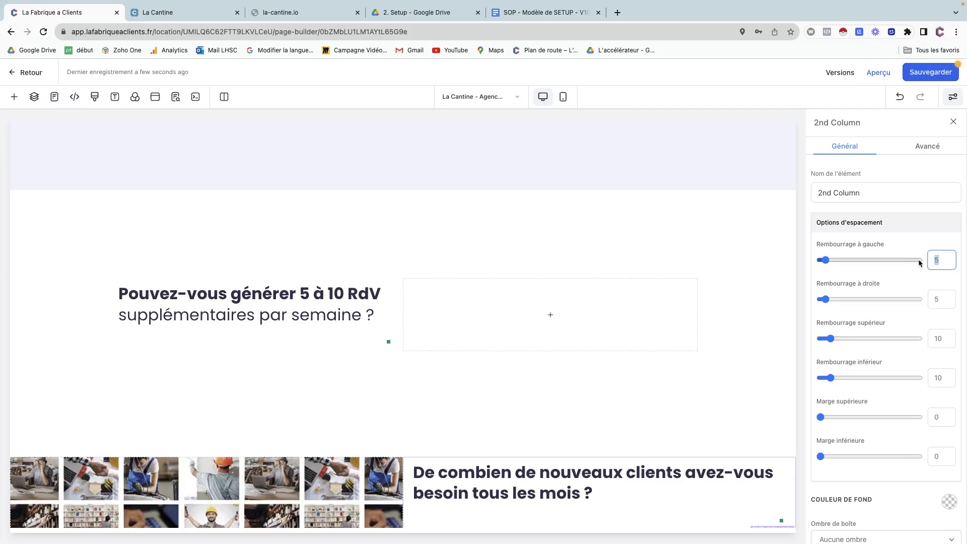
pyautogui.write('80')
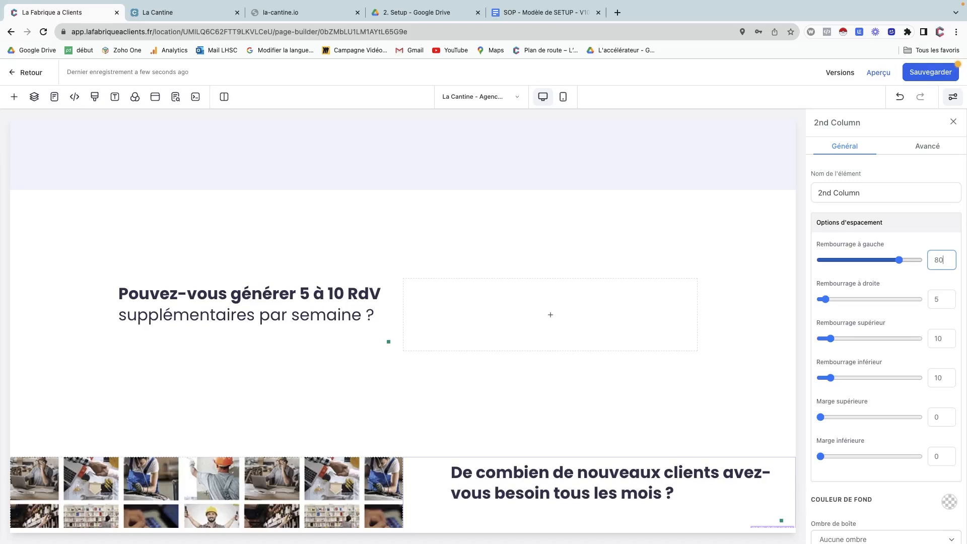
# Increase the headline's desktop text size.
pyautogui.click(664, 483)
pyautogui.scroll(-3, 863, 433)
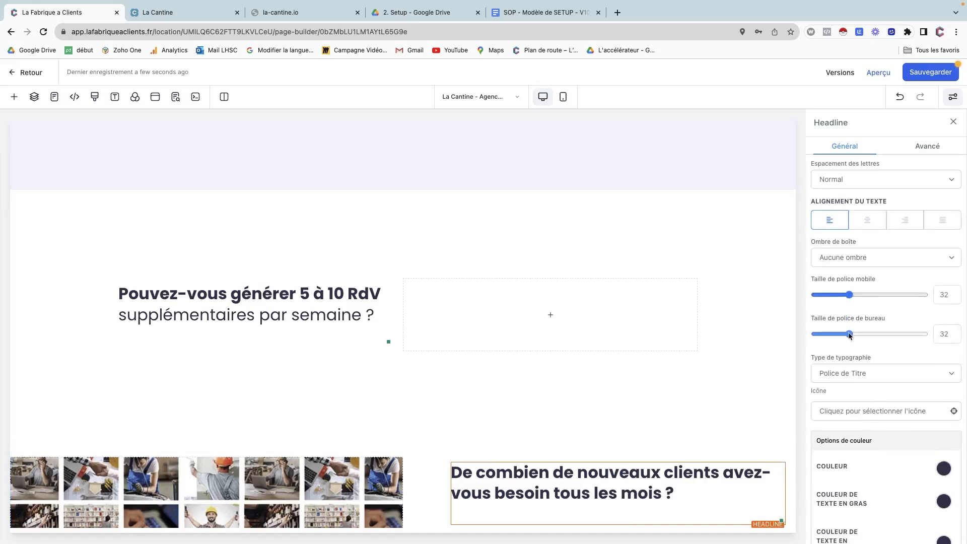
pyautogui.moveTo(849, 334); pyautogui.dragTo(866, 334)
pyautogui.scroll(-2, 723, 370)
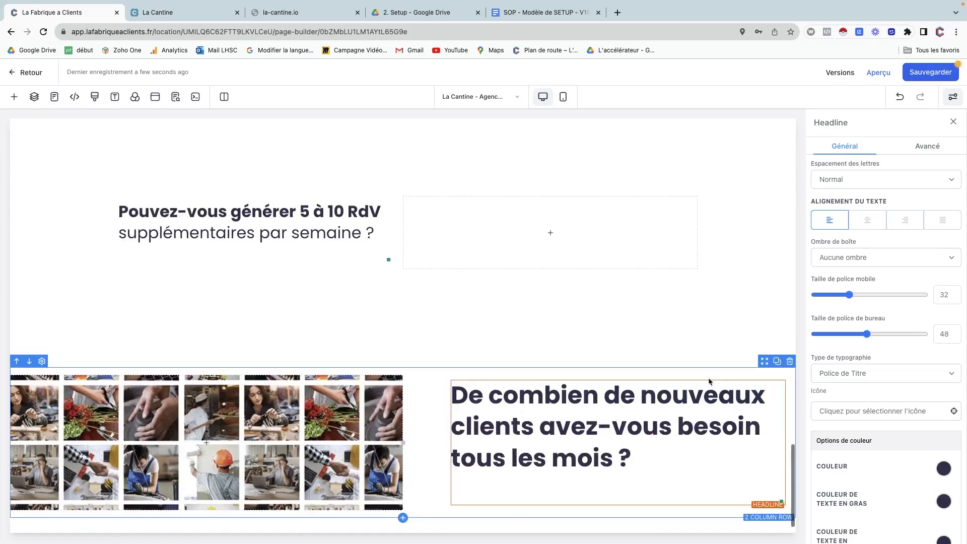
# Set the headline column's Rembourrage supérieur and inférieur to 160.
pyautogui.click(503, 376)
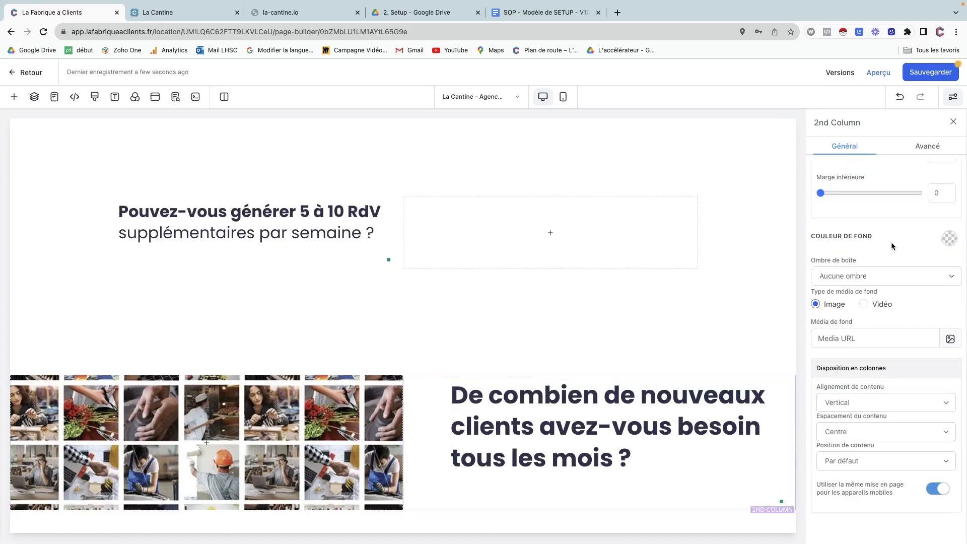
pyautogui.scroll(5, 890, 242)
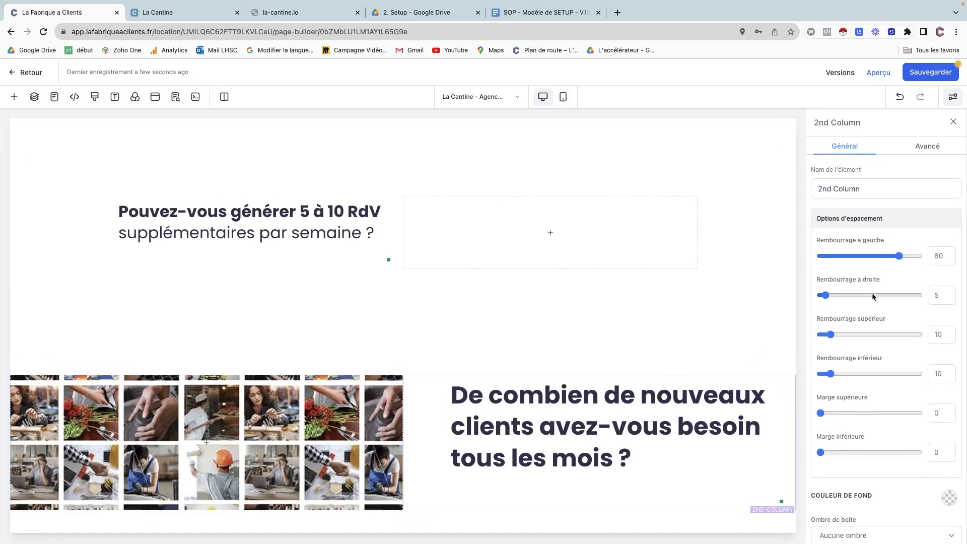
pyautogui.click(934, 338)
pyautogui.write('6')
pyautogui.scroll(-2, 702, 406)
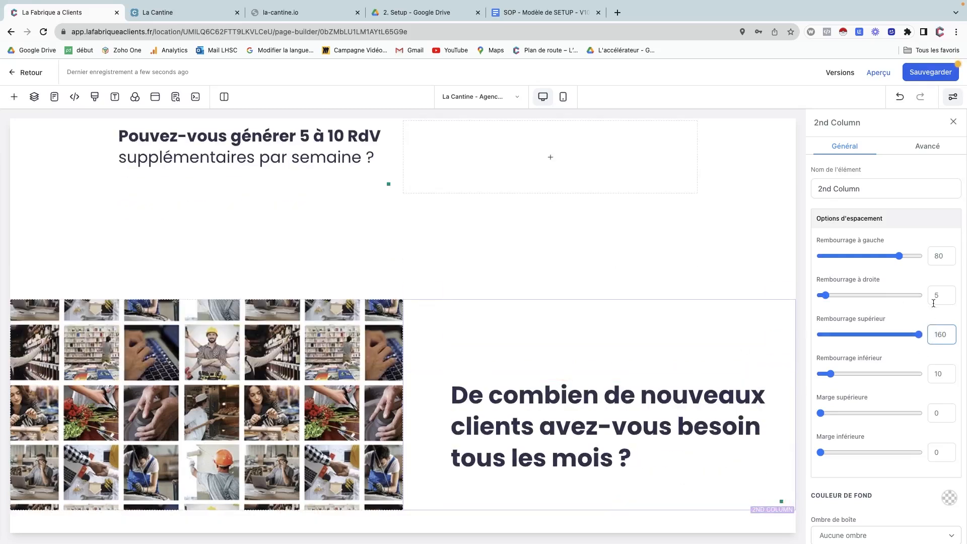
pyautogui.click(934, 373)
pyautogui.write('6')
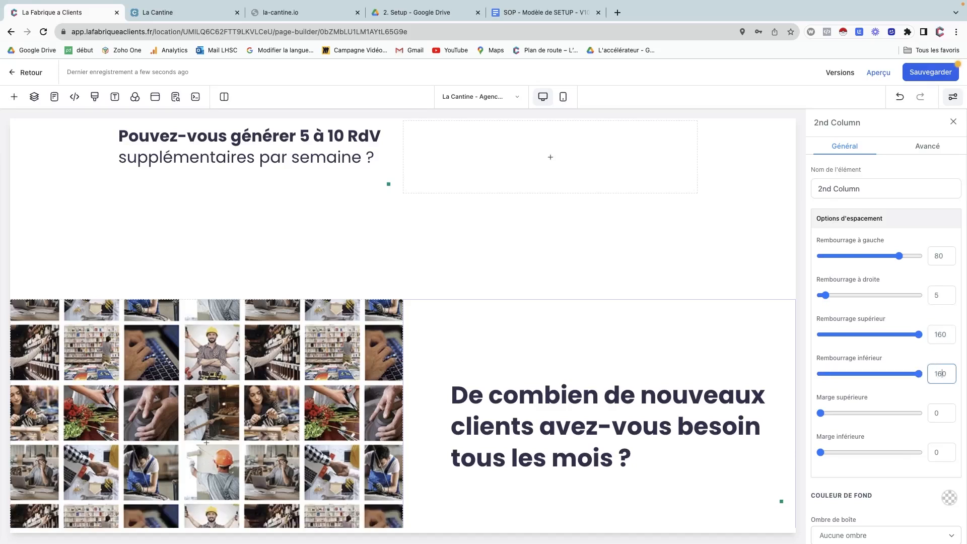
pyautogui.scroll(-2, 552, 449)
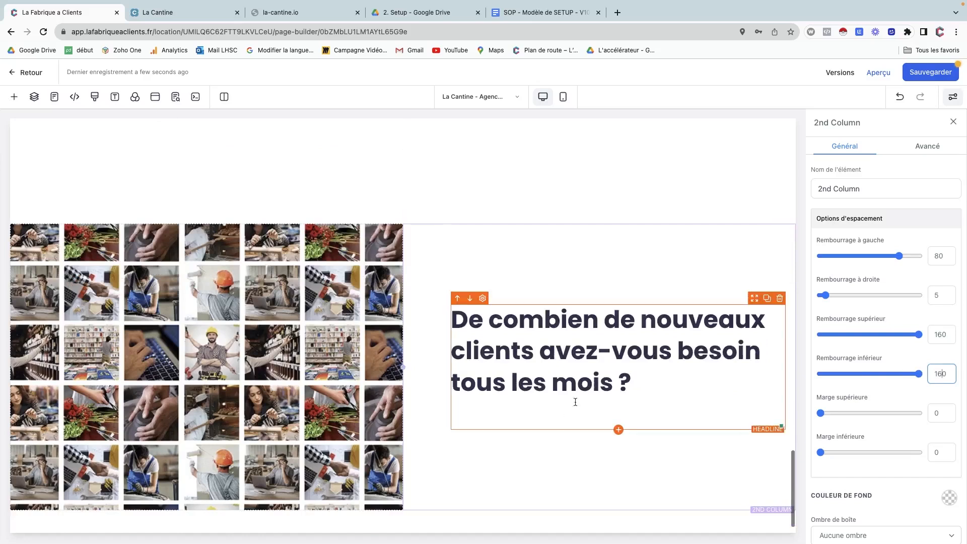
pyautogui.scroll(15, 601, 286)
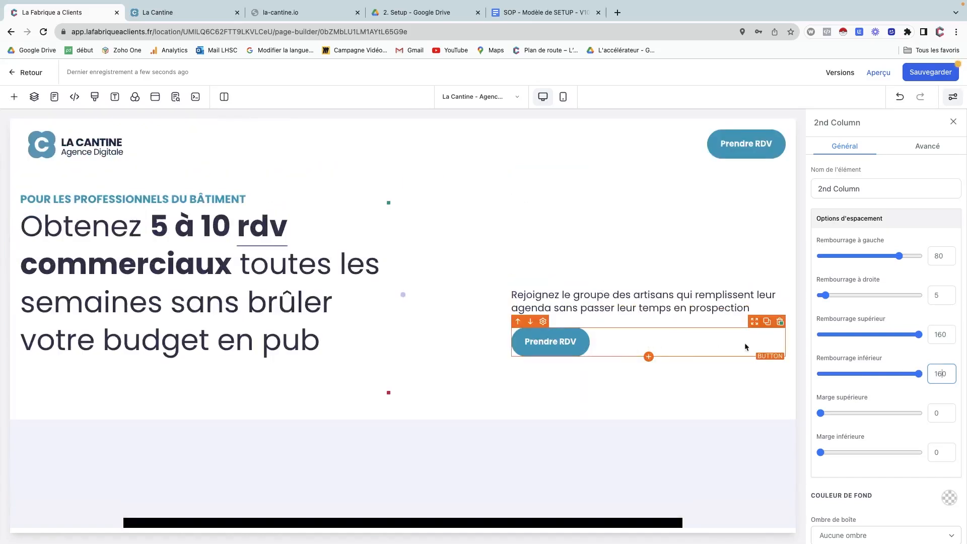
# Duplicate the hero's Prendre RDV button, save the page, and select the copy in Couches.
pyautogui.click(766, 321)
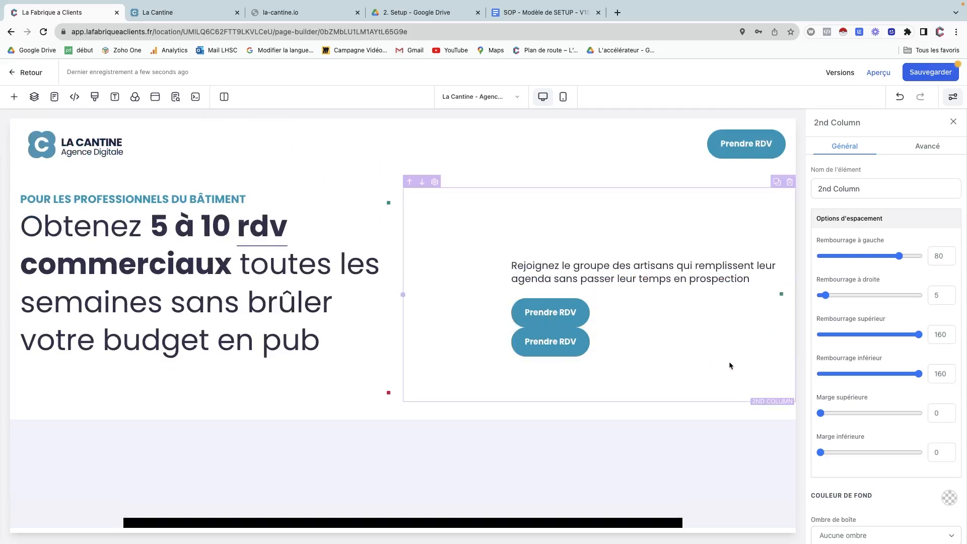
pyautogui.moveTo(753, 327); pyautogui.dragTo(768, 343)
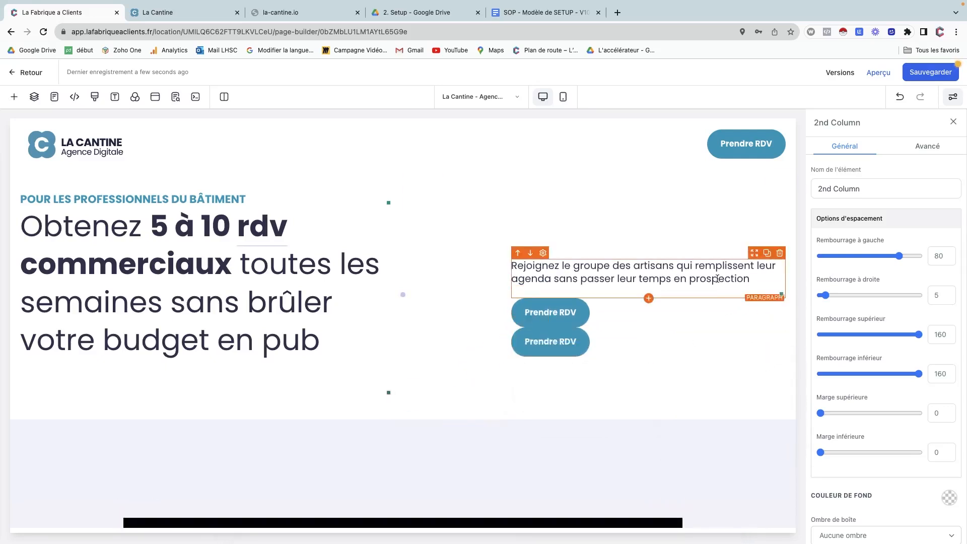
pyautogui.click(915, 73)
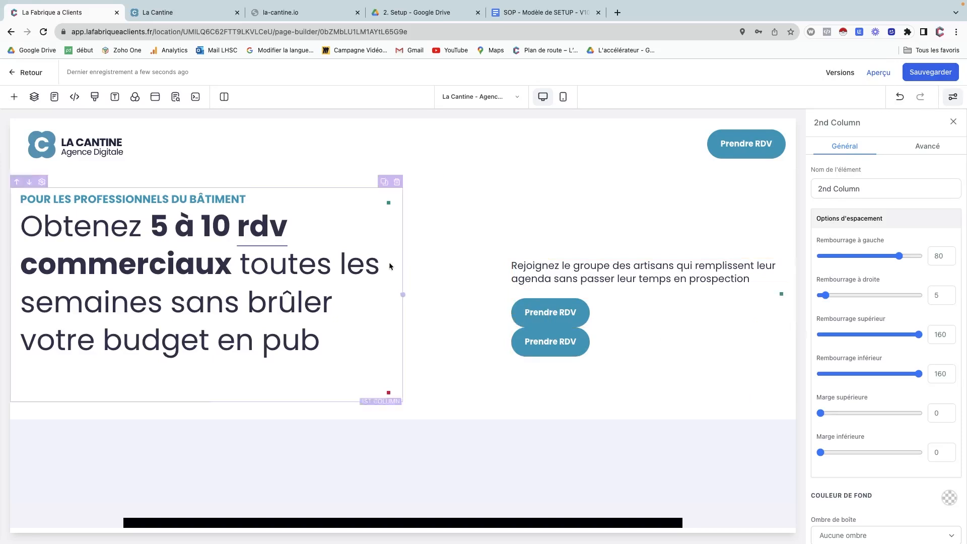
pyautogui.click(34, 97)
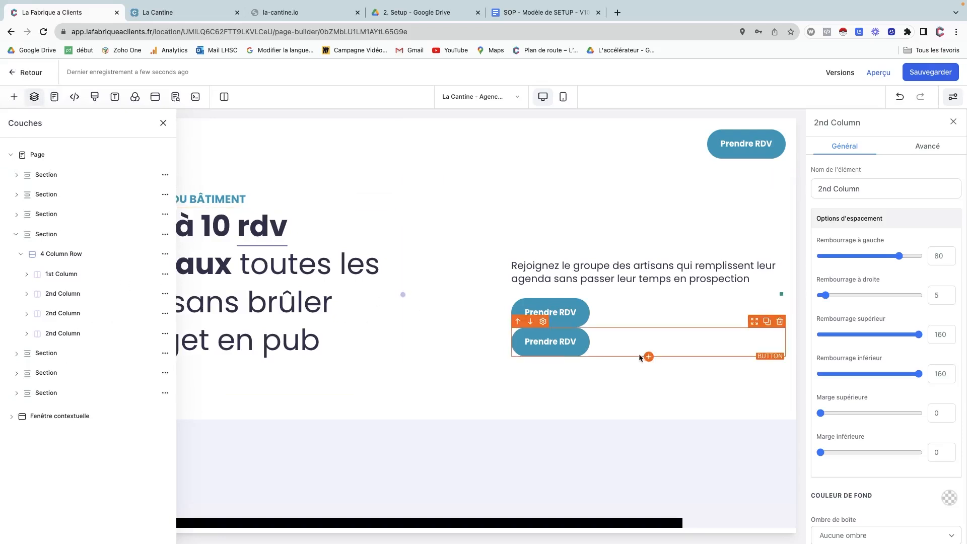
pyautogui.click(629, 338)
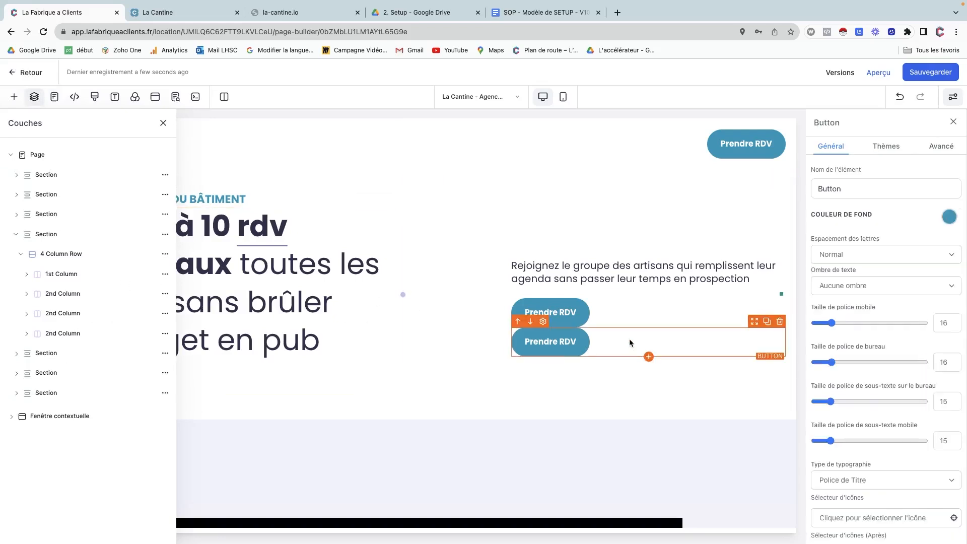
# In Couches, move the copied button under the last section's 2nd Column Headline.
pyautogui.click(16, 194)
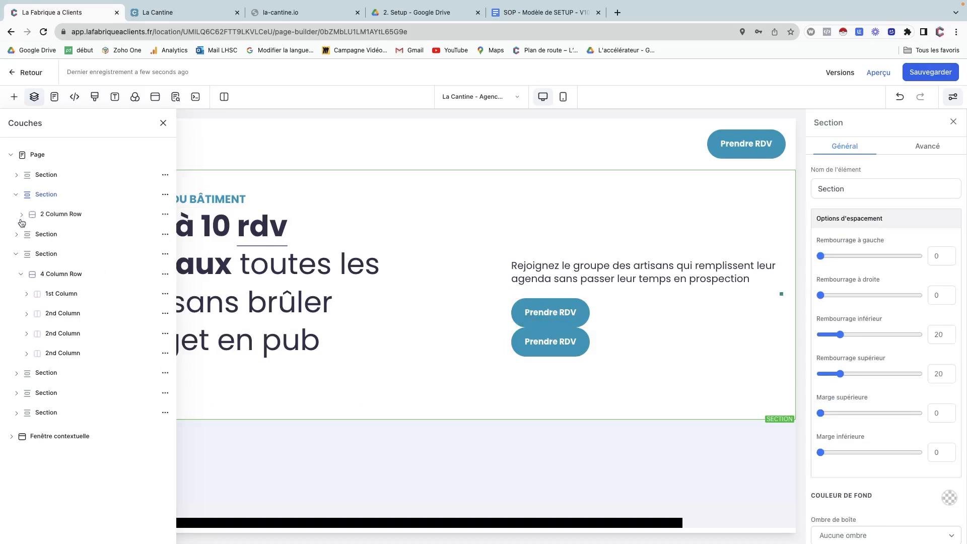
pyautogui.click(21, 215)
pyautogui.click(27, 255)
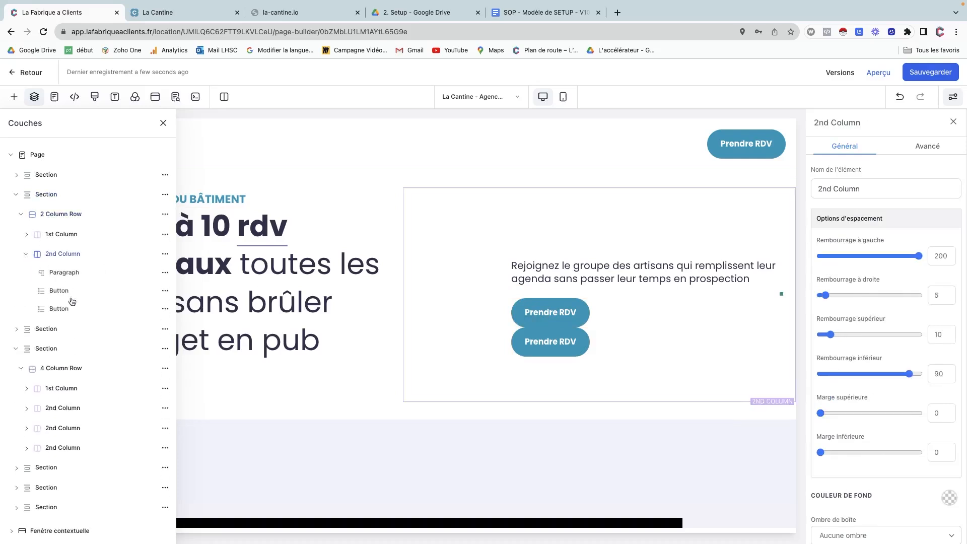
pyautogui.click(91, 314)
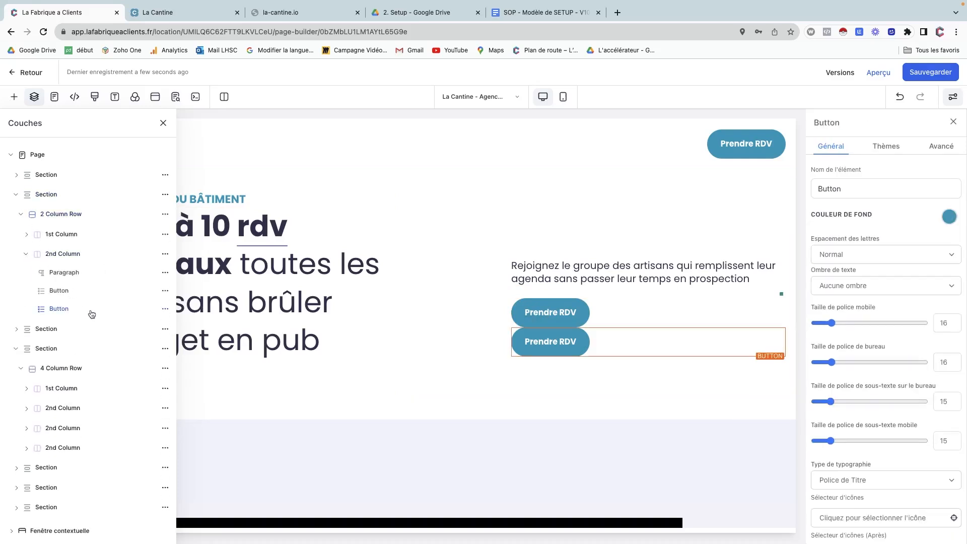
pyautogui.scroll(-1, 79, 391)
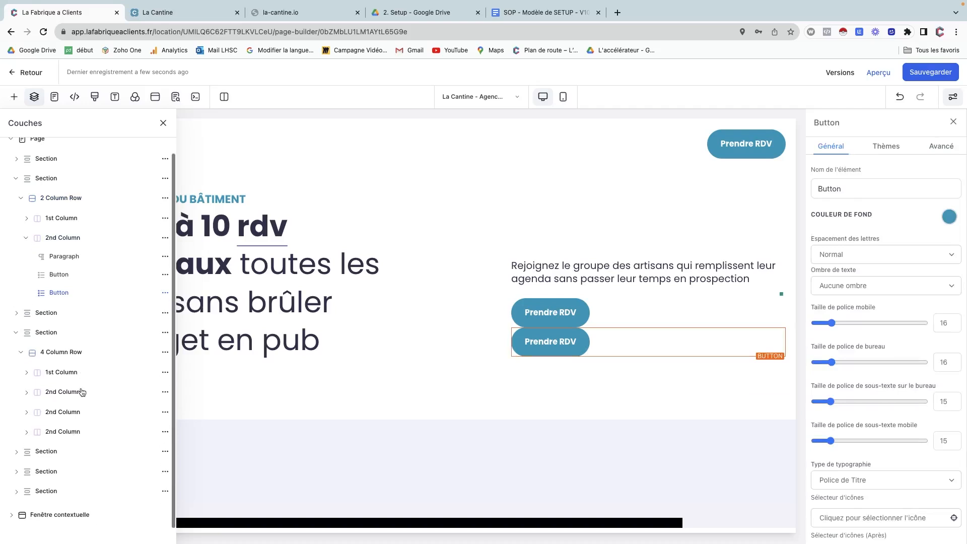
pyautogui.click(14, 490)
pyautogui.click(20, 508)
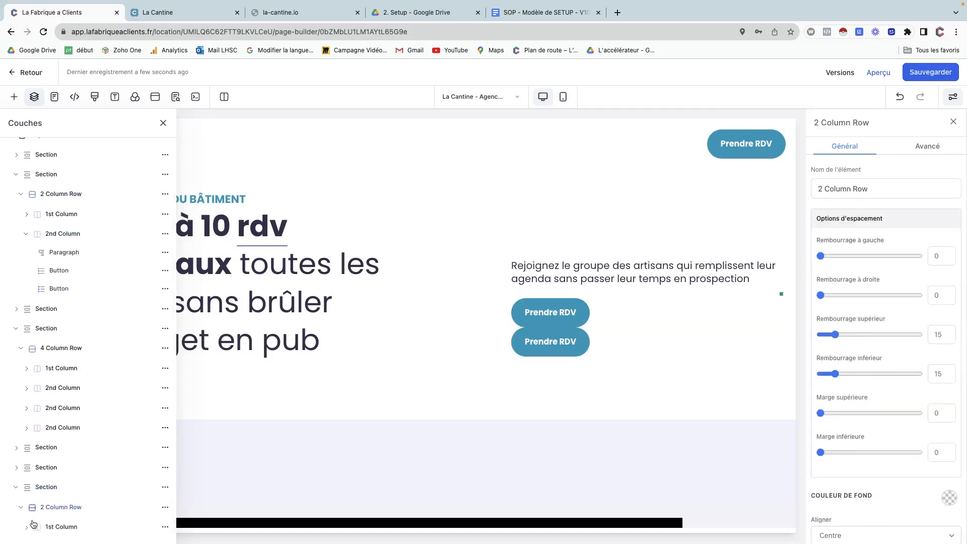
pyautogui.scroll(-3, 33, 524)
pyautogui.click(26, 488)
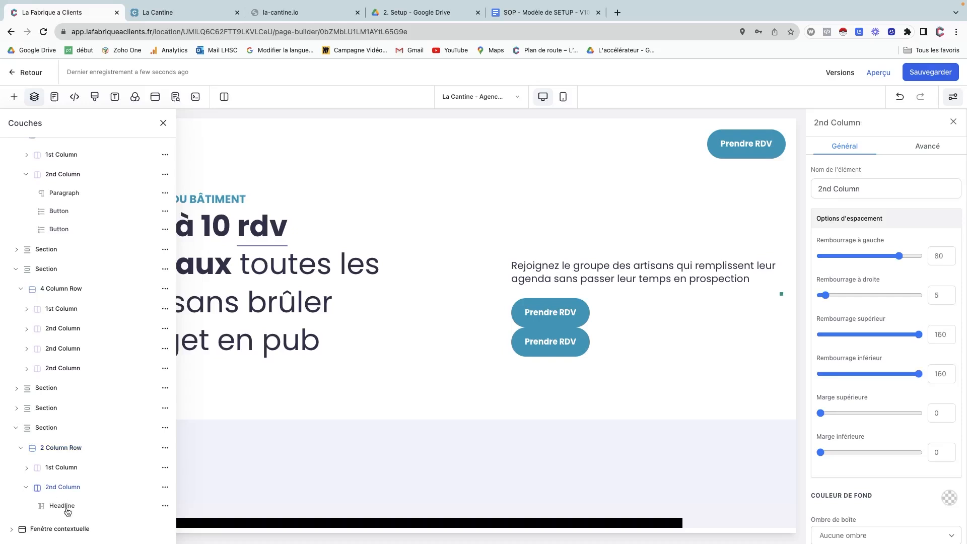
pyautogui.scroll(4, 81, 328)
pyautogui.scroll(-2, 80, 327)
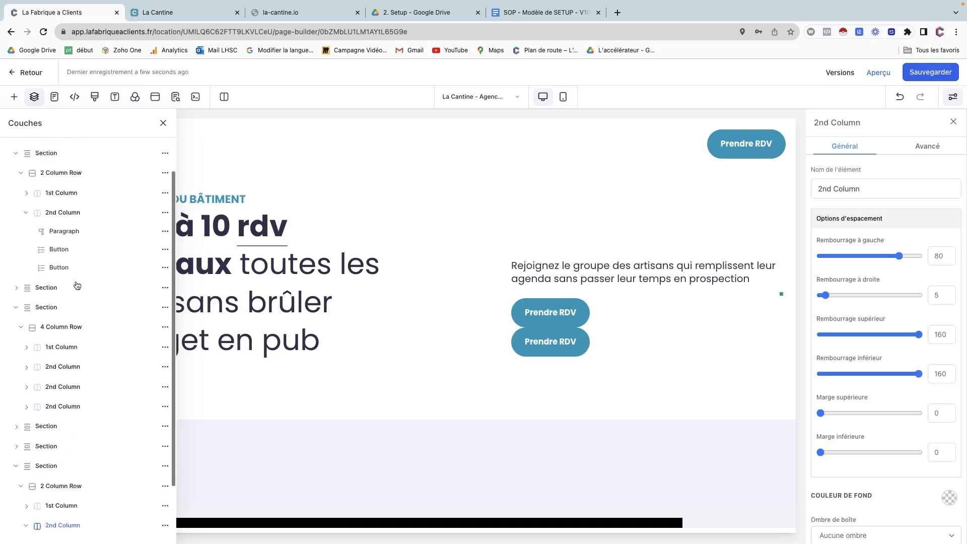
pyautogui.moveTo(74, 270); pyautogui.dragTo(76, 487)
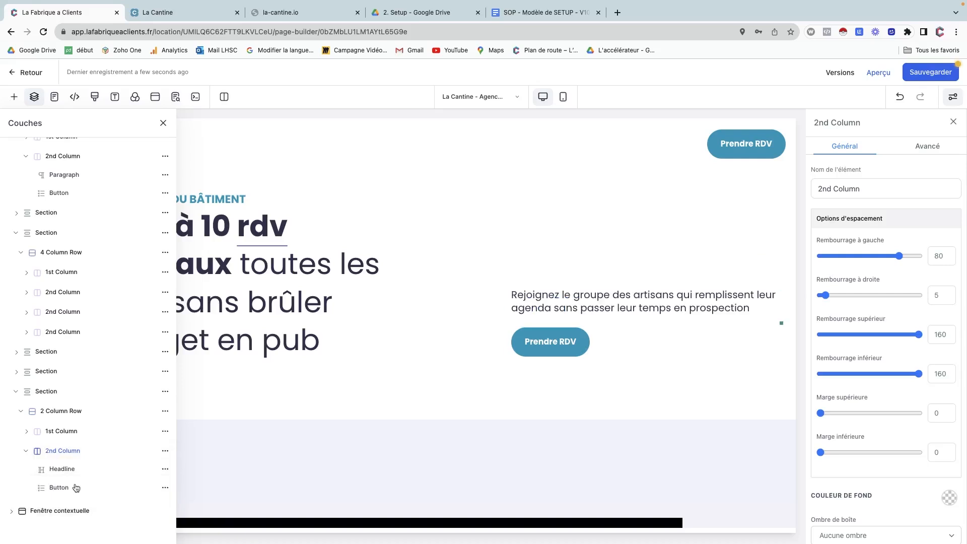
pyautogui.scroll(-15, 383, 431)
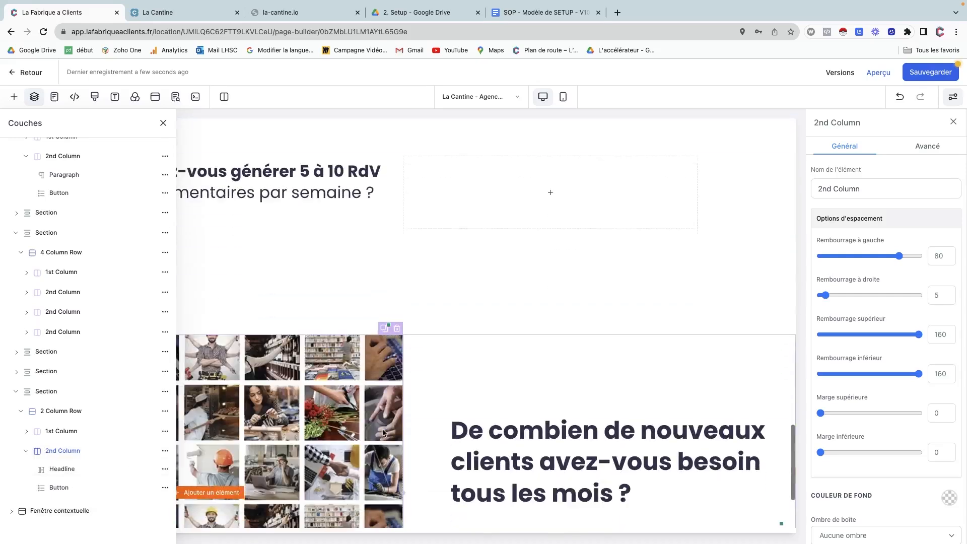
# Close the Couches panel.
pyautogui.scroll(-3, 383, 431)
pyautogui.scroll(2, 382, 431)
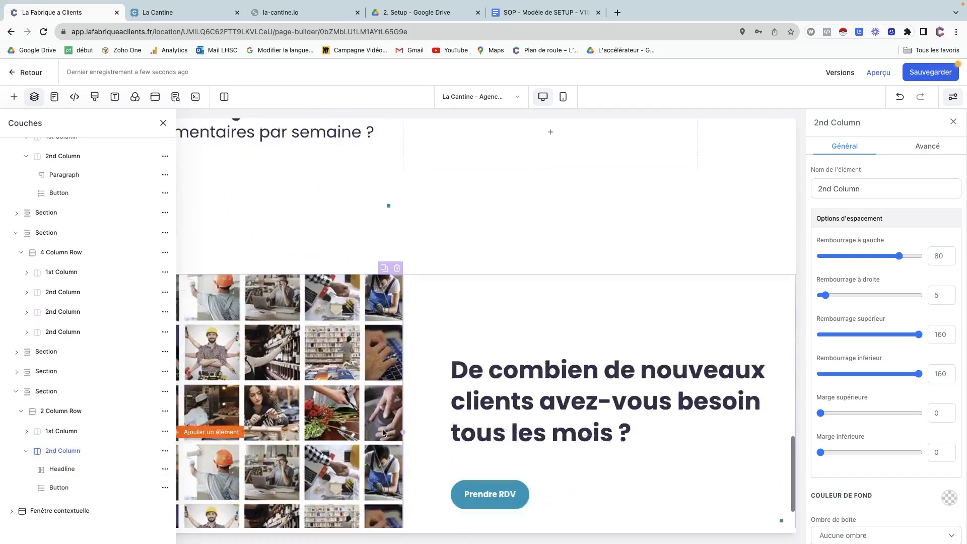
pyautogui.scroll(-2, 383, 432)
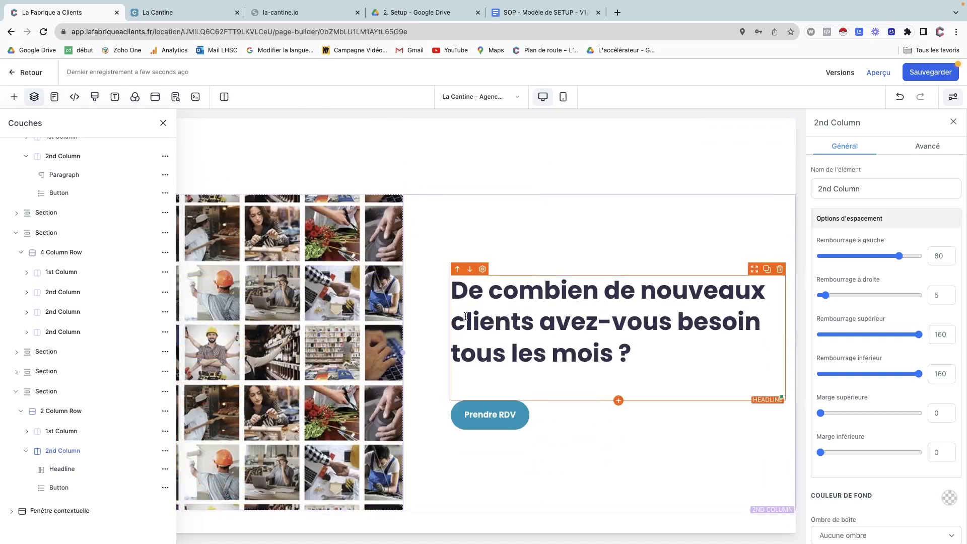
pyautogui.click(163, 123)
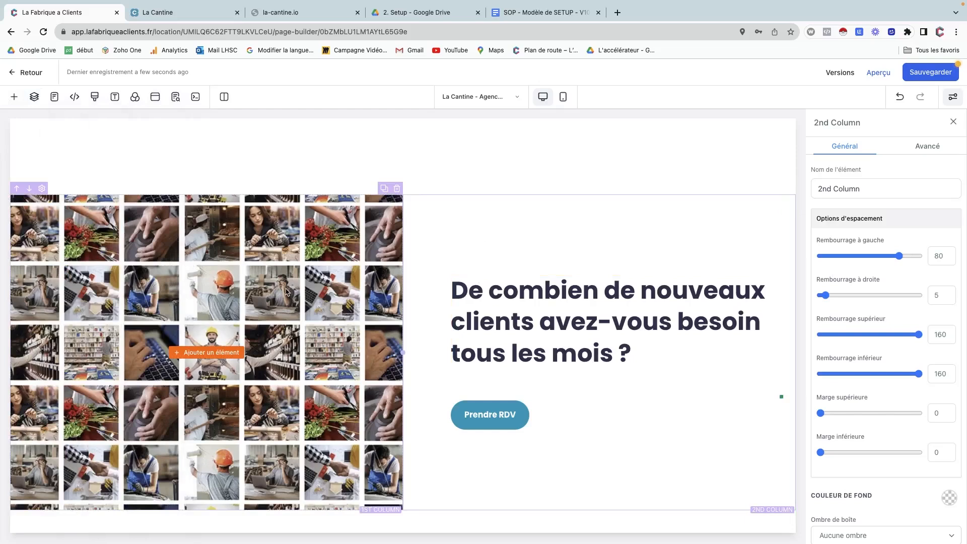
pyautogui.scroll(3, 286, 292)
pyautogui.scroll(-3, 286, 292)
pyautogui.scroll(3, 286, 293)
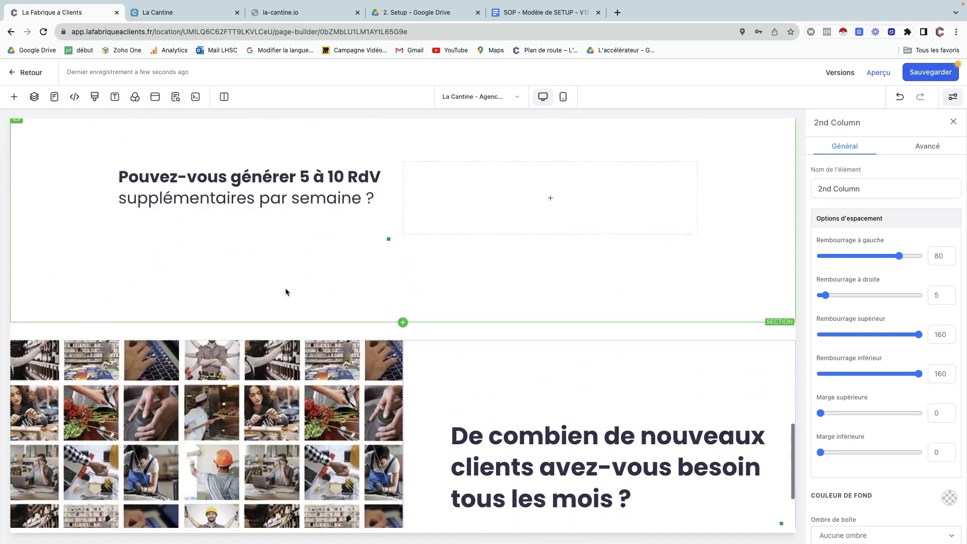
pyautogui.scroll(-3, 285, 292)
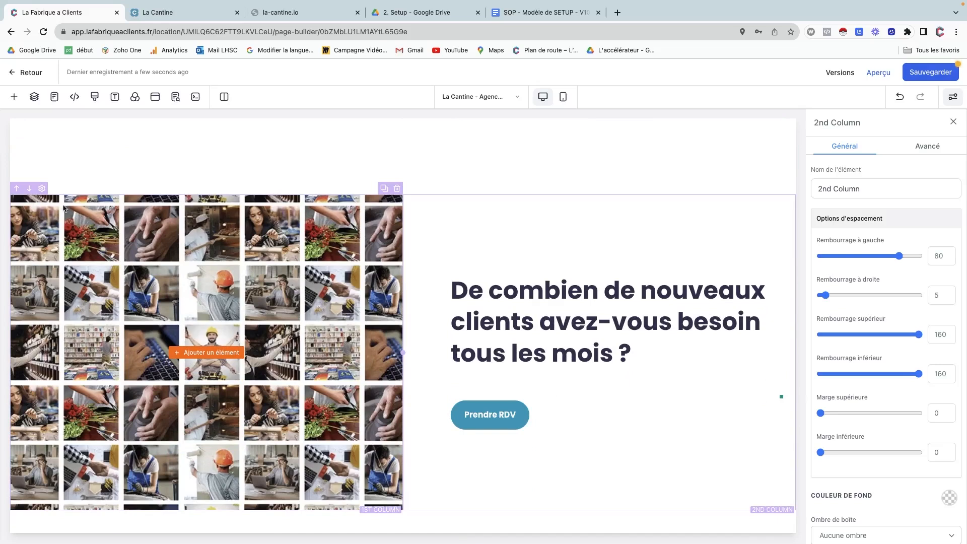
# Change the image-grid column's Options d'image from Centre complet (parallaxe) to Centre complet.
pyautogui.click(44, 202)
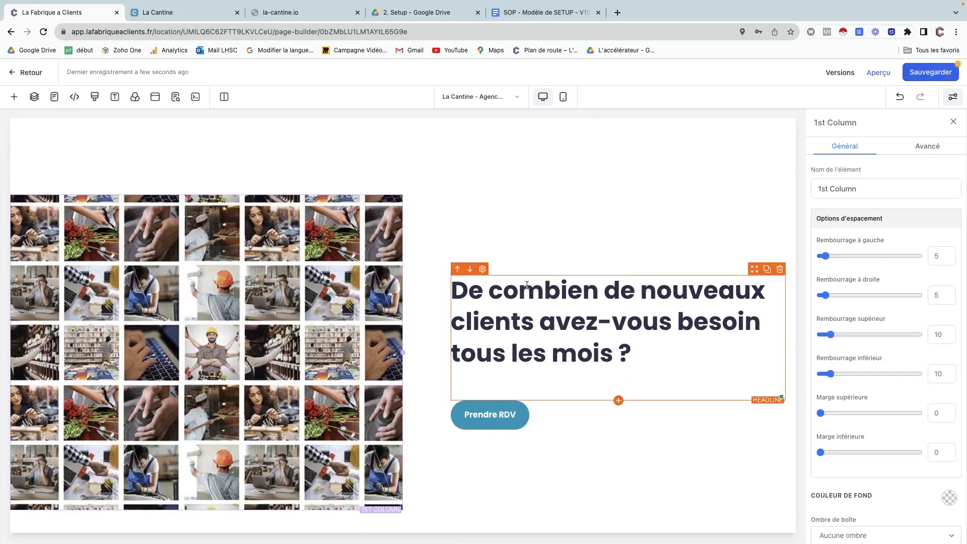
pyautogui.scroll(-7, 929, 218)
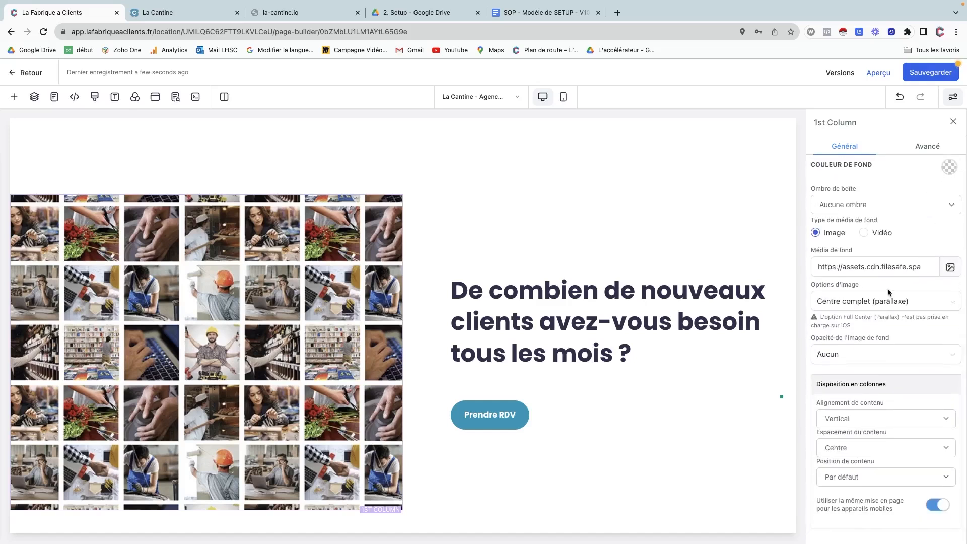
pyautogui.click(885, 302)
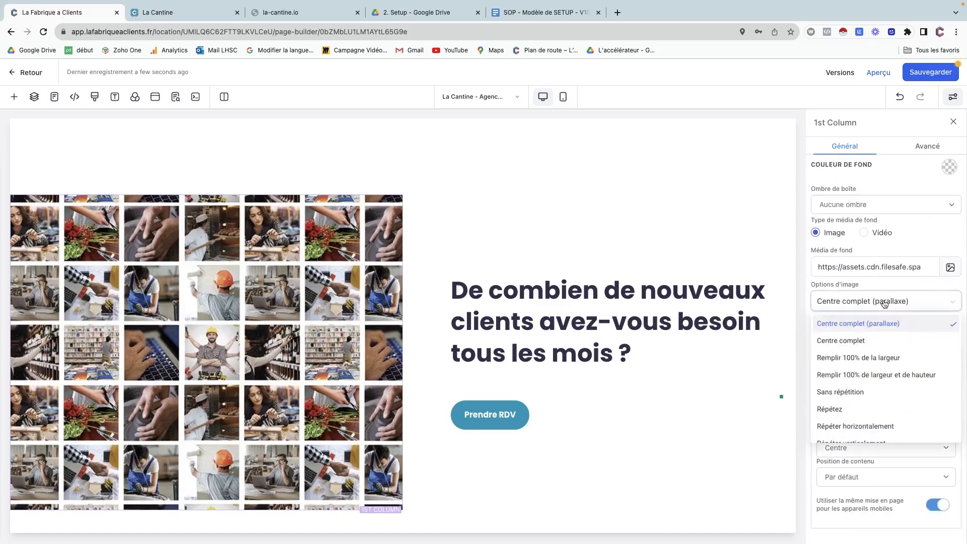
pyautogui.click(858, 340)
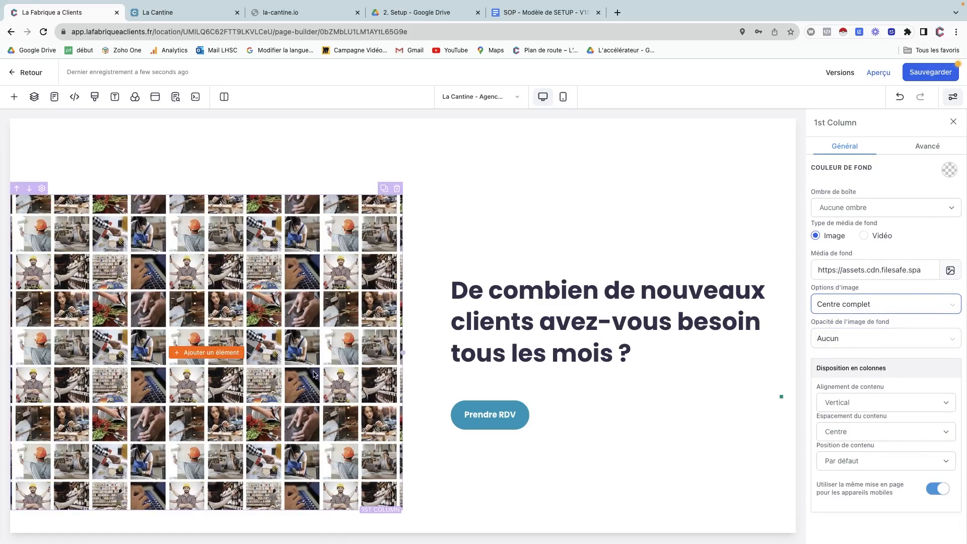
pyautogui.scroll(8, 313, 374)
pyautogui.scroll(-4, 313, 374)
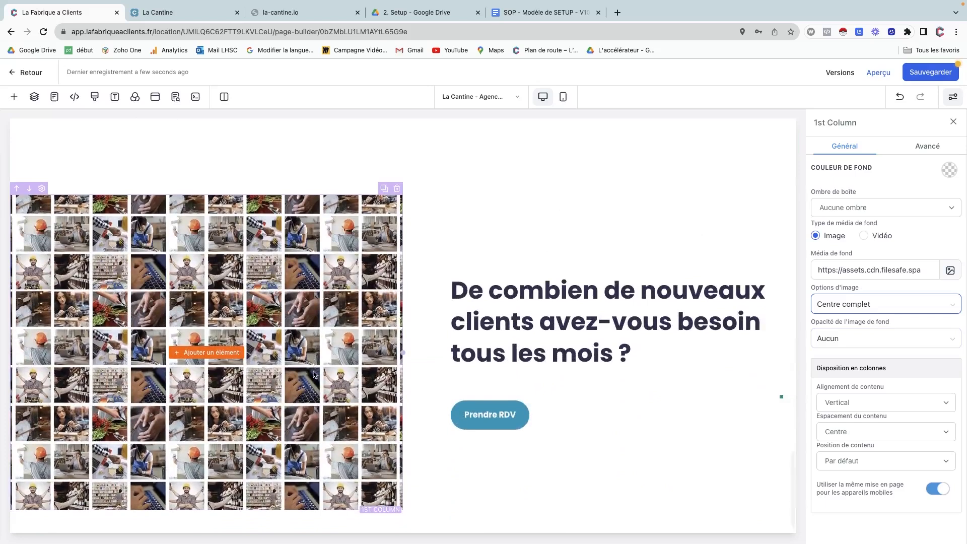
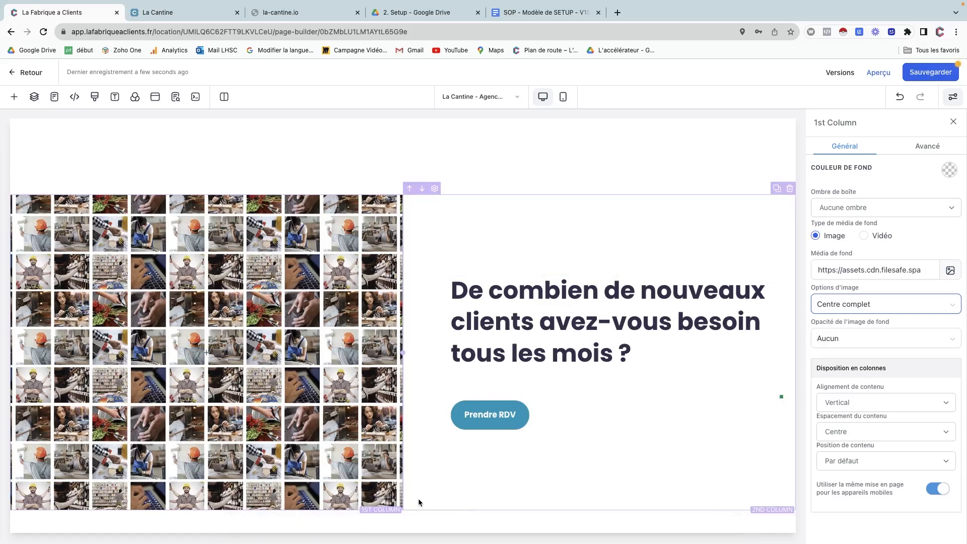
# Open the Ajouter une section panel from the green + under the hero.
pyautogui.click(403, 526)
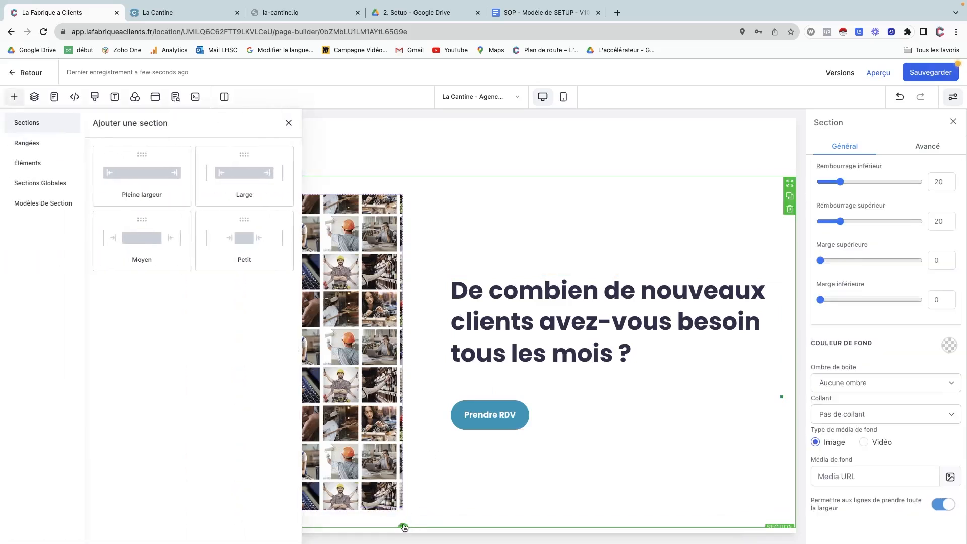
# Add a Pleine largeur section with a 4 colonnes row, checking the live site for reference.
pyautogui.click(157, 180)
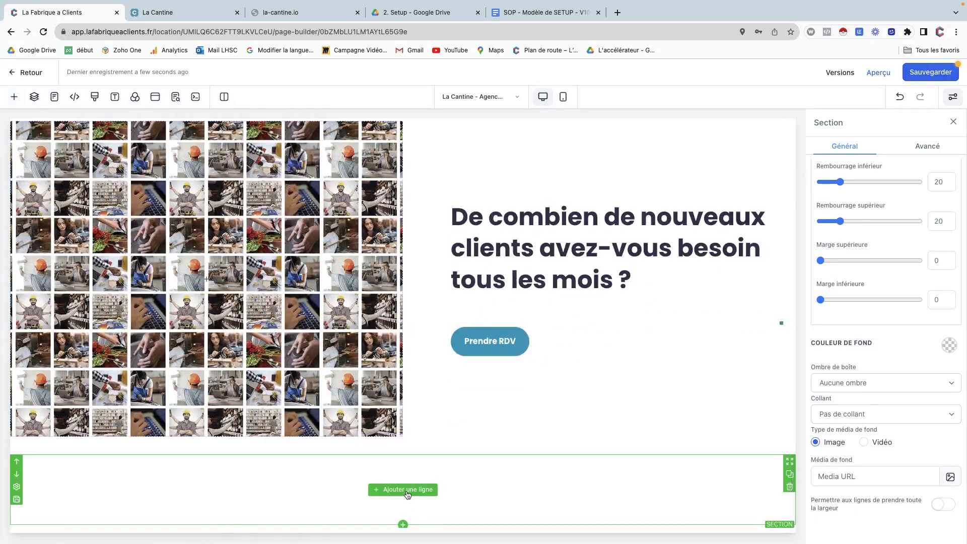
pyautogui.click(403, 490)
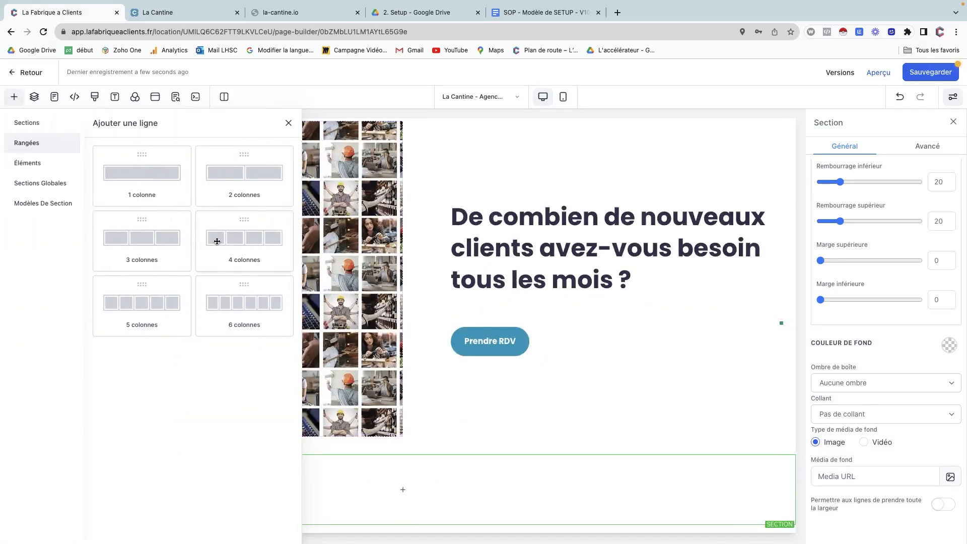
pyautogui.click(217, 241)
pyautogui.click(171, 15)
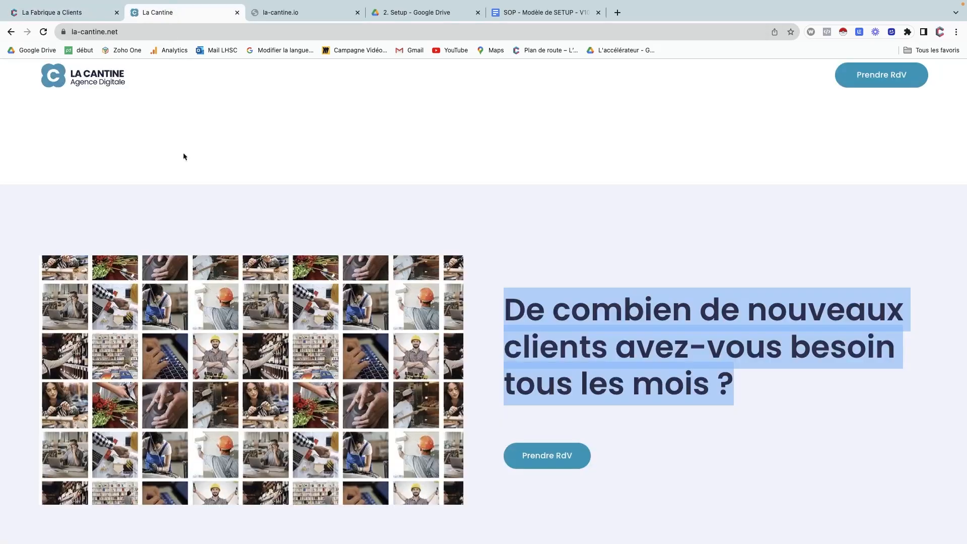
pyautogui.scroll(-5, 222, 361)
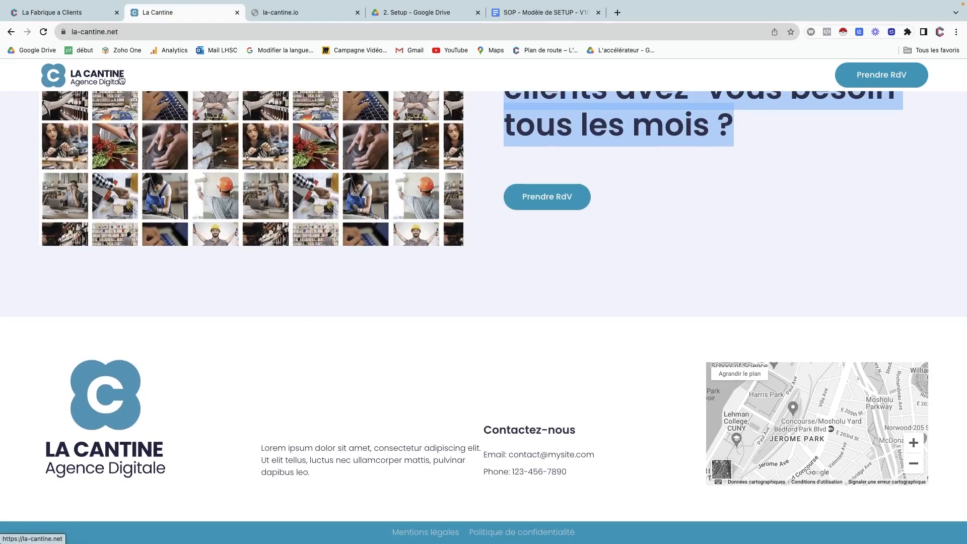
pyautogui.click(95, 14)
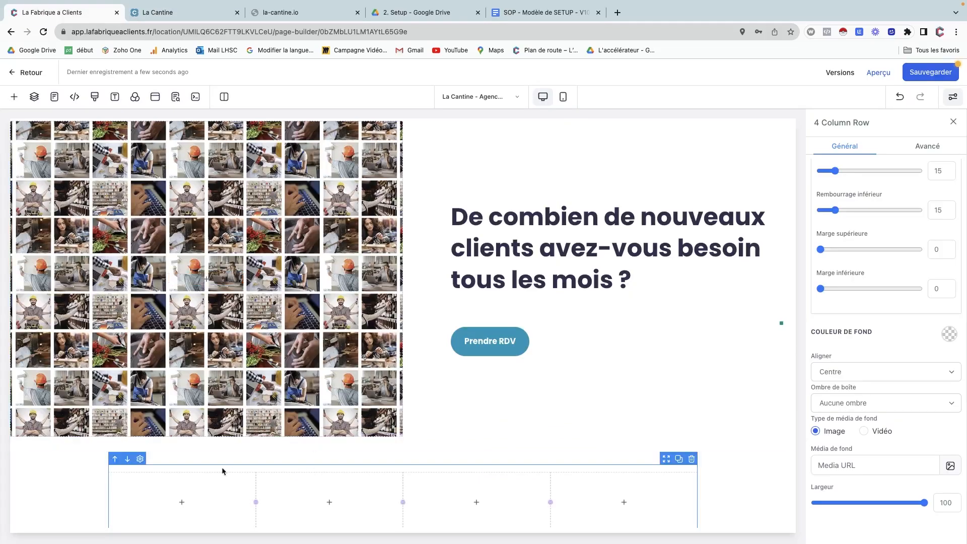
# Enable 'Permettre aux lignes de prendre toute la largeur' in the new section's settings.
pyautogui.click(739, 483)
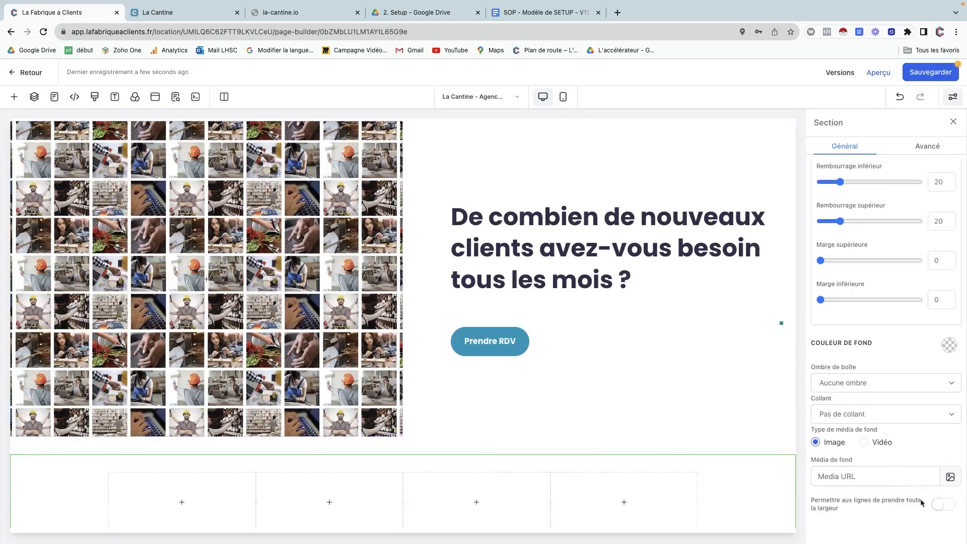
pyautogui.click(939, 504)
pyautogui.scroll(-1, 234, 468)
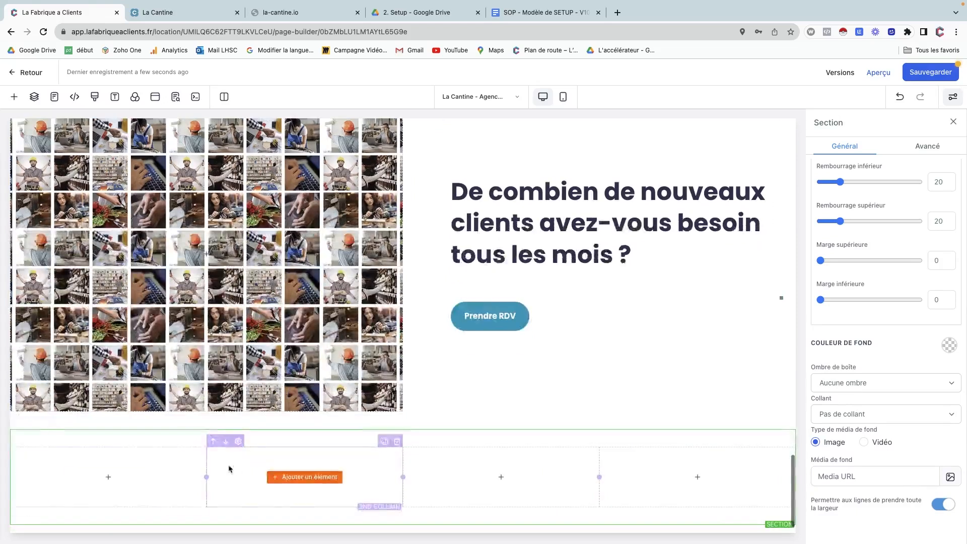
pyautogui.click(107, 476)
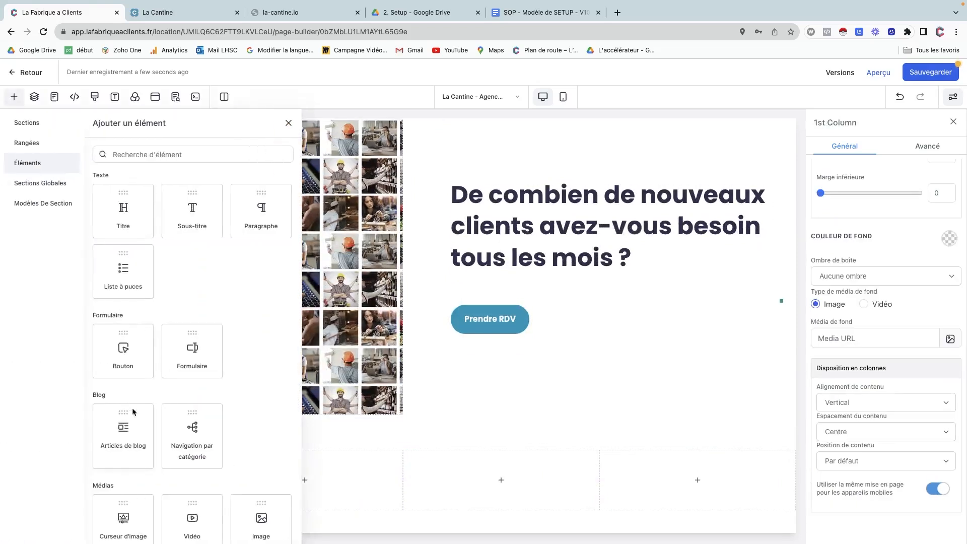
# Add an Image to the first column using la-cantine-logo-carre.webp uploaded to the media library.
pyautogui.click(256, 524)
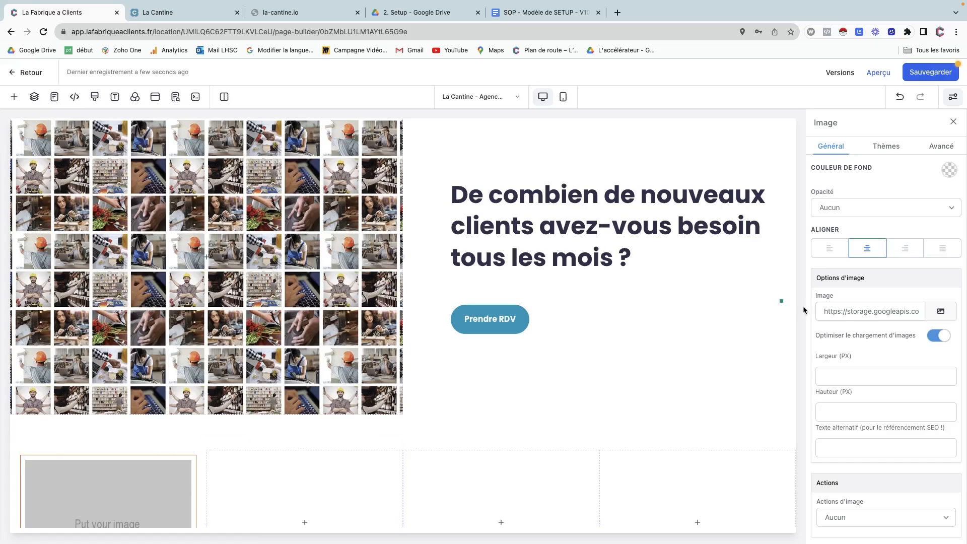
pyautogui.click(940, 312)
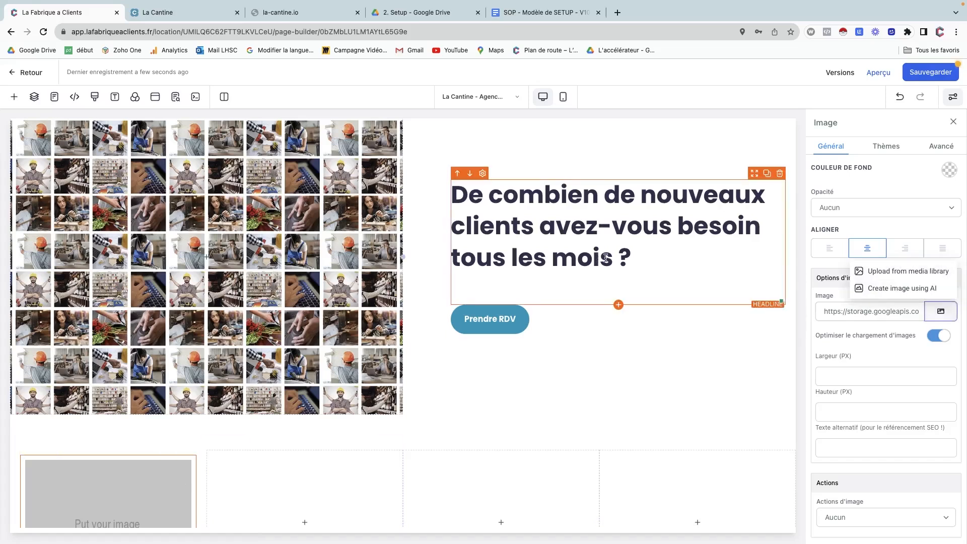
pyautogui.click(875, 273)
pyautogui.hotkey('ctrl', 'Left')
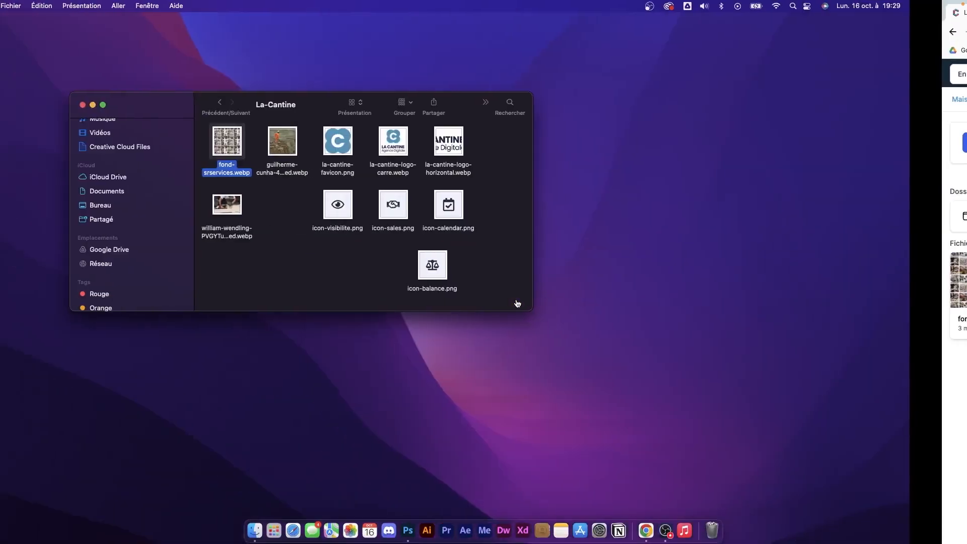
pyautogui.click(453, 145)
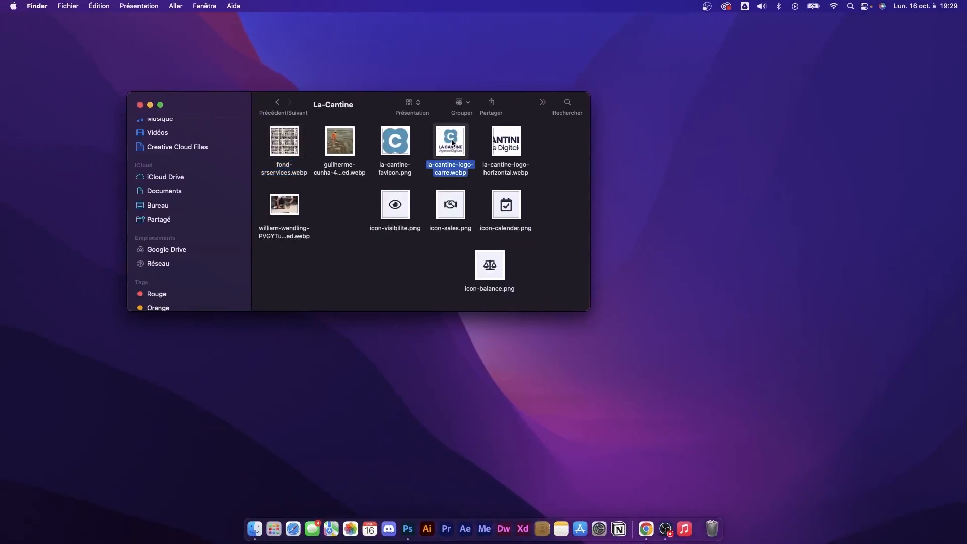
pyautogui.moveTo(453, 143); pyautogui.dragTo(608, 393)
pyautogui.hotkey('ctrl', 'Right')
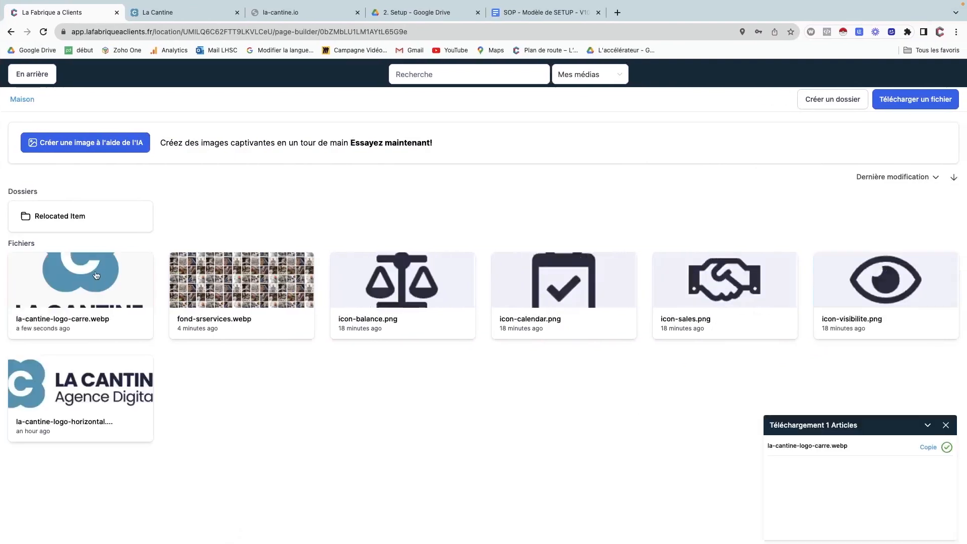
pyautogui.click(97, 275)
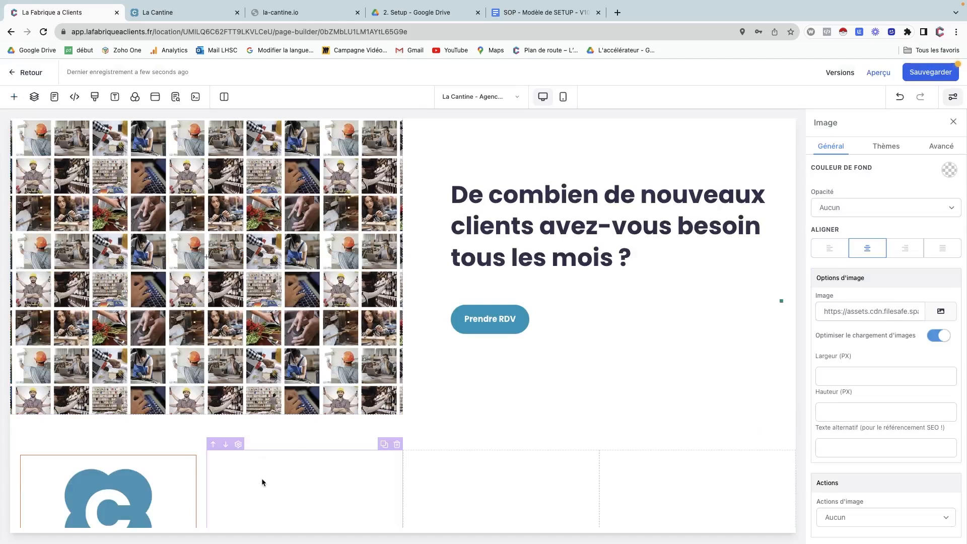
pyautogui.scroll(-3, 262, 482)
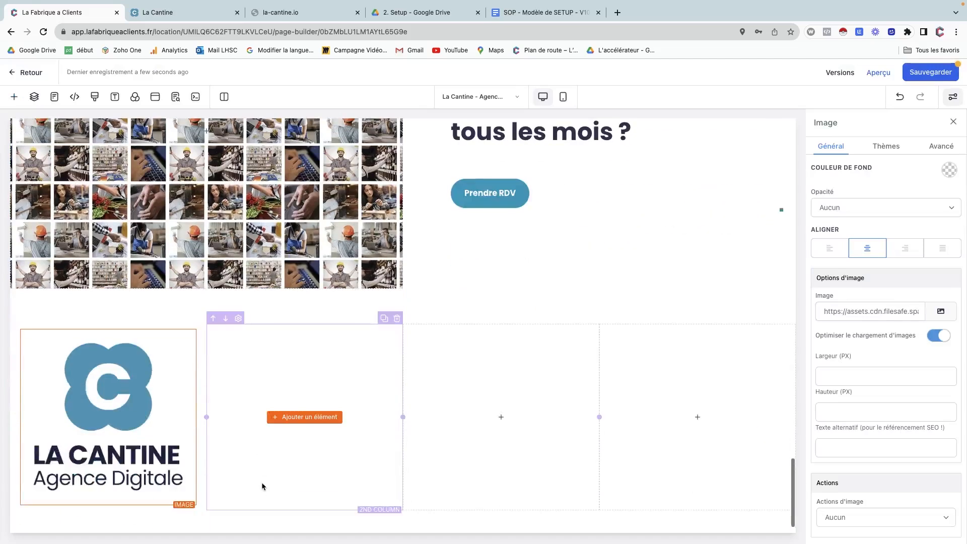
# Add a placeholder Paragraphe element to the second column.
pyautogui.click(399, 311)
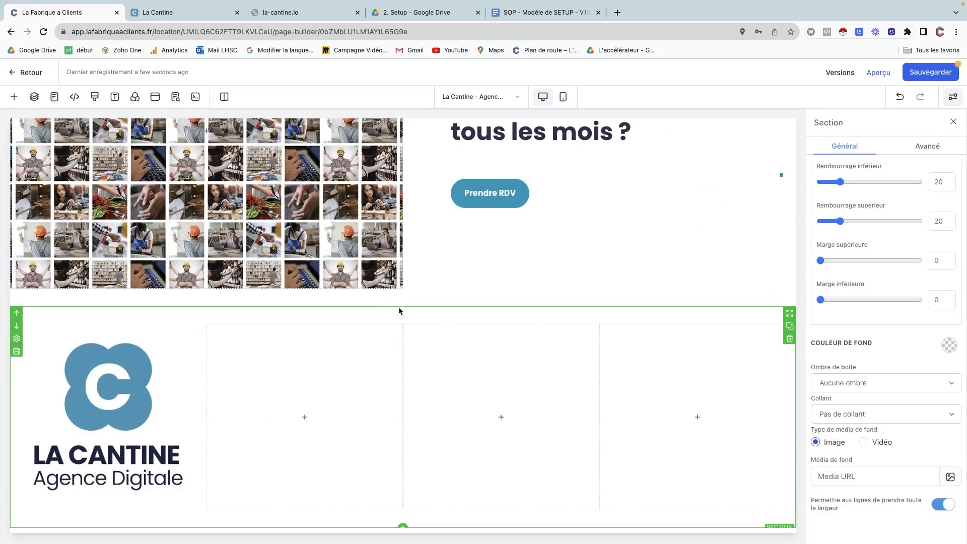
pyautogui.click(305, 417)
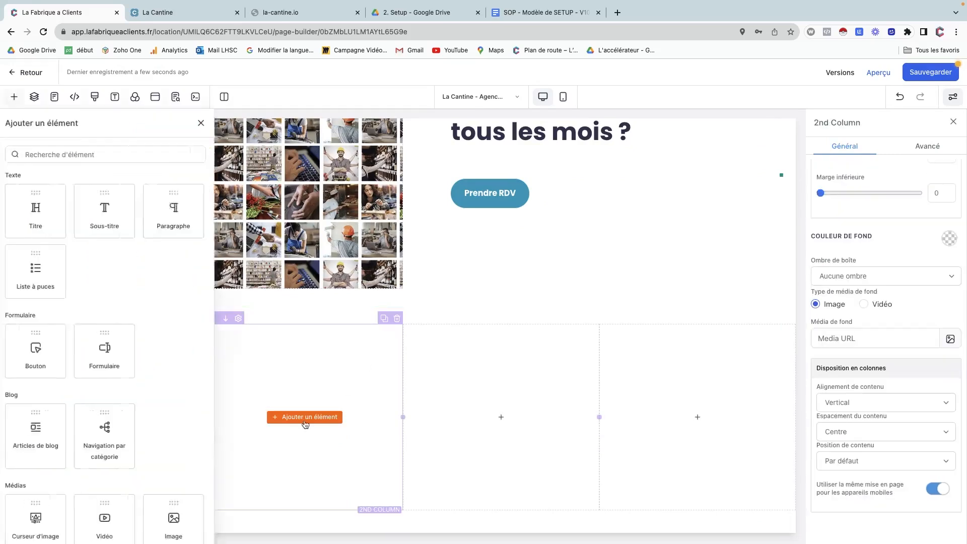
pyautogui.click(259, 214)
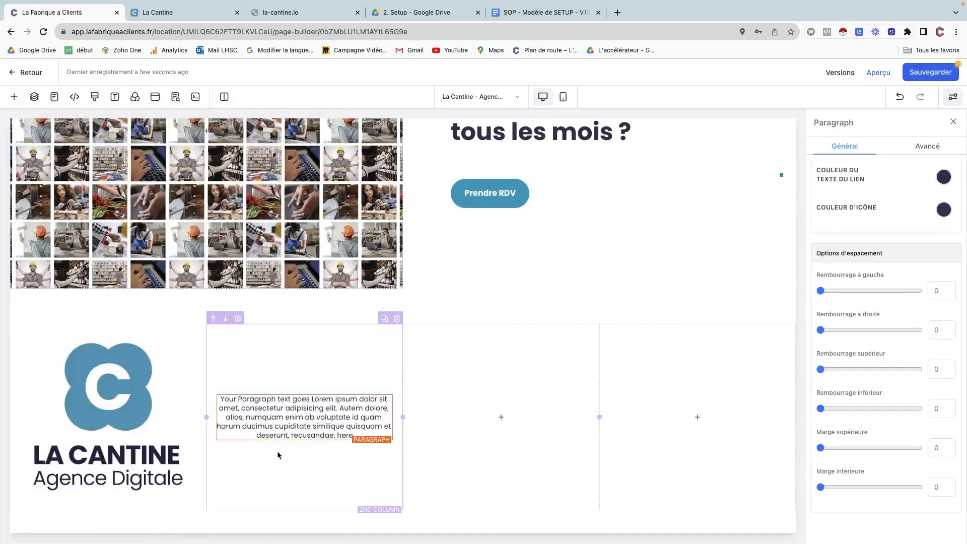
# Set the logo column's Rembourrage à droite to 120.
pyautogui.click(164, 384)
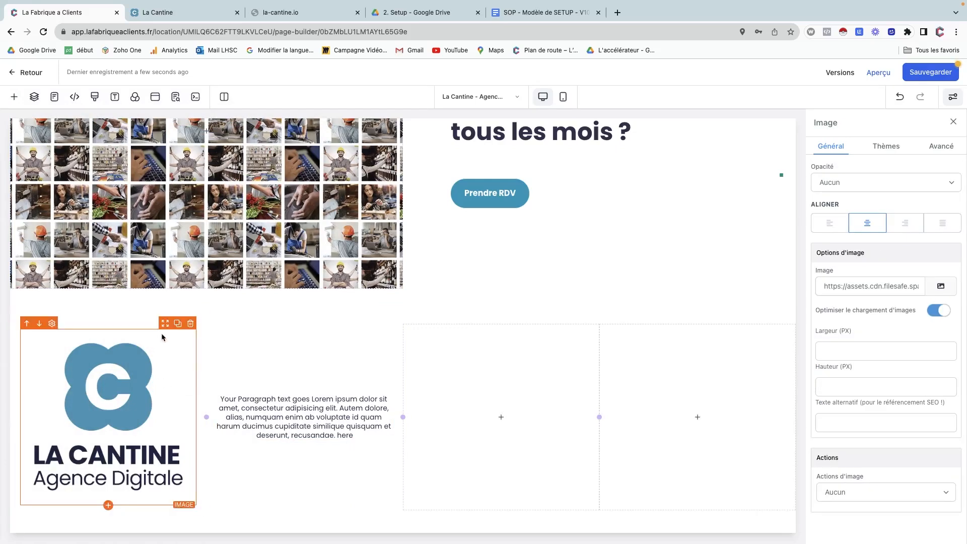
pyautogui.click(58, 325)
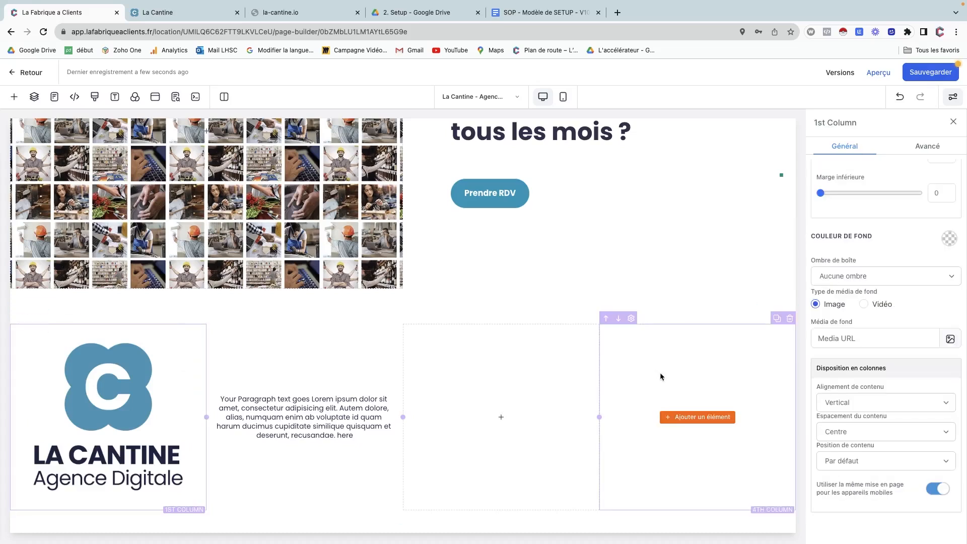
pyautogui.scroll(5, 870, 412)
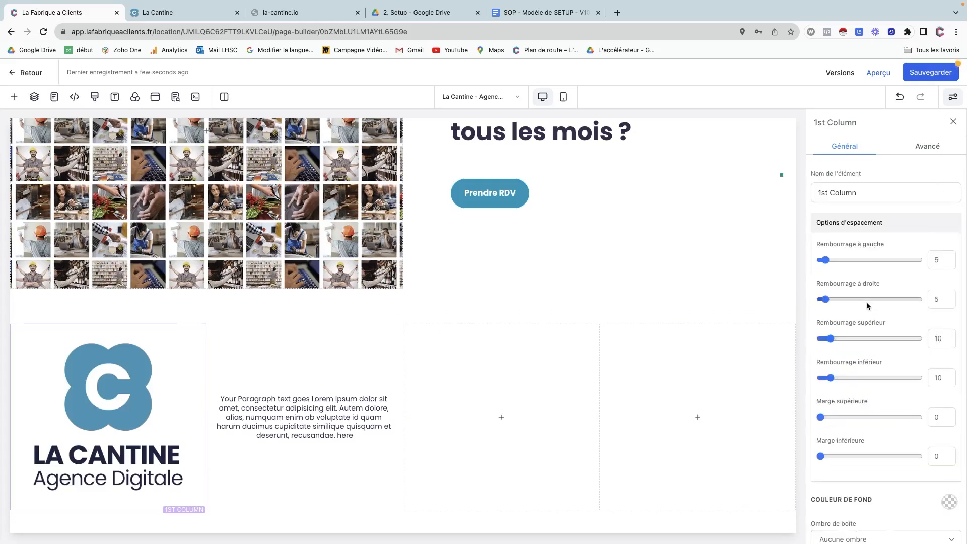
pyautogui.click(940, 300)
pyautogui.write('80')
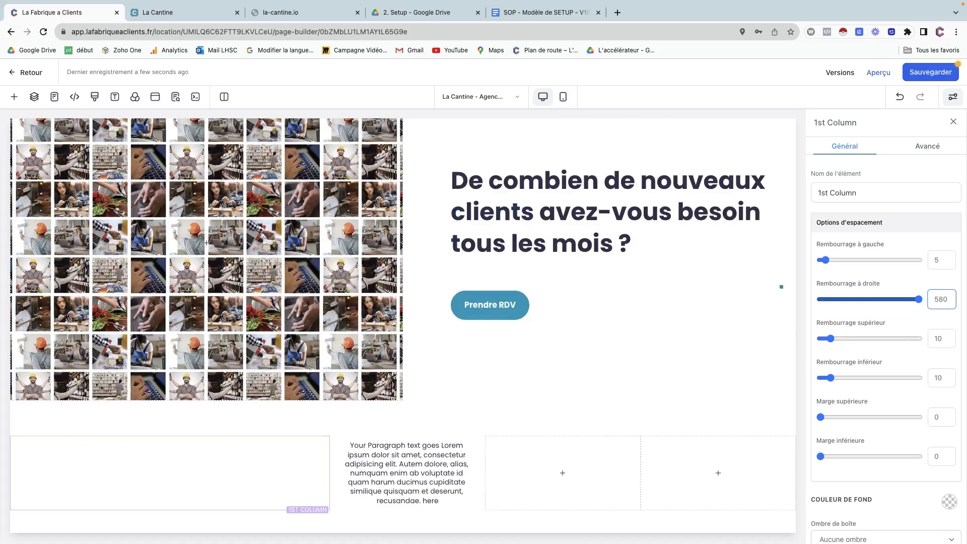
pyautogui.press('BackSpace')
pyautogui.press('BackSpace')
pyautogui.press('BackSpace')
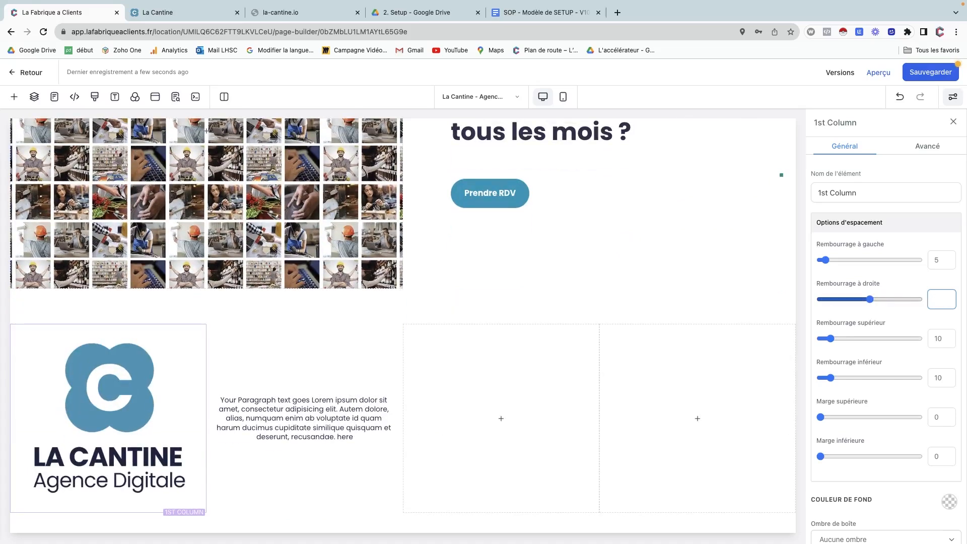
pyautogui.write('80')
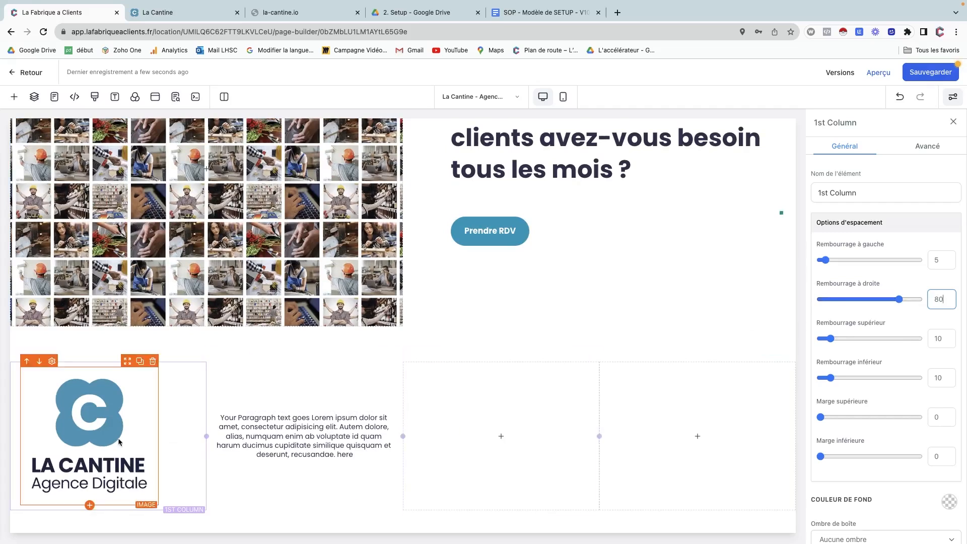
pyautogui.scroll(-1, 736, 349)
pyautogui.press('BackSpace')
pyautogui.press('BackSpace')
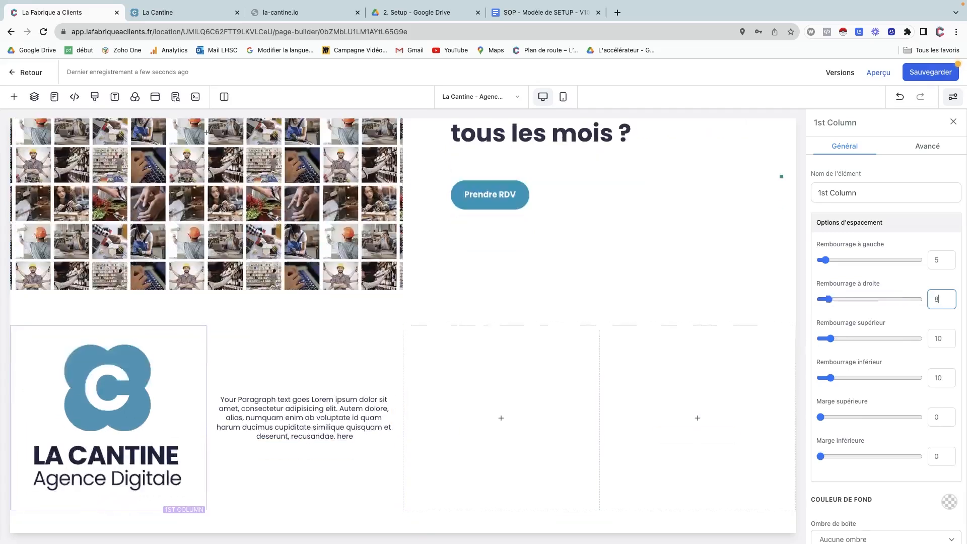
pyautogui.write('120')
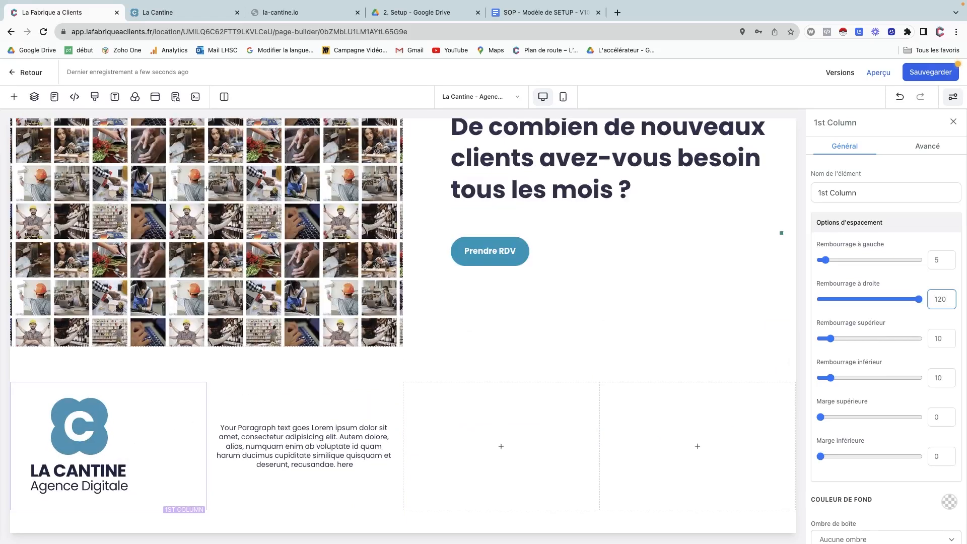
pyautogui.click(358, 424)
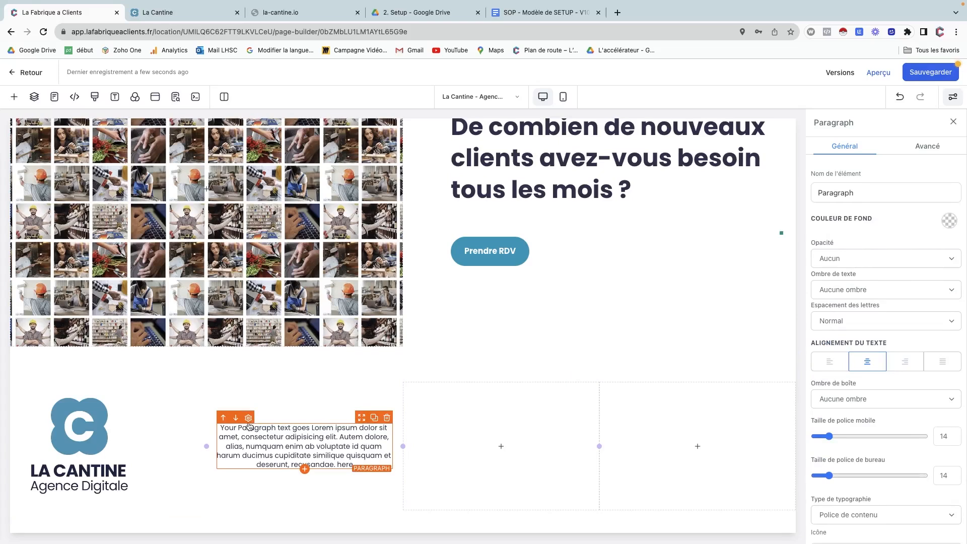
# Left-align the paragraph and set the second column's right padding to 80.
pyautogui.click(826, 366)
pyautogui.click(316, 405)
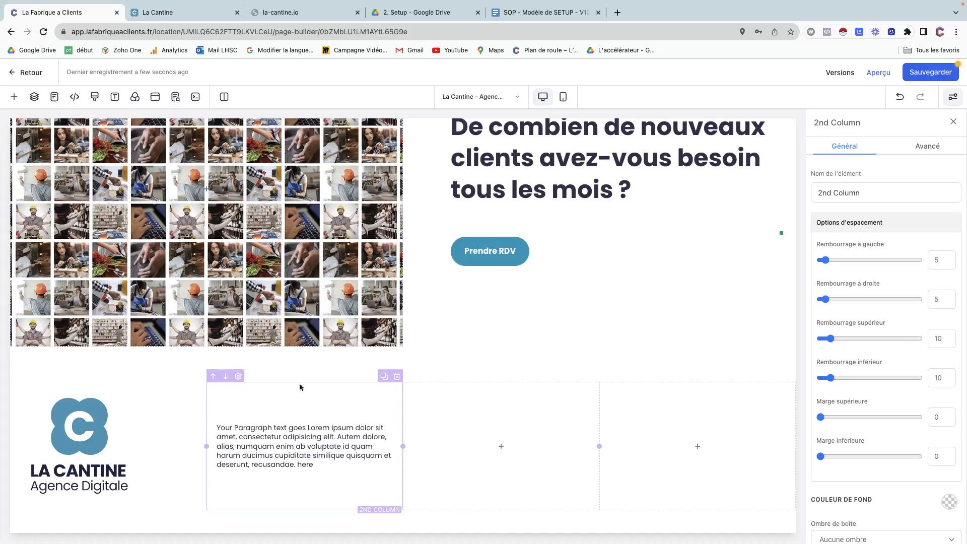
pyautogui.click(931, 304)
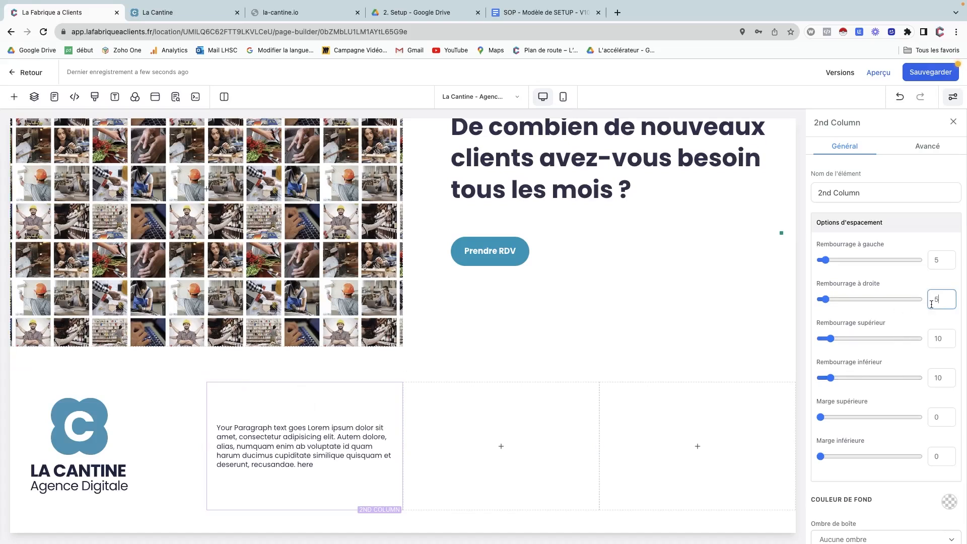
pyautogui.press('BackSpace')
pyautogui.write('80')
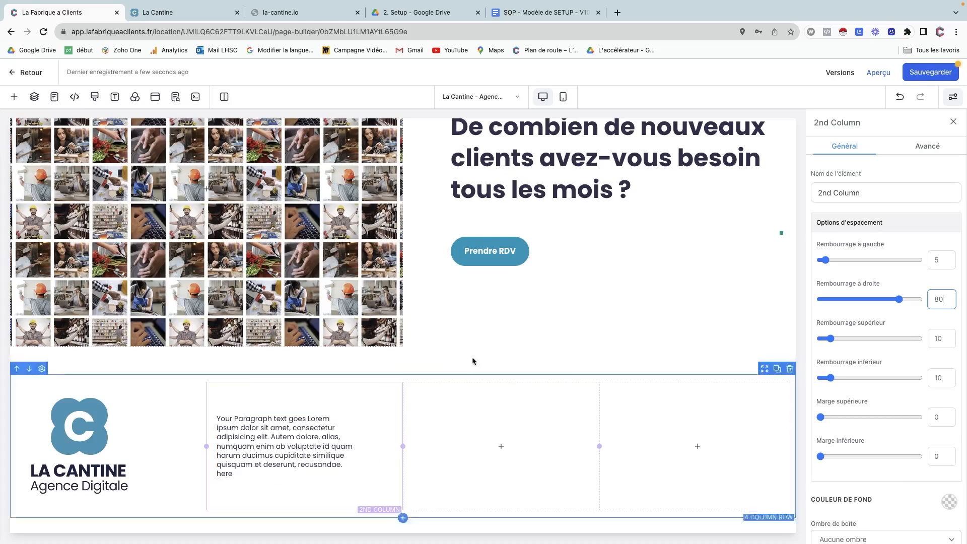
# Copy the Contactez-nous heading, e-mail and phone lines from the la-cantine.net footer.
pyautogui.click(184, 12)
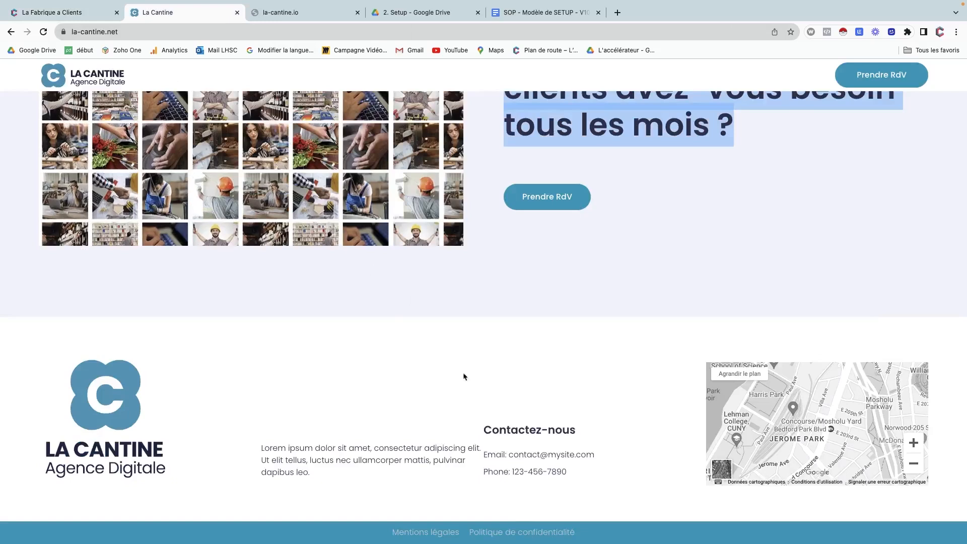
pyautogui.moveTo(484, 429); pyautogui.dragTo(580, 470)
pyautogui.press('super+c')
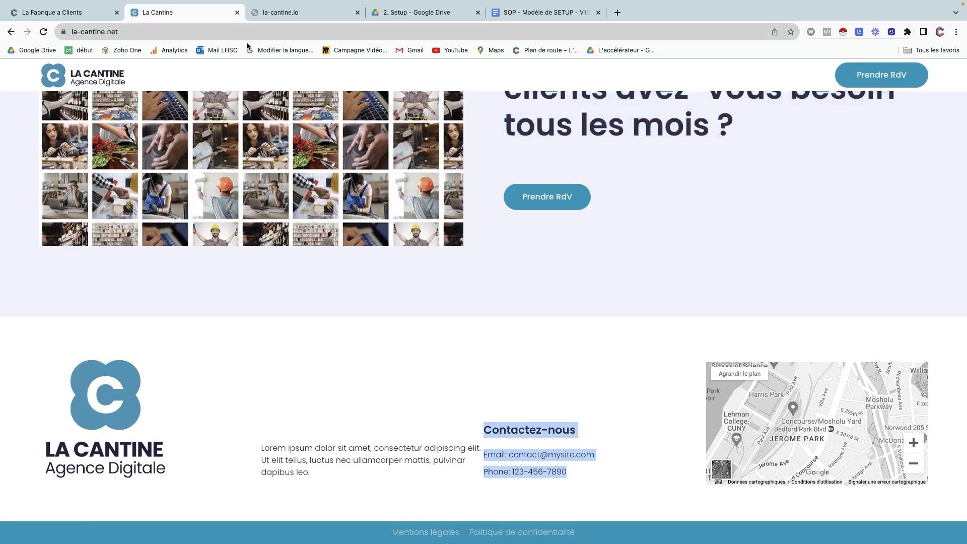
pyautogui.click(61, 13)
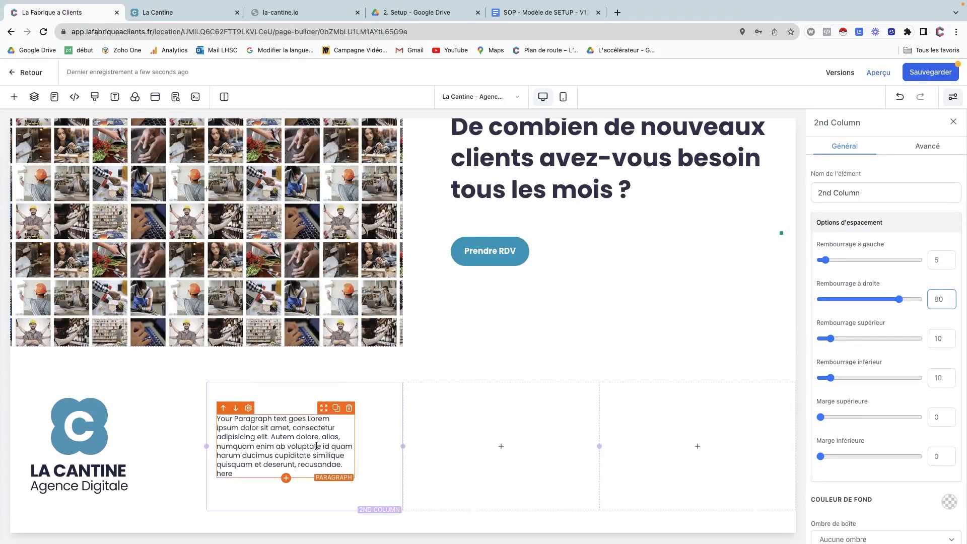
# Duplicate the paragraph into the third column, paste the contact lines, and bold Contactez-nous.
pyautogui.click(336, 407)
pyautogui.moveTo(321, 419); pyautogui.dragTo(455, 432)
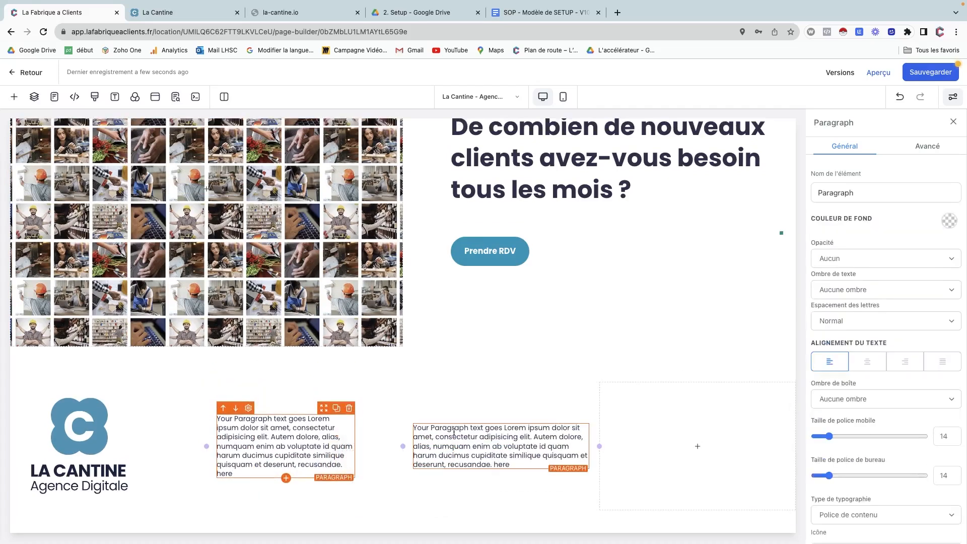
pyautogui.tripleClick(448, 432)
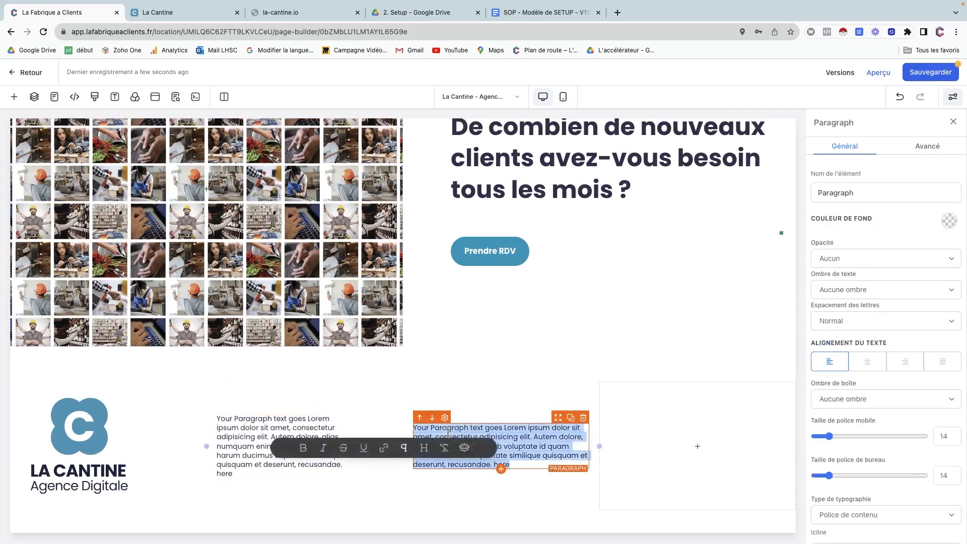
pyautogui.press('super+v')
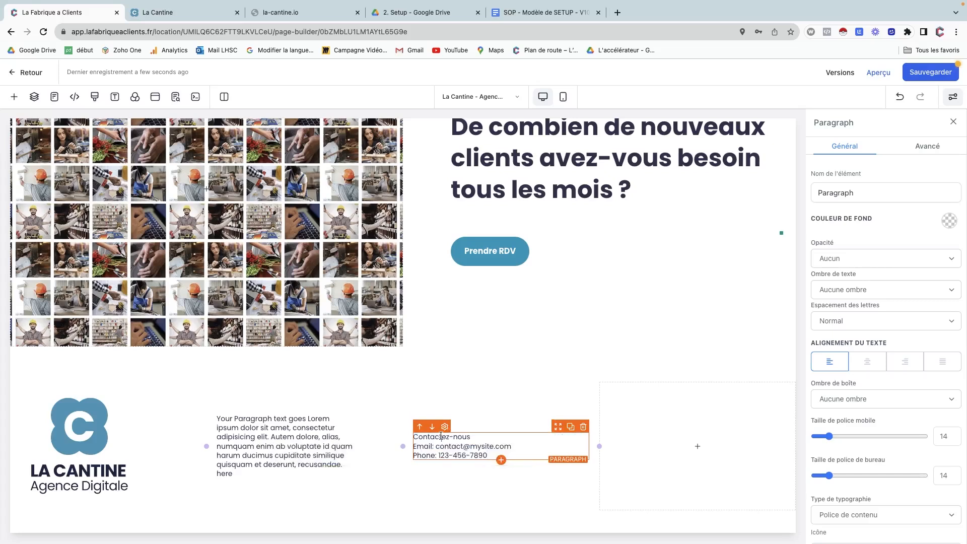
pyautogui.tripleClick(441, 436)
pyautogui.press('super+b')
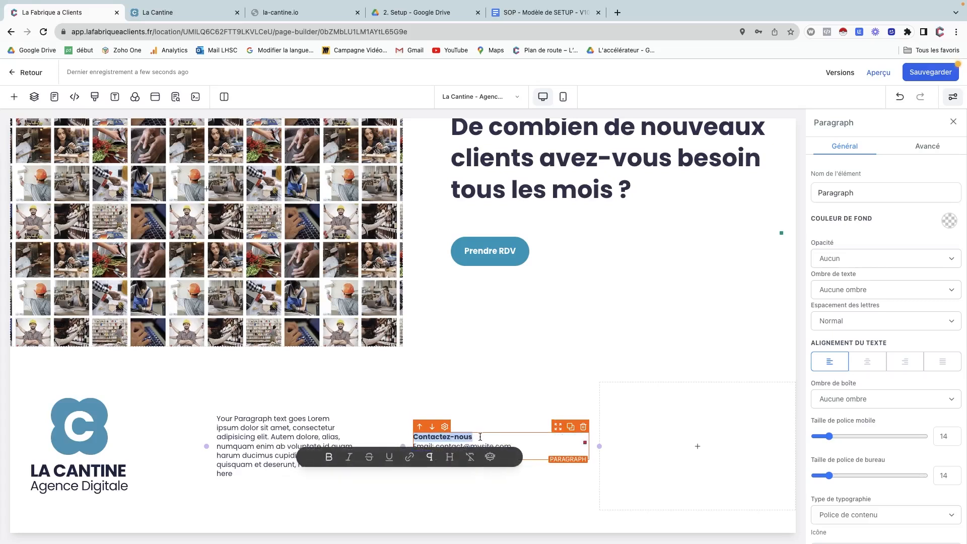
pyautogui.click(480, 437)
pyautogui.press('Return')
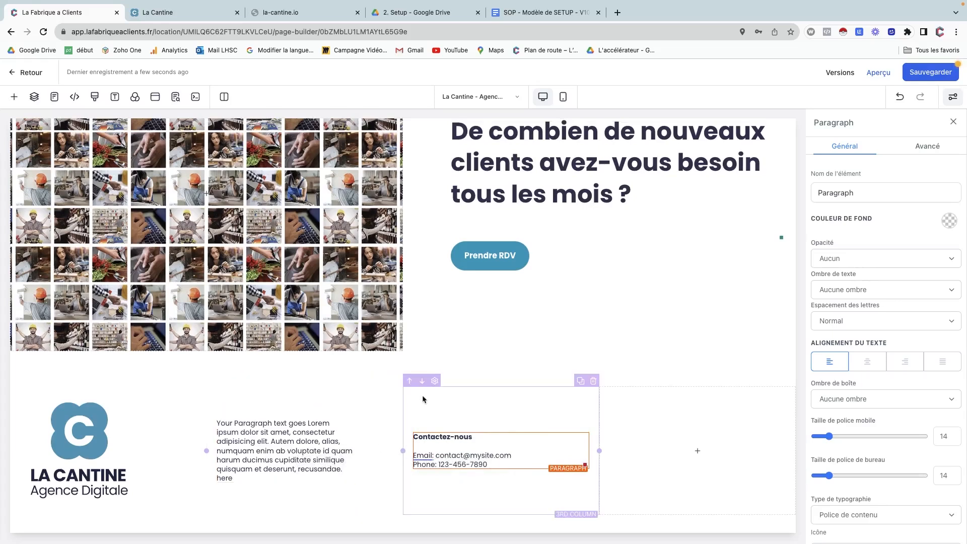
# Set the content spacing of the third and second columns to Droit.
pyautogui.click(434, 382)
pyautogui.scroll(-5, 851, 427)
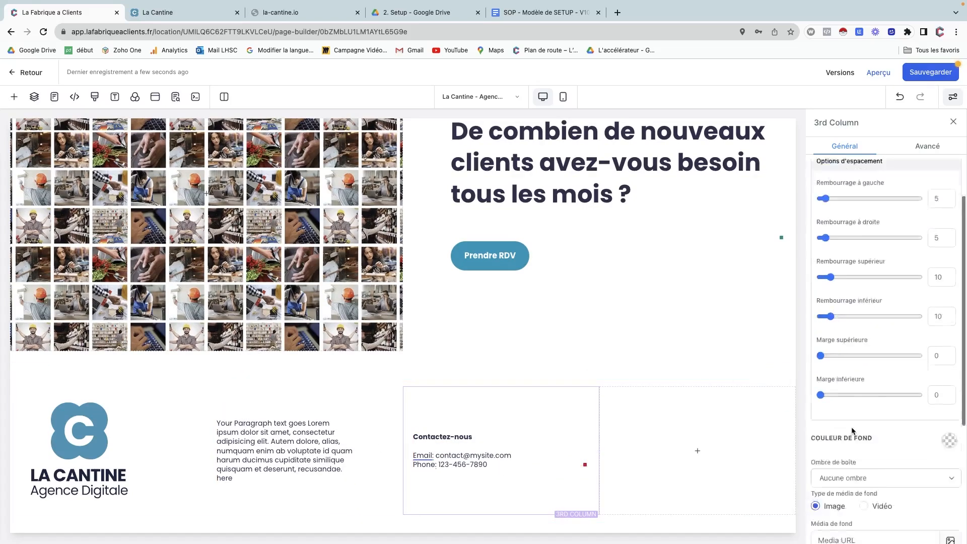
pyautogui.click(849, 432)
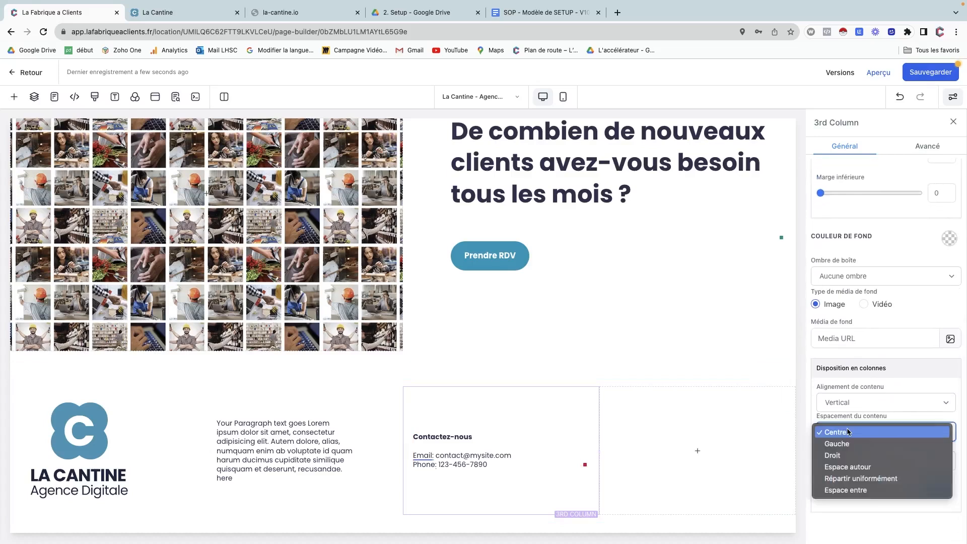
pyautogui.click(840, 455)
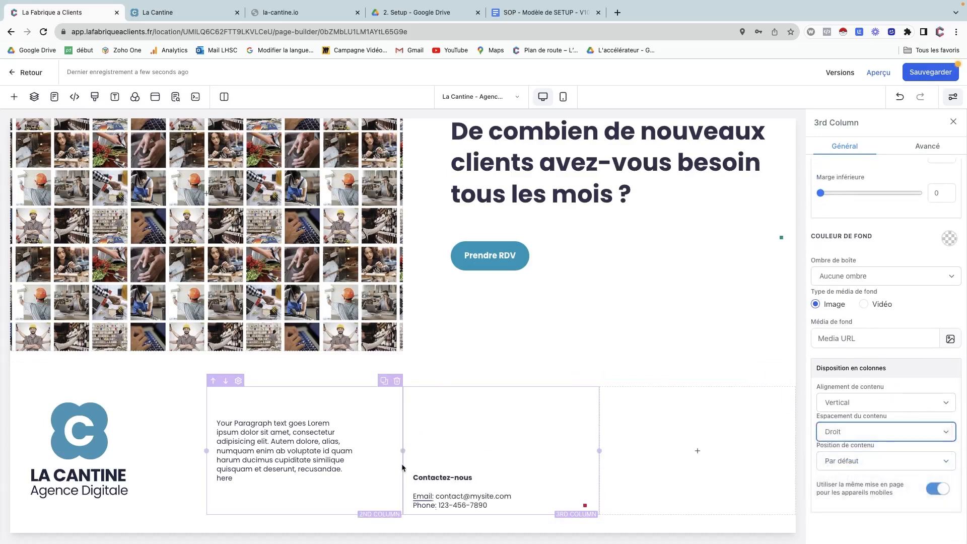
pyautogui.click(259, 390)
pyautogui.click(901, 432)
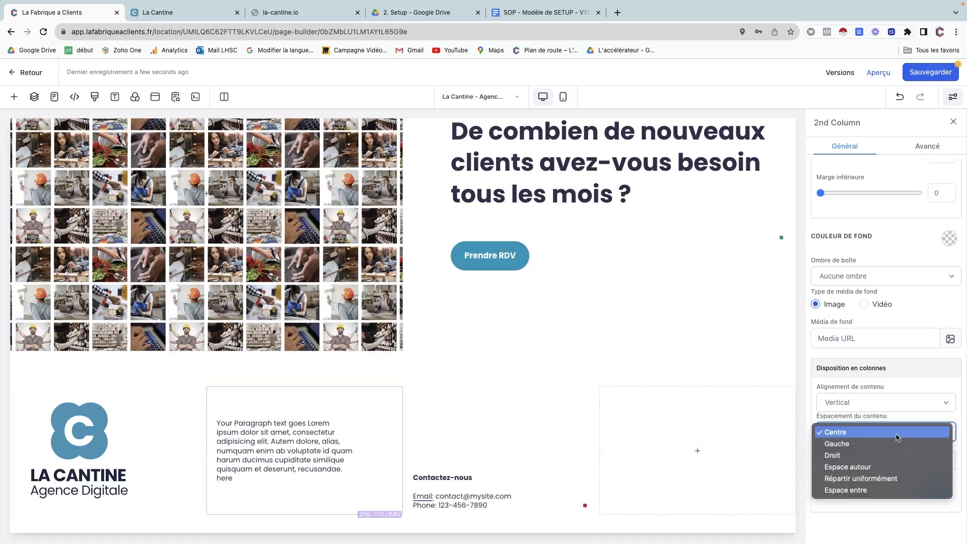
pyautogui.click(871, 456)
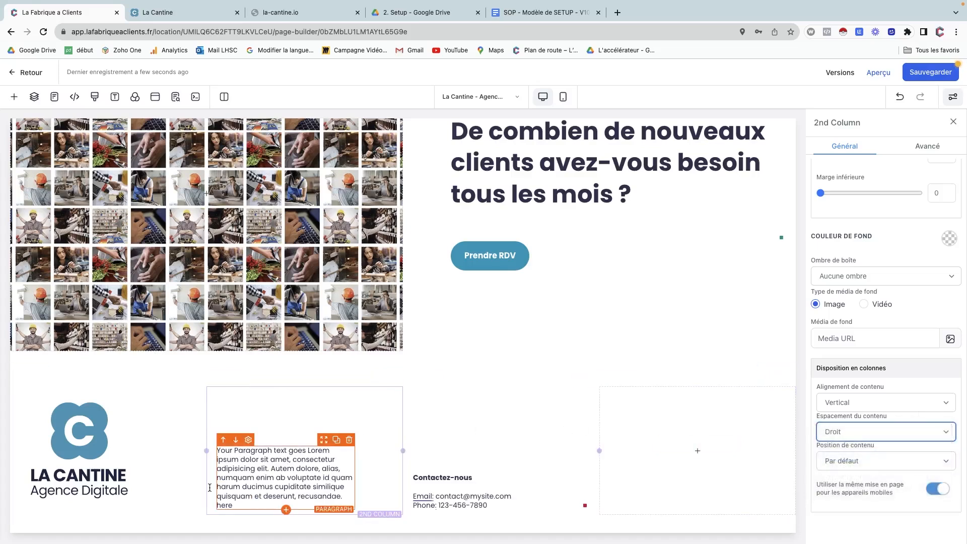
# Search the element list for 'map' for the empty fourth column.
pyautogui.click(637, 409)
pyautogui.click(675, 450)
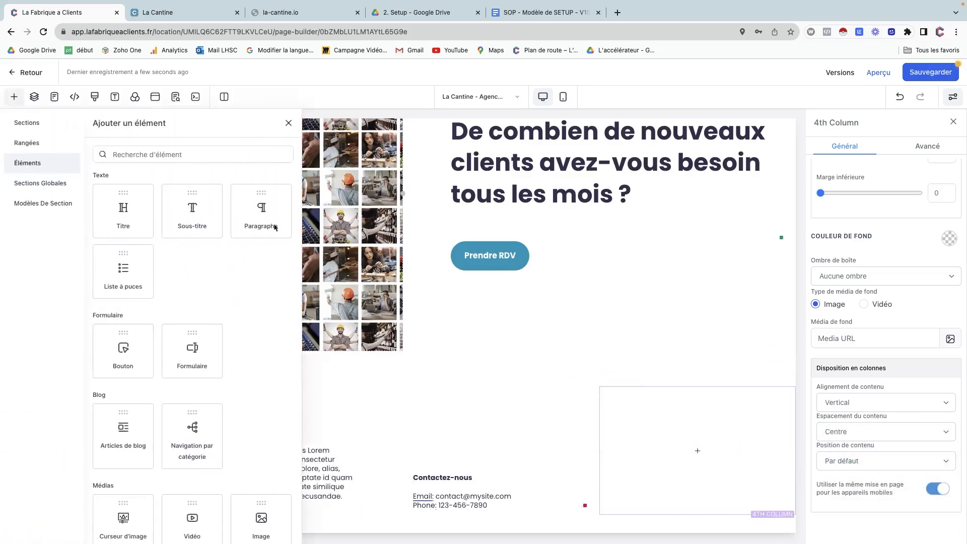
pyautogui.click(145, 155)
pyautogui.write('map')
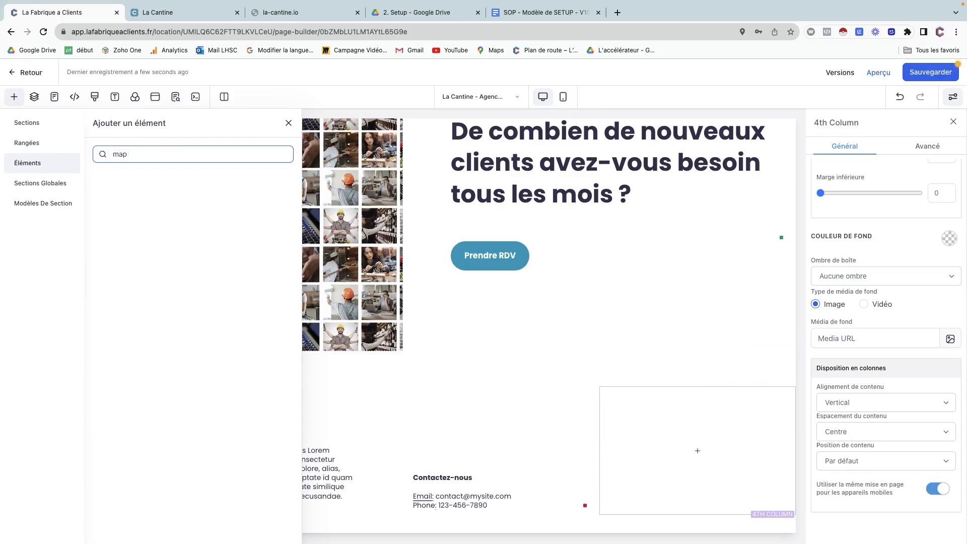
# Browse the Médias elements without finding a map, close the list, and check the live site's map.
pyautogui.press('BackSpace')
pyautogui.press('BackSpace')
pyautogui.press('BackSpace')
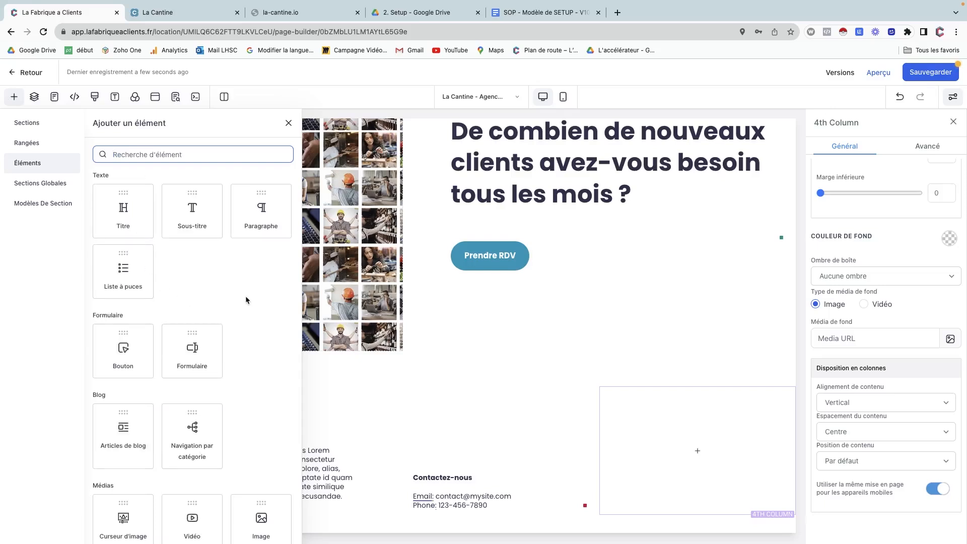
pyautogui.scroll(-3, 246, 300)
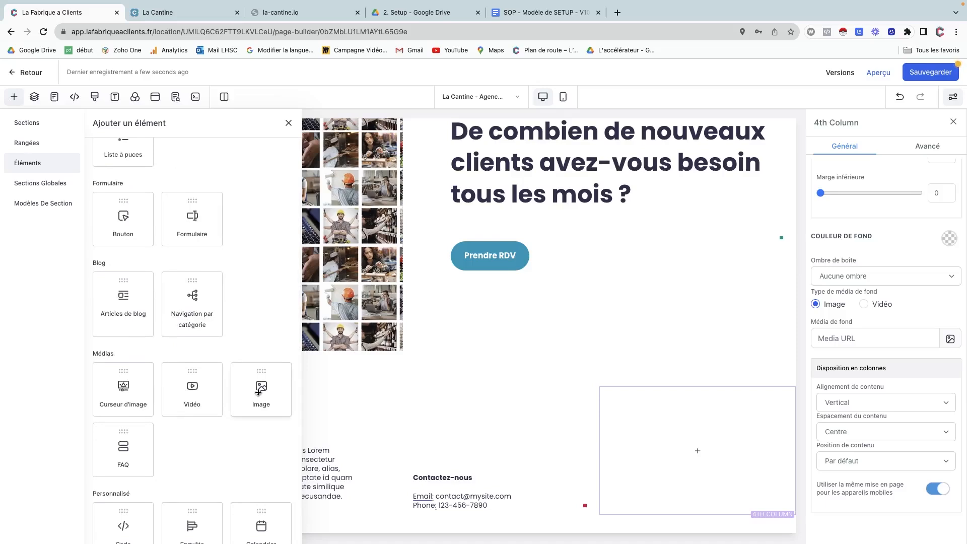
pyautogui.moveTo(258, 392); pyautogui.dragTo(573, 391)
pyautogui.click(288, 123)
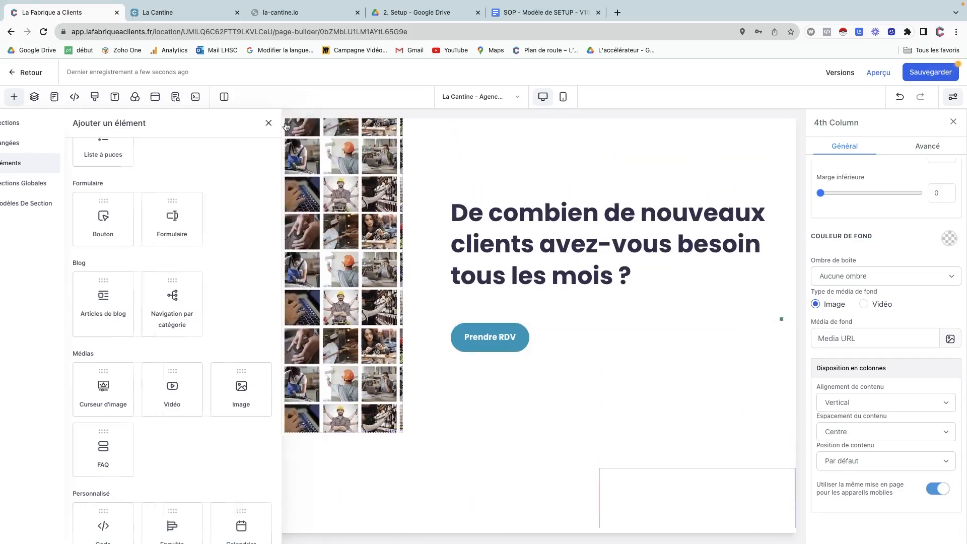
pyautogui.click(182, 12)
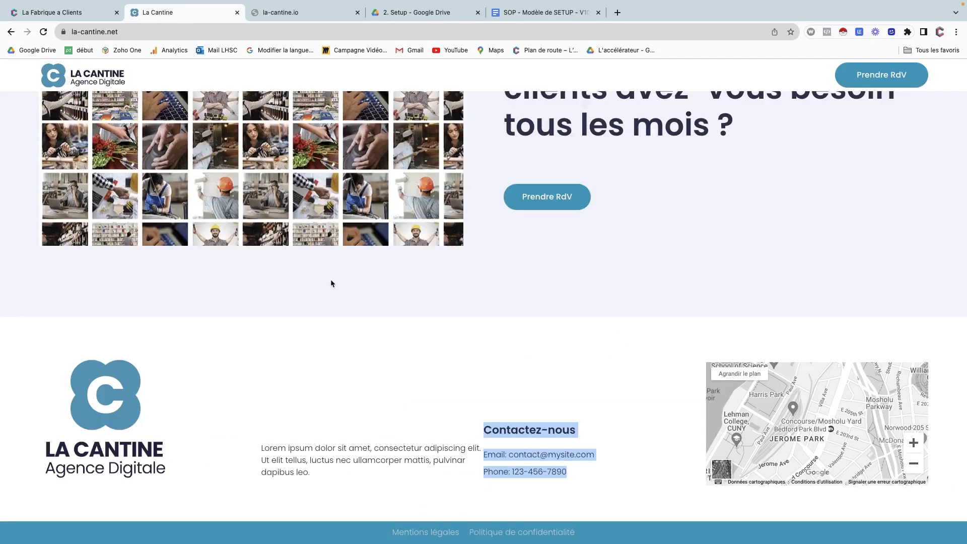
pyautogui.scroll(3, 352, 277)
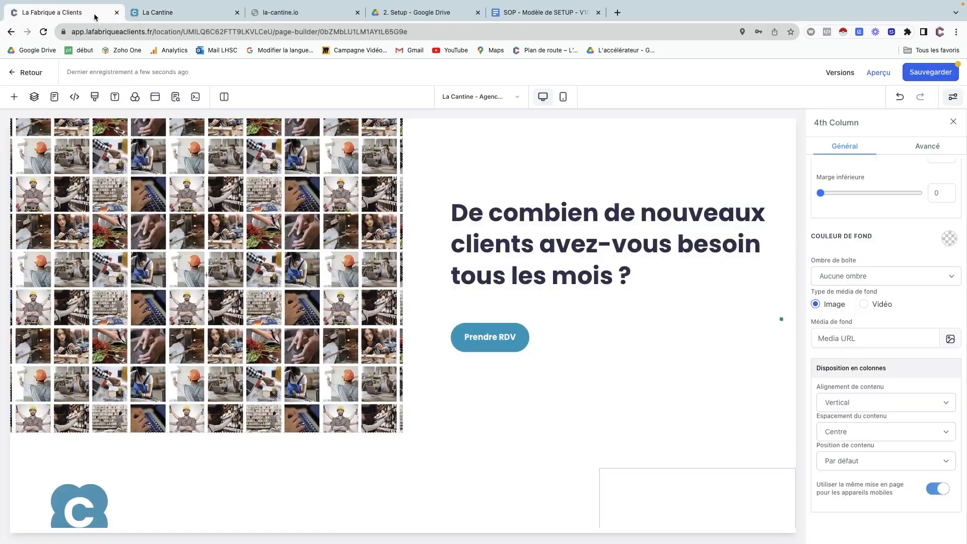
pyautogui.click(96, 13)
pyautogui.scroll(3, 346, 290)
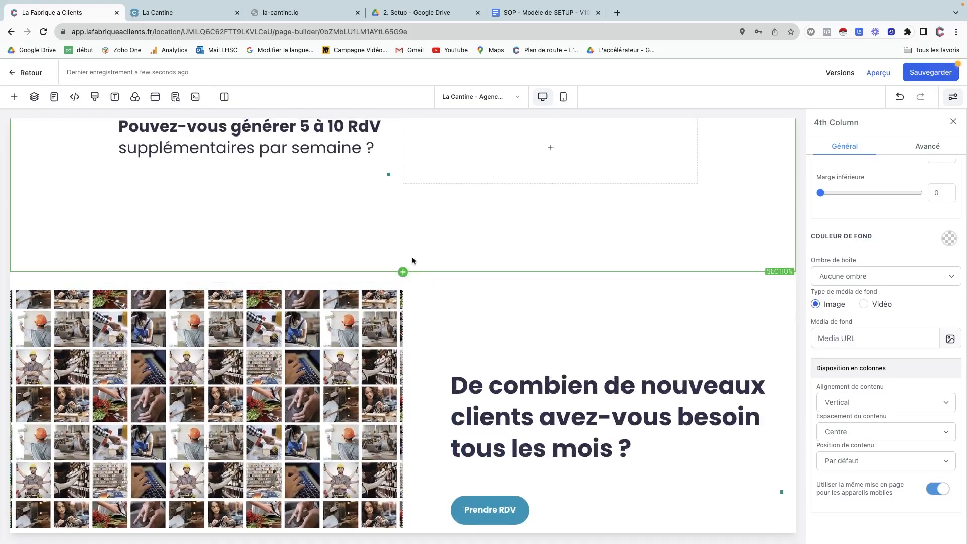
# Give the image-collage section a light lavender background.
pyautogui.click(416, 277)
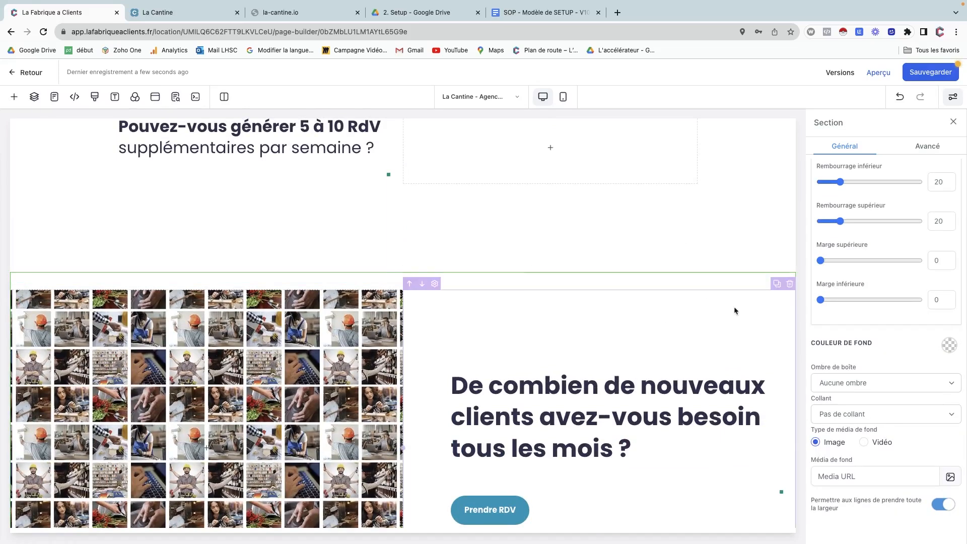
pyautogui.click(949, 345)
pyautogui.click(895, 311)
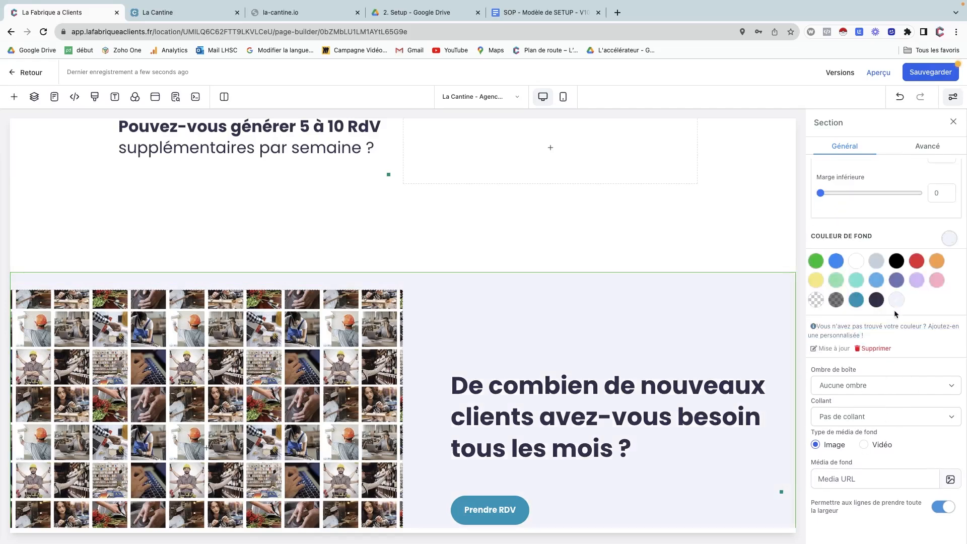
pyautogui.scroll(5, 885, 308)
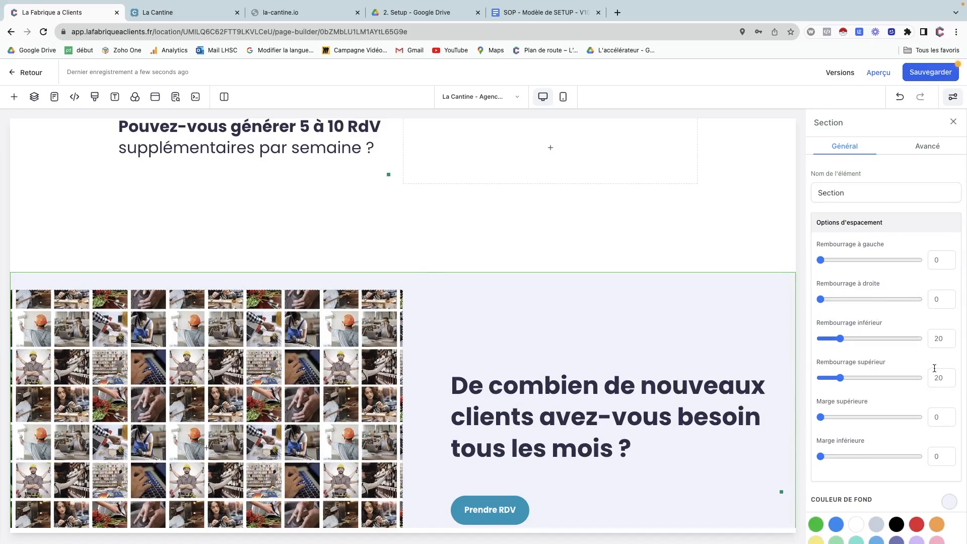
# Set the section's top and bottom padding to 160.
pyautogui.moveTo(939, 376); pyautogui.dragTo(928, 376)
pyautogui.write('16')
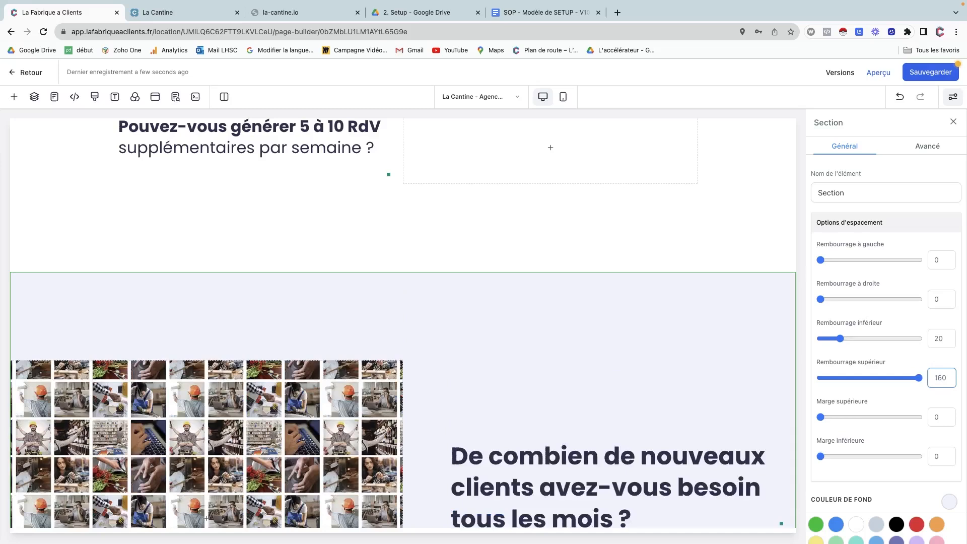
pyautogui.scroll(-6, 576, 398)
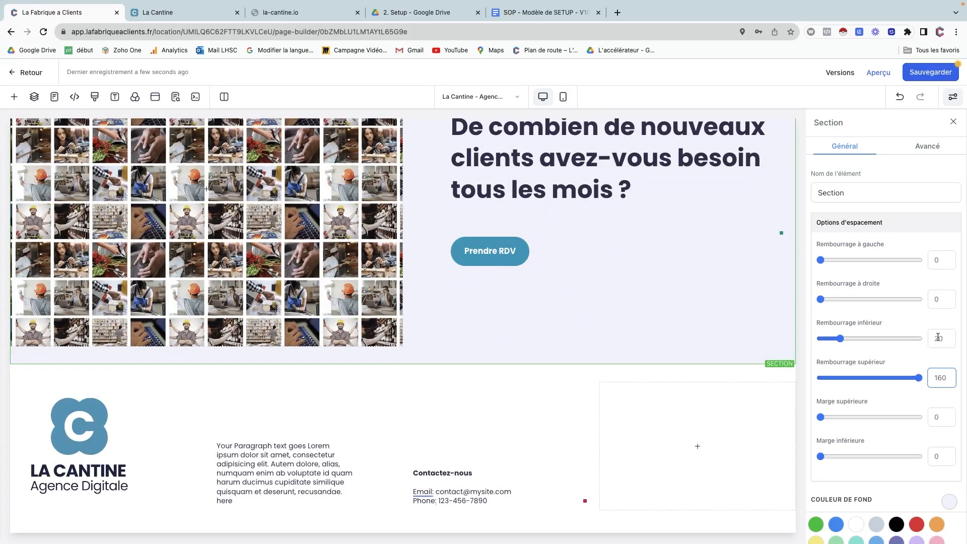
pyautogui.moveTo(937, 338); pyautogui.dragTo(923, 340)
pyautogui.write('16')
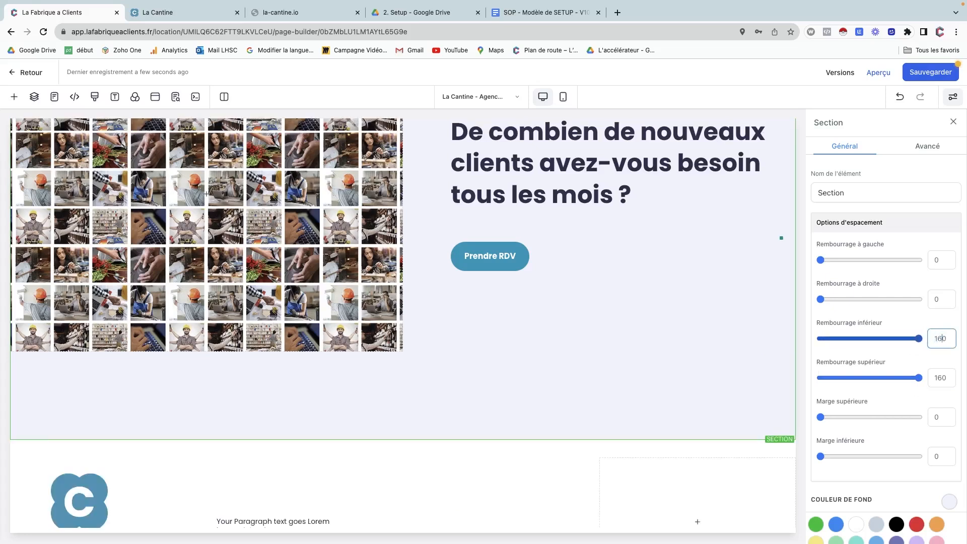
pyautogui.scroll(-2, 305, 378)
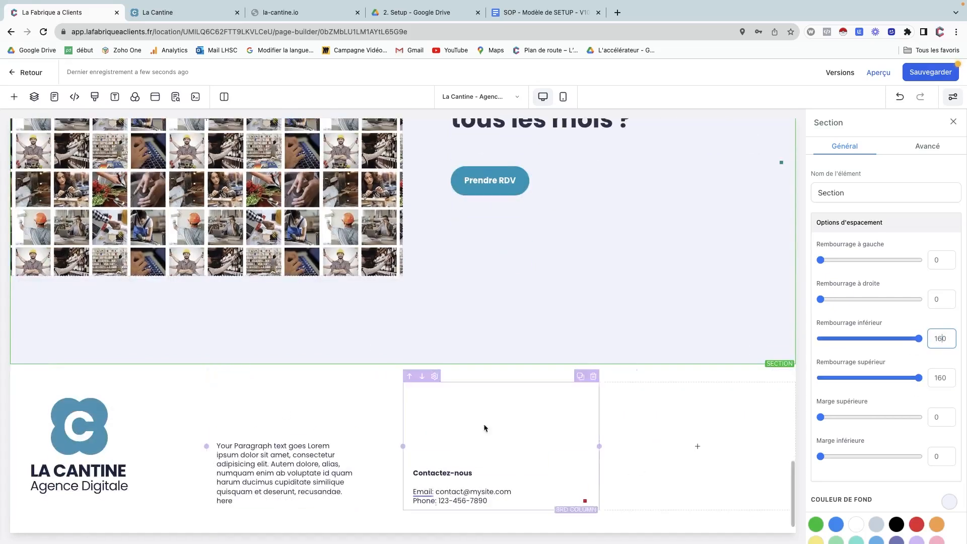
pyautogui.scroll(6, 356, 357)
pyautogui.scroll(15, 357, 358)
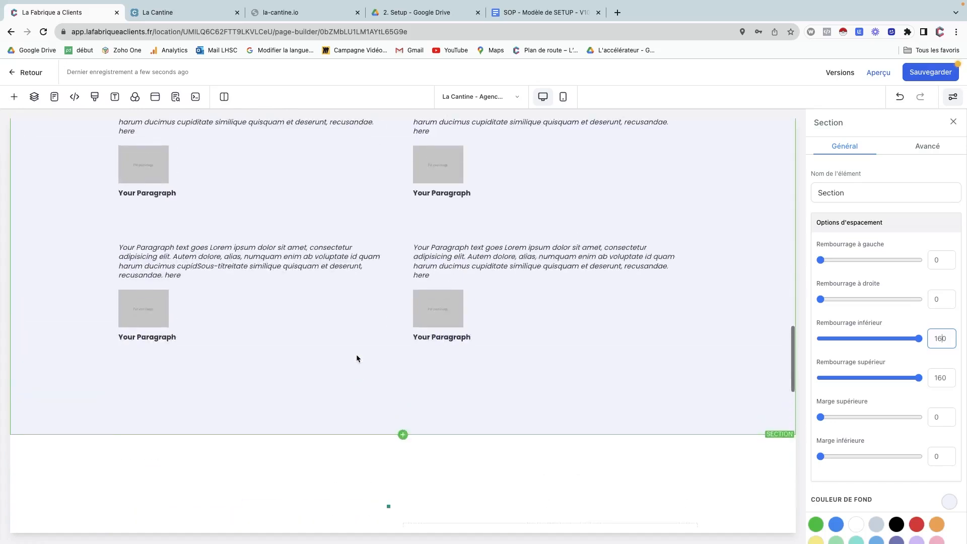
pyautogui.scroll(10, 356, 357)
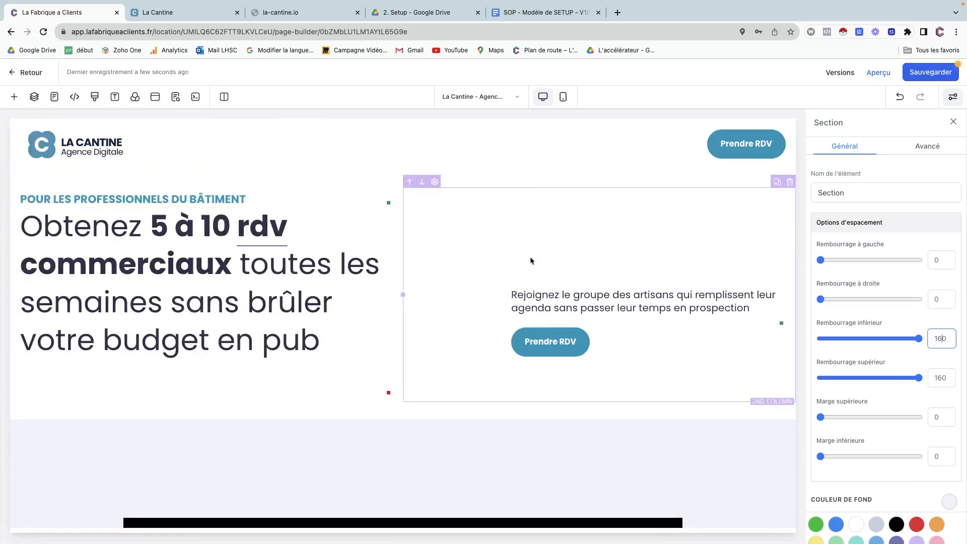
pyautogui.scroll(-6, 519, 208)
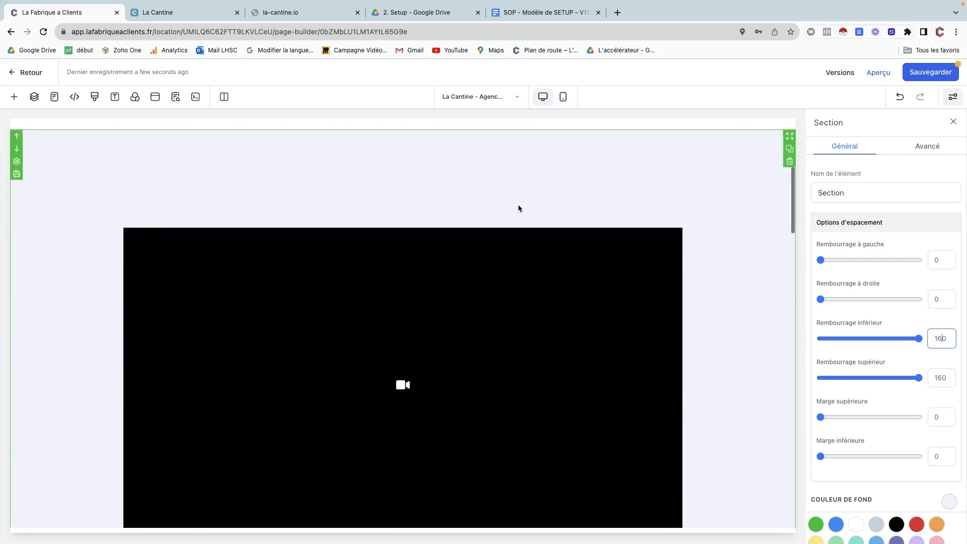
pyautogui.scroll(6, 518, 207)
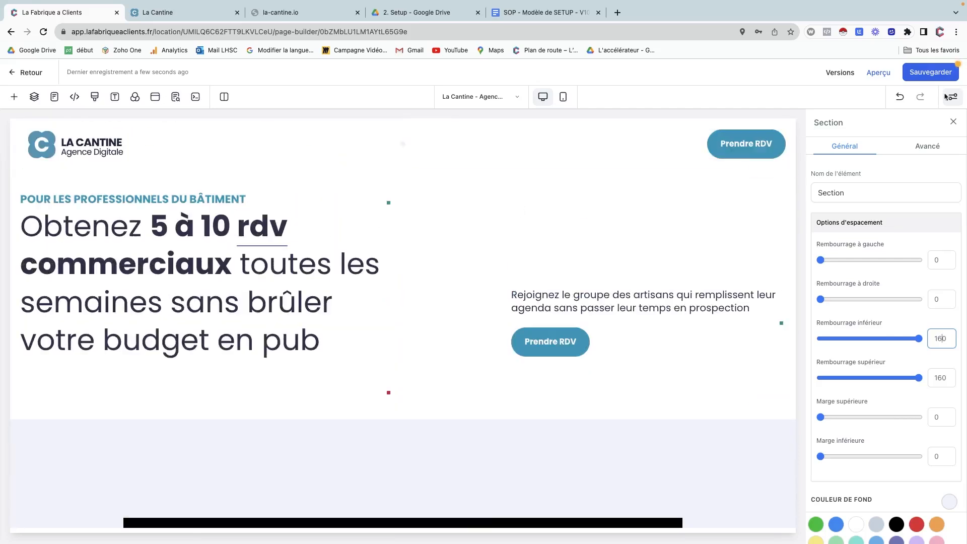
pyautogui.click(940, 74)
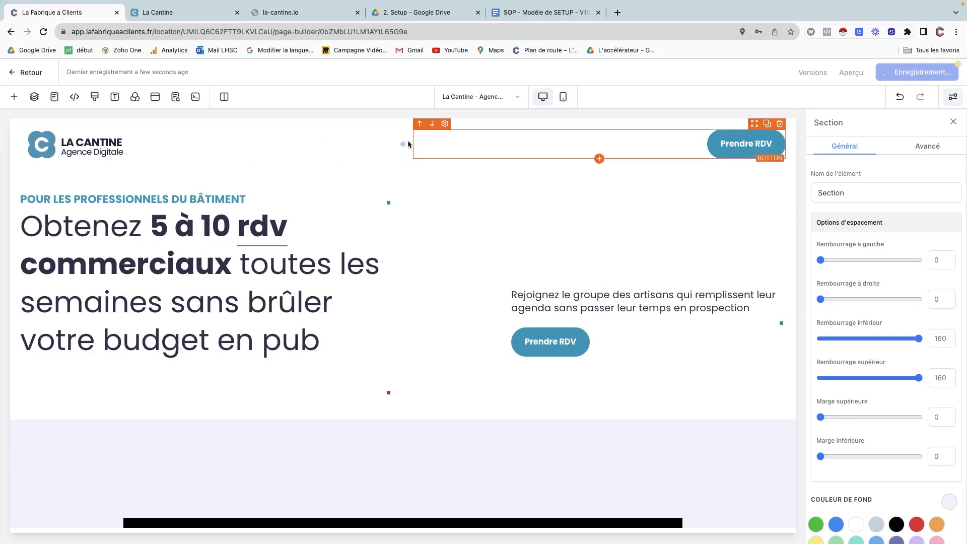
# Enter 'La Cantine - Agence Digitale' as the SEO Titre and apply 'Mise à jour de la méta SEO'.
pyautogui.click(174, 103)
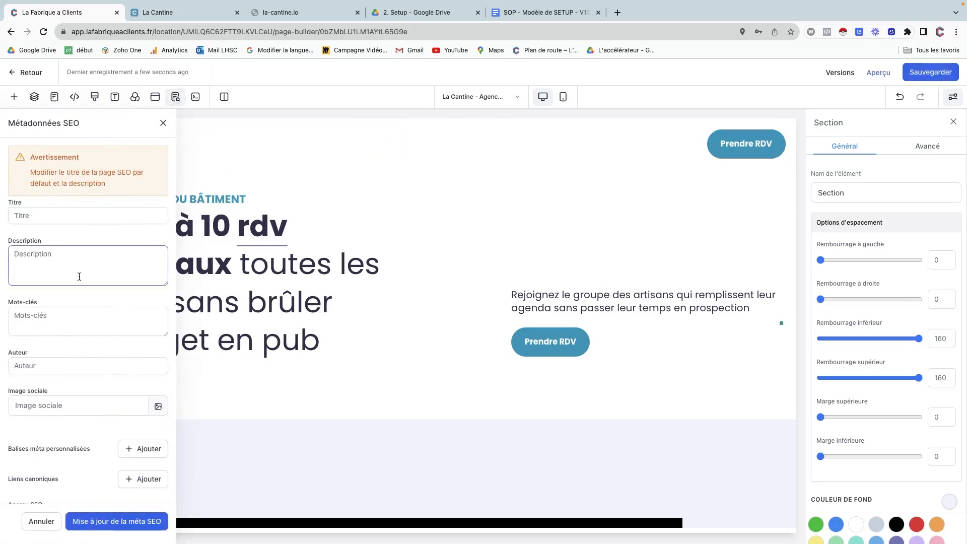
pyautogui.click(65, 218)
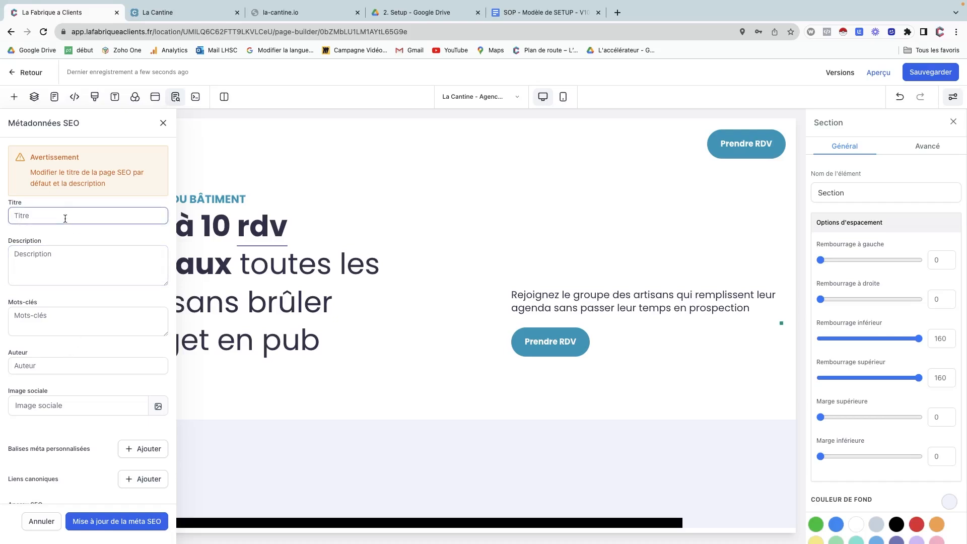
pyautogui.write('La Cantine - Agence digitale')
pyautogui.click(52, 269)
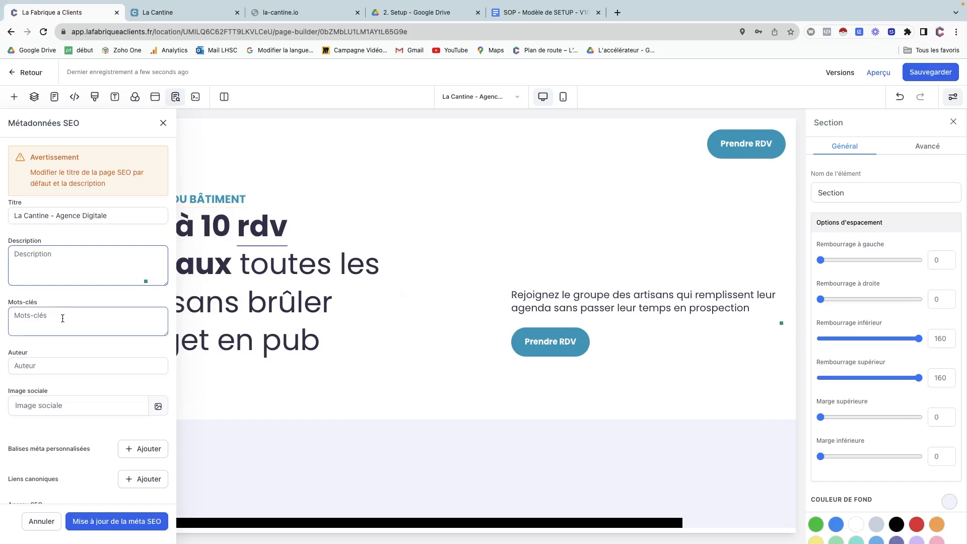
pyautogui.scroll(-4, 68, 436)
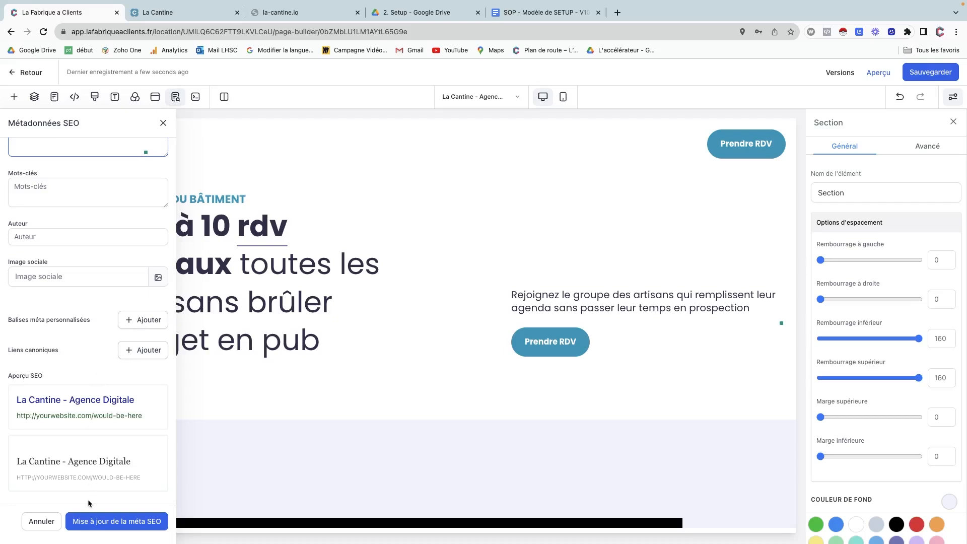
pyautogui.click(94, 525)
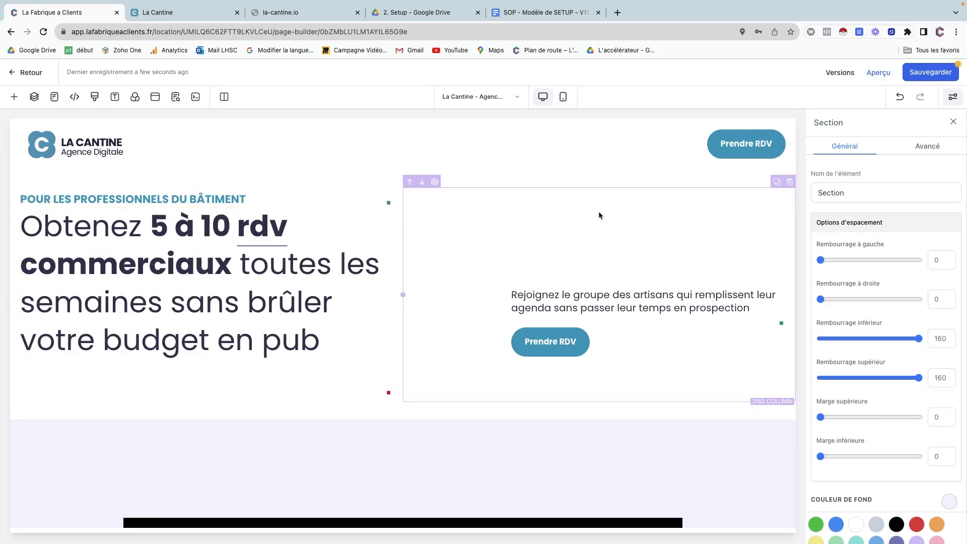
# Sauvegarder the page, then use Retour to go back to the funnel steps.
pyautogui.click(931, 74)
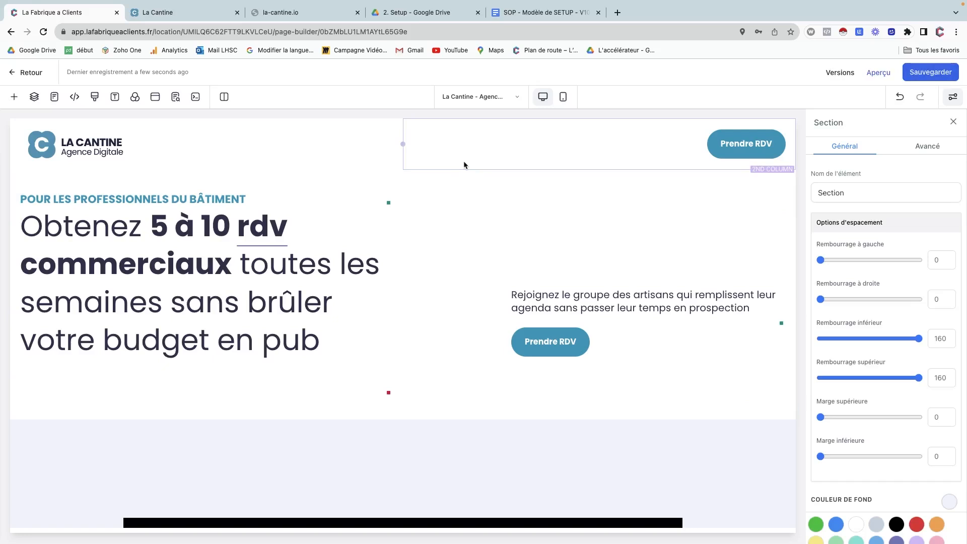
pyautogui.click(487, 100)
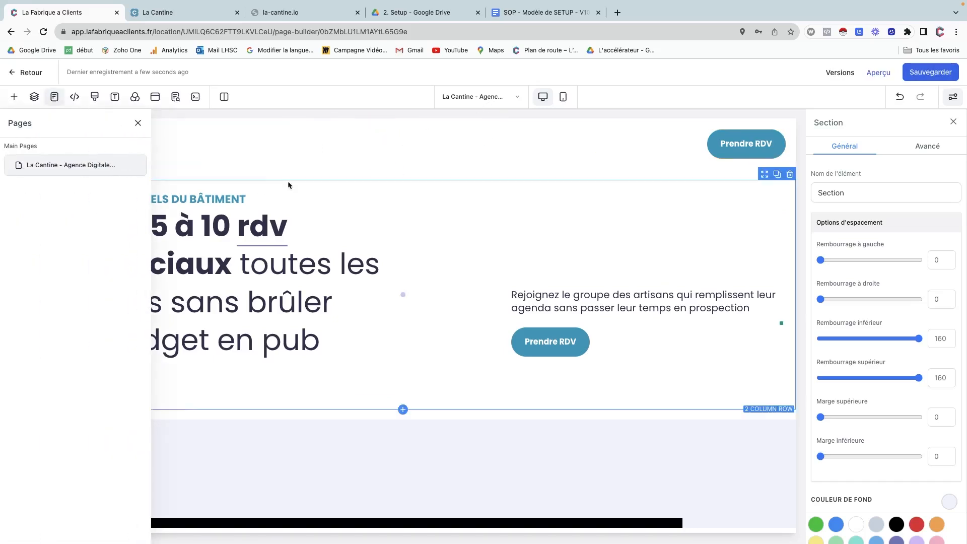
pyautogui.click(29, 73)
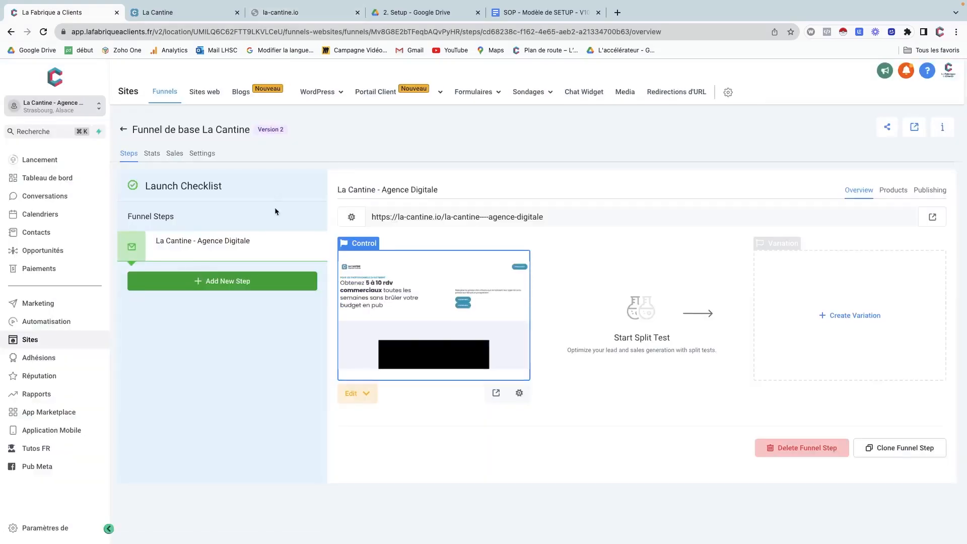
# Reload the la-cantine.io tab and retry the address without its https prefix.
pyautogui.click(272, 13)
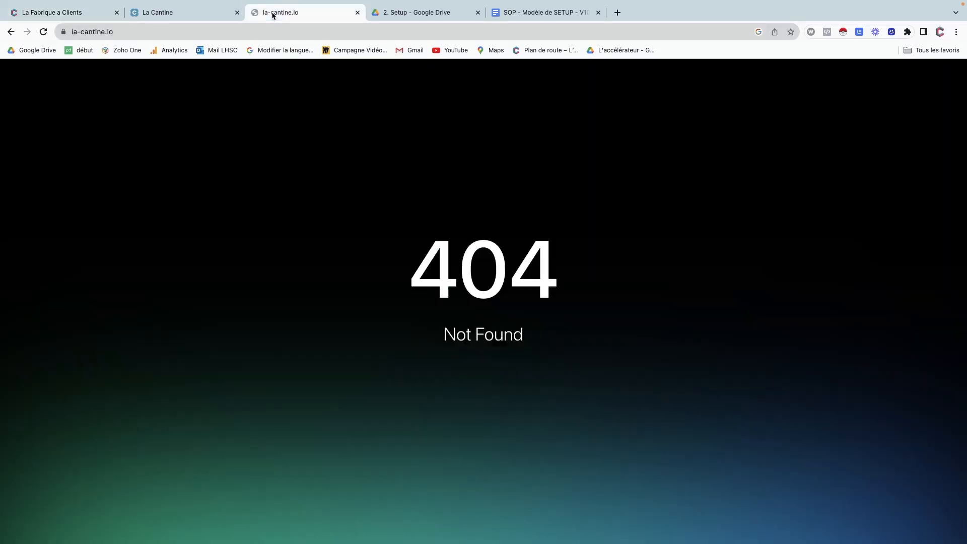
pyautogui.click(45, 33)
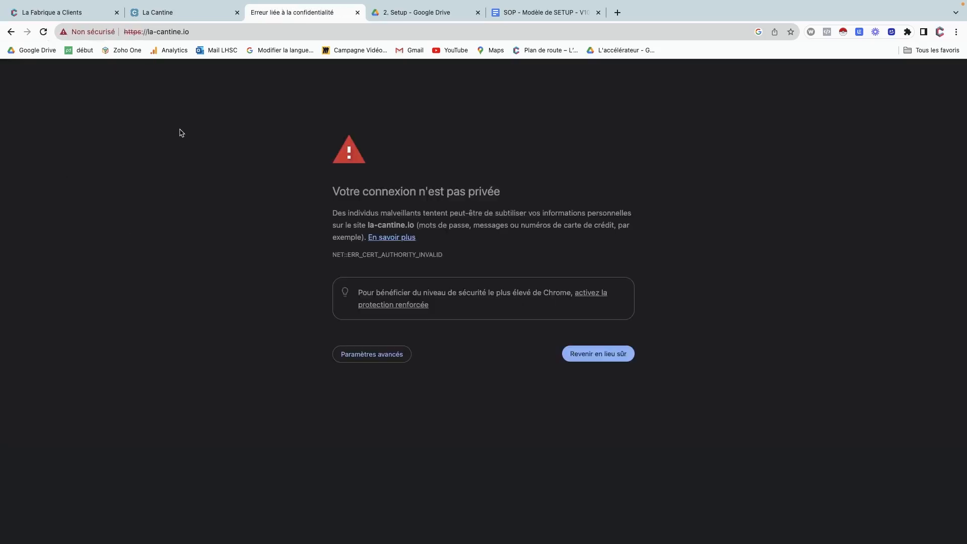
pyautogui.moveTo(146, 36); pyautogui.dragTo(122, 29)
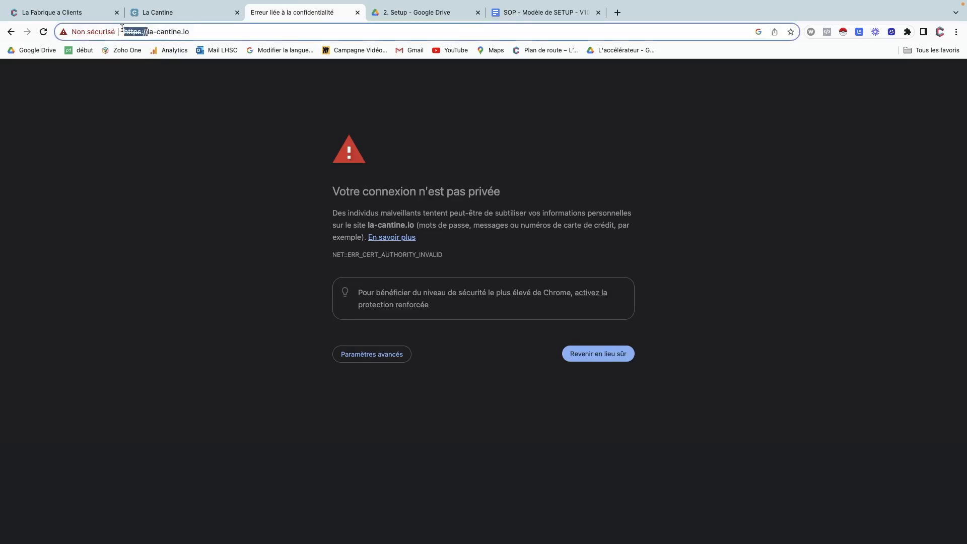
pyautogui.press('BackSpace')
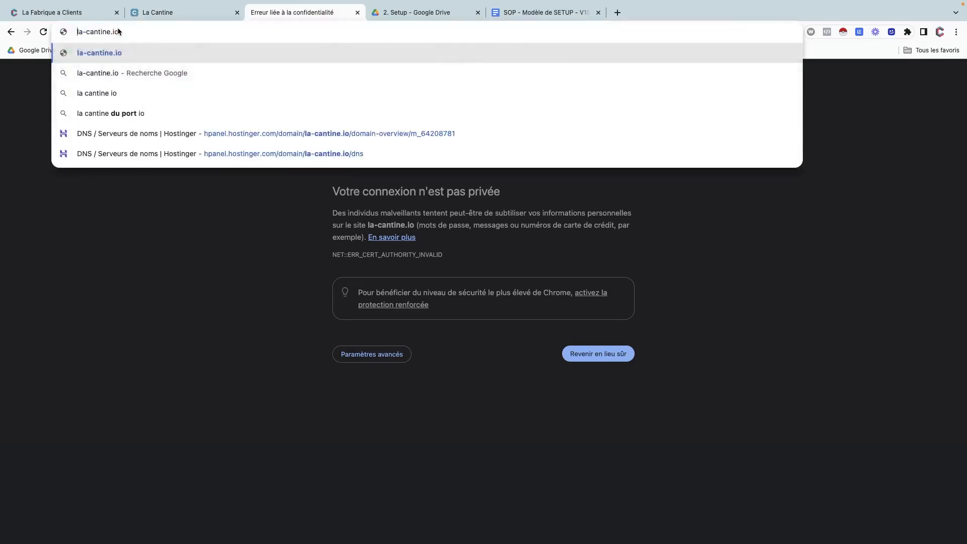
pyautogui.press('Return')
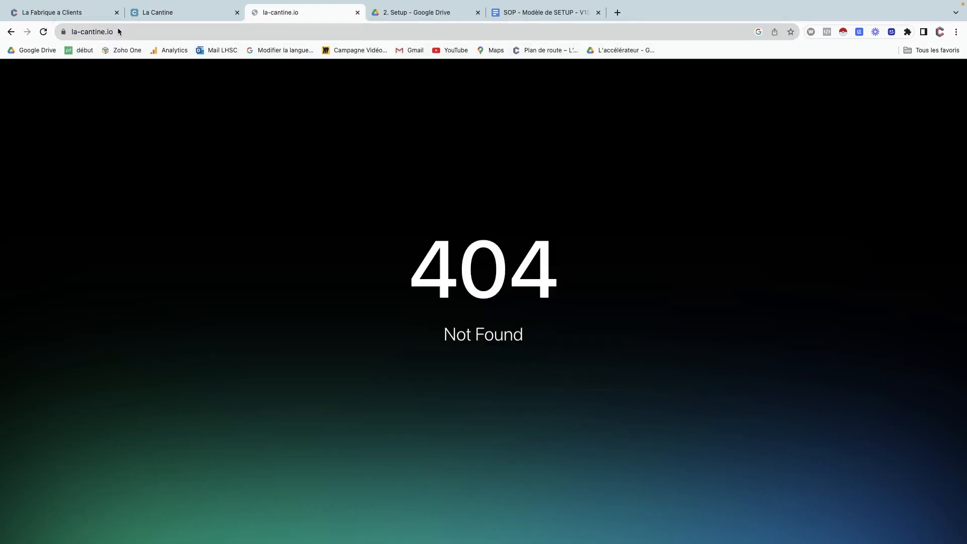
# Load la-cantine.io over plain http, still 404, then go back to the funnel tab.
pyautogui.click(116, 30)
pyautogui.click(120, 32)
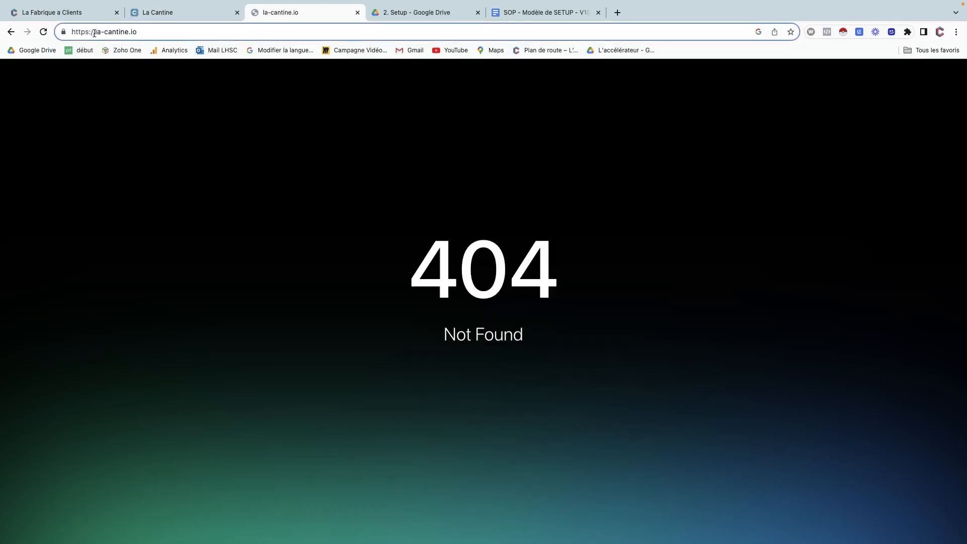
pyautogui.click(88, 31)
pyautogui.press('BackSpace')
pyautogui.press('Return')
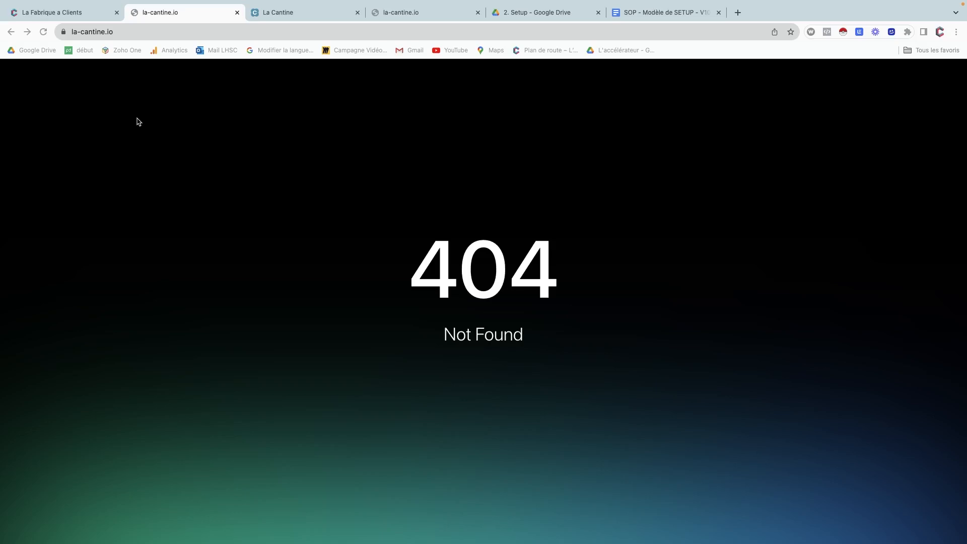
pyautogui.click(69, 14)
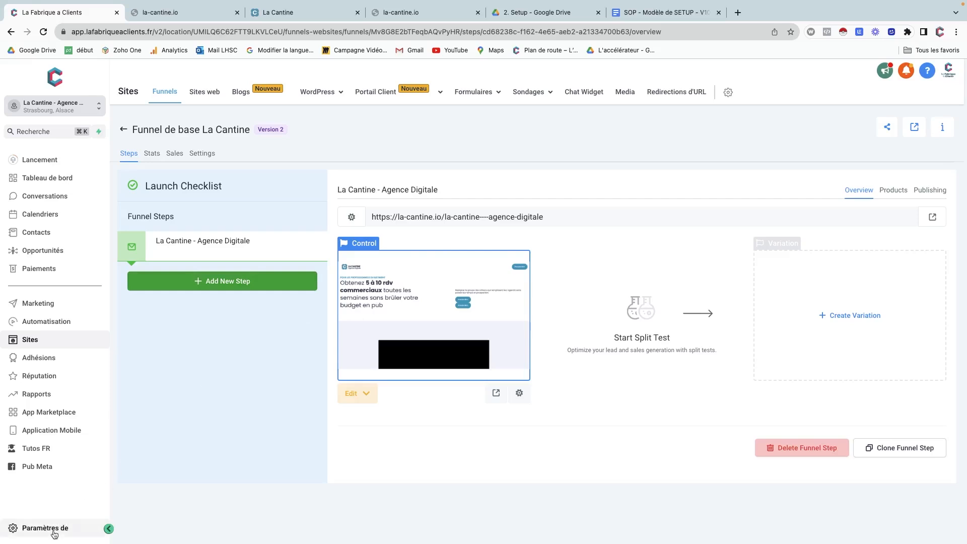
# Set la-cantine.io's default page to the La Cantine - Agence Digitale funnel page.
pyautogui.click(31, 529)
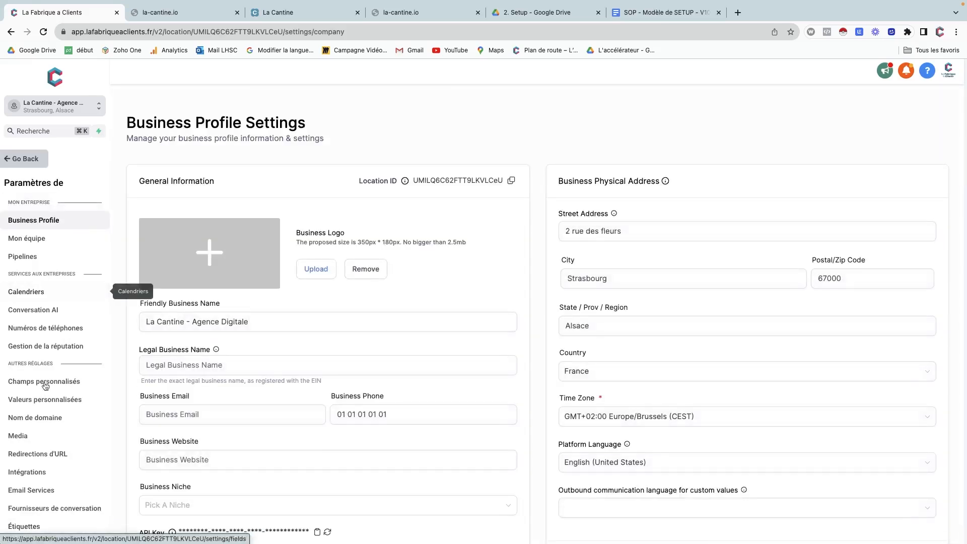
pyautogui.click(52, 422)
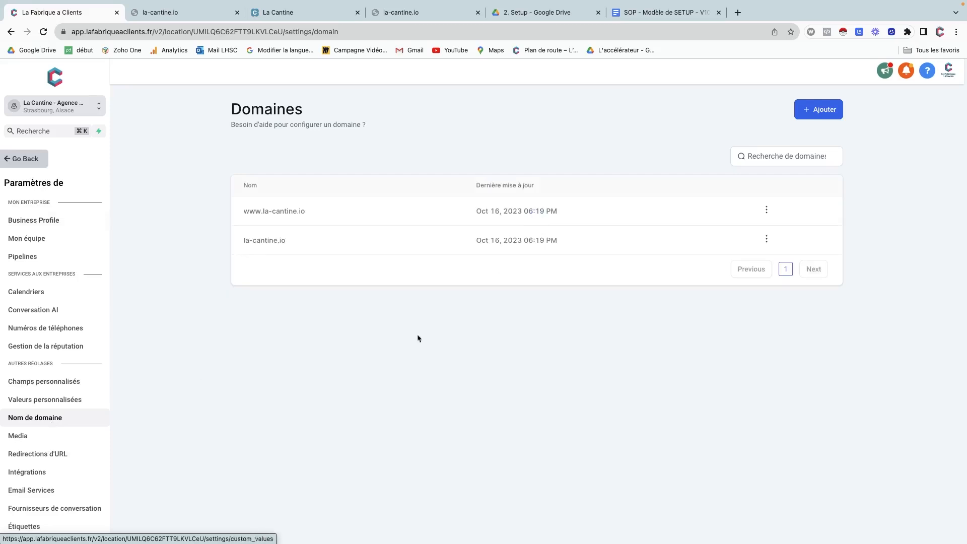
pyautogui.click(766, 240)
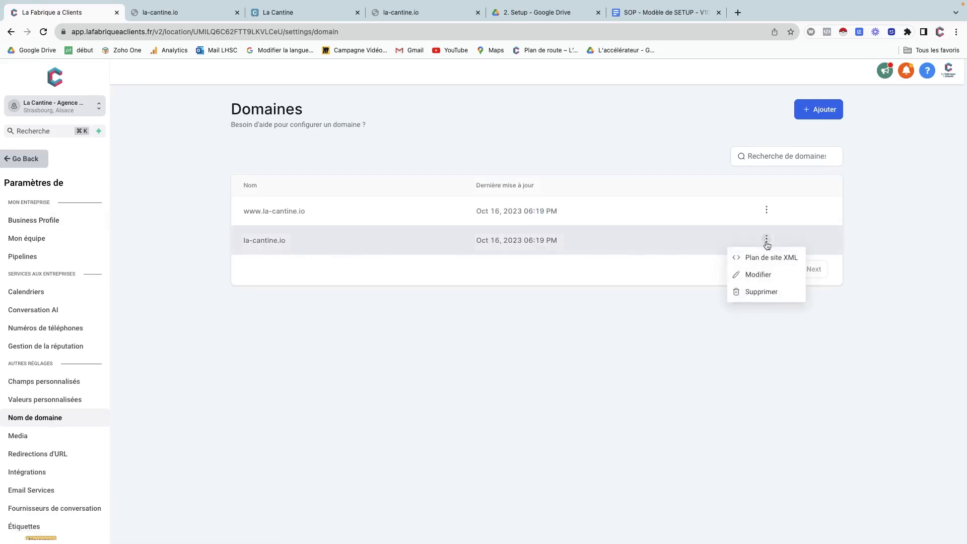
pyautogui.click(758, 274)
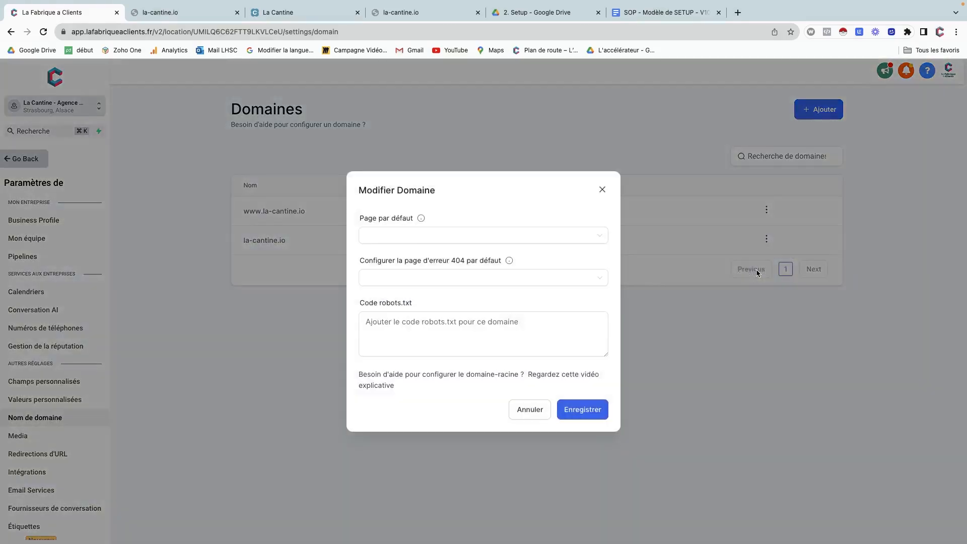
pyautogui.click(390, 240)
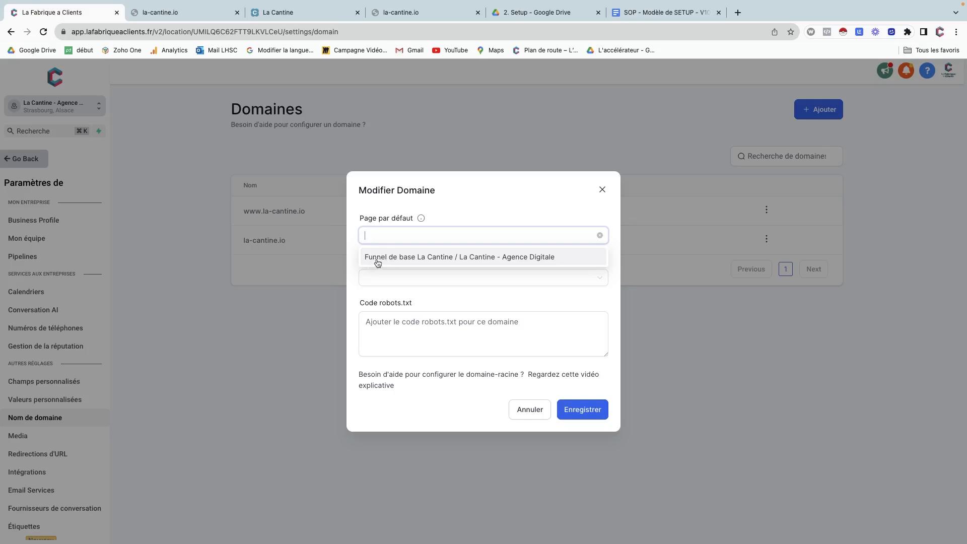
pyautogui.click(498, 258)
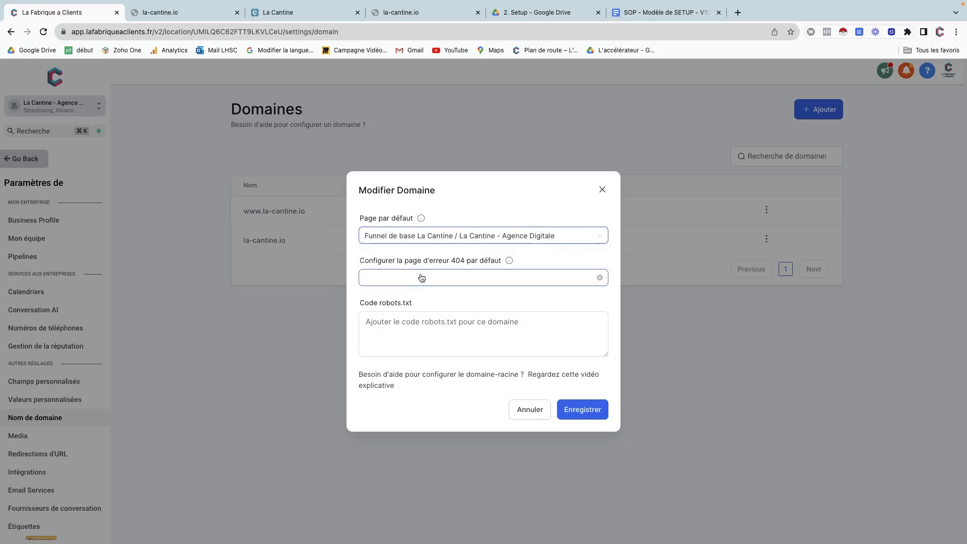
pyautogui.click(571, 411)
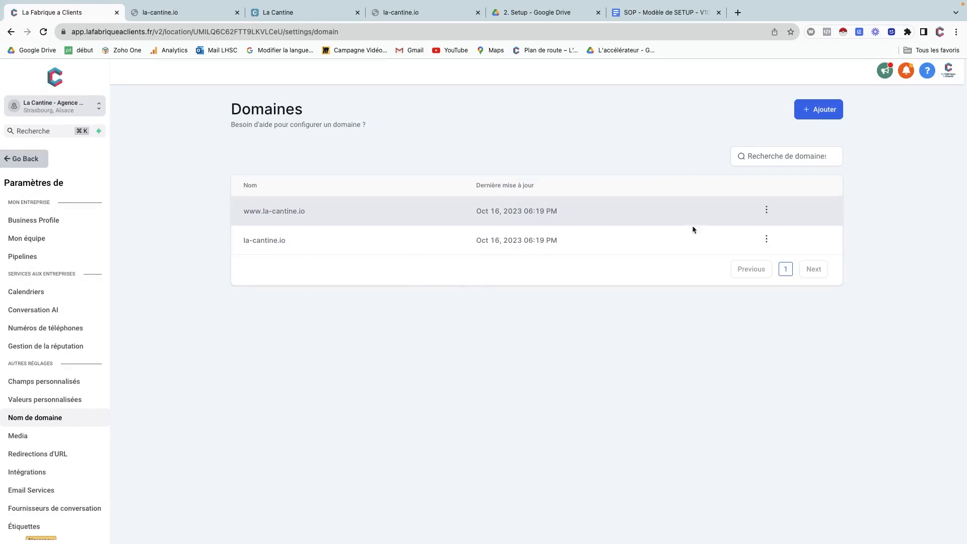
pyautogui.click(766, 211)
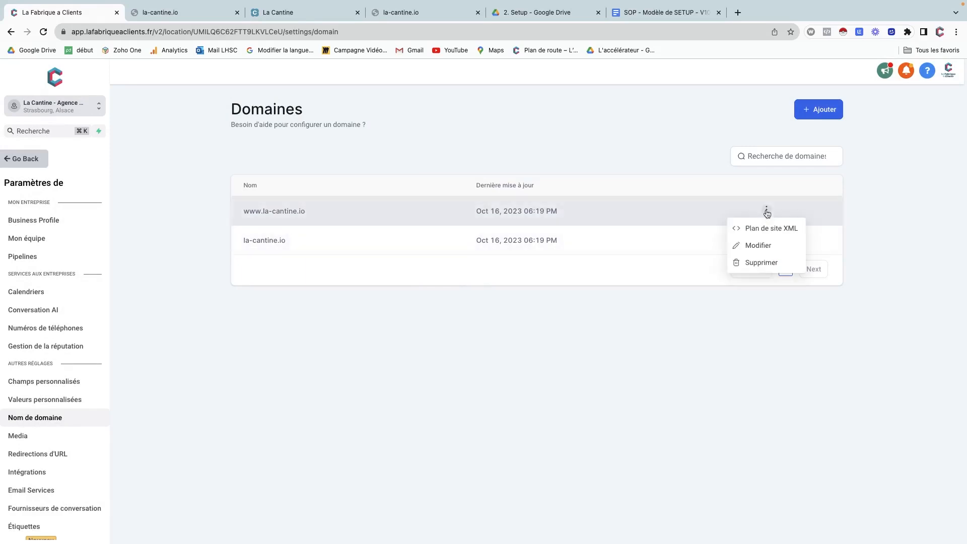
pyautogui.click(758, 248)
pyautogui.click(524, 236)
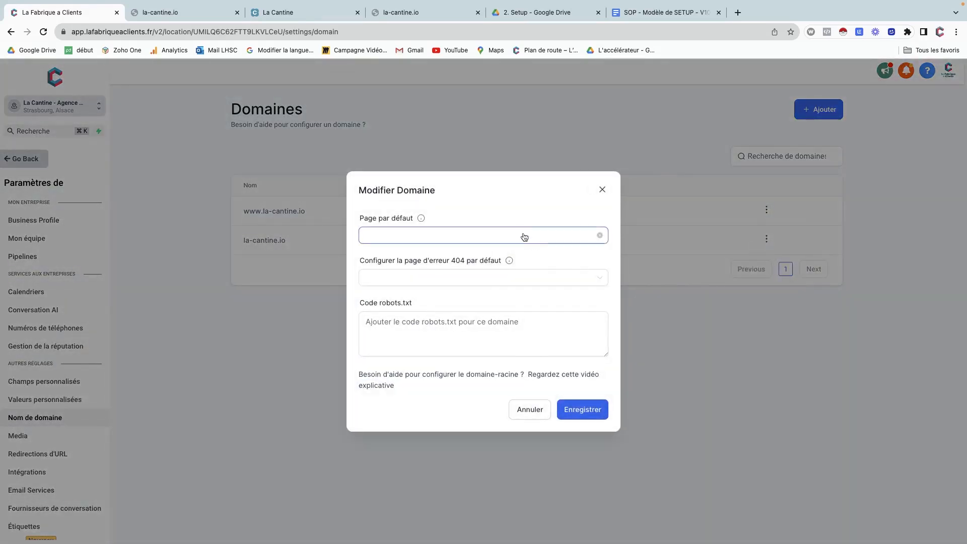
pyautogui.click(502, 258)
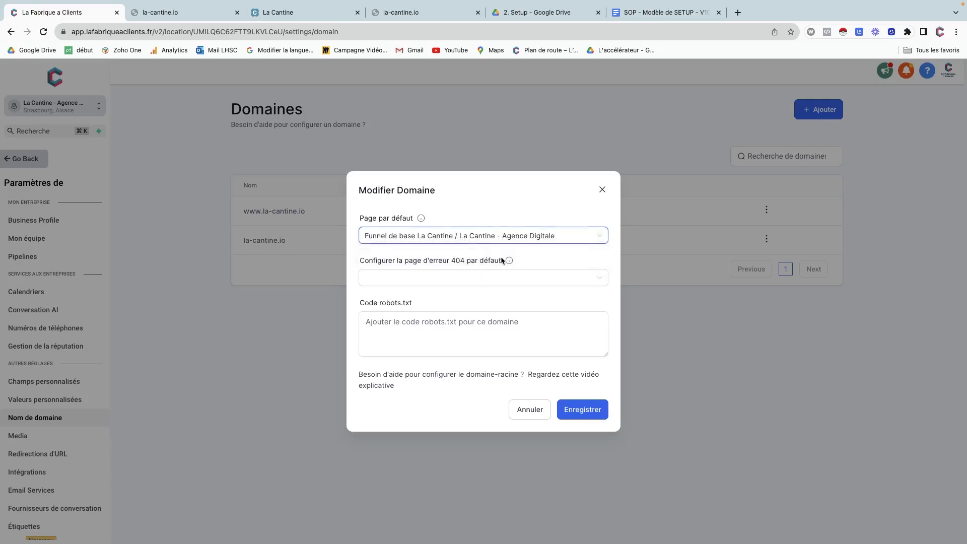
pyautogui.click(590, 412)
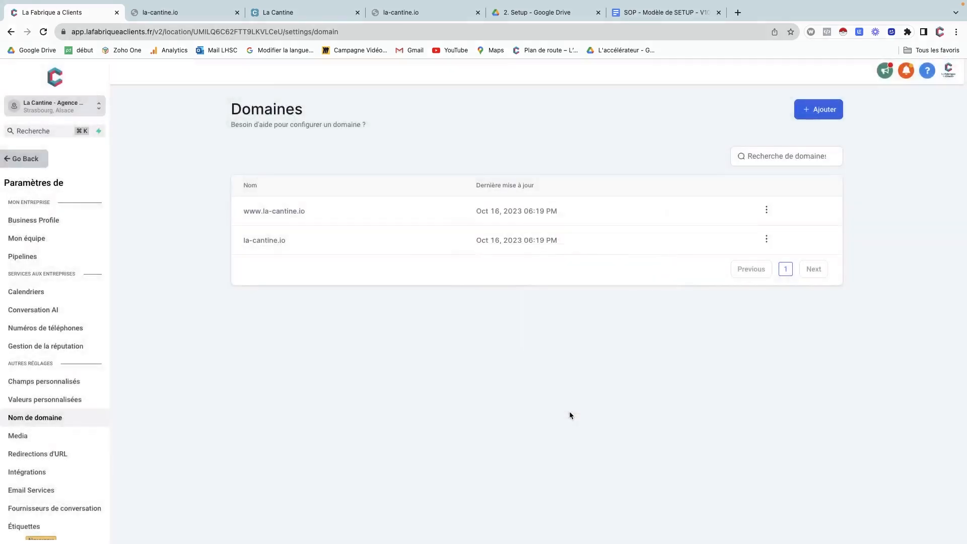
# Reload la-cantine.io, scroll through the now-live landing page, then return to the admin tab.
pyautogui.click(183, 15)
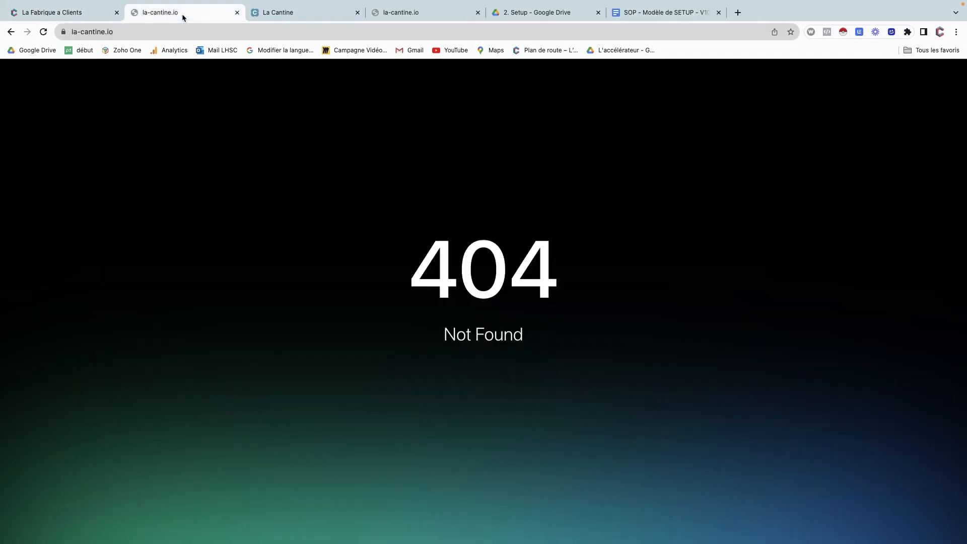
pyautogui.click(43, 32)
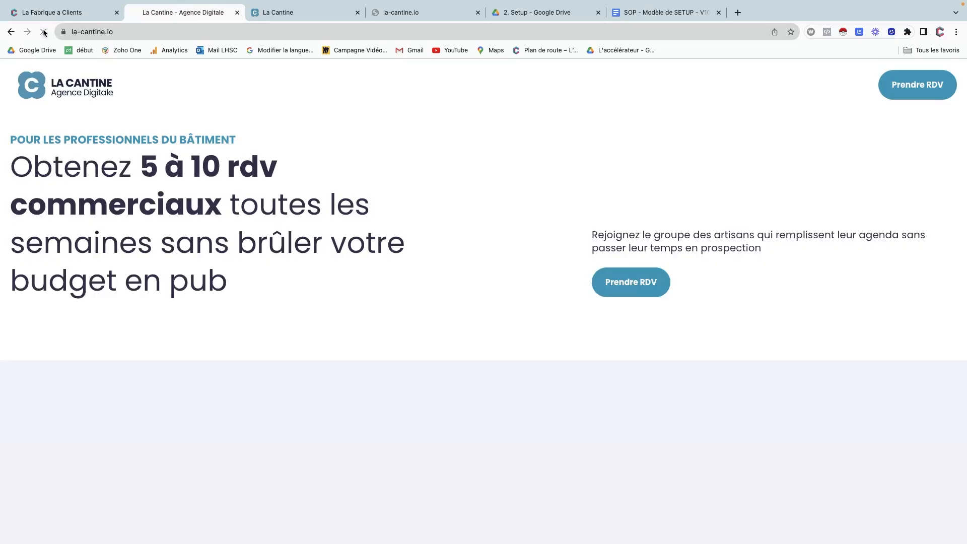
pyautogui.scroll(-2, 242, 245)
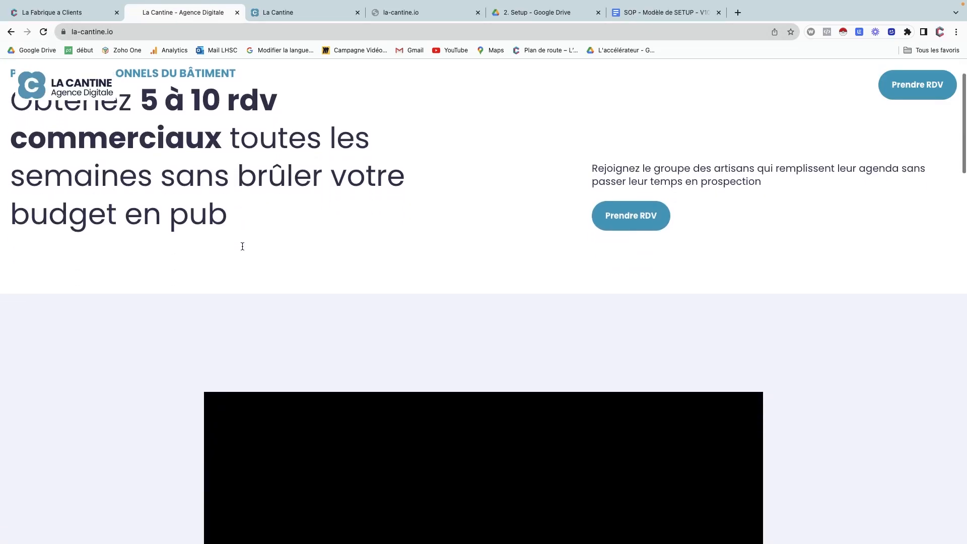
pyautogui.scroll(2, 212, 196)
pyautogui.scroll(-3, 168, 125)
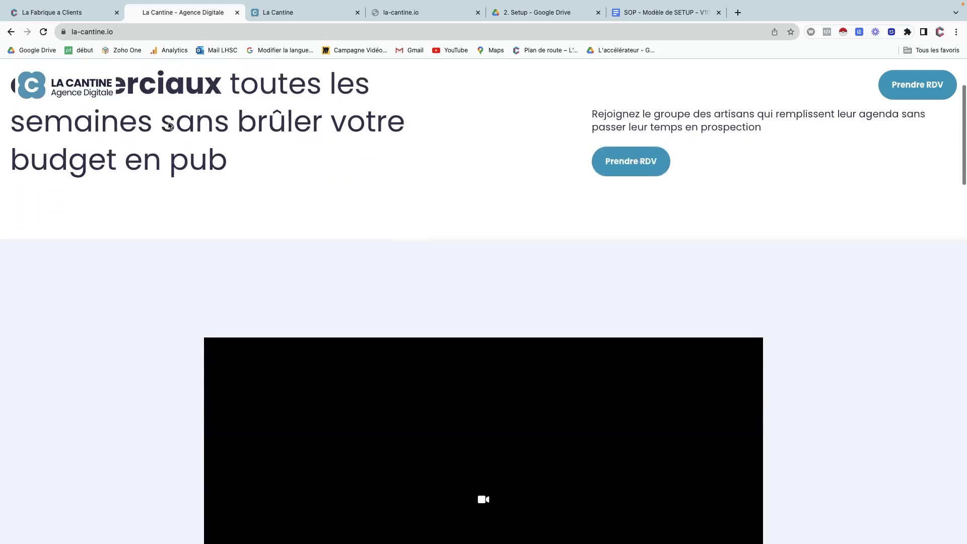
pyautogui.scroll(2, 168, 122)
pyautogui.scroll(2, 169, 122)
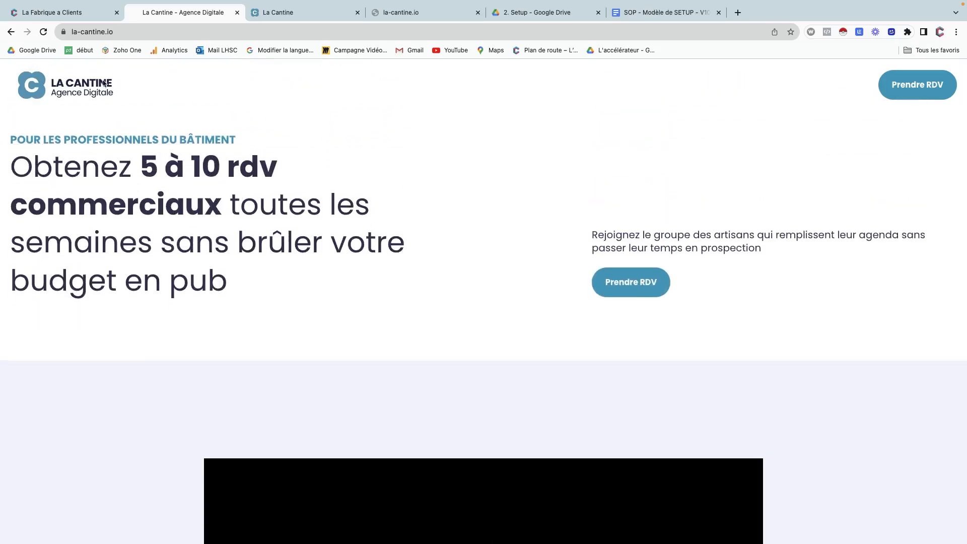
pyautogui.scroll(-4, 175, 147)
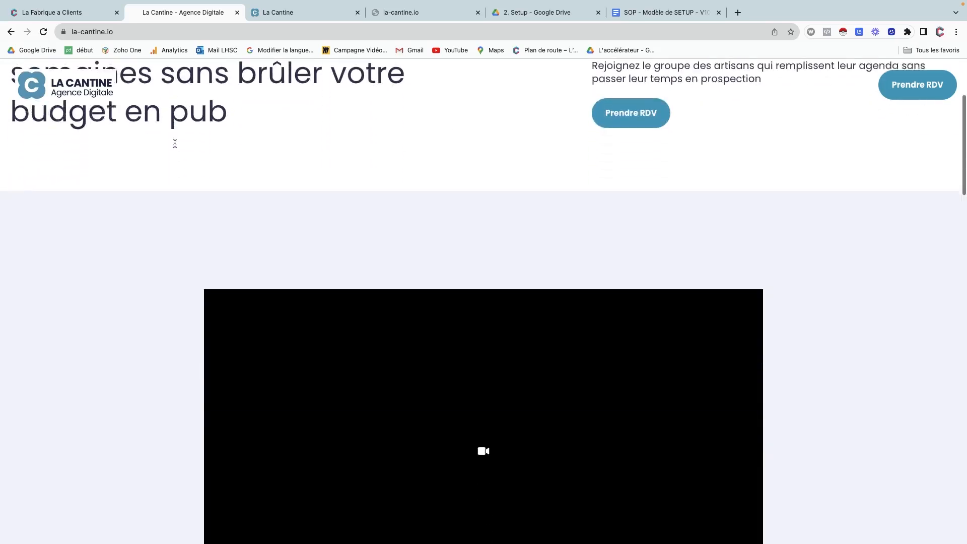
pyautogui.scroll(-2, 174, 147)
pyautogui.scroll(6, 174, 146)
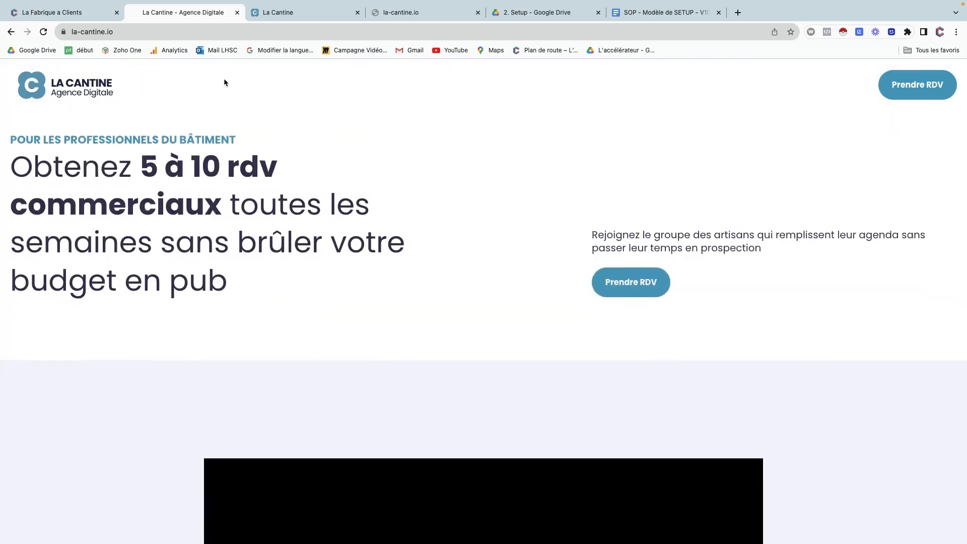
pyautogui.scroll(-5, 217, 159)
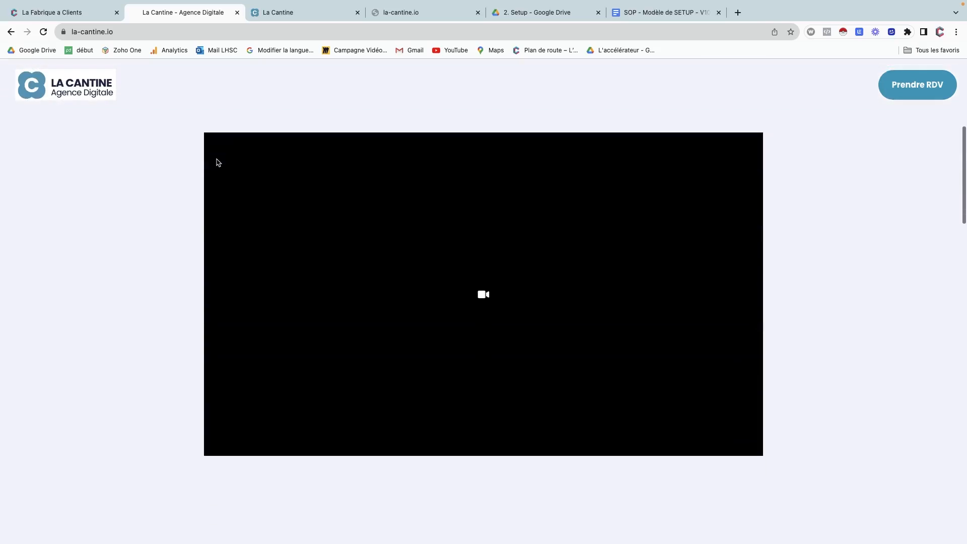
pyautogui.scroll(7, 216, 162)
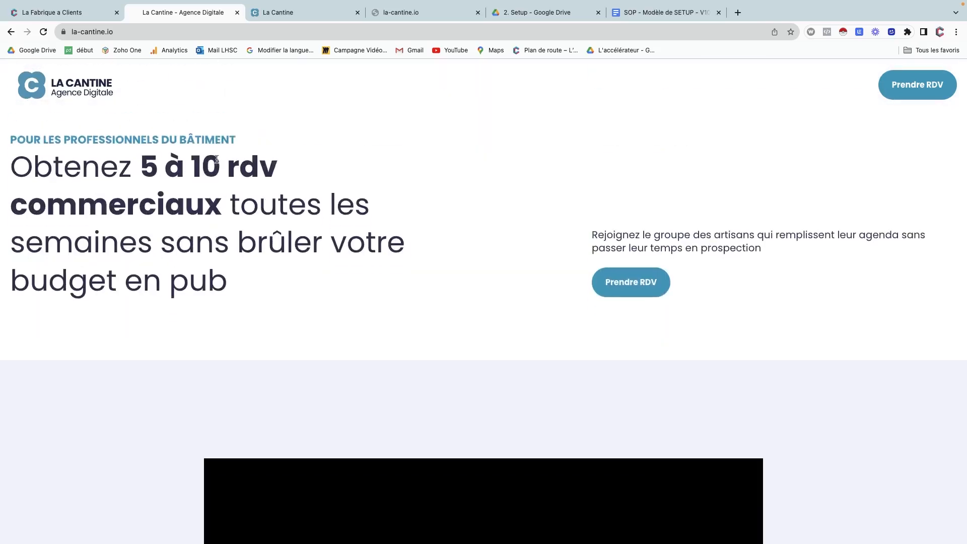
pyautogui.scroll(-8, 217, 162)
pyautogui.scroll(-10, 216, 162)
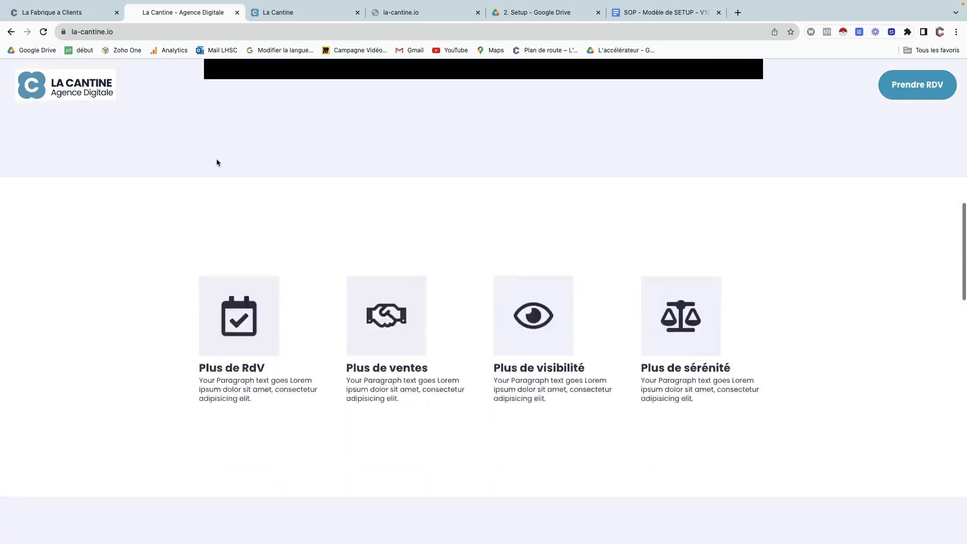
pyautogui.scroll(-6, 217, 159)
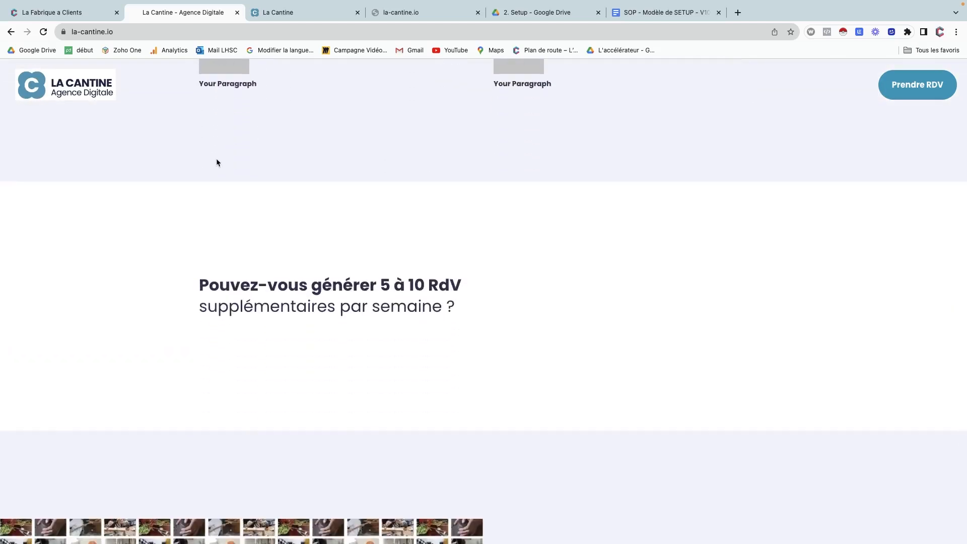
pyautogui.scroll(-5, 216, 163)
pyautogui.scroll(-4, 217, 162)
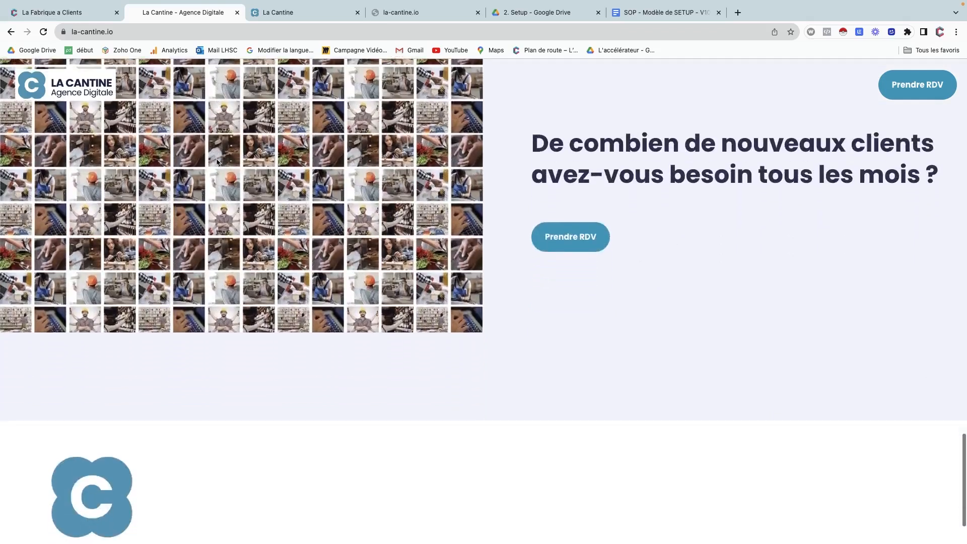
pyautogui.scroll(20, 216, 161)
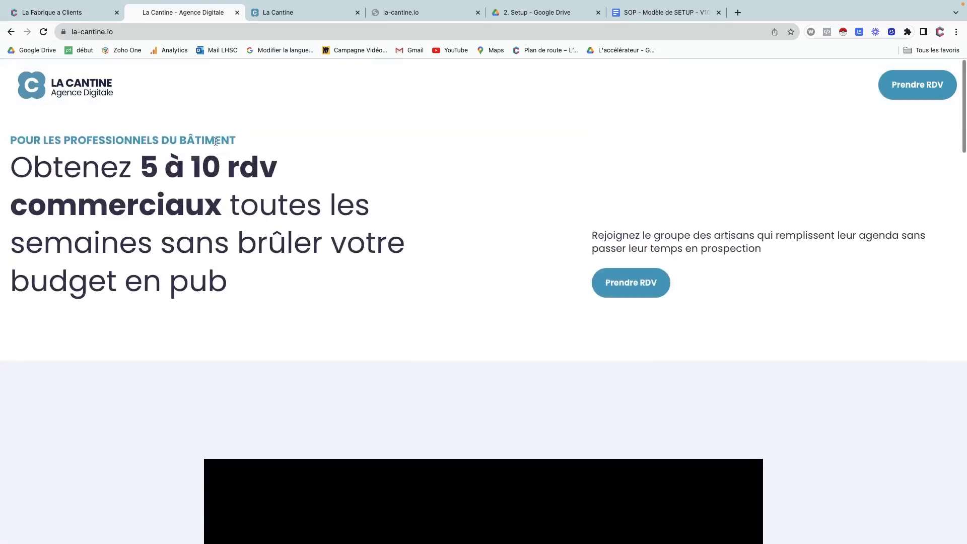
pyautogui.click(81, 12)
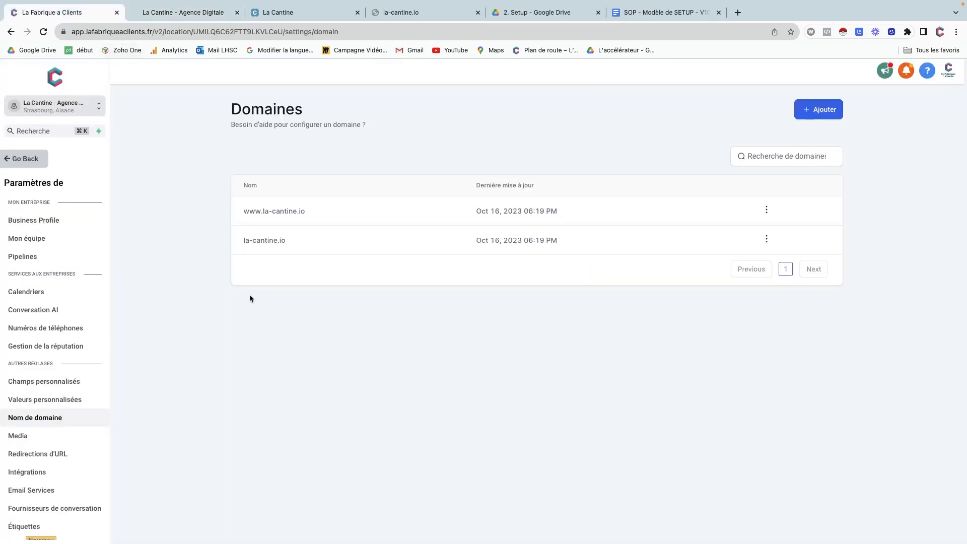
# Make the first page section (header) white, save the page, and reload the live site.
pyautogui.click(26, 159)
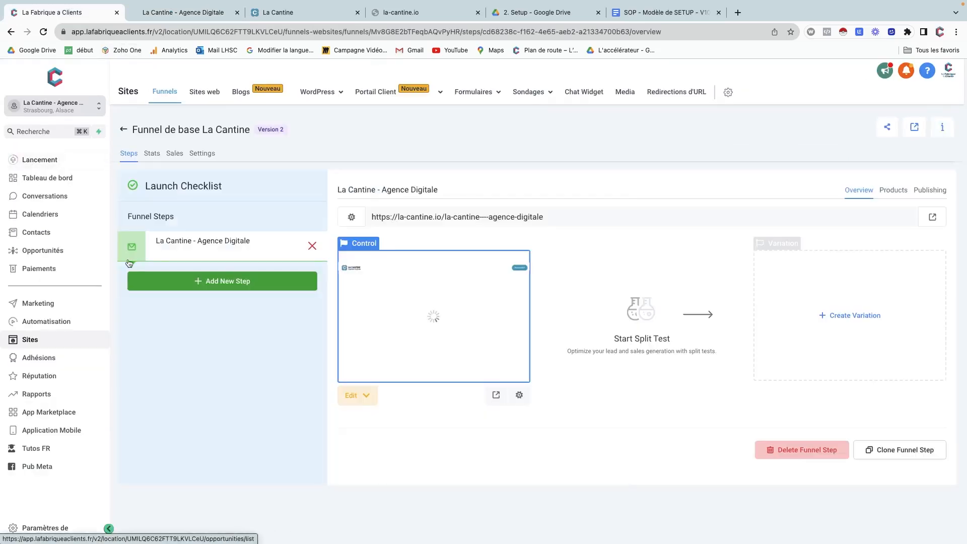
pyautogui.click(416, 292)
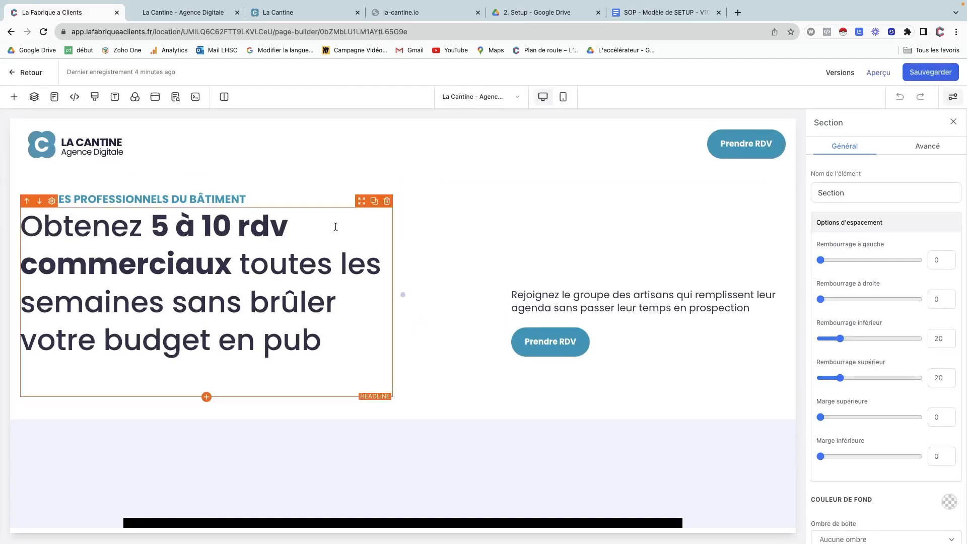
pyautogui.click(34, 97)
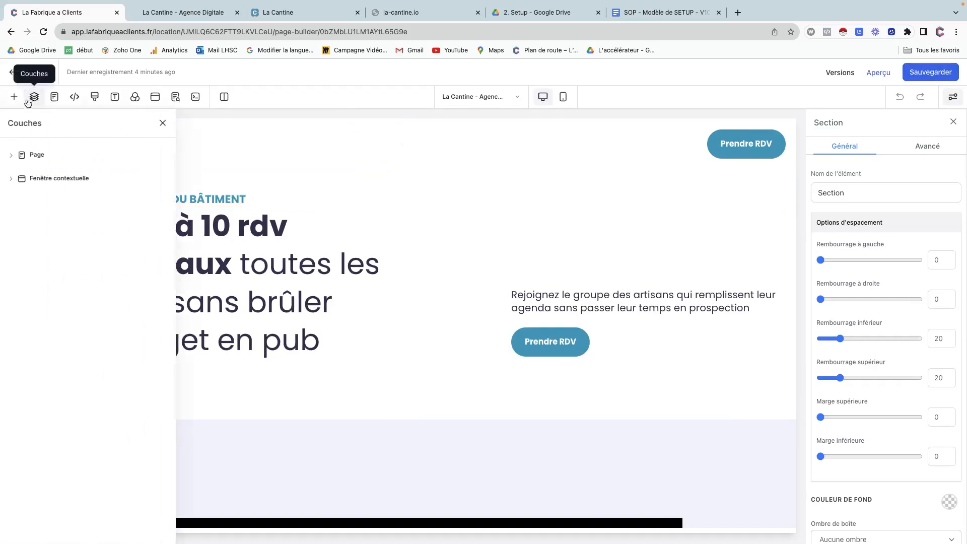
pyautogui.click(11, 156)
pyautogui.click(42, 176)
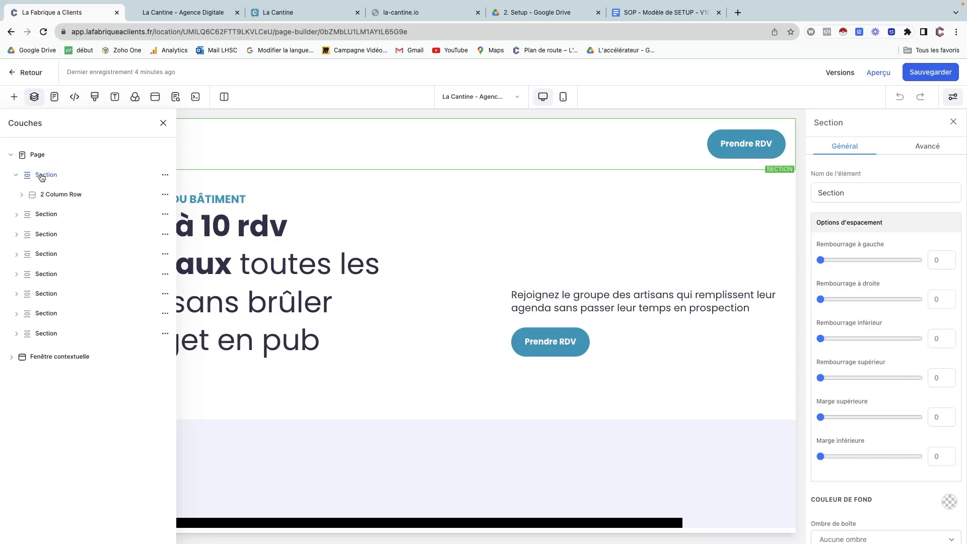
pyautogui.click(948, 503)
pyautogui.click(859, 527)
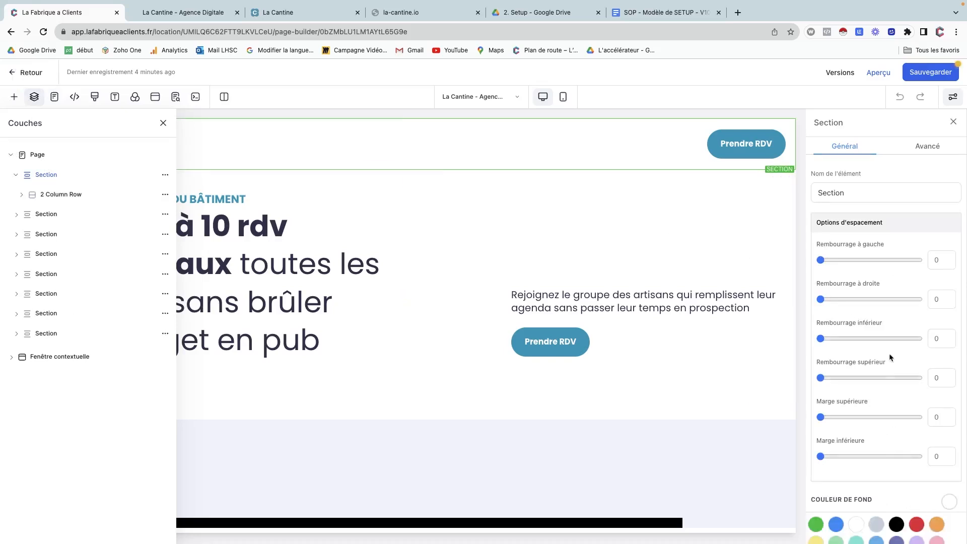
pyautogui.click(915, 74)
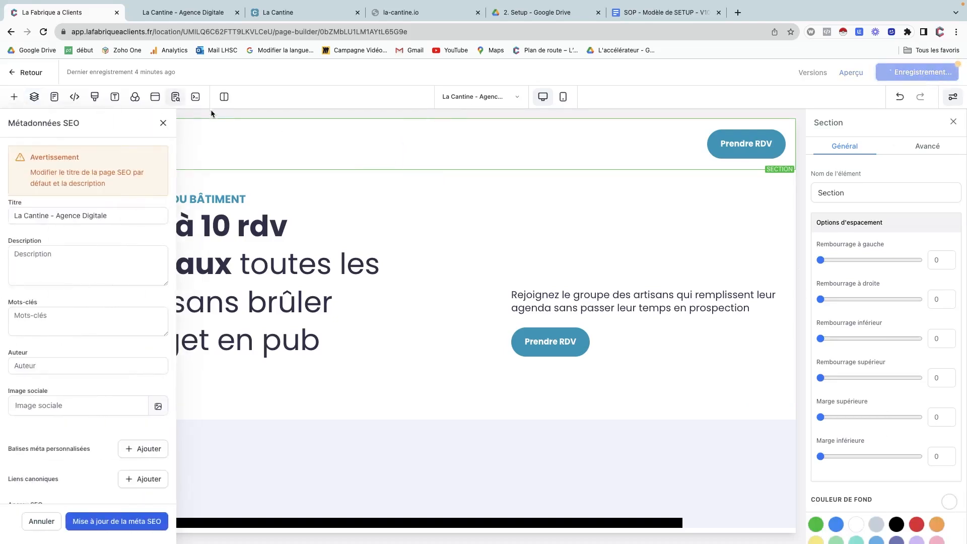
pyautogui.click(184, 14)
pyautogui.click(49, 31)
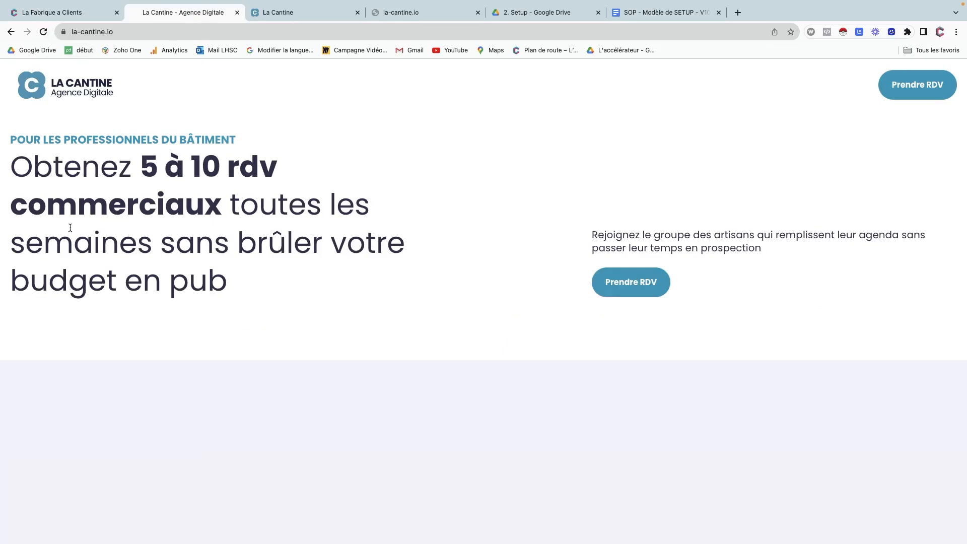
# Scroll down the refreshed live page to check the white header and the sections below.
pyautogui.scroll(-5, 70, 227)
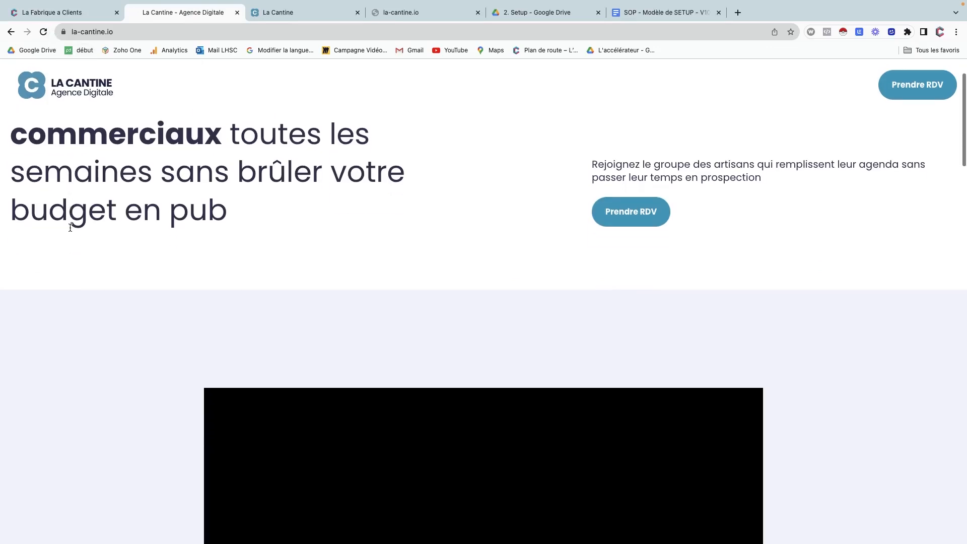
pyautogui.scroll(-9, 70, 228)
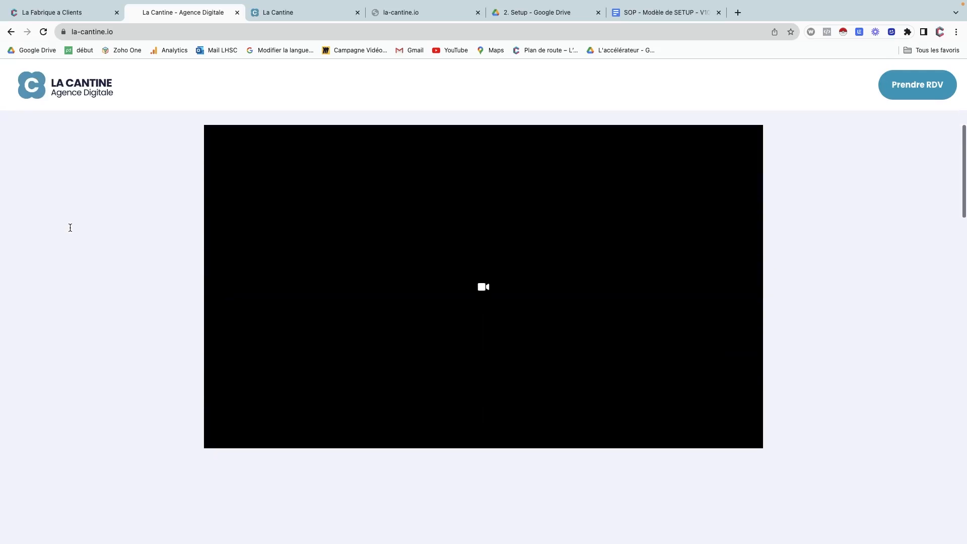
pyautogui.scroll(-10, 70, 228)
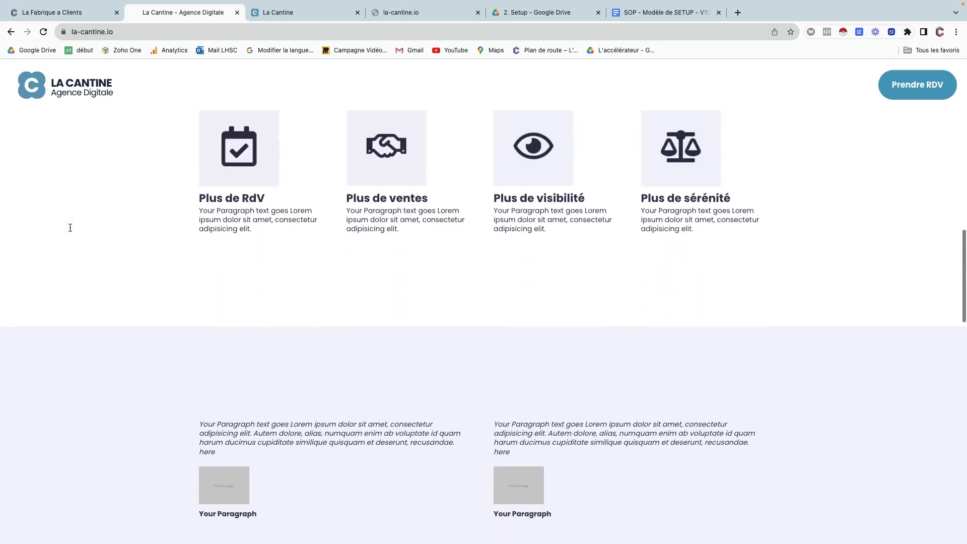
pyautogui.scroll(-5, 70, 227)
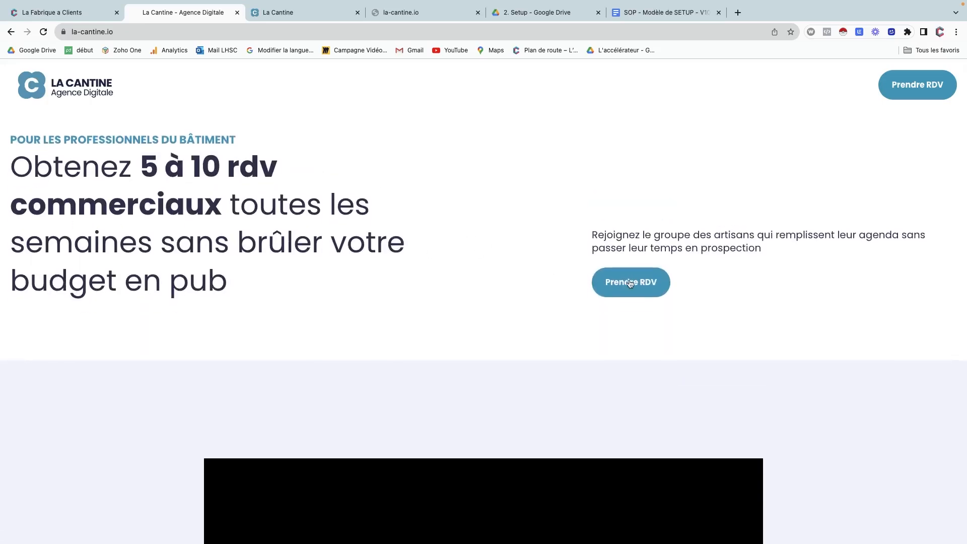
pyautogui.scroll(-15, 570, 324)
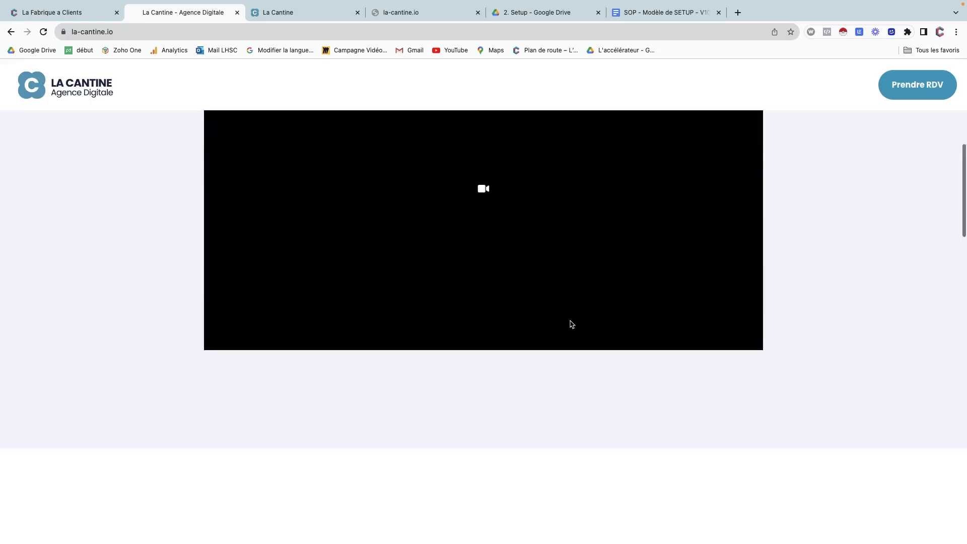
pyautogui.scroll(-3, 571, 323)
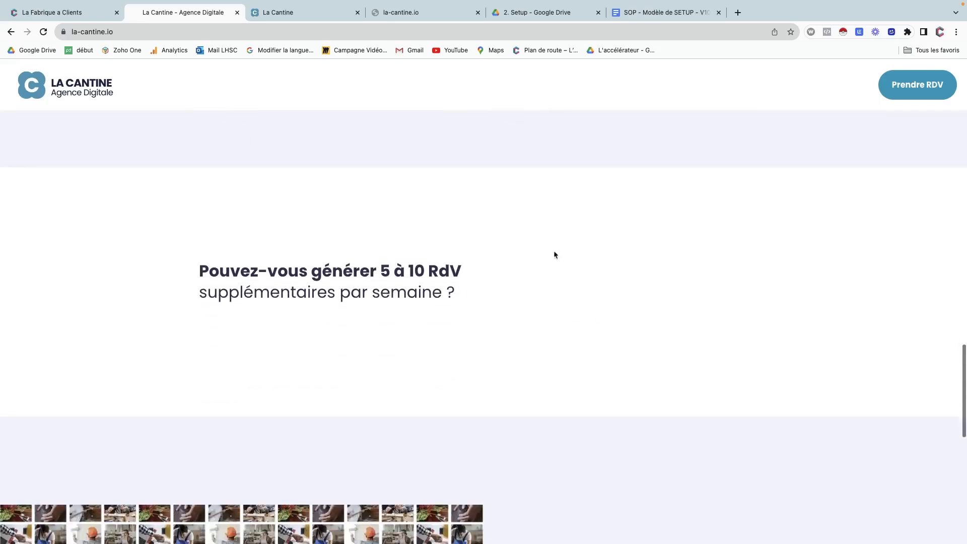
# Check the header Prendre RDV button's link action, then bring up the page popup editor.
pyautogui.click(77, 20)
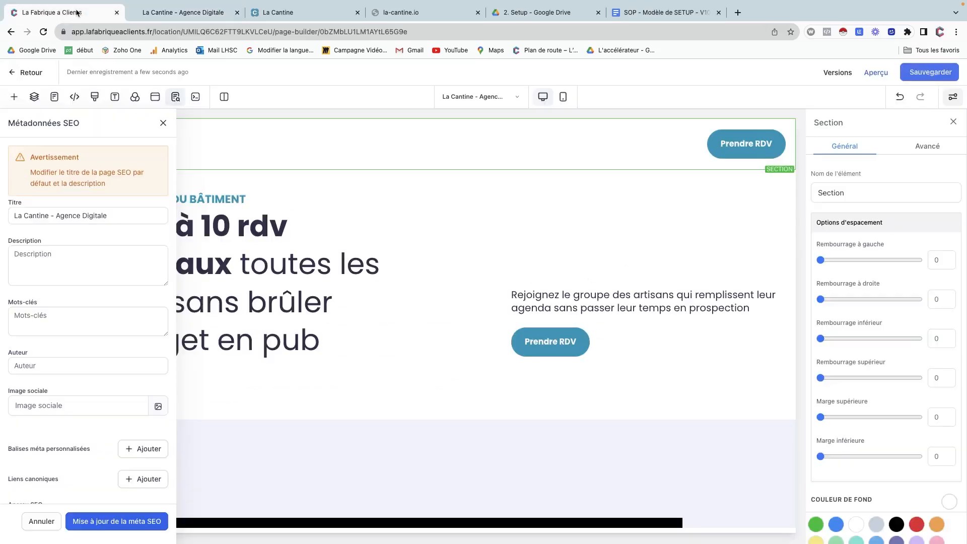
pyautogui.scroll(-8, 584, 269)
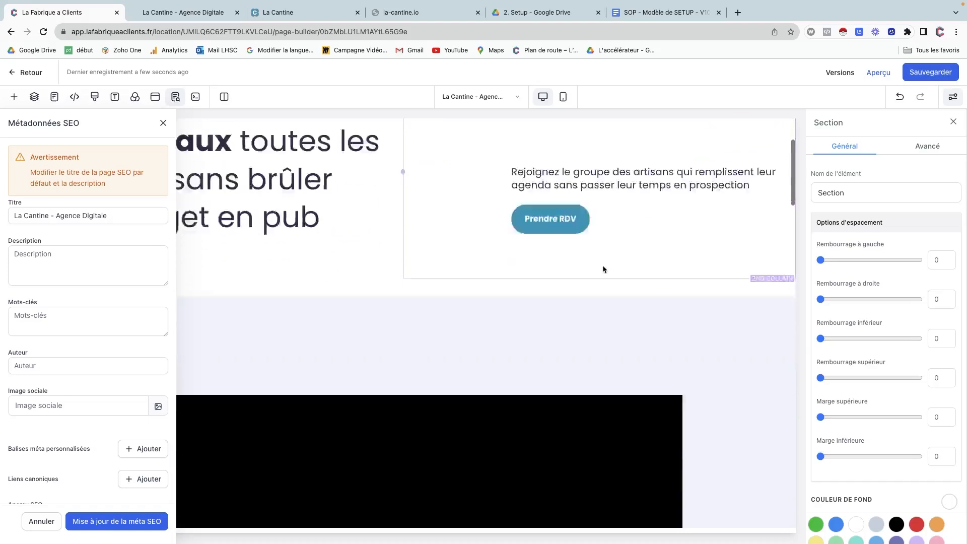
pyautogui.scroll(8, 655, 257)
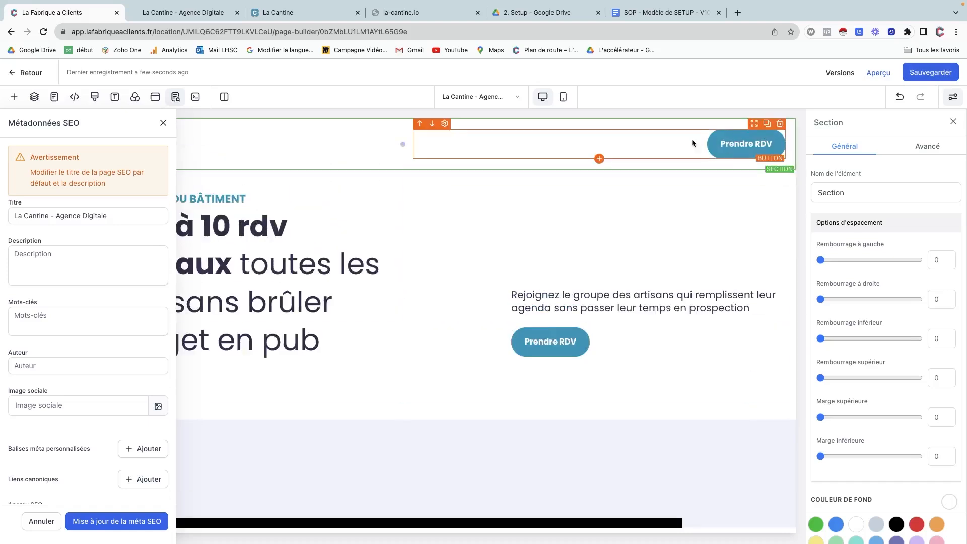
pyautogui.click(669, 150)
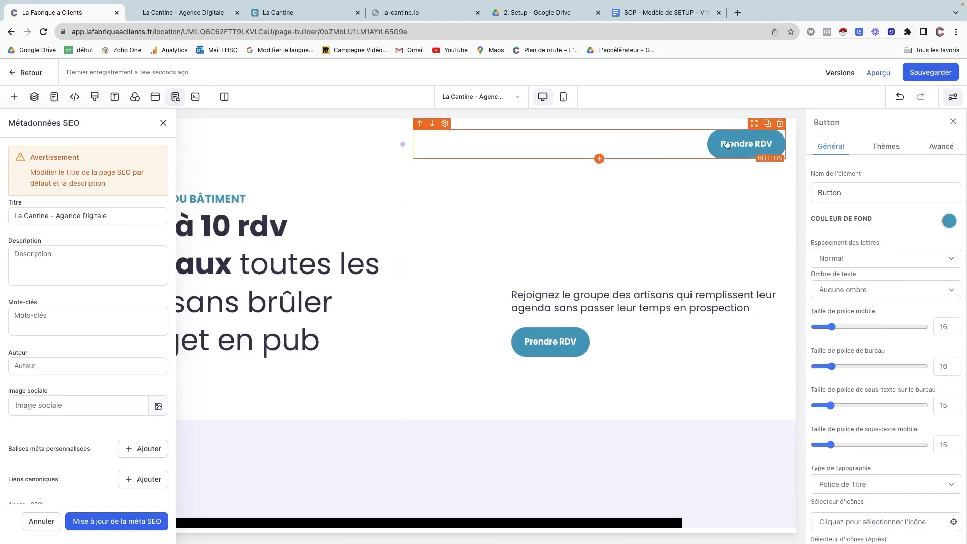
pyautogui.scroll(-15, 883, 332)
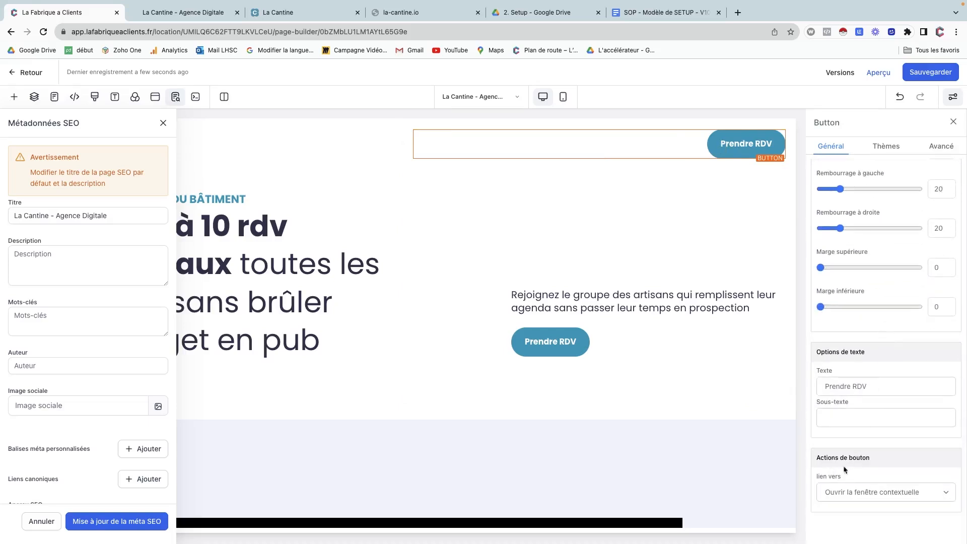
pyautogui.click(844, 491)
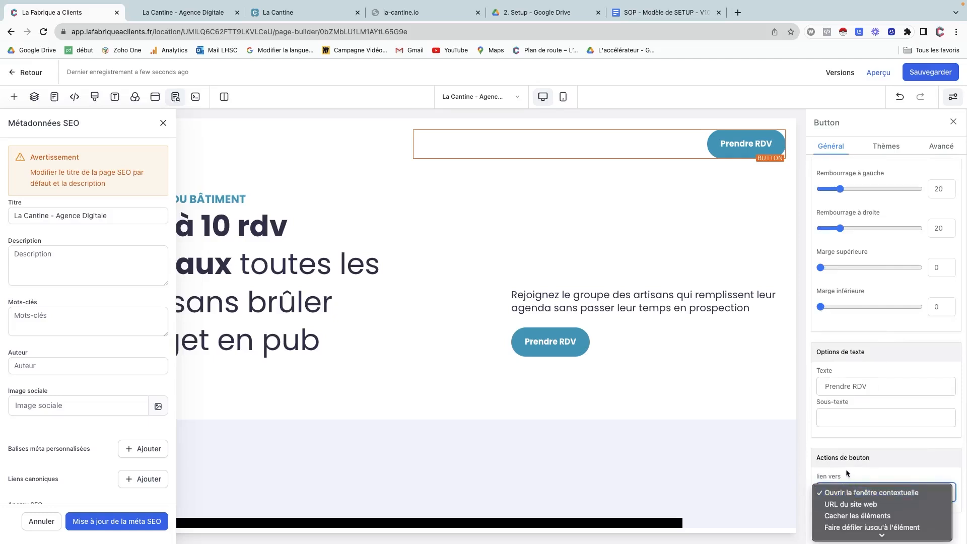
pyautogui.click(845, 469)
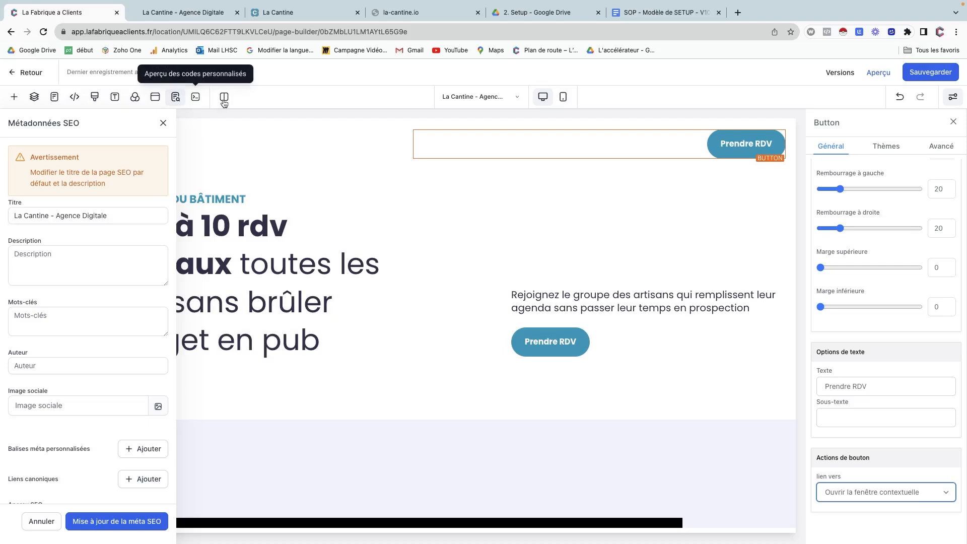
pyautogui.click(156, 99)
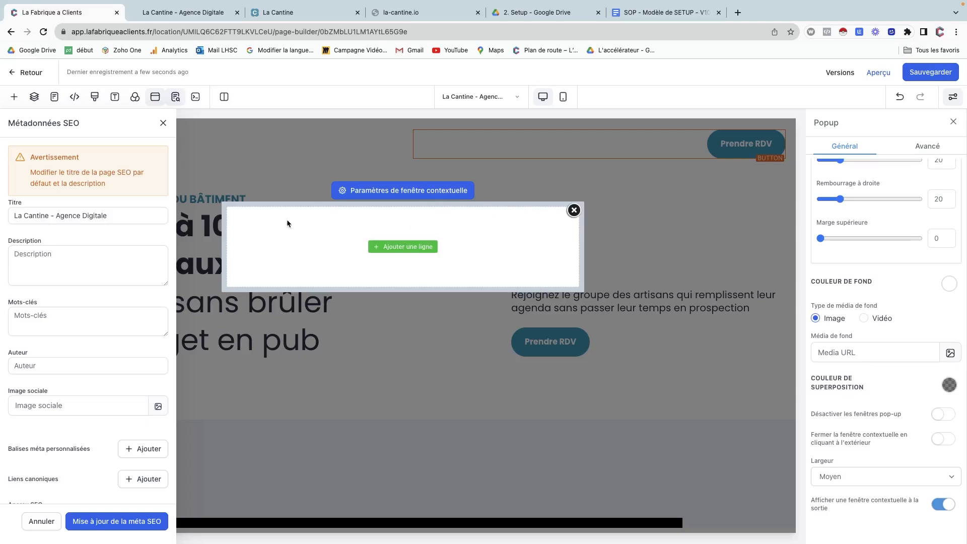
# Close the empty popup editor and the Métadonnées SEO panel, glance at the live site, and return.
pyautogui.click(402, 246)
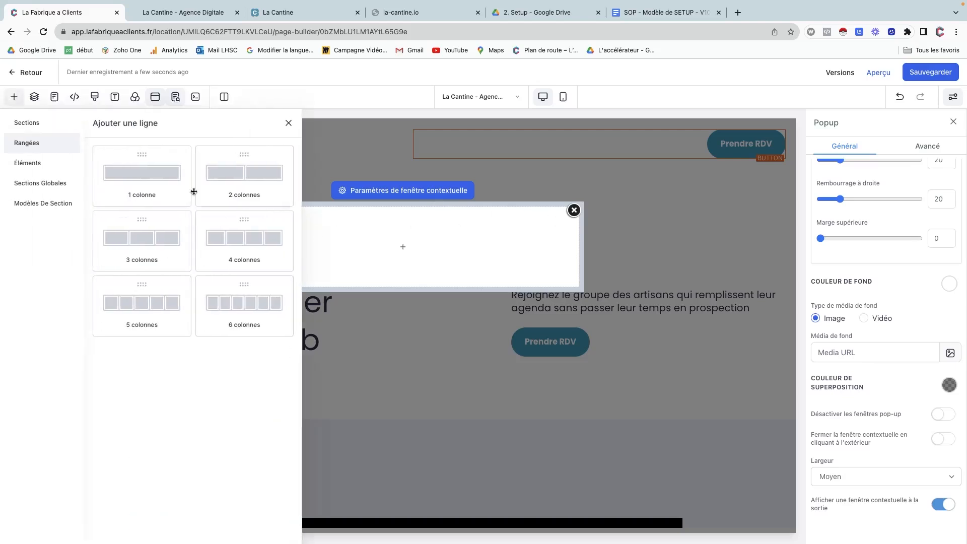
pyautogui.click(288, 124)
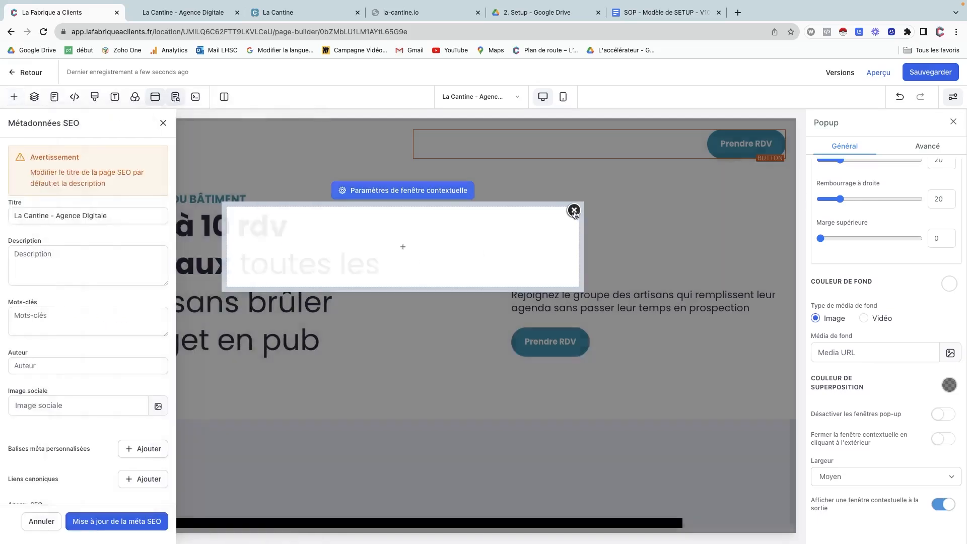
pyautogui.click(574, 210)
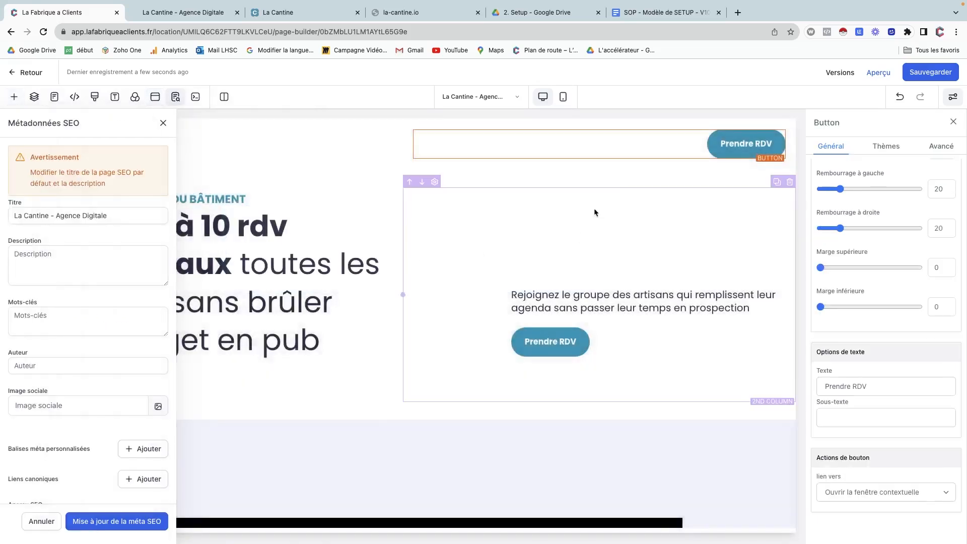
pyautogui.click(163, 123)
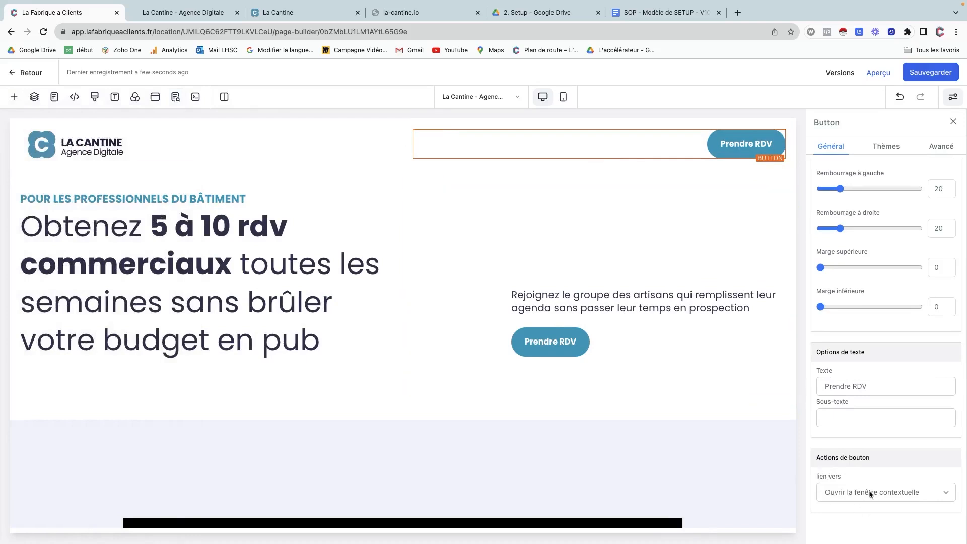
pyautogui.click(188, 14)
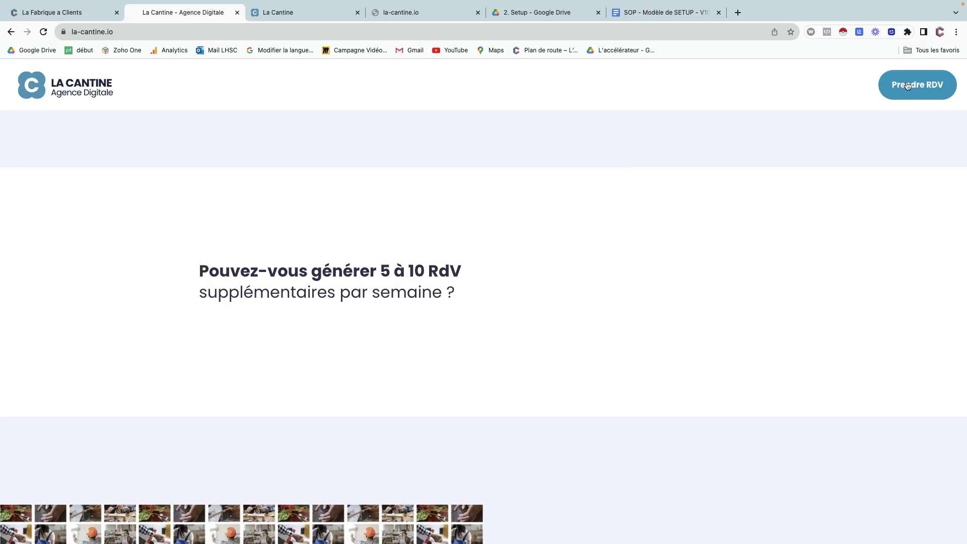
pyautogui.click(76, 12)
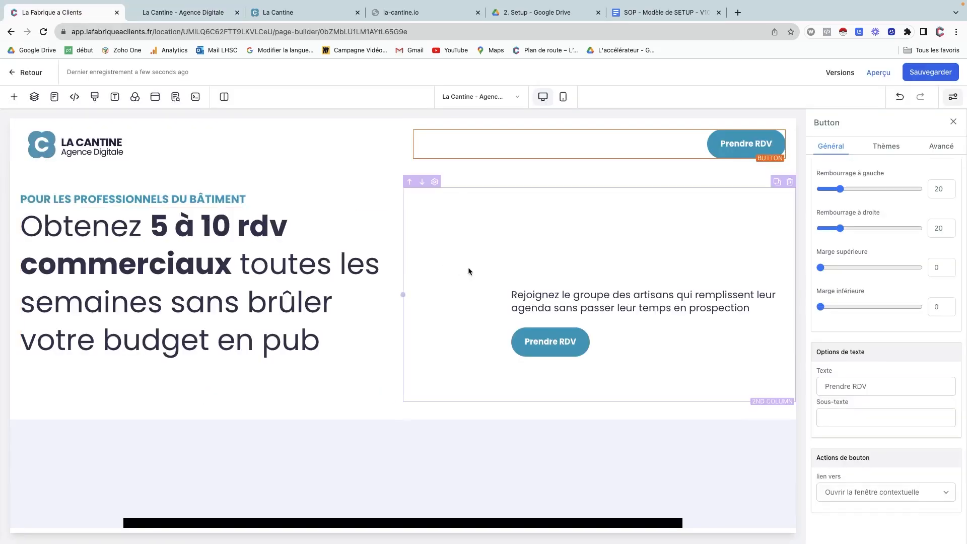
# Change the header Prendre RDV button's link action to 'Faire défiler jusqu'à l'élément'.
pyautogui.click(890, 493)
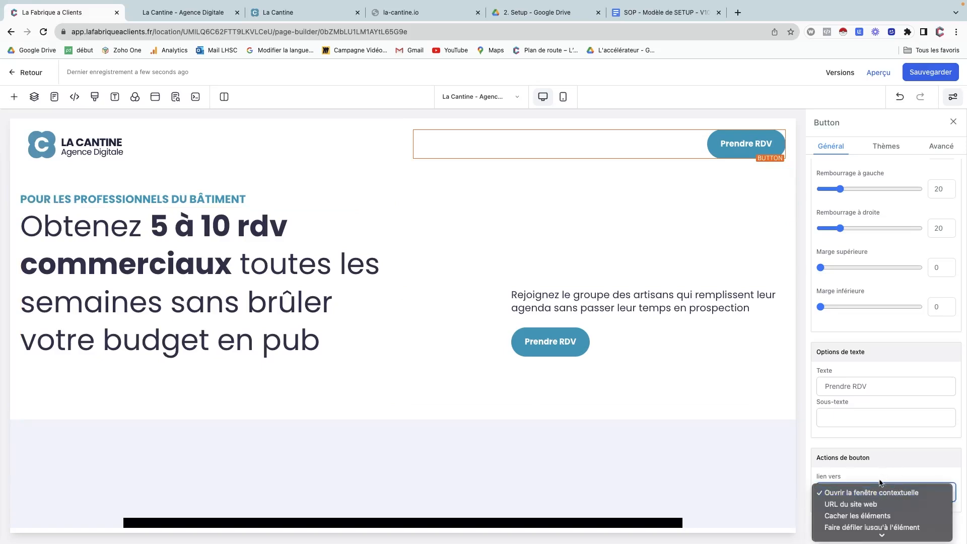
pyautogui.scroll(-3, 865, 507)
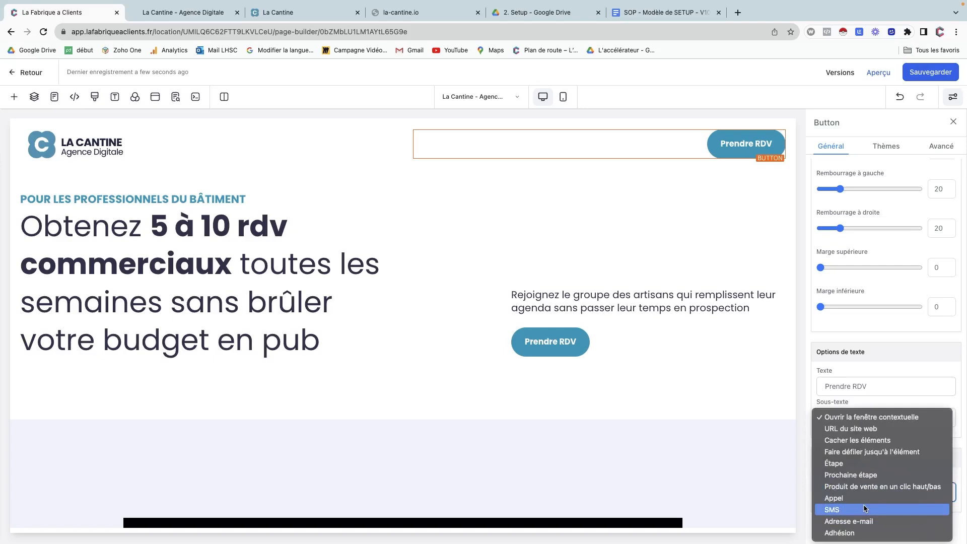
pyautogui.click(872, 455)
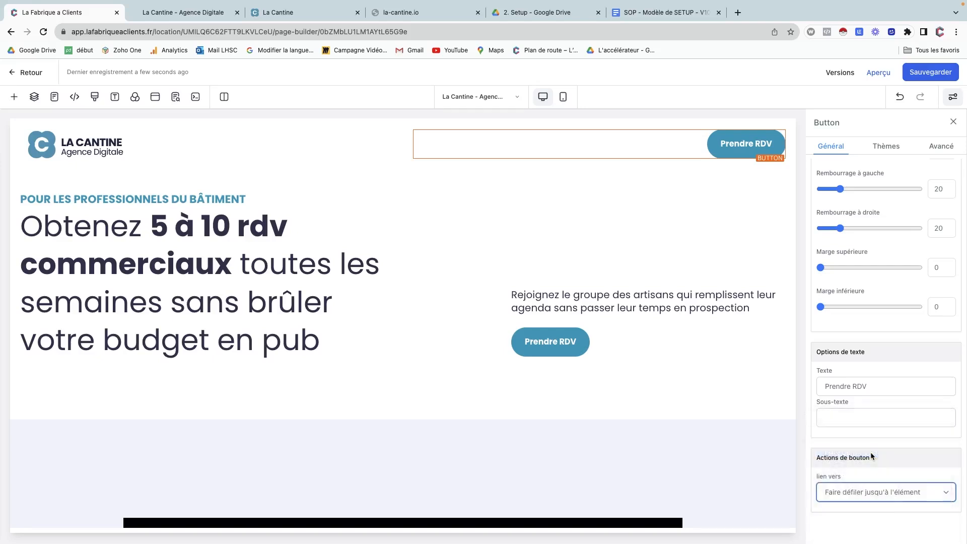
pyautogui.scroll(-1, 866, 446)
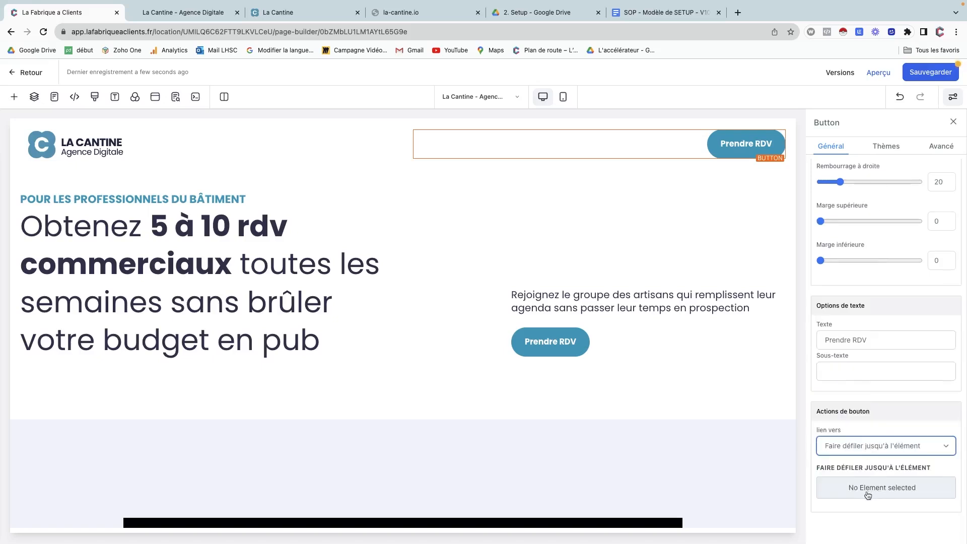
pyautogui.scroll(-8, 652, 486)
pyautogui.scroll(-15, 652, 486)
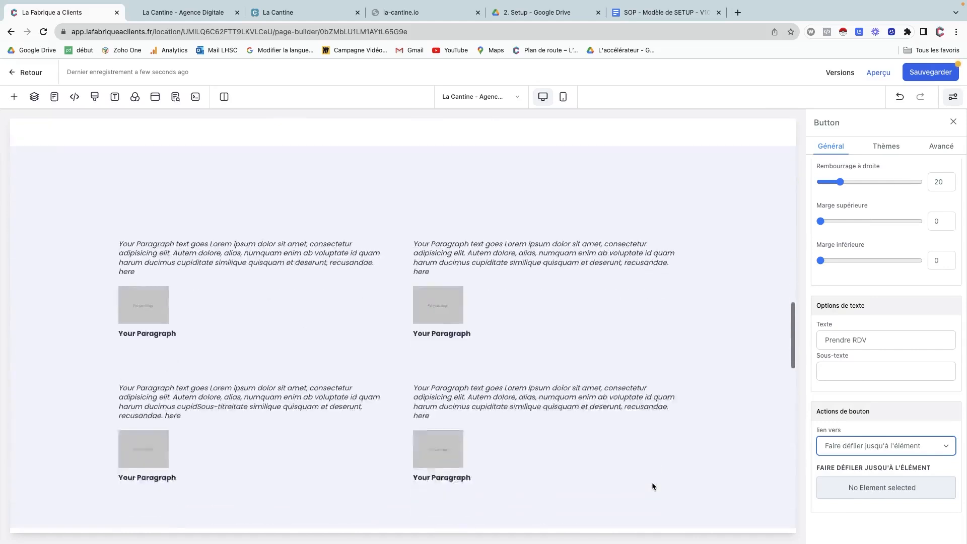
# Set the empty second column's element name to CTA.
pyautogui.scroll(-1, 652, 486)
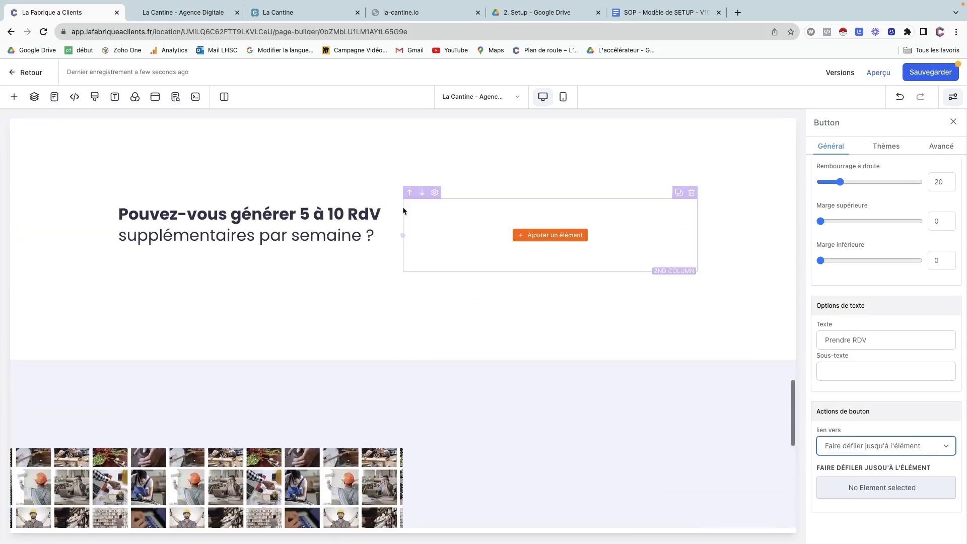
pyautogui.click(434, 193)
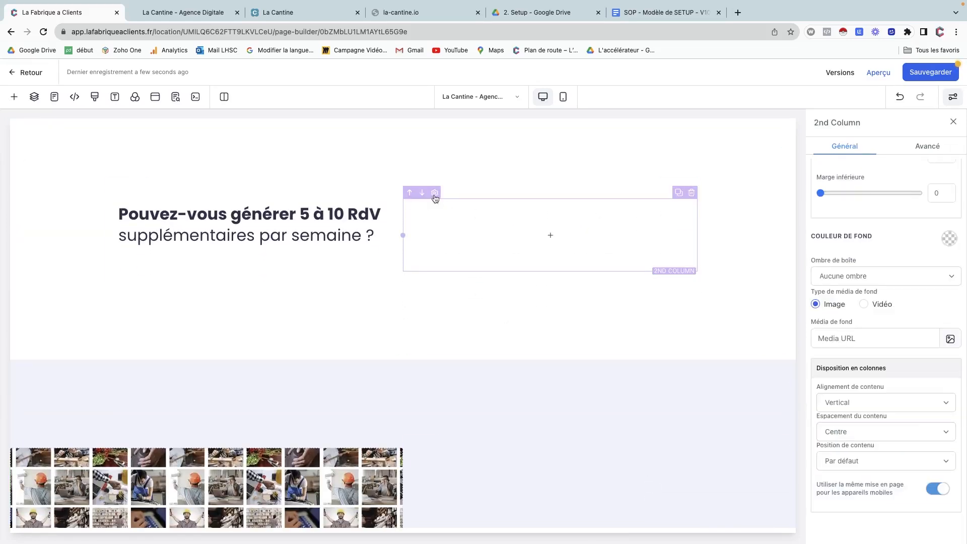
pyautogui.scroll(5, 839, 208)
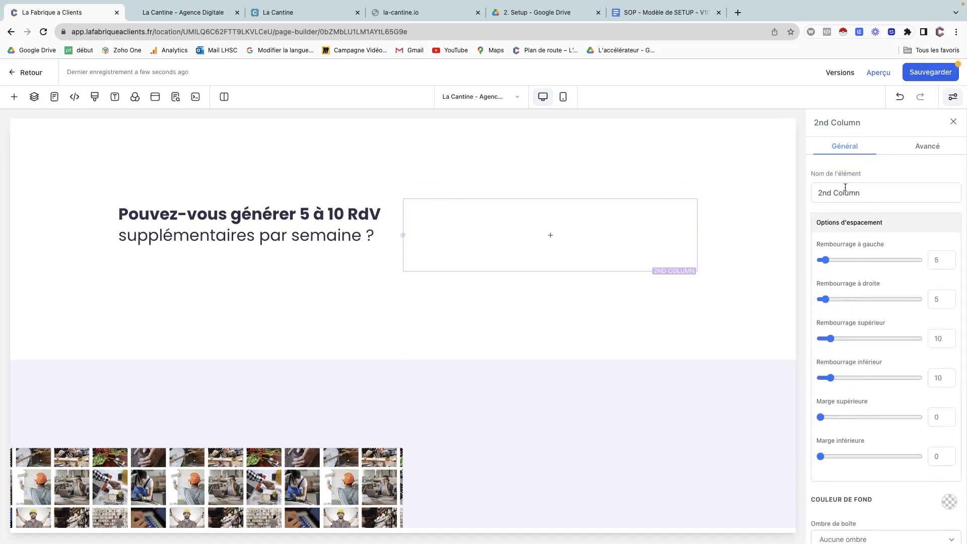
pyautogui.click(844, 193)
pyautogui.tripleClick(844, 193)
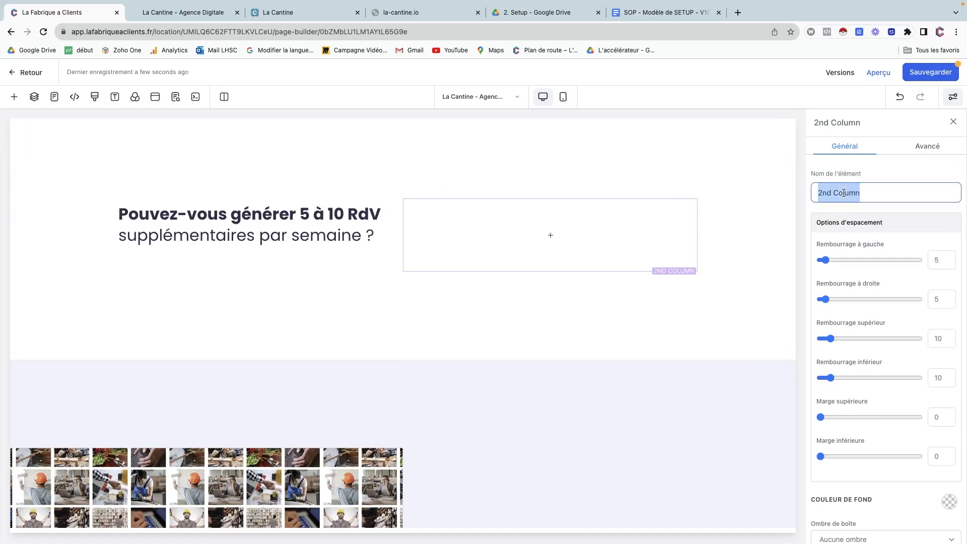
pyautogui.write('CTA')
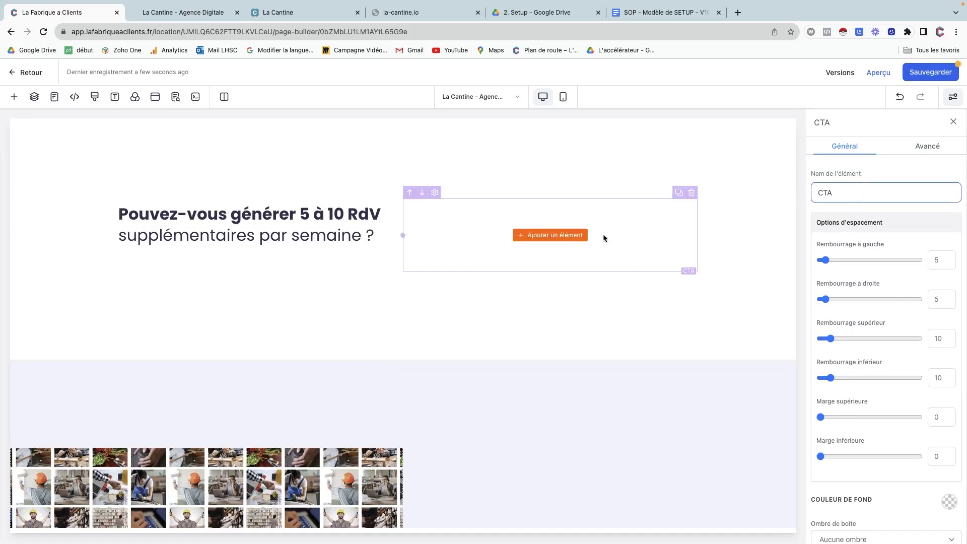
pyautogui.press('Tab')
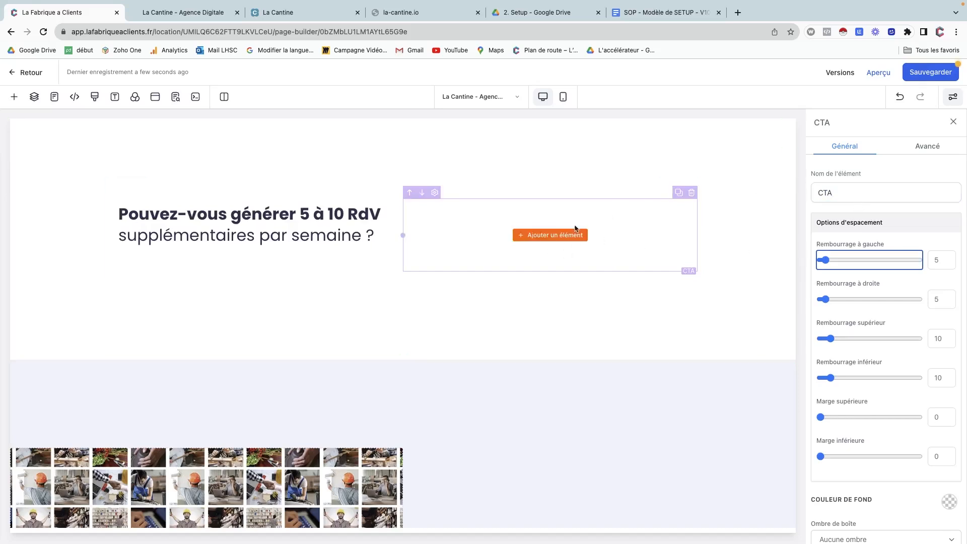
pyautogui.scroll(10, 625, 240)
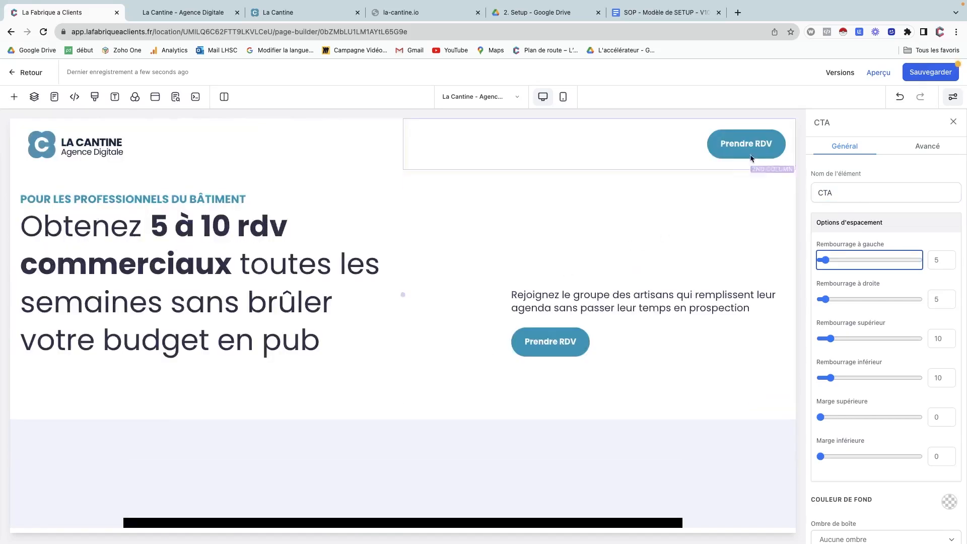
# Choose the CTA column as the header Prendre RDV button's scroll target.
pyautogui.click(712, 144)
pyautogui.scroll(-10, 891, 462)
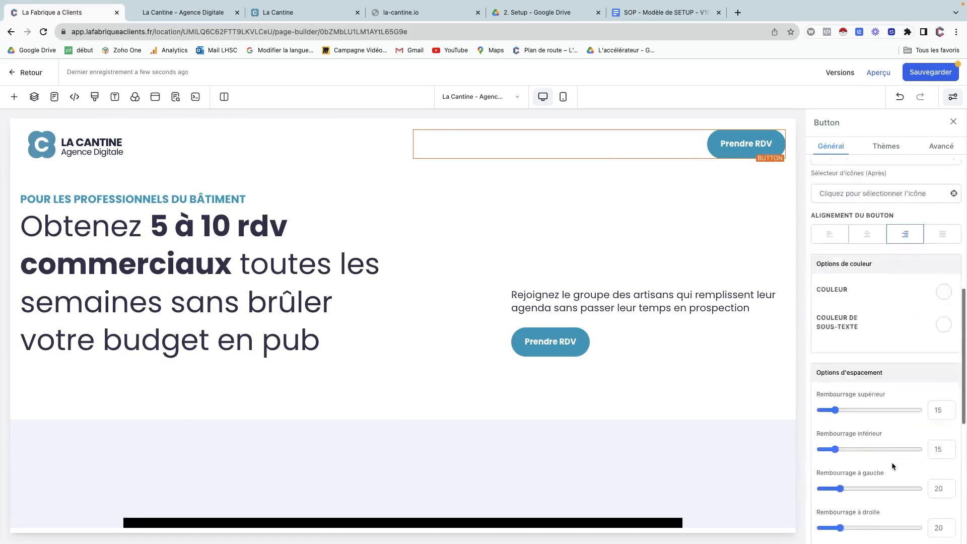
pyautogui.click(862, 485)
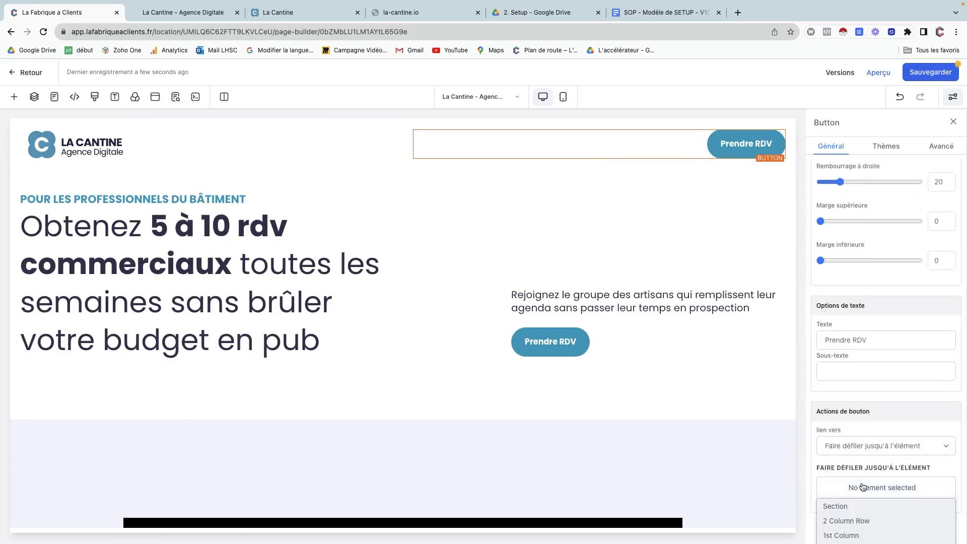
pyautogui.scroll(-5, 862, 486)
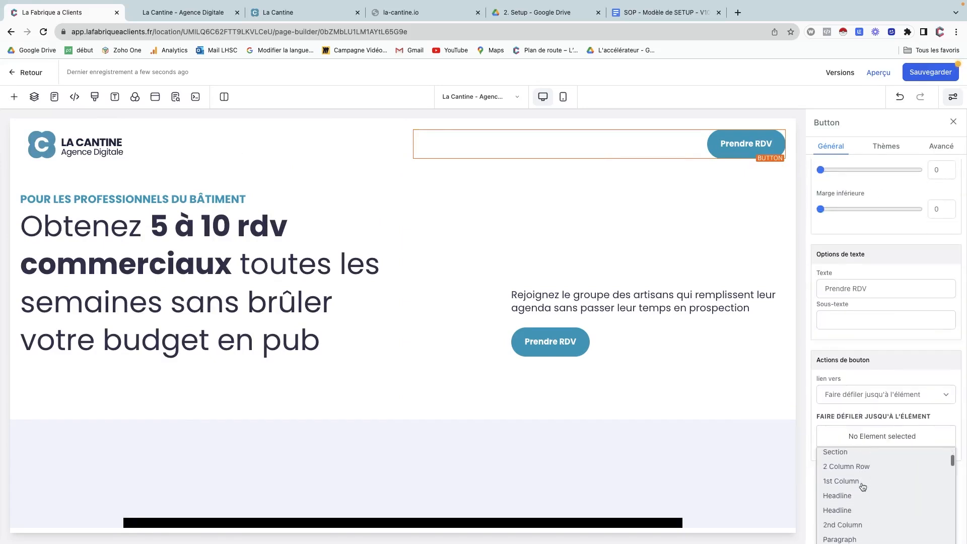
pyautogui.scroll(-6, 862, 486)
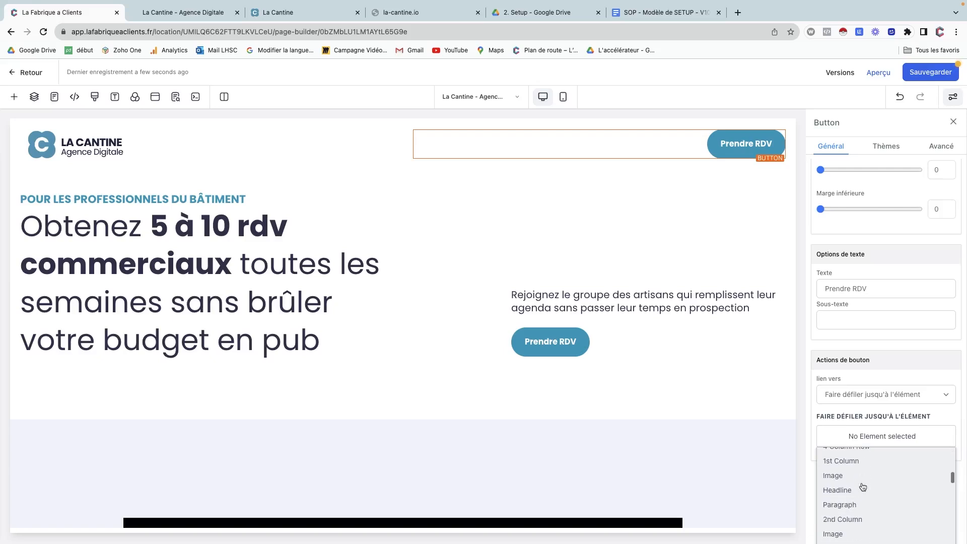
pyautogui.scroll(-6, 863, 487)
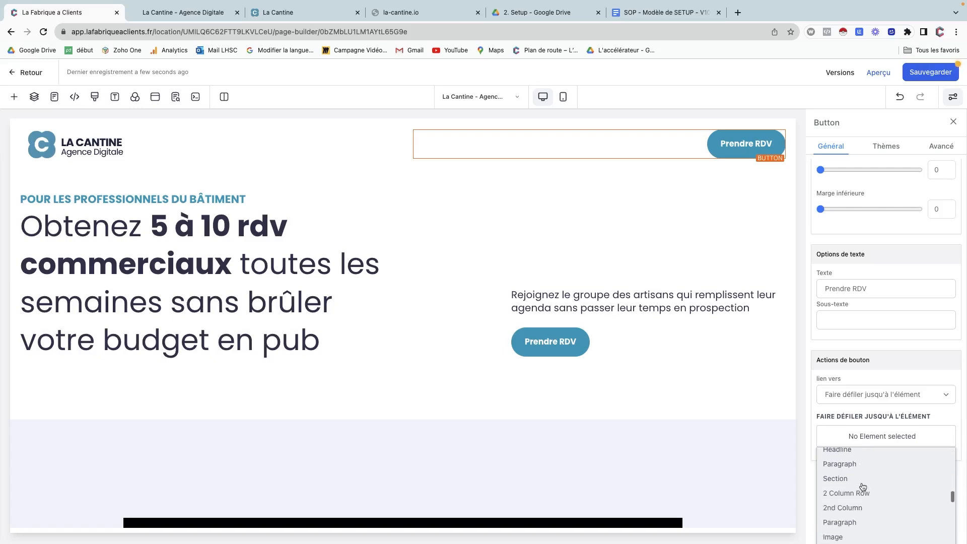
pyautogui.scroll(-5, 863, 487)
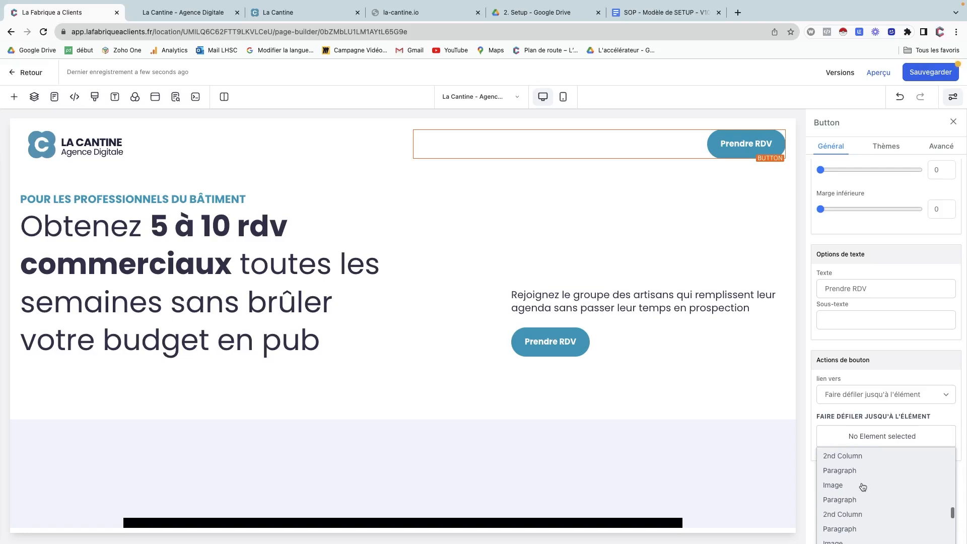
pyautogui.scroll(-3, 863, 487)
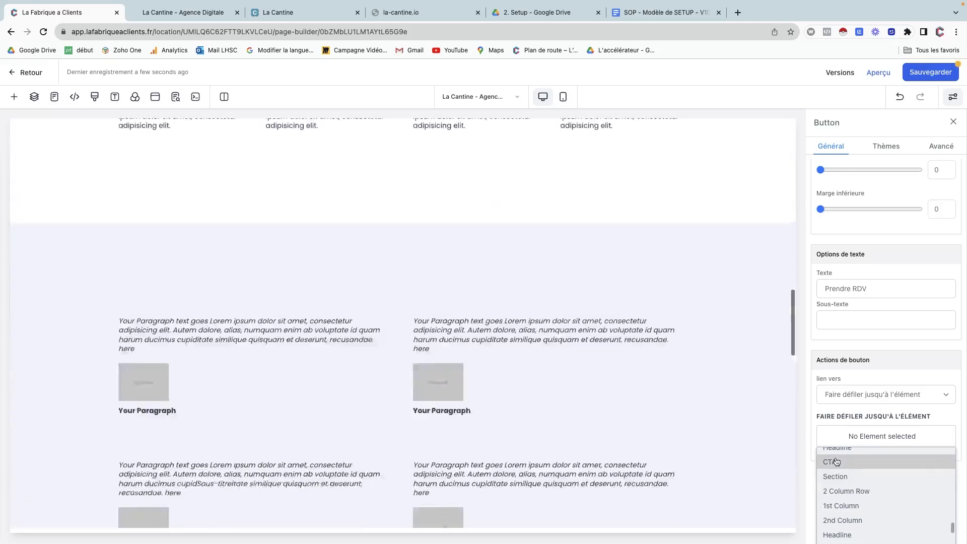
pyautogui.click(836, 462)
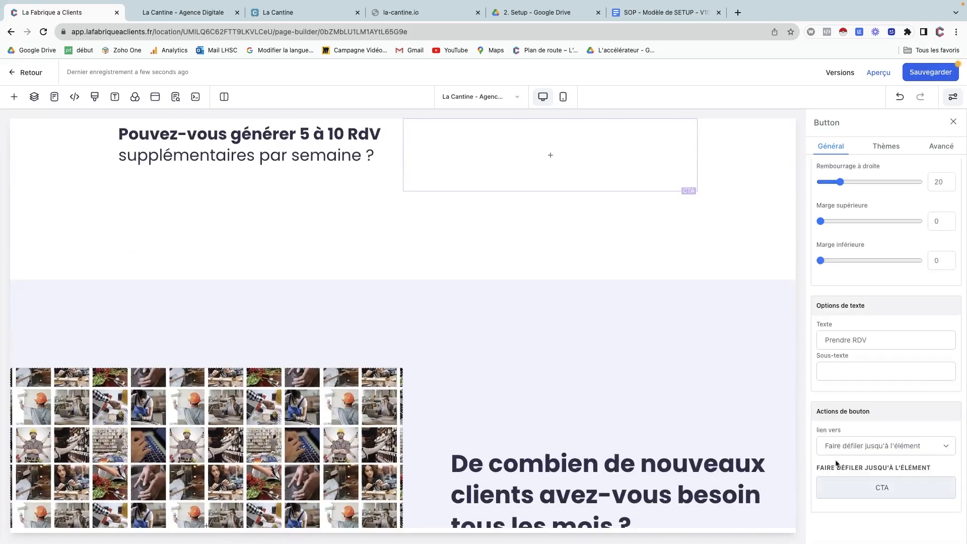
pyautogui.scroll(15, 719, 243)
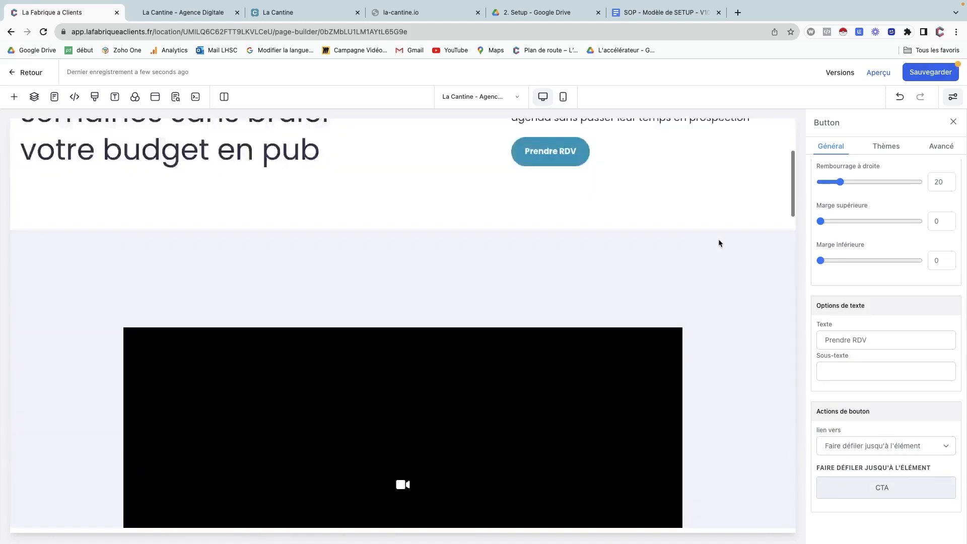
# Set the hero Prendre RDV button's link to 'Faire défiler jusqu'à l'élément' targeting the CTA column.
pyautogui.click(630, 340)
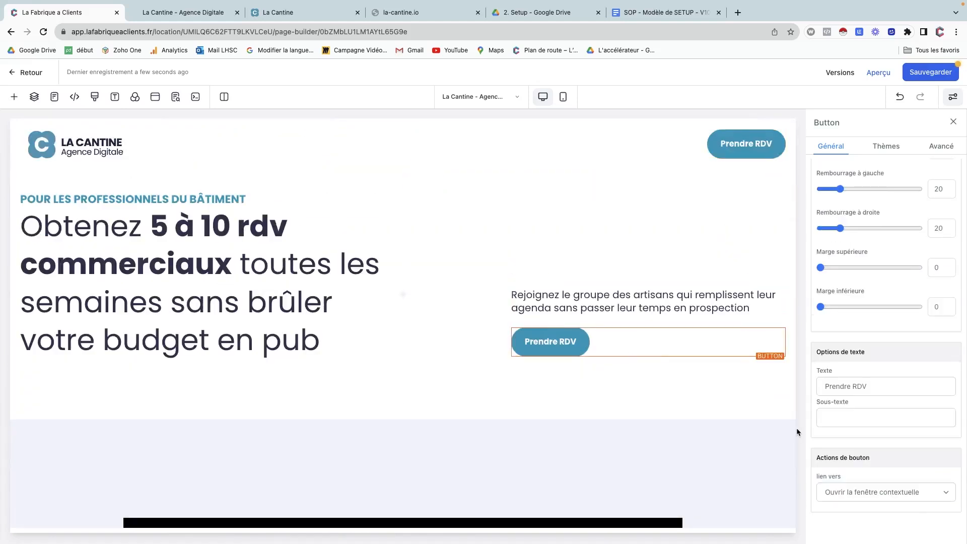
pyautogui.click(877, 495)
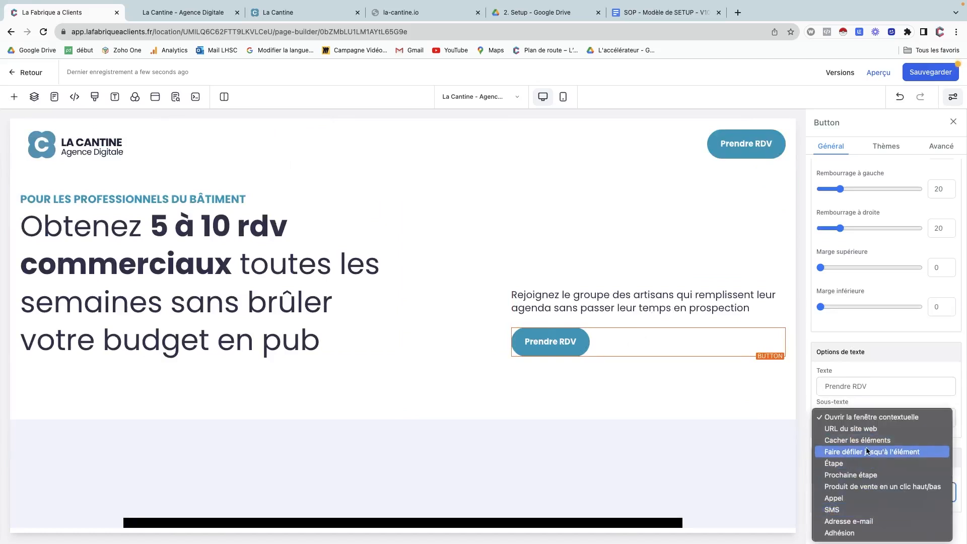
pyautogui.click(868, 451)
pyautogui.scroll(-1, 869, 518)
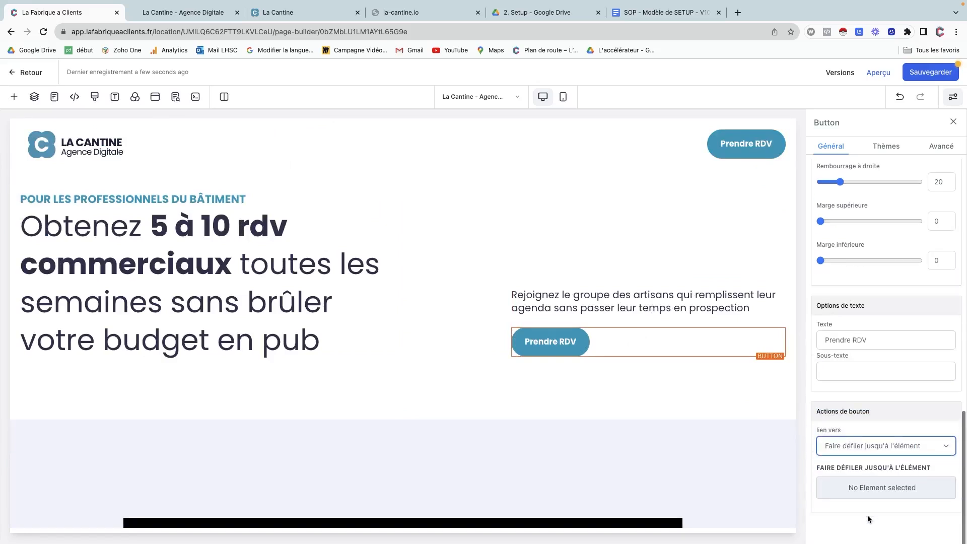
pyautogui.click(867, 488)
pyautogui.scroll(-5, 868, 495)
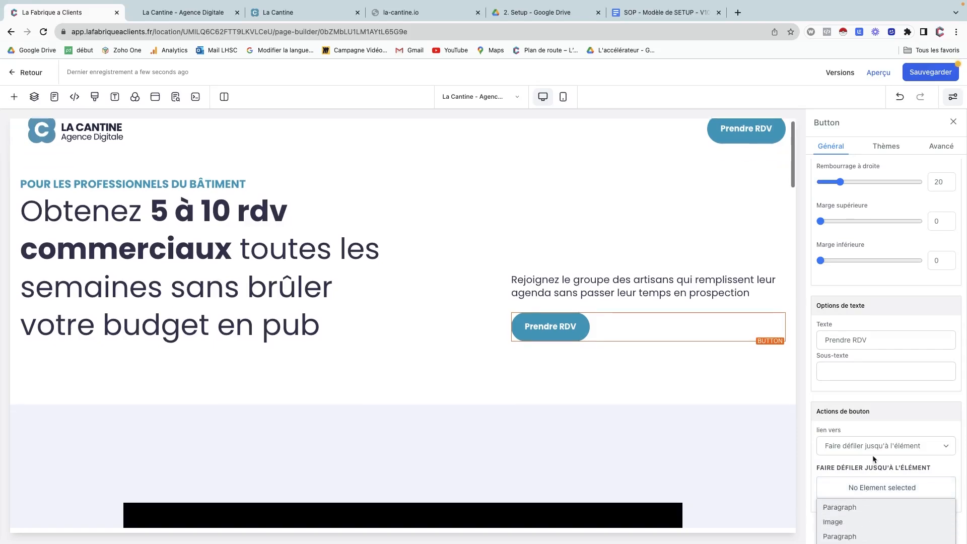
pyautogui.scroll(-5, 870, 491)
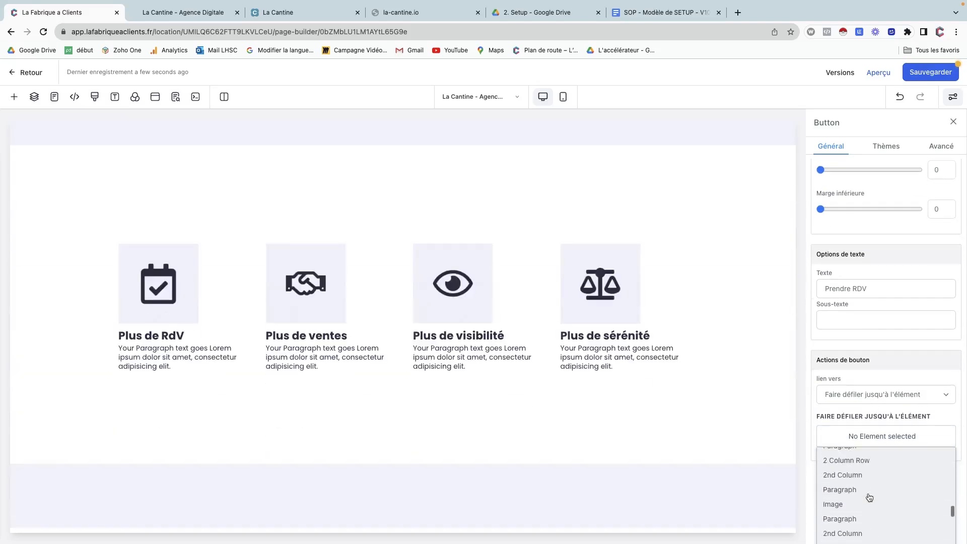
pyautogui.click(851, 462)
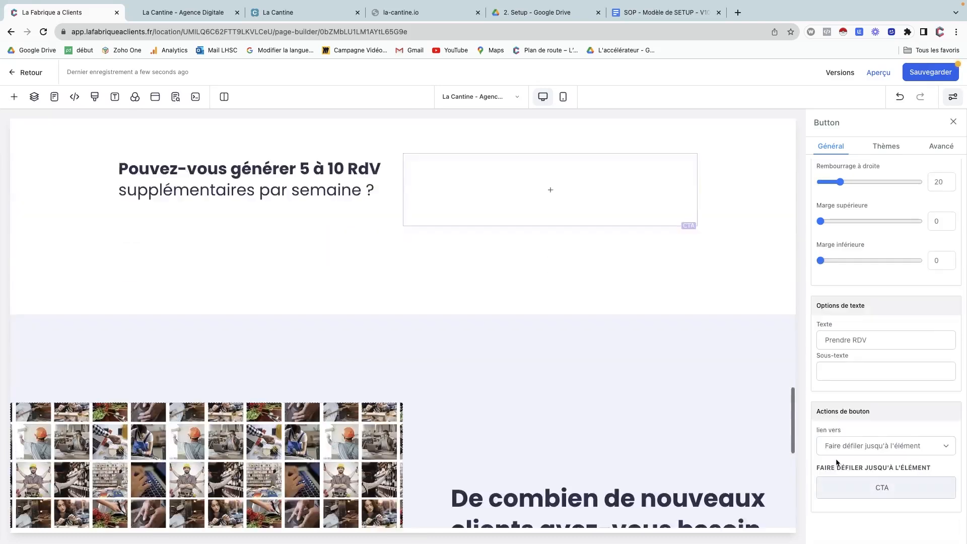
pyautogui.scroll(-8, 585, 368)
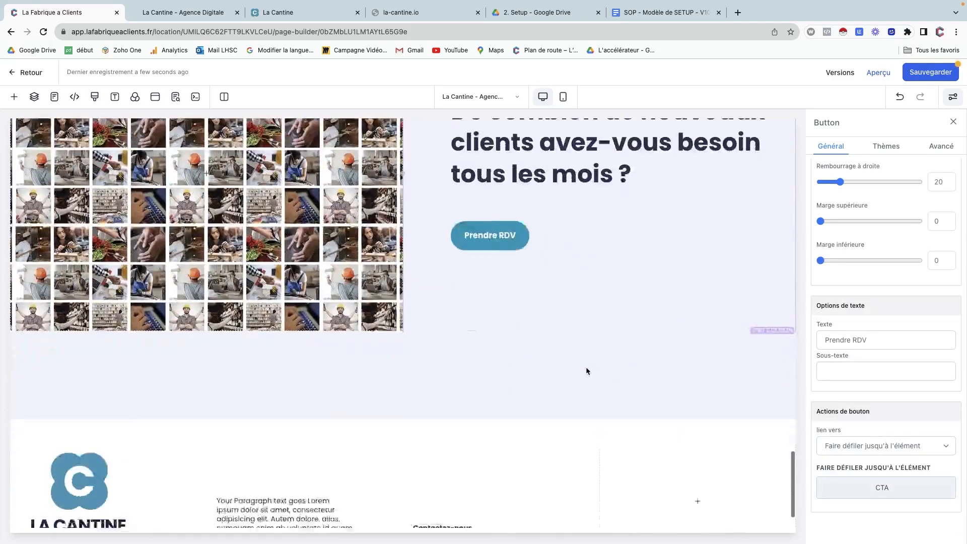
# Set the Prendre RDV button under the new-clients question to scroll to the CTA column.
pyautogui.click(547, 189)
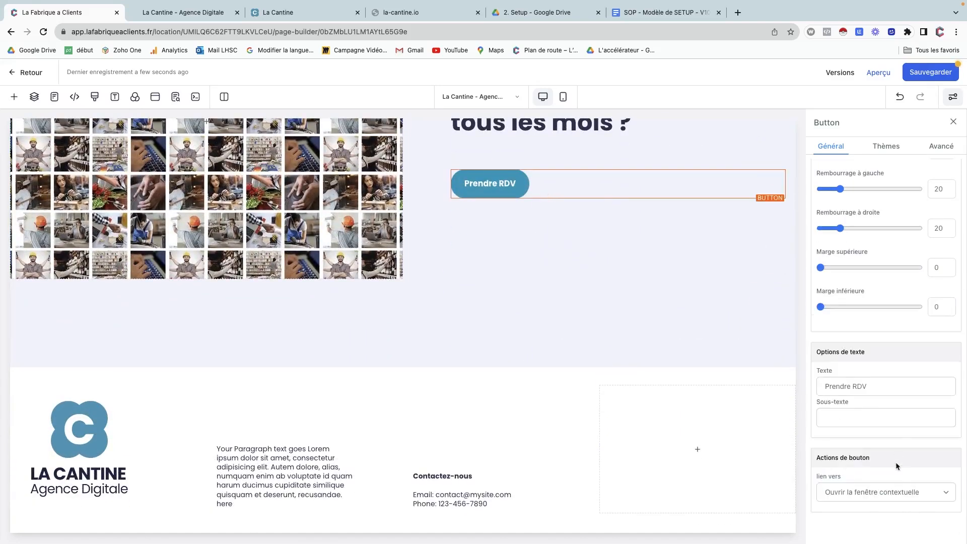
pyautogui.click(887, 491)
pyautogui.press('Up')
pyautogui.press('Up')
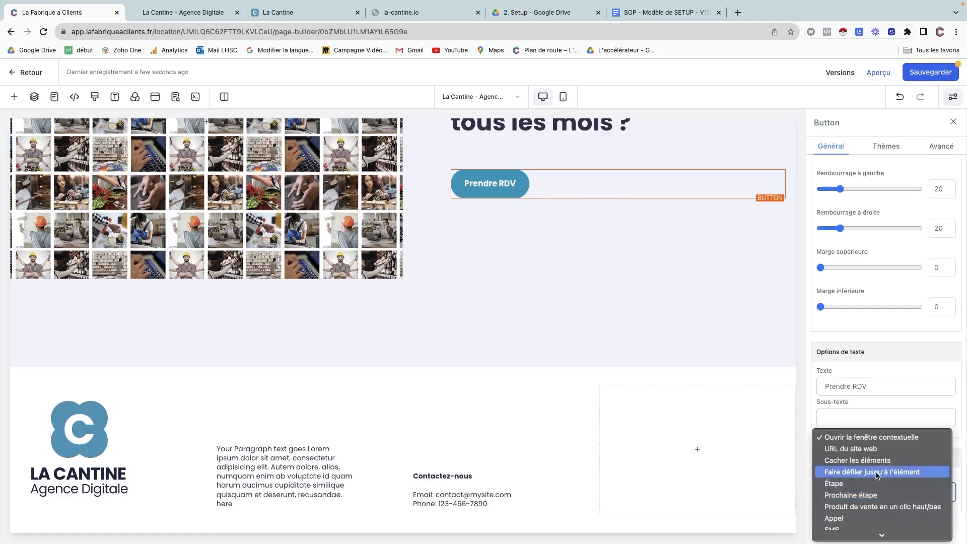
pyautogui.press('Return')
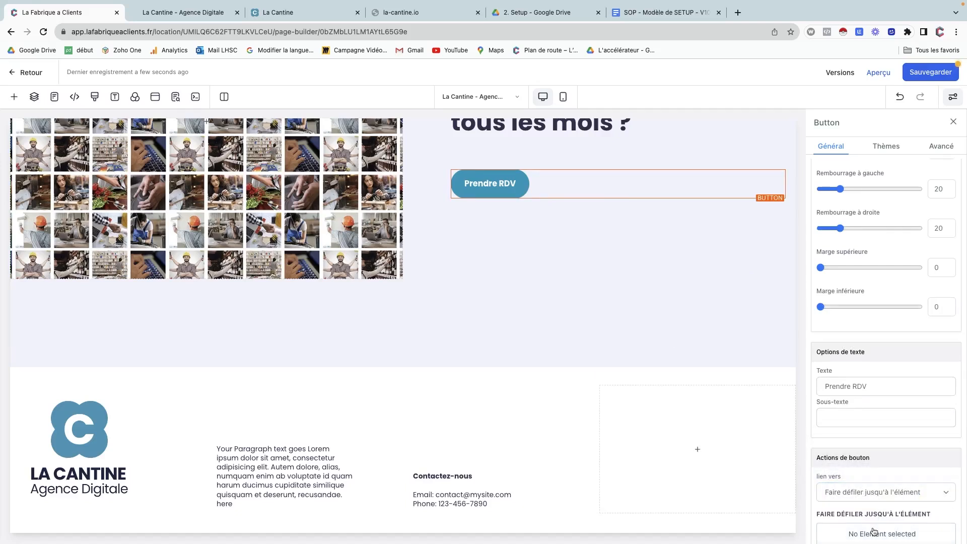
pyautogui.click(873, 532)
pyautogui.scroll(-5, 874, 532)
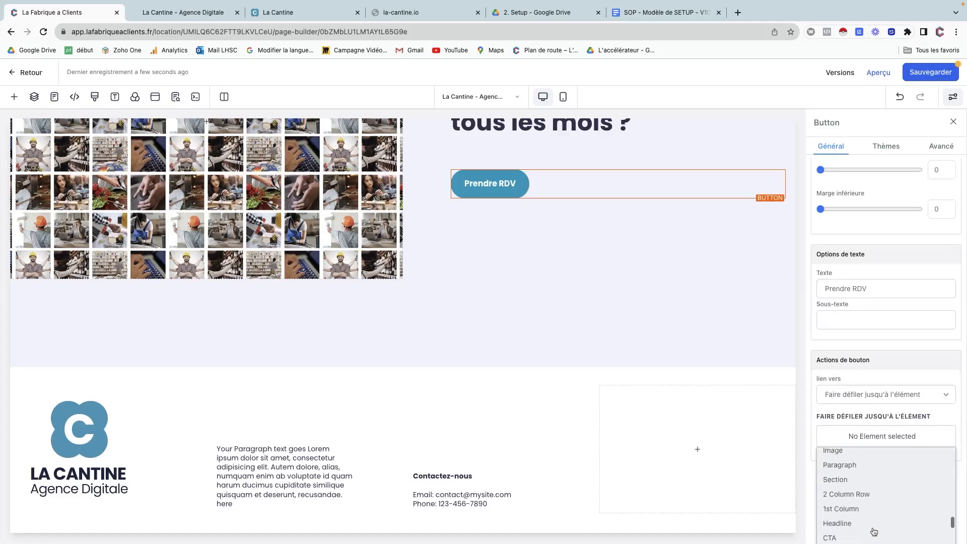
pyautogui.click(860, 529)
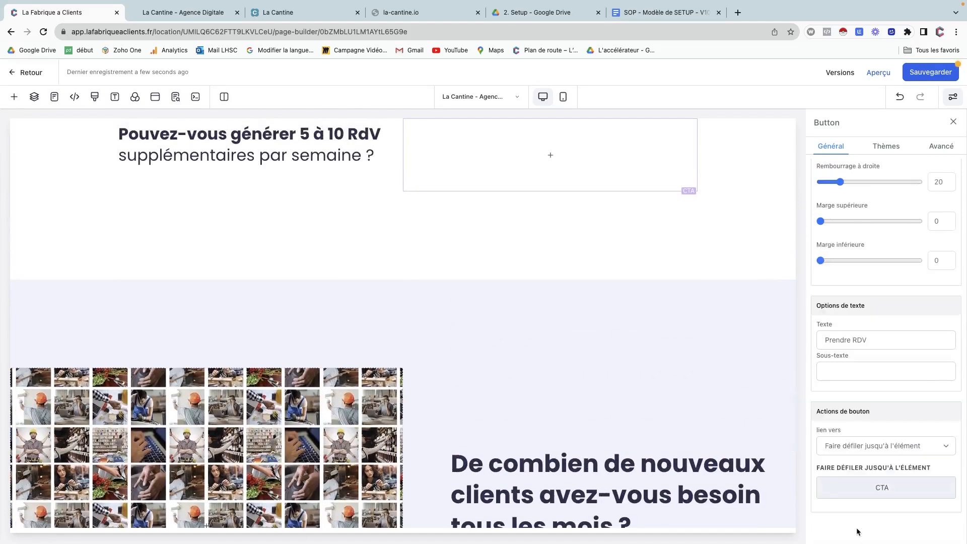
# Save the page changes with Sauvegarder.
pyautogui.scroll(2, 615, 394)
pyautogui.scroll(-3, 615, 395)
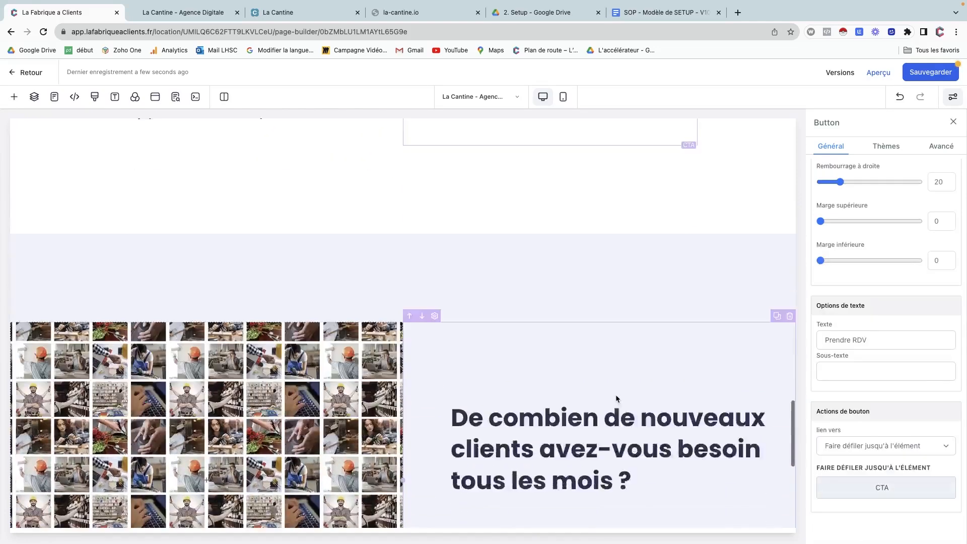
pyautogui.scroll(-8, 615, 397)
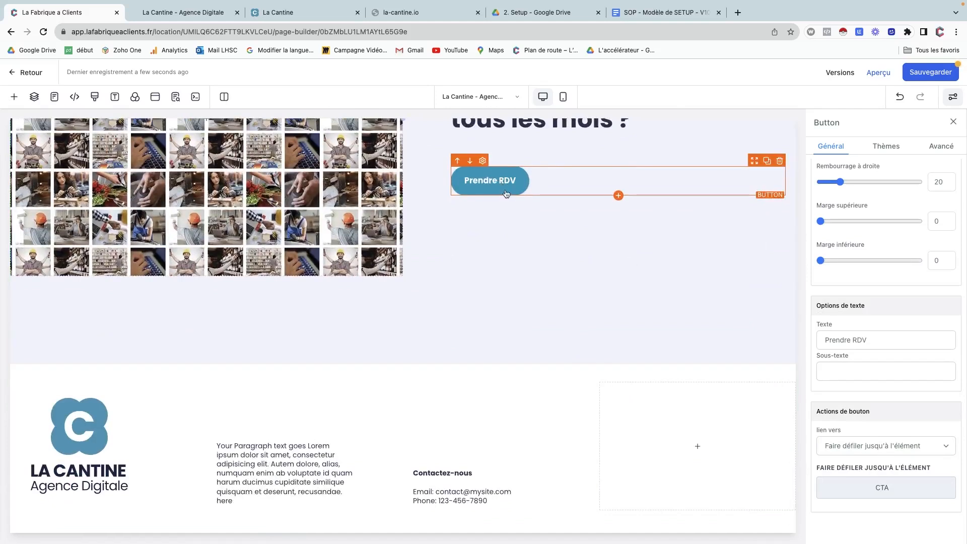
pyautogui.click(924, 74)
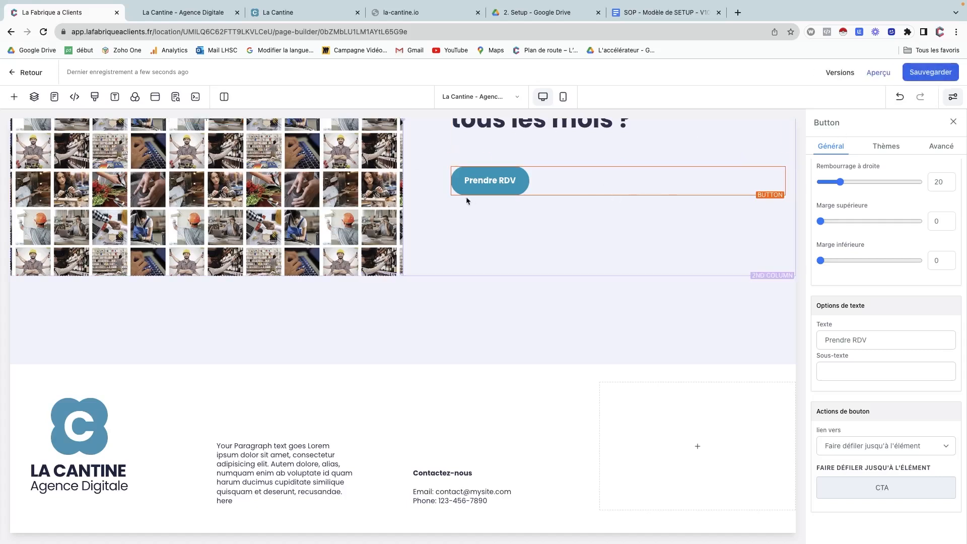
# Reload the live la-cantine.io page to pick up the saved changes.
pyautogui.click(215, 14)
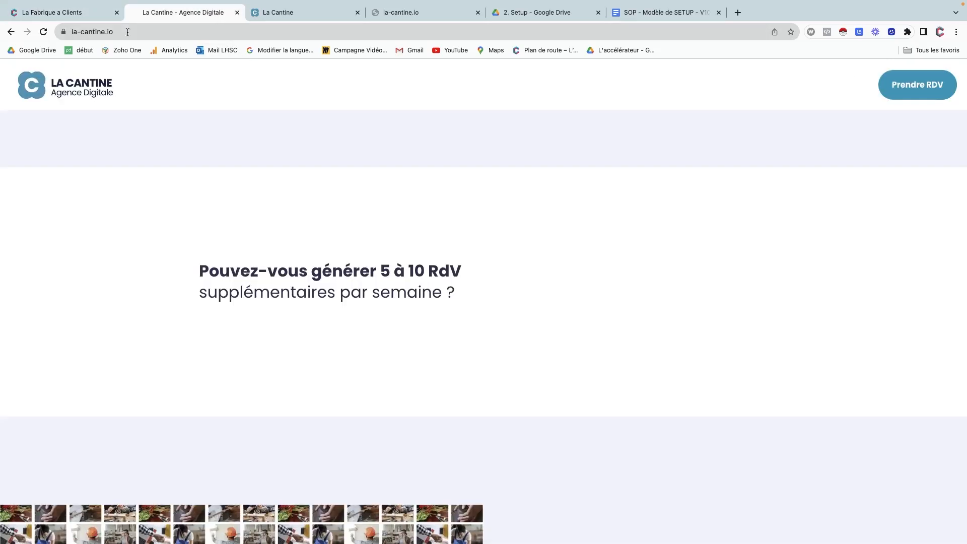
pyautogui.click(44, 33)
pyautogui.scroll(1, 851, 149)
pyautogui.scroll(5, 850, 149)
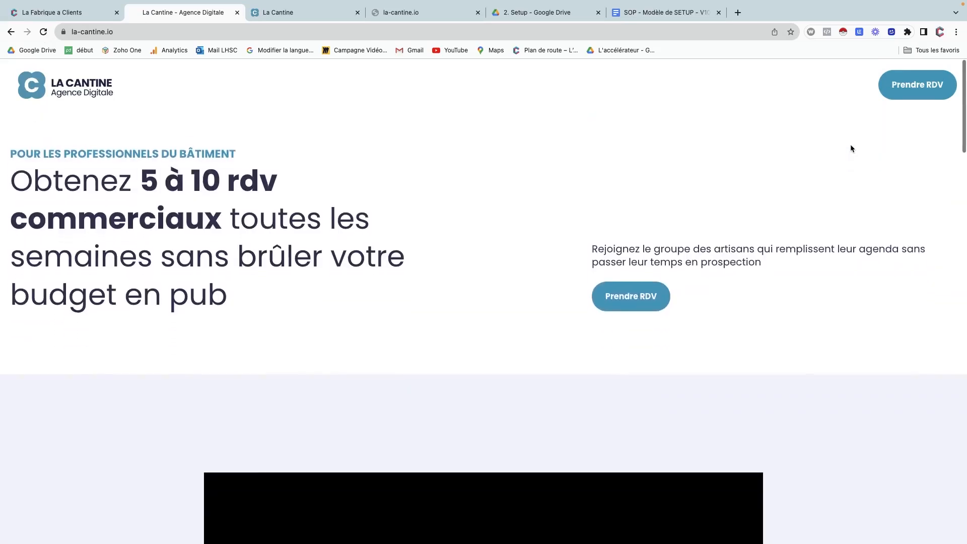
# Test that the Prendre RDV buttons jump to the new-clients section, then go back to the page builder.
pyautogui.click(921, 90)
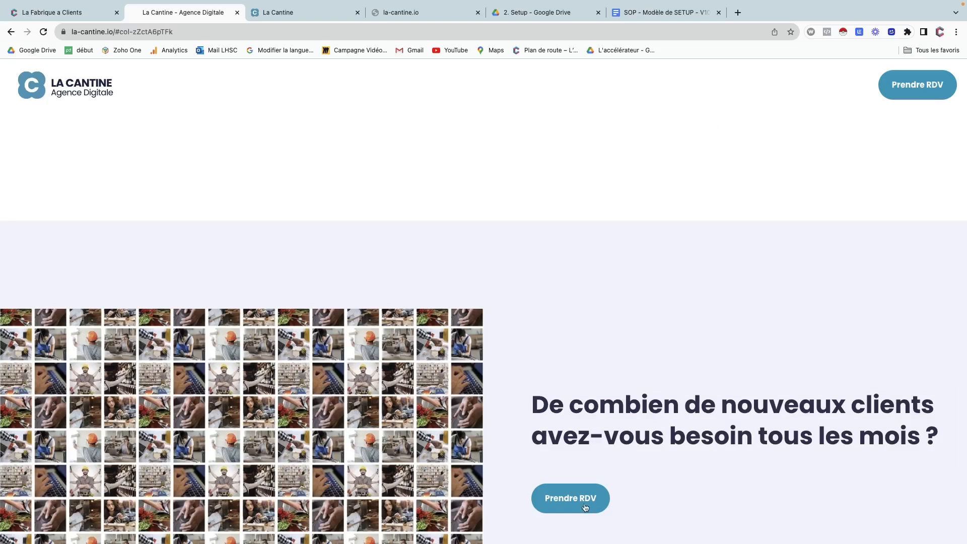
pyautogui.scroll(4, 763, 207)
pyautogui.click(908, 92)
pyautogui.scroll(11, 748, 150)
pyautogui.scroll(6, 747, 153)
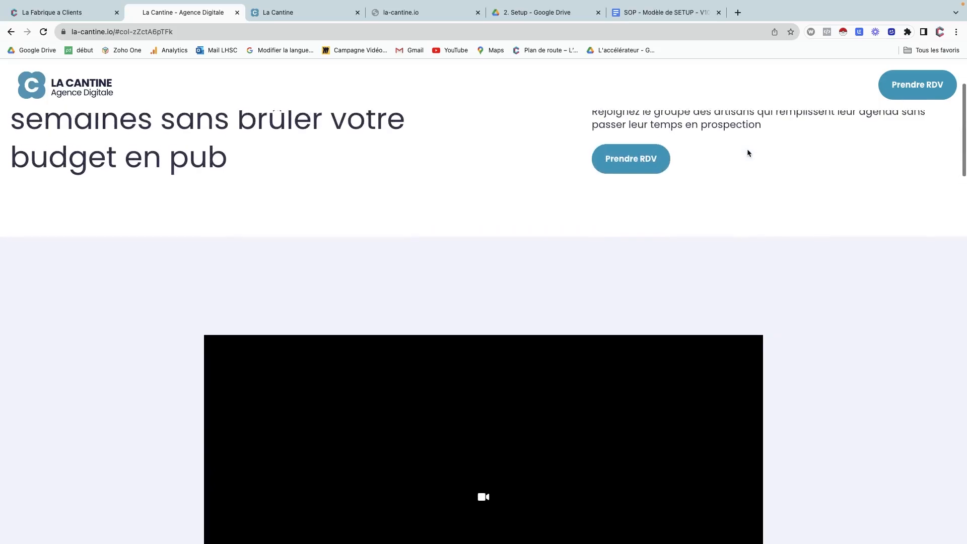
pyautogui.click(637, 154)
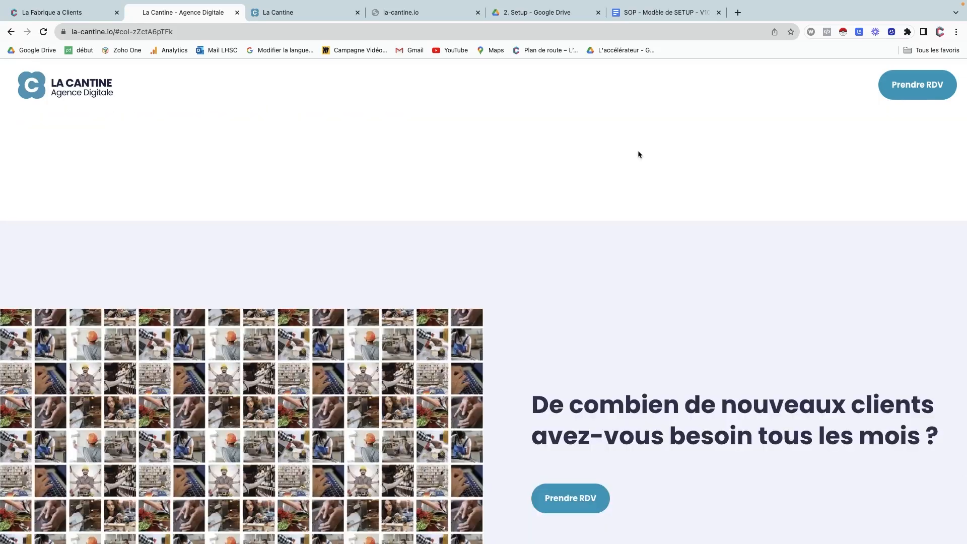
pyautogui.scroll(4, 638, 152)
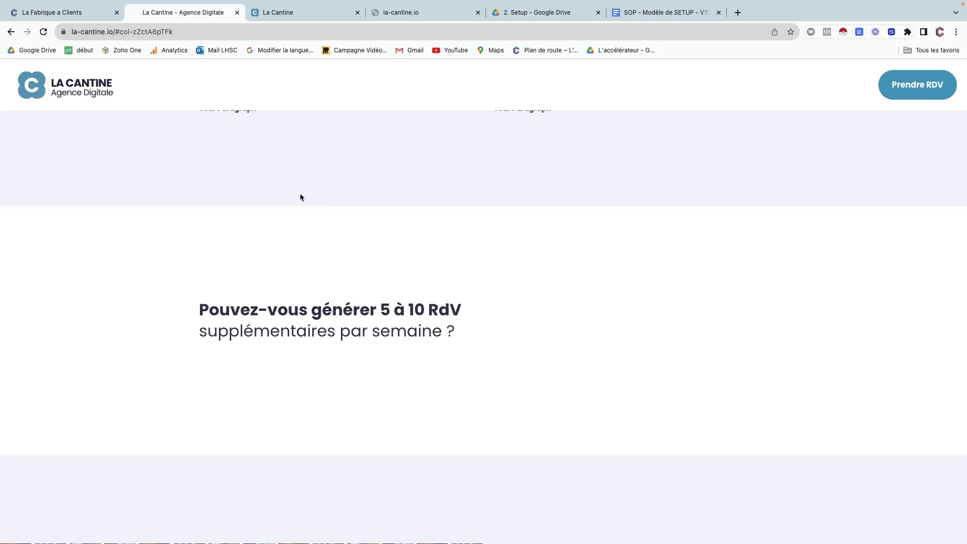
pyautogui.click(87, 17)
pyautogui.scroll(15, 198, 244)
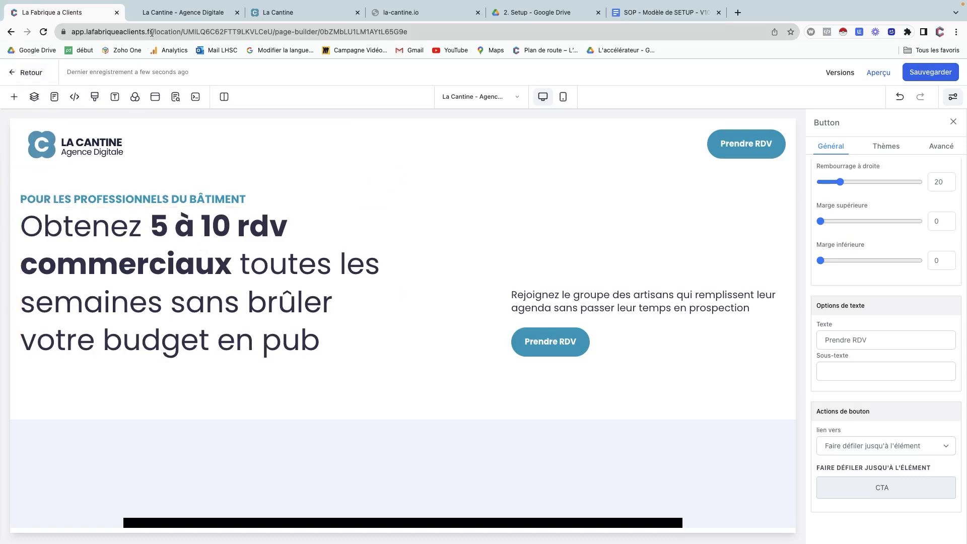
# Compare the la-cantine.io and la-cantine.net heroes side by side, finishing on la-cantine.net.
pyautogui.click(170, 19)
pyautogui.scroll(20, 222, 250)
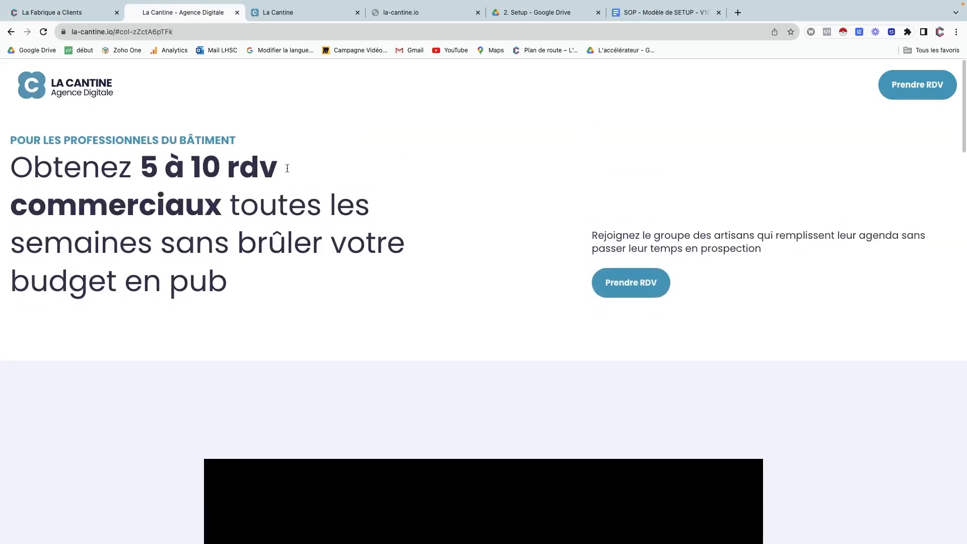
pyautogui.click(284, 17)
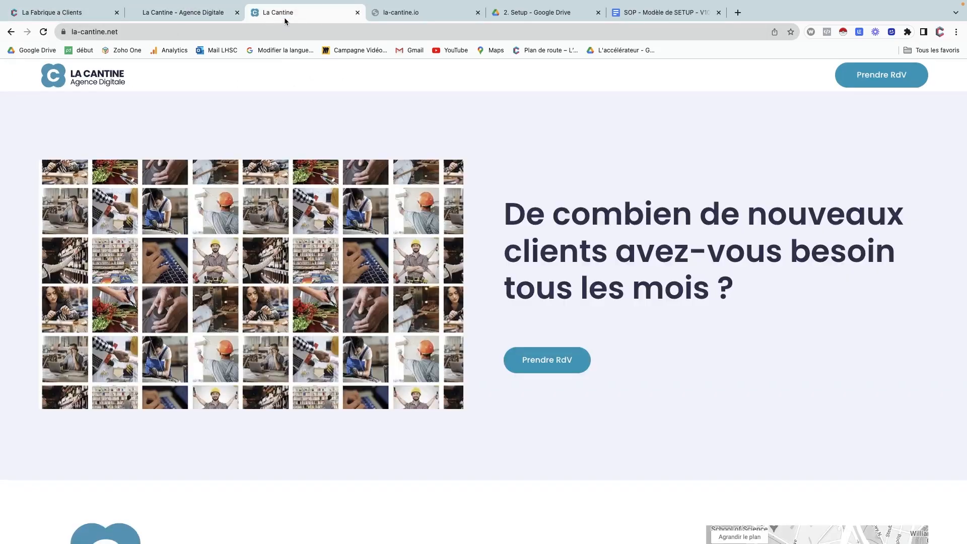
pyautogui.scroll(10, 253, 252)
pyautogui.scroll(2, 253, 252)
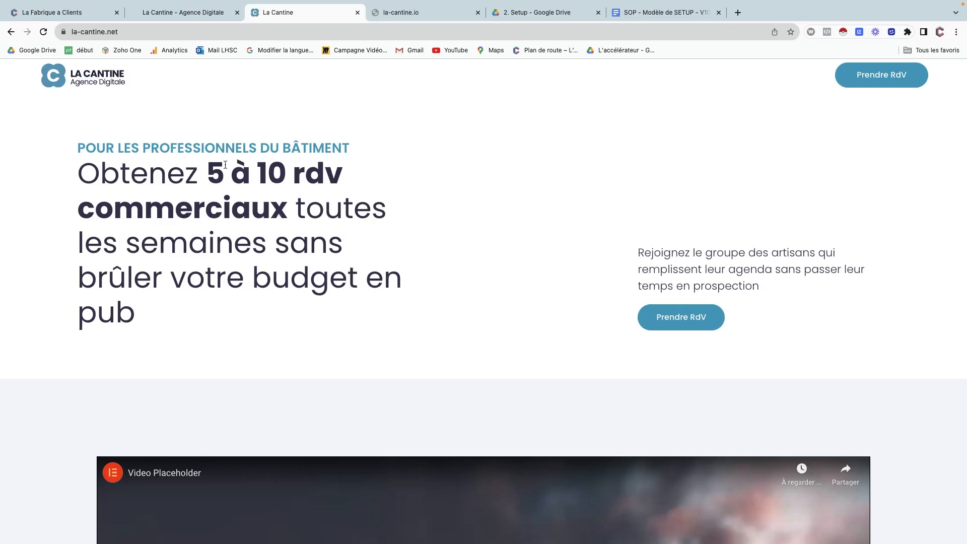
pyautogui.click(200, 18)
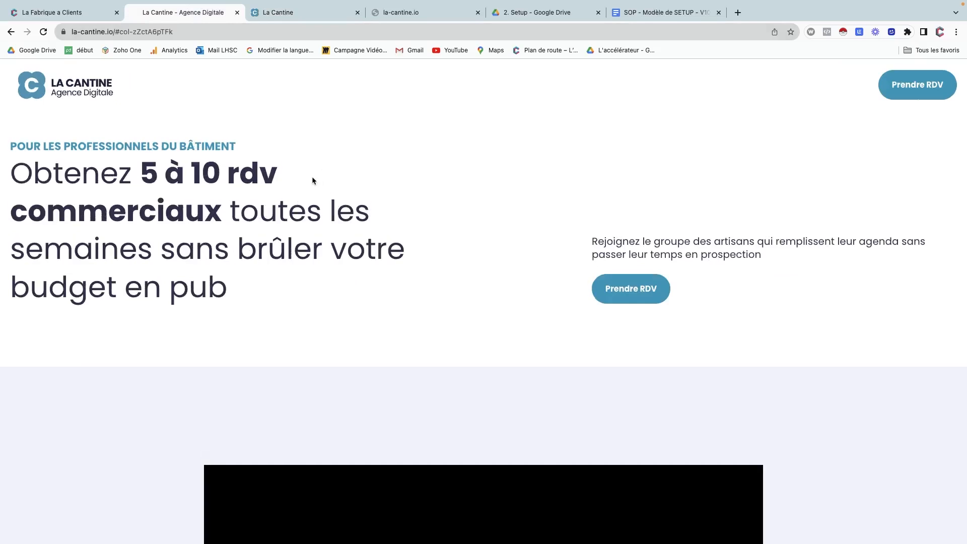
pyautogui.click(310, 13)
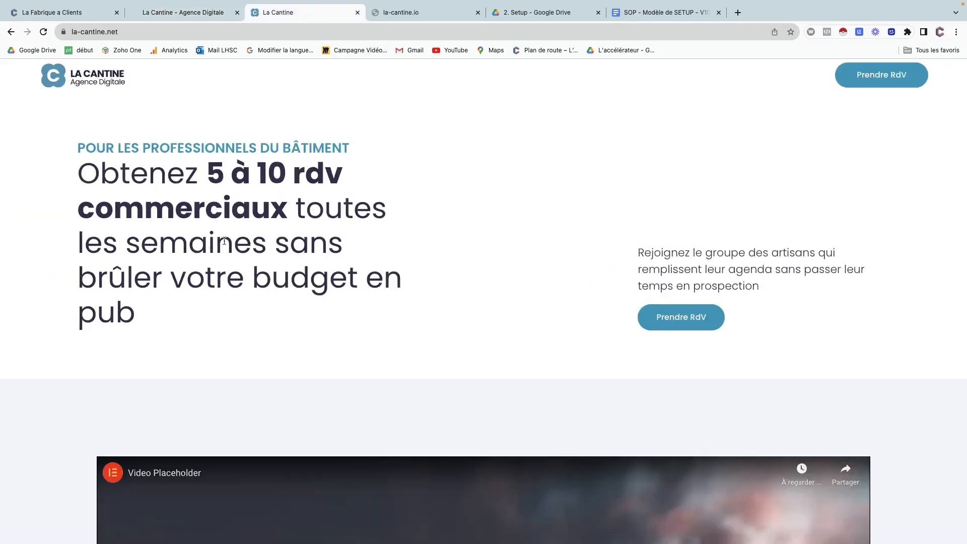